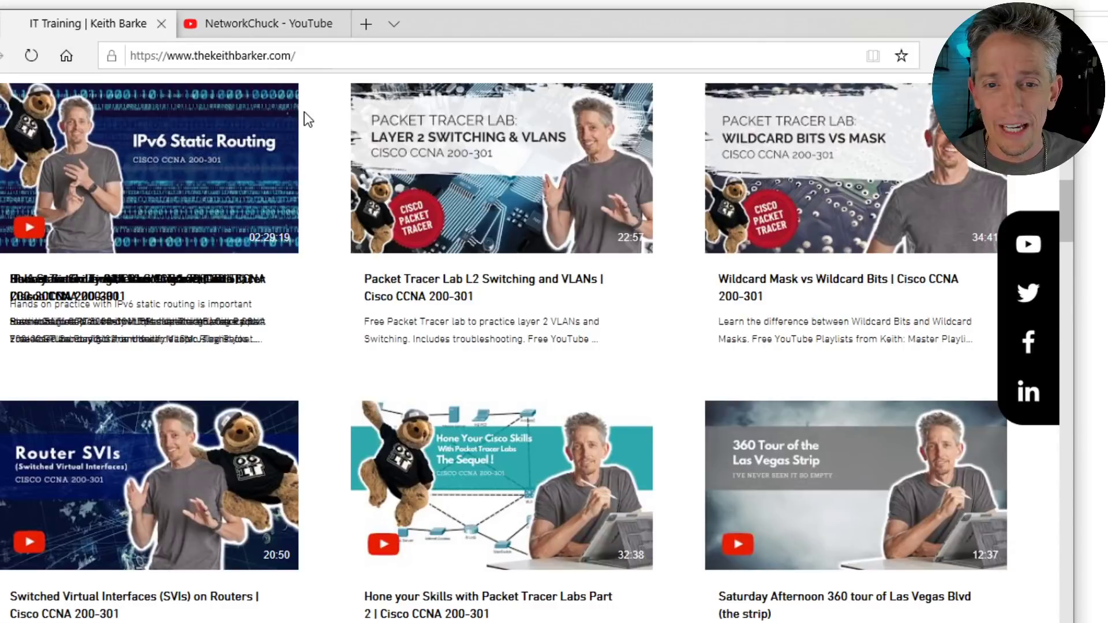
Step: Find the Cisco PT NetworkChuck Destroyed this Network lab in the website's free downloads
scroll(297, 150, up, 5)
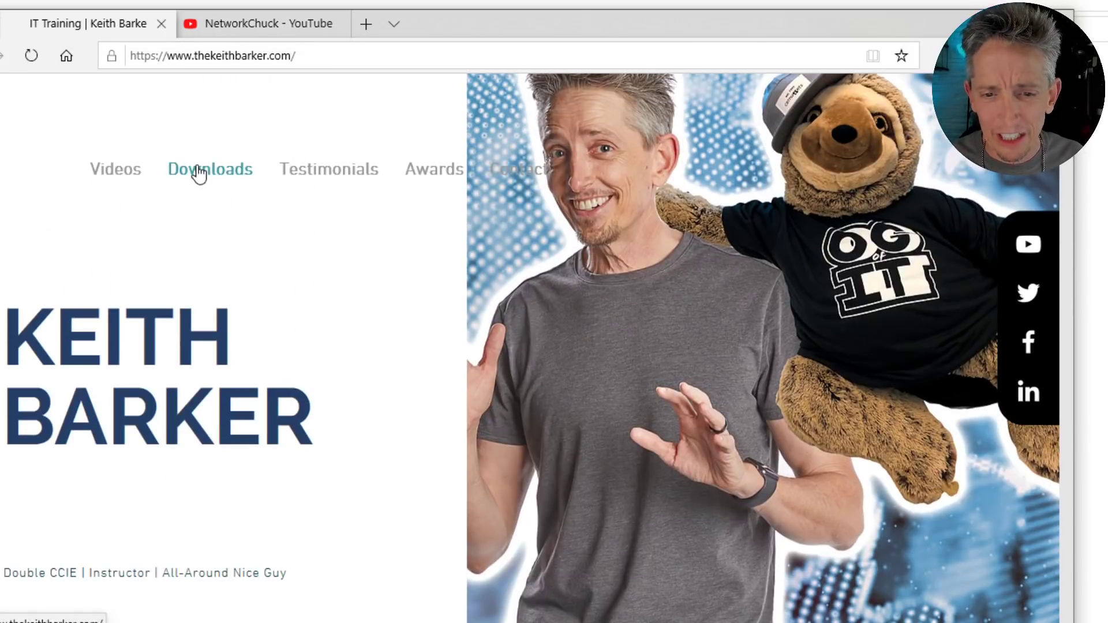
scroll(270, 202, down, 7)
scroll(272, 207, down, 12)
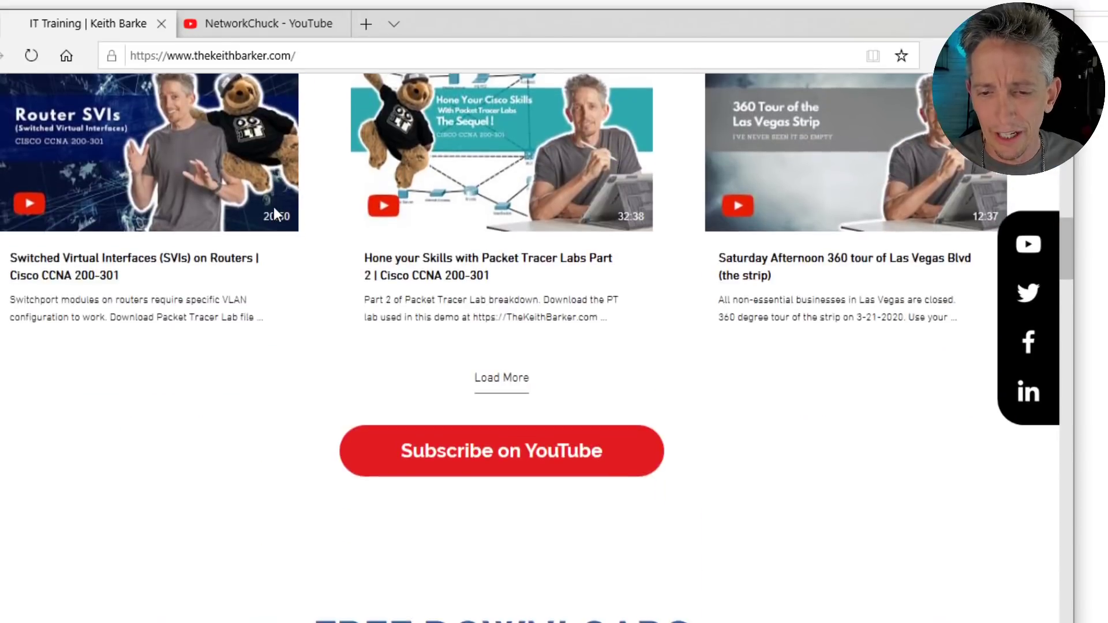
scroll(272, 210, down, 7)
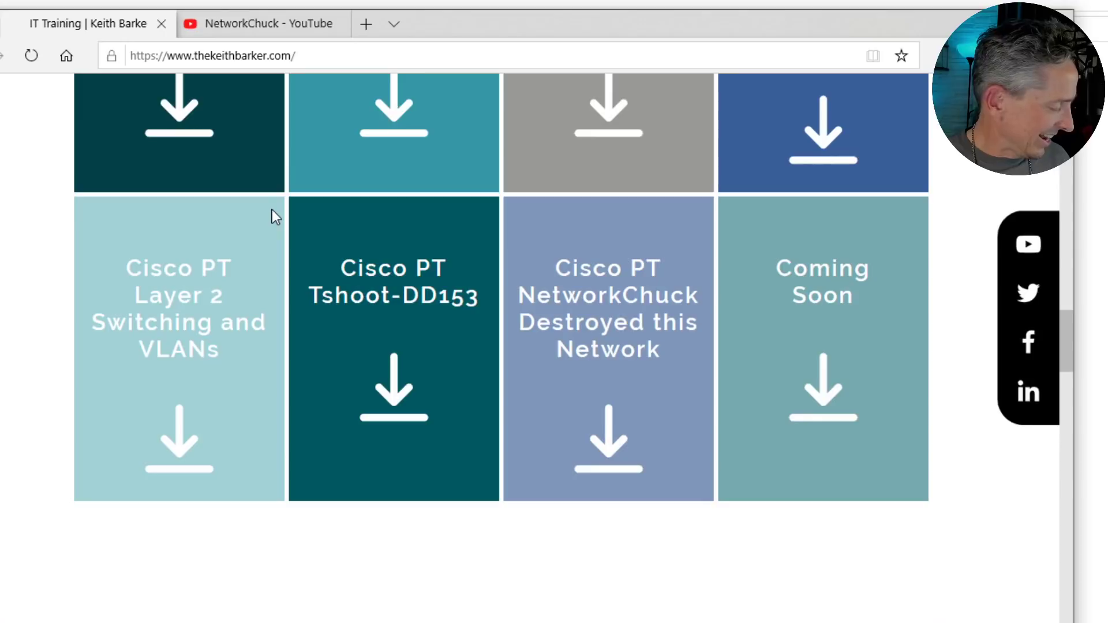
mouse_move(670, 236)
mouse_down()
mouse_move(523, 260)
mouse_move(584, 475)
mouse_move(638, 231)
mouse_up()
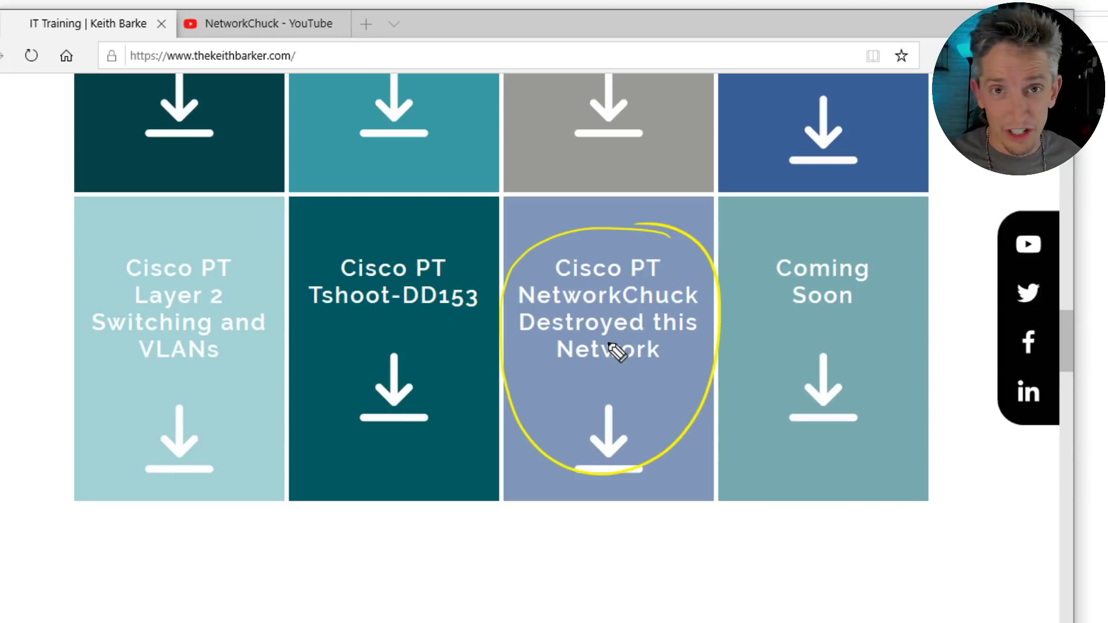
key(e)
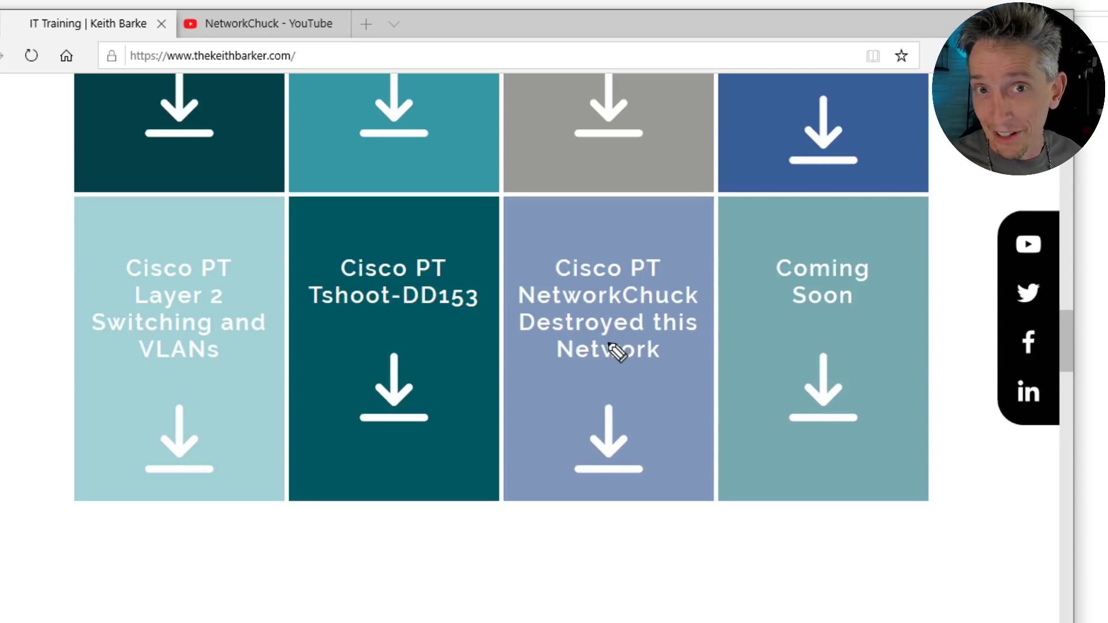
key(Escape)
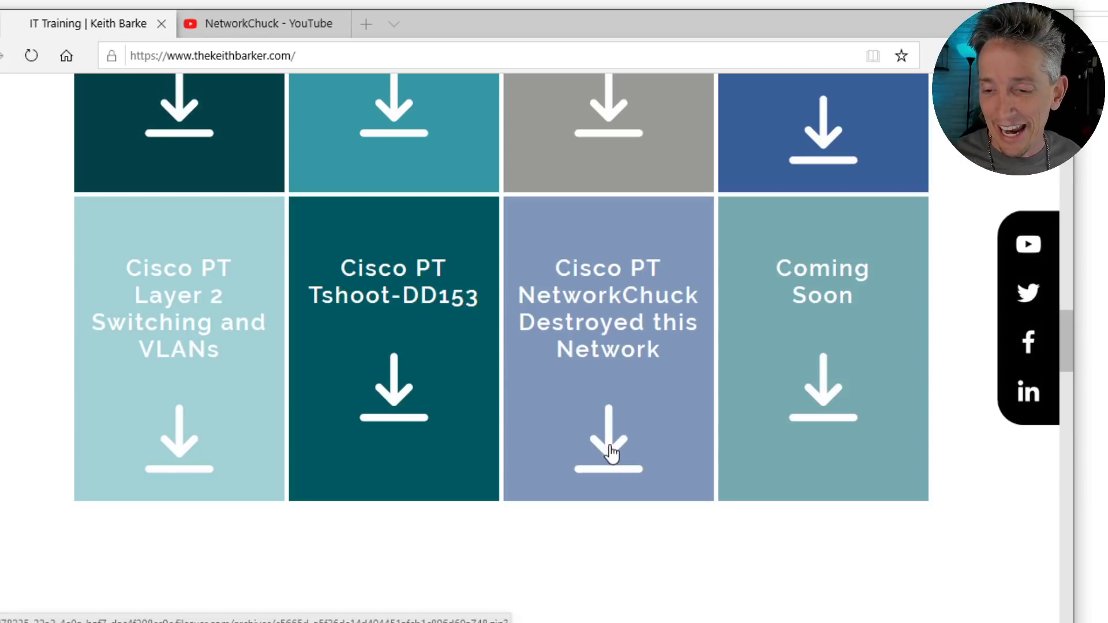
Step: Download the NetworkChuck Destroyed this Network lab archive and open the folder containing it
click(611, 450)
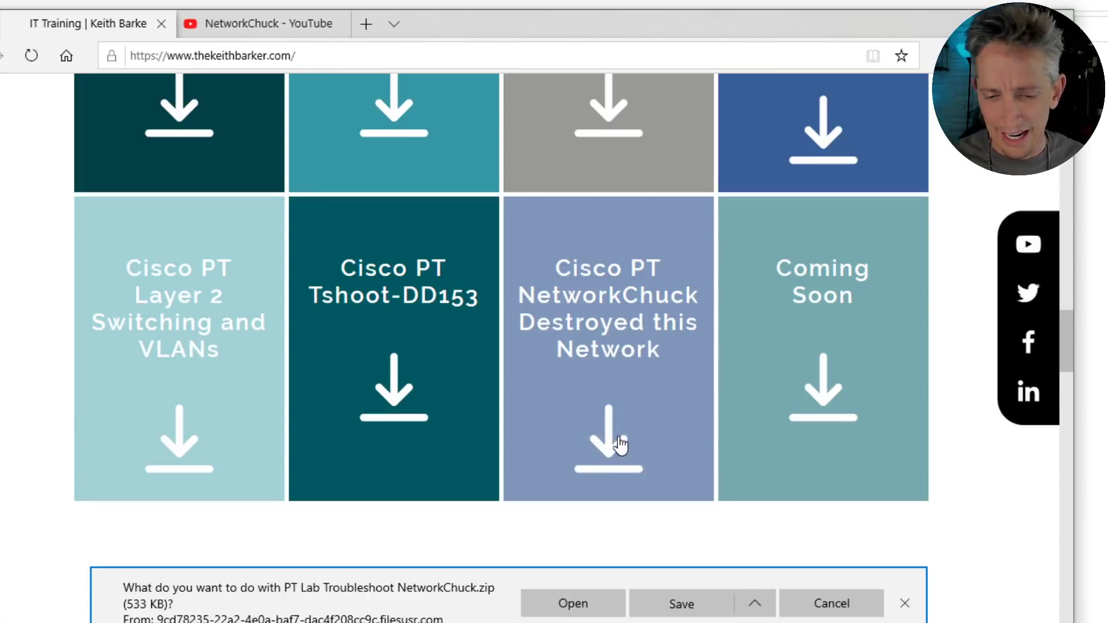
click(676, 604)
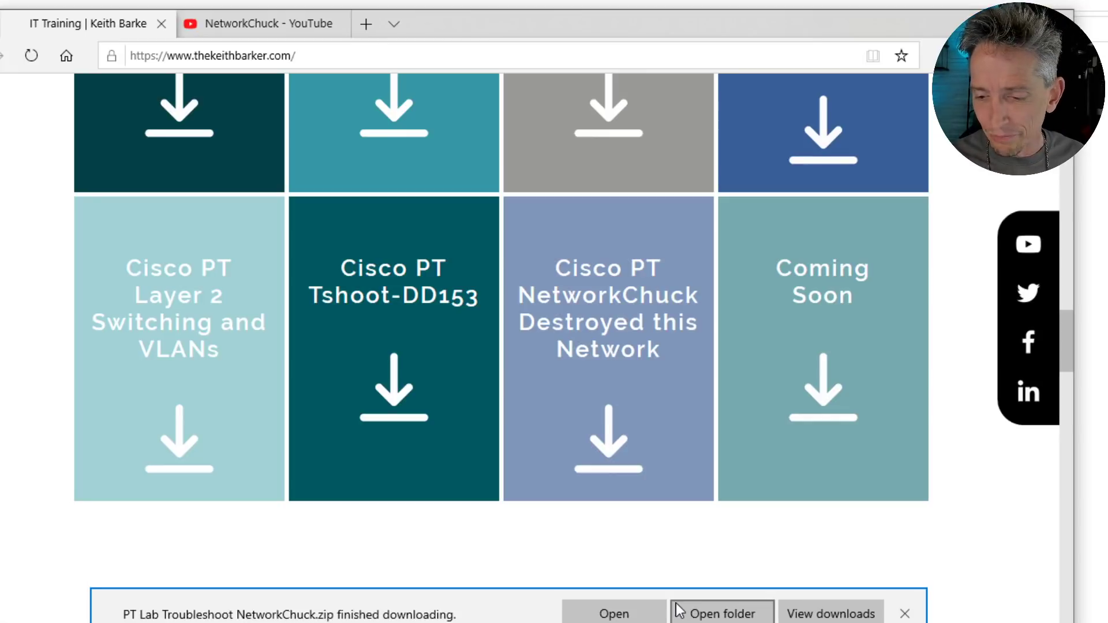
click(723, 616)
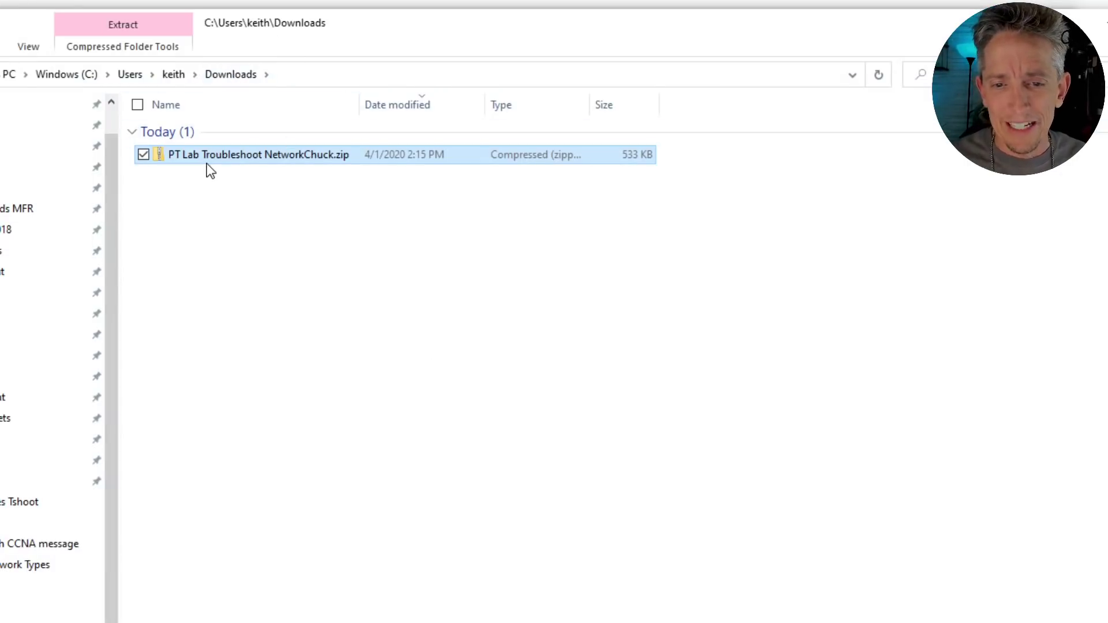
Step: Extract PT Lab Troubleshoot NetworkChuck.zip to a folder of the same name in Downloads
right_click(222, 159)
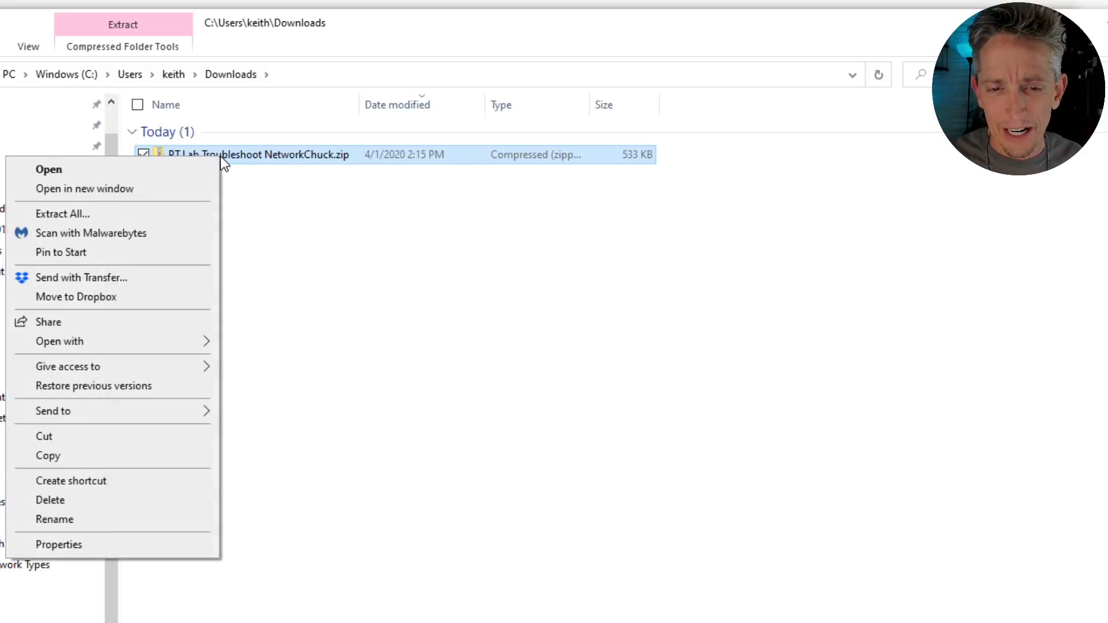
click(89, 214)
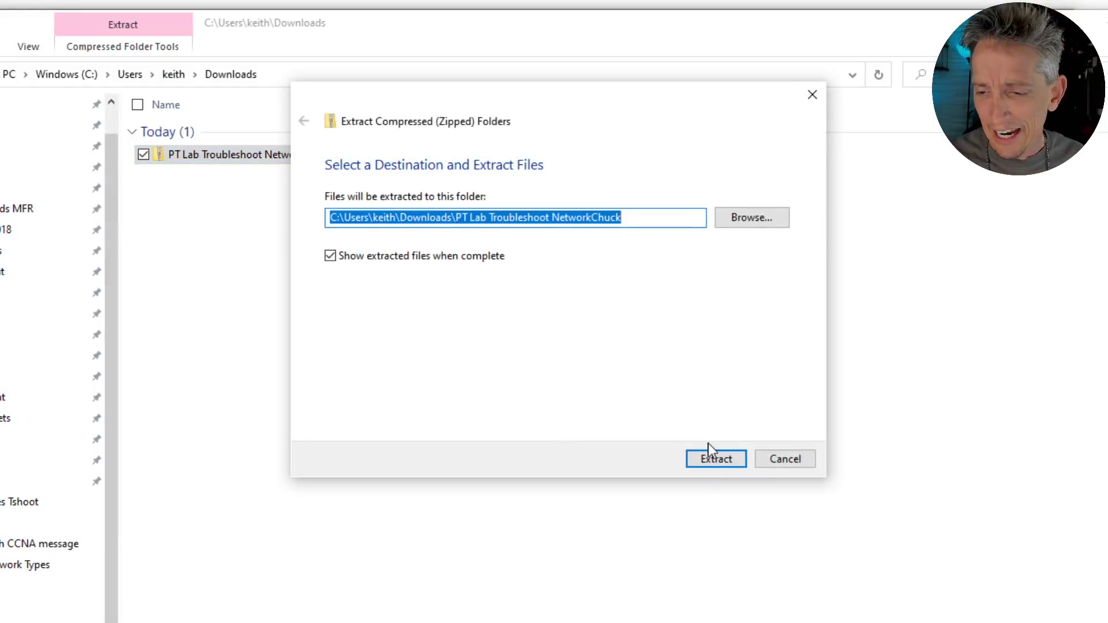
click(713, 462)
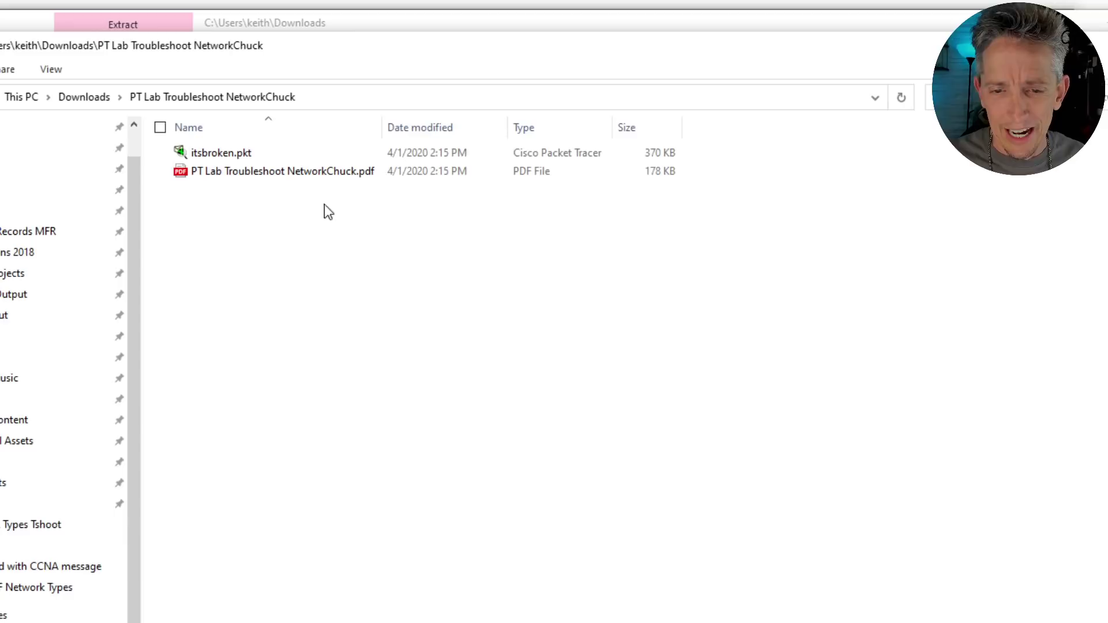
Step: Open PT Lab Troubleshoot NetworkChuck.pdf and read the lab objective, spoiler alert links and Discord links
click(243, 185)
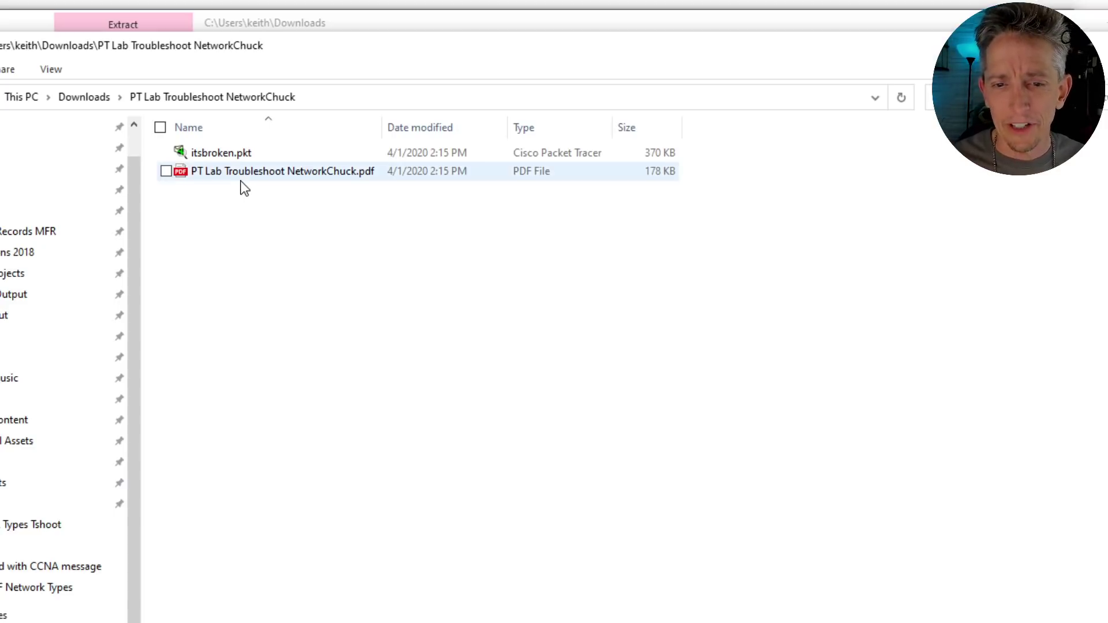
double_click(237, 181)
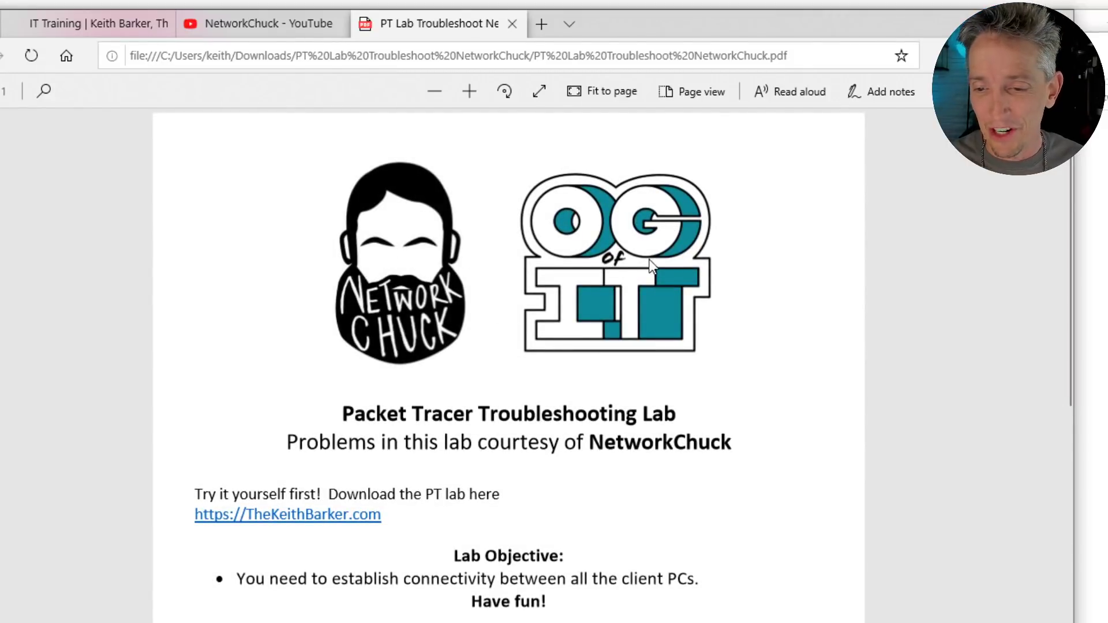
scroll(663, 278, down, 3)
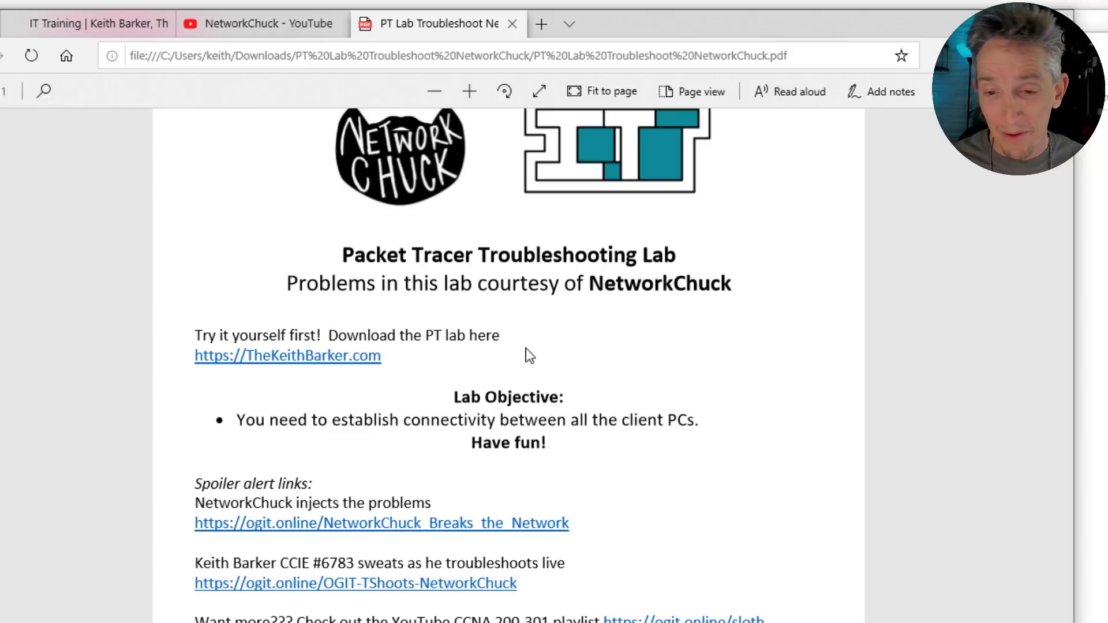
scroll(517, 368, down, 1)
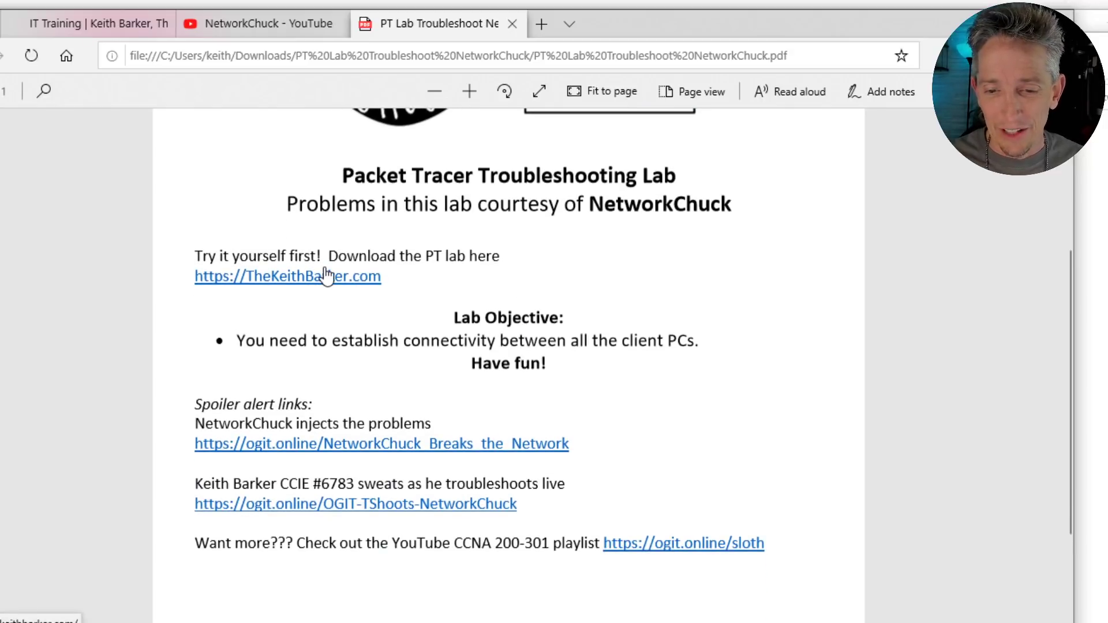
drag(237, 342, 695, 351)
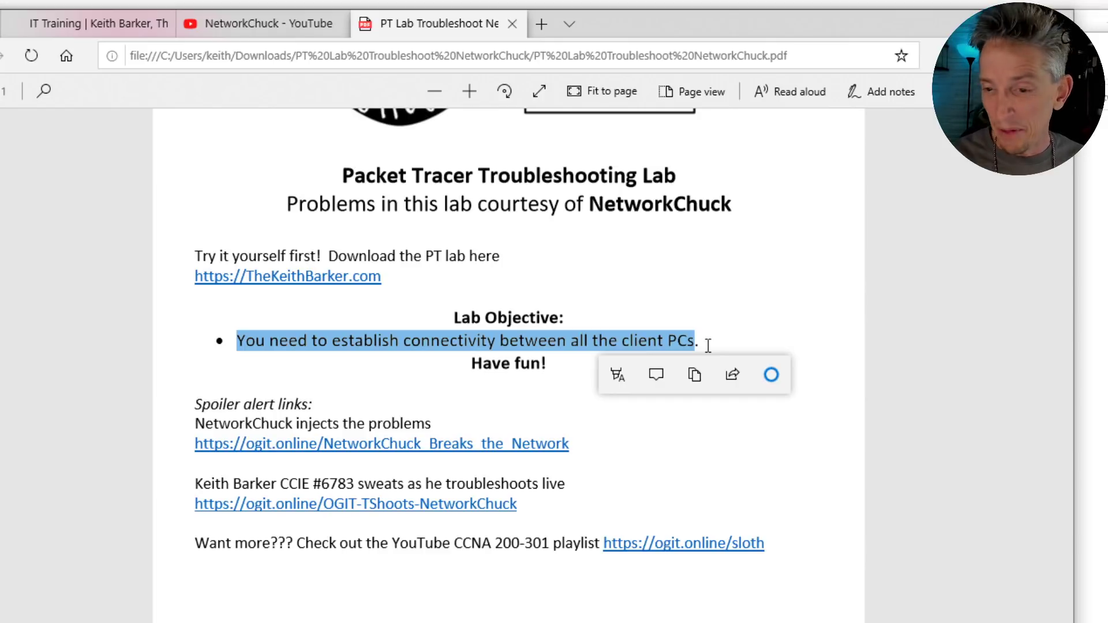
scroll(709, 345, down, 3)
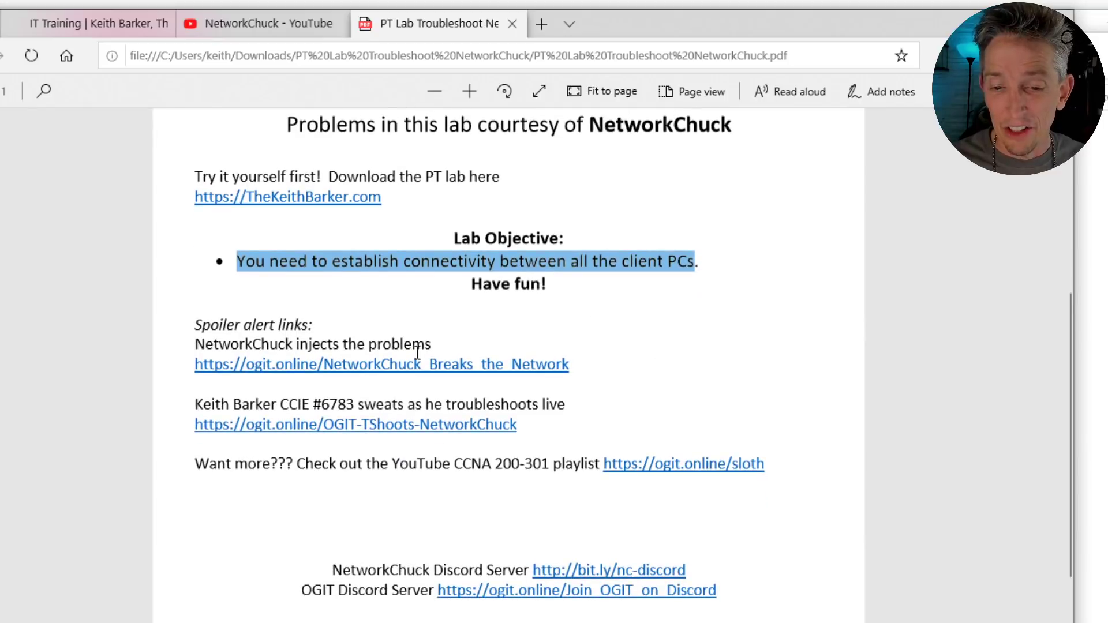
drag(196, 246, 311, 247)
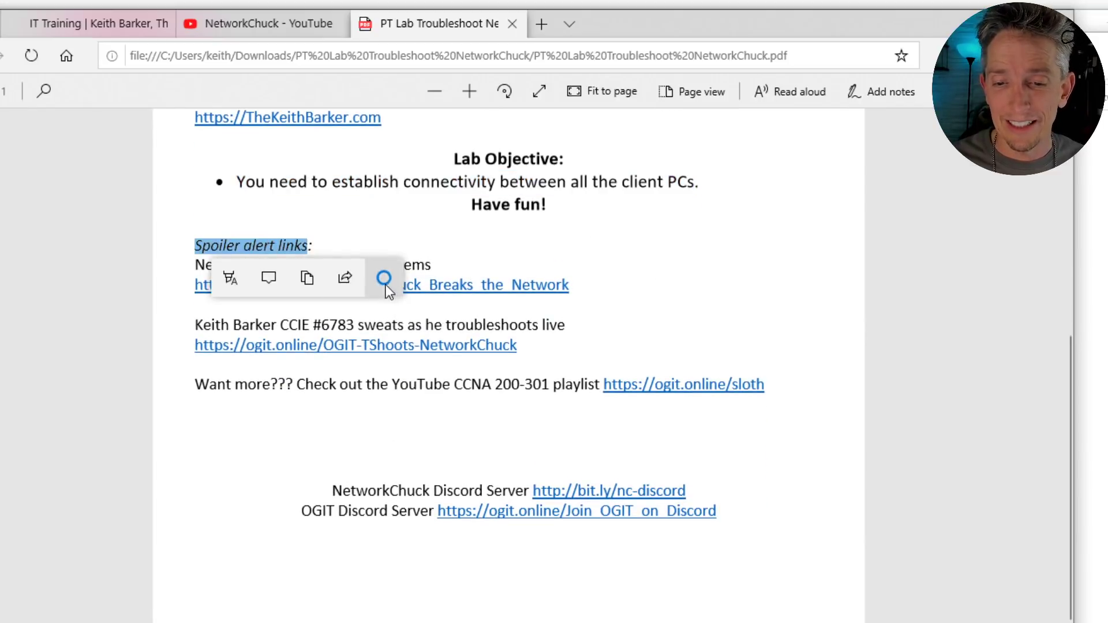
click(652, 299)
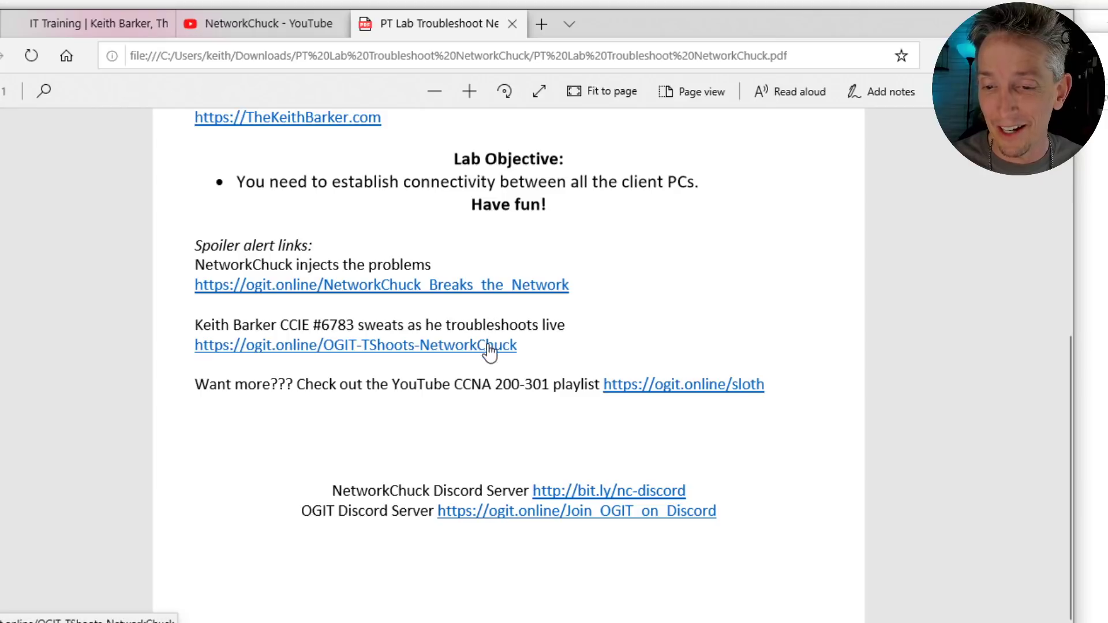
scroll(502, 420, down, 1)
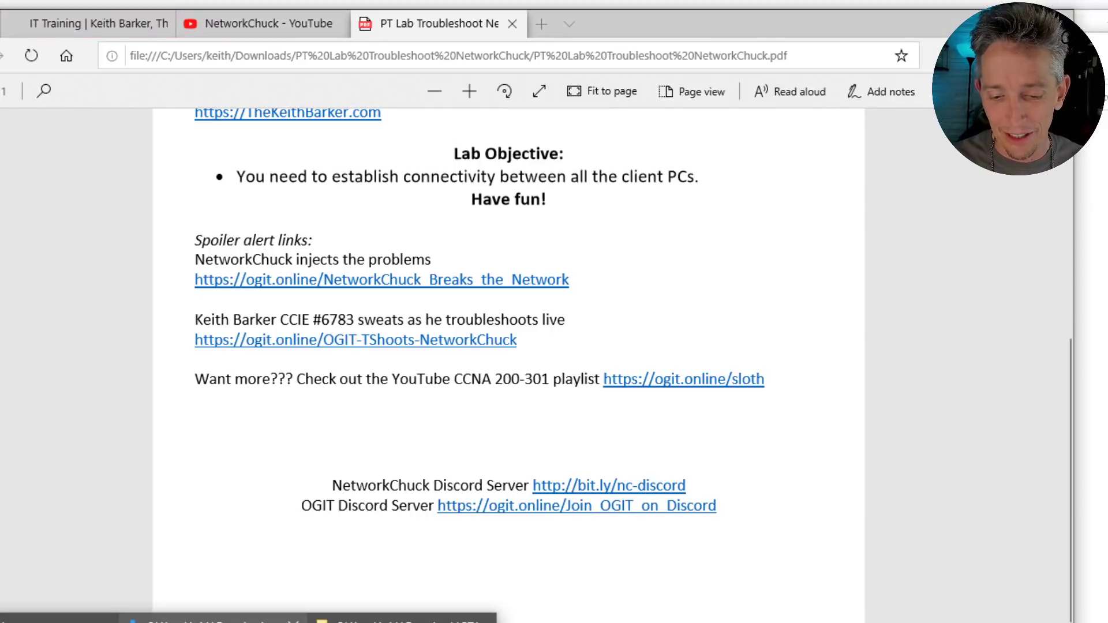
Step: Open itsbroken.pkt from the extracted PT Lab Troubleshoot NetworkChuck folder in Cisco Packet Tracer
click(213, 620)
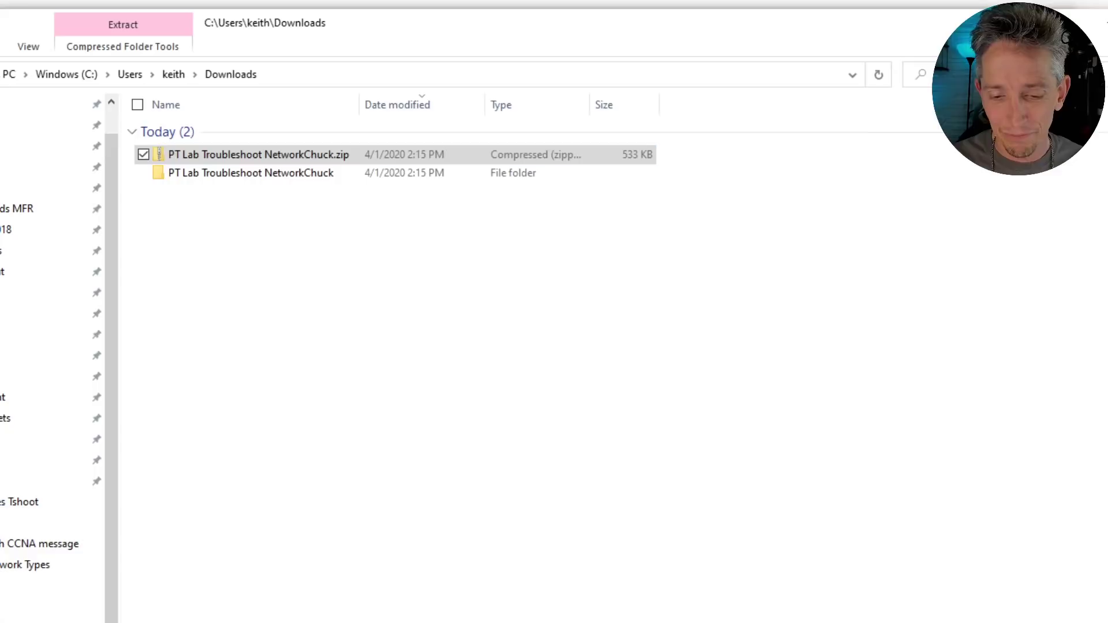
double_click(240, 174)
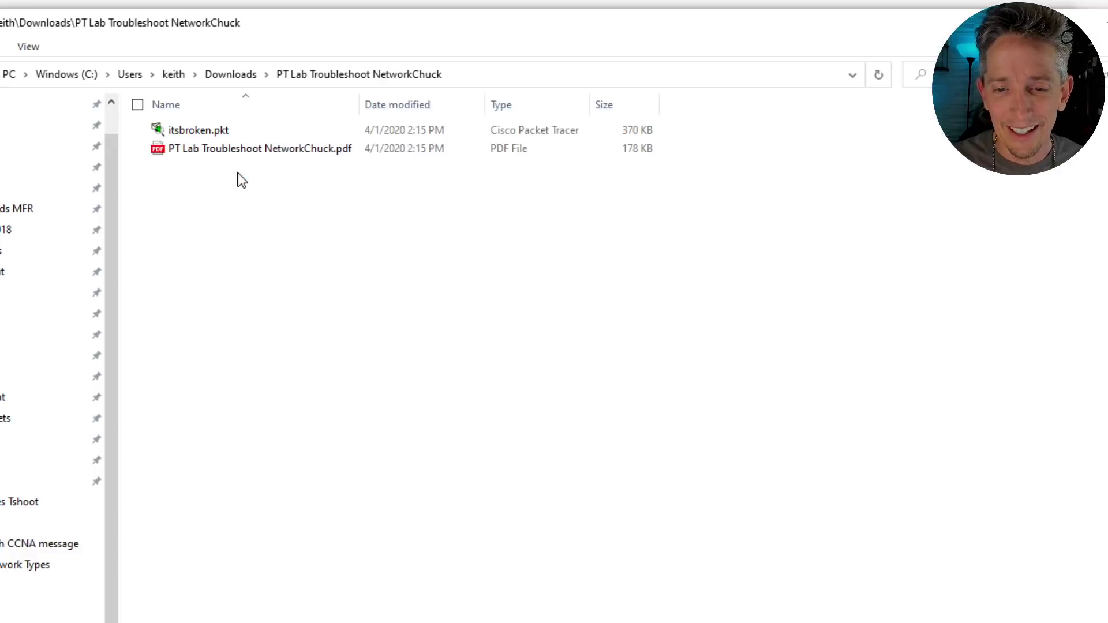
double_click(193, 134)
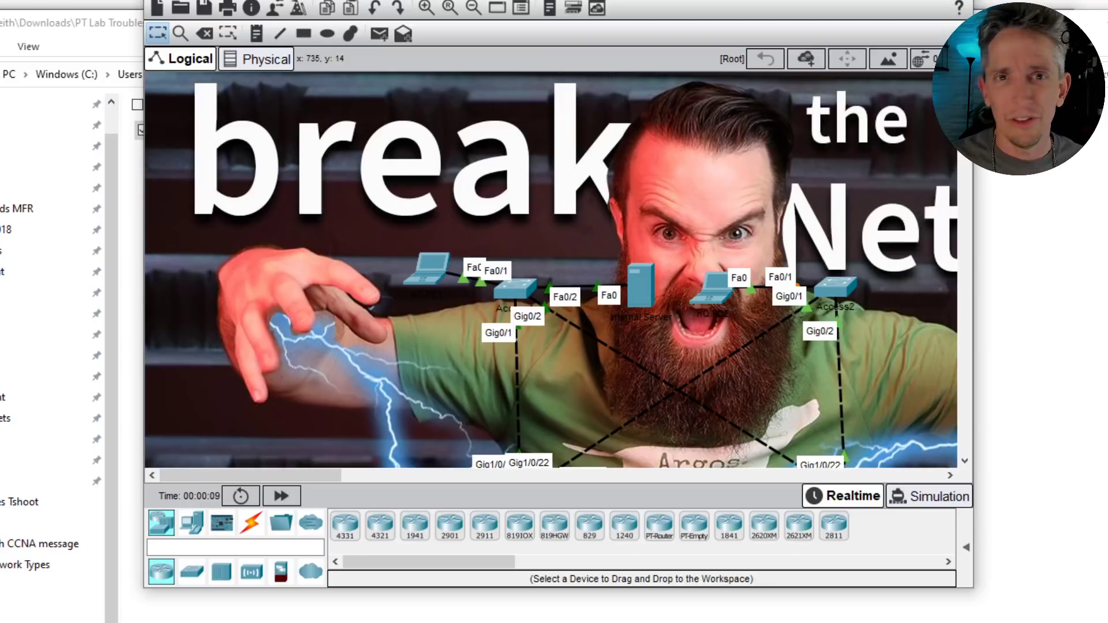
Step: Reposition the Packet Tracer window and resize it so the workspace fills the width of the screen
drag(559, 0, 456, 6)
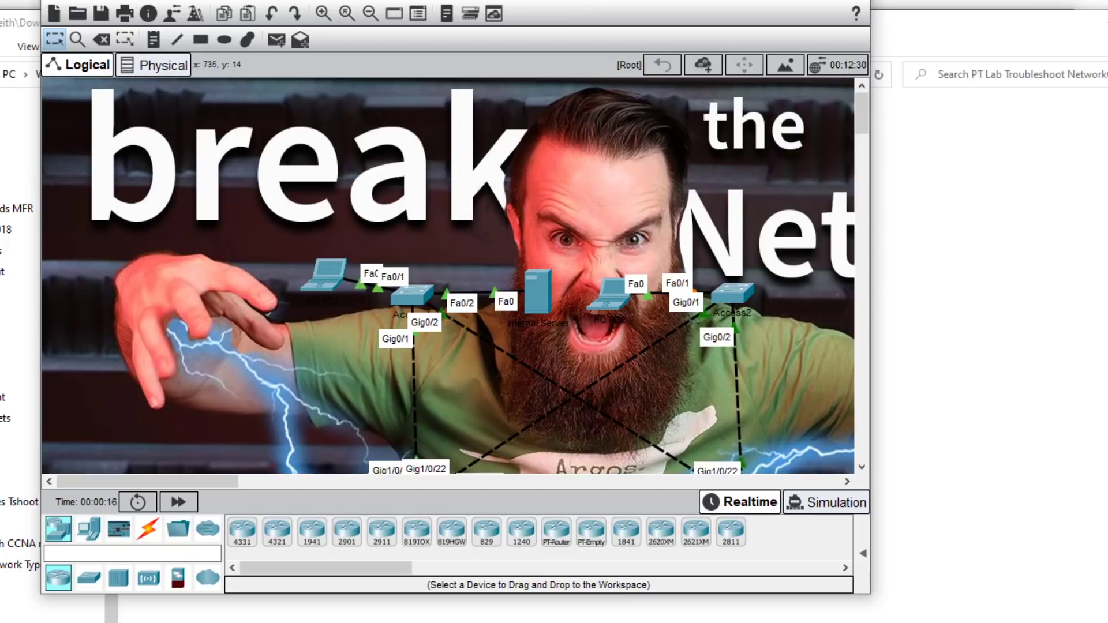
drag(643, 0, 602, 10)
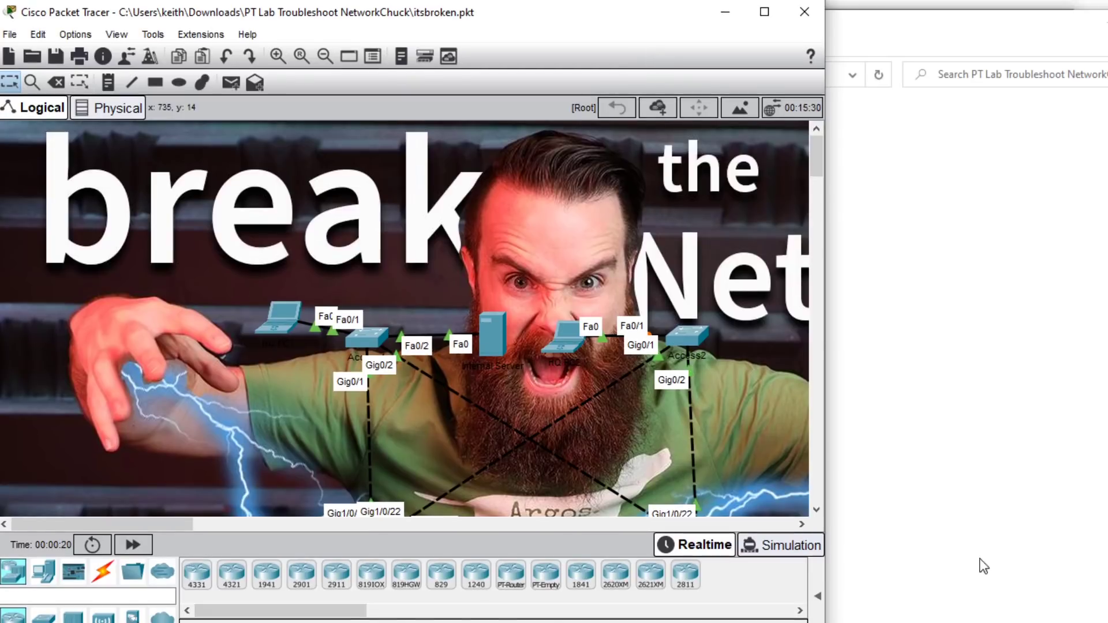
drag(1, 622, 5, 619)
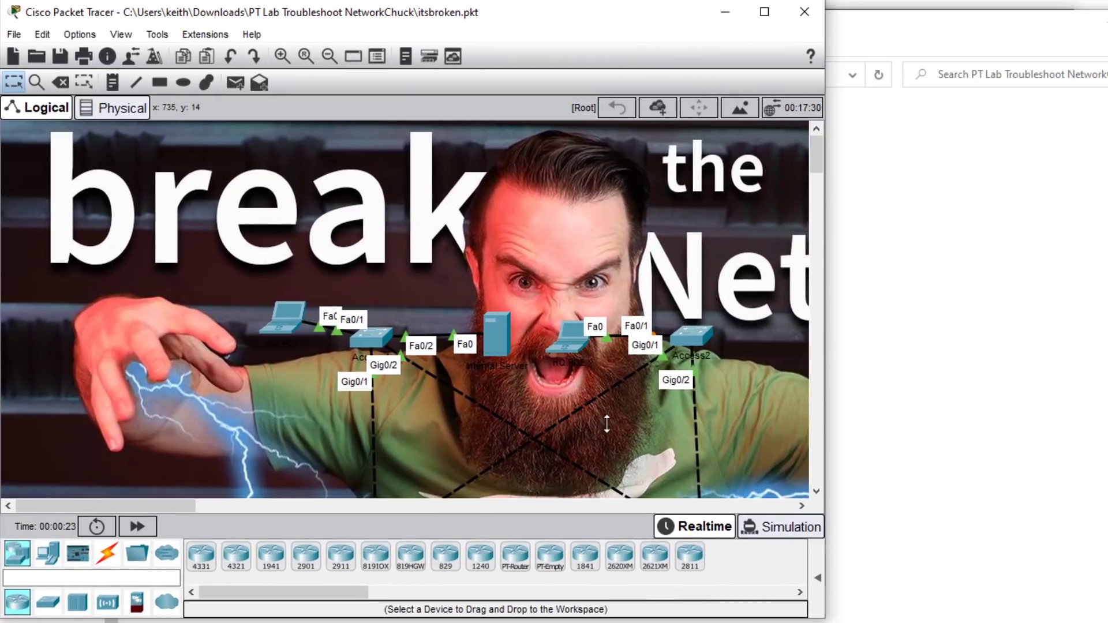
drag(825, 375, 1102, 388)
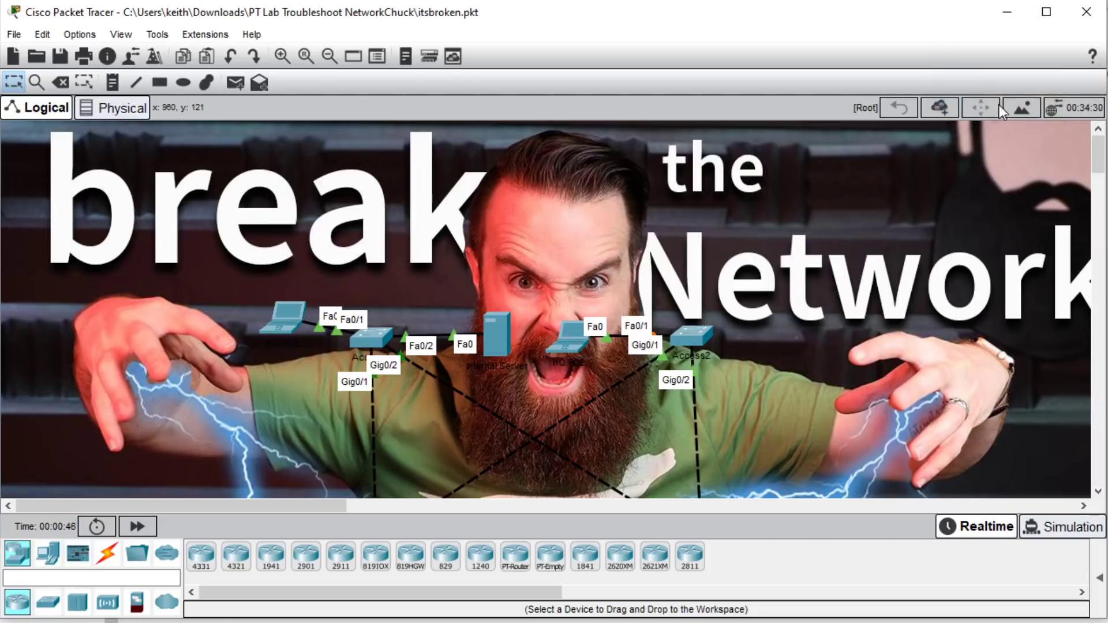
Step: Reset the workspace background image to blank, apply the change and close the background settings
click(1026, 109)
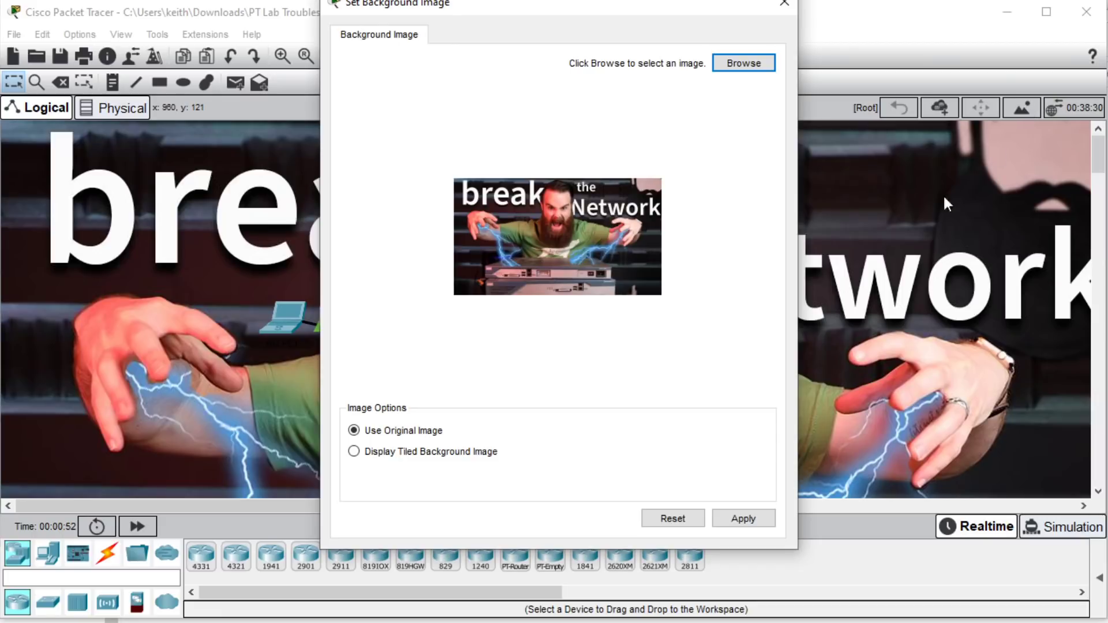
click(679, 517)
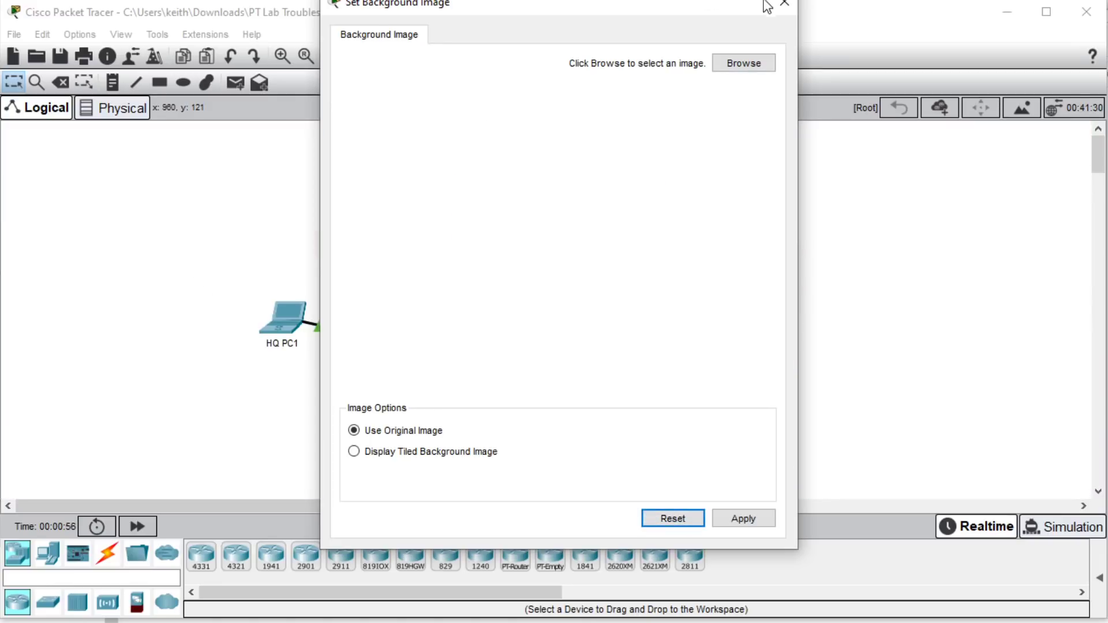
click(747, 519)
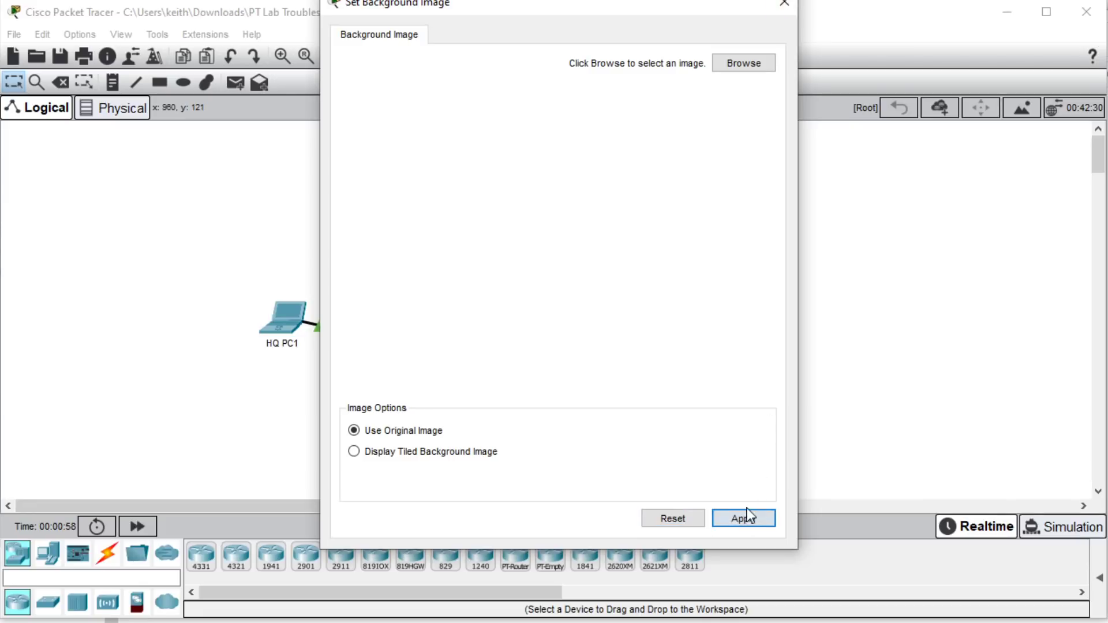
click(784, 4)
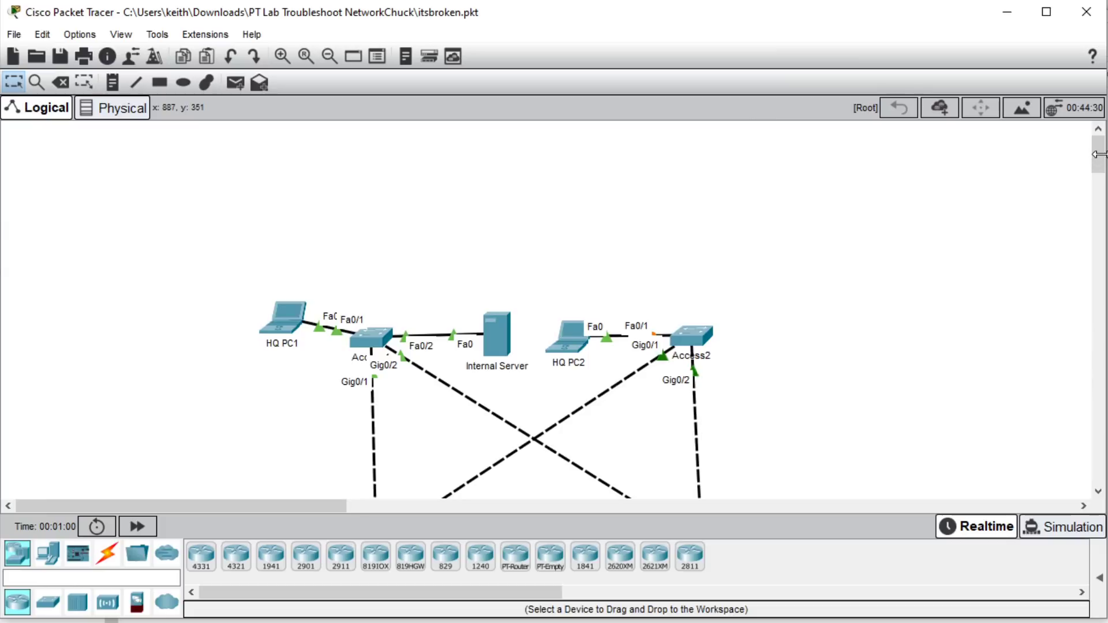
Step: Bring the whole logical topology into view, from HQ PC1 down to SiteB PC
scroll(361, 250, down, 5)
scroll(361, 250, up, 1)
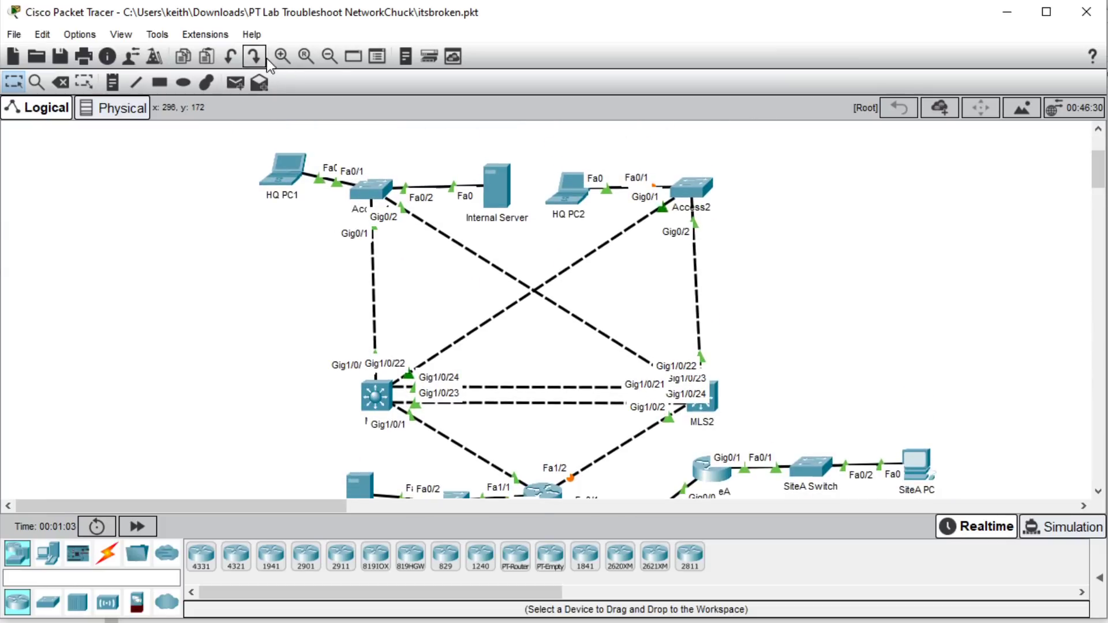
click(327, 56)
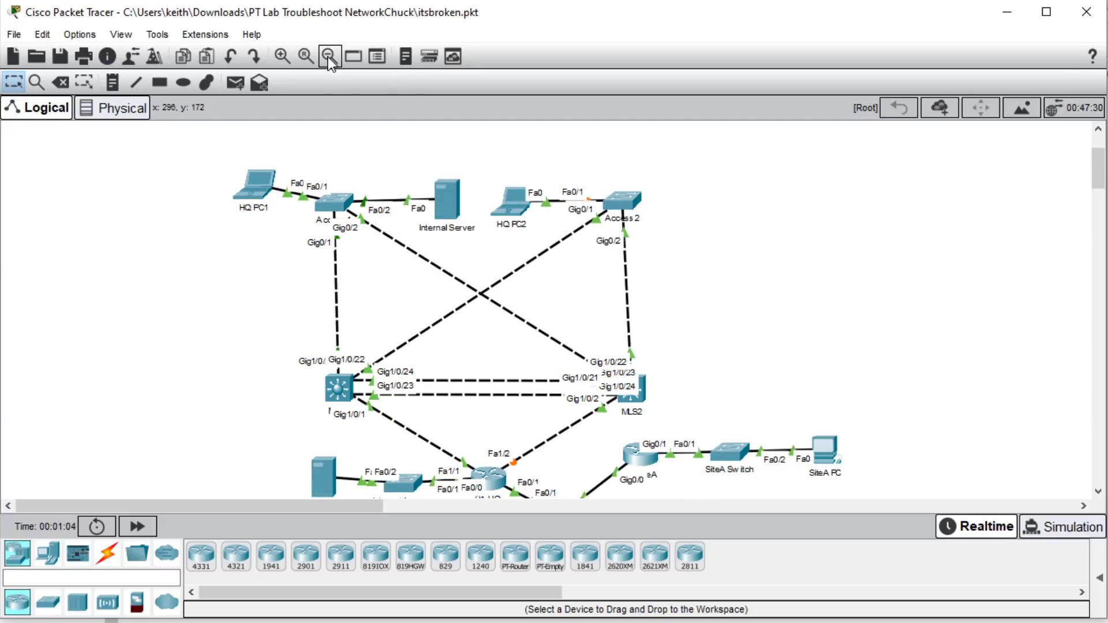
click(328, 56)
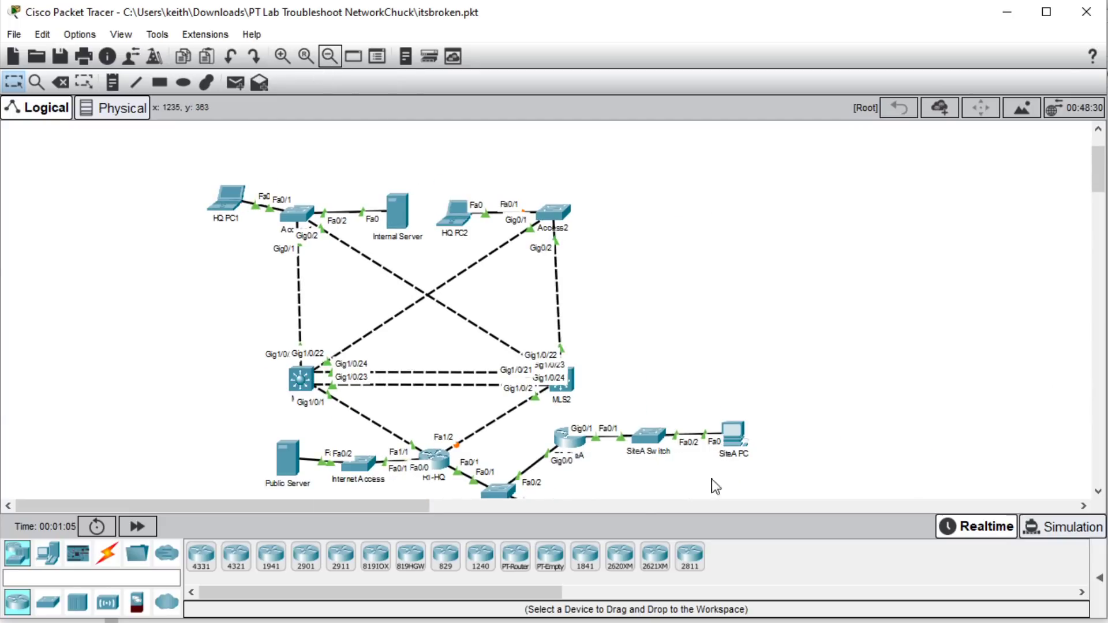
drag(391, 507, 455, 507)
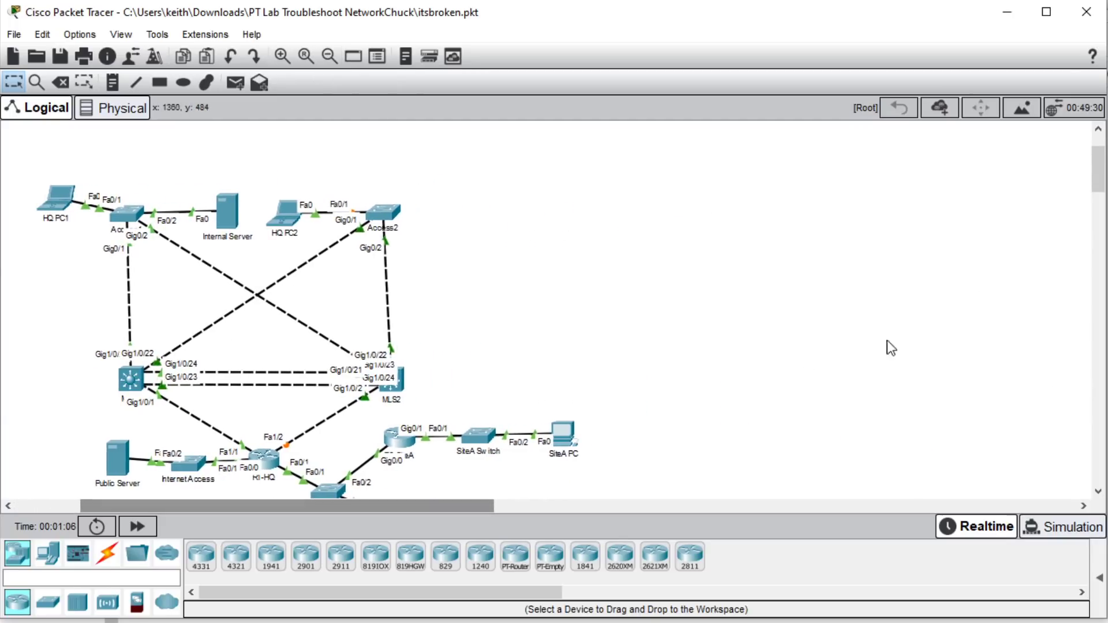
drag(1100, 175, 1099, 181)
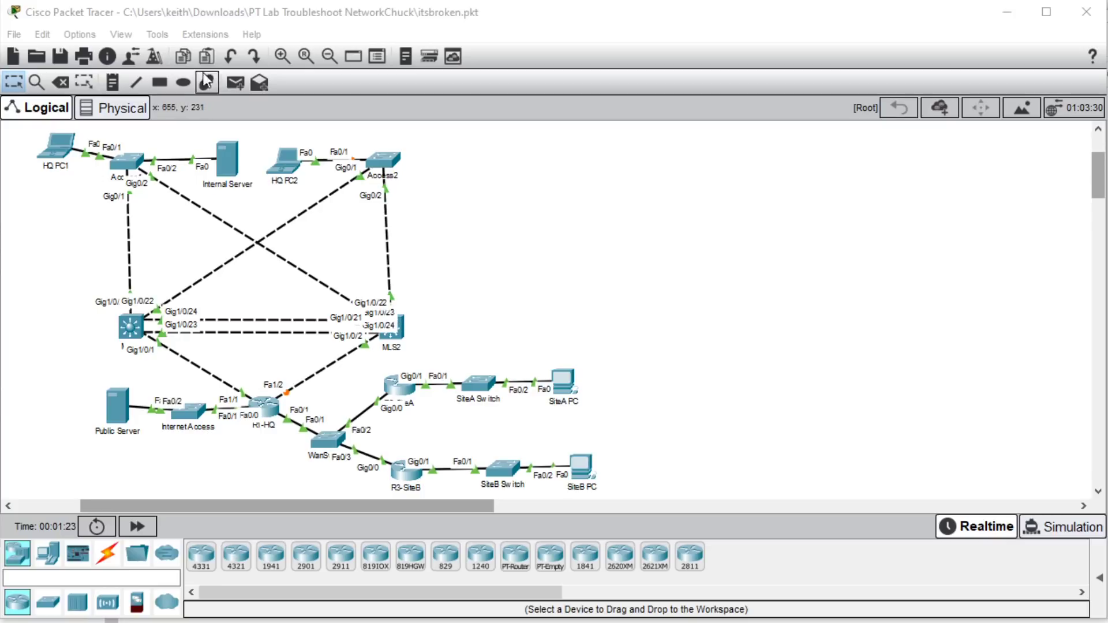
Step: Turn off Always Show Port Labels in Logical Workspace and close the preferences
click(86, 37)
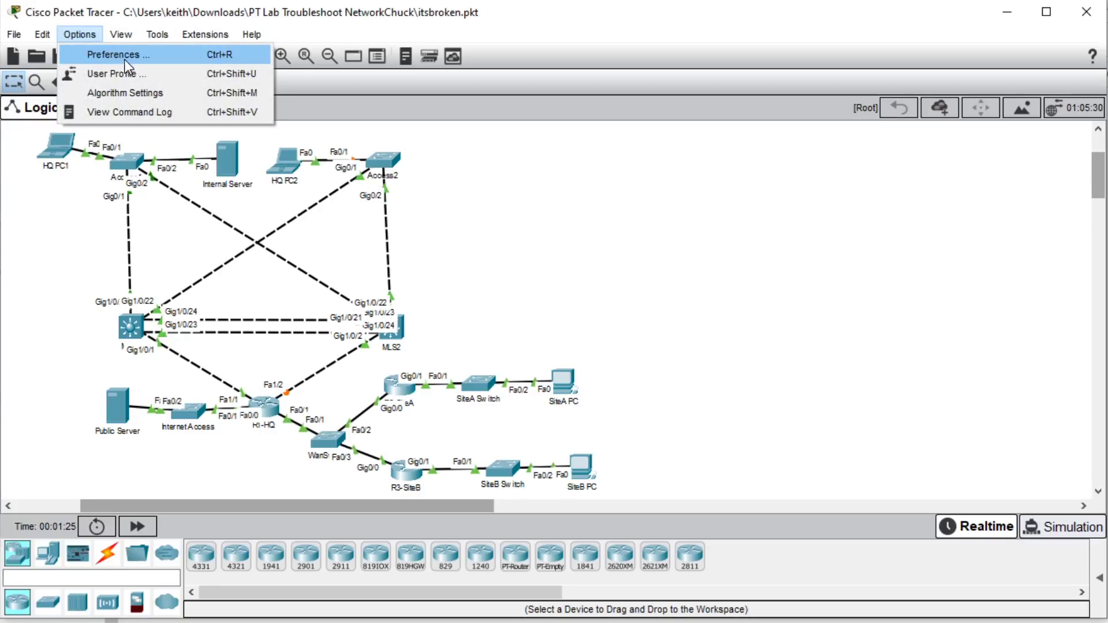
click(147, 58)
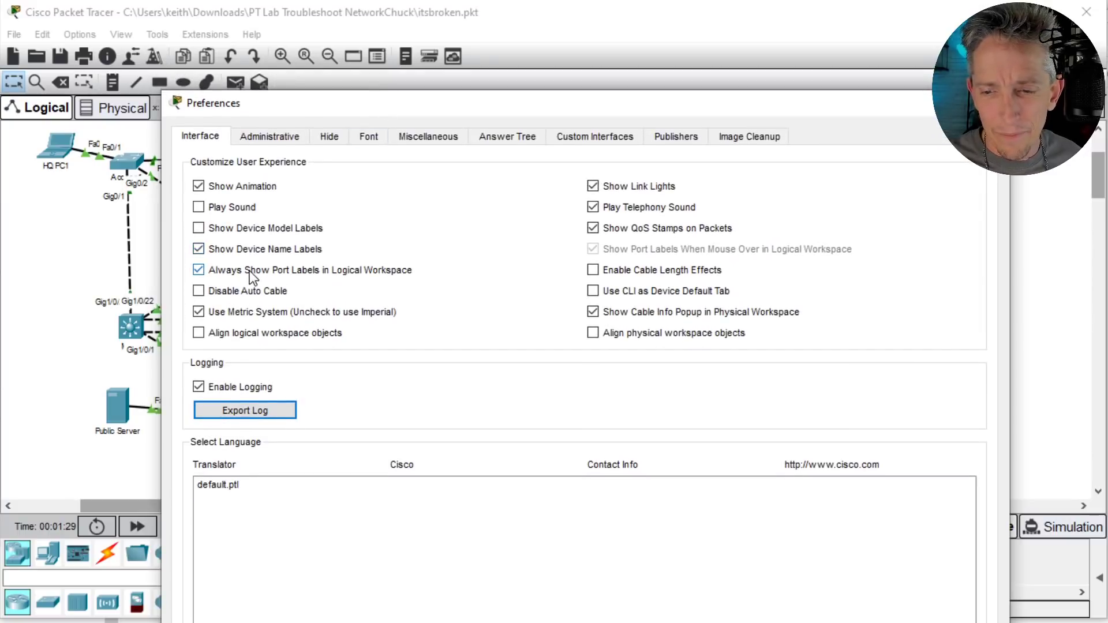
click(199, 270)
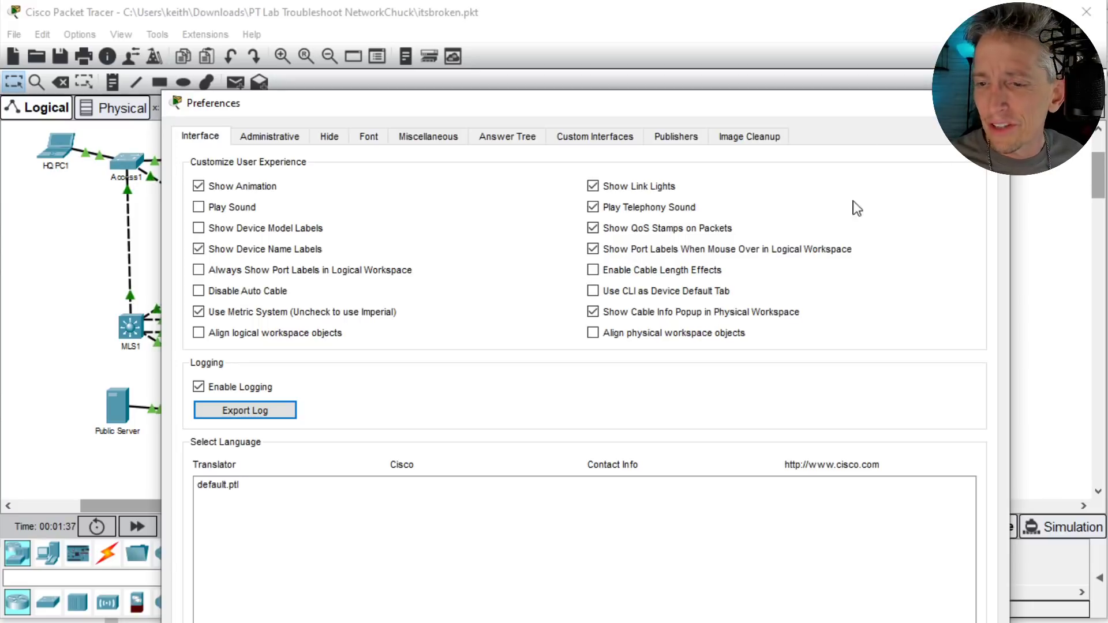
click(991, 103)
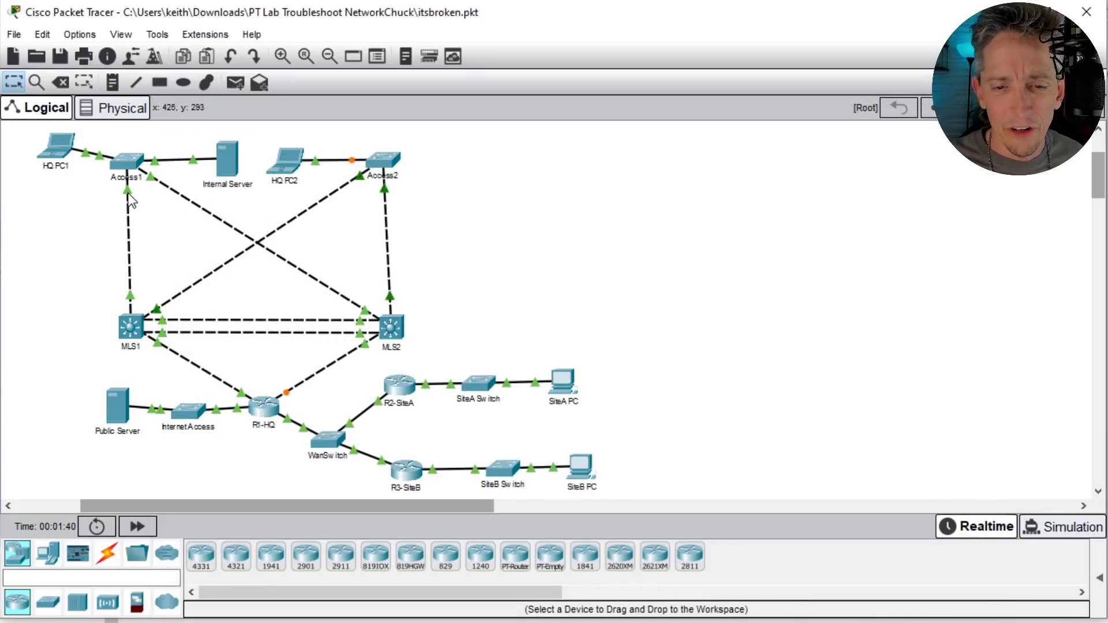
click(126, 190)
key(Delete)
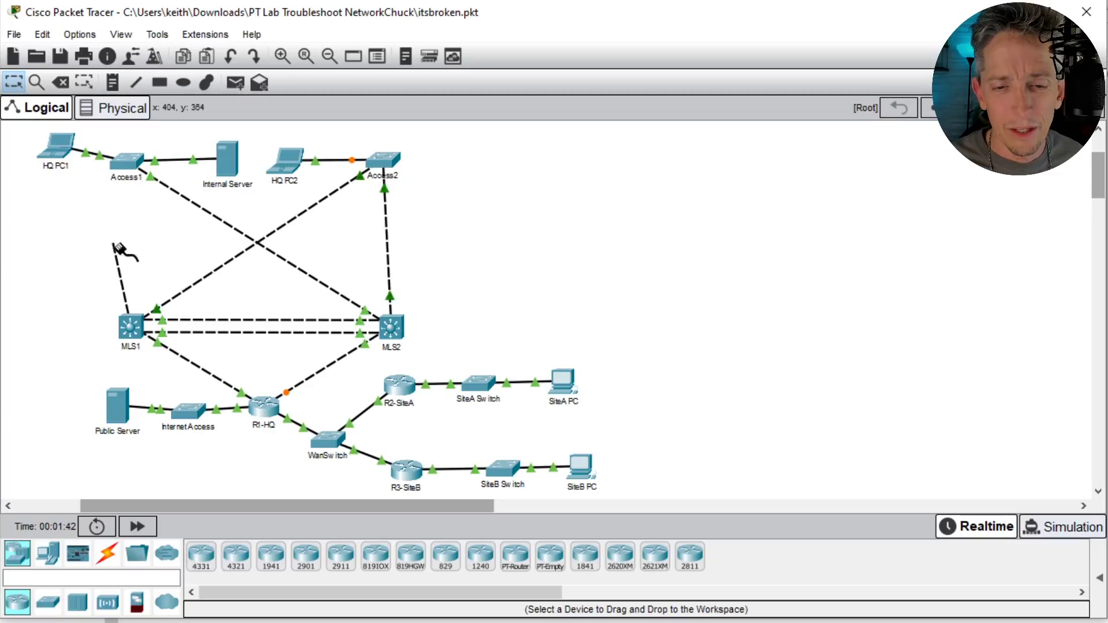
key(Escape)
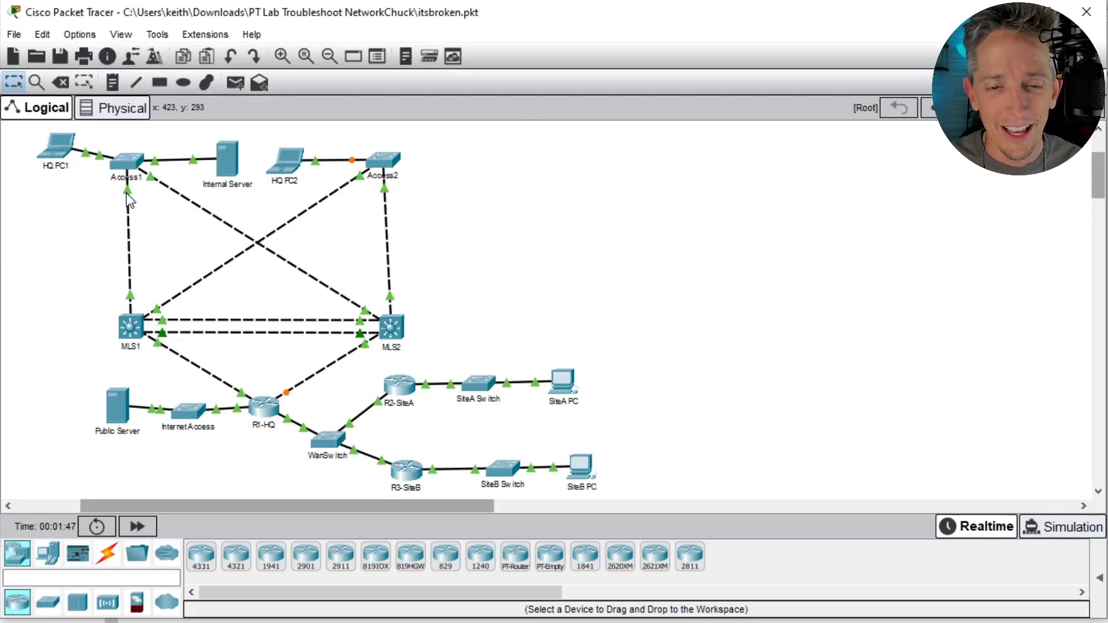
click(136, 164)
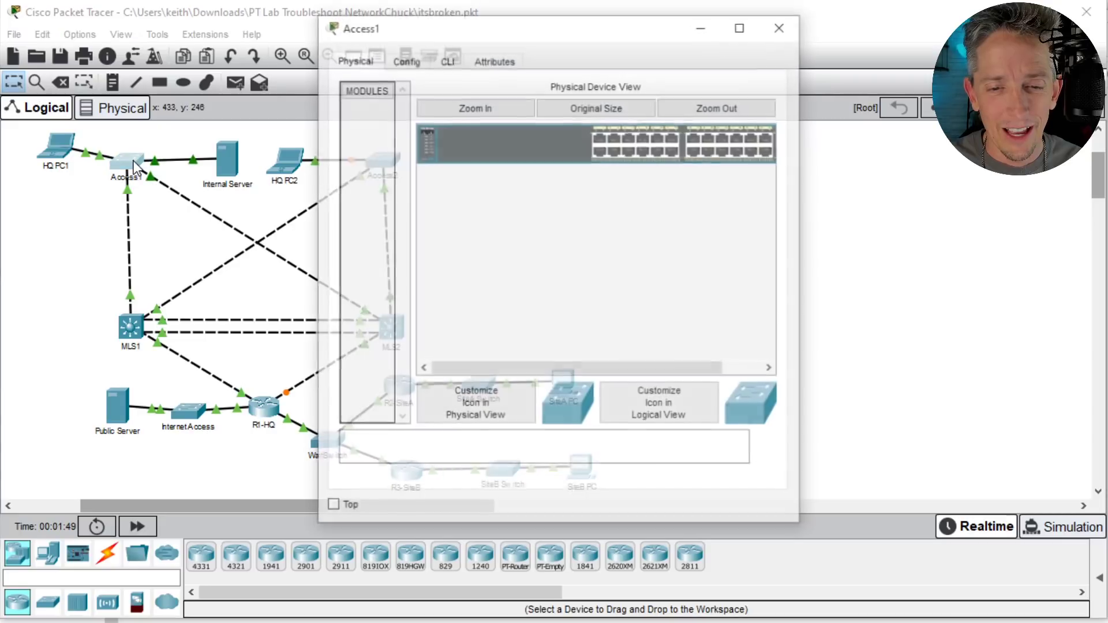
click(782, 25)
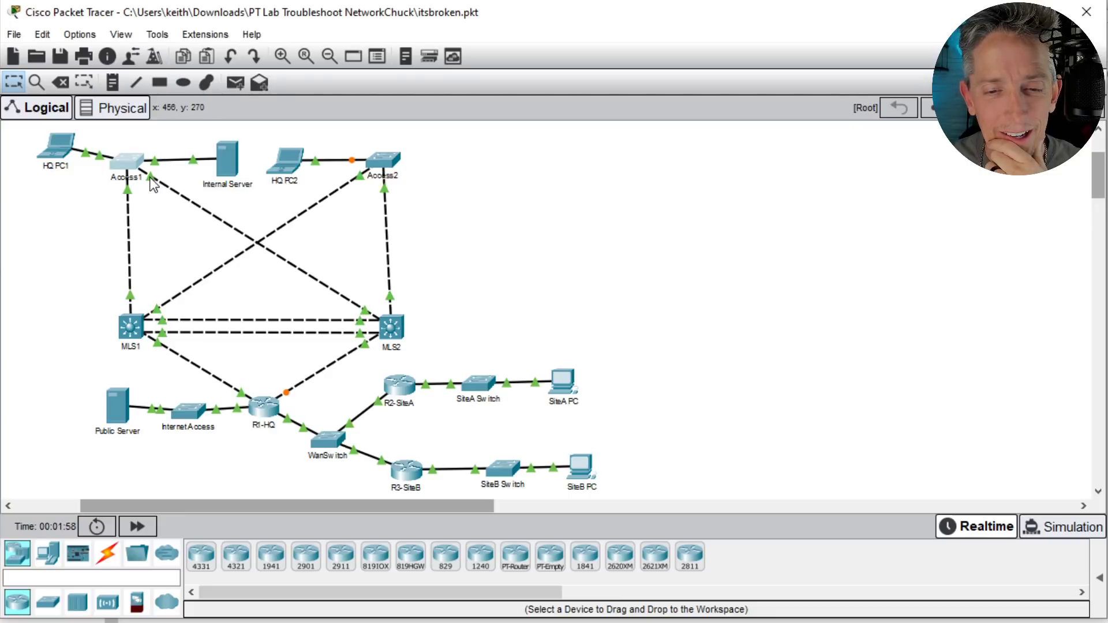
click(150, 178)
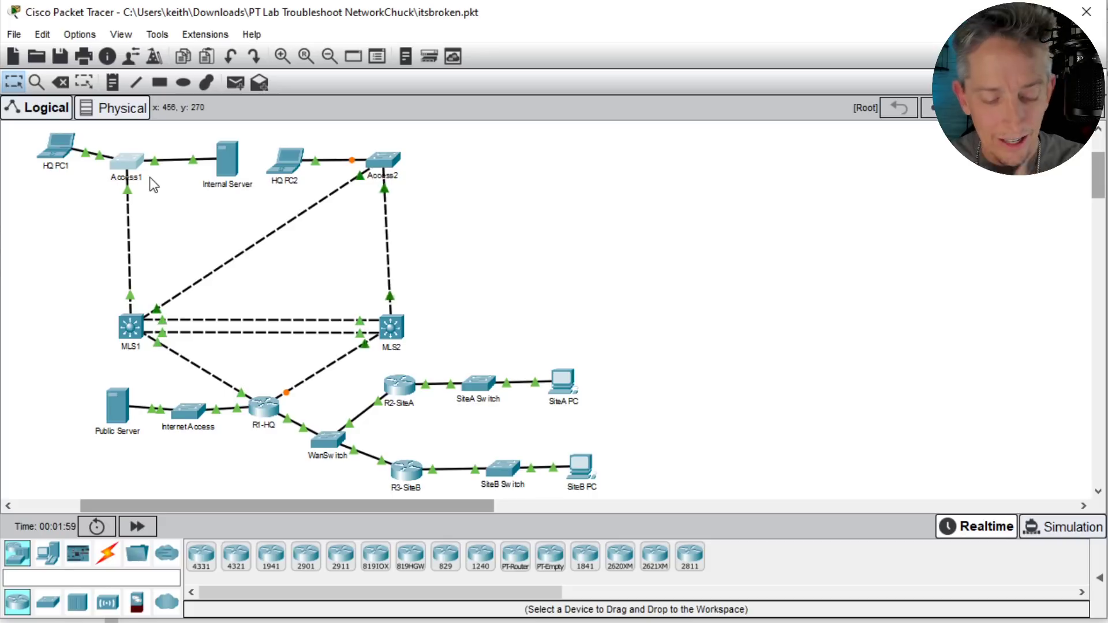
key(ctrl+z)
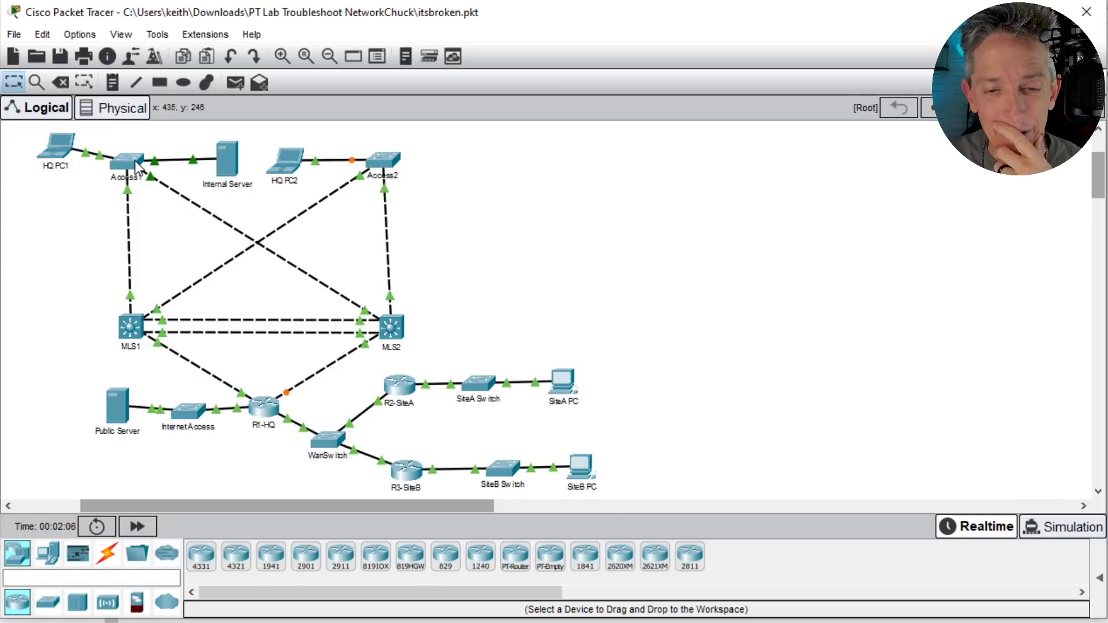
mouse_move(135, 168)
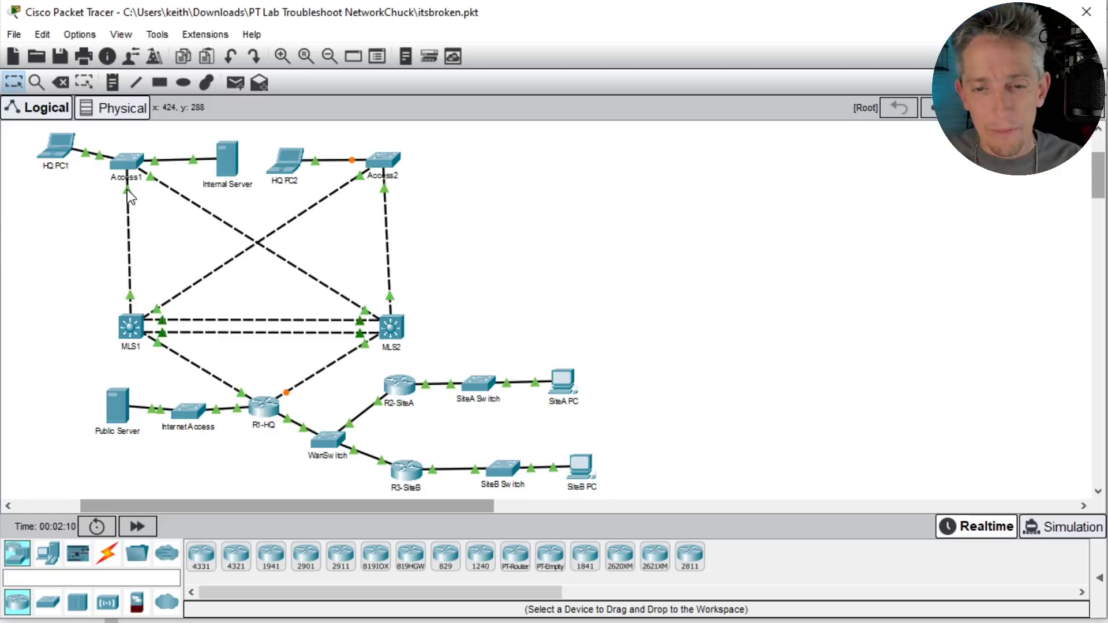
Step: Enable Show Port Labels When Mouse Over in Logical Workspace, close the preferences and check a link at Access1
click(126, 36)
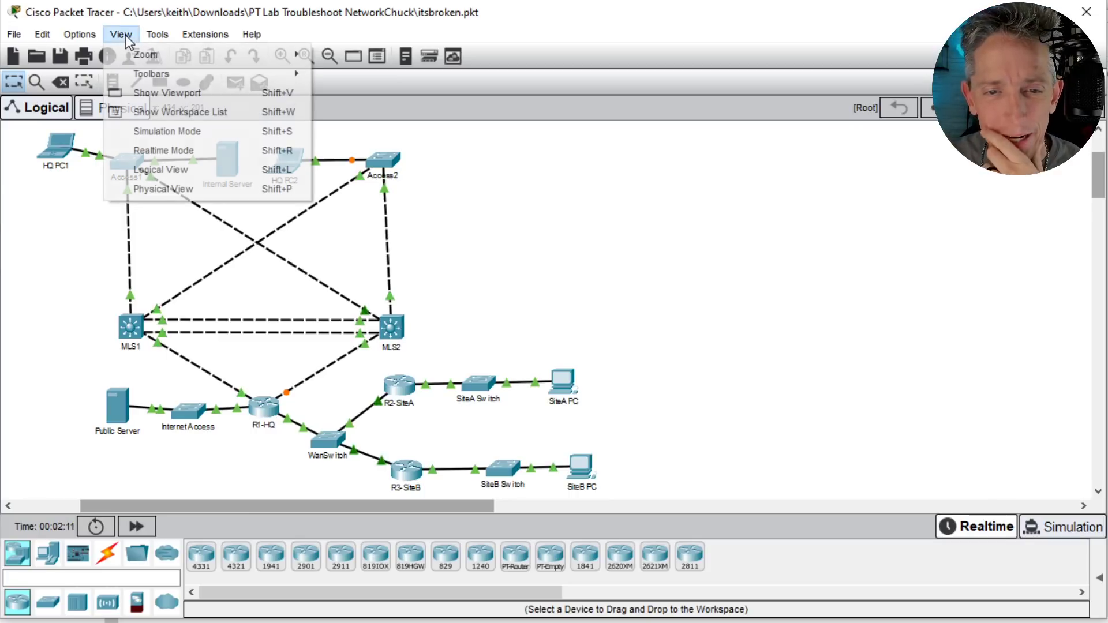
click(77, 37)
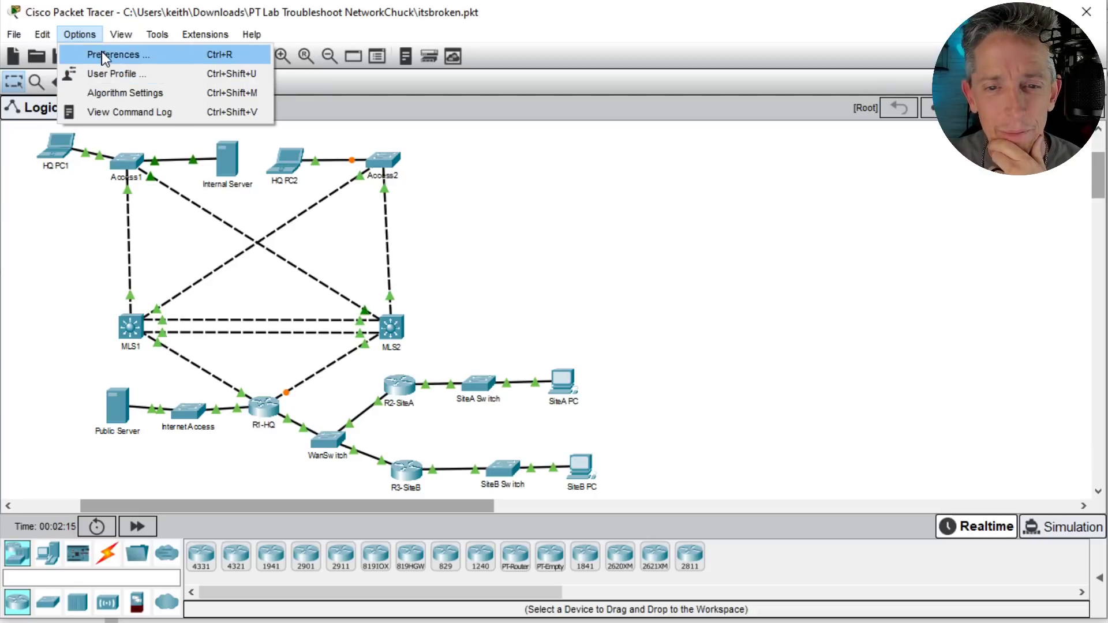
click(102, 54)
drag(462, 0, 601, 138)
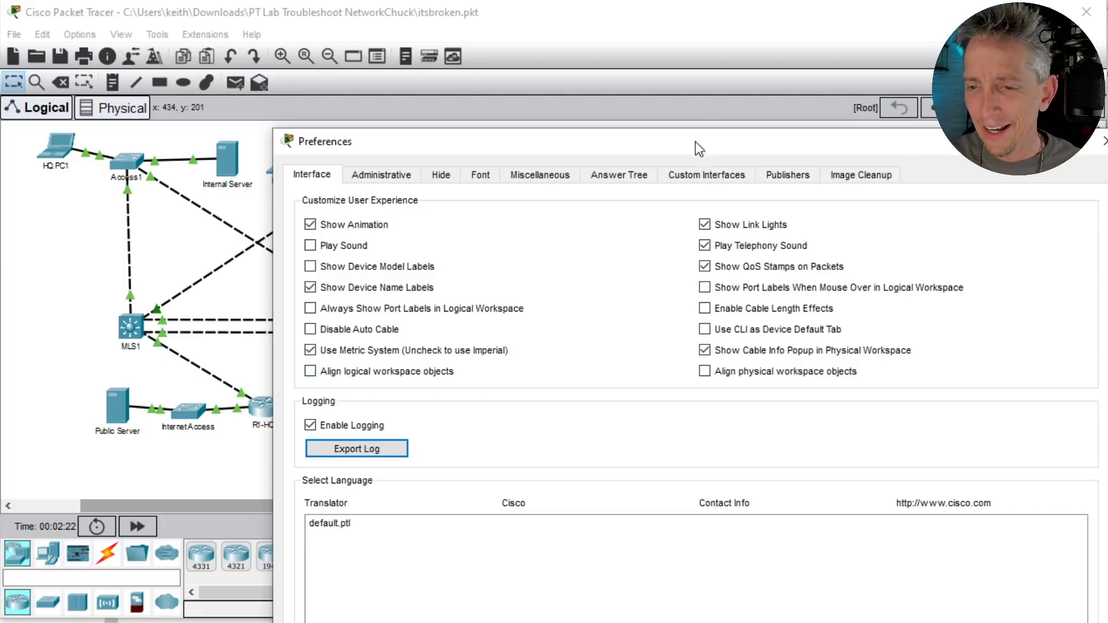
drag(660, 136, 469, 122)
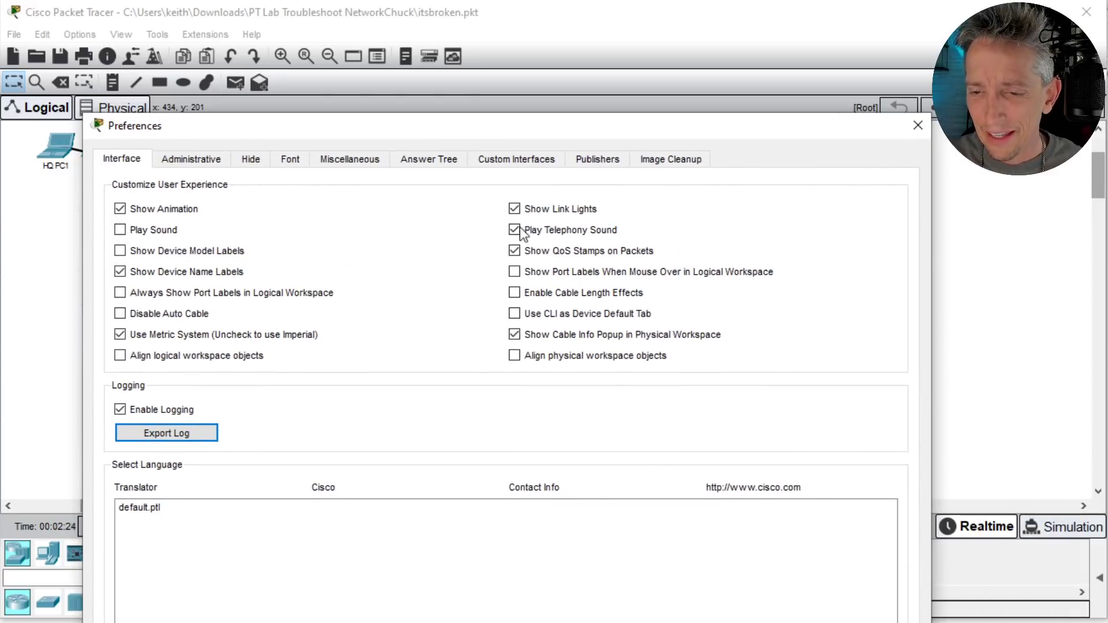
click(529, 274)
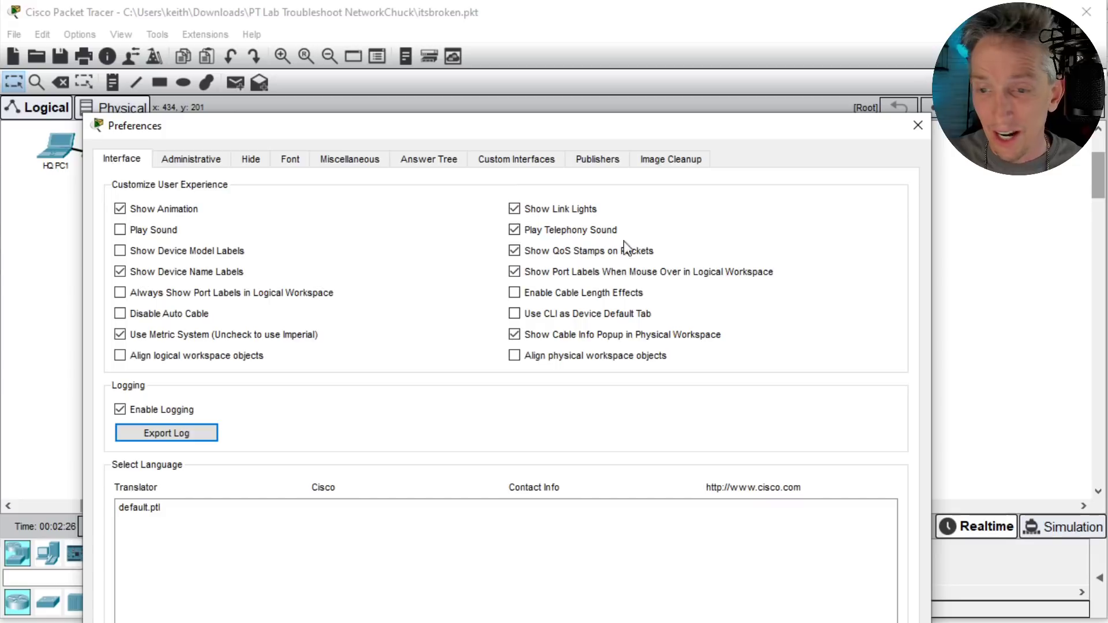
click(917, 125)
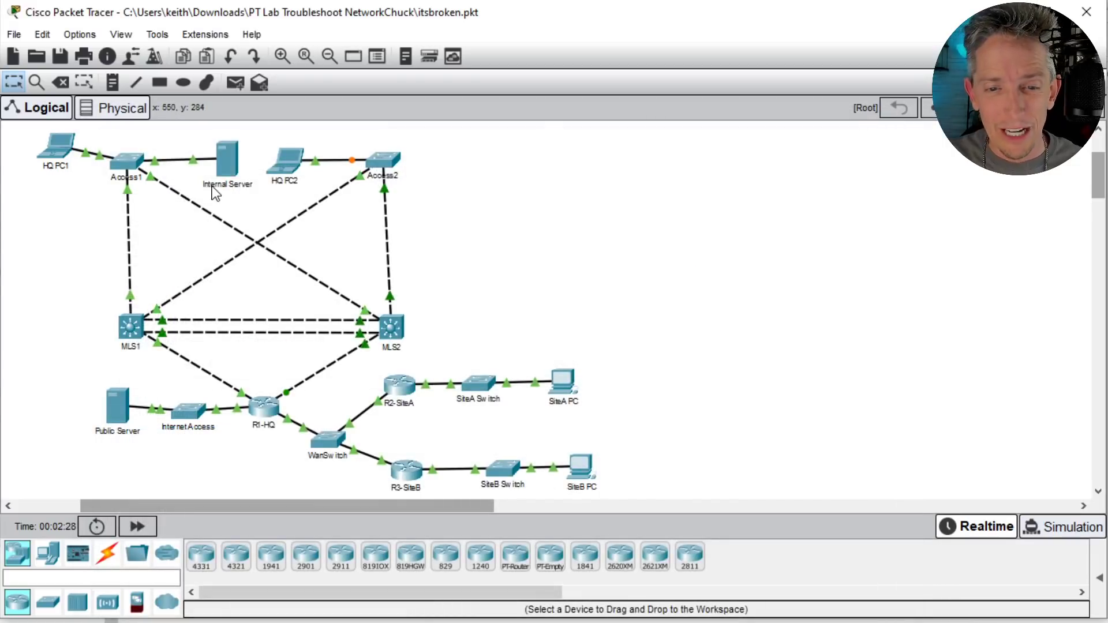
mouse_move(156, 185)
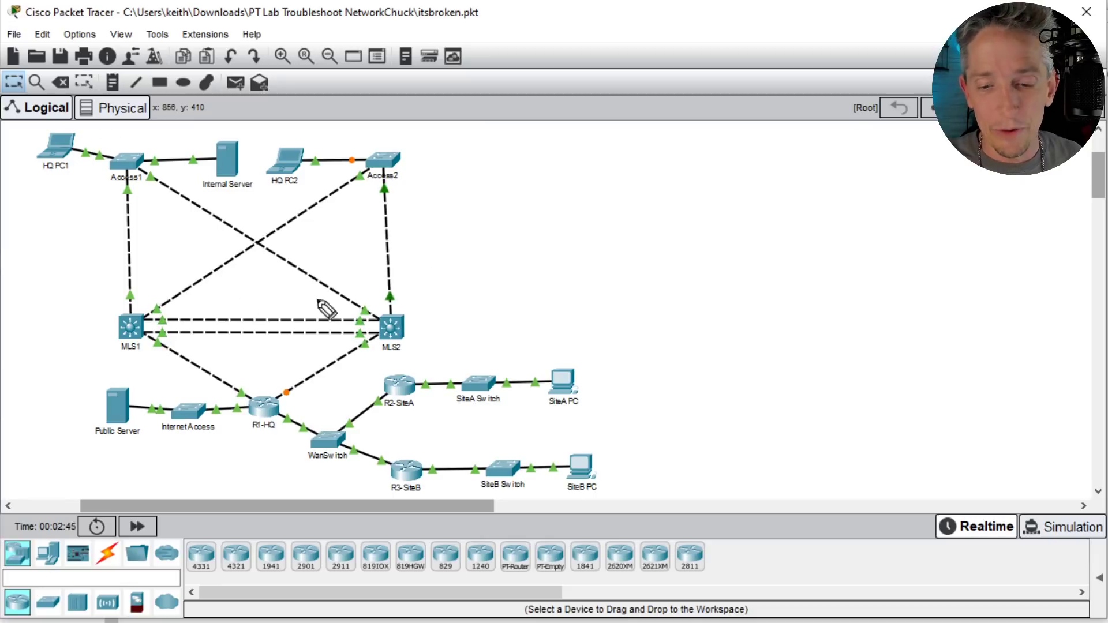
mouse_move(58, 126)
mouse_down()
mouse_move(25, 146)
mouse_move(26, 134)
mouse_up()
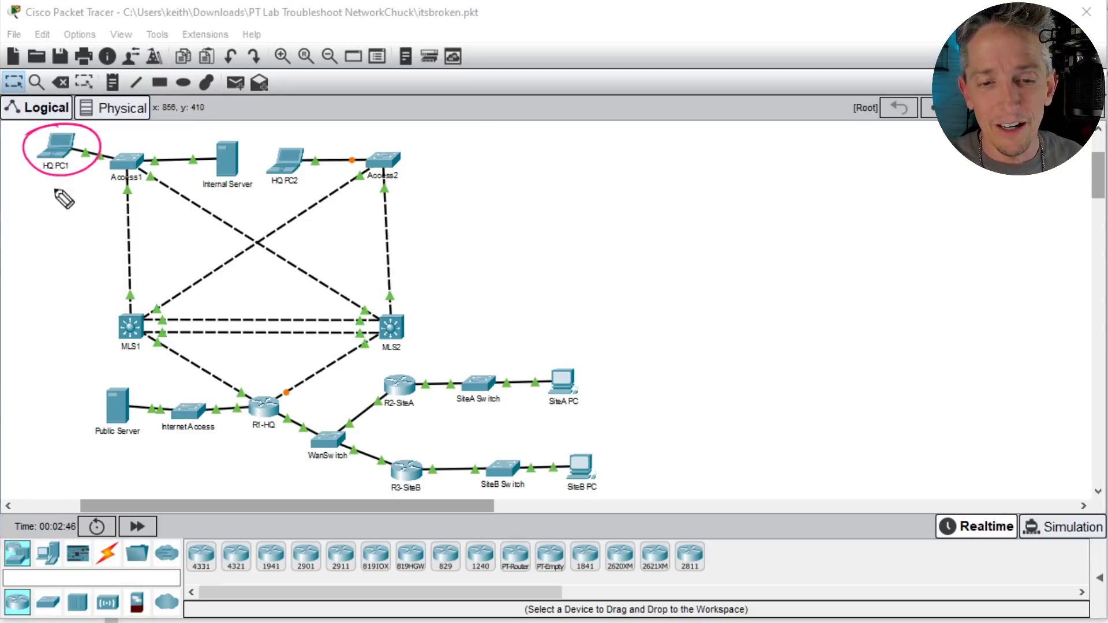
drag(304, 177, 254, 151)
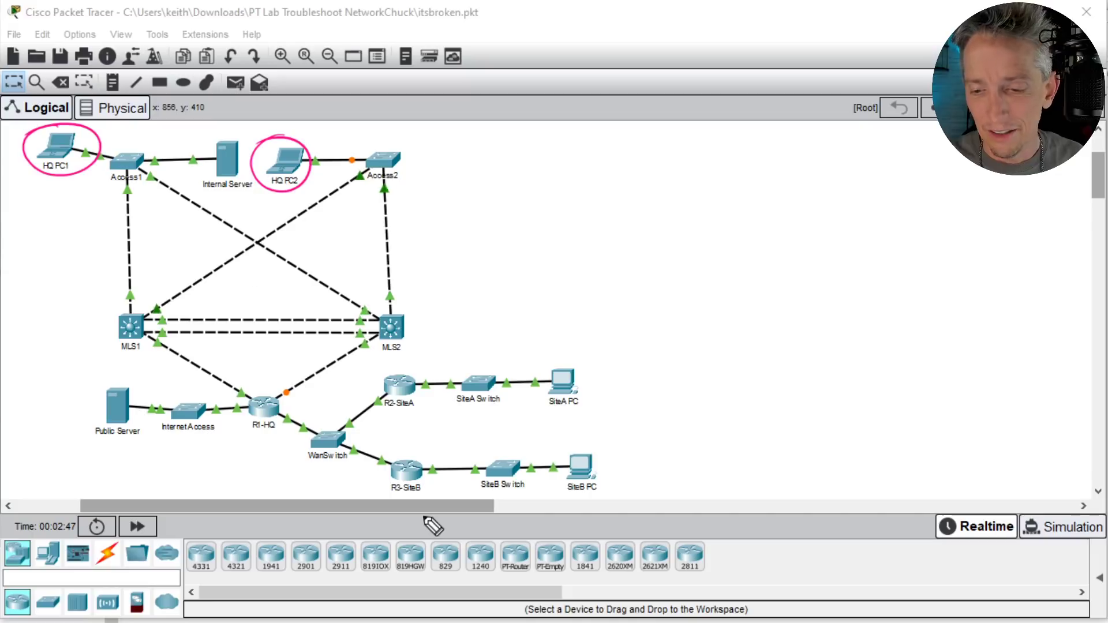
drag(563, 353, 555, 354)
drag(563, 437, 559, 438)
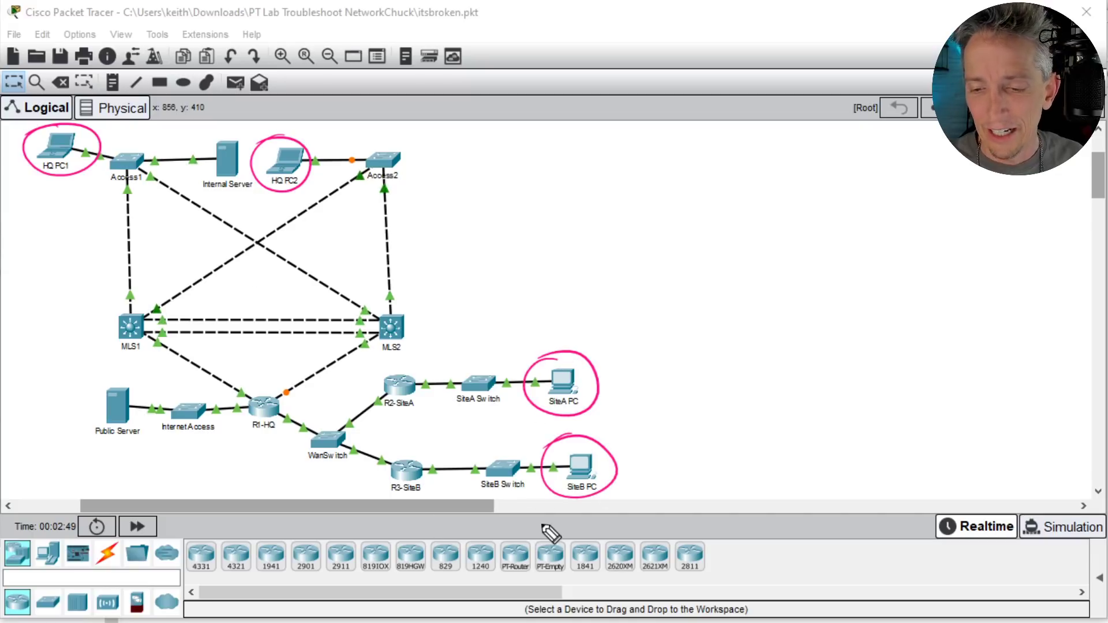
mouse_move(30, 236)
mouse_down()
mouse_move(40, 205)
mouse_move(45, 246)
mouse_move(89, 238)
mouse_move(110, 211)
mouse_move(119, 217)
mouse_move(99, 204)
mouse_up()
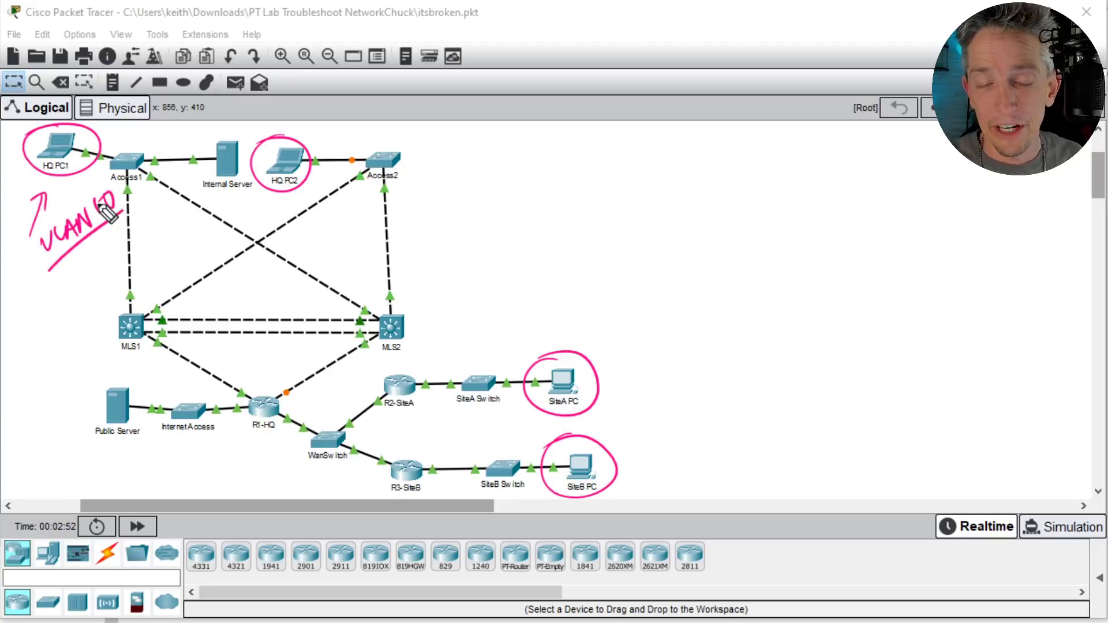
drag(186, 183, 208, 172)
mouse_move(194, 172)
mouse_down()
mouse_move(202, 184)
mouse_move(193, 141)
mouse_move(226, 132)
mouse_up()
drag(170, 215, 265, 200)
mouse_move(115, 261)
mouse_down()
mouse_move(230, 223)
mouse_move(153, 256)
mouse_up()
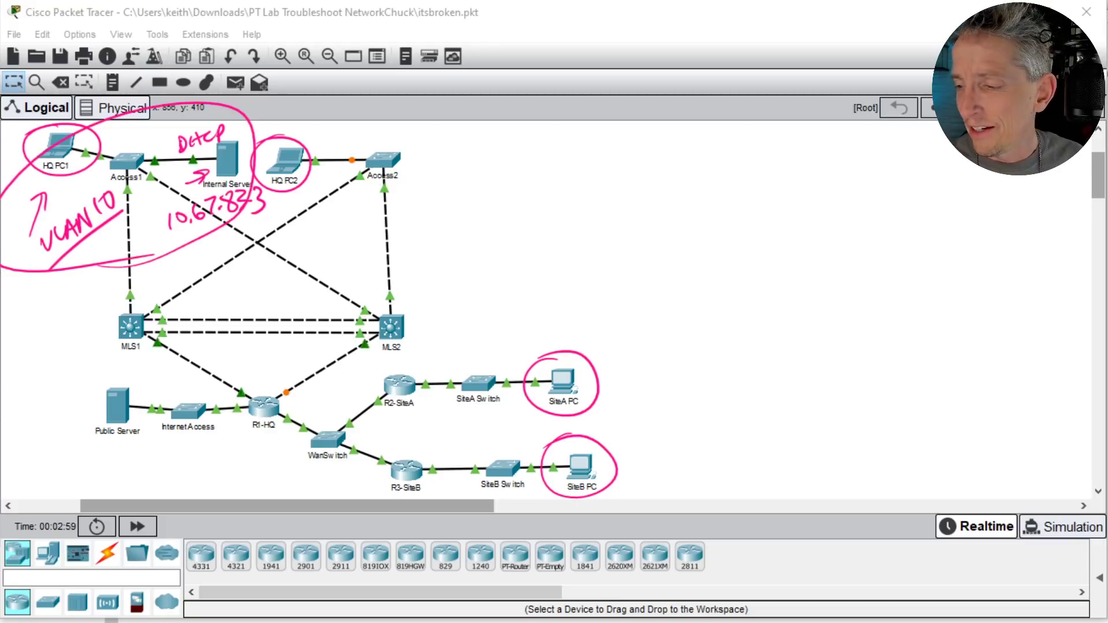
mouse_move(340, 127)
mouse_down()
mouse_move(347, 115)
mouse_move(303, 127)
mouse_move(388, 149)
mouse_move(436, 134)
mouse_up()
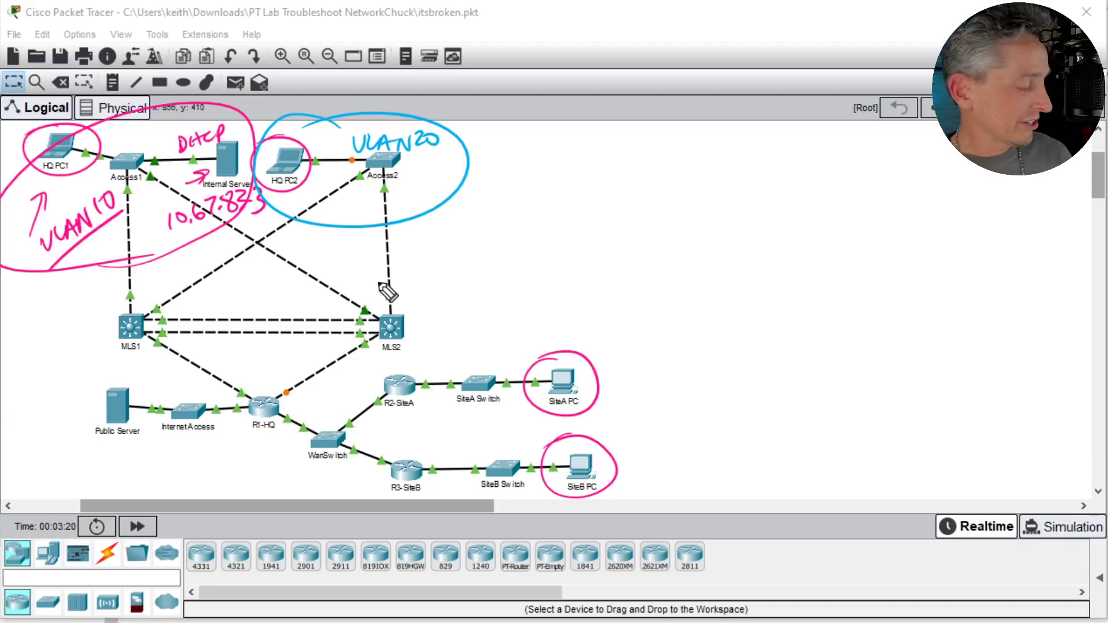
key(ctrl+shift+6)
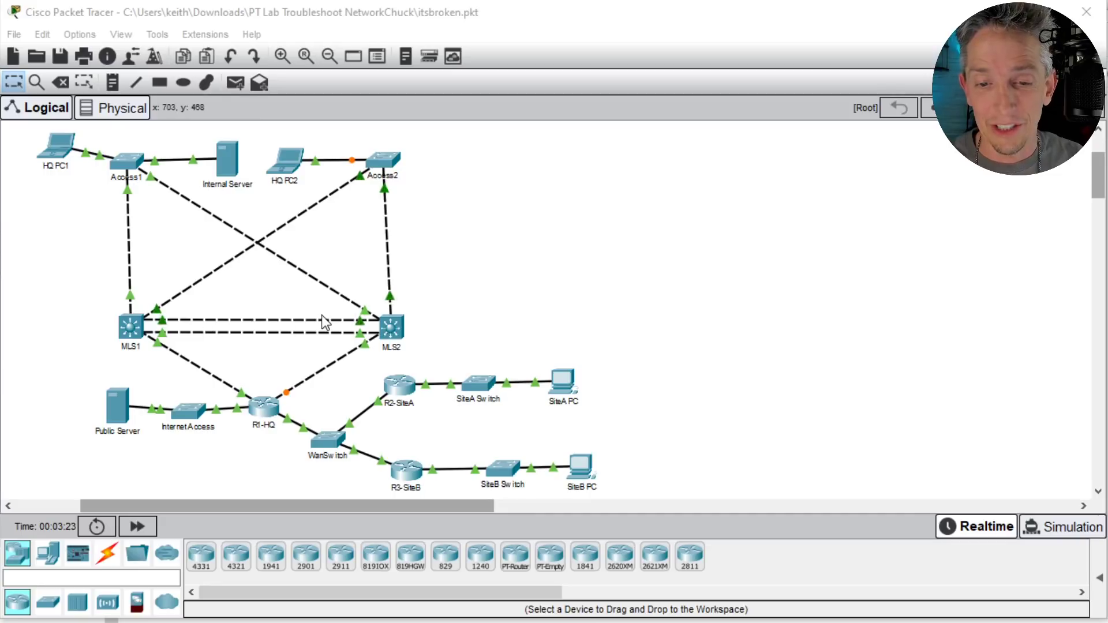
Step: Open the Rack in the Corporate Office's Main Wiring Closet in the physical workspace and view its installed devices
click(136, 110)
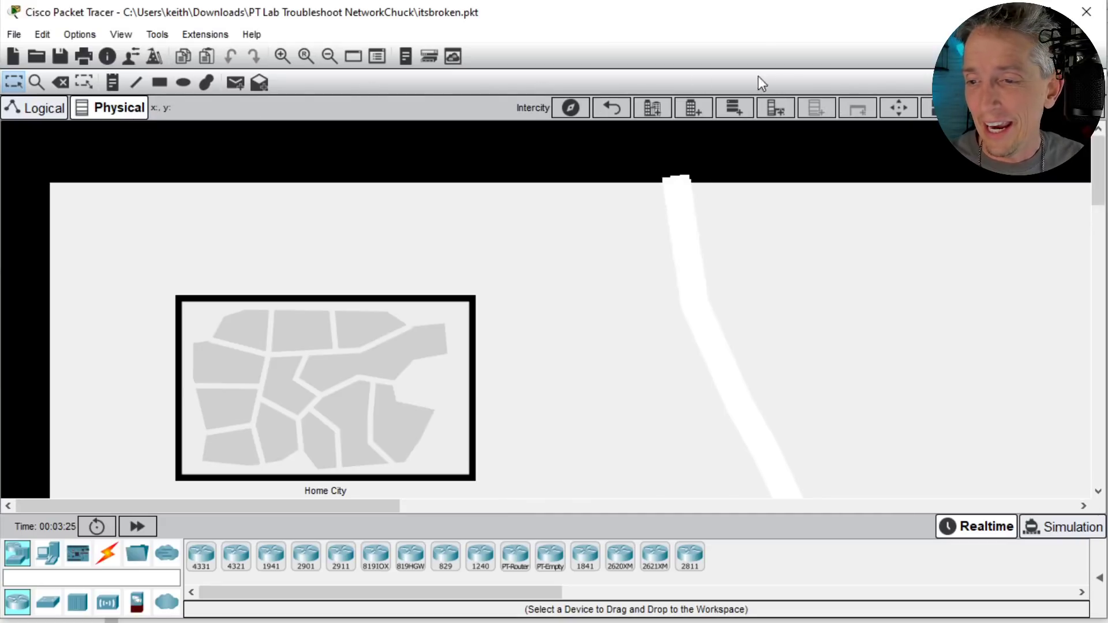
click(570, 108)
click(546, 277)
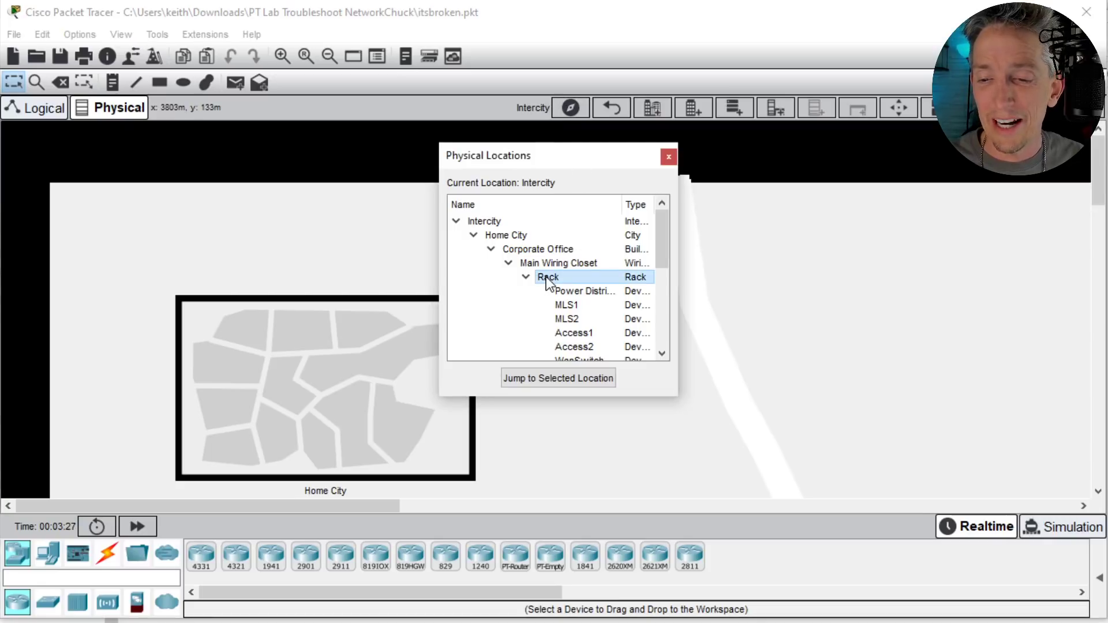
click(547, 379)
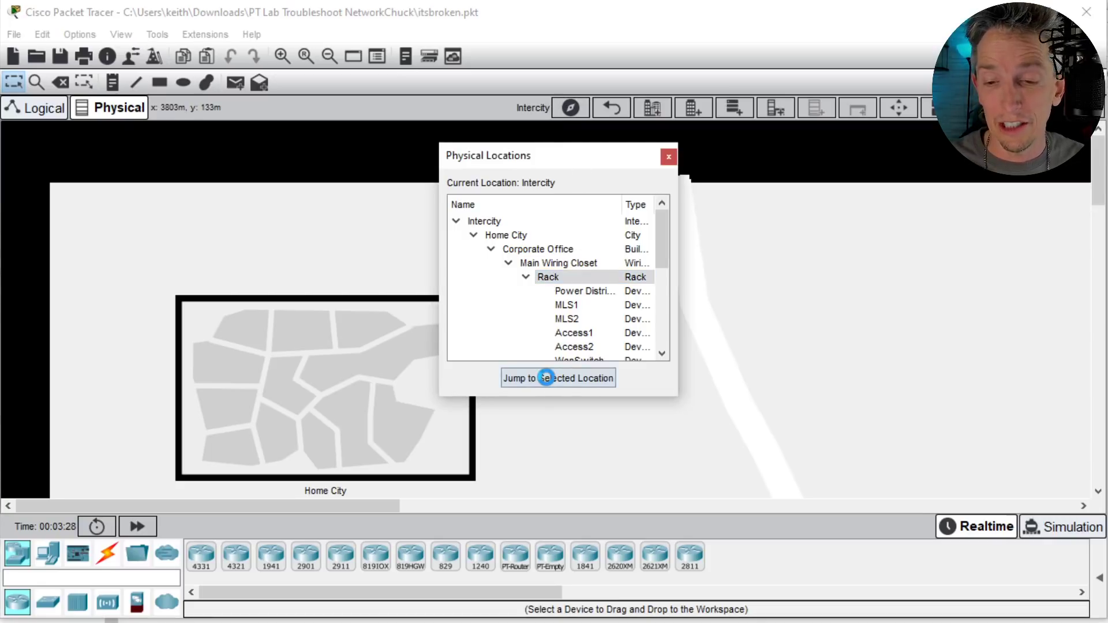
click(669, 157)
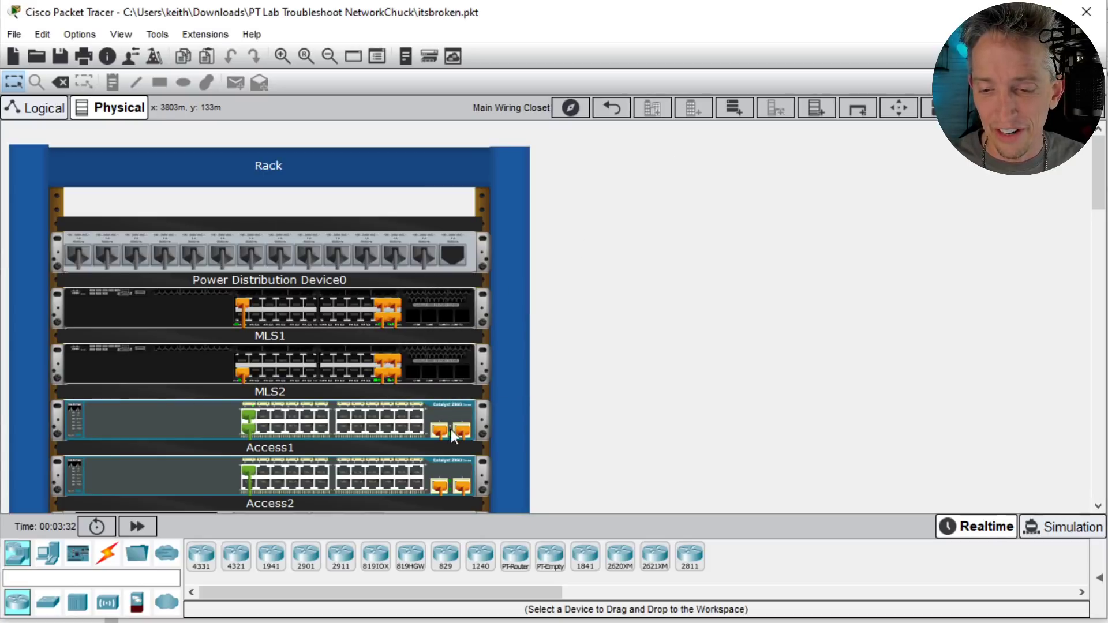
scroll(443, 453, down, 1)
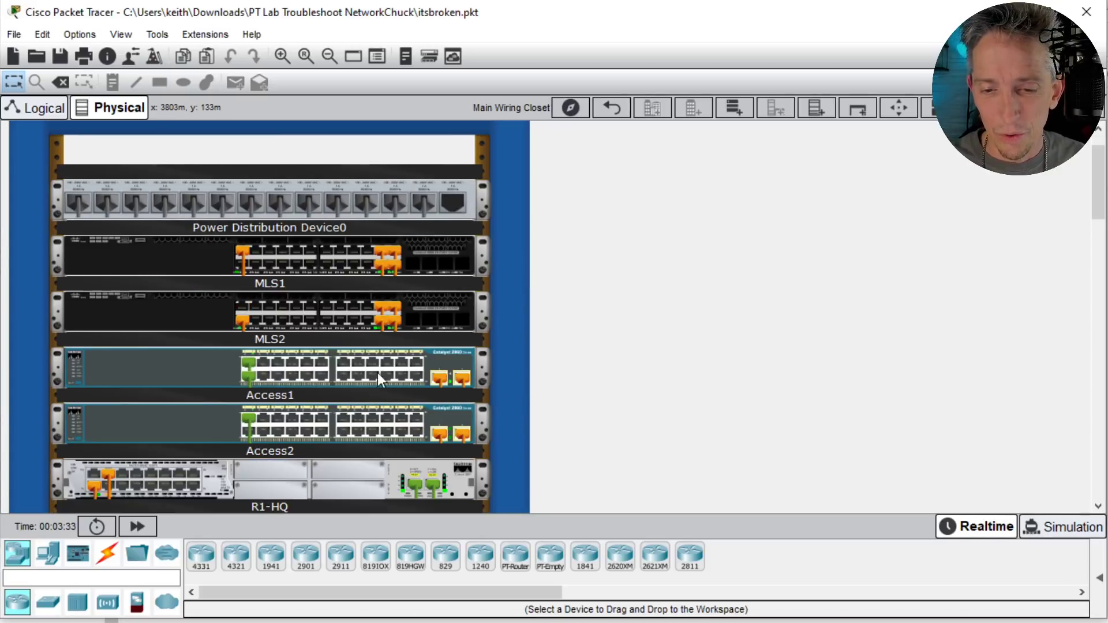
Step: Examine the switches and R1-HQ router installed in the rack, and return to the logical topology
scroll(404, 403, down, 1)
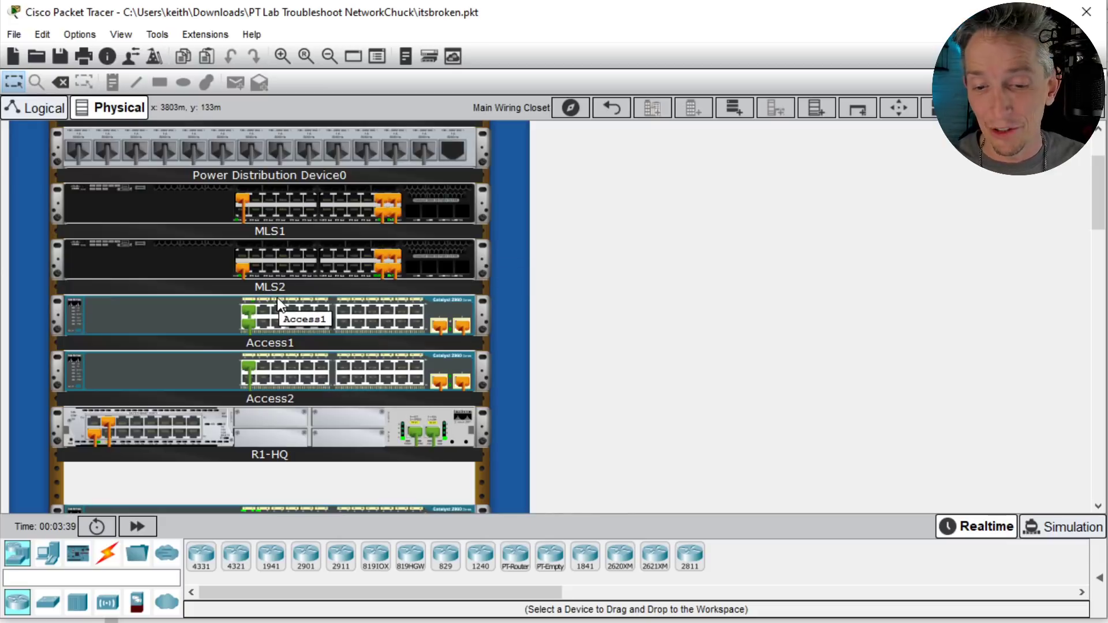
scroll(367, 282, down, 2)
scroll(367, 282, up, 3)
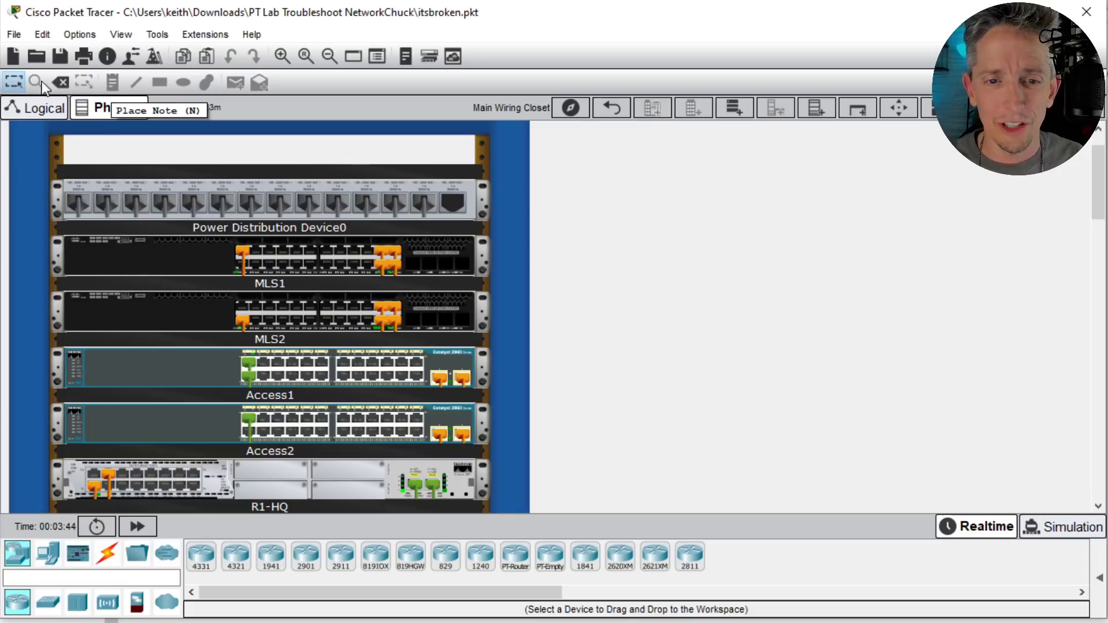
click(42, 110)
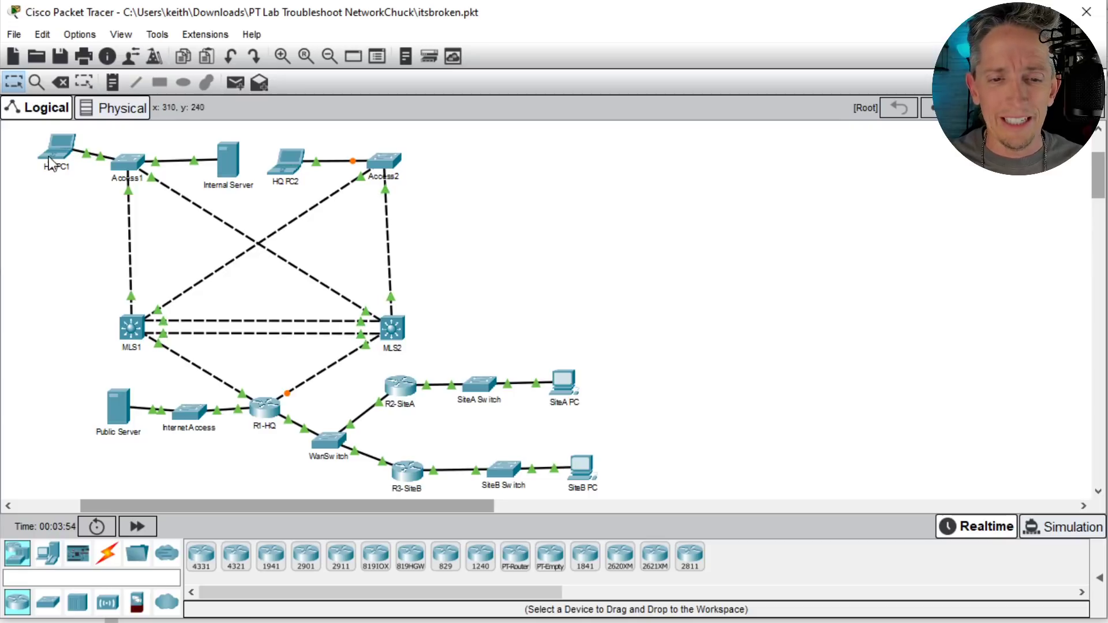
Step: Inspect the serverPool entry in the Internal Server's DHCP service settings, and close the server window
mouse_move(65, 158)
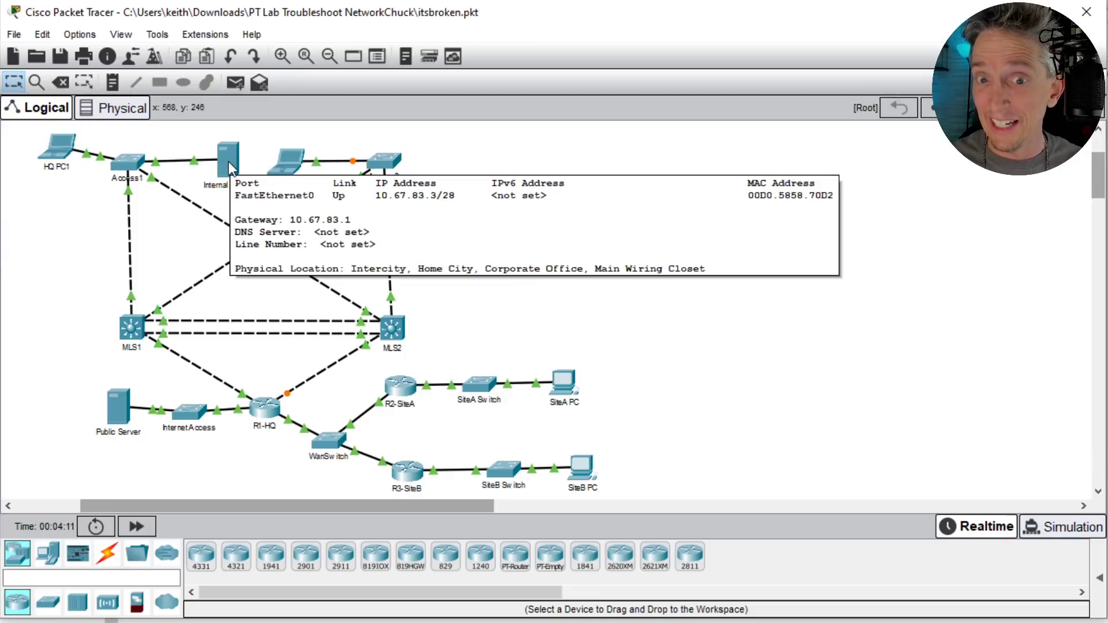
click(229, 164)
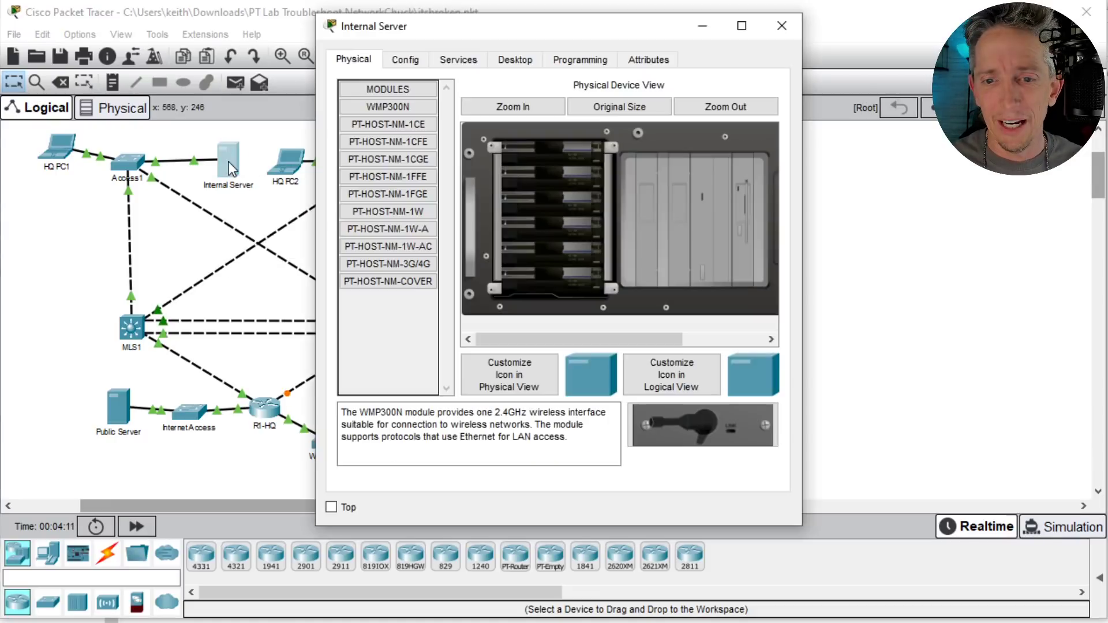
click(454, 60)
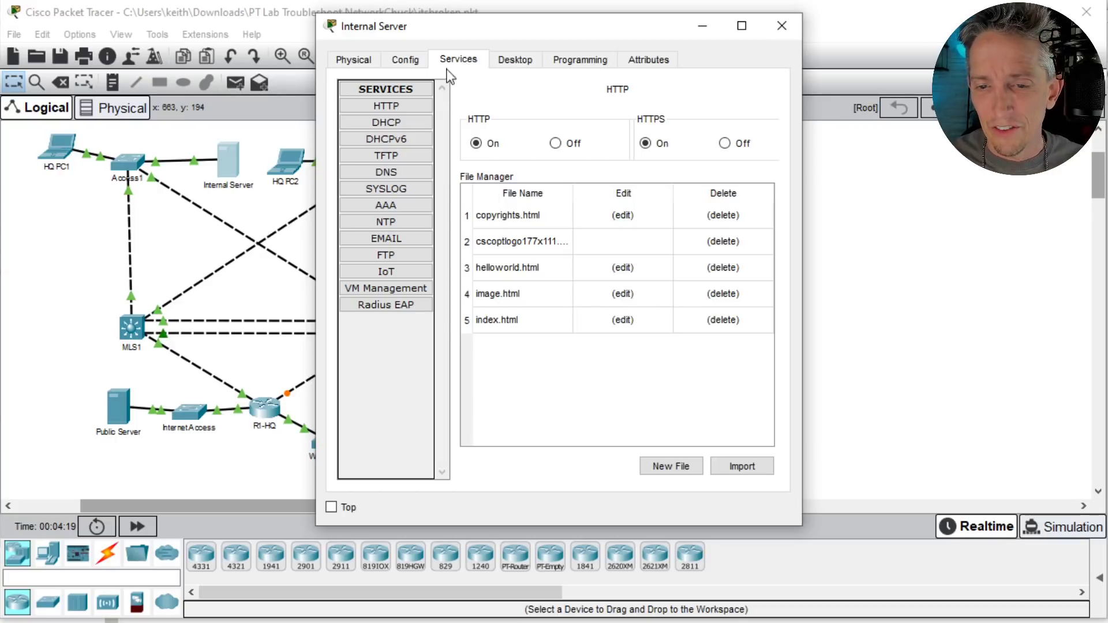
click(381, 123)
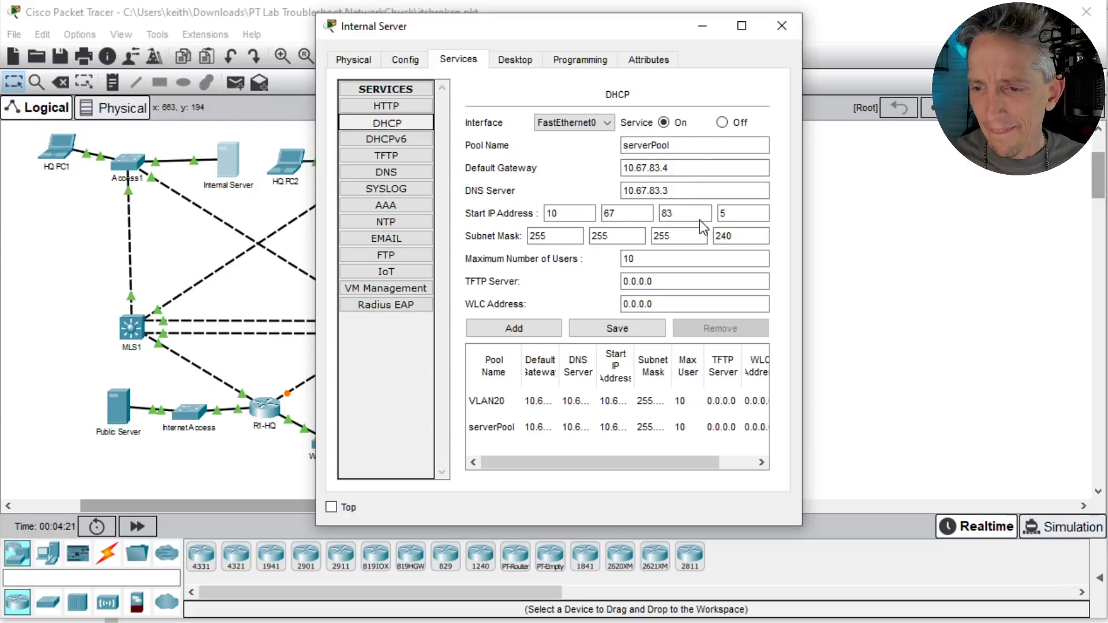
click(488, 427)
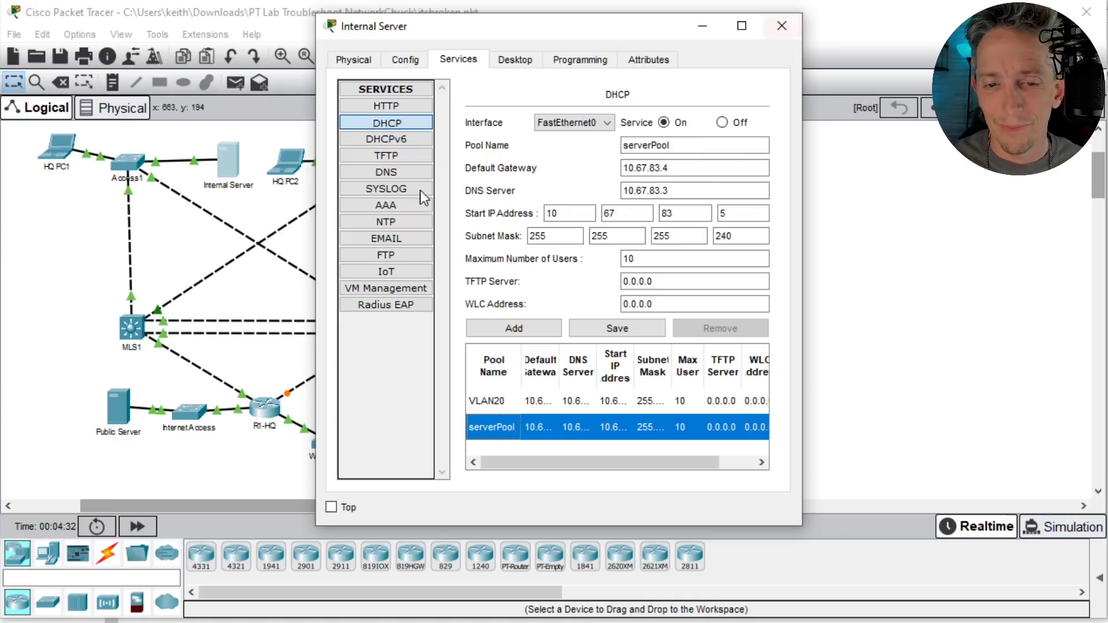
click(62, 220)
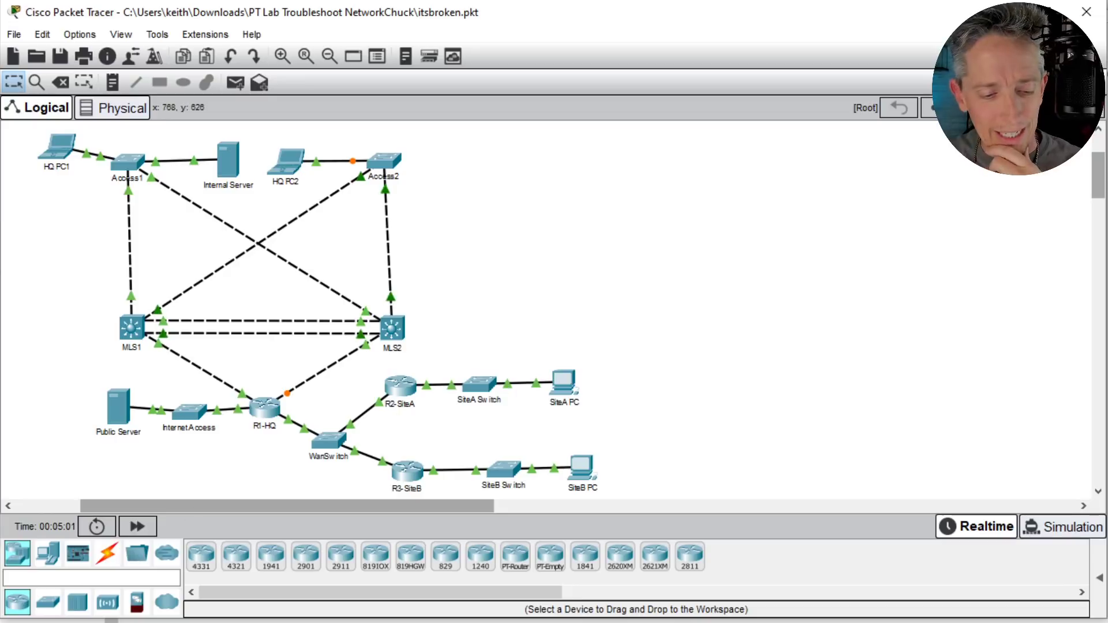
Step: Open a blank Notepad window and place it beside the topology so the HQ devices stay in view
key(super+s)
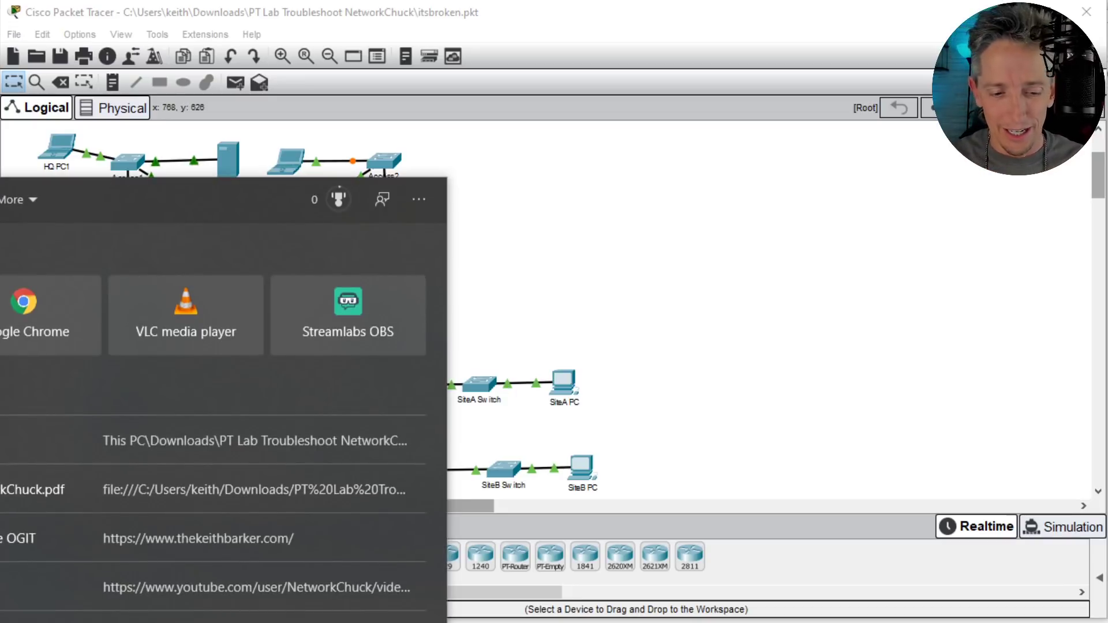
text(note)
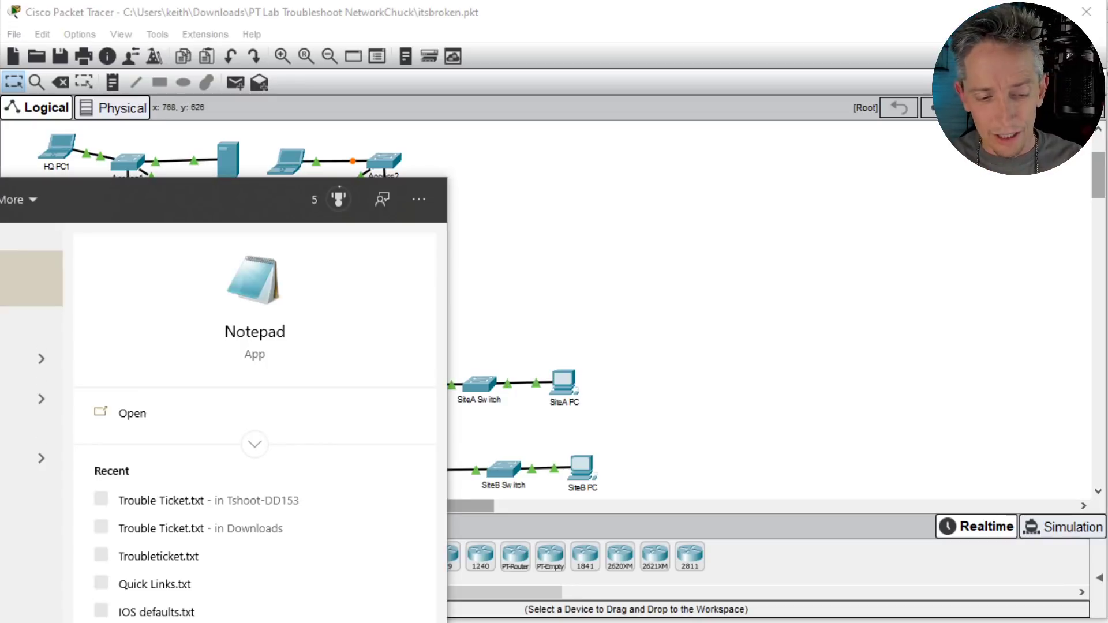
key(Return)
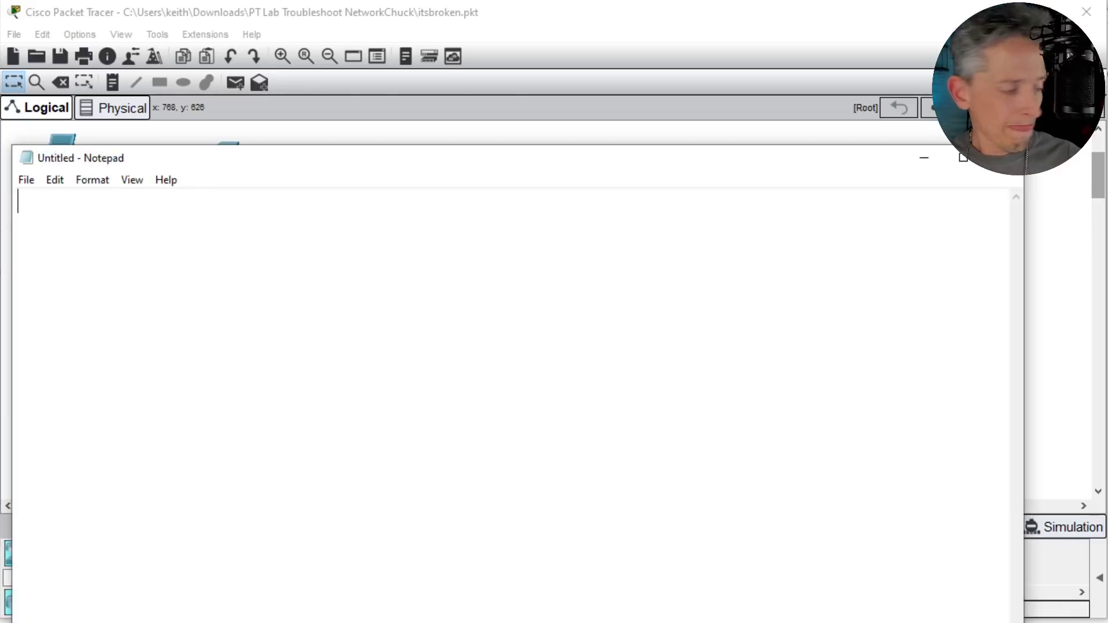
drag(144, 158, 702, 146)
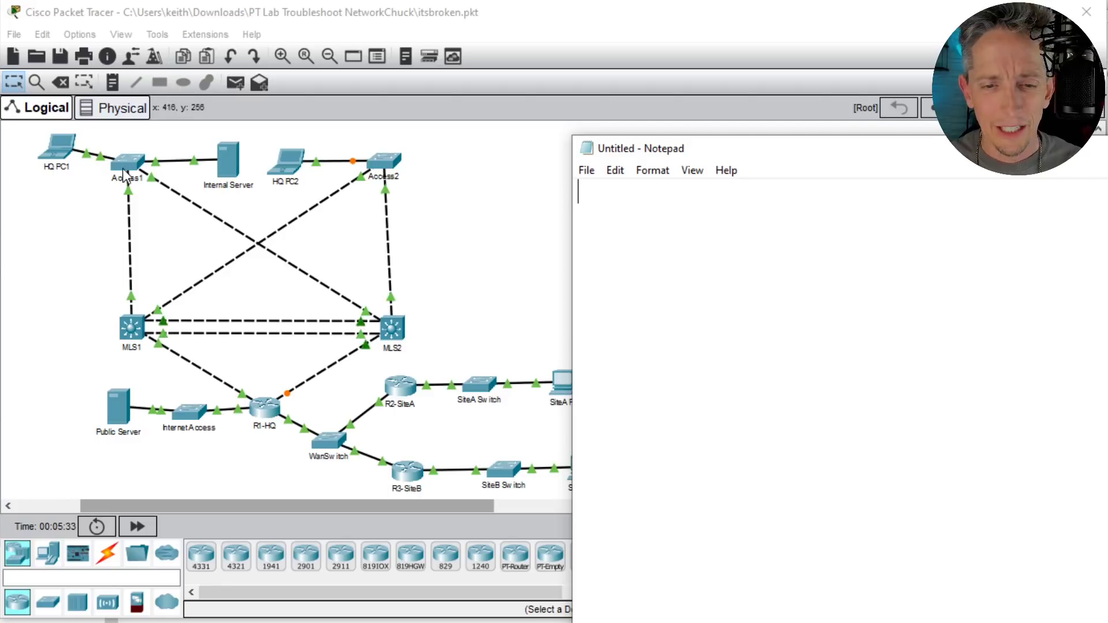
Step: Open the command line of multilayer switch MLS1 in a widened device window
click(129, 328)
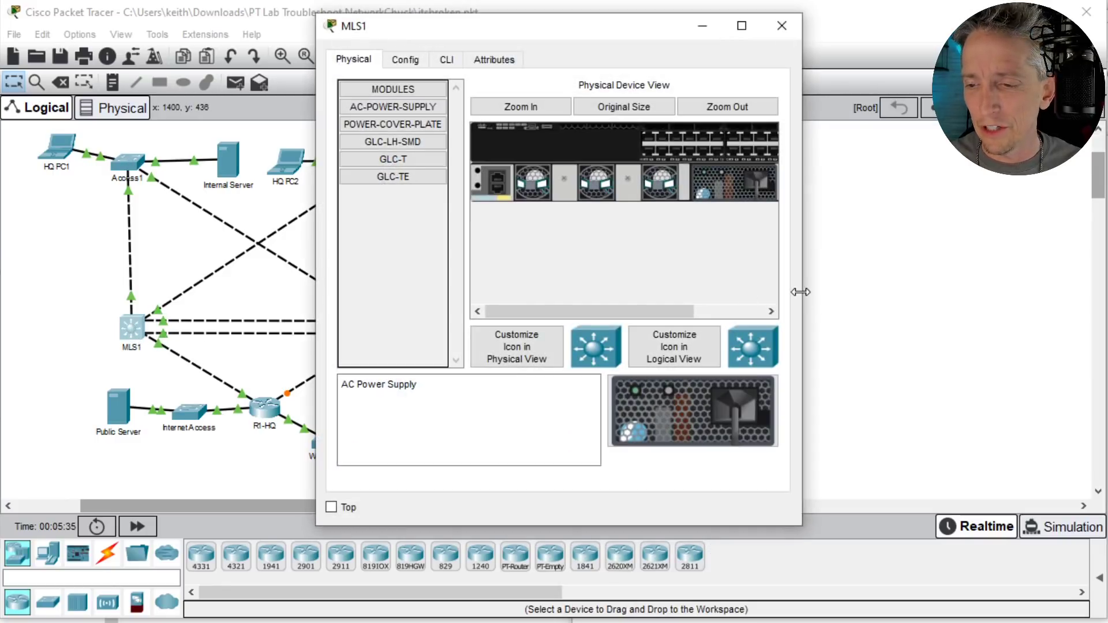
drag(801, 297, 1105, 292)
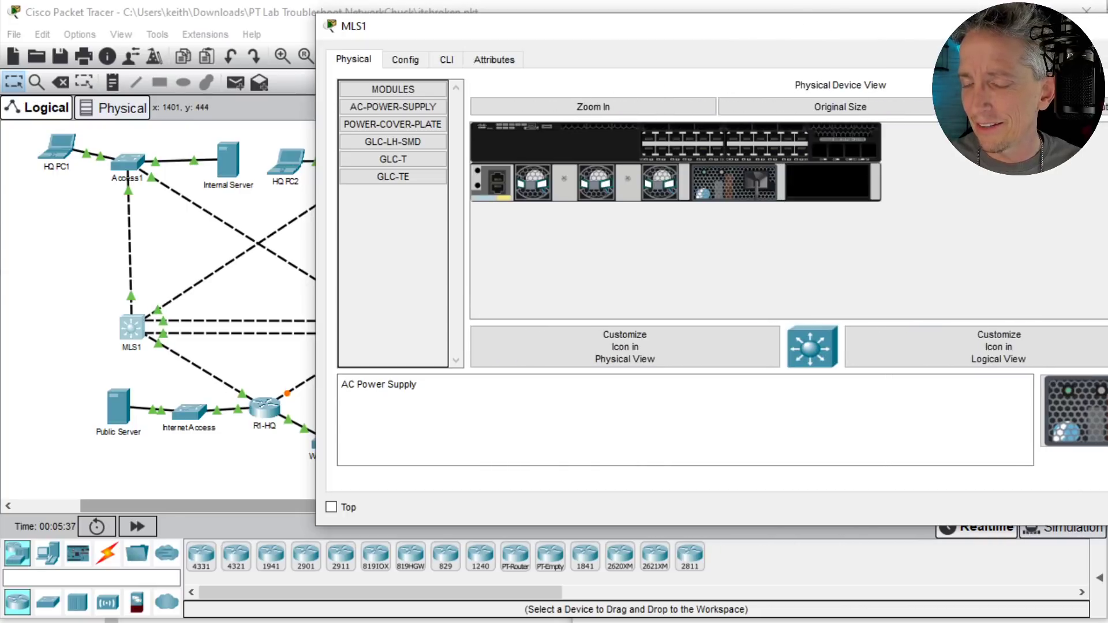
click(447, 60)
key(Return)
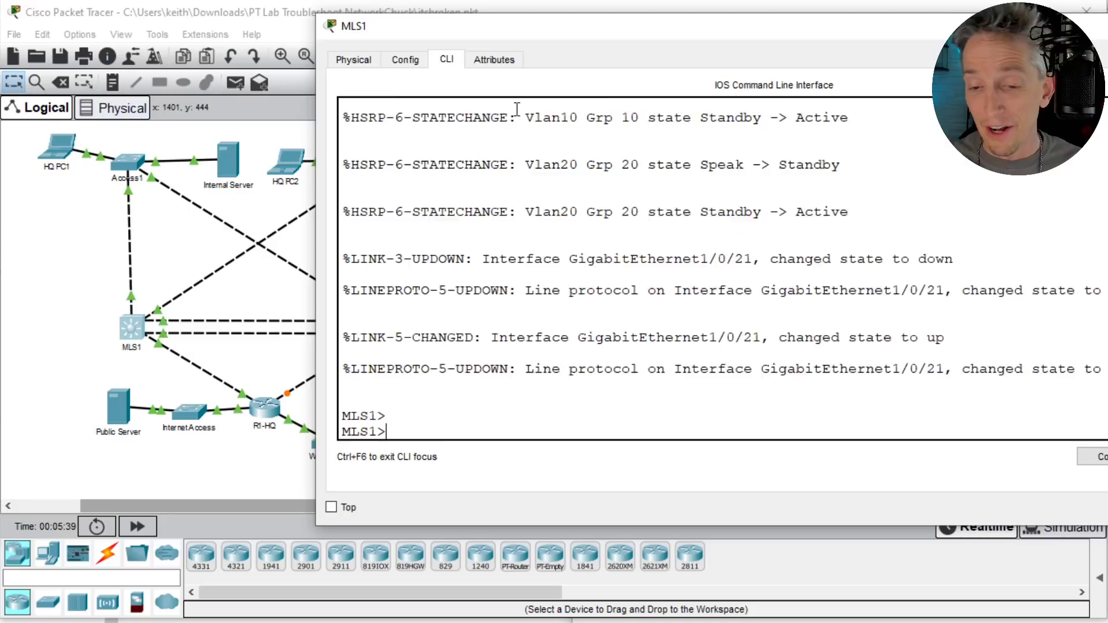
key(Return)
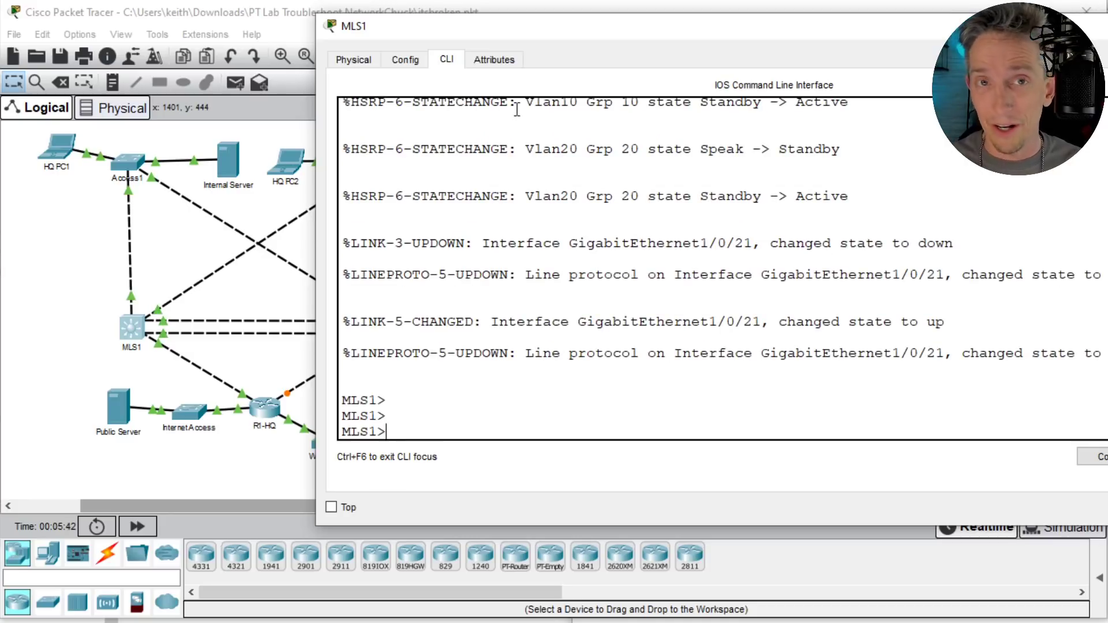
Step: Enter privileged mode on MLS1 and list its VLANs with show vlan brief
text(en)
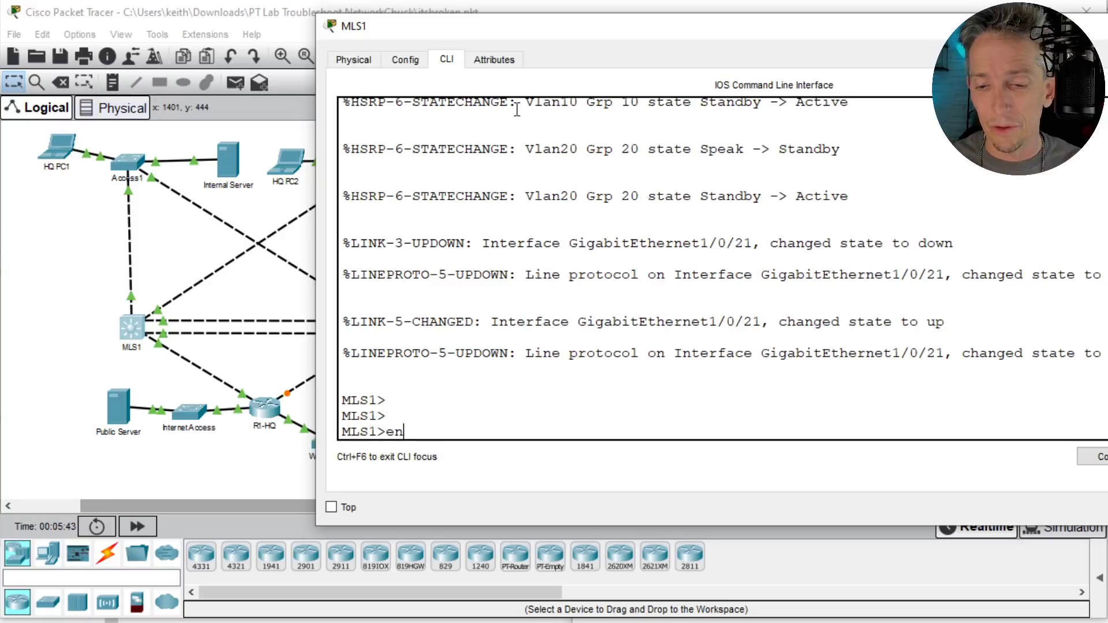
key(Tab)
key(Return)
key(Return)
key(Return)
text(show vlan brie)
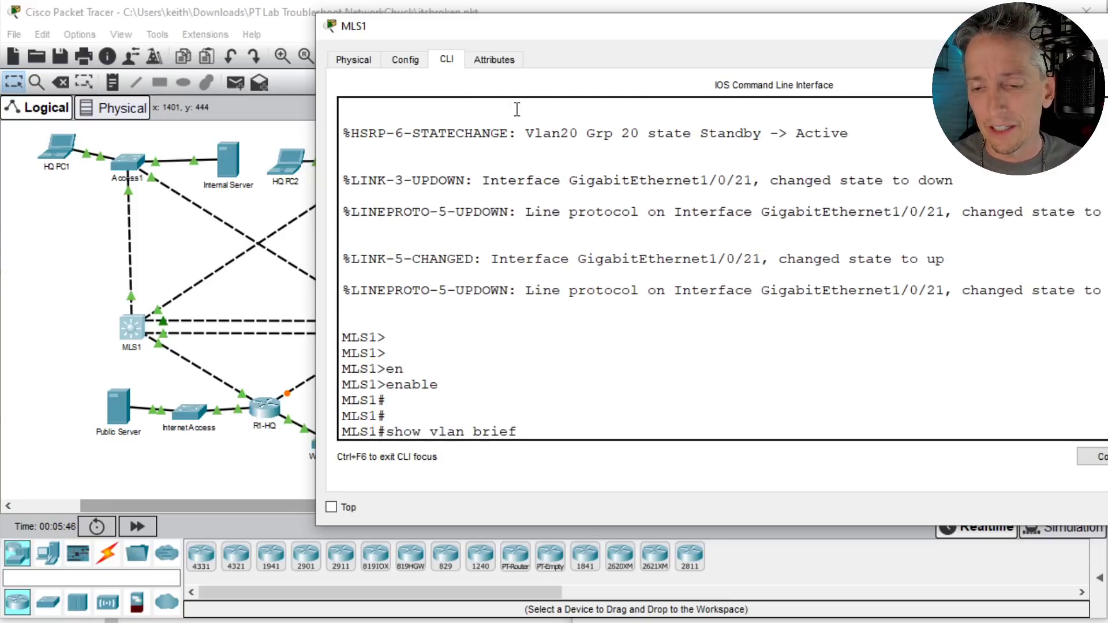
text(f)
key(Return)
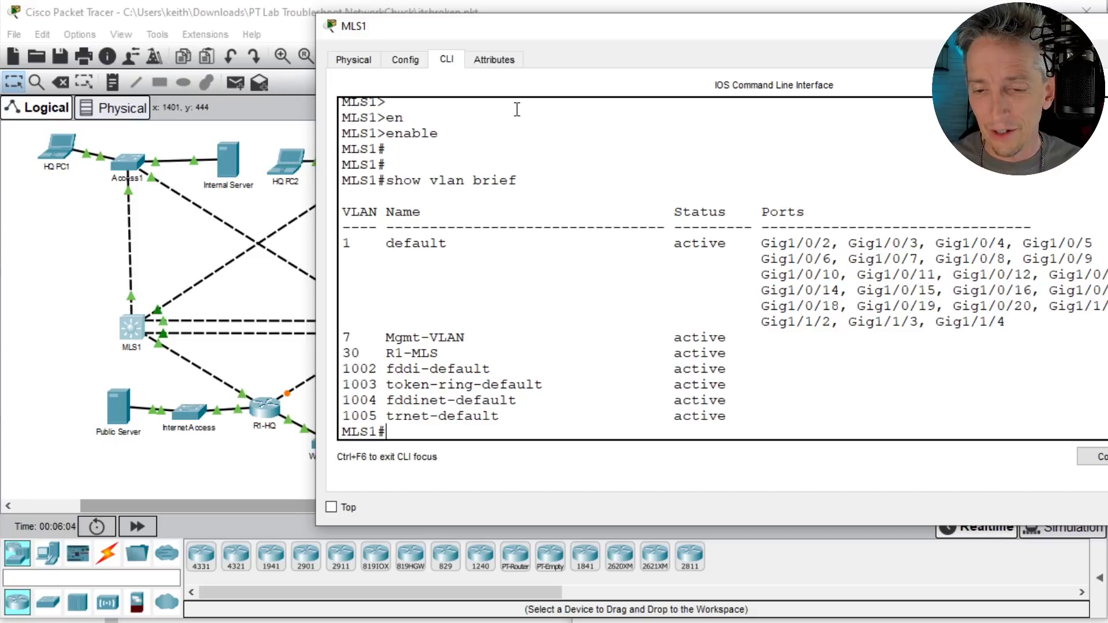
key(Return)
key(Return)
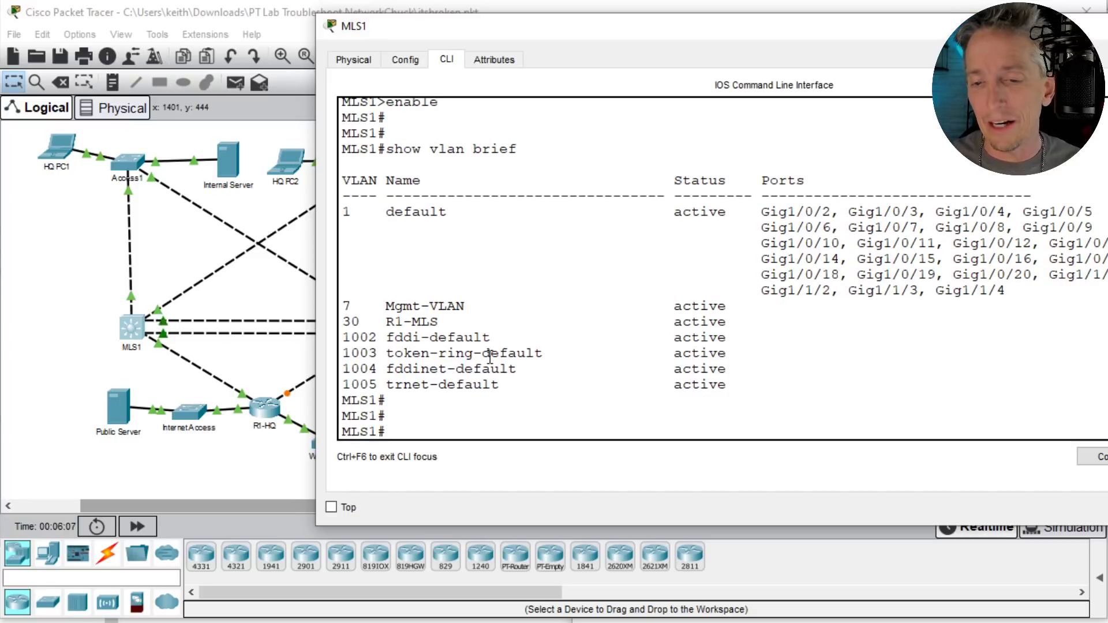
Step: Open the command line of switch Access1 in a widened device window
click(130, 167)
click(130, 168)
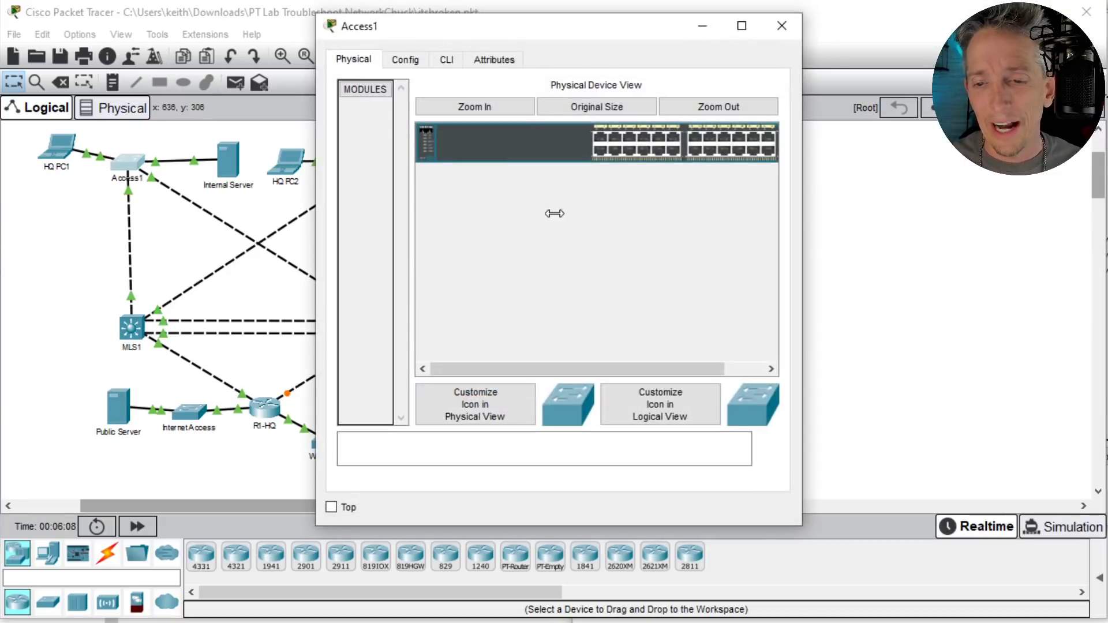
drag(801, 181, 1106, 181)
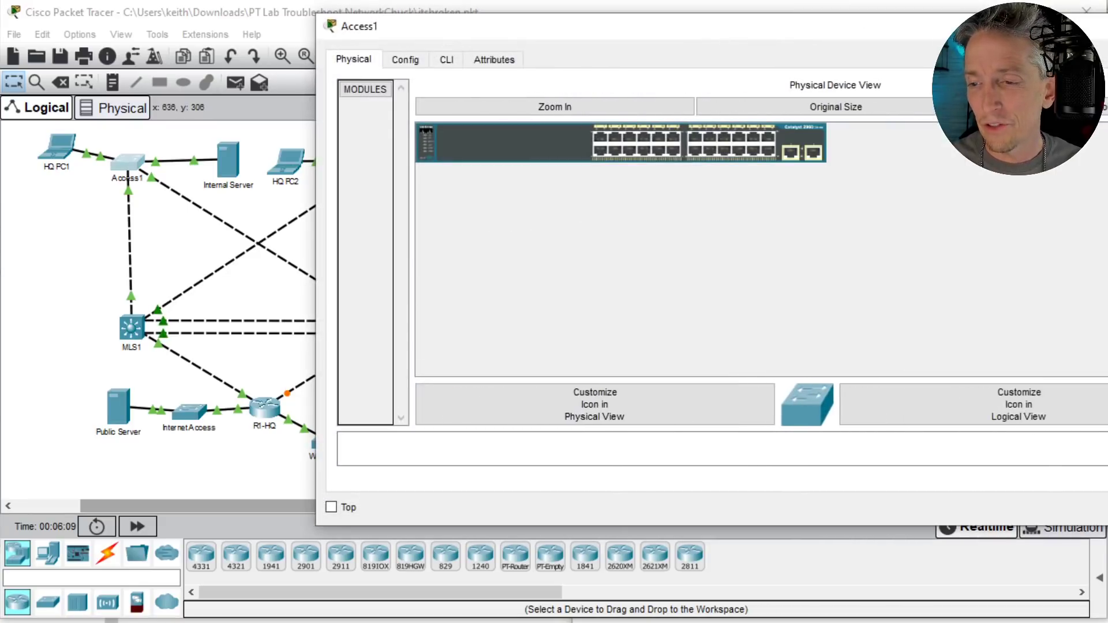
click(446, 59)
key(Return)
key(Return)
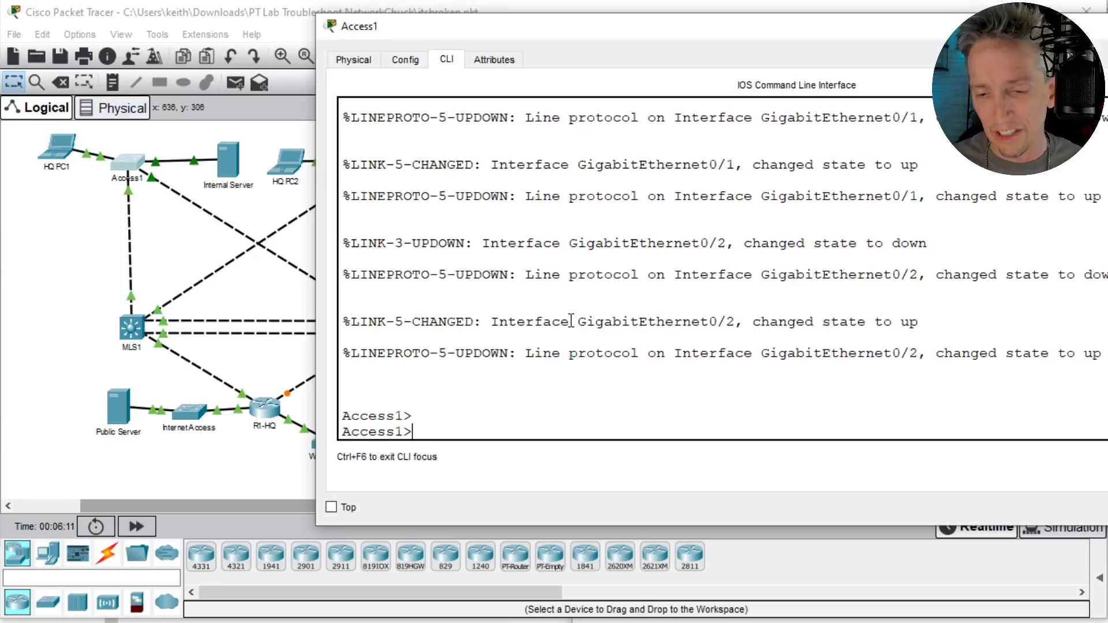
Step: Enter privileged mode on Access1 and list its VLANs and port assignments with show vlan brief
text(en)
key(Return)
text(sow)
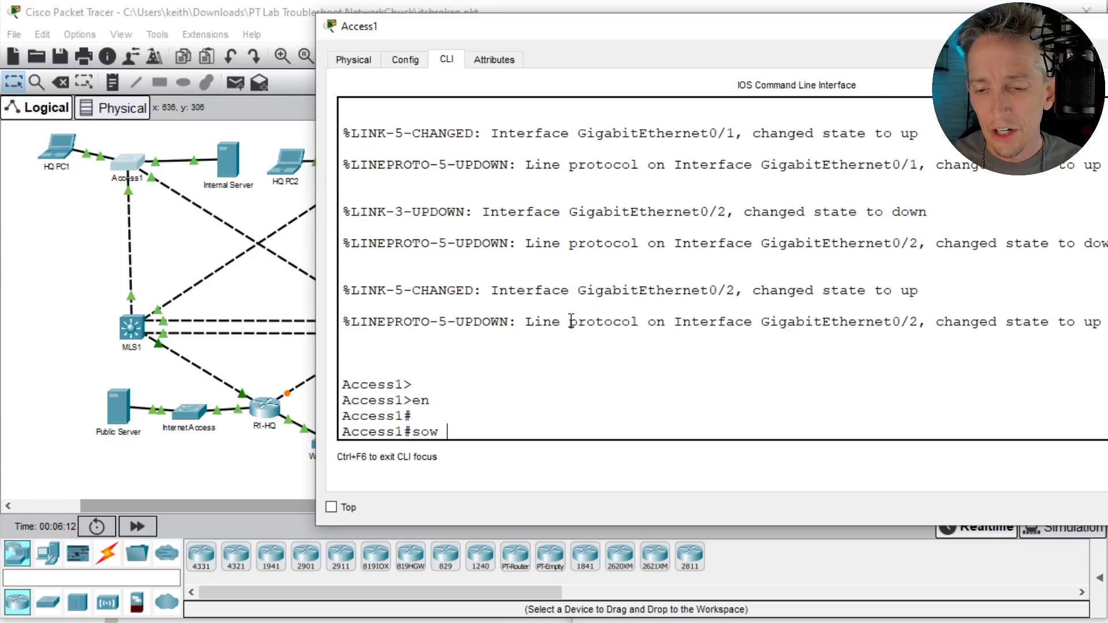
key(BackSpace)
key(BackSpace)
key(BackSpace)
key(BackSpace)
text(show a)
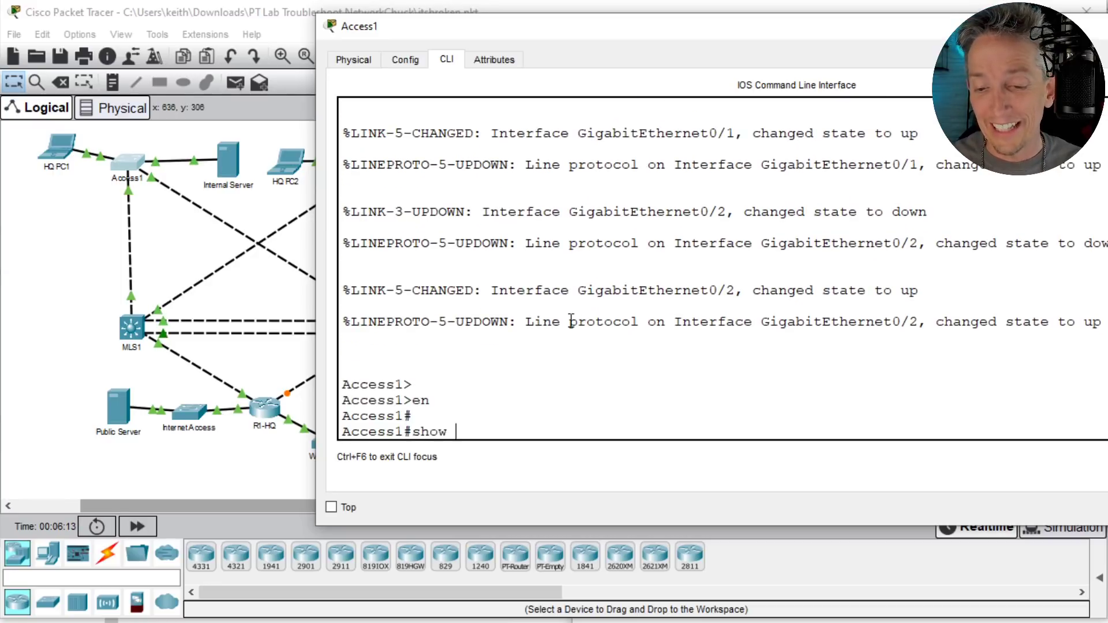
key(BackSpace)
text(vlan brief)
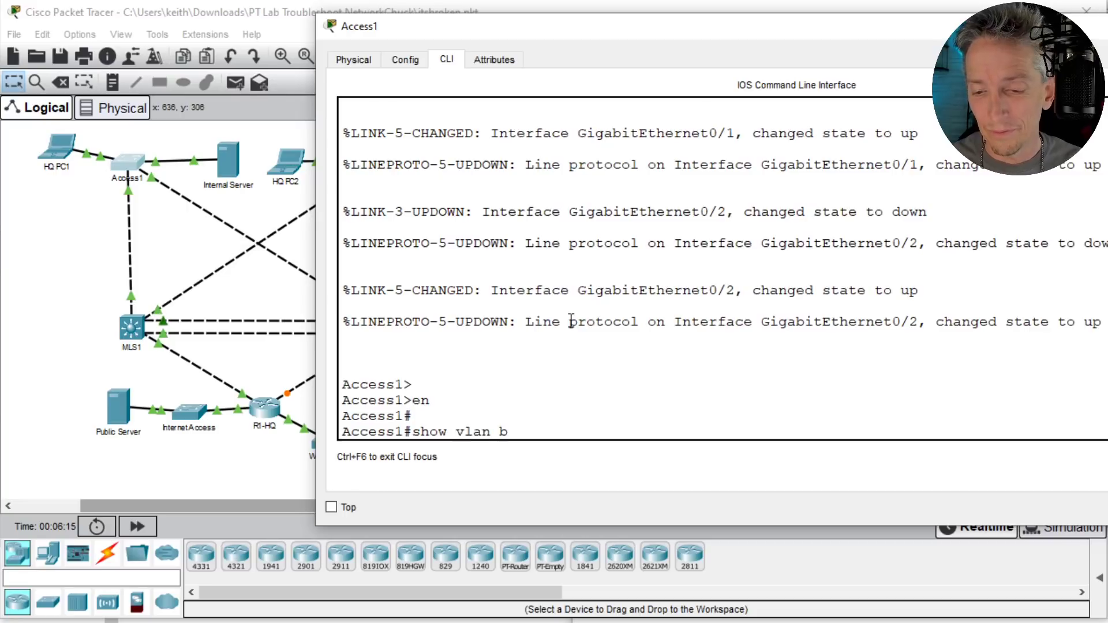
key(Return)
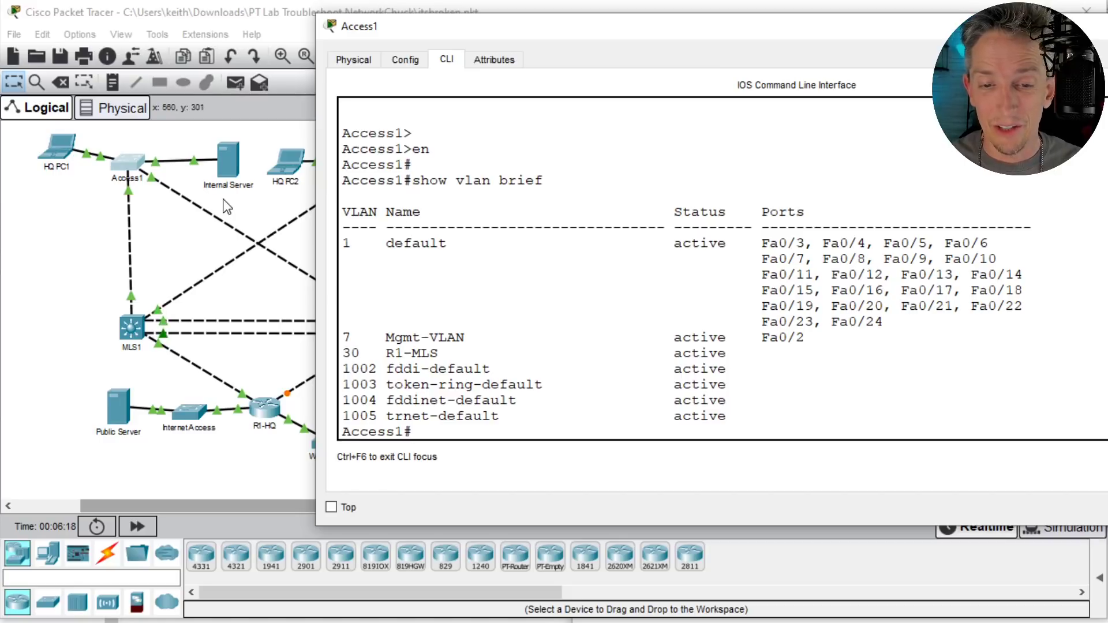
Step: Glance at the Internal Server's DHCP settings again, and open Access2's command line in a widened window clear of the HQ topology
click(228, 160)
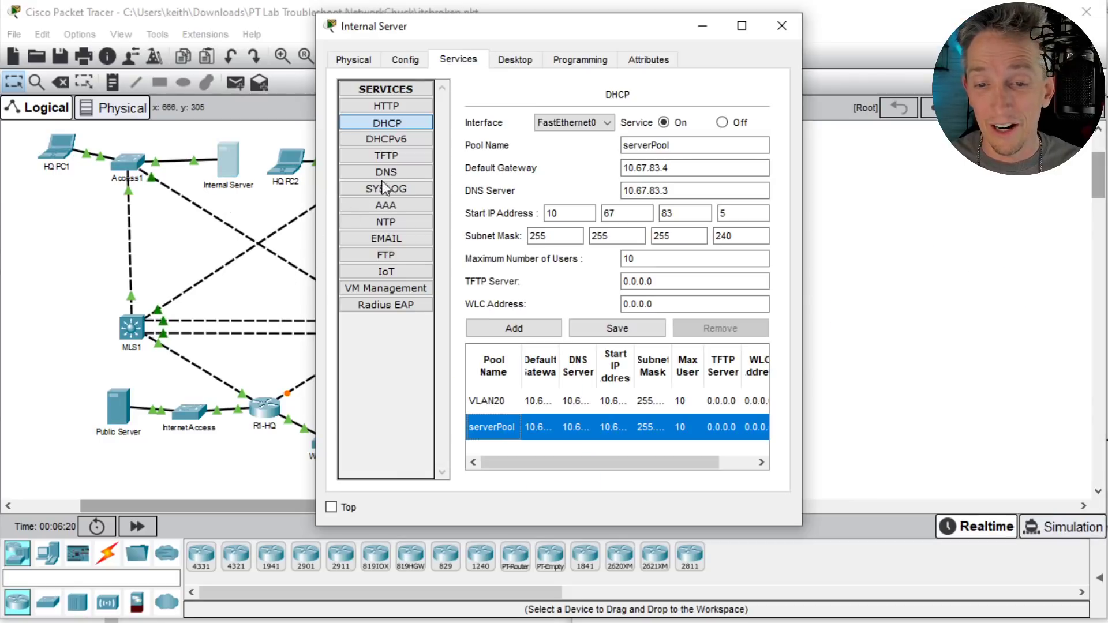
click(282, 209)
click(384, 167)
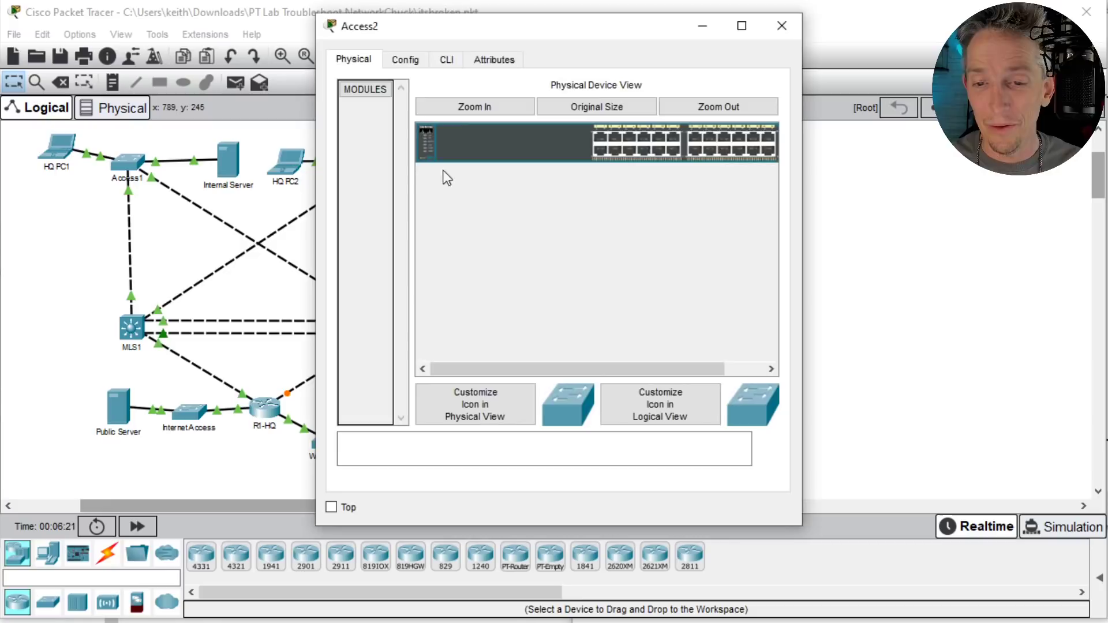
drag(501, 23, 628, 42)
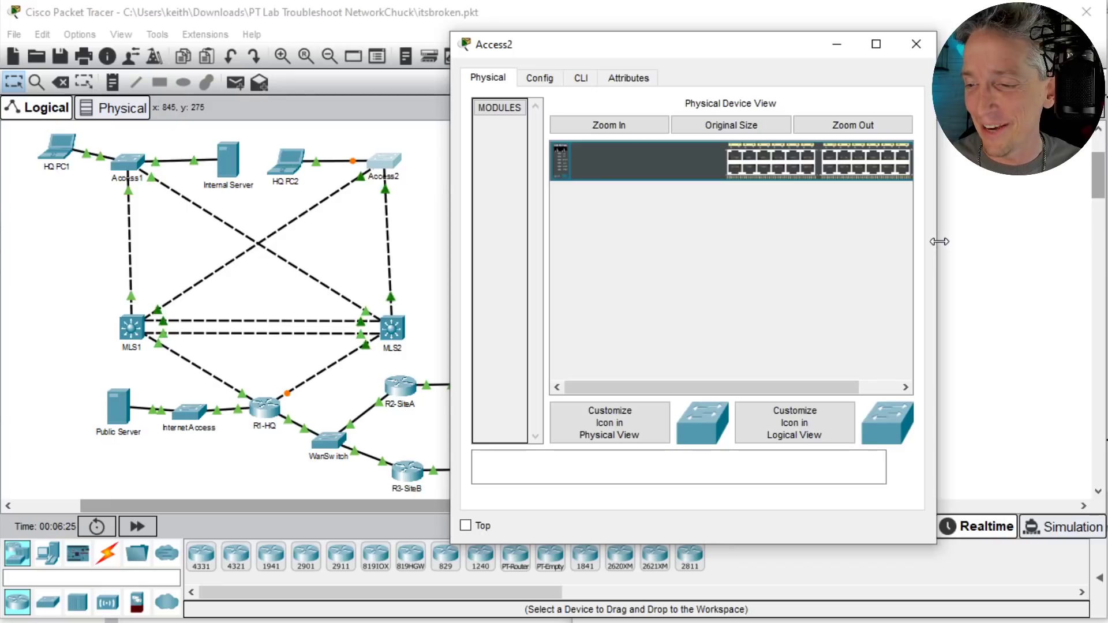
drag(939, 241, 1106, 243)
click(583, 80)
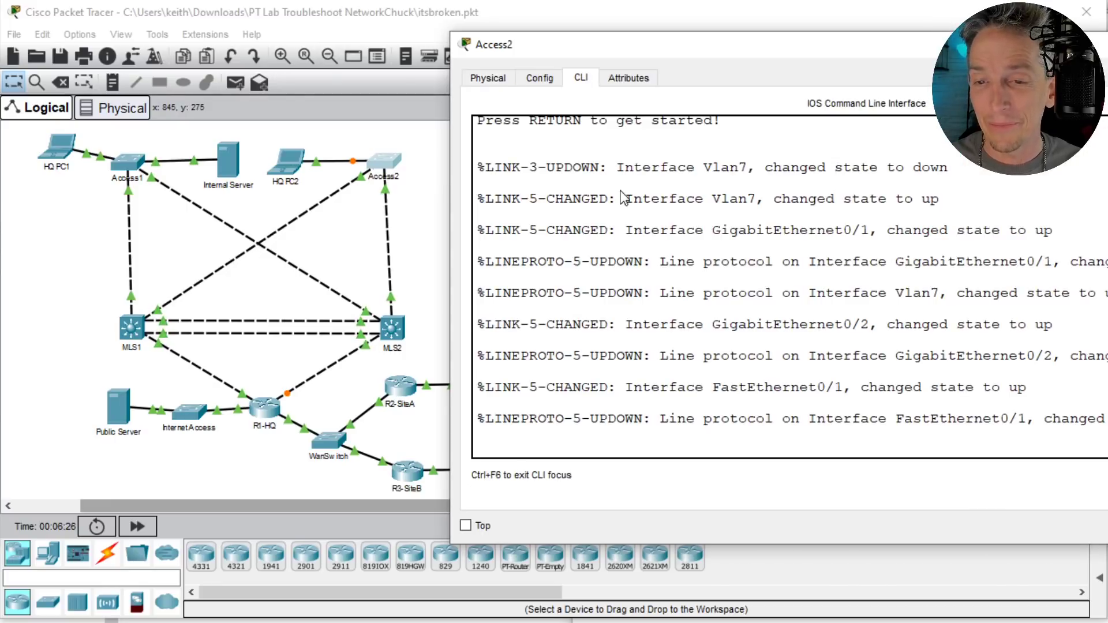
Step: Enter privileged mode on Access2 and list its VLANs with show vlan brief
key(Return)
key(Return)
text(en)
key(Return)
text(show vlan brief)
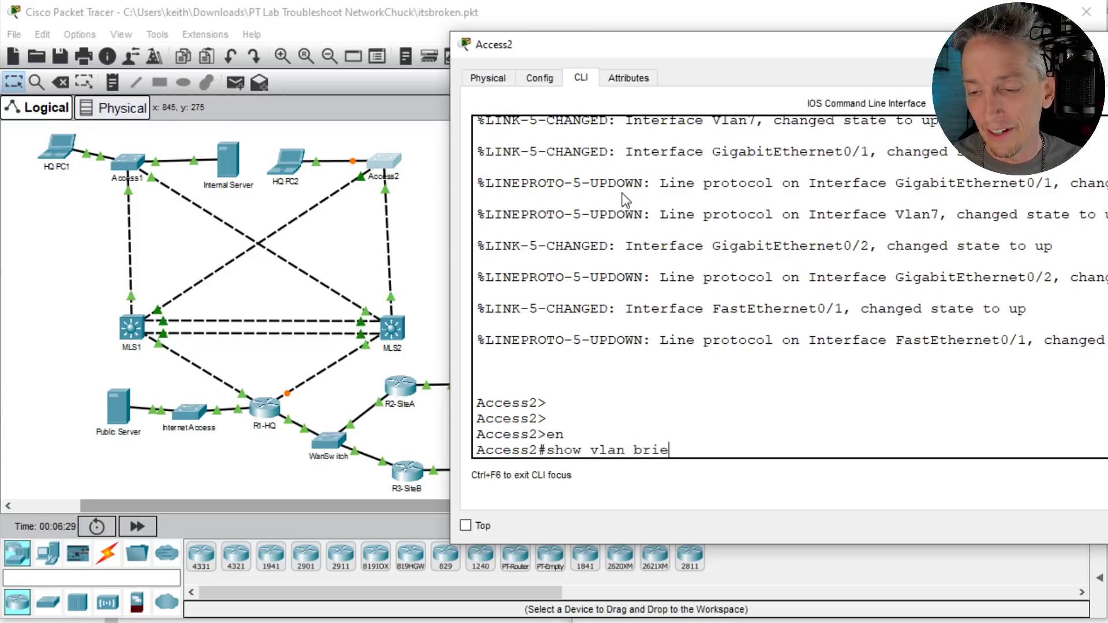
key(Return)
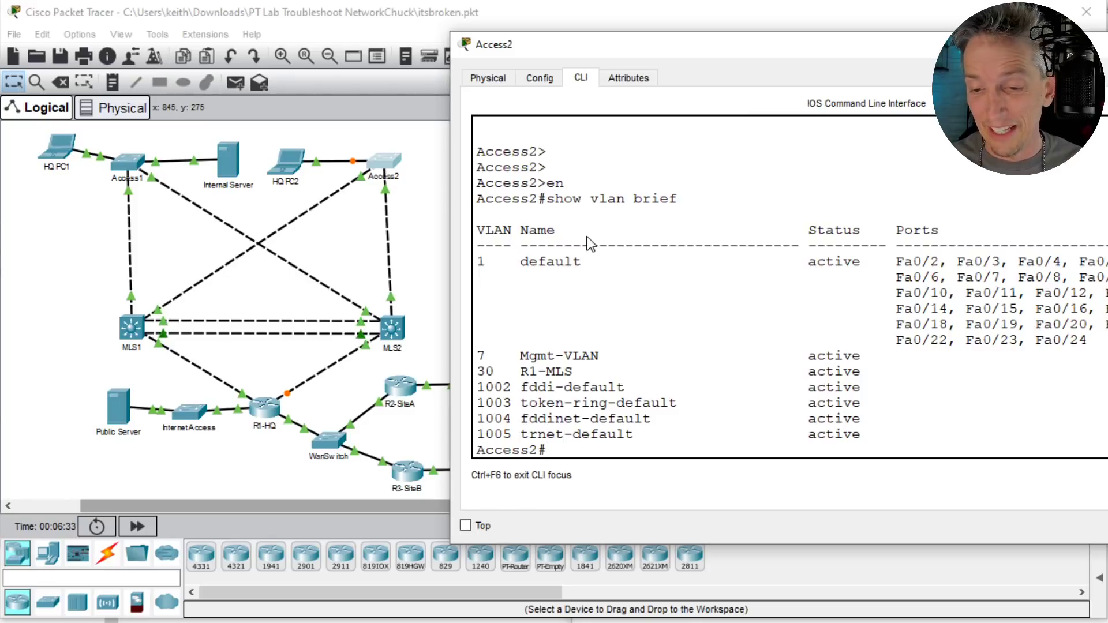
Step: Open the command line of switch MLS2 in a widened window clear of the HQ topology
click(392, 329)
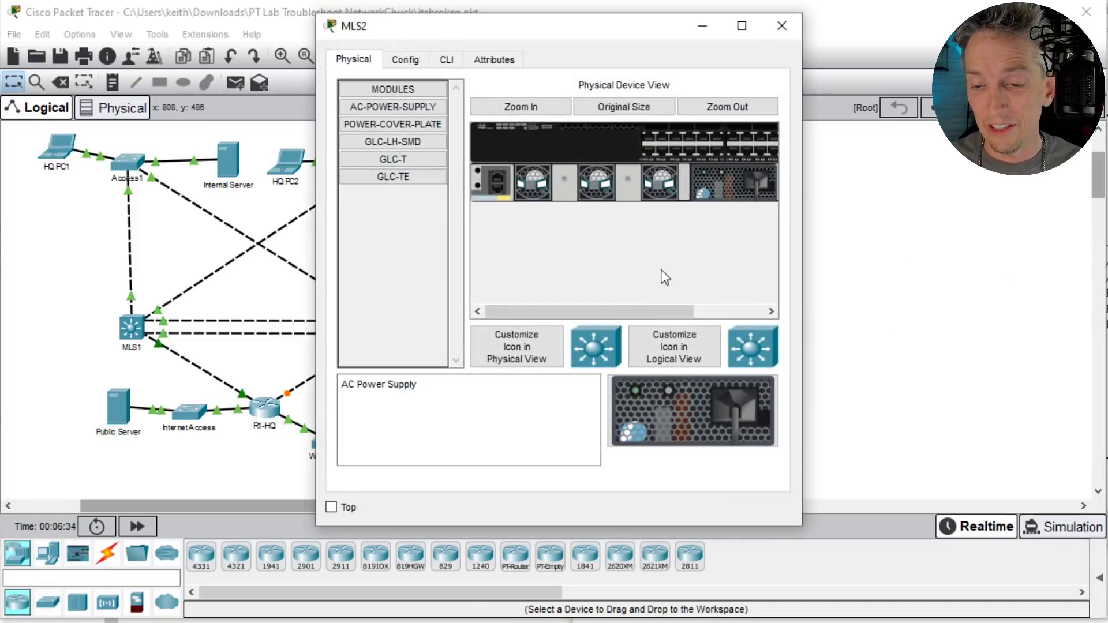
drag(565, 32, 754, 43)
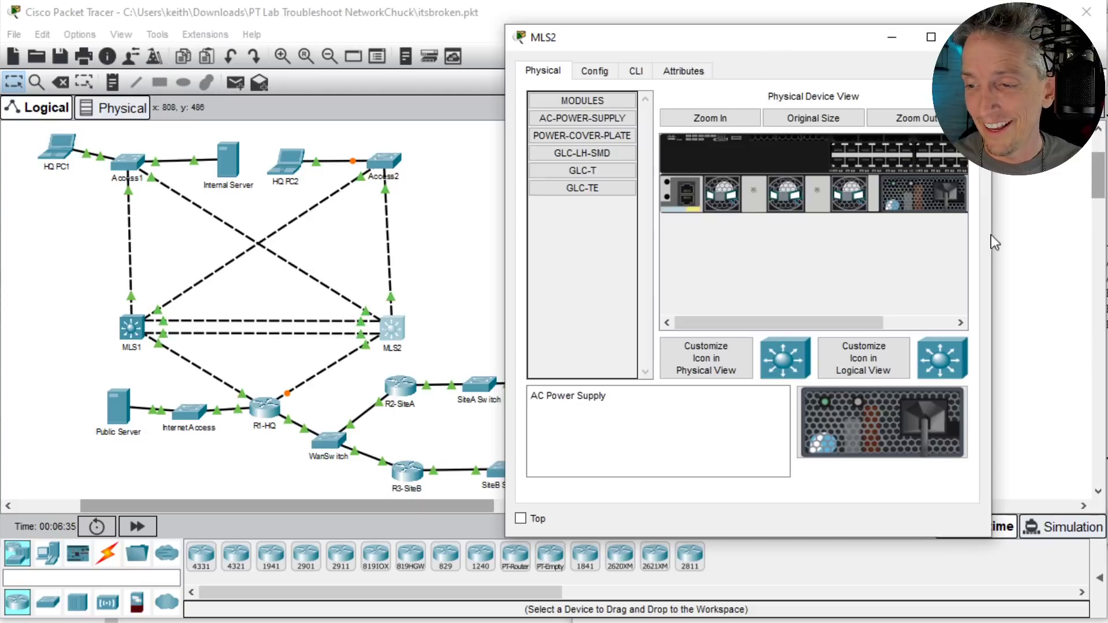
drag(994, 238, 1104, 239)
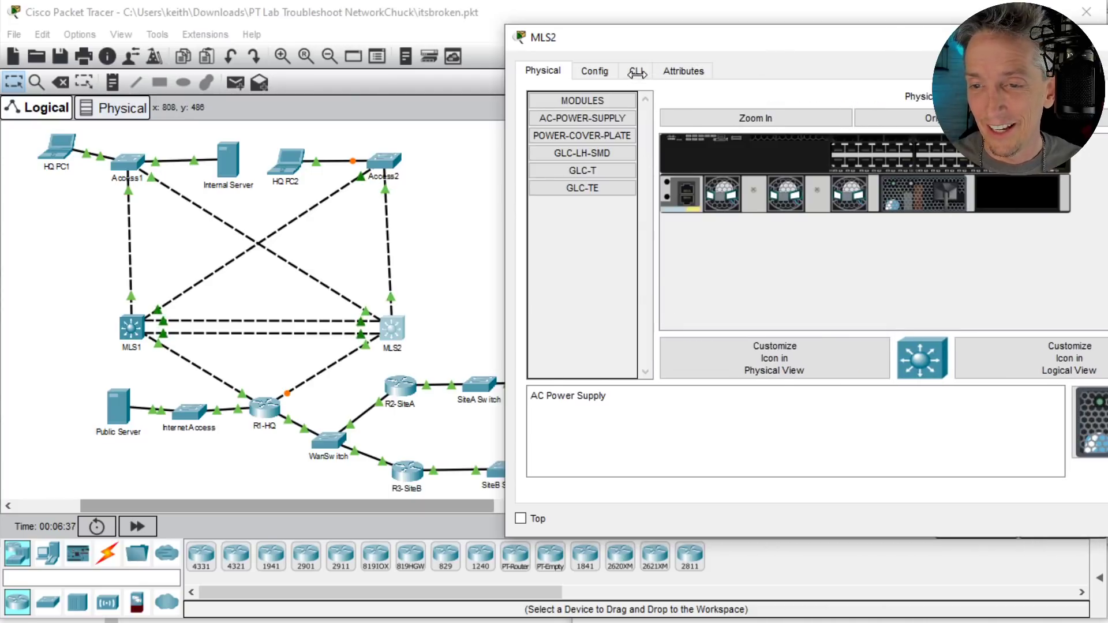
click(636, 70)
key(Return)
key(Return)
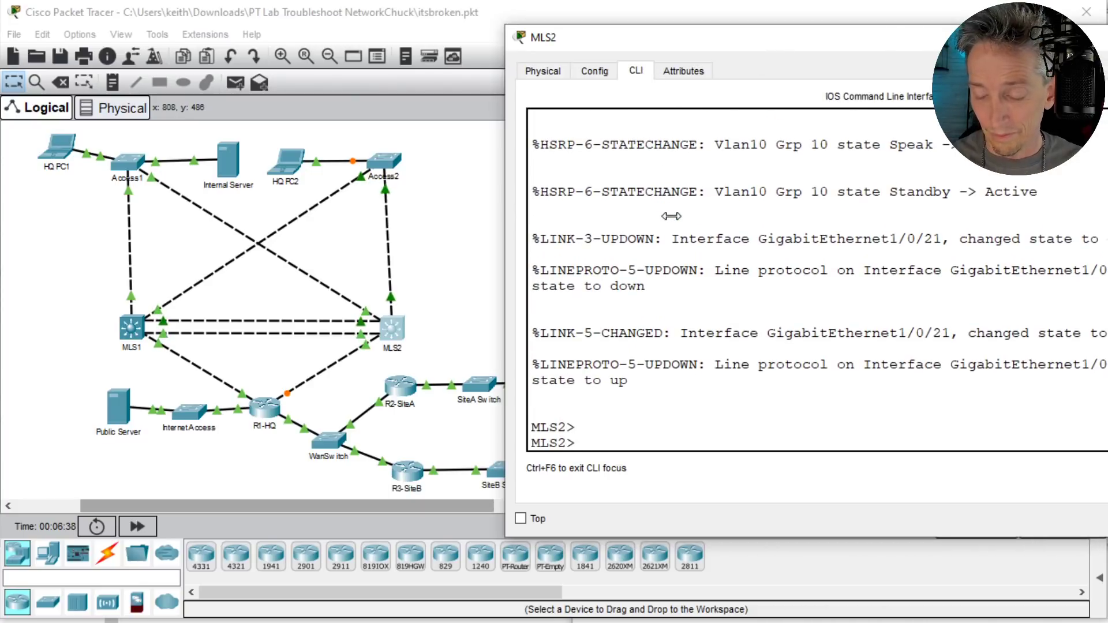
Step: Enter privileged mode on MLS2 and list its VLANs and ports with show vlan brief, keeping the HQ topology in view
text(en)
key(Return)
key(Return)
text(show vlan b)
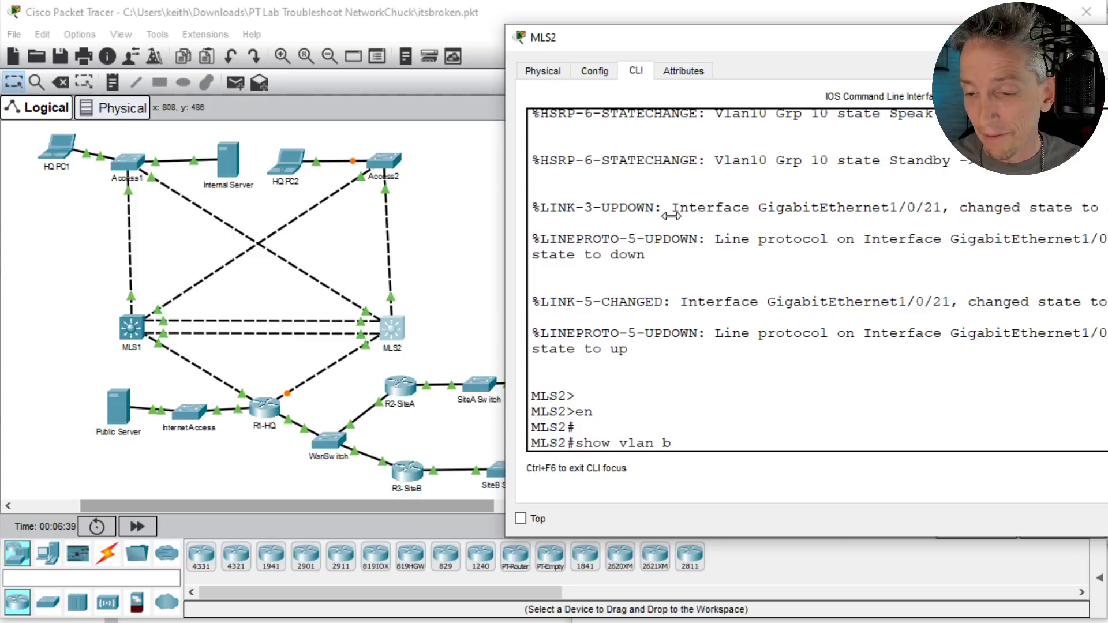
text(iief)
key(Return)
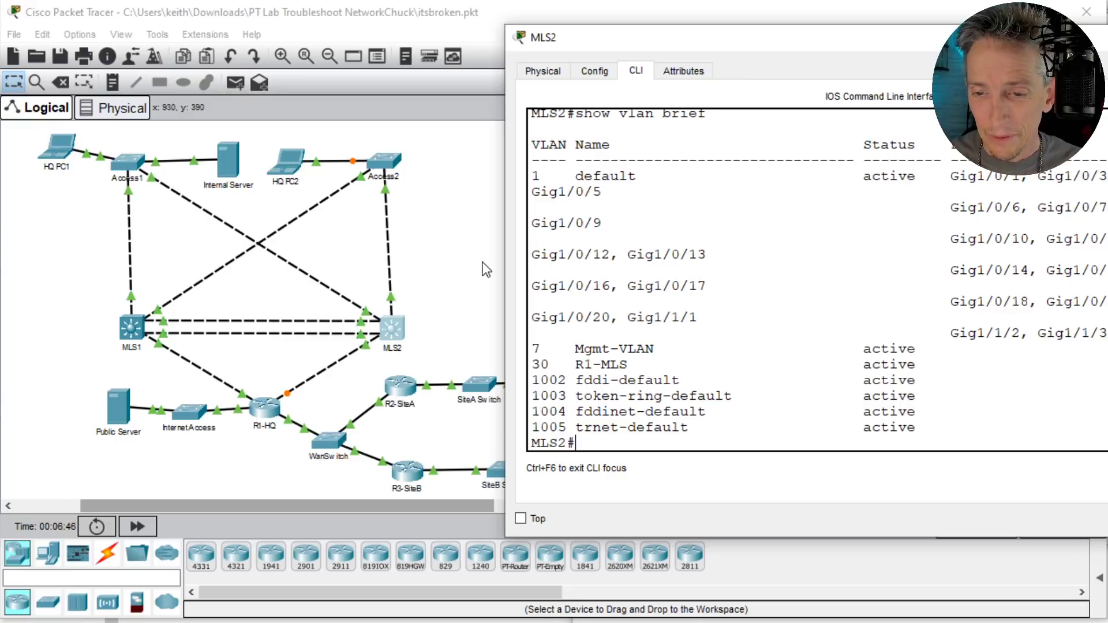
drag(504, 257, 376, 253)
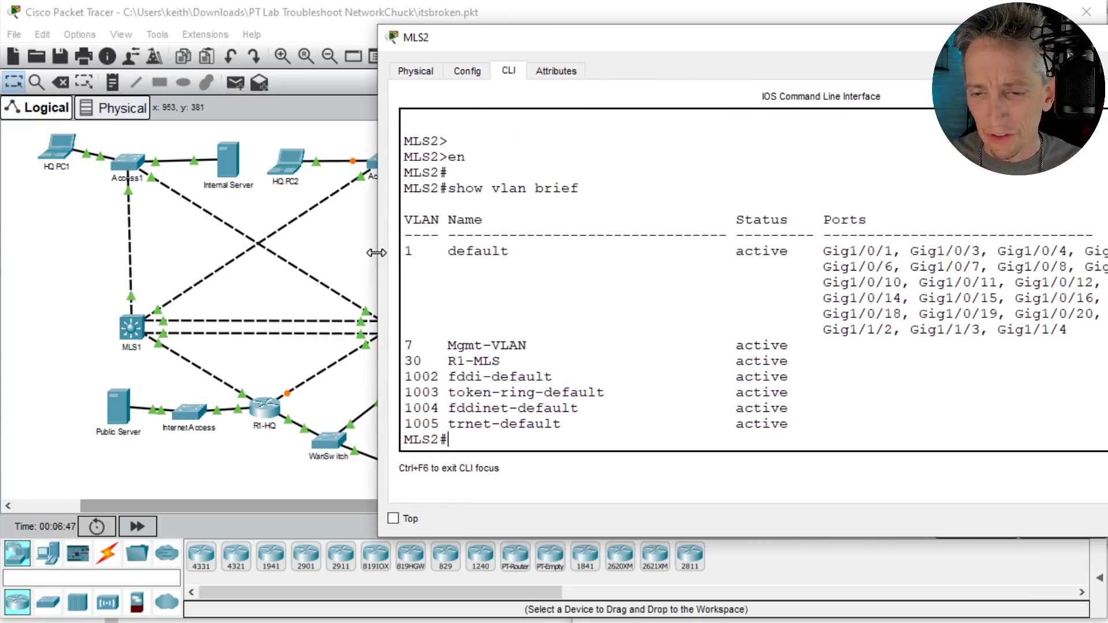
drag(595, 41, 655, 47)
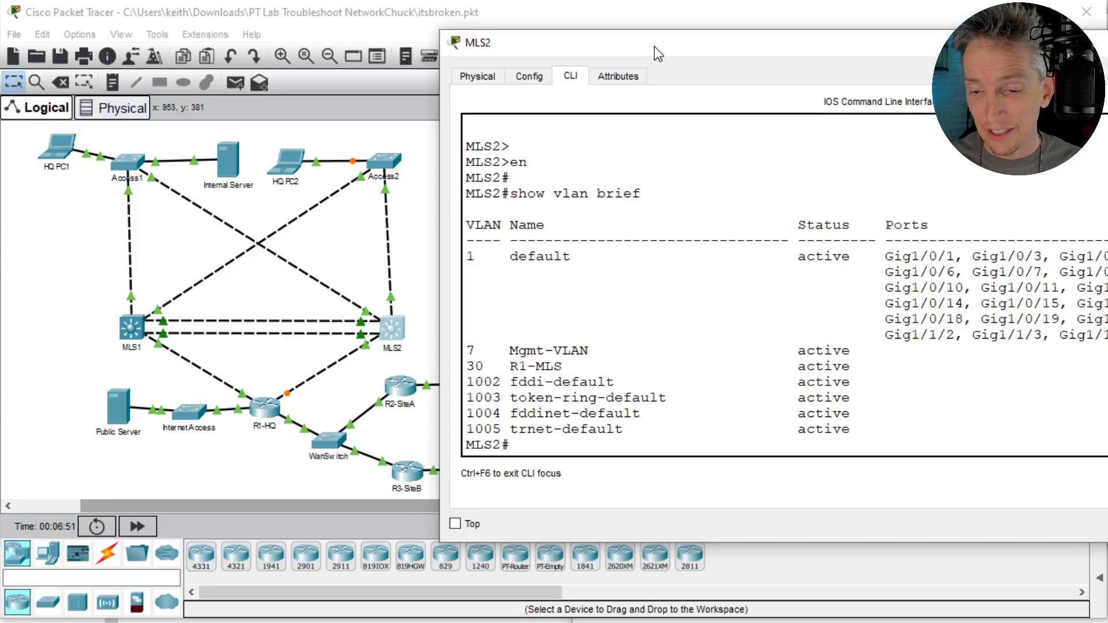
Step: Create VLANs 10 and 20 on MLS2 in global configuration mode and return to privileged mode
key(Return)
key(Return)
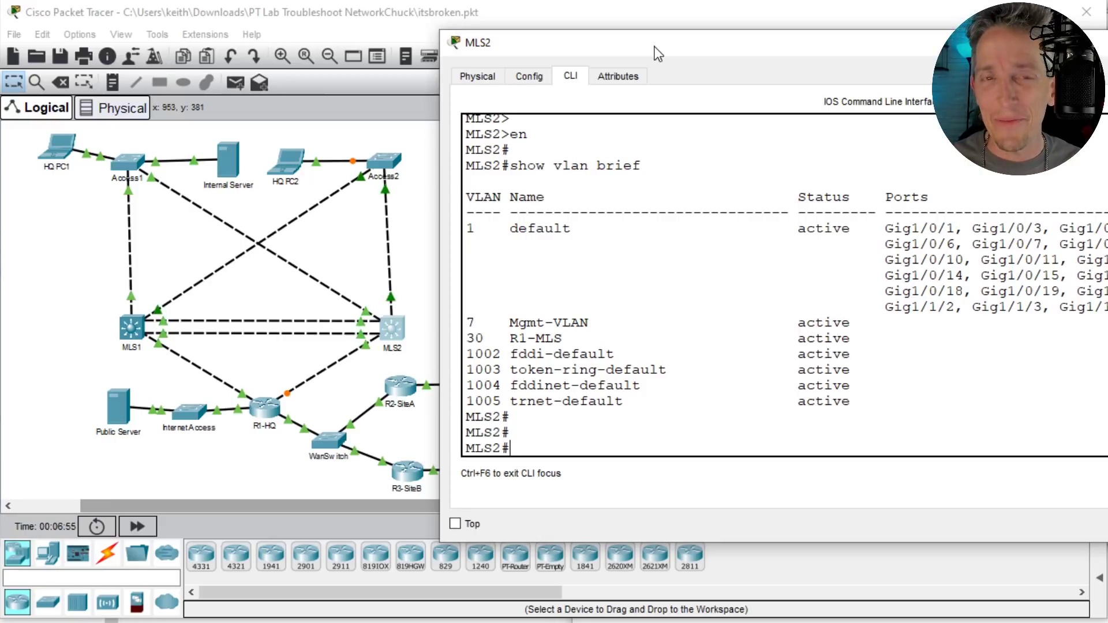
text(conf t)
key(Return)
text(vlan)
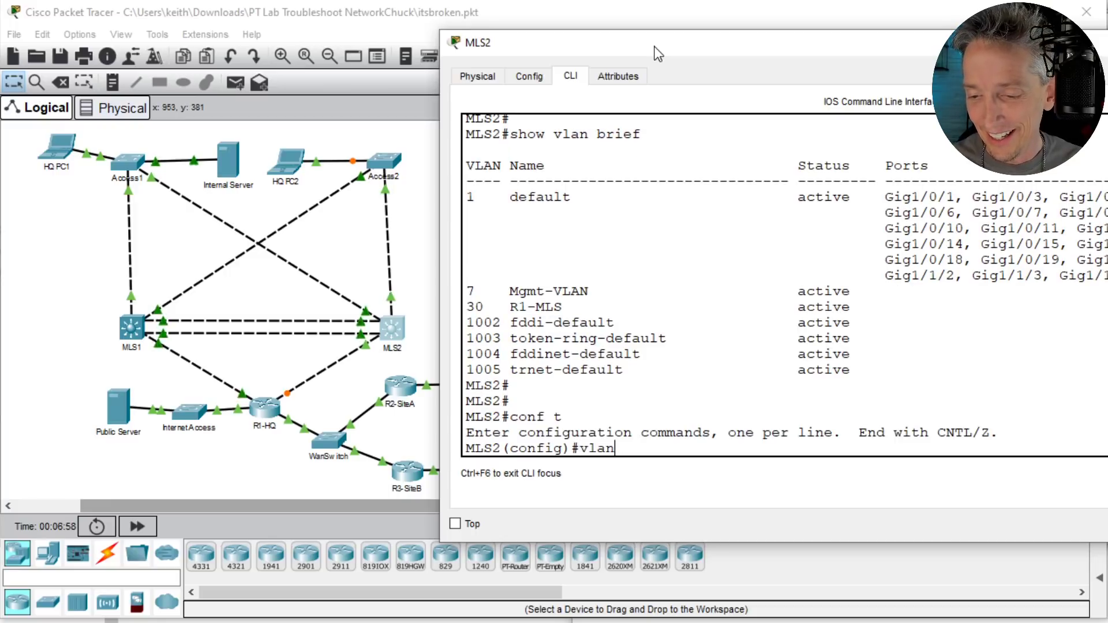
text( 10)
key(Return)
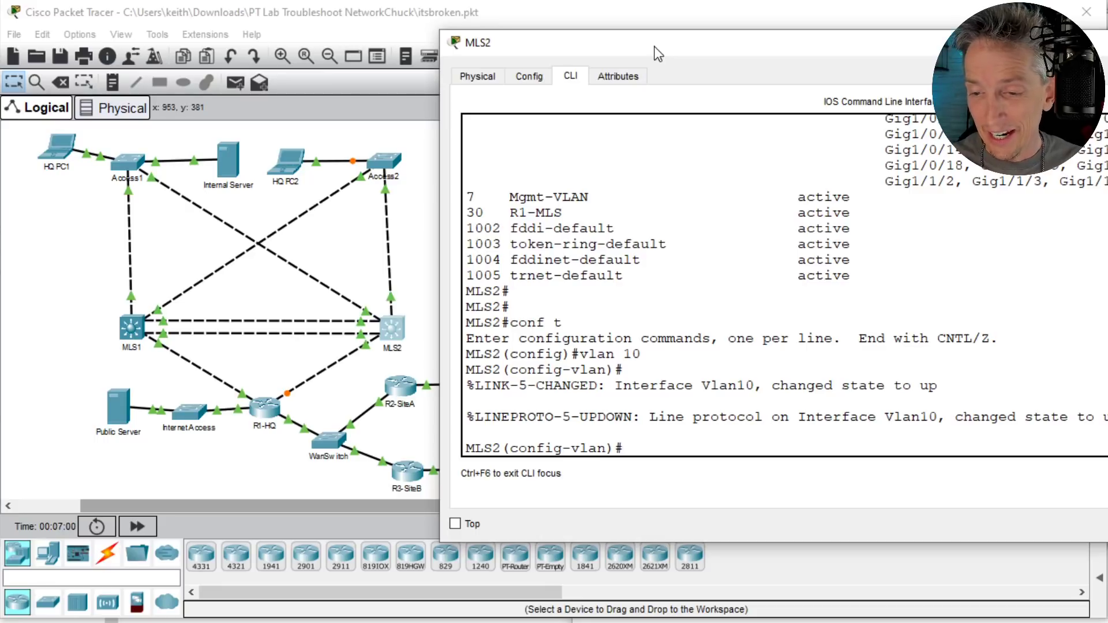
text(vlan 20)
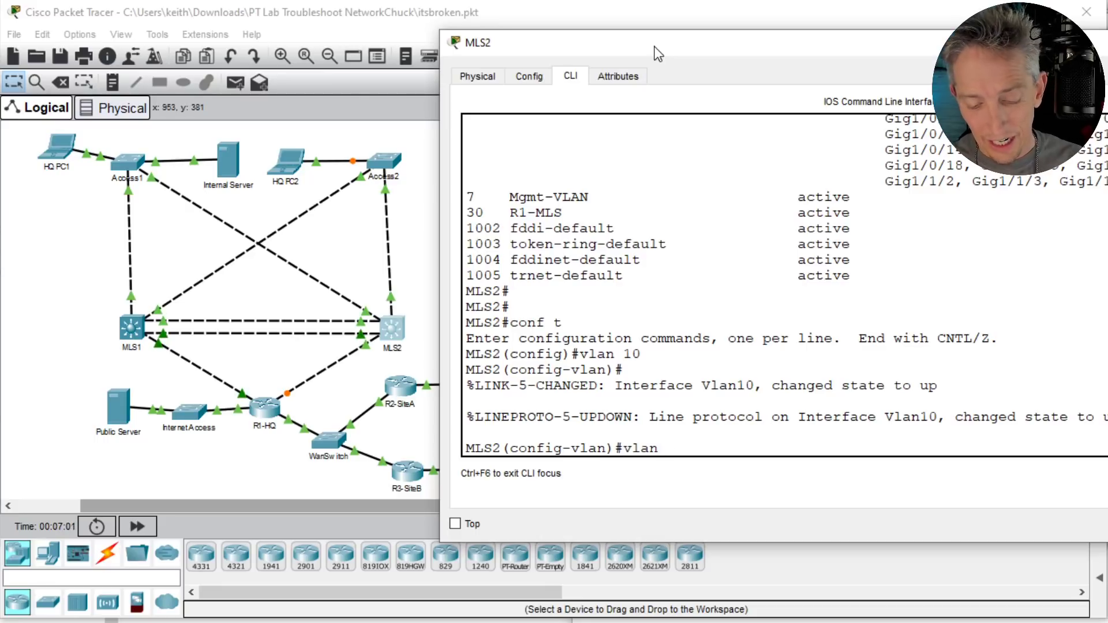
key(Return)
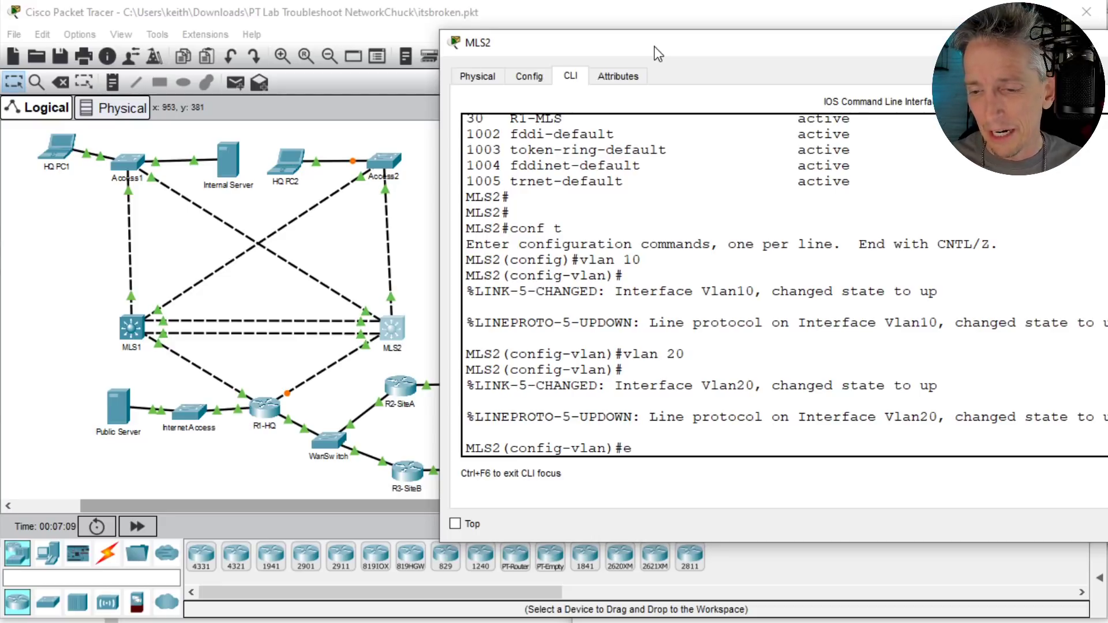
text(end)
key(Return)
Step: Verify the newly created VLANs on MLS2 with show vlan brief
text(show vlan brief)
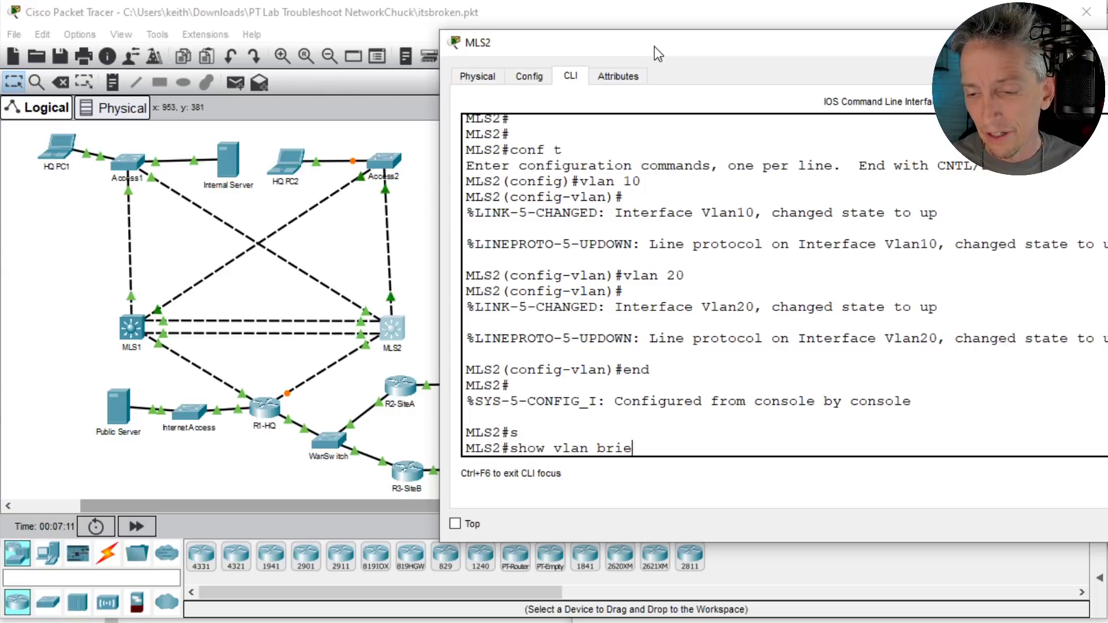
key(Return)
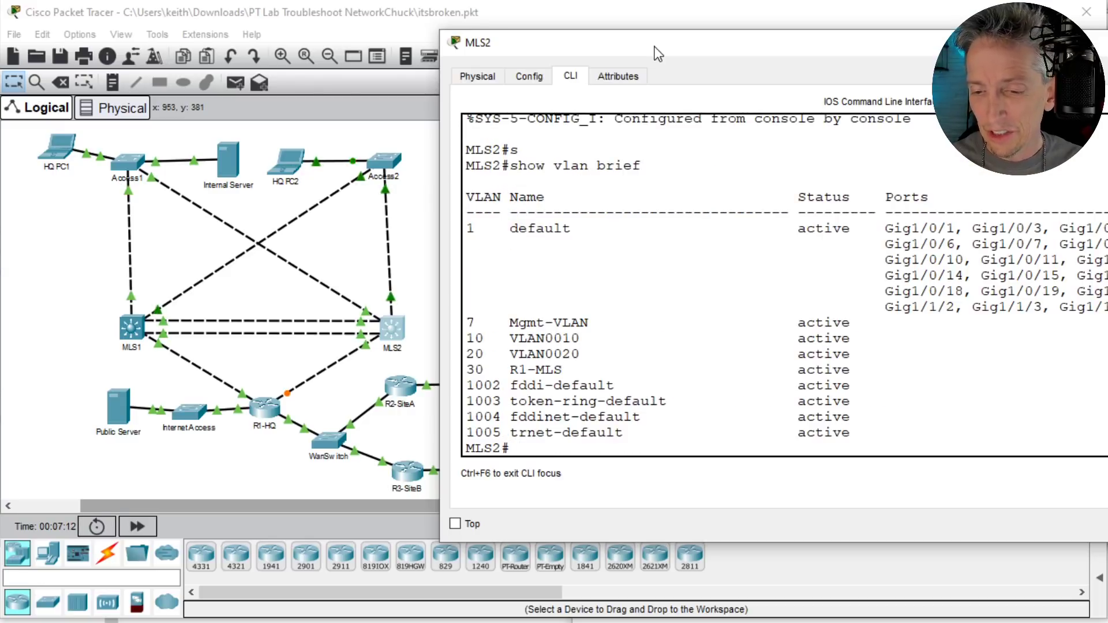
key(Return)
key(Return)
key(Return)
Step: Display MLS2's trunk ports with show int trunk and review the VLANs allowed and active on each
text(show int)
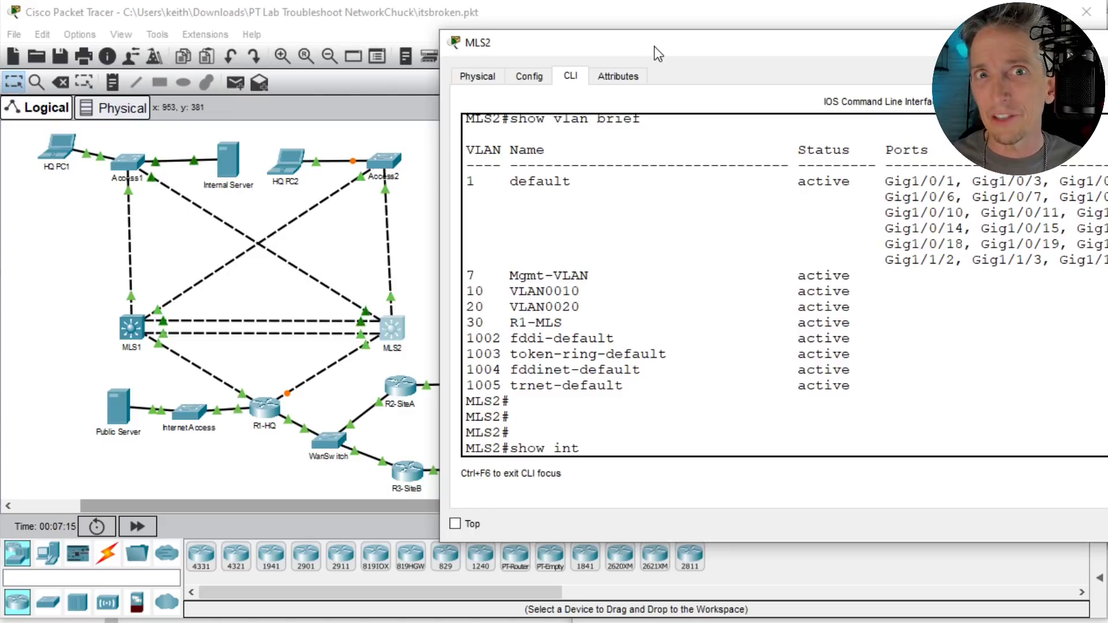
text( trun)
key(Return)
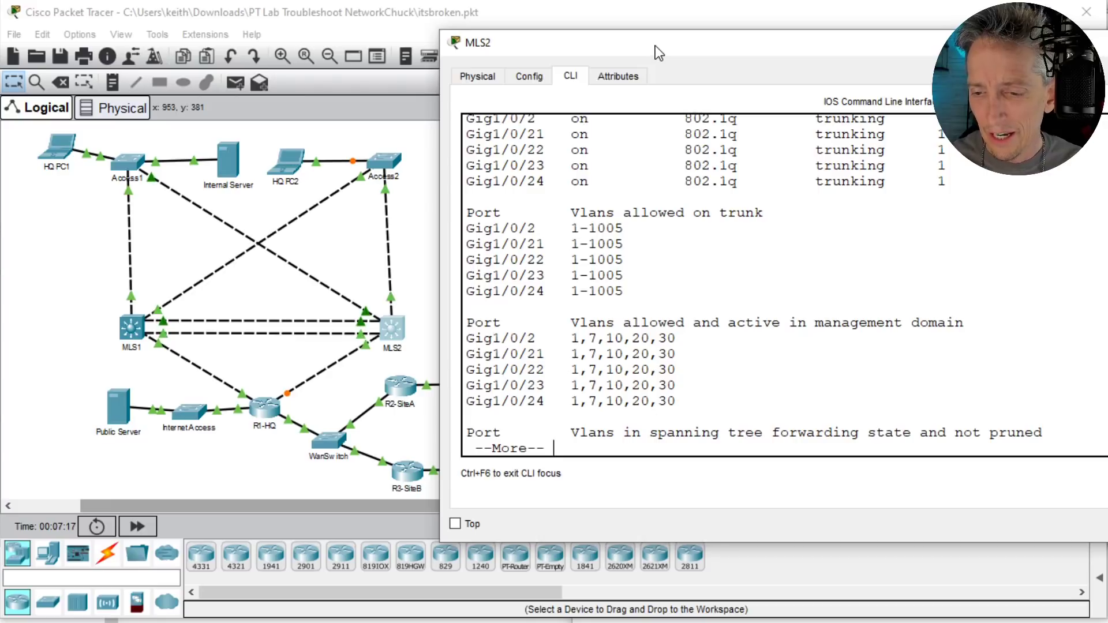
key(q)
scroll(750, 310, up, 3)
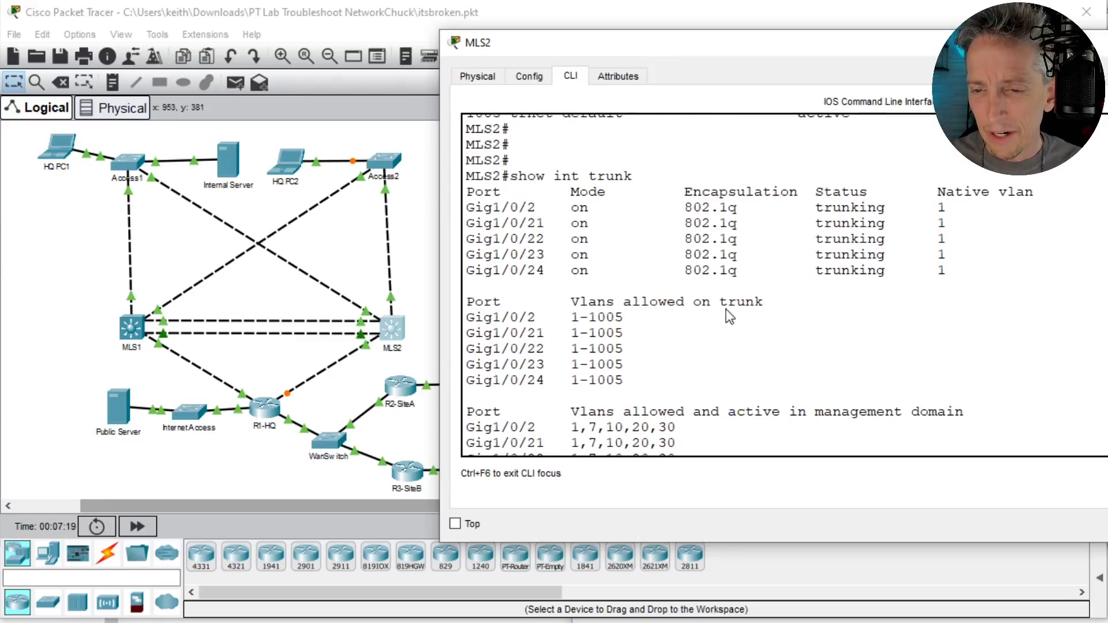
scroll(678, 299, up, 1)
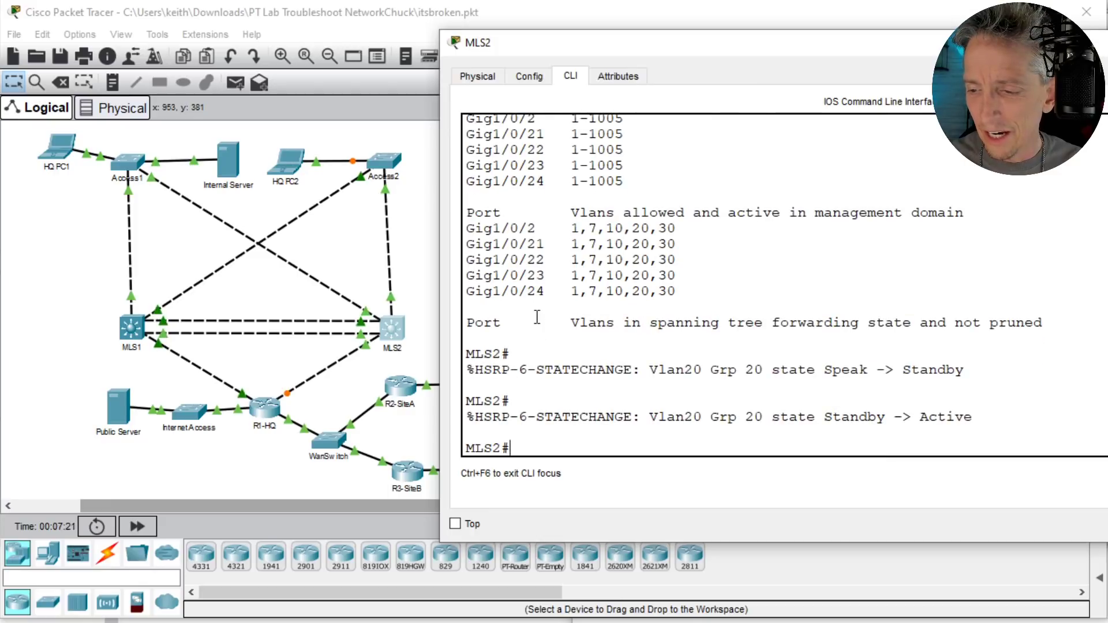
scroll(537, 317, up, 3)
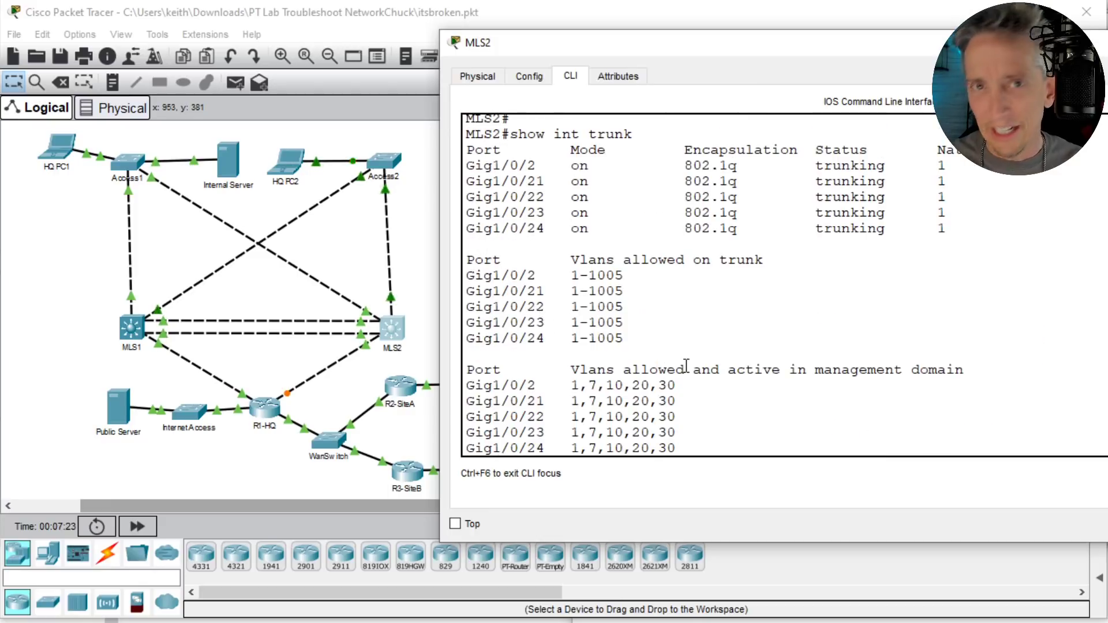
scroll(697, 362, up, 1)
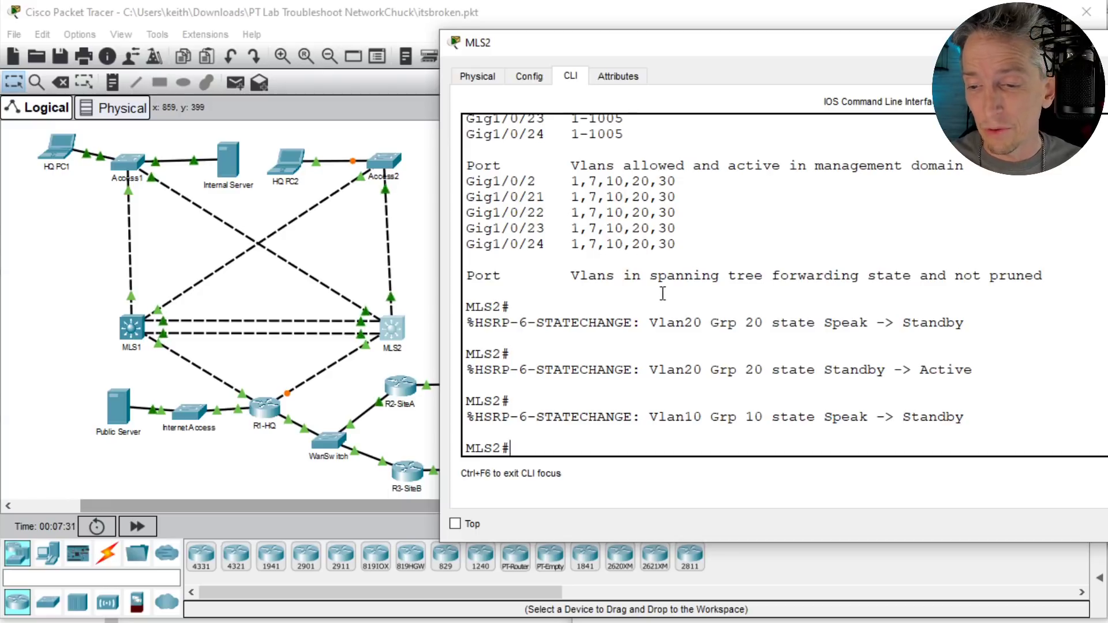
Step: Check MLS2's VTP settings from global configuration mode with do show vtp status
scroll(663, 293, down, 1)
key(Return)
key(Return)
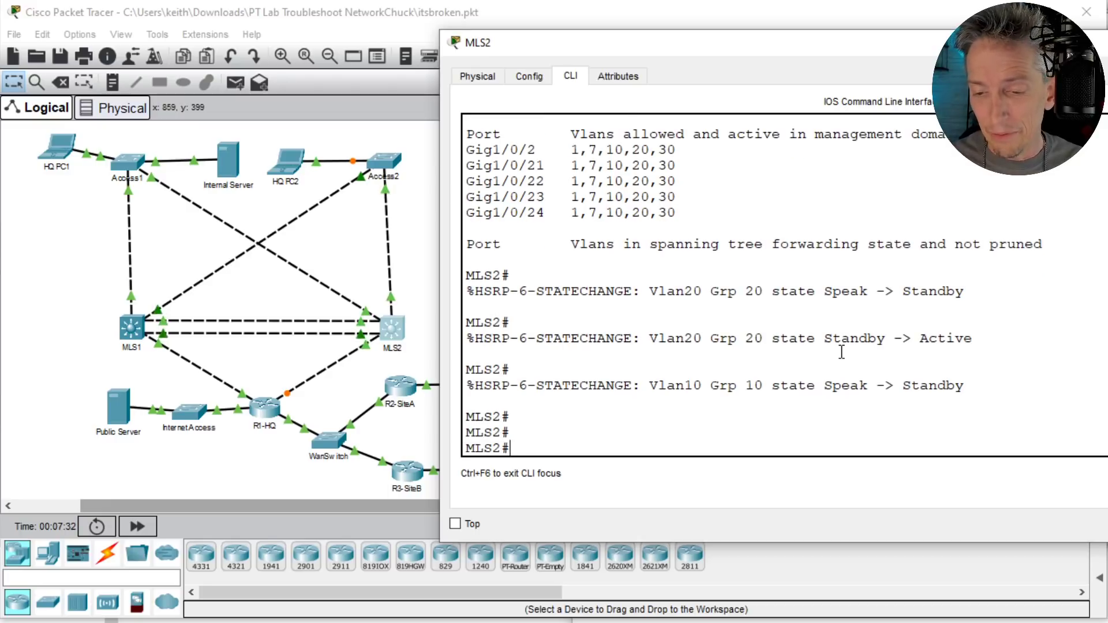
text(conf t)
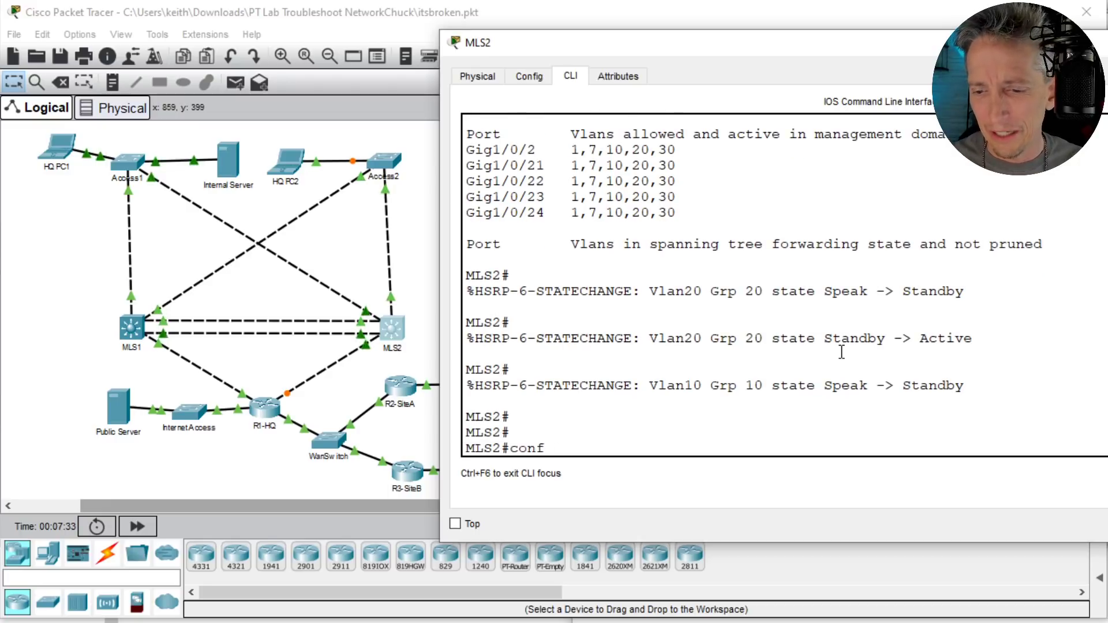
key(Return)
text(do)
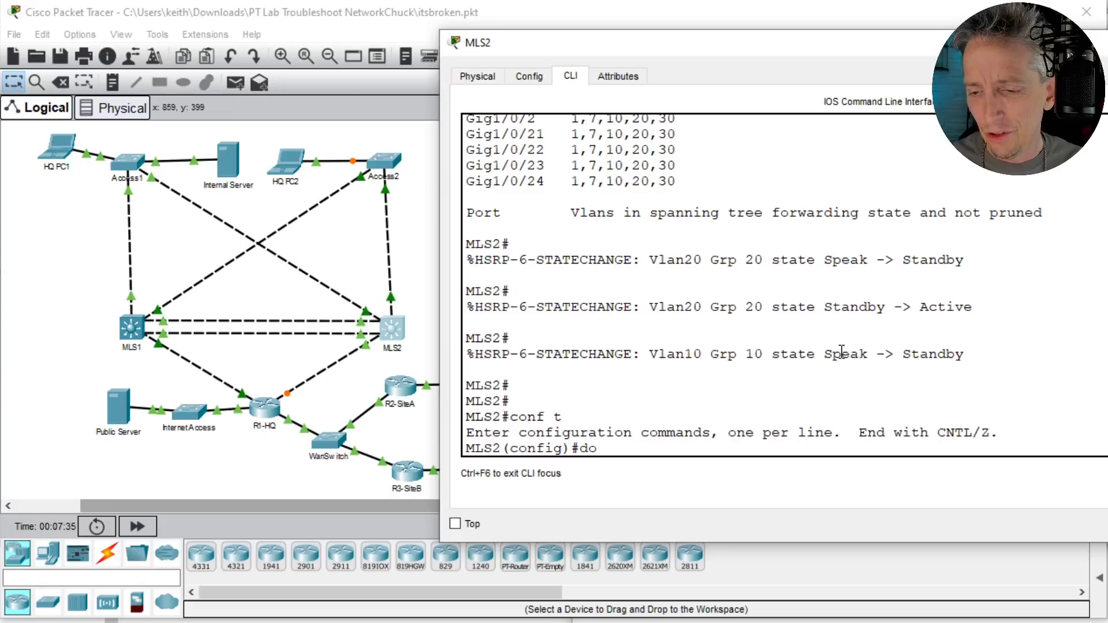
text( show vtp status)
key(Return)
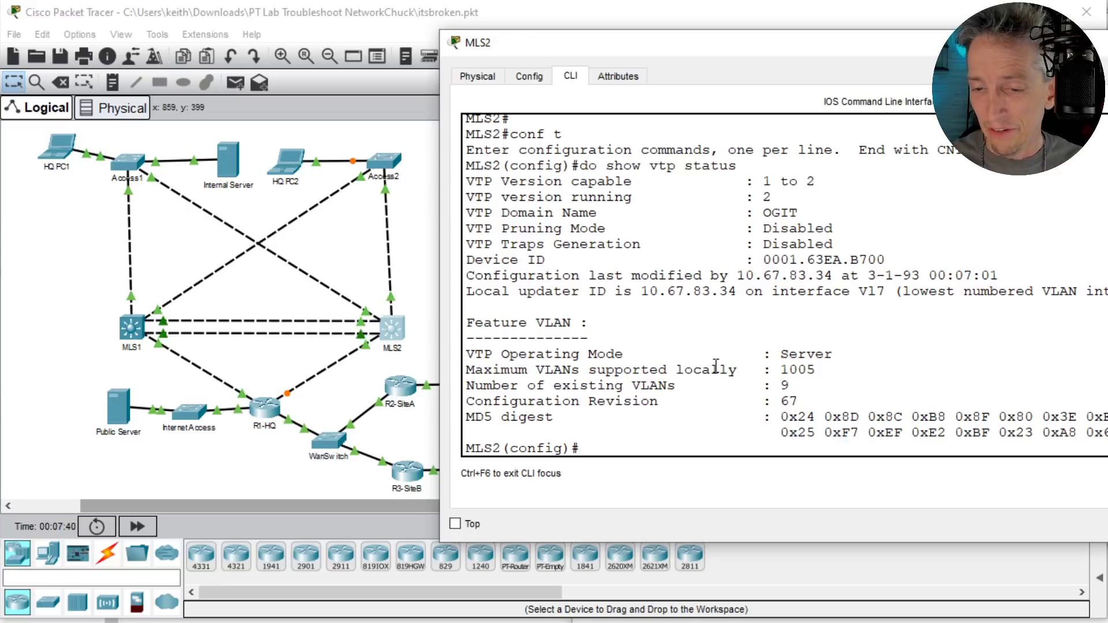
Step: Leave configuration mode on MLS2 and list its VLANs again with show vlan brief
text(end)
key(Return)
key(Return)
text(show vlan brief)
key(Return)
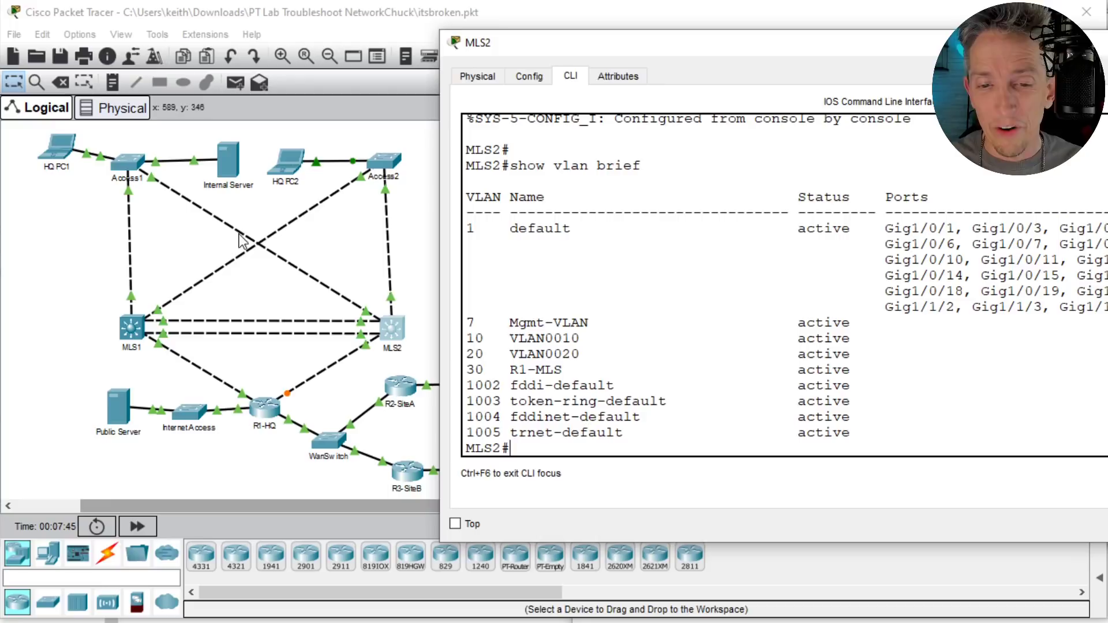
Step: Switch to MLS1's command line and list its VLANs with show vlan brief
click(132, 327)
text(show vlan brief)
key(Return)
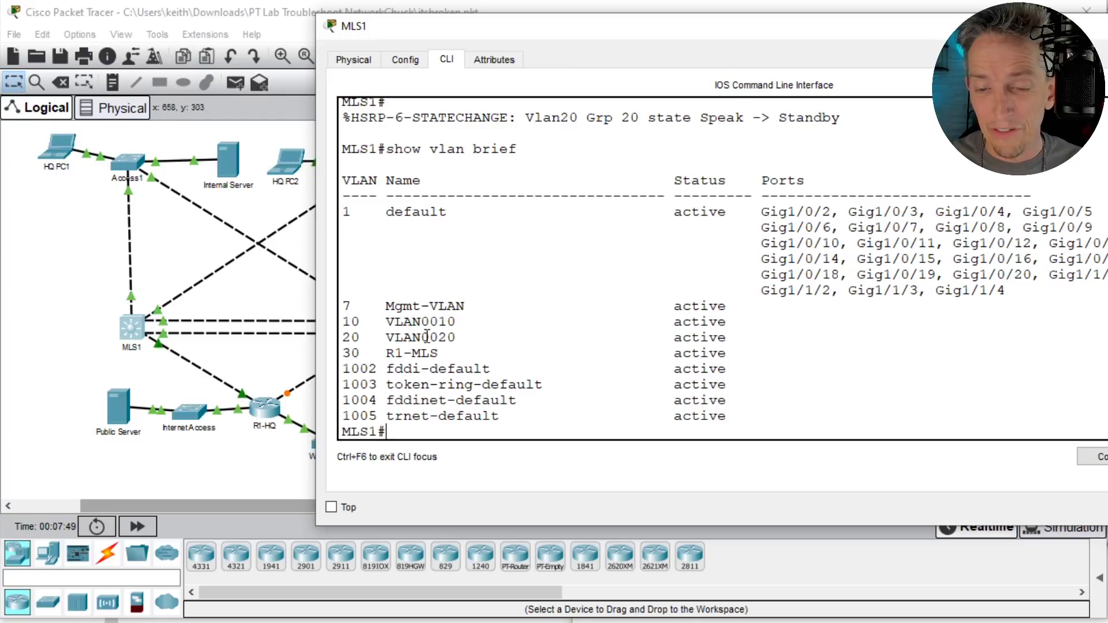
Step: Recheck the VLANs and port assignments on Access1 with show vlan brief, and return to the topology
click(128, 167)
key(Up)
key(Return)
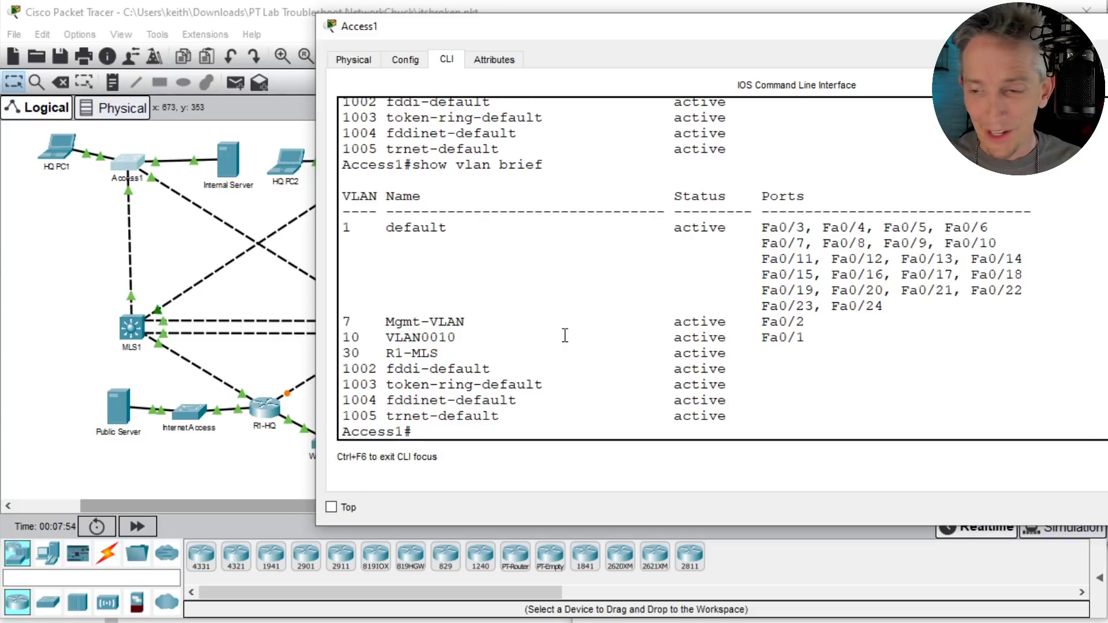
key(Return)
key(Return)
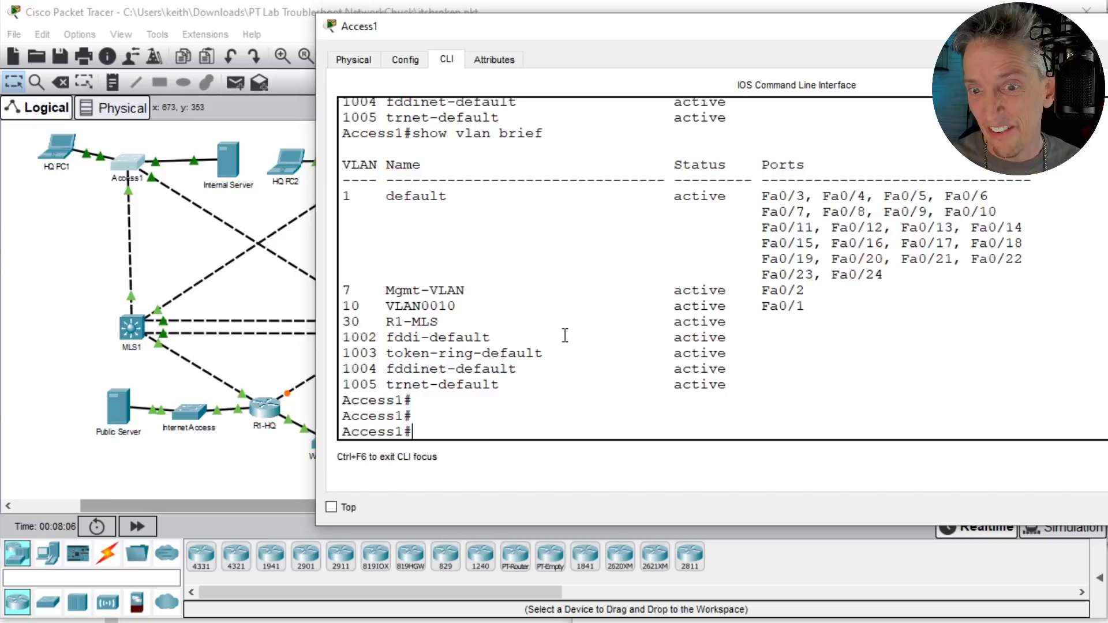
click(176, 235)
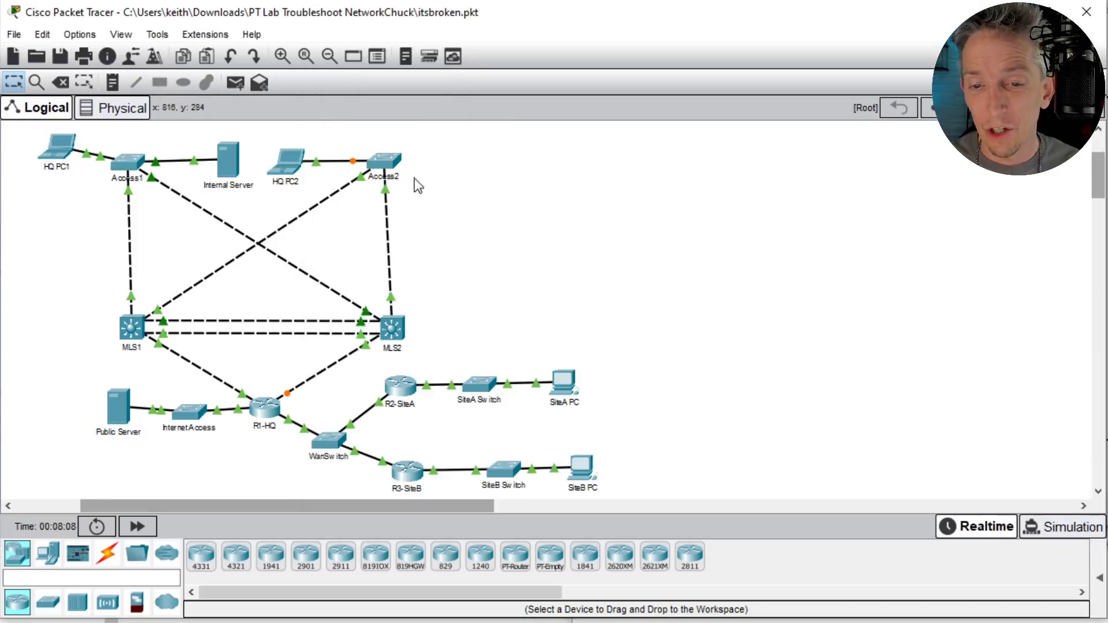
Step: Recheck the VLANs and port assignments on Access2 with show vlan brief
click(386, 162)
key(Up)
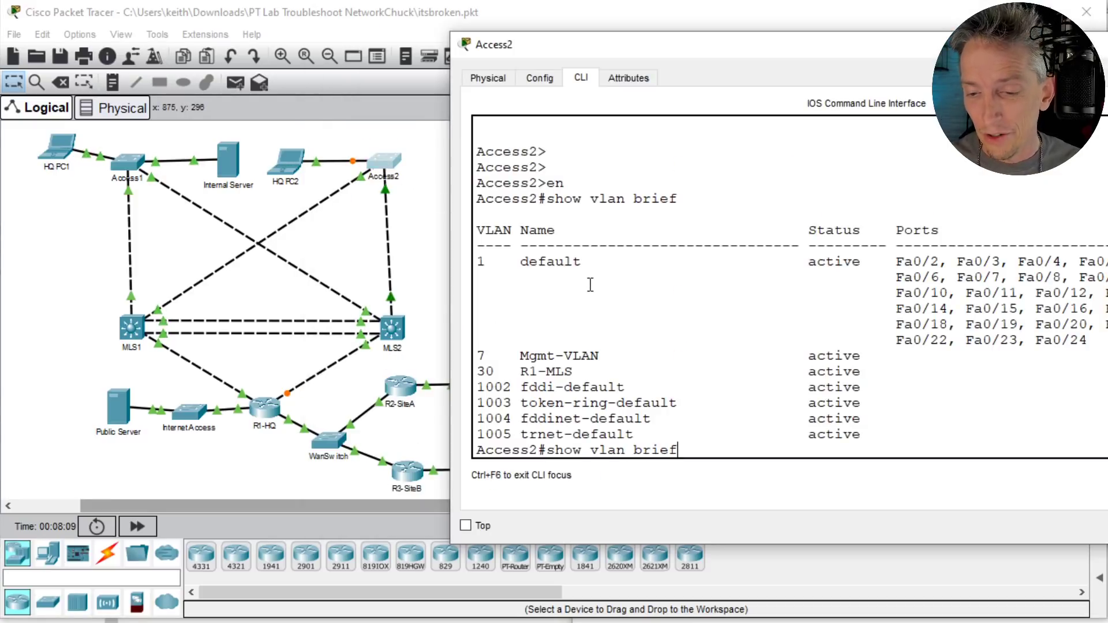
key(Return)
key(Return)
key(Return)
key(Return)
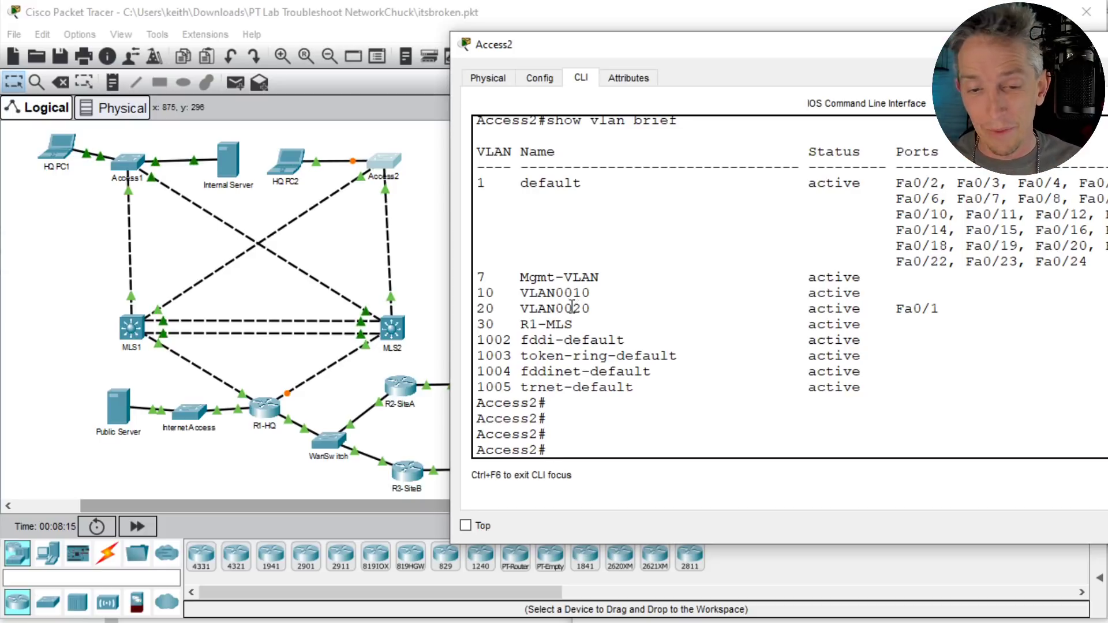
Step: Glance at the physical rack view, return to the logical topology and open MLS1's command line
click(113, 108)
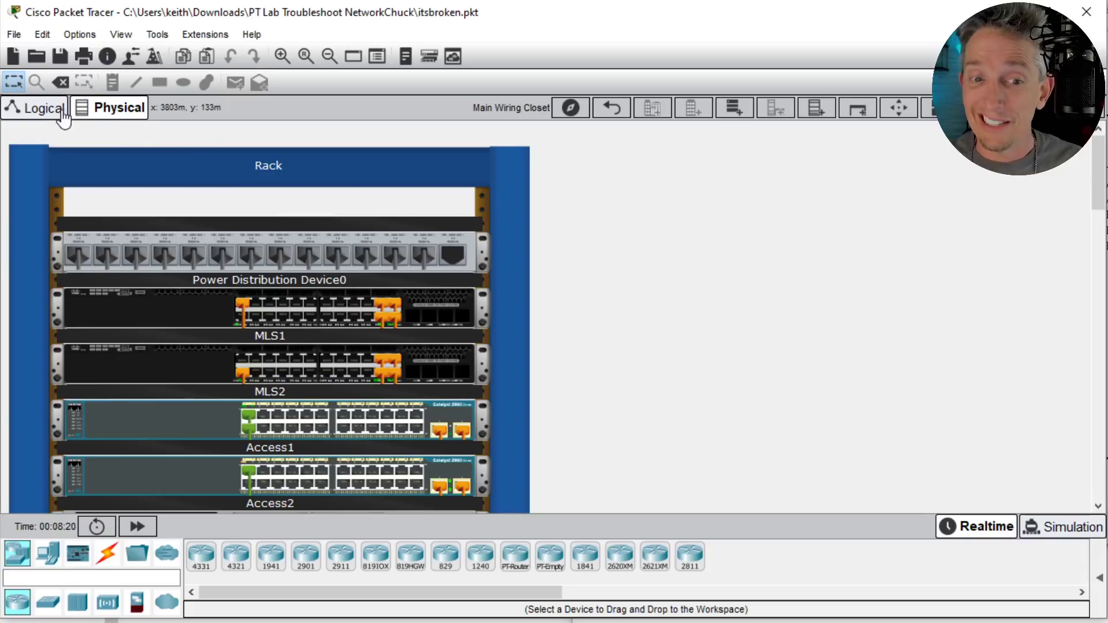
click(42, 110)
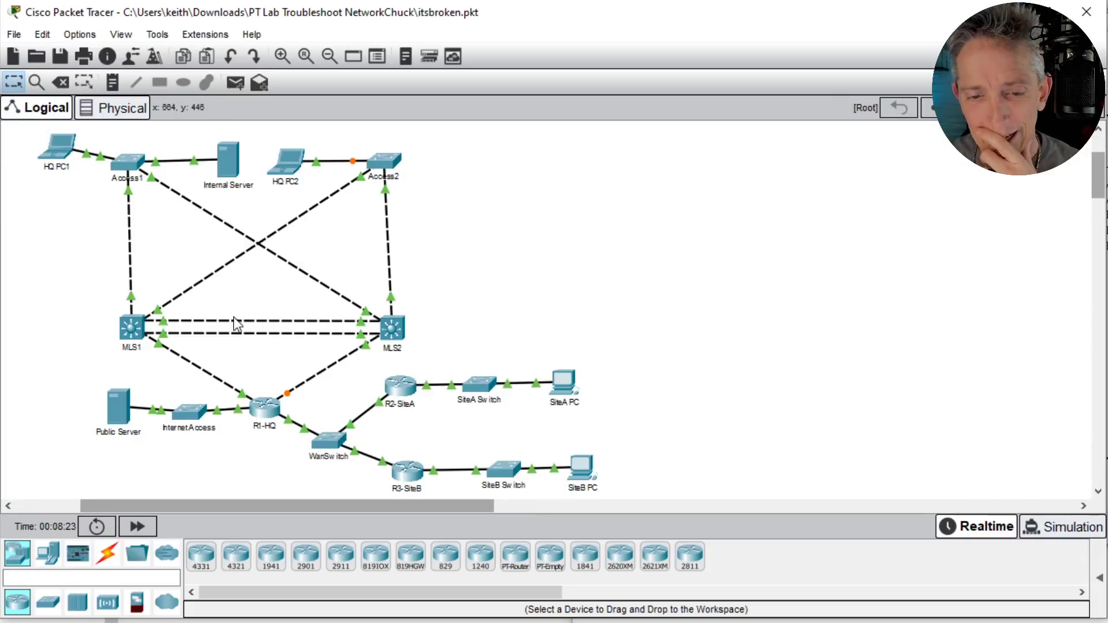
click(132, 330)
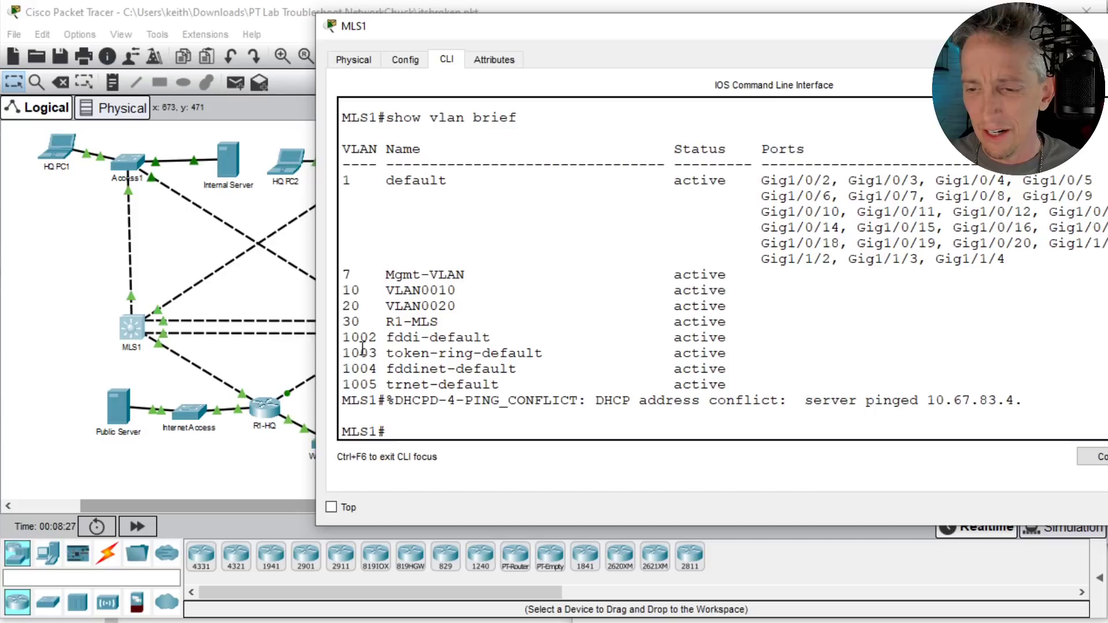
Step: Check the spanning-tree status on MLS1 with show spanning-tree
key(Return)
key(Return)
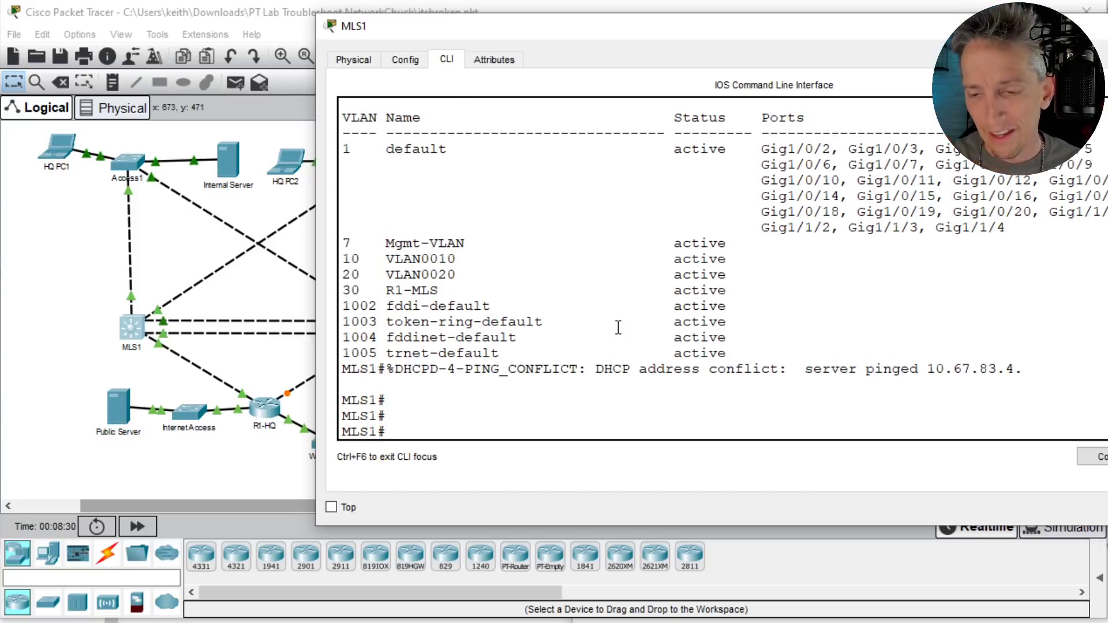
text(show spann)
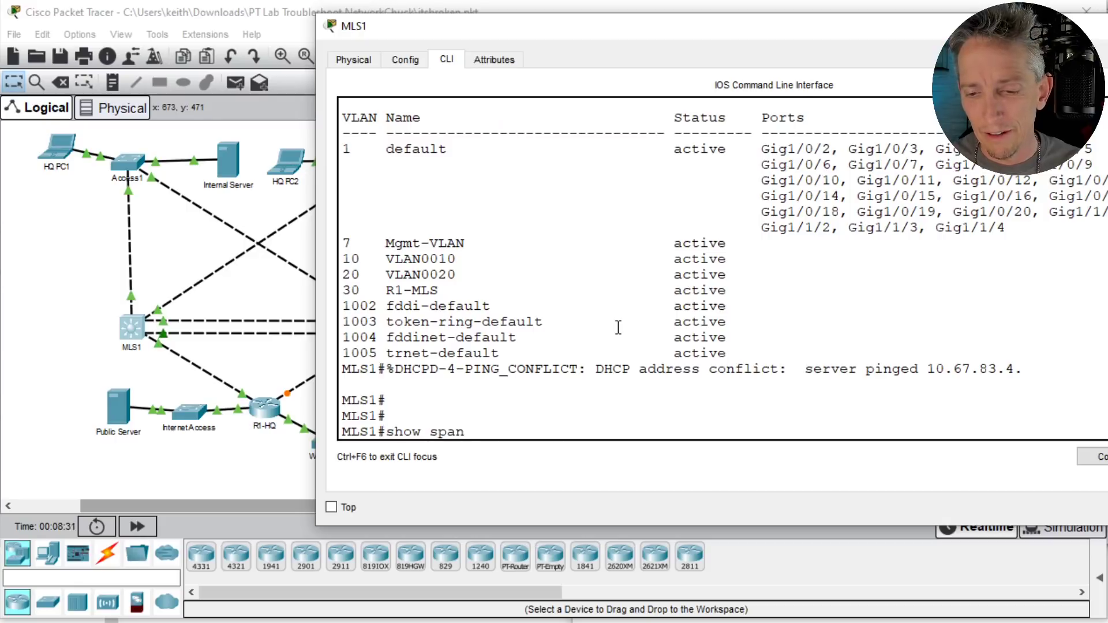
key(Tab)
key(Return)
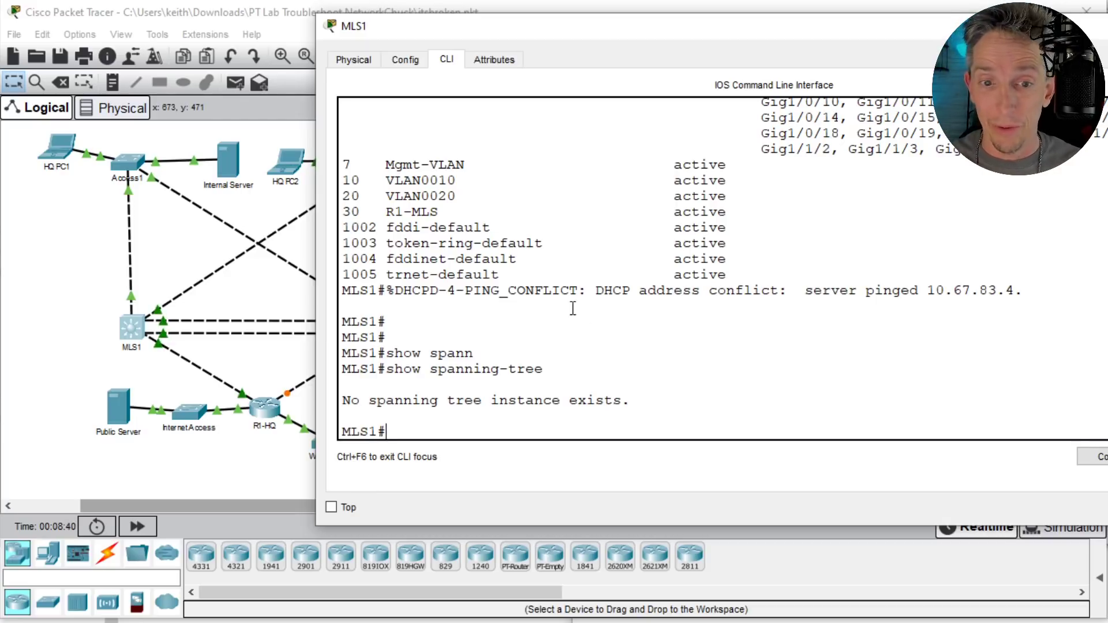
Step: Switch to Access1's command line and check its spanning-tree status with show spanning-tree
click(131, 171)
text(s)
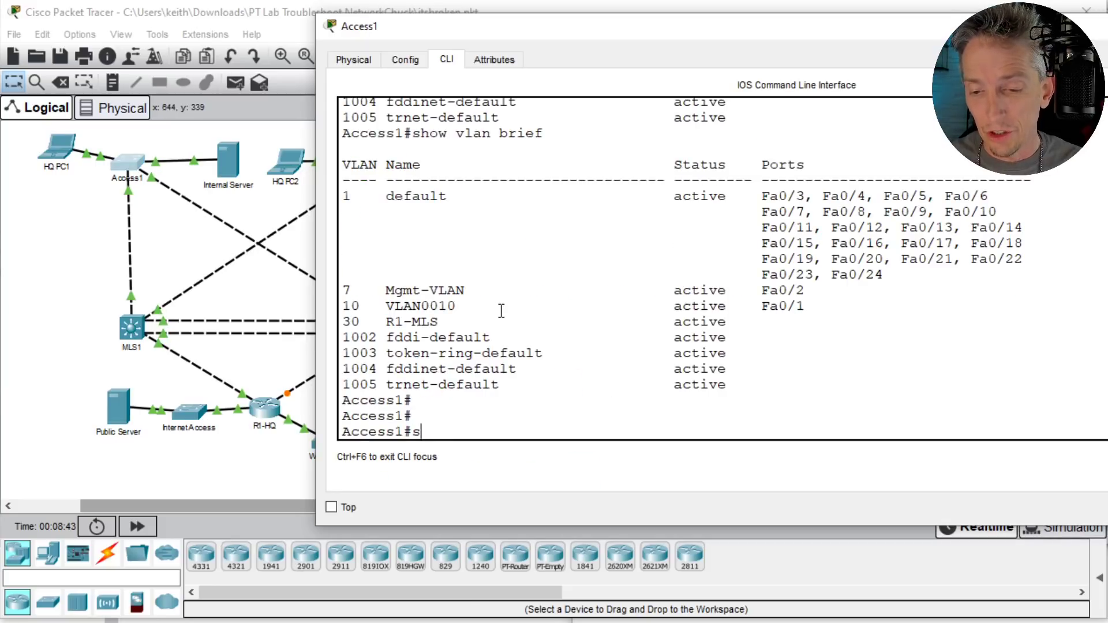
text(owwo)
key(Tab)
key(BackSpace)
key(BackSpace)
key(Tab)
text(spa)
key(Tab)
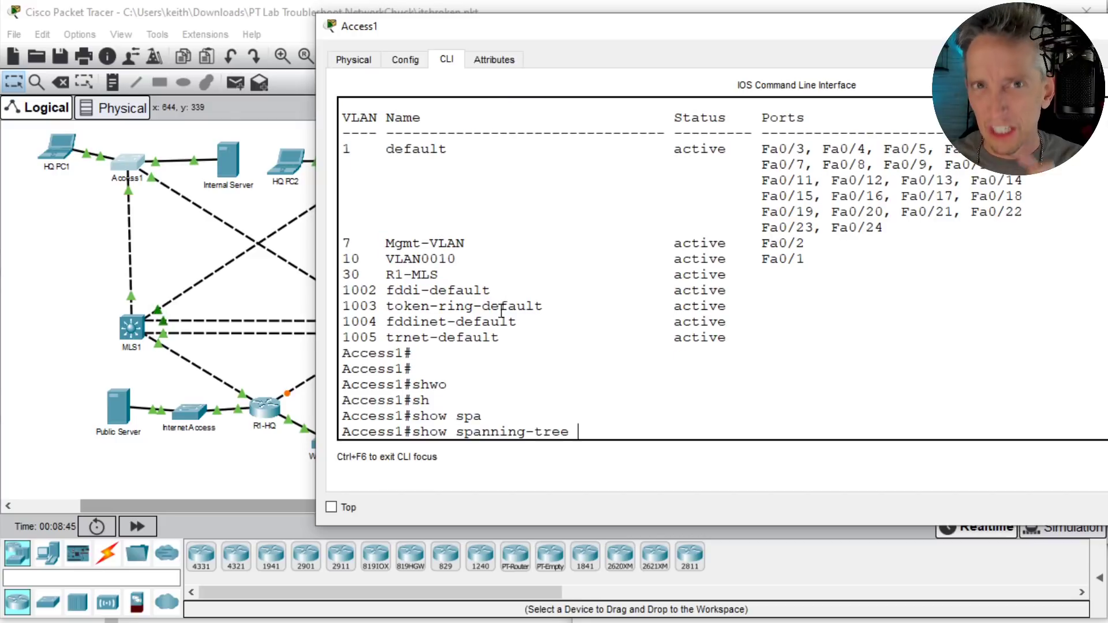
key(Return)
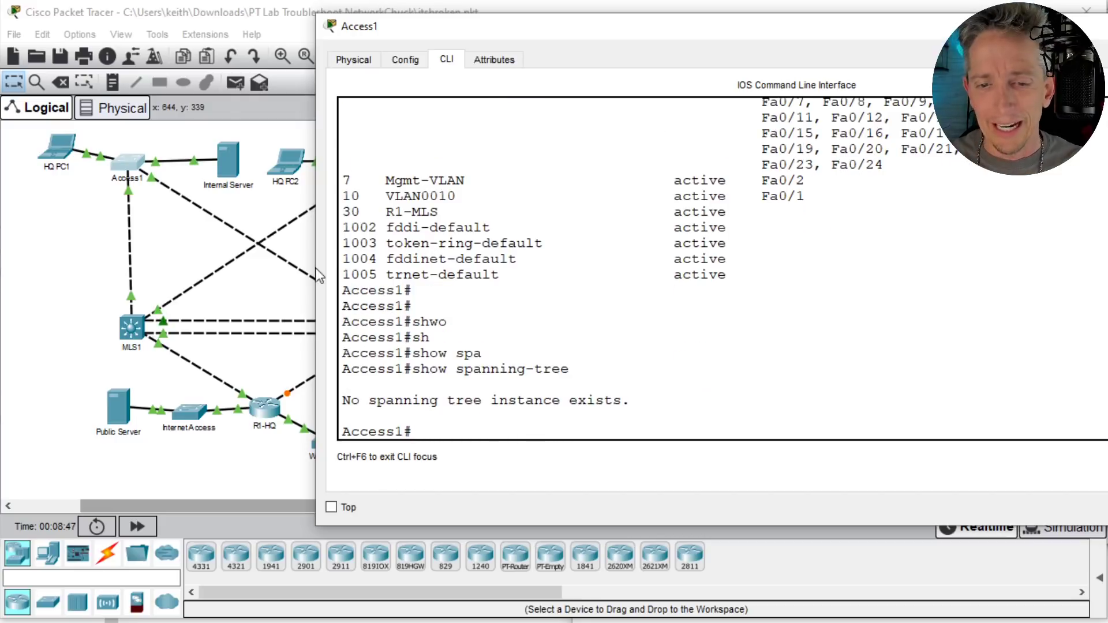
Step: Return to the topology, open MLS2's command line and check its status with show spanning-tree
click(232, 284)
click(392, 326)
text(show xpa)
key(BackSpace)
key(BackSpace)
key(BackSpace)
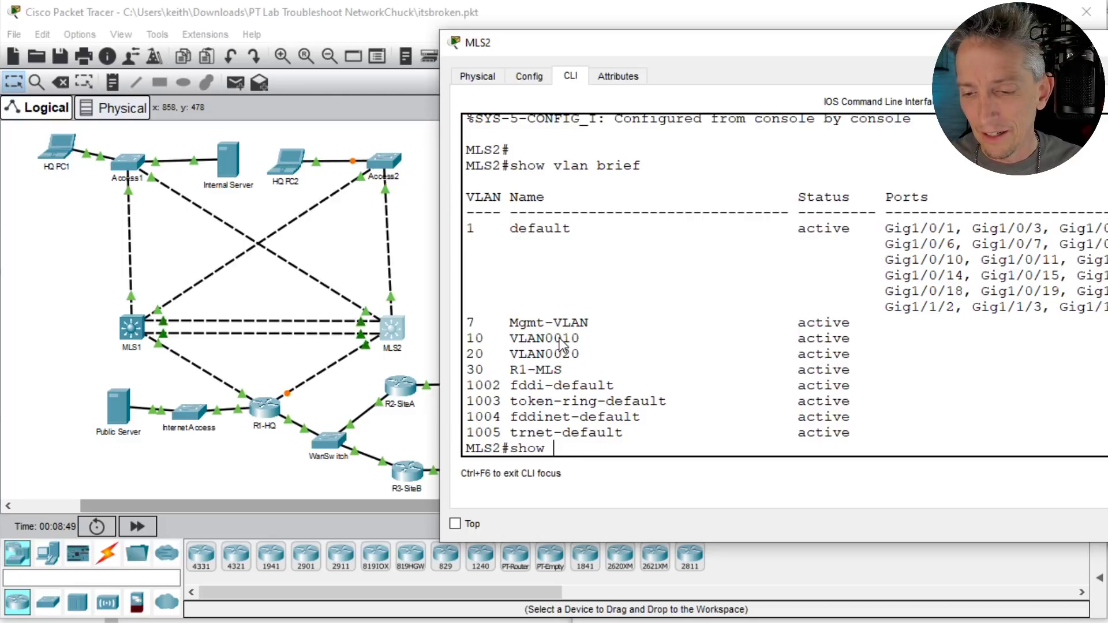
text(sp)
key(Tab)
key(Return)
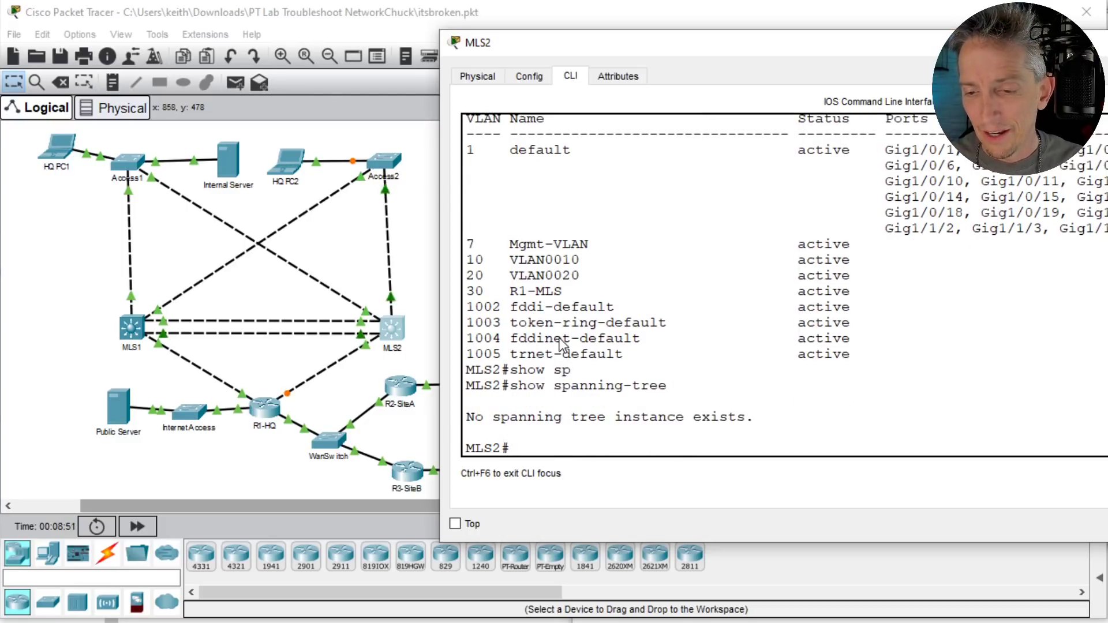
Step: Switch to Access2's command line and check its spanning-tree status with show spanning-tree
click(374, 176)
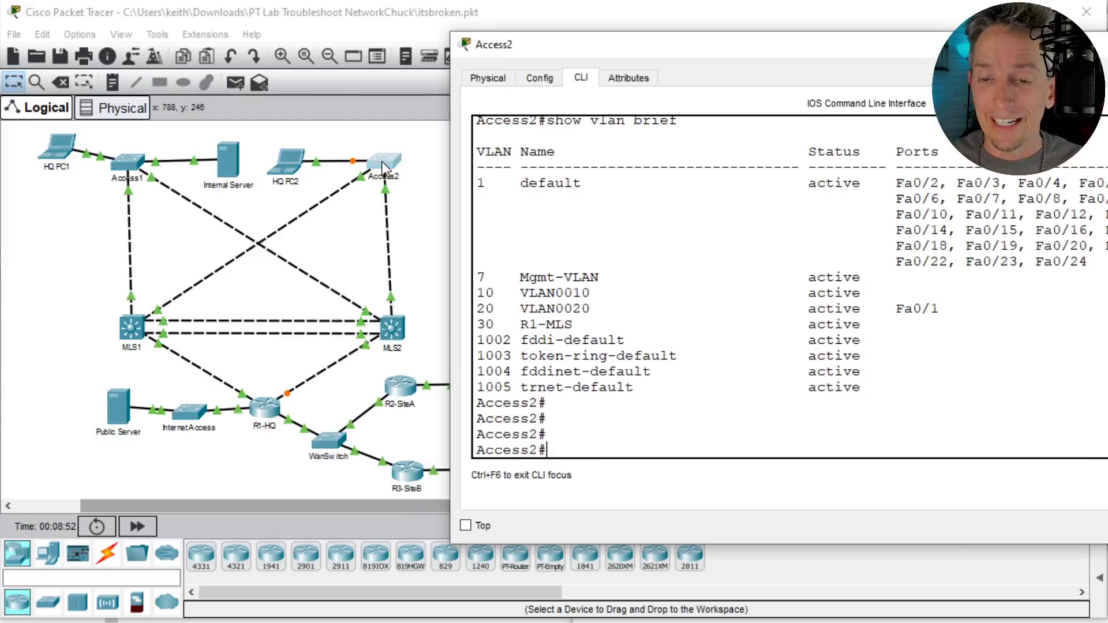
key(Up)
key(BackSpace)
key(BackSpace)
key(BackSpace)
key(BackSpace)
key(BackSpace)
key(BackSpace)
key(BackSpace)
key(BackSpace)
key(BackSpace)
key(BackSpace)
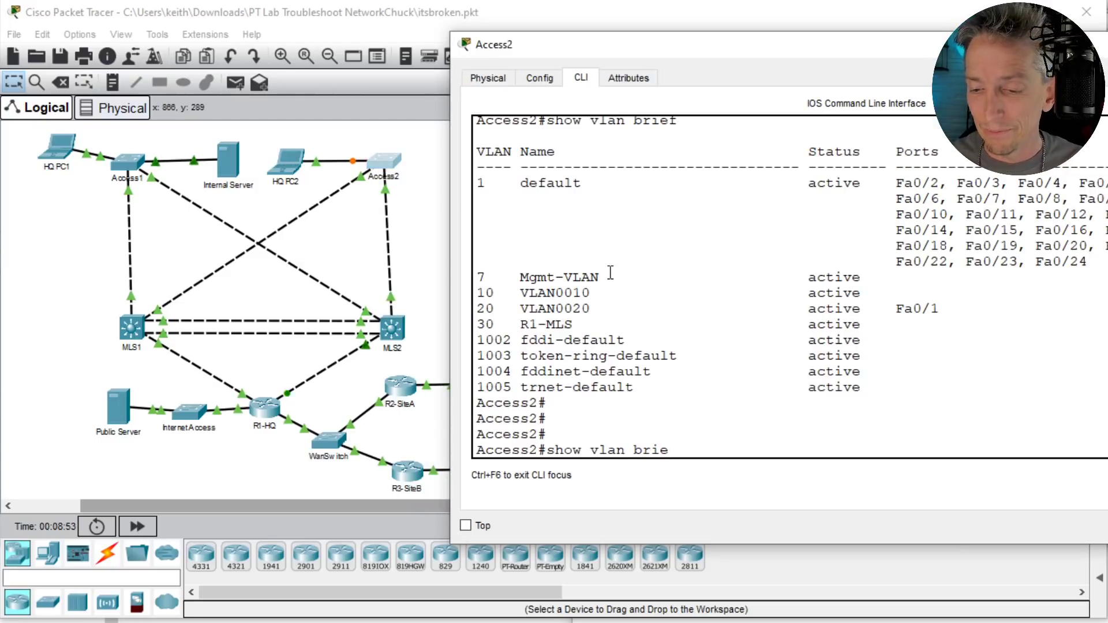
text(span)
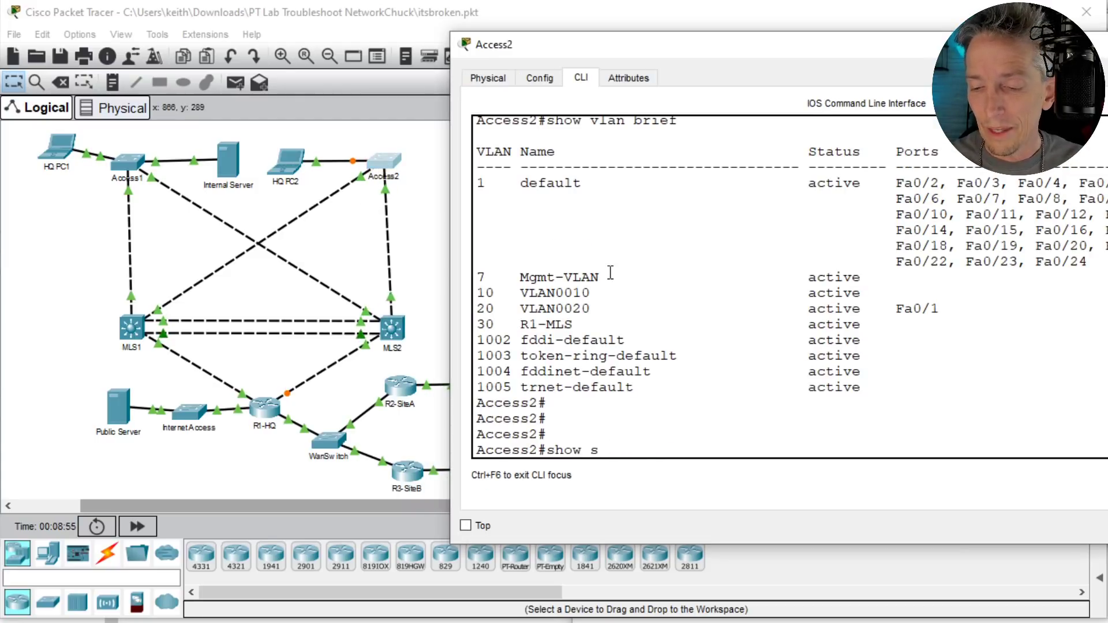
key(Tab)
key(Return)
key(Return)
key(Return)
key(Return)
key(Return)
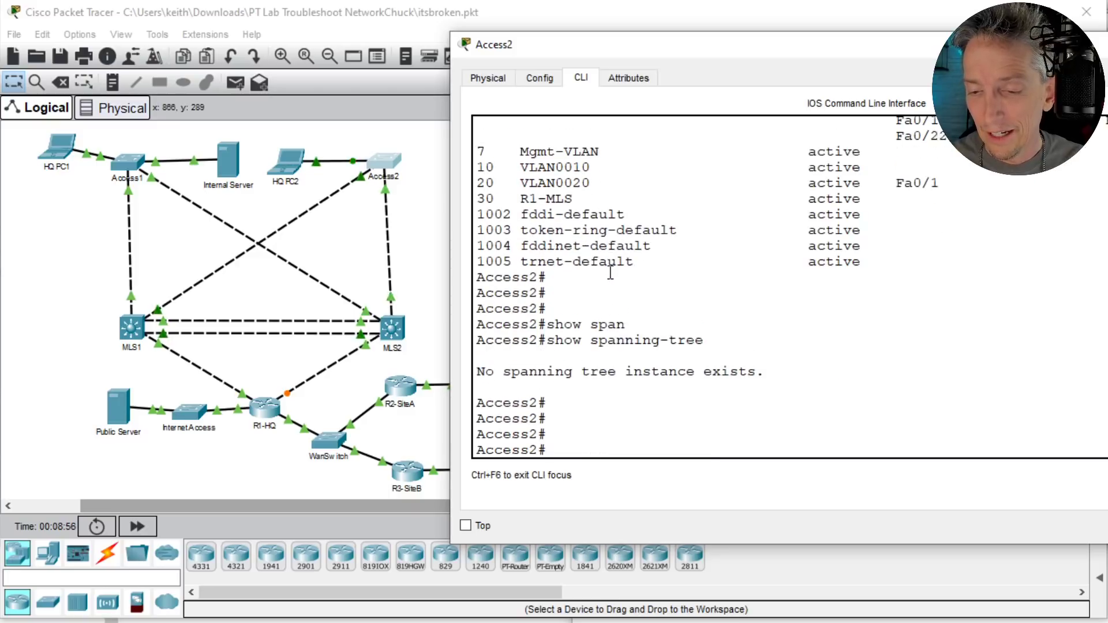
text(show)
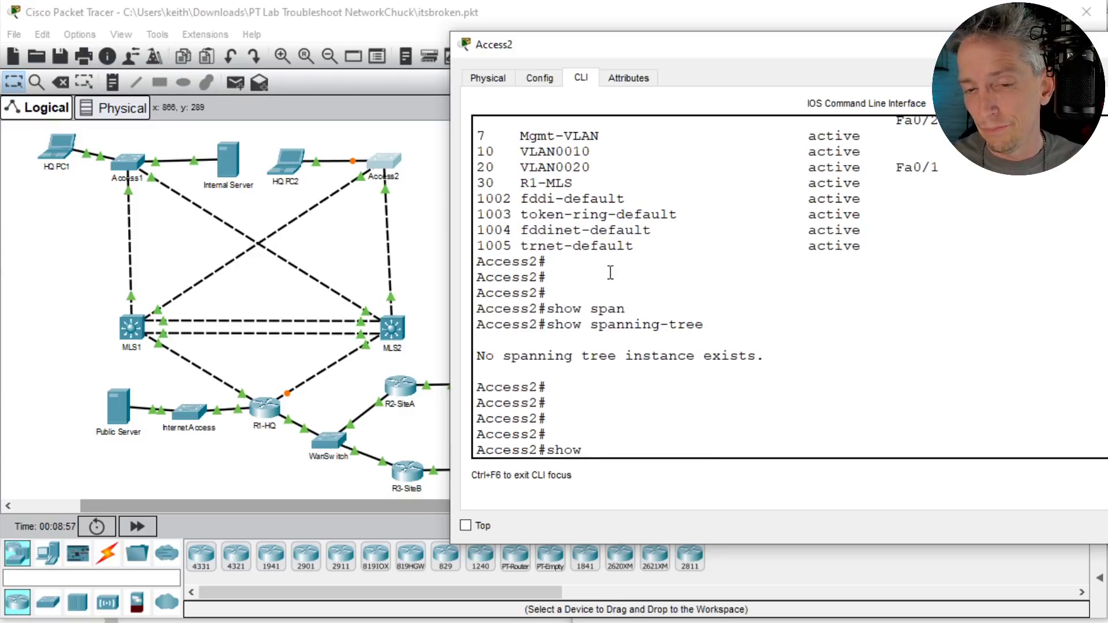
key(BackSpace)
key(BackSpace)
key(BackSpace)
key(BackSpace)
key(BackSpace)
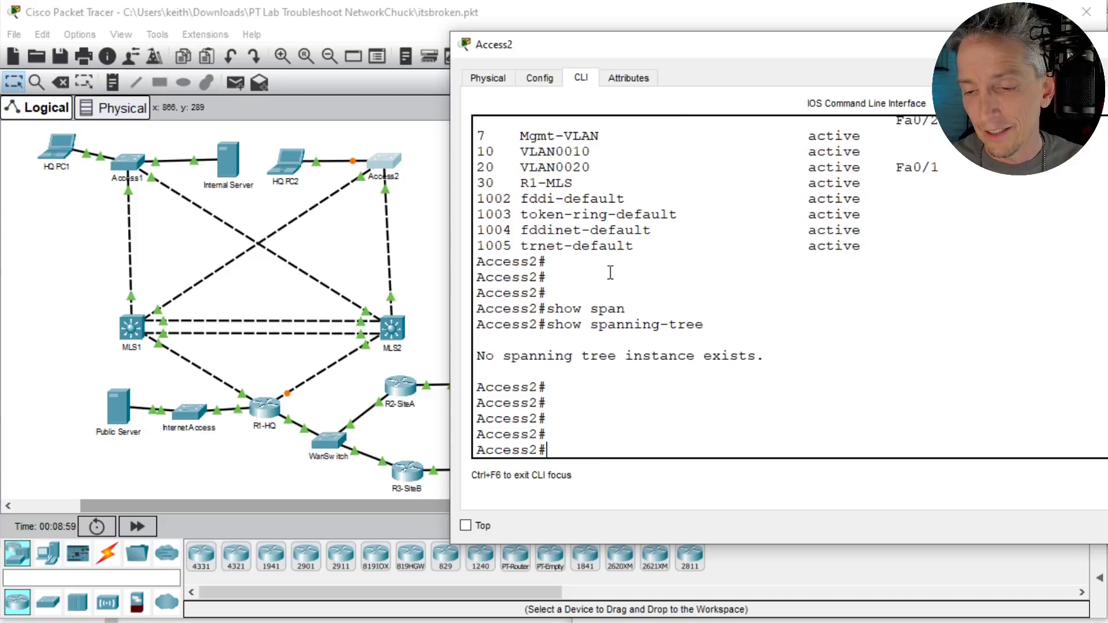
Step: Return to MLS2's command line and read the broadcast and error counters with show int gig 1/0/22
click(406, 298)
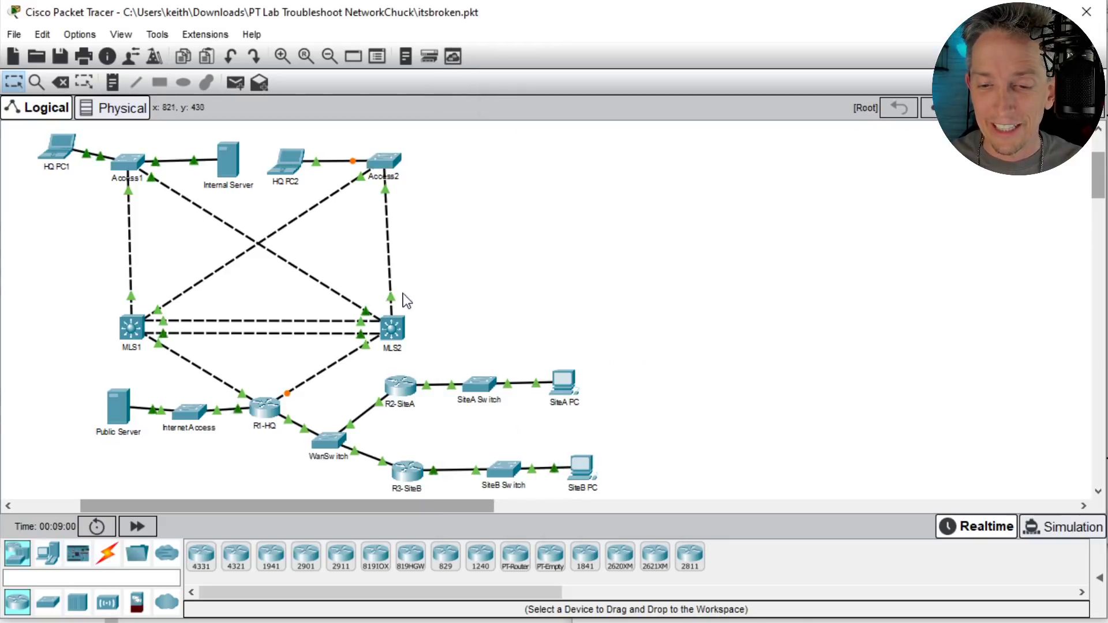
mouse_move(390, 300)
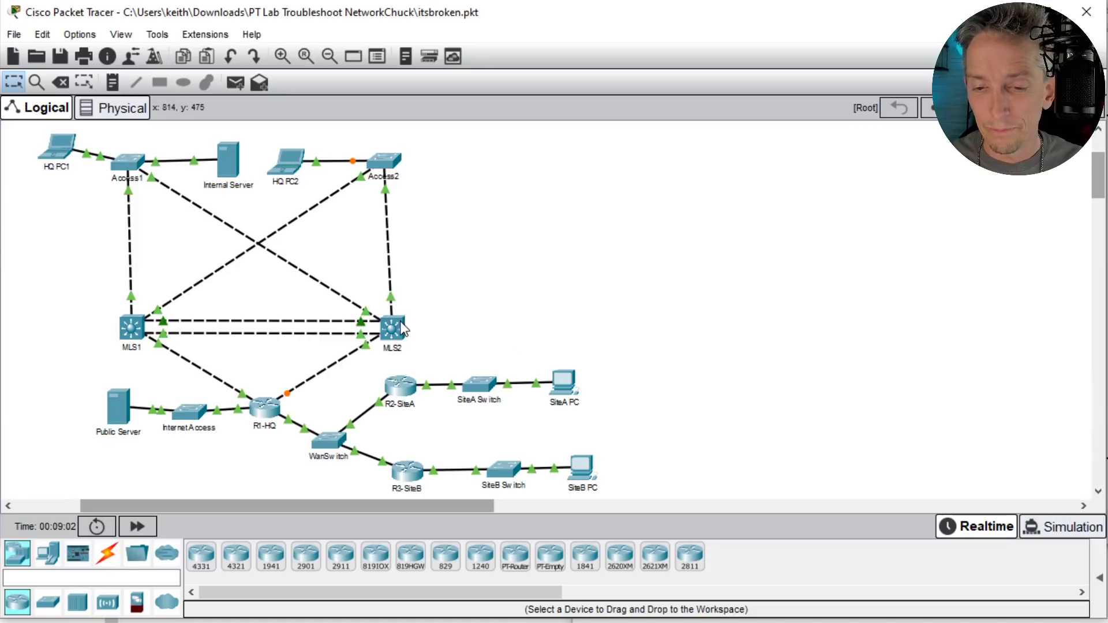
click(392, 328)
triple_click(660, 318)
text(show i)
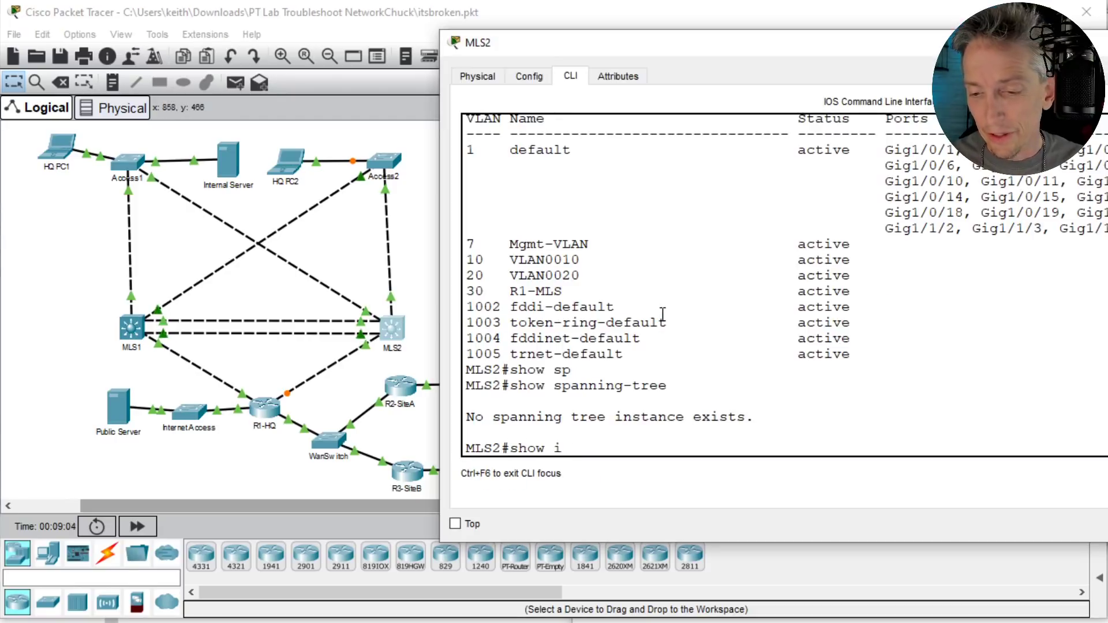
text(nt gig 1/0.22)
key(BackSpace)
key(BackSpace)
key(BackSpace)
text(/22)
key(Return)
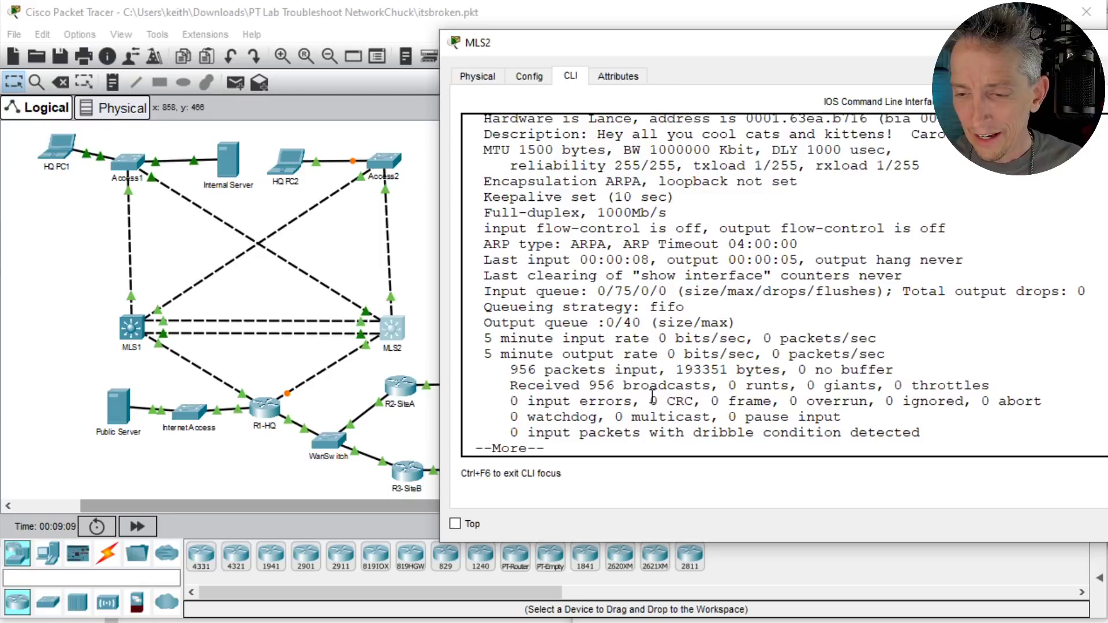
double_click(605, 386)
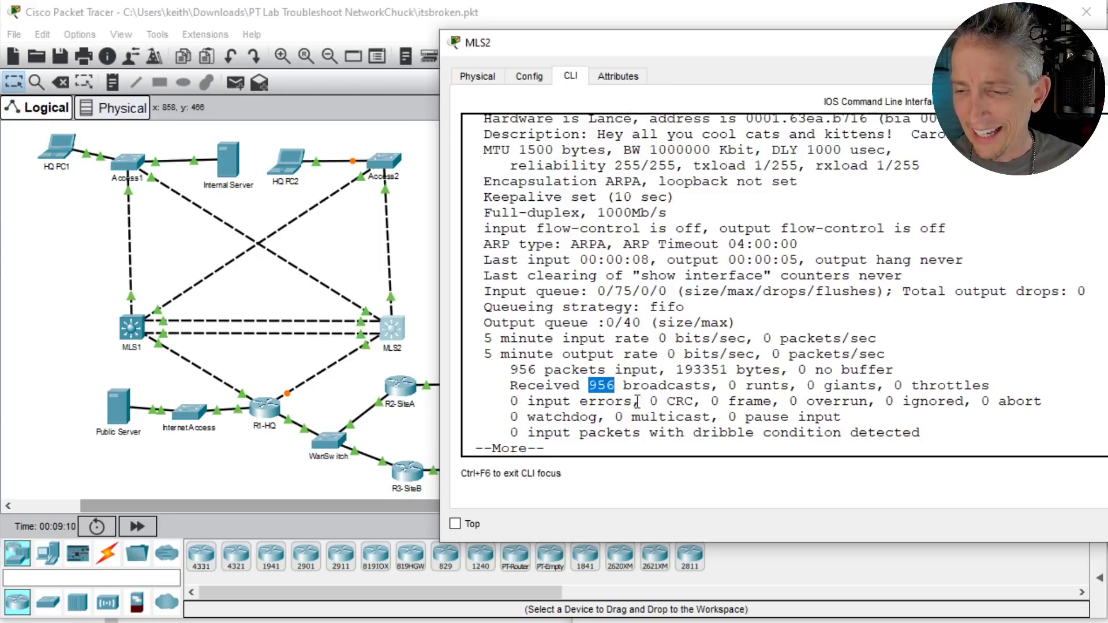
key(space)
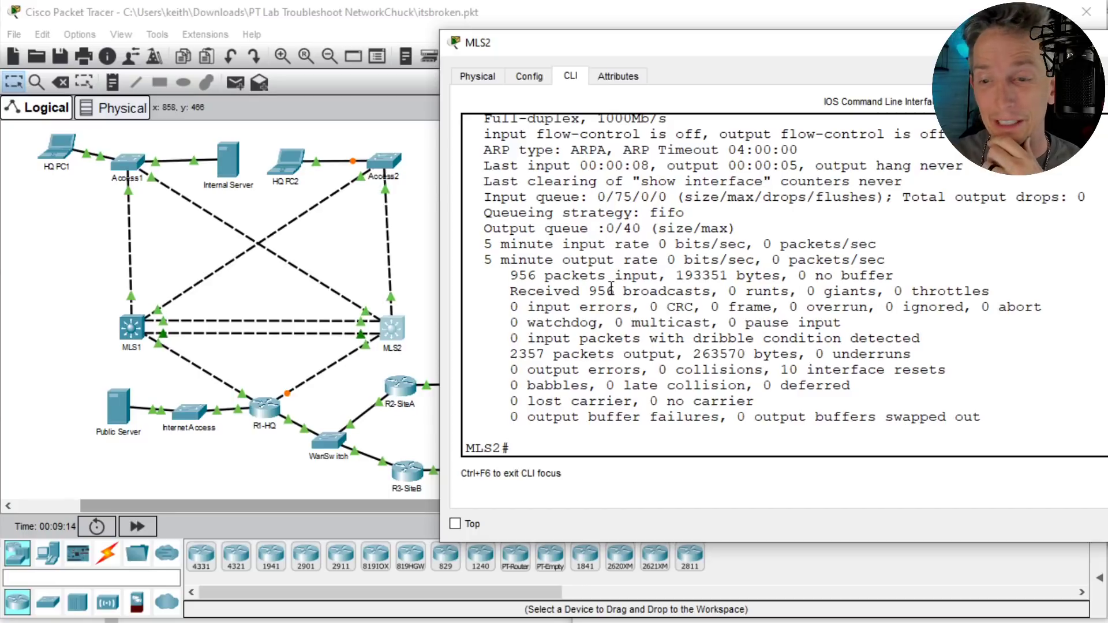
Step: Repeat show int gig 1/0/22 on MLS2 to compare the interface's packet counters
text(show int gig 1/0/22)
key(Return)
key(space)
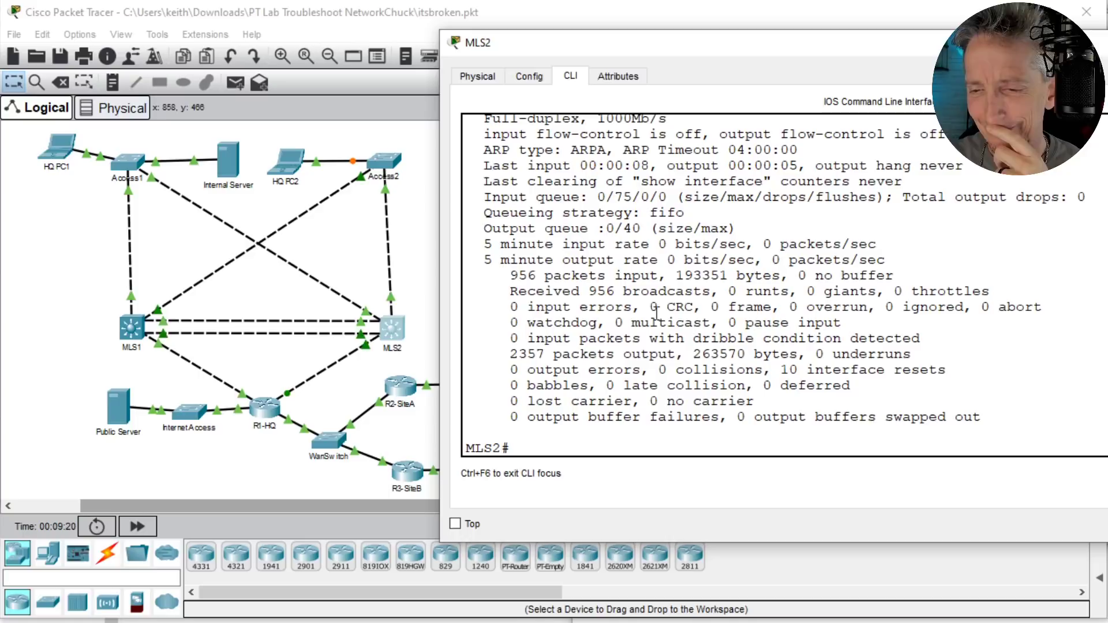
scroll(642, 311, up, 1)
scroll(642, 311, down, 1)
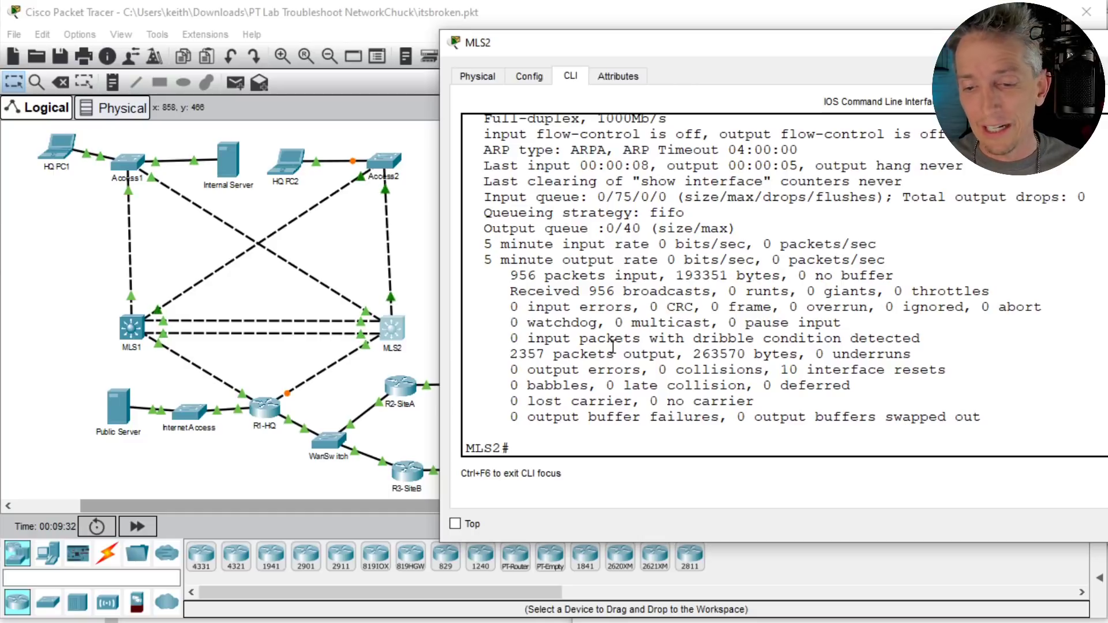
Step: Enter global configuration on MLS1 and set the spanning-tree mode to rapid-pvst
click(132, 327)
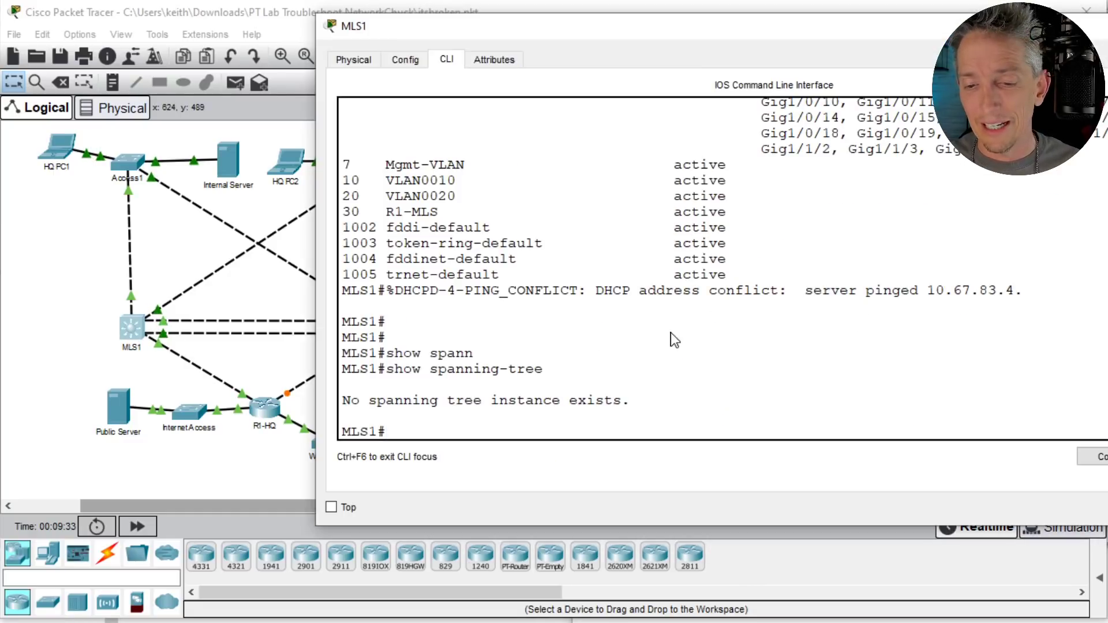
text(conf t)
key(Return)
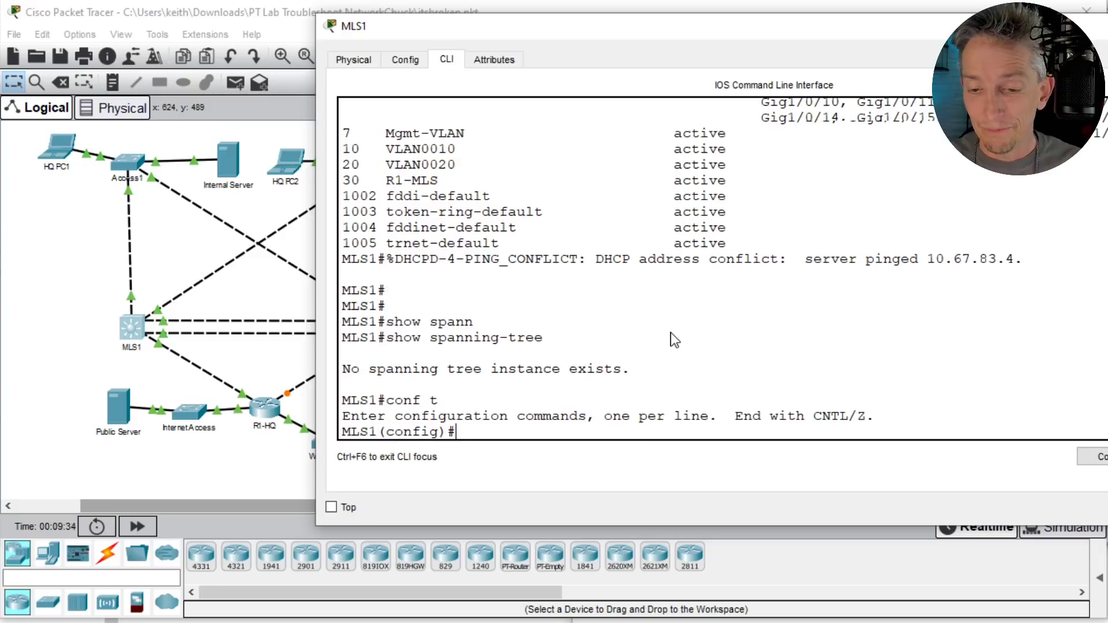
text(span)
key(Tab)
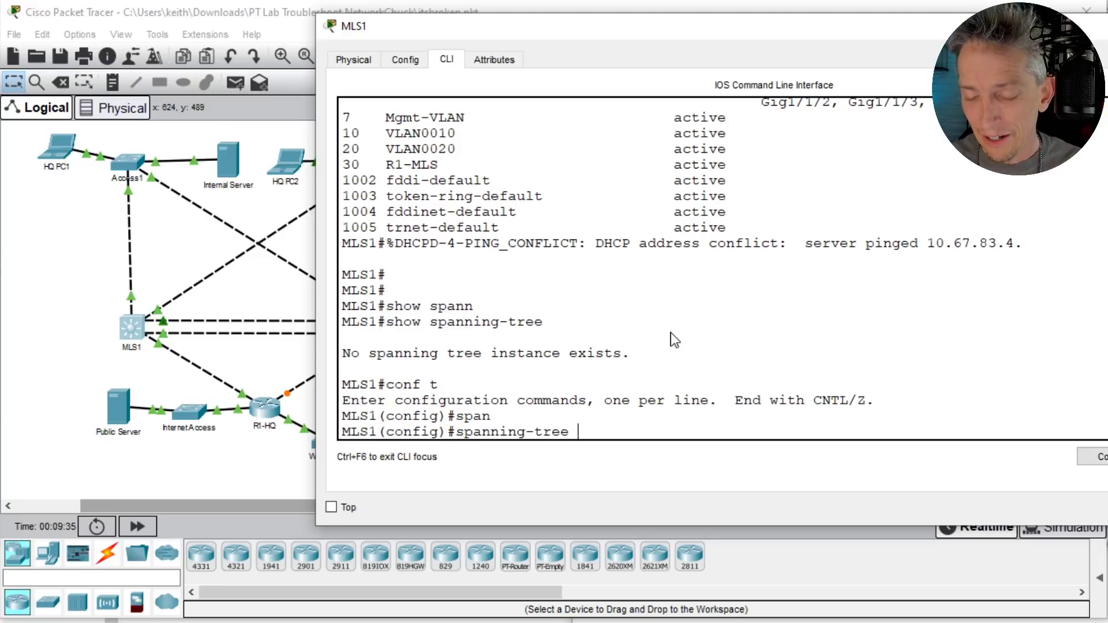
text(mod)
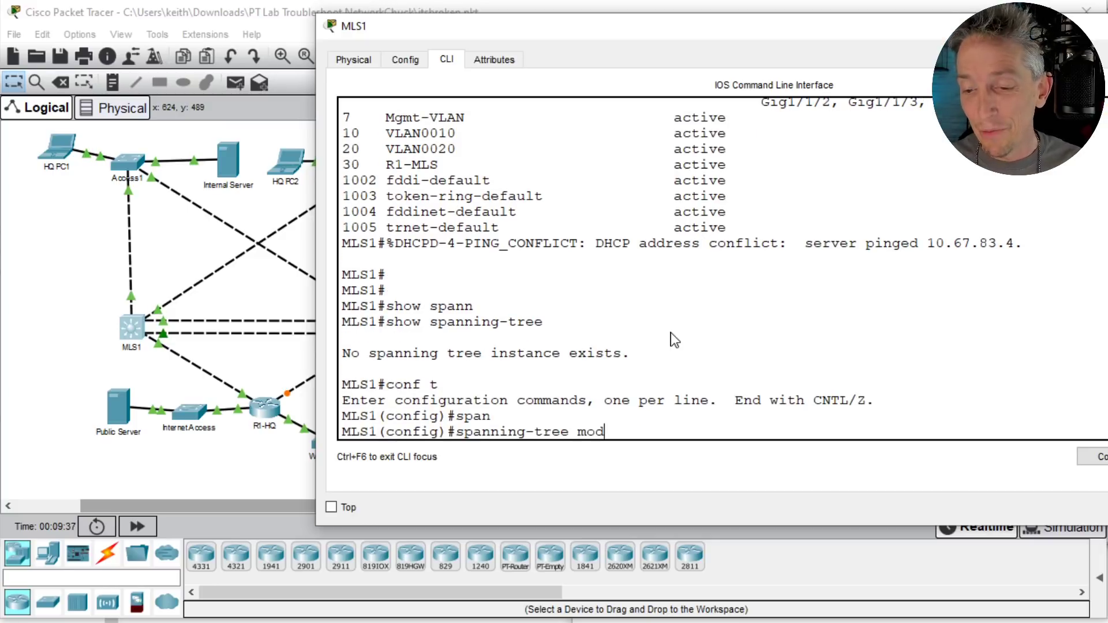
key(Tab)
text(r)
key(Tab)
key(Return)
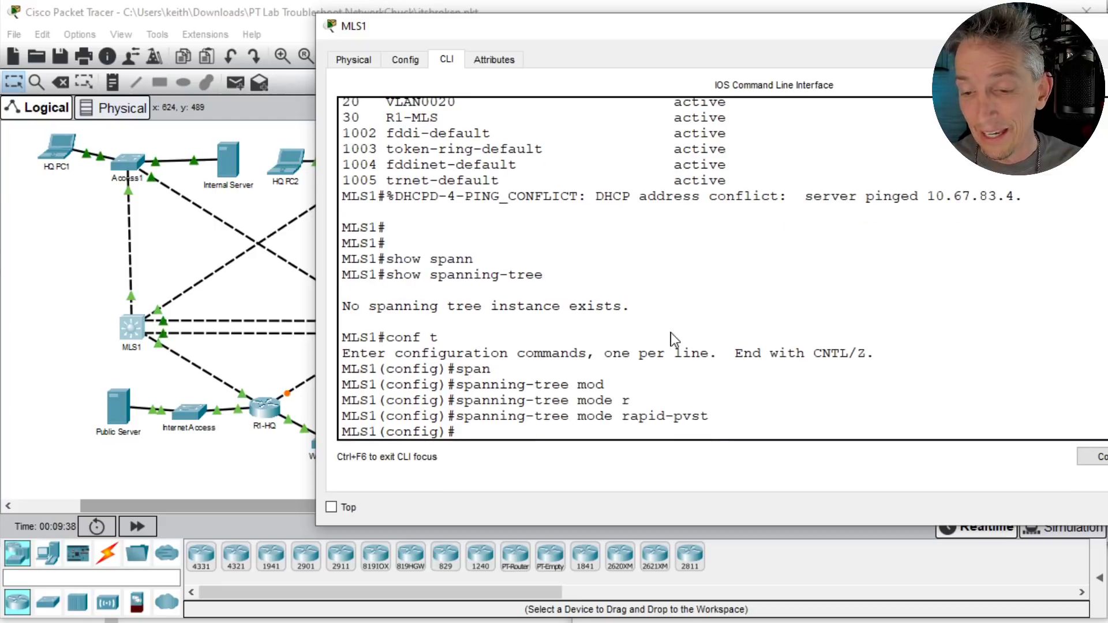
Step: Check the syntax help for the spanning-tree vlan command and enable spanning tree for VLANs 1-1000 on MLS1
text(sp)
key(Tab)
text(vlan 1)
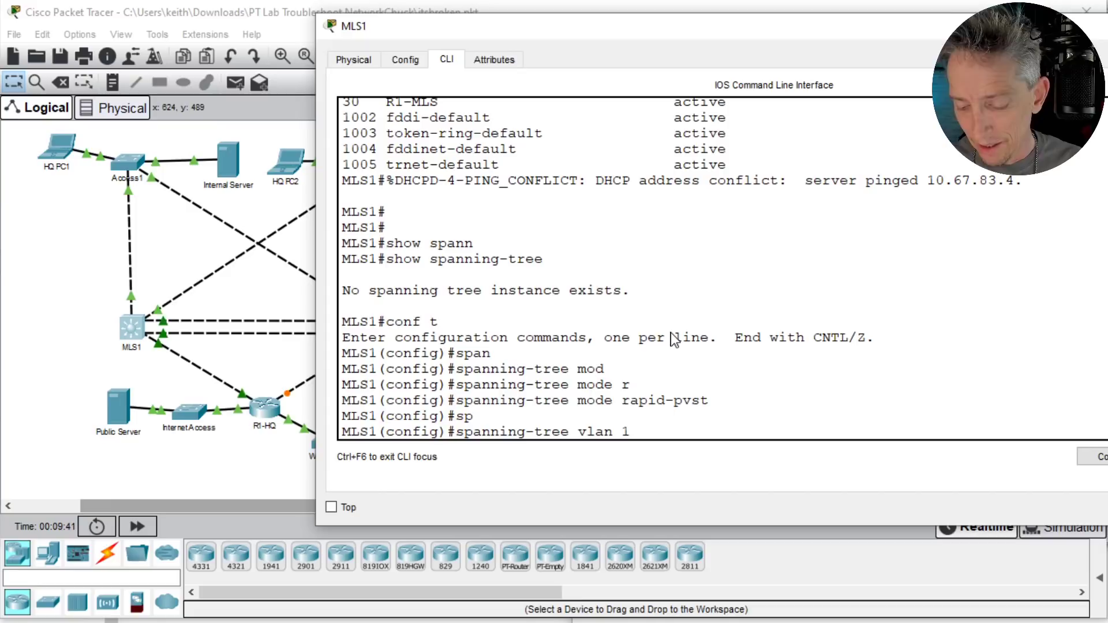
text( ?)
key(BackSpace)
text(?)
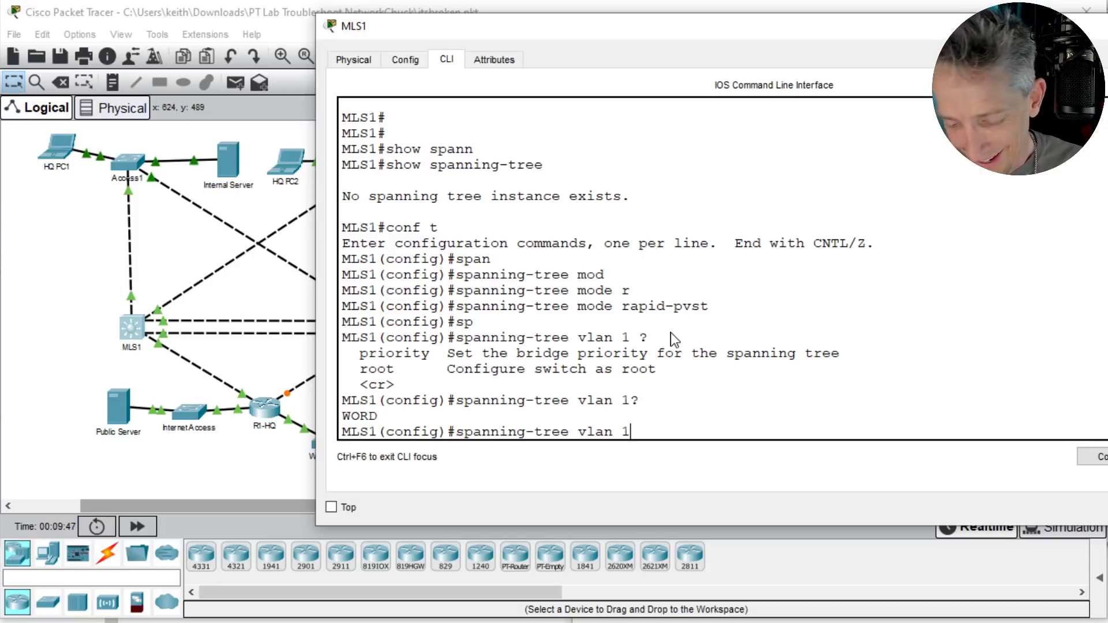
text(-1000)
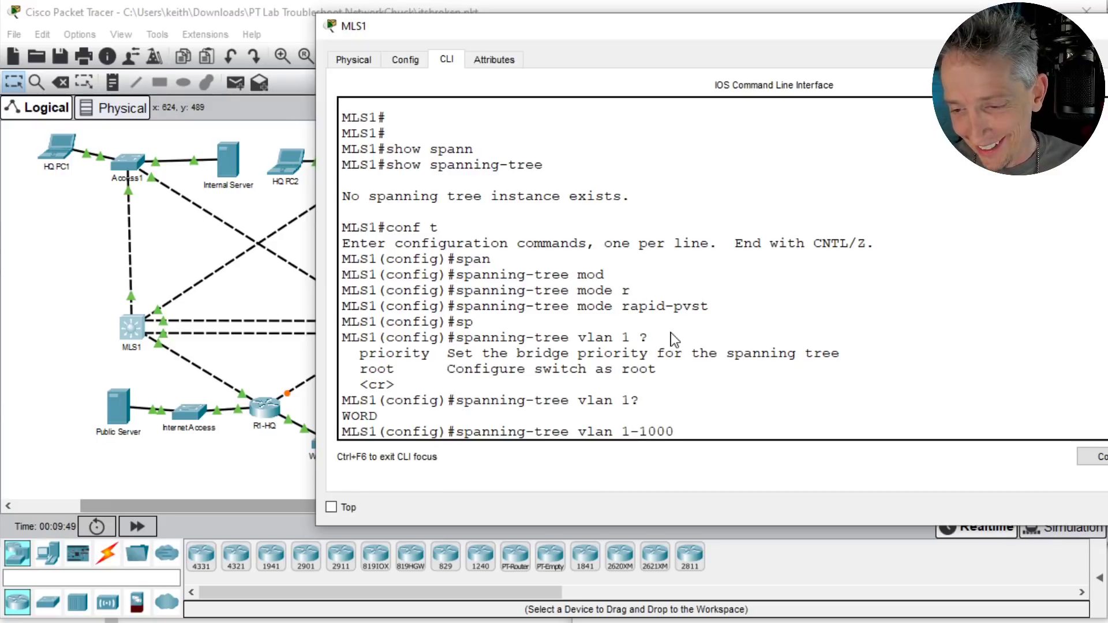
key(Return)
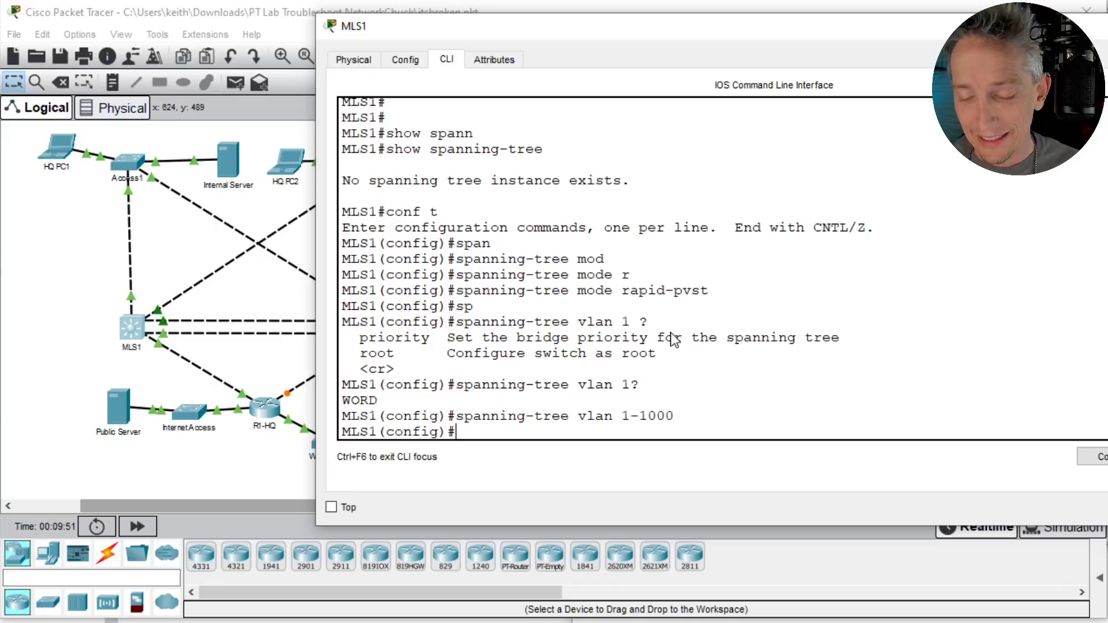
Step: Leave configuration mode on MLS1 and run show spanning-tree to read the VLAN 1 port roles and states
text(end)
key(Return)
key(Return)
key(Return)
text(show span)
key(Tab)
key(Return)
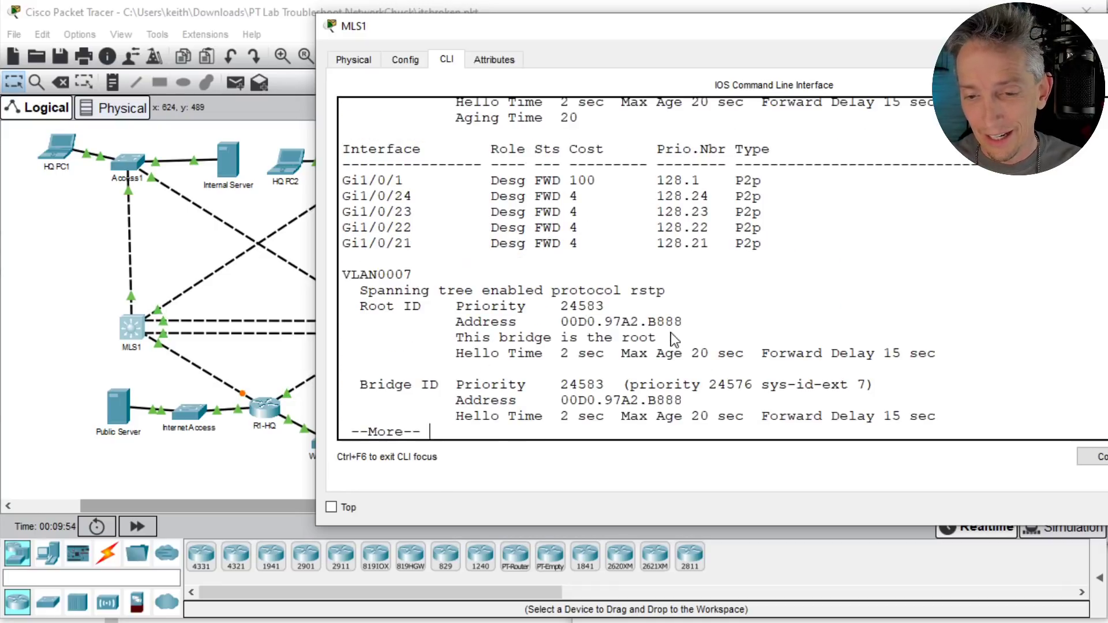
scroll(601, 334, up, 4)
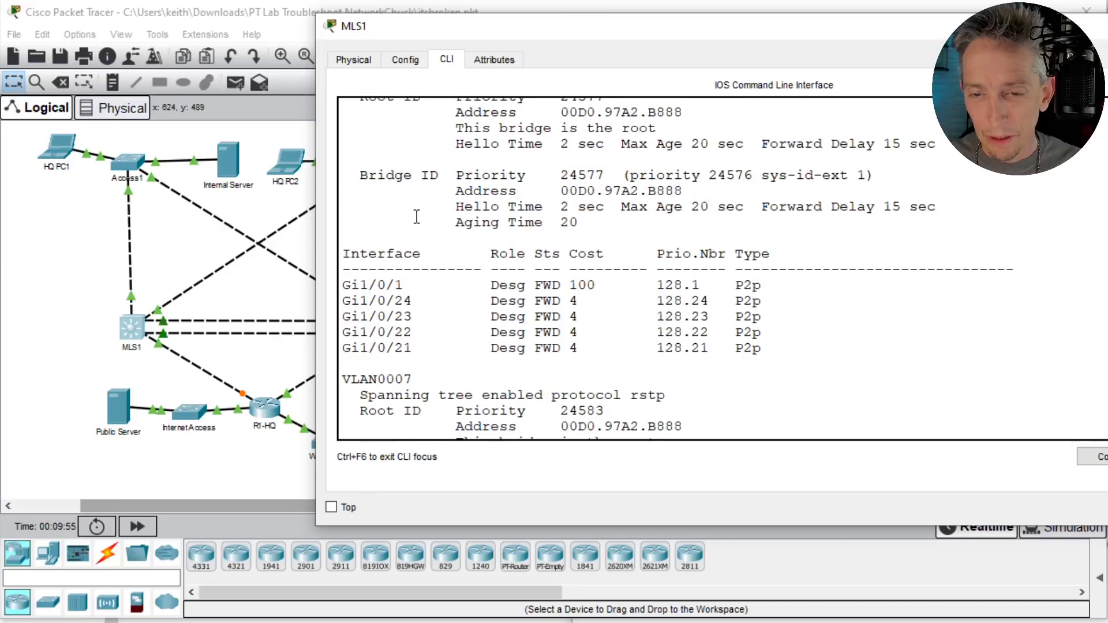
scroll(476, 197, down, 4)
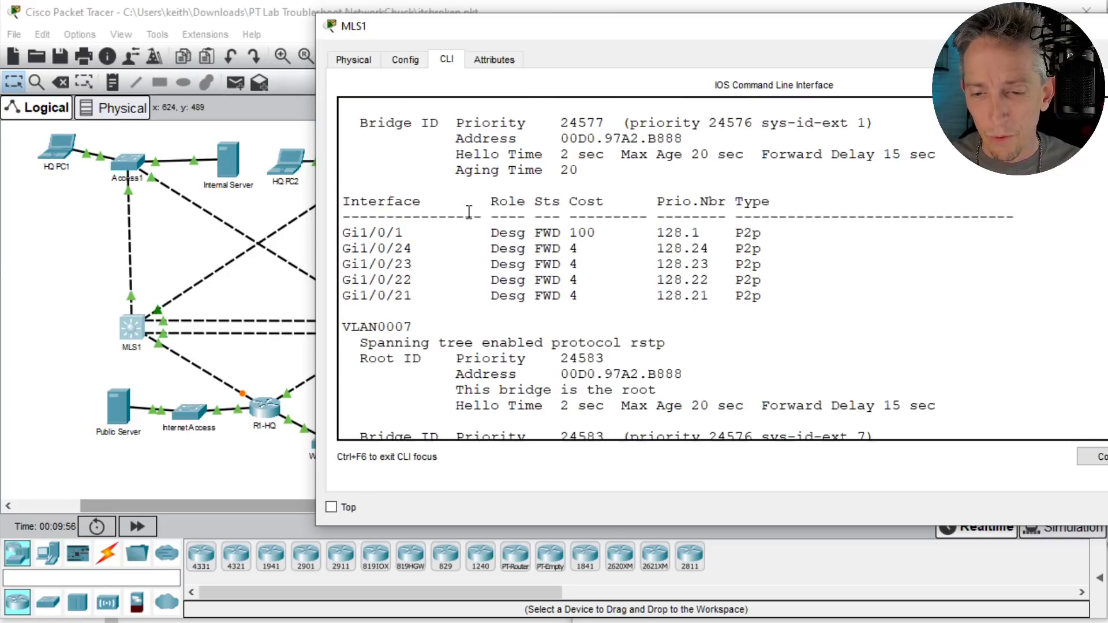
Step: Page through the rest of MLS1's spanning-tree output and compare the port states for VLANs 10, 20 and 30
key(space)
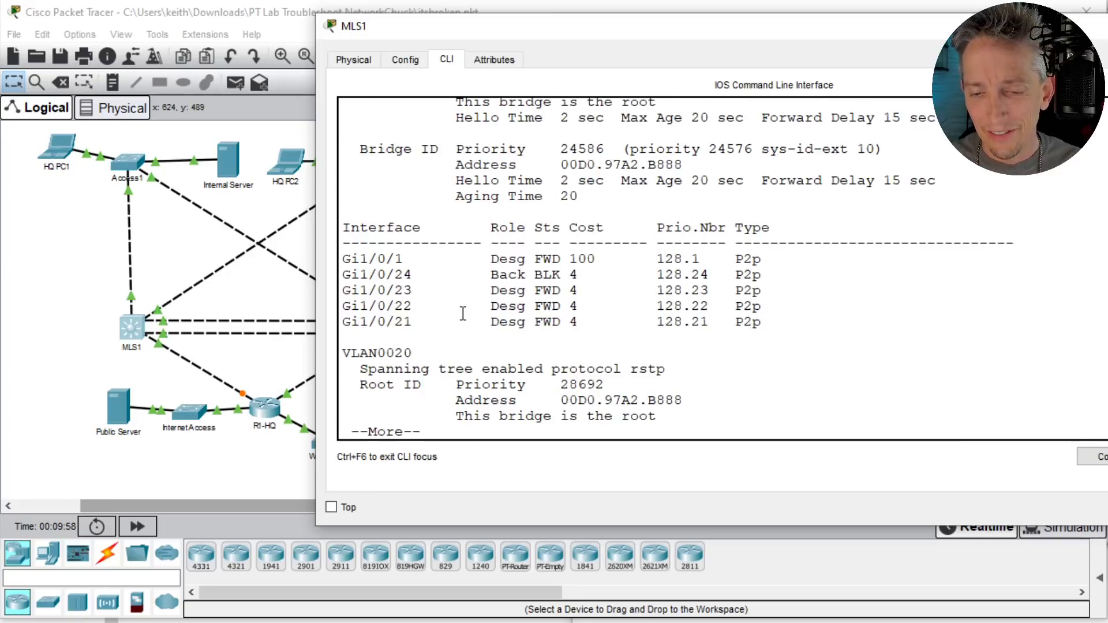
key(space)
scroll(463, 313, up, 5)
scroll(464, 314, up, 9)
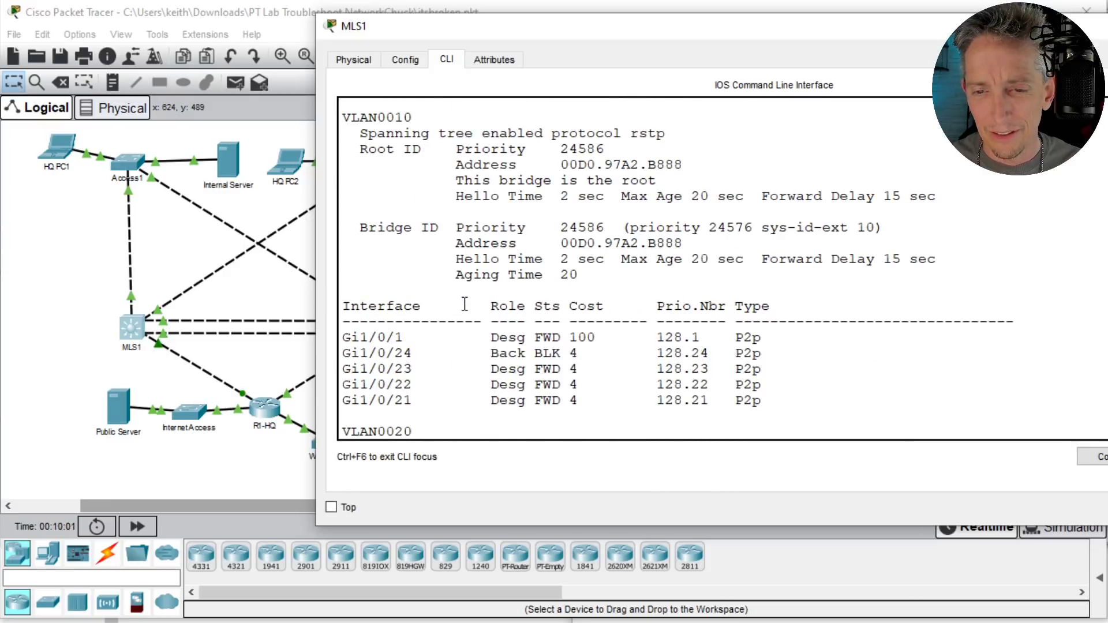
scroll(465, 306, down, 14)
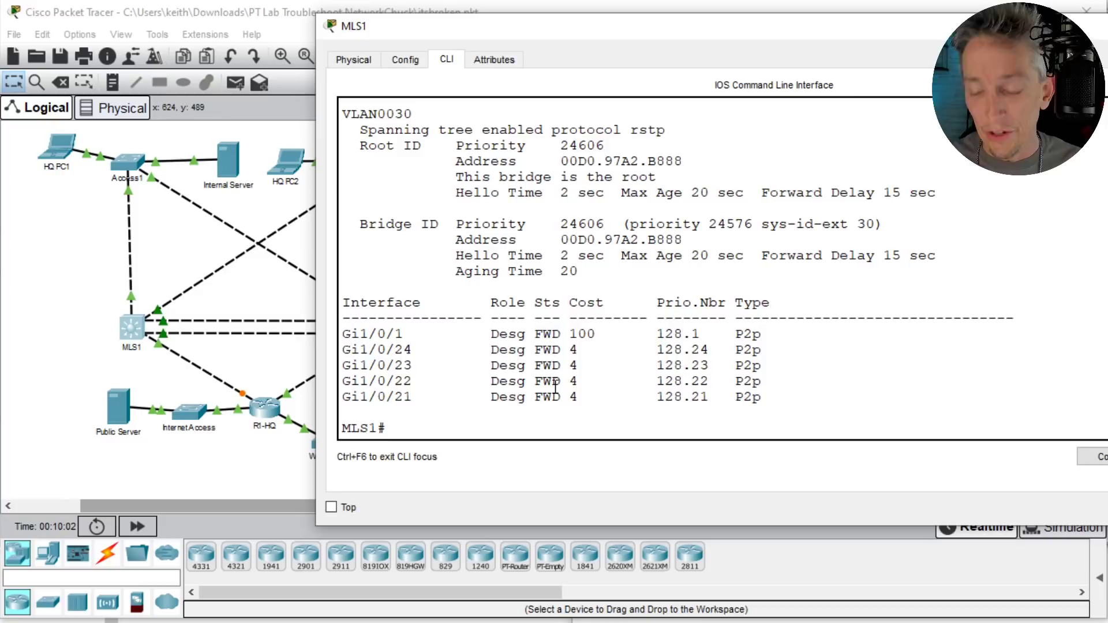
Step: List MLS1's command history from configuration mode and copy the spanning-tree mode rapid-pvst and spanning-tree vlan 1-1000 lines
text(conf t)
key(Return)
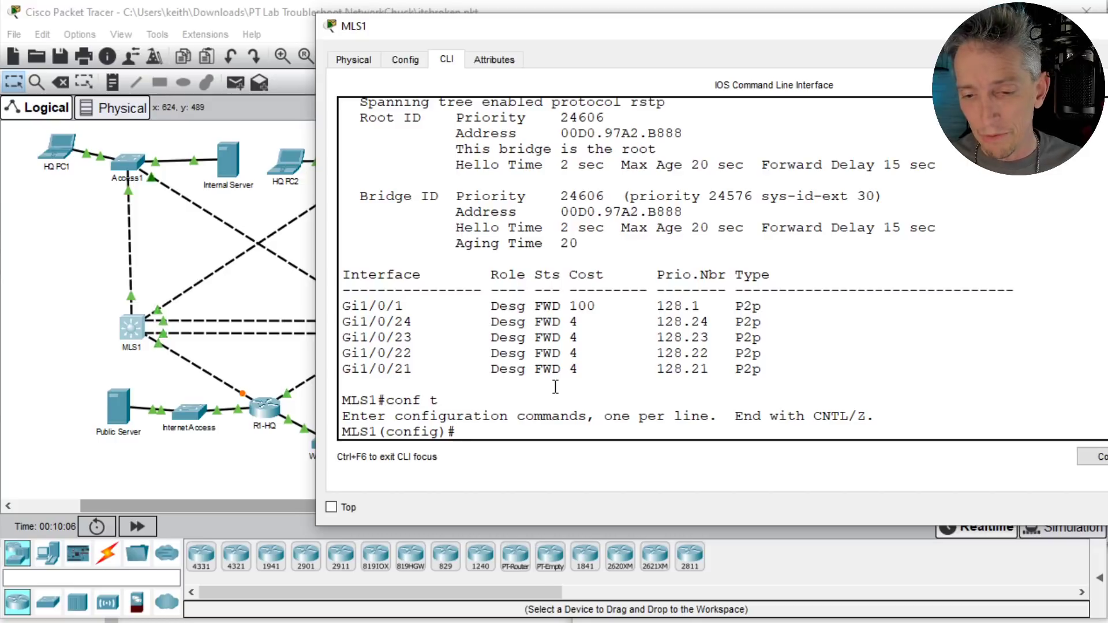
text(do show history)
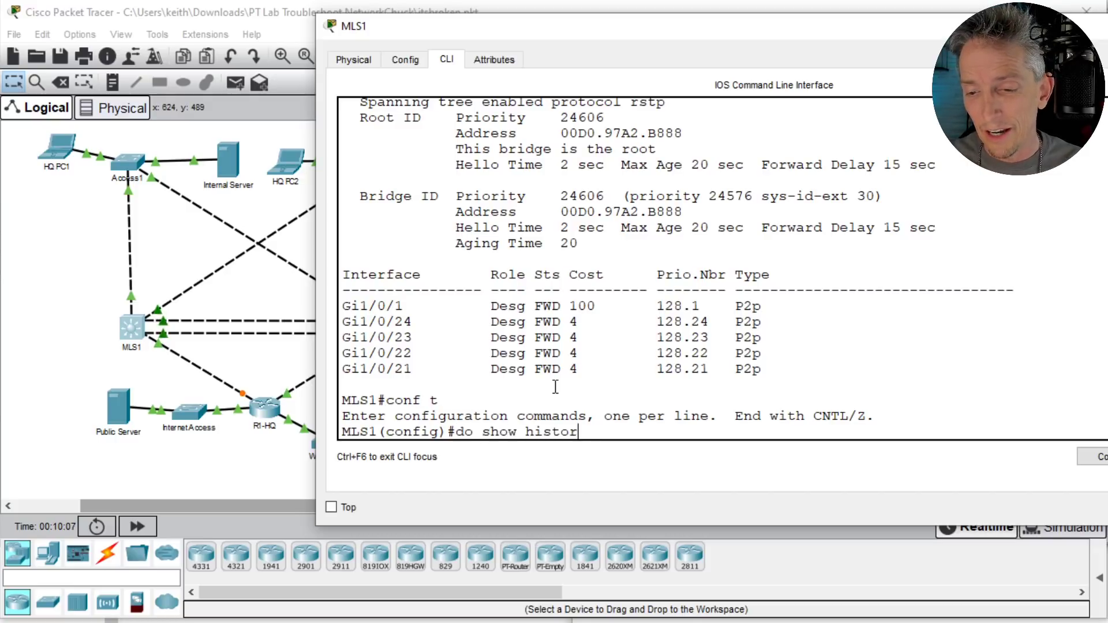
key(Return)
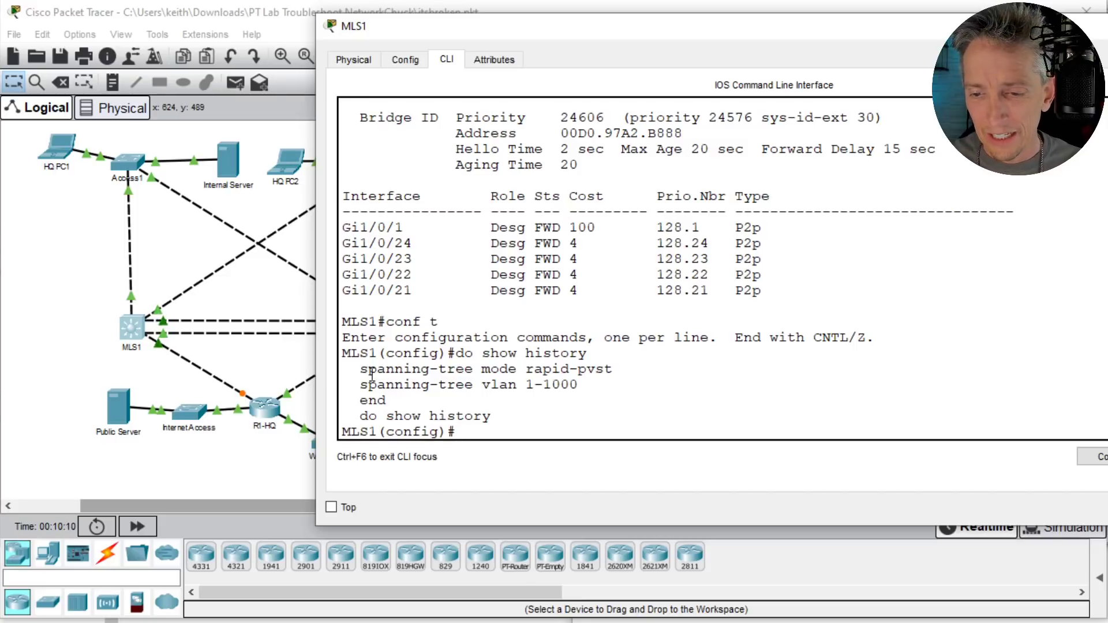
drag(352, 369, 580, 384)
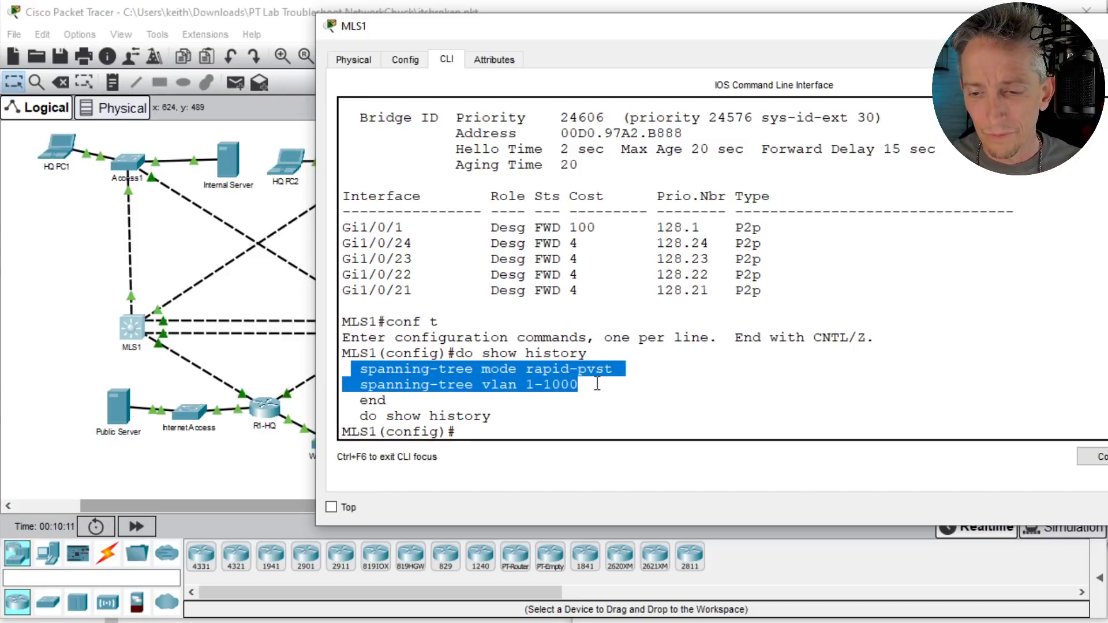
right_click(517, 379)
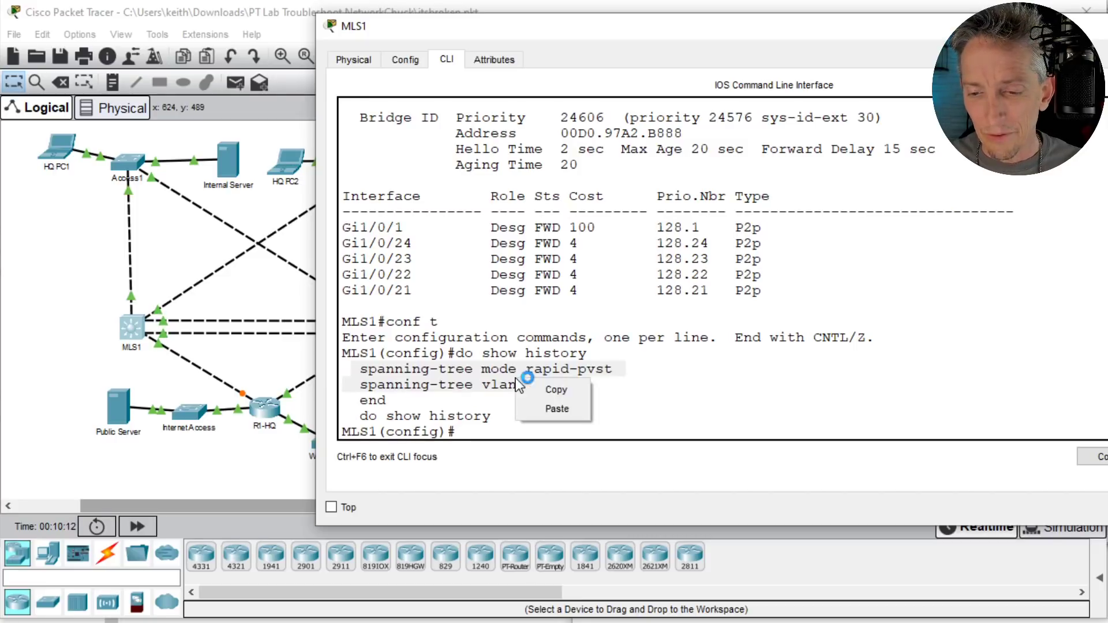
click(556, 390)
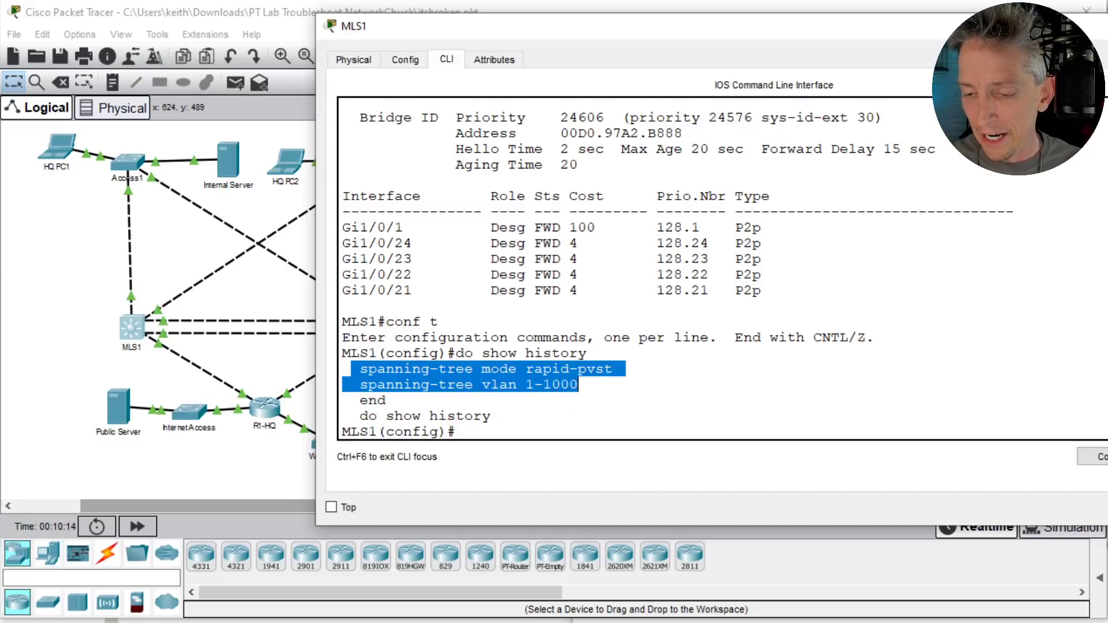
Step: Switch to Notepad, assemble a script of conf t, the copied spanning-tree lines, end and wr, and copy it all
key(alt+Tab)
text(conf t)
key(Return)
key(ctrl+v)
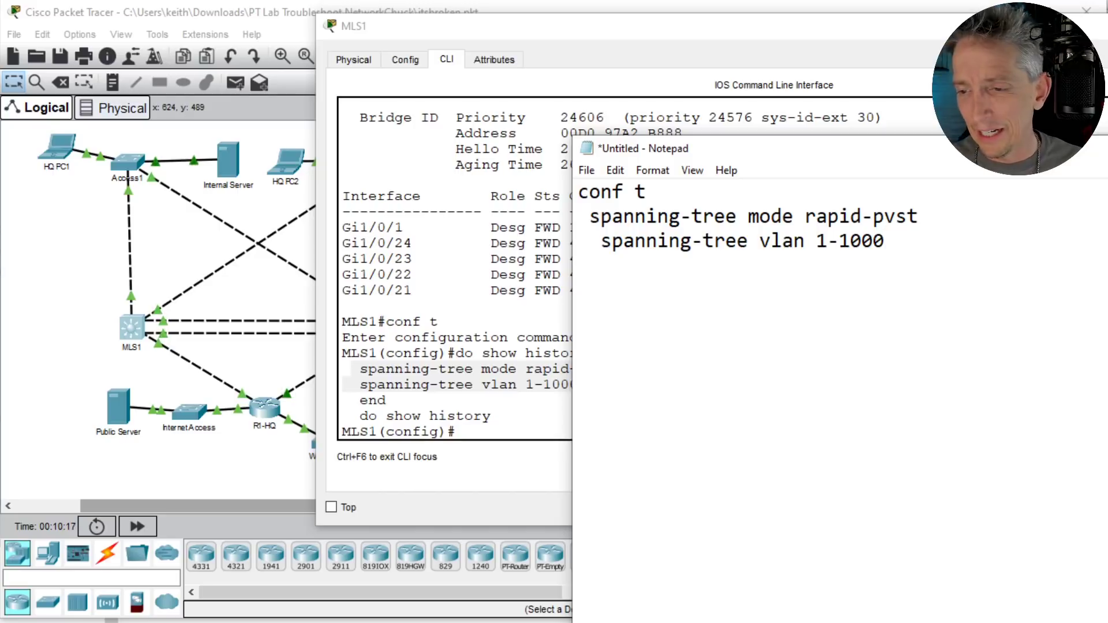
text(end)
key(Return)
key(Return)
text(wr)
key(Return)
key(Return)
key(ctrl+a)
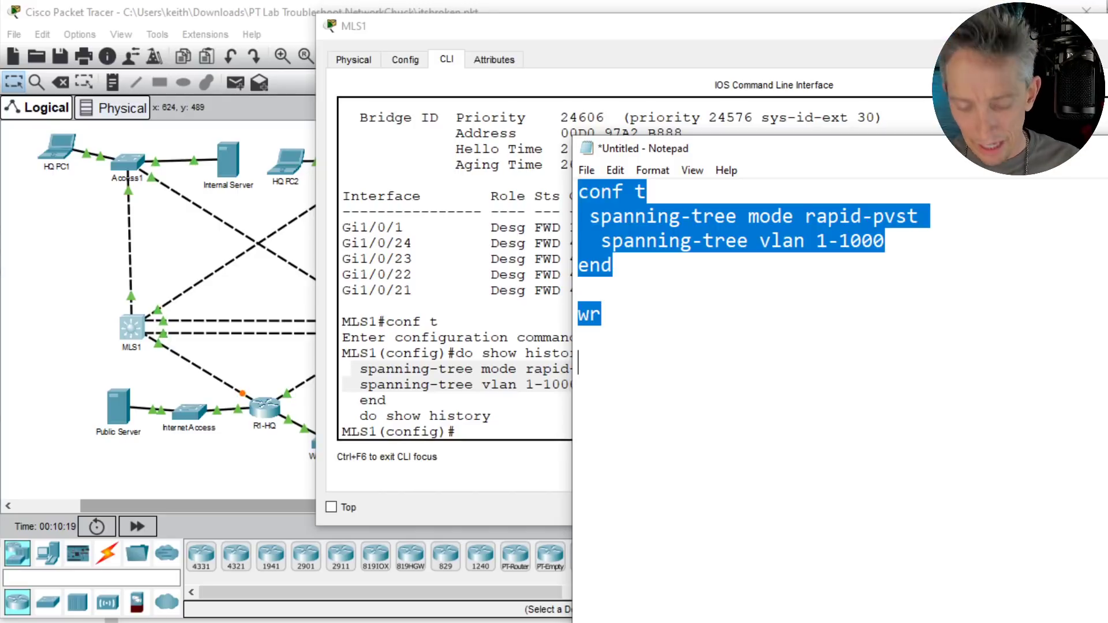
Step: Paste the script into Access1's command line to enable rapid-pvst for VLANs 1-1000 and save the configuration
click(133, 164)
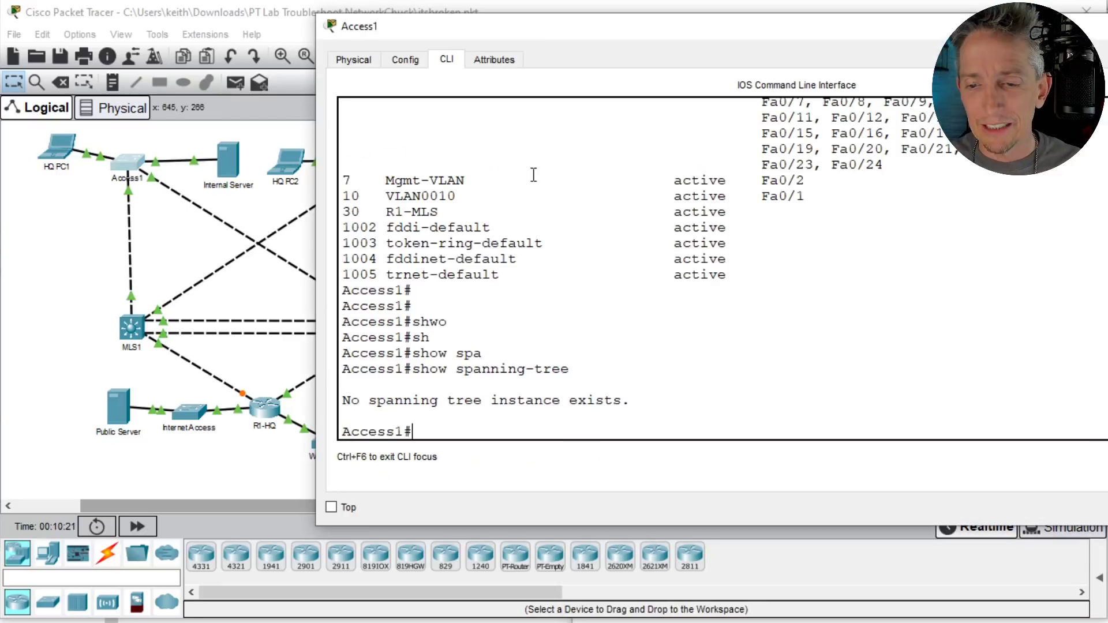
right_click(565, 212)
click(628, 243)
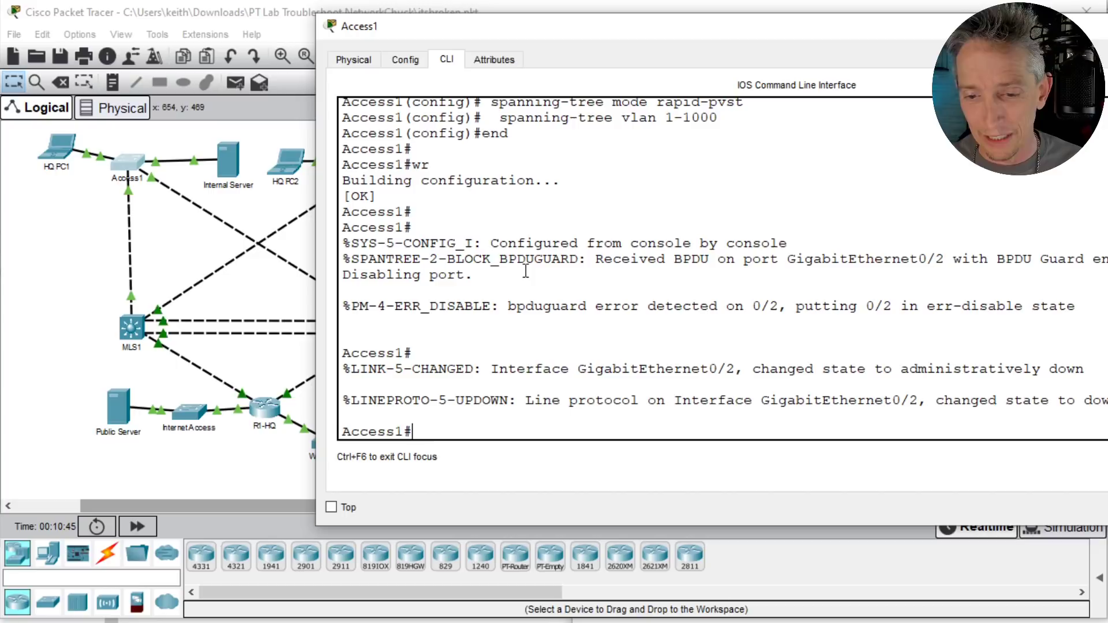
Step: Run the copied spanning-tree script on MLS1 and save its configuration
click(130, 329)
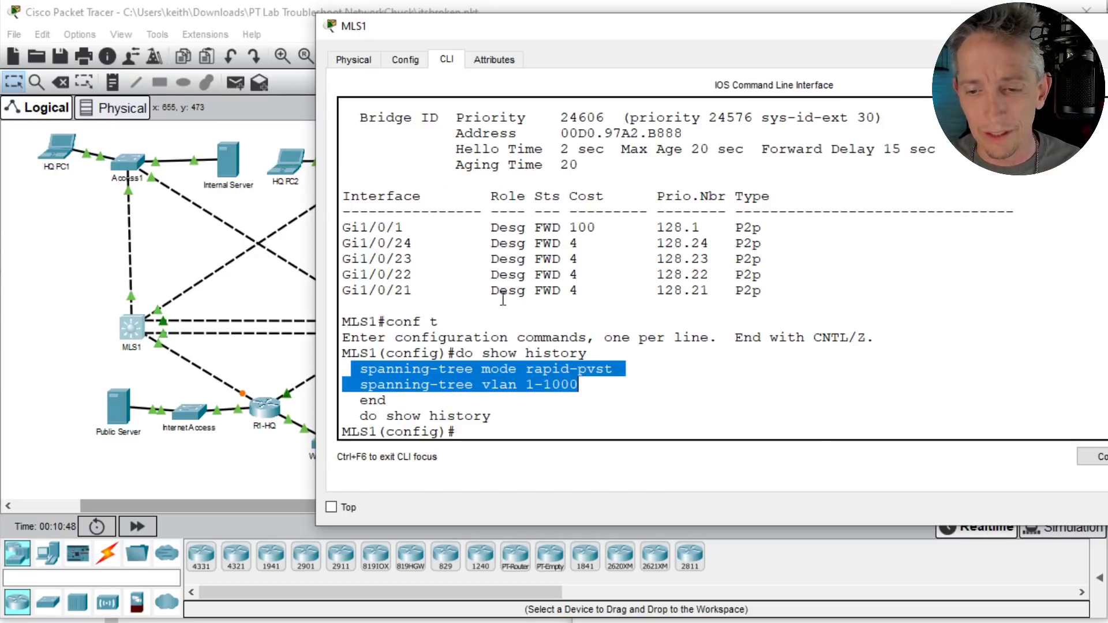
right_click(769, 308)
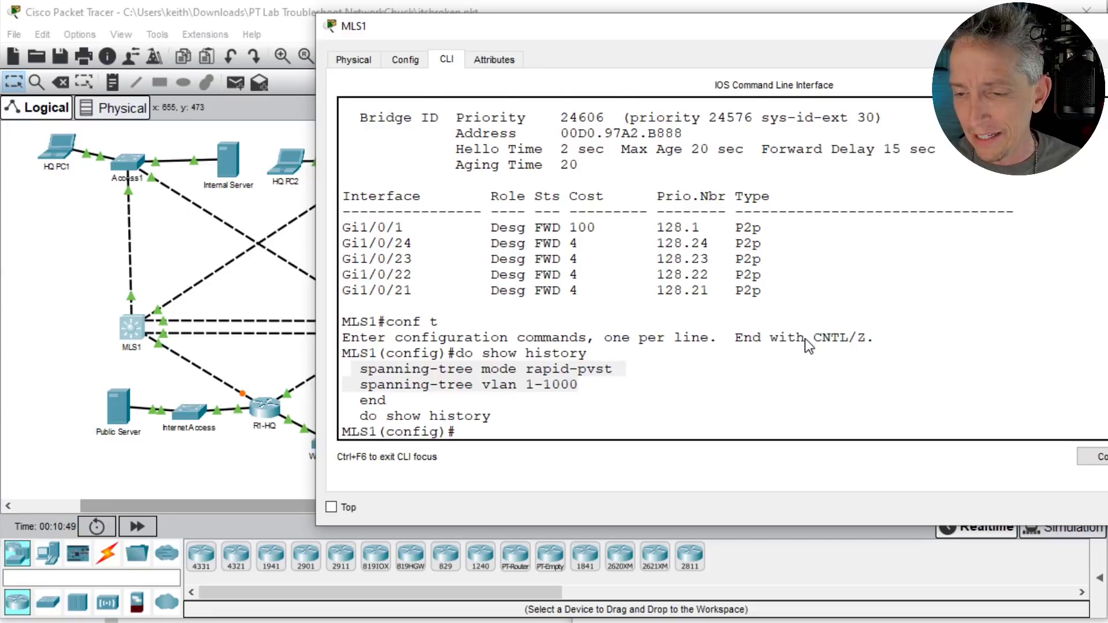
click(805, 339)
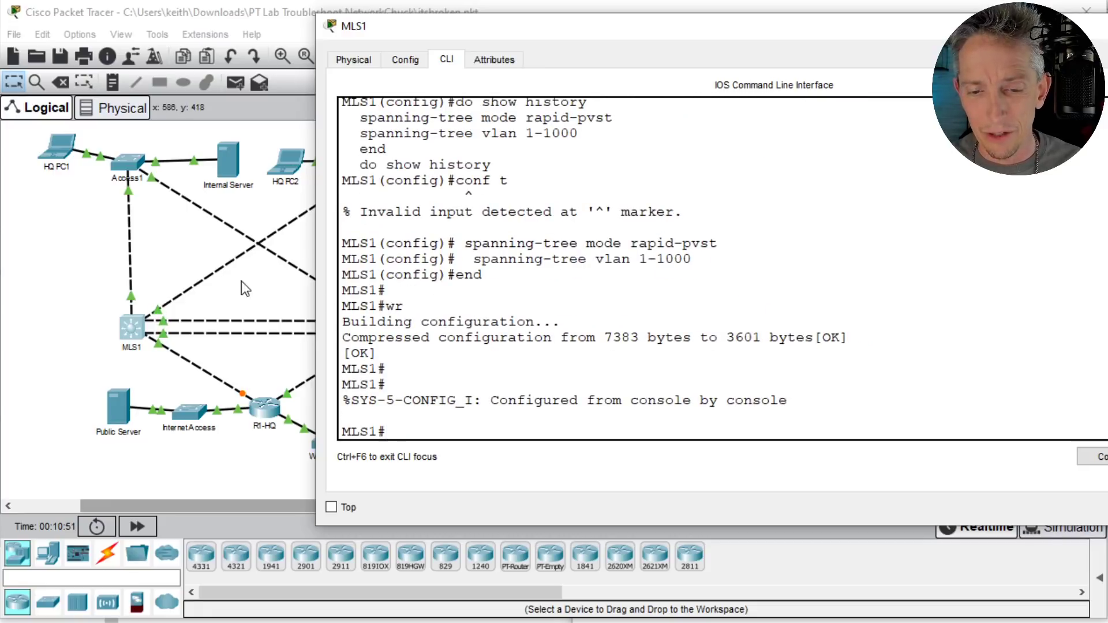
Step: Run the copied spanning-tree script on Access2 to enable rapid-pvst for VLANs 1-1000
click(277, 254)
click(385, 167)
right_click(645, 289)
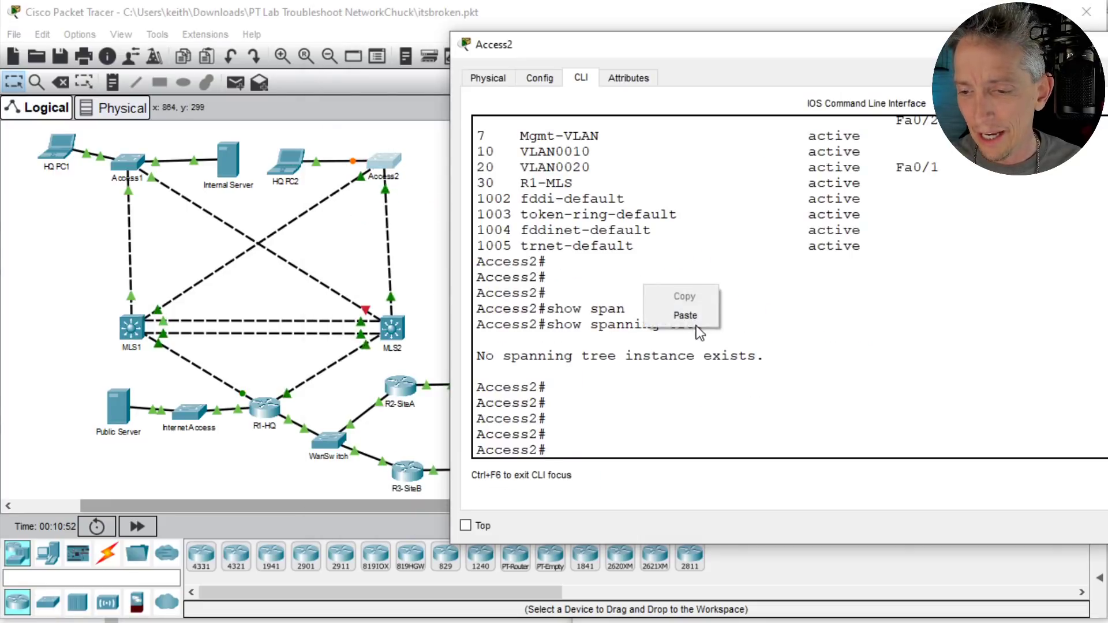
click(680, 308)
Step: Run the copied spanning-tree script on MLS2 to enable rapid-pvst for VLANs 1-1000 and save the configuration
click(347, 288)
click(390, 328)
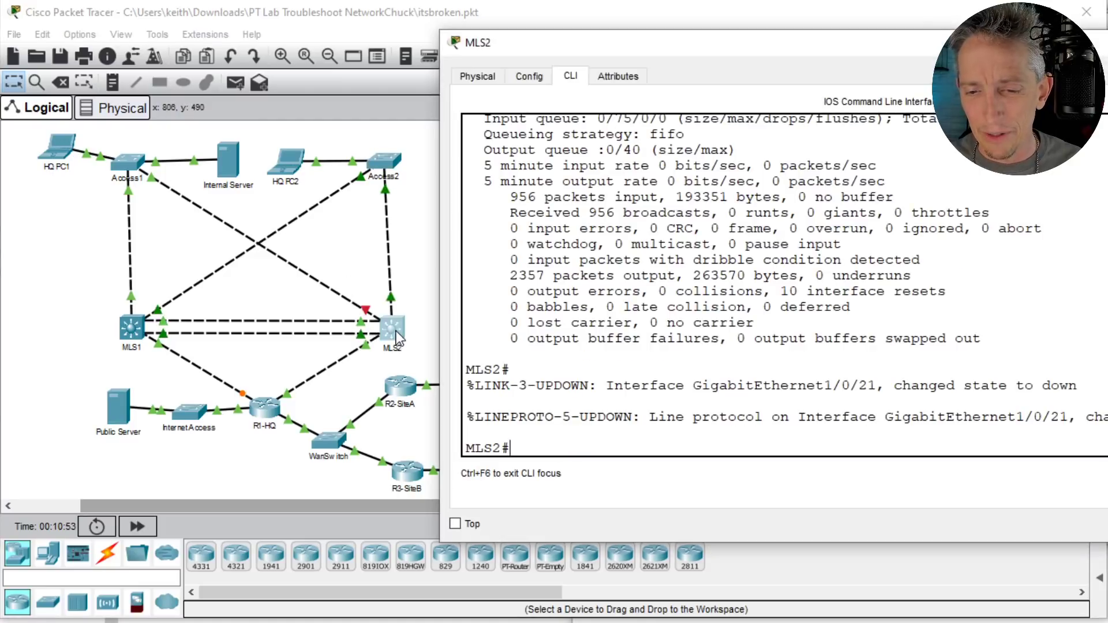
right_click(771, 369)
click(785, 404)
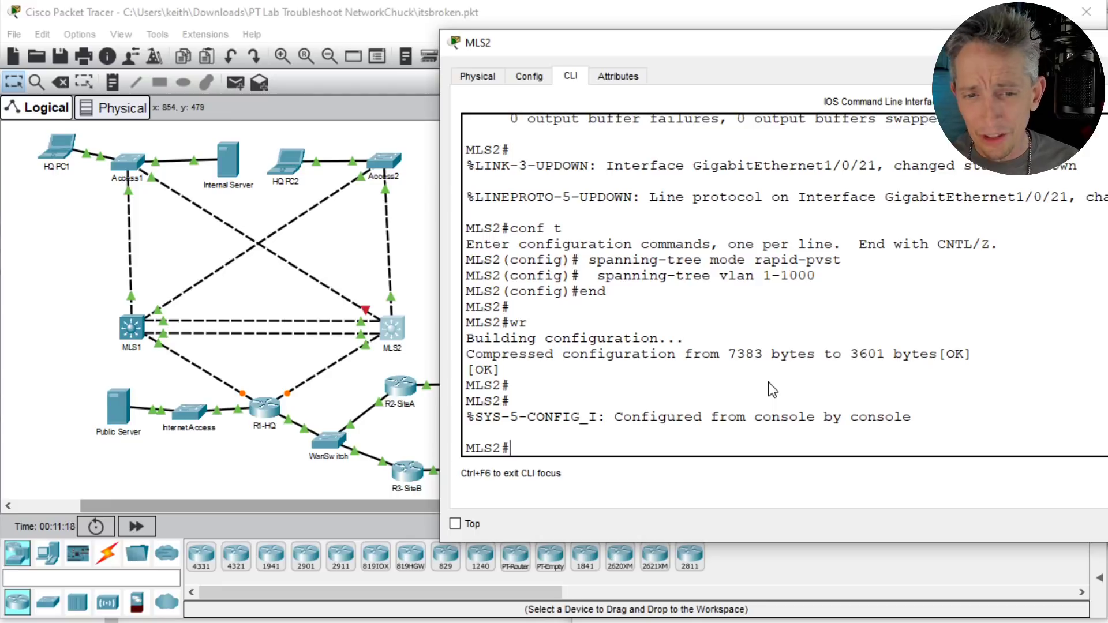
Step: Examine Access1's BPDU Guard console messages and check the port labels on its link to MLS2 in the topology
click(127, 167)
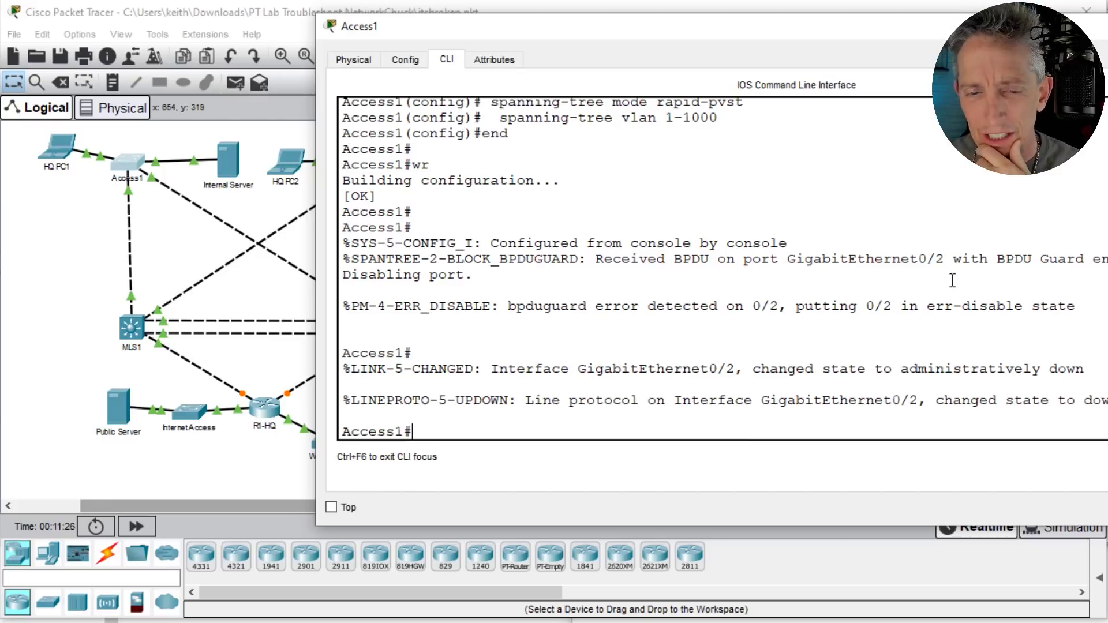
click(207, 232)
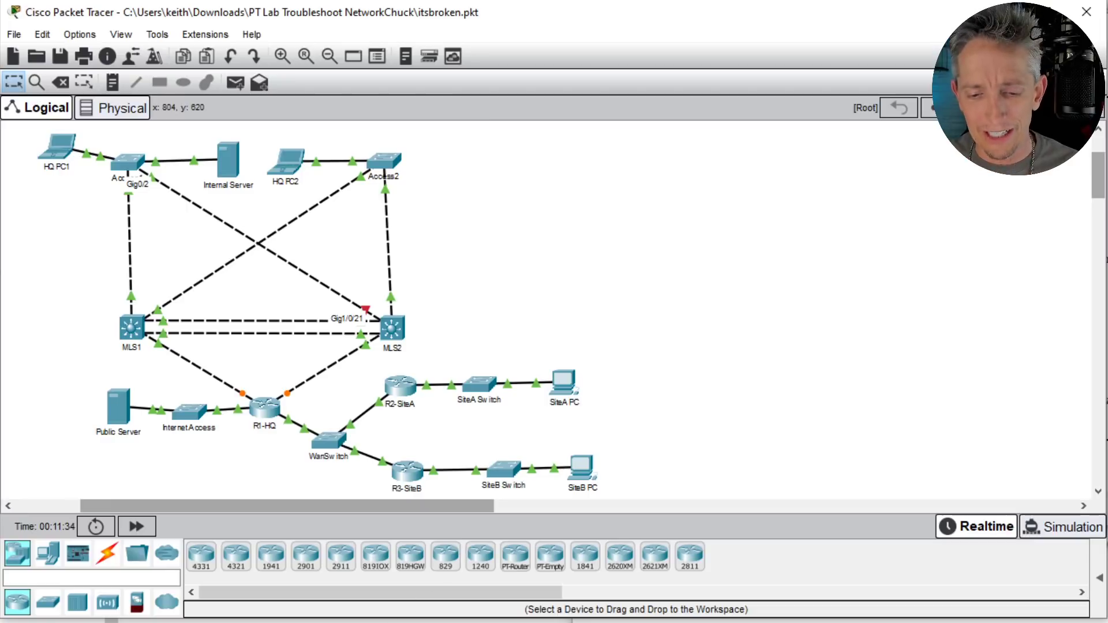
click(132, 164)
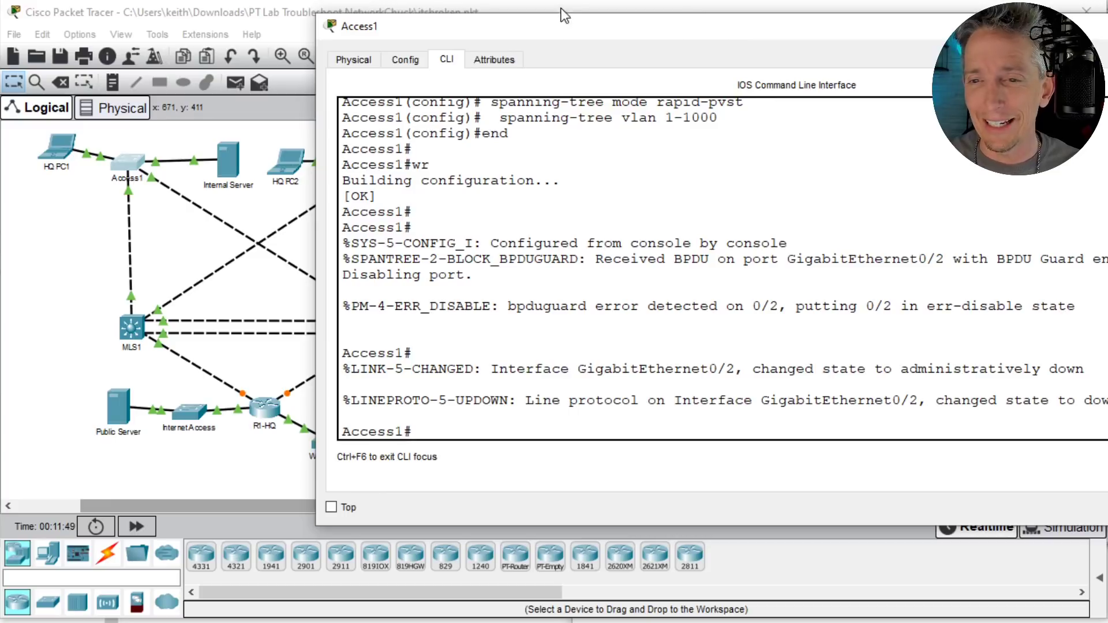
Step: Reposition and enlarge the Access1 window so more of its command line is visible
drag(560, 18, 559, 0)
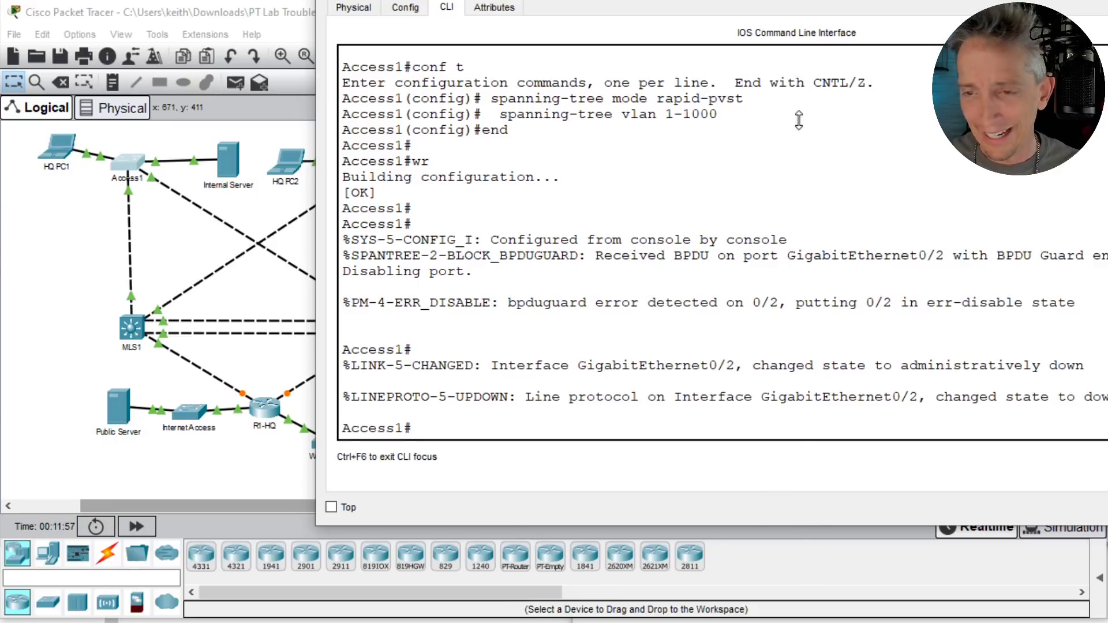
drag(686, 0, 682, 10)
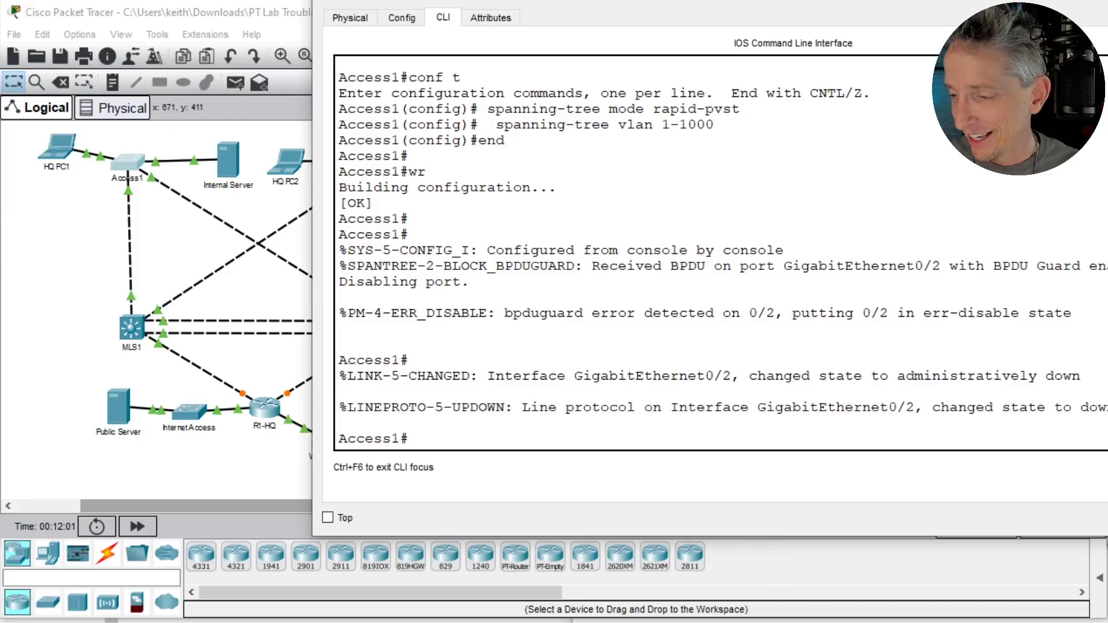
drag(1107, 346, 1057, 346)
drag(1107, 537, 1089, 604)
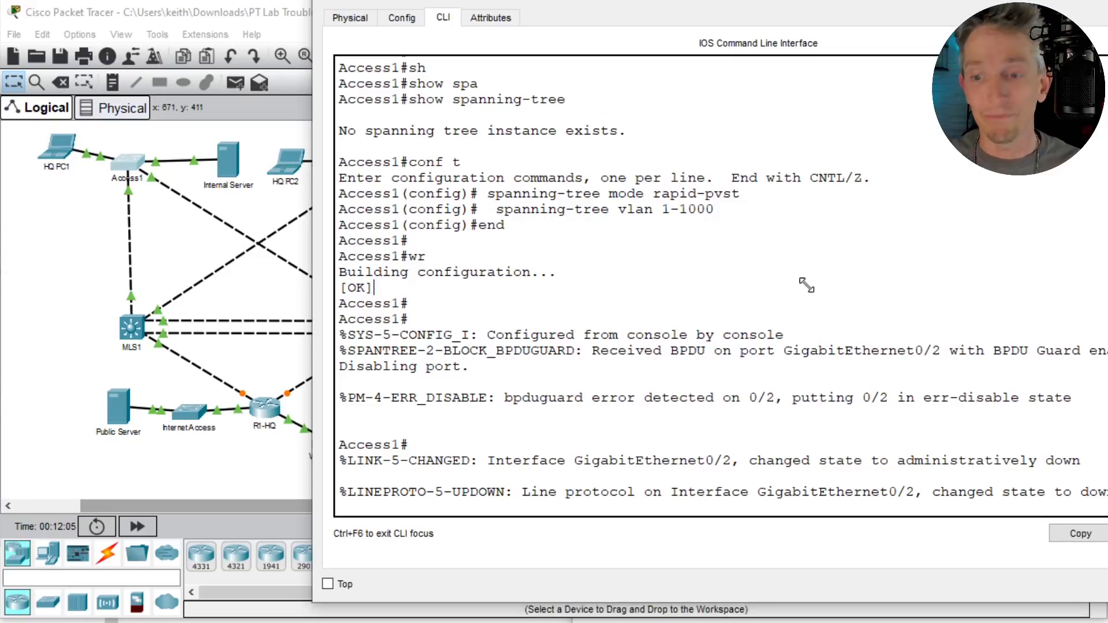
Step: Run show int status on Access1, page to the end and highlight the Gig0/2 row
key(Return)
key(Return)
key(Return)
key(Return)
key(Return)
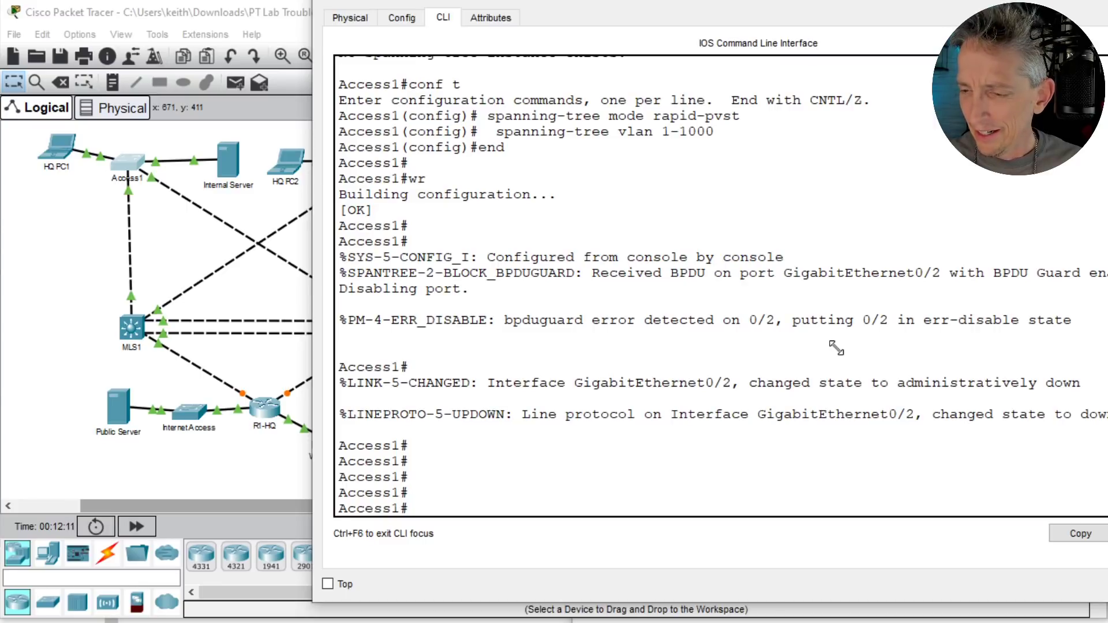
text(show)
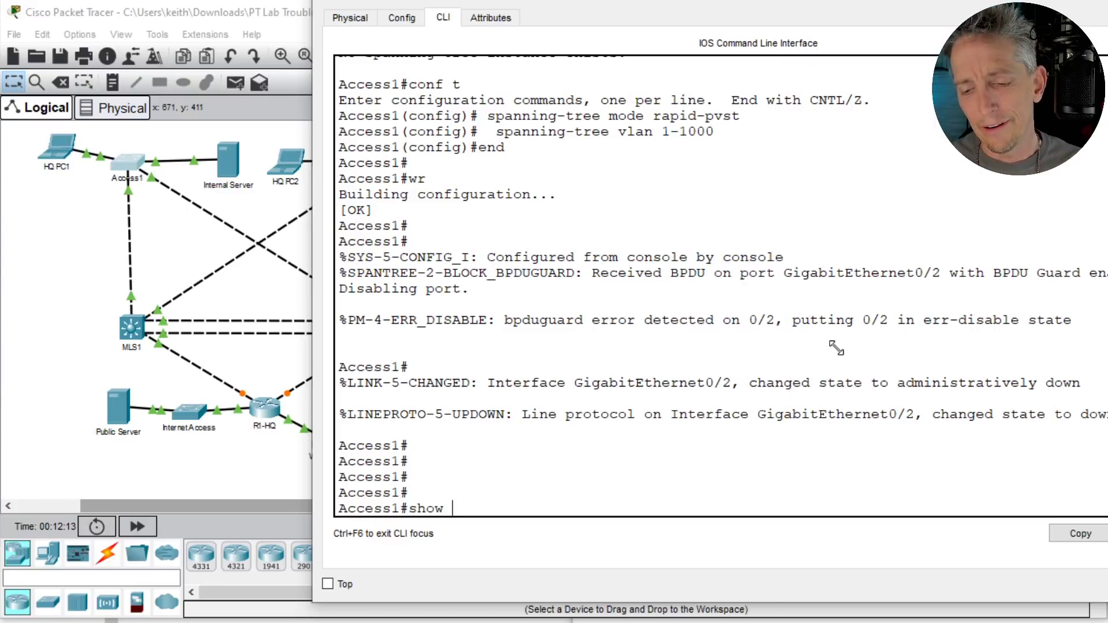
text( int status)
key(Return)
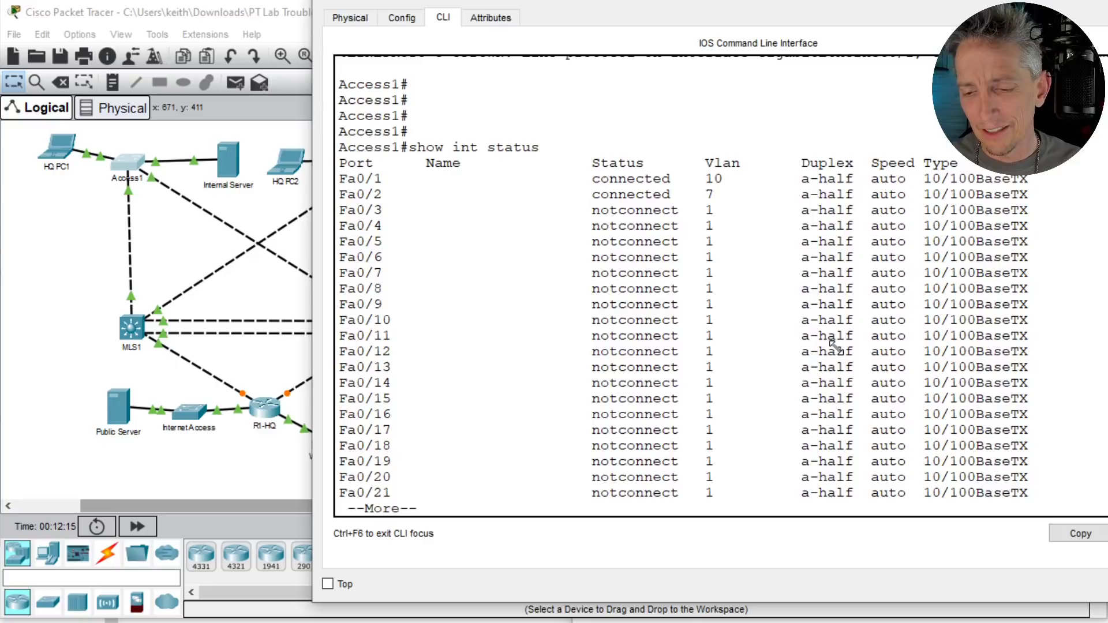
key(space)
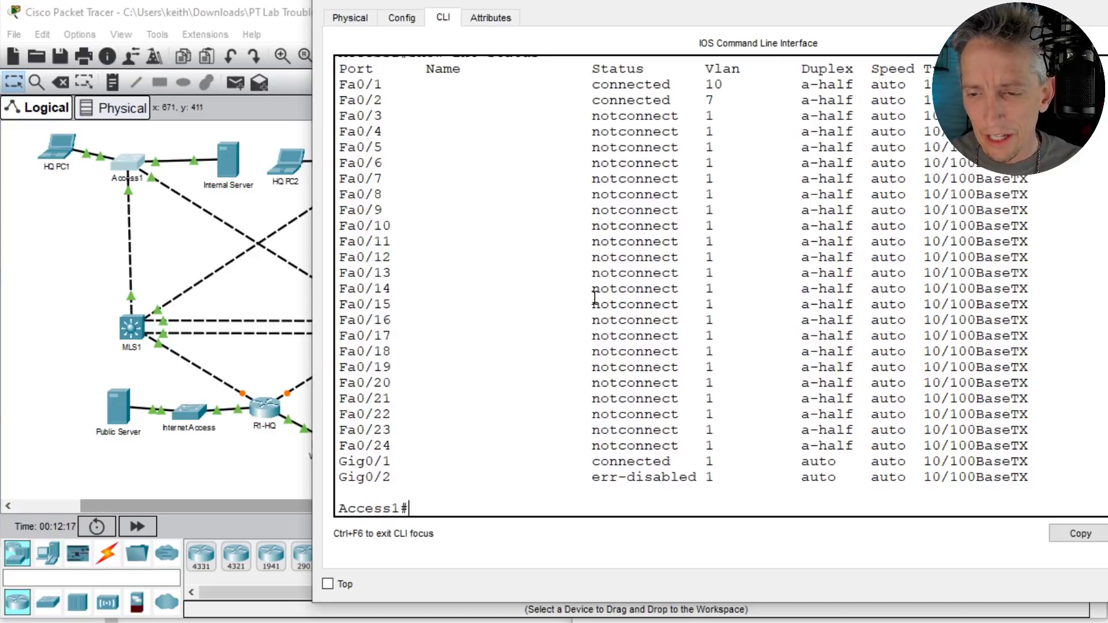
triple_click(646, 480)
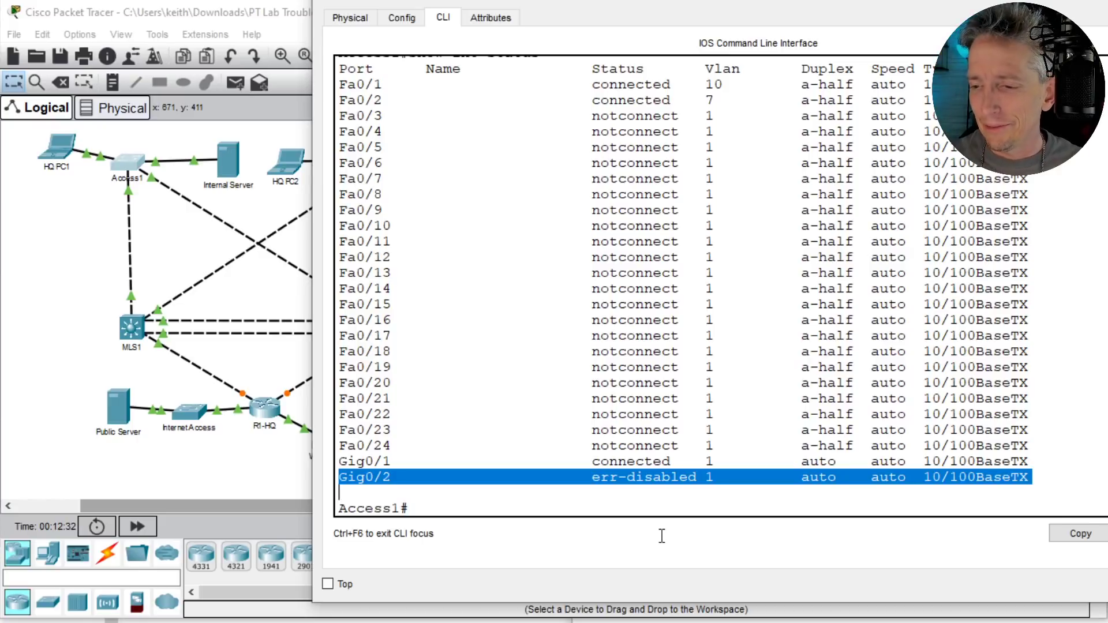
Step: Check which options the show interfaces status command accepts on Access1, then clear the command line
text(show er)
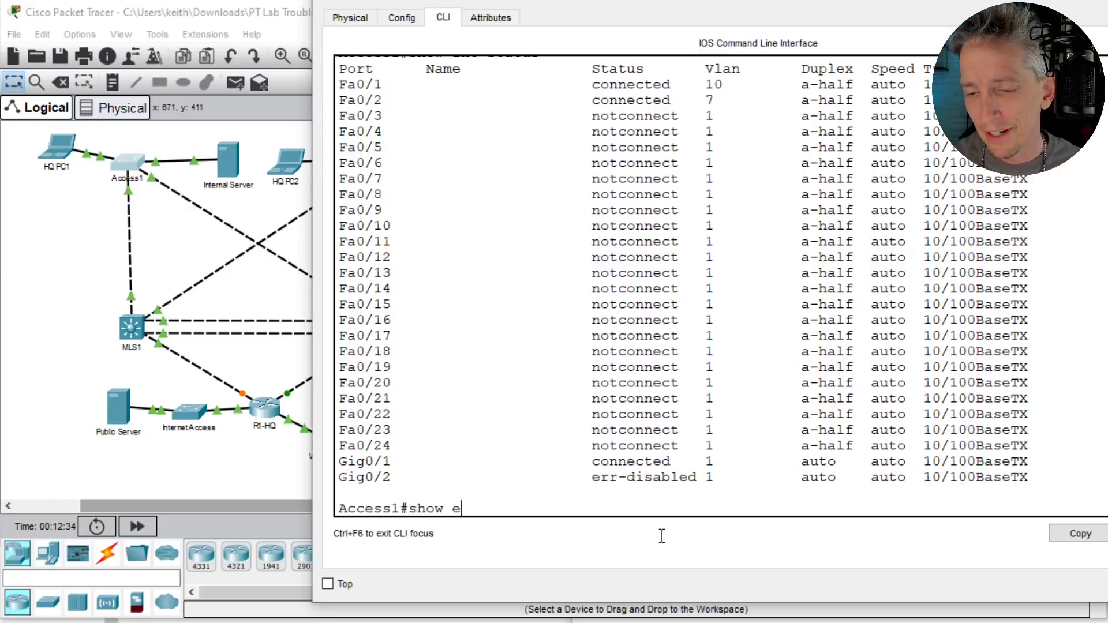
key(BackSpace)
key(BackSpace)
text(stat)
key(Tab)
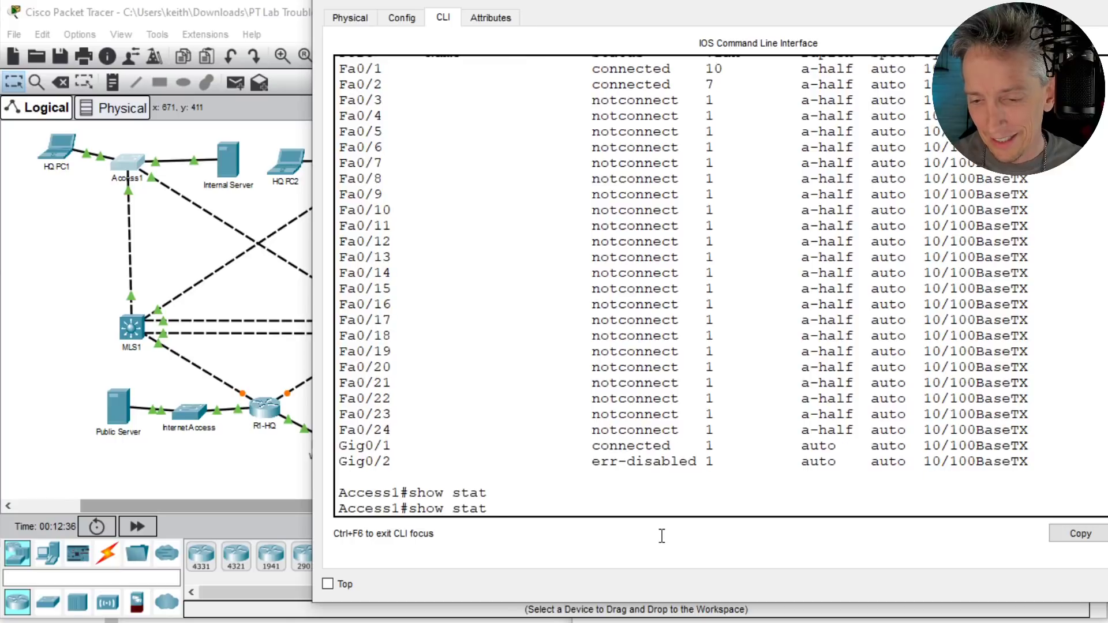
key(BackSpace)
key(BackSpace)
key(BackSpace)
key(BackSpace)
text(in)
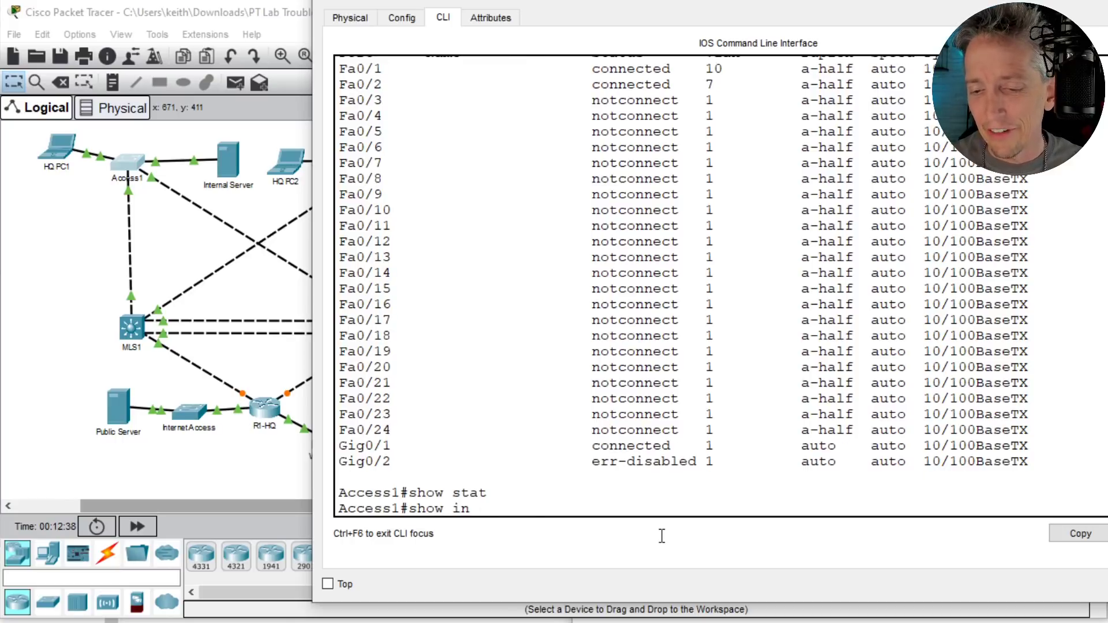
text(t)
key(Tab)
text(st)
key(Tab)
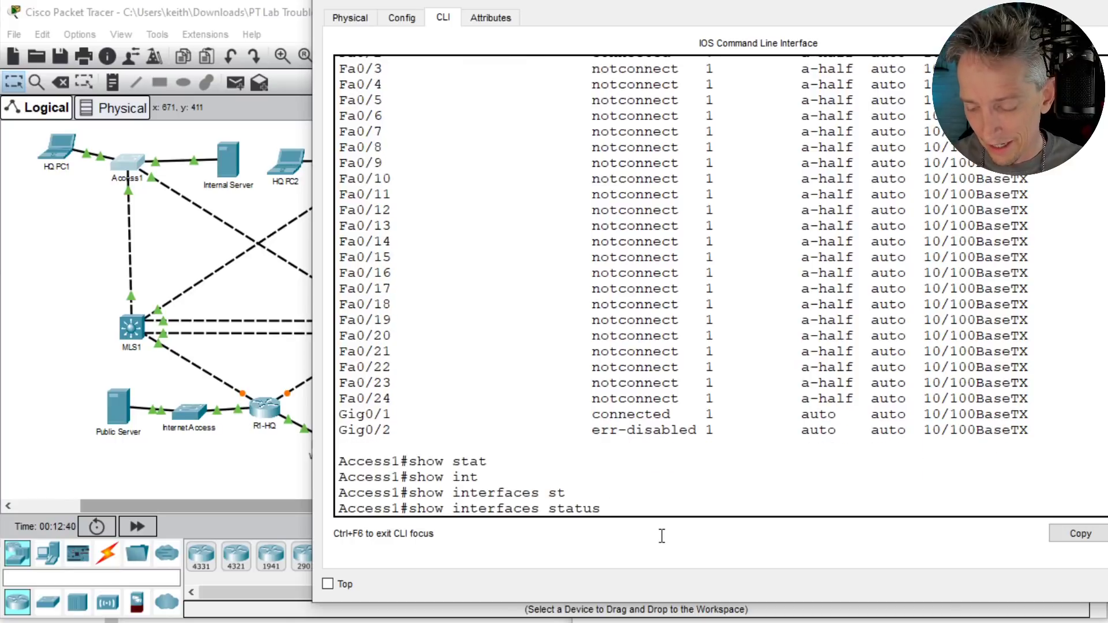
text(?)
key(BackSpace)
key(BackSpace)
key(BackSpace)
key(BackSpace)
key(BackSpace)
key(BackSpace)
key(BackSpace)
key(BackSpace)
key(BackSpace)
key(BackSpace)
key(BackSpace)
key(BackSpace)
key(BackSpace)
key(BackSpace)
key(BackSpace)
key(BackSpace)
key(BackSpace)
key(BackSpace)
key(BackSpace)
key(BackSpace)
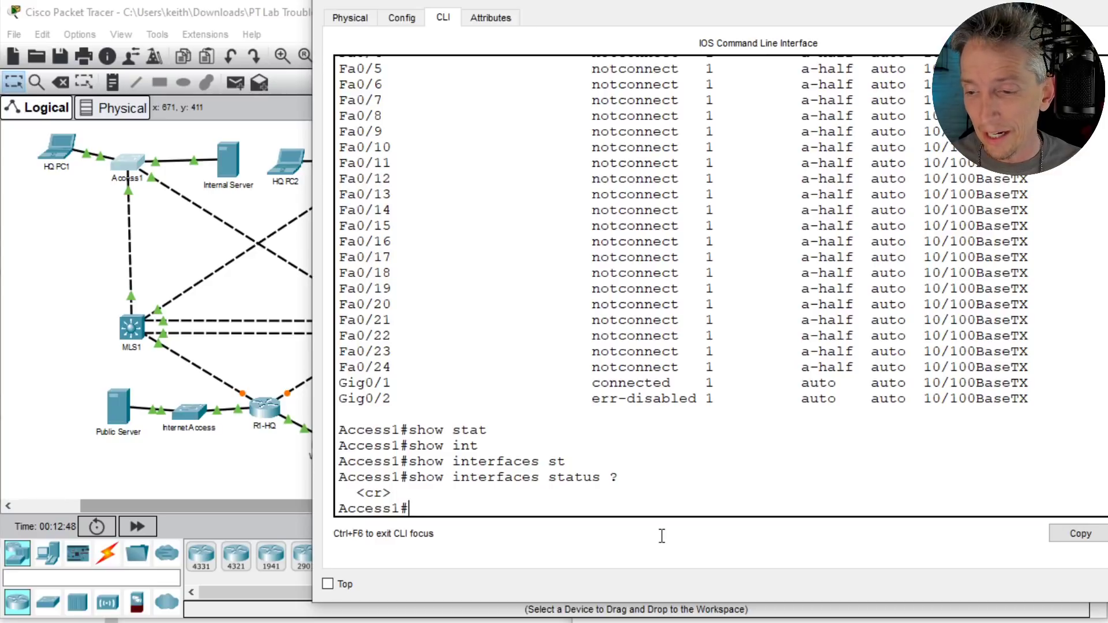
Step: Run show run | begin bpdu on Access1 to look for the BPDU Guard lines in the running configuration
text(show run)
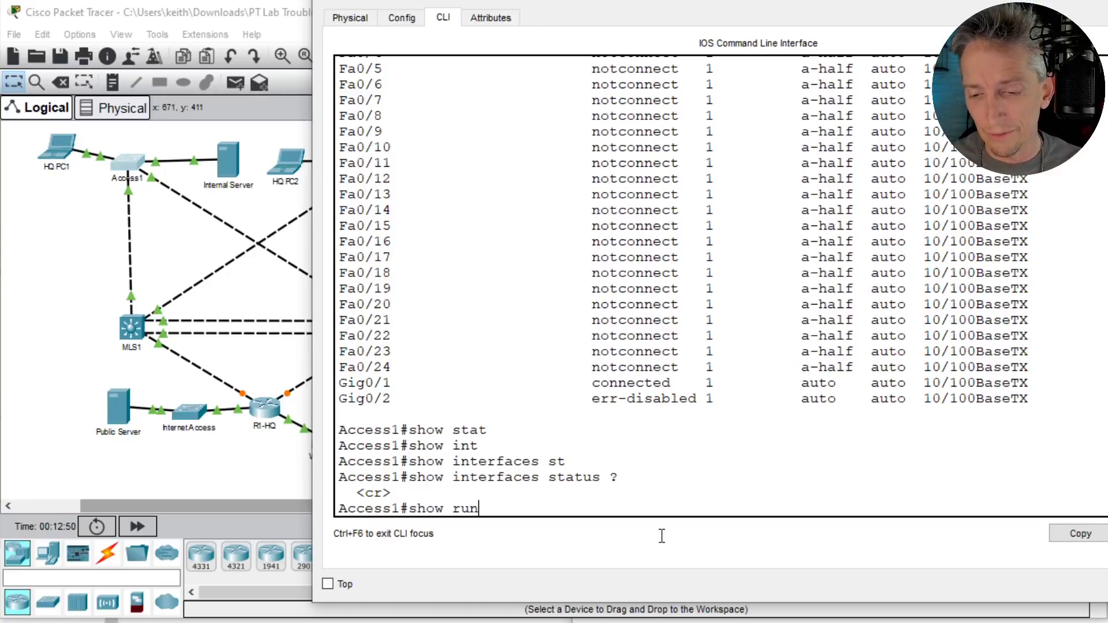
text( | begin bpdu)
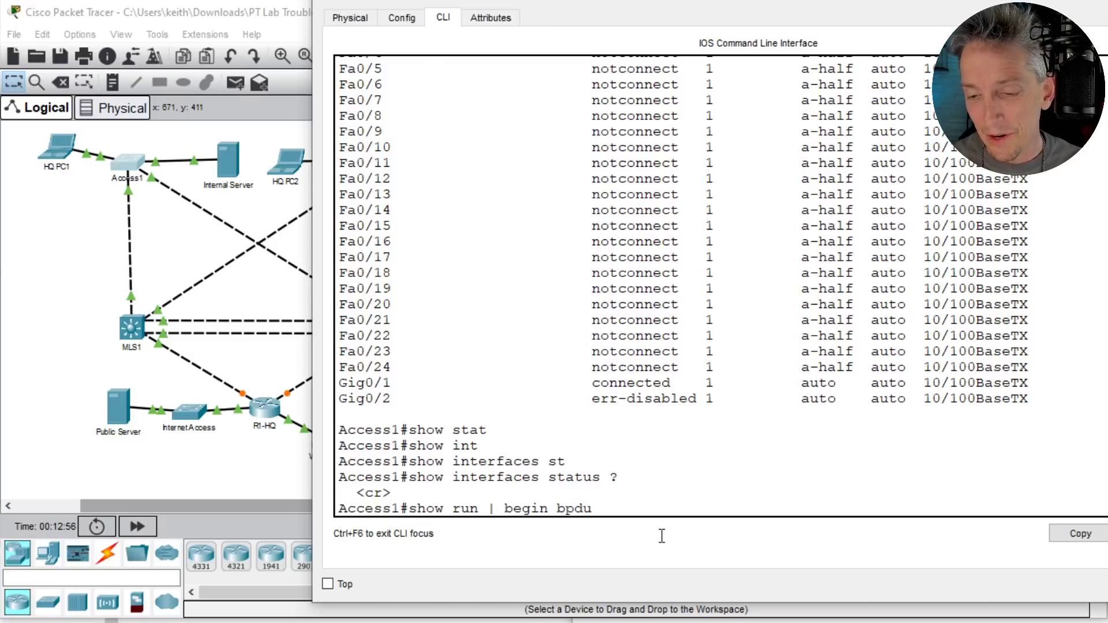
key(Return)
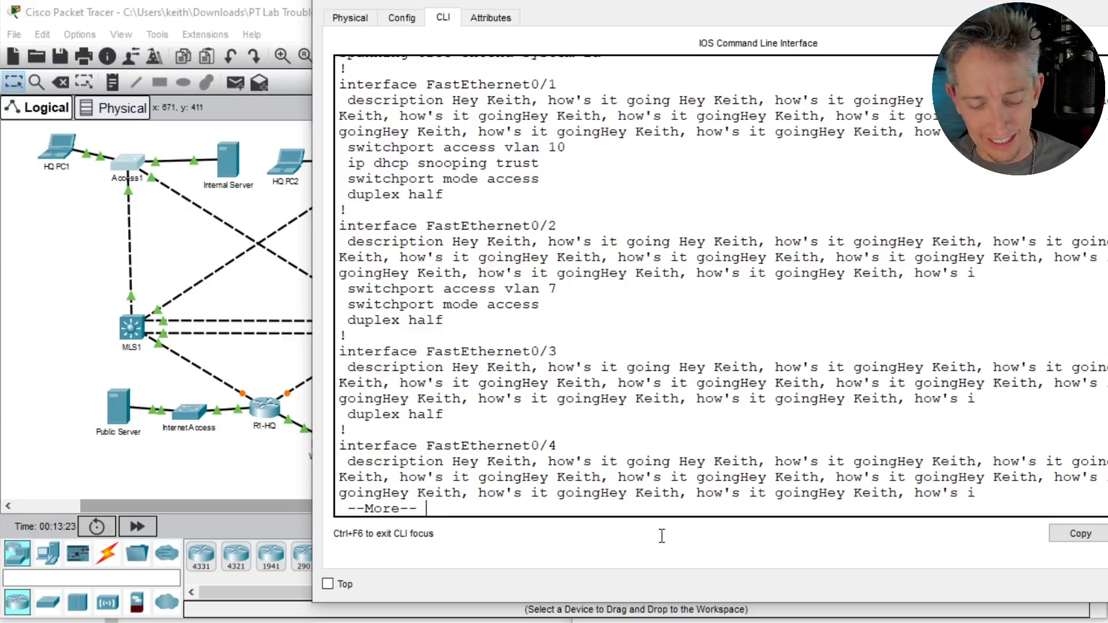
Step: Quit the listing and rerun show run with an exclude filter on the first name repeated in the interface descriptions, paging through the spanning-tree lines
text(qshow run | begin bpdu)
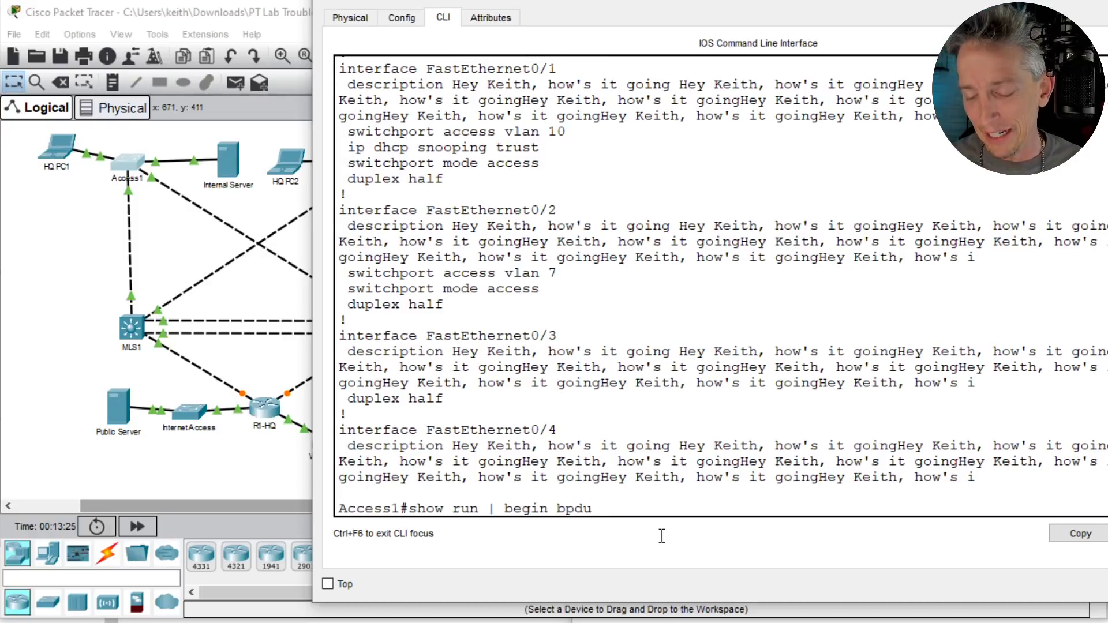
key(BackSpace)
key(BackSpace)
key(BackSpace)
key(BackSpace)
key(BackSpace)
key(BackSpace)
key(BackSpace)
key(BackSpace)
key(BackSpace)
key(BackSpace)
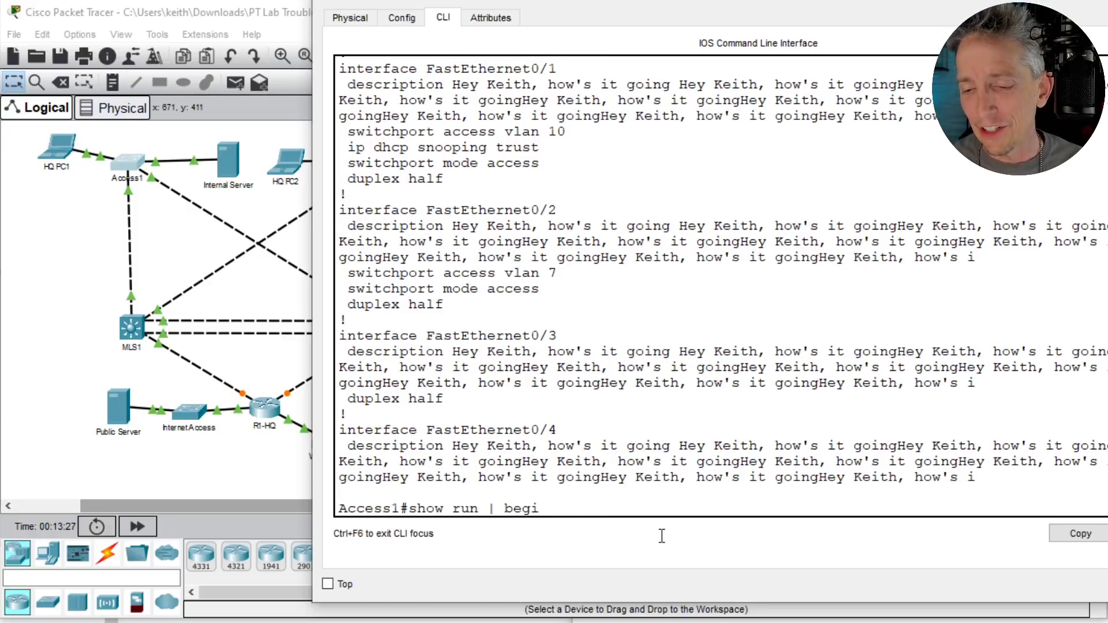
text(exc)
key(Tab)
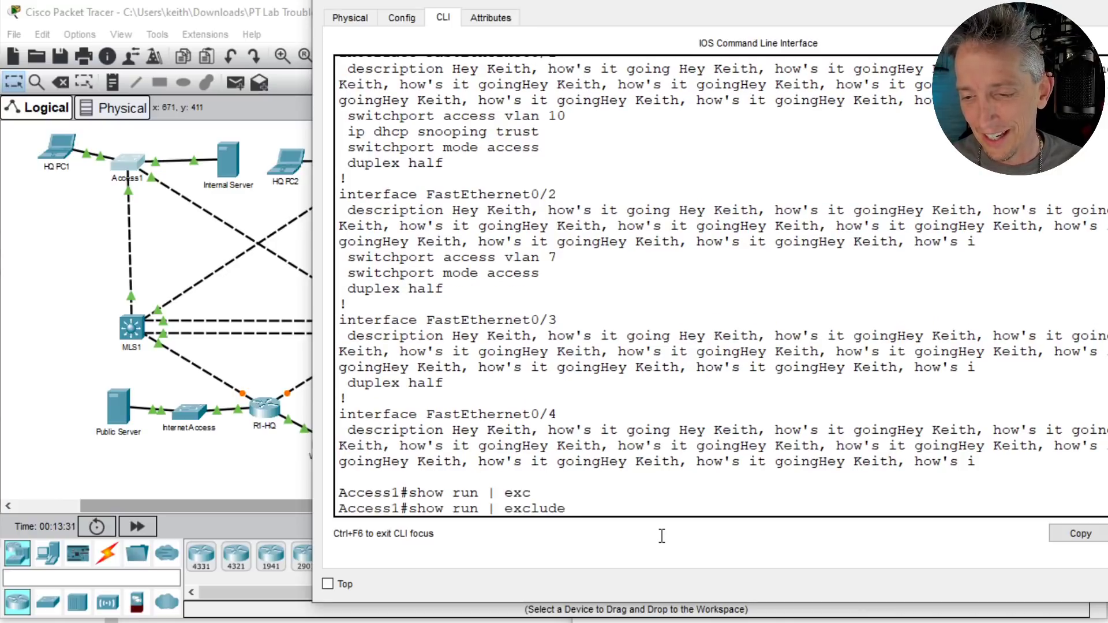
text(Keith)
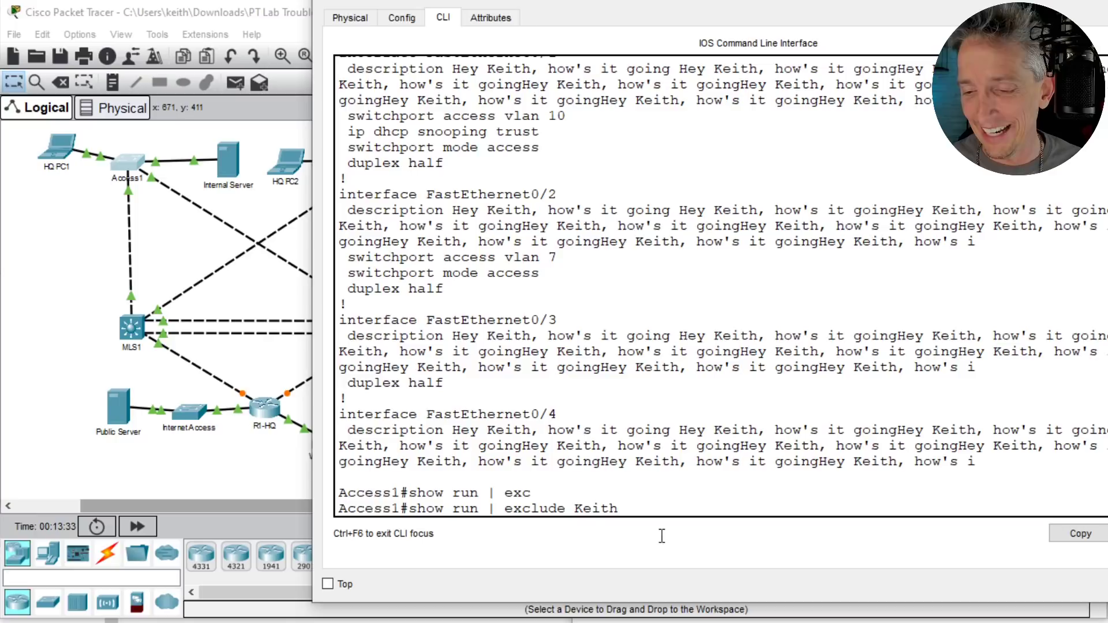
key(Return)
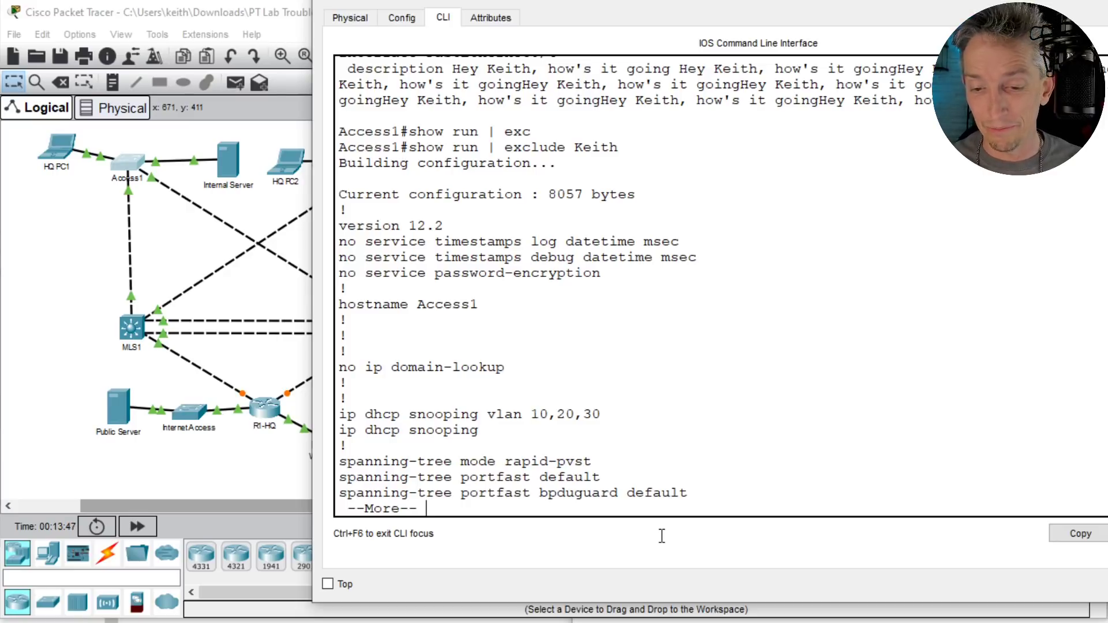
key(Return)
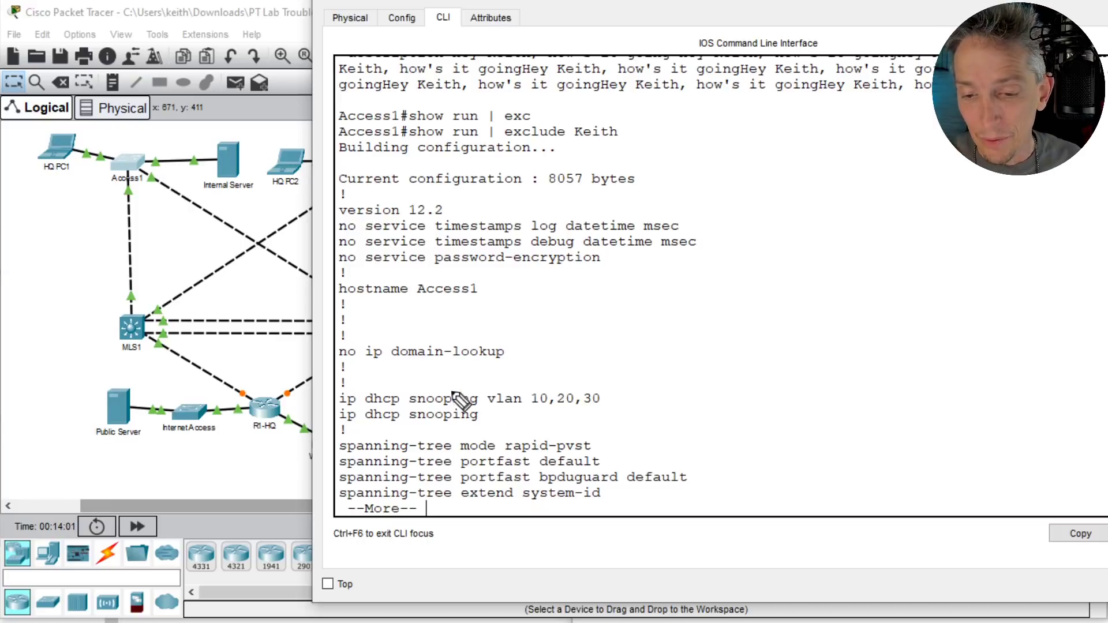
mouse_move(449, 388)
mouse_down()
mouse_move(326, 427)
mouse_move(536, 424)
mouse_move(415, 383)
mouse_up()
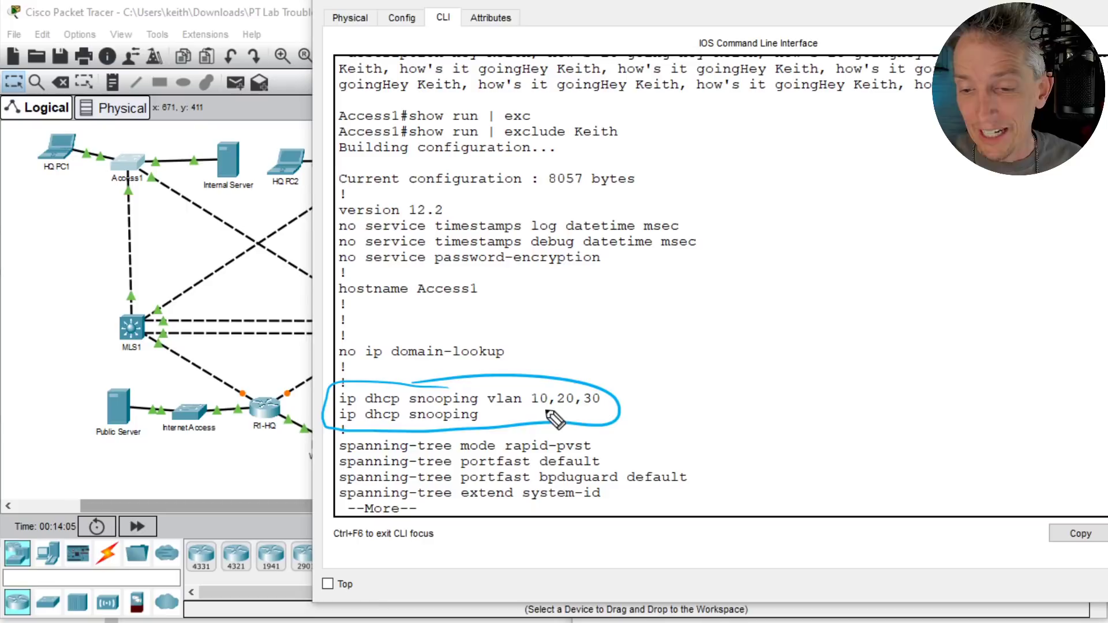
drag(537, 411, 598, 413)
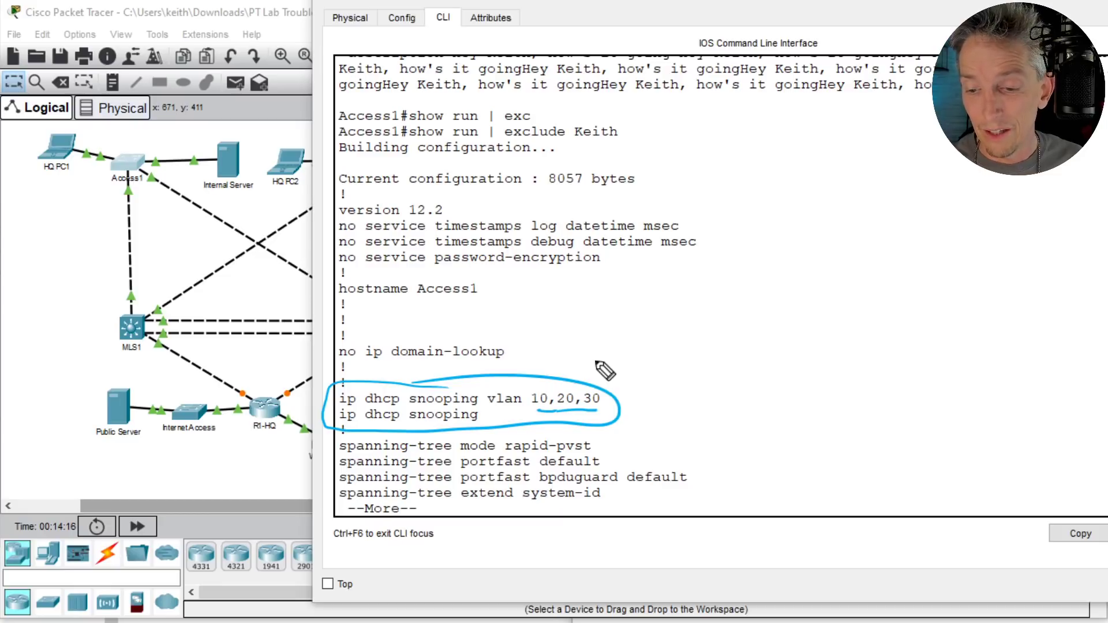
drag(571, 344, 557, 372)
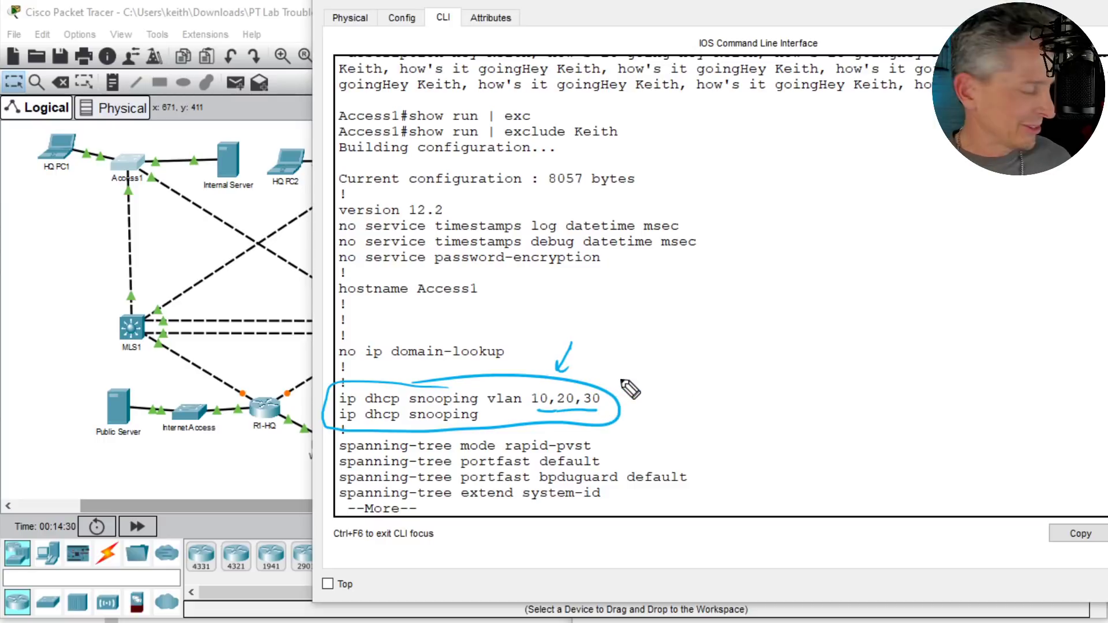
key(Escape)
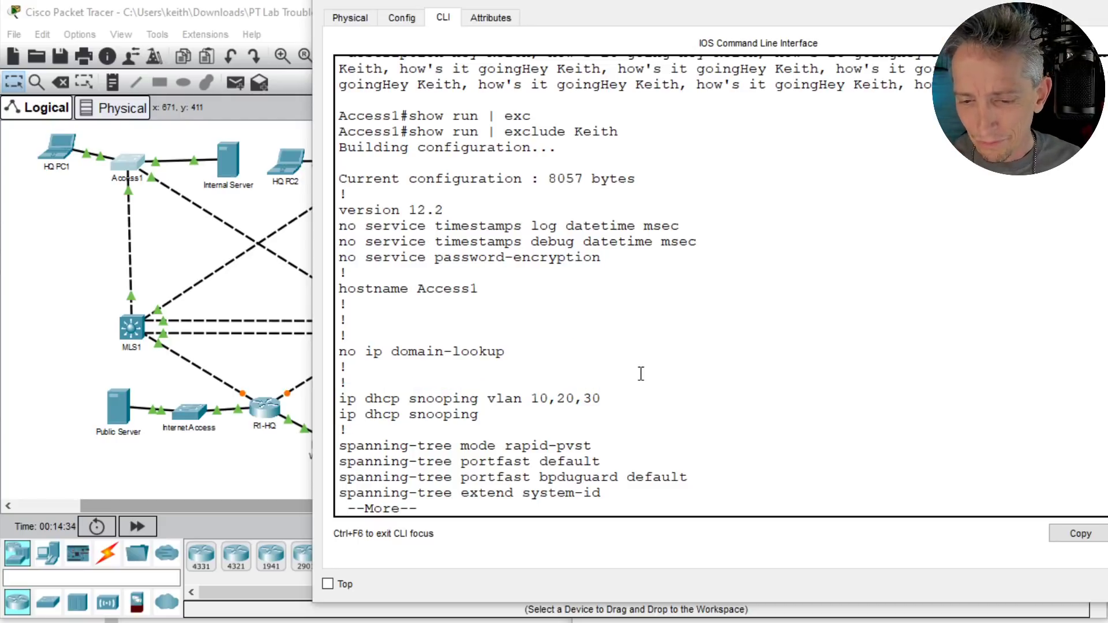
Step: Quit the listing, enter global configuration on Access1 and run no spanning-tree portfast bpduguard default, reusing the command text from the output
click(641, 374)
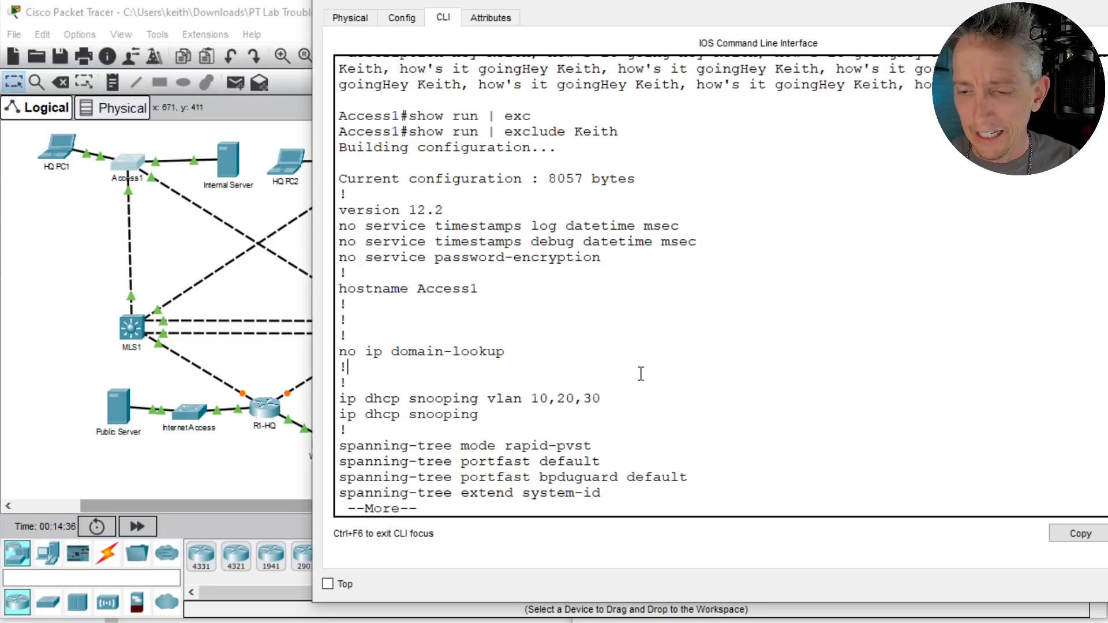
text(qconf t)
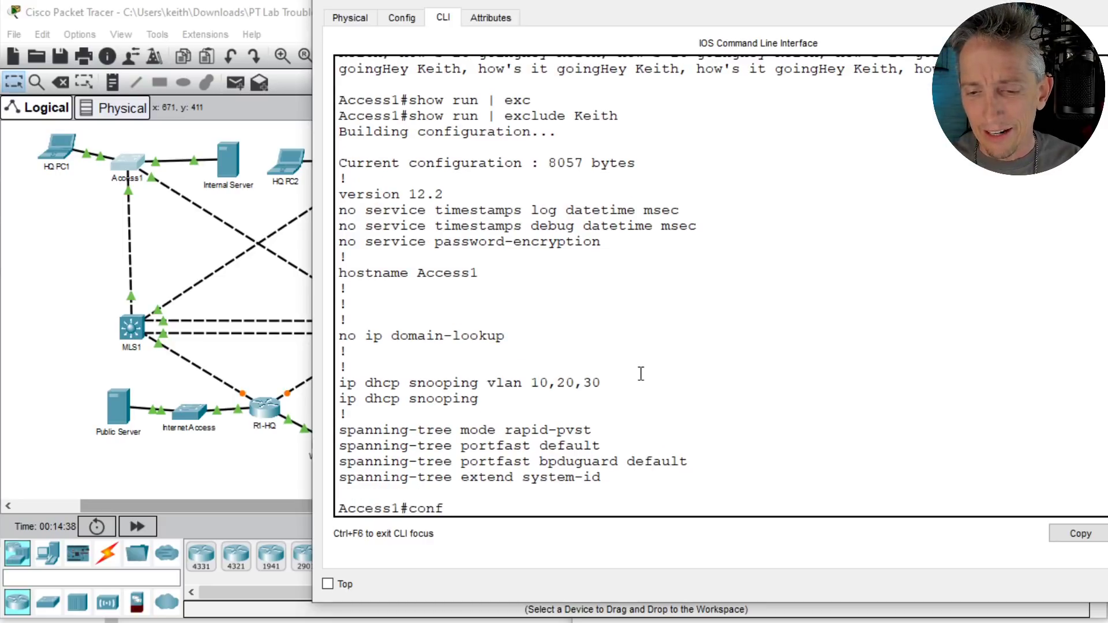
key(Return)
text(no)
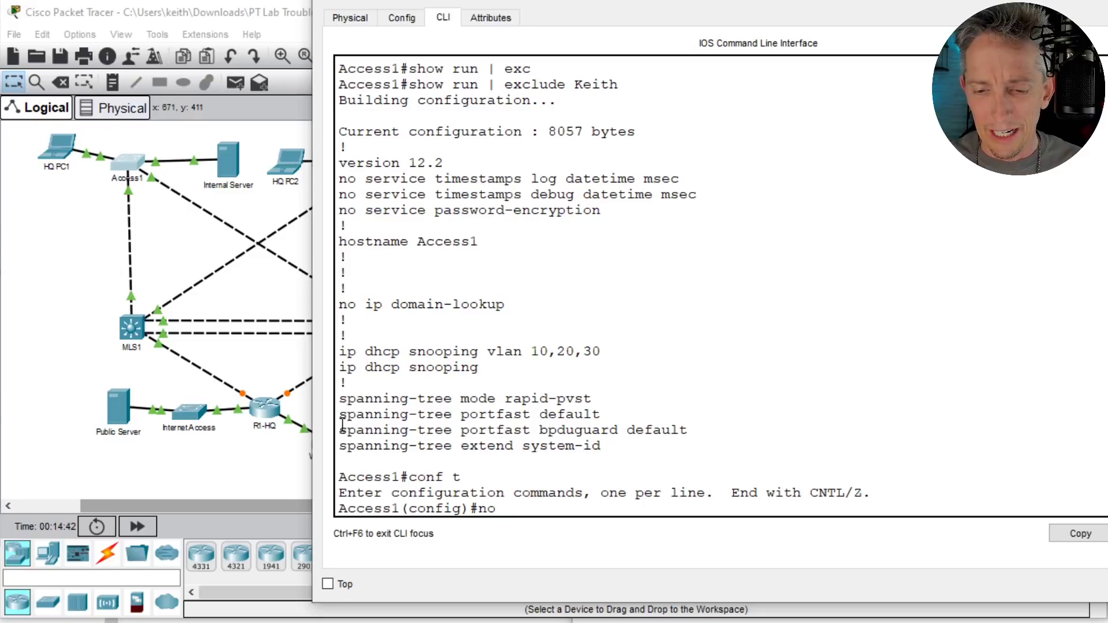
drag(340, 433, 693, 432)
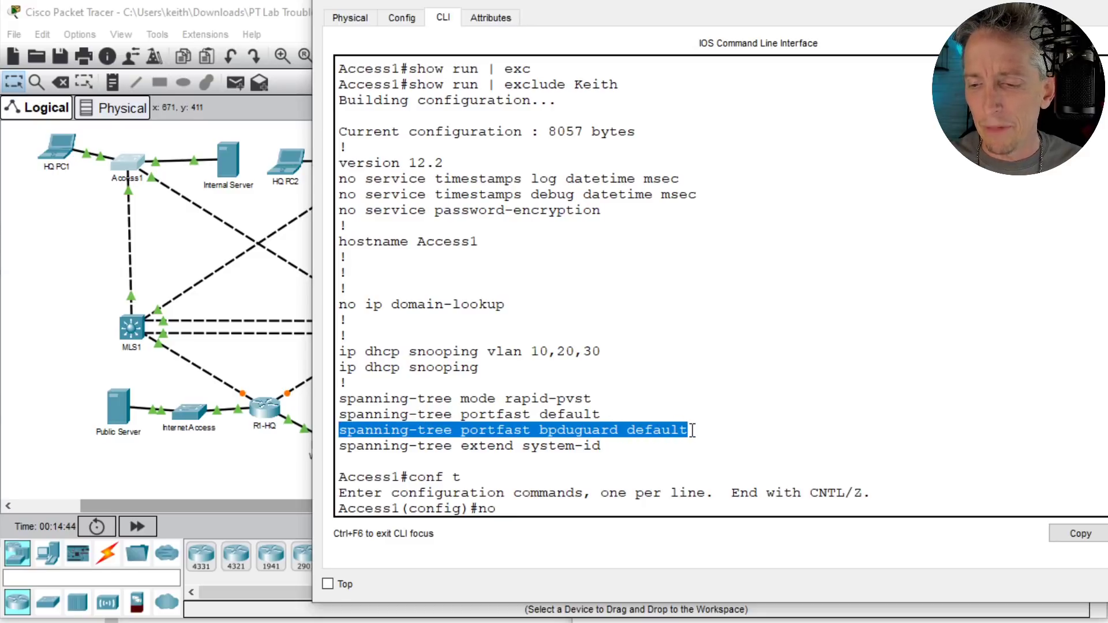
right_click(647, 430)
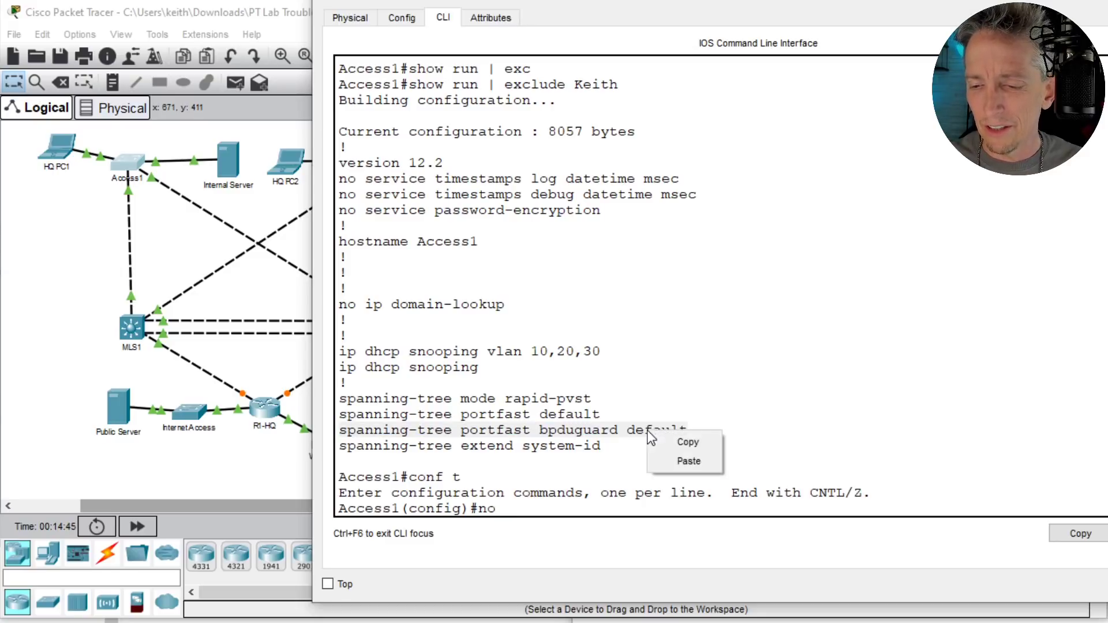
click(688, 442)
right_click(653, 339)
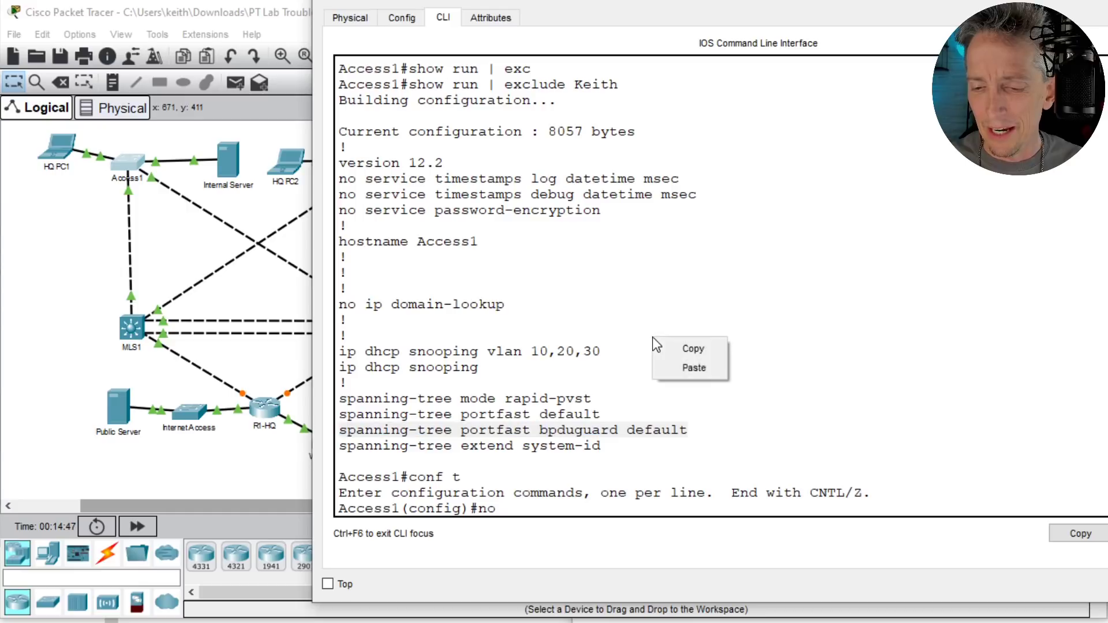
click(698, 370)
key(Return)
key(Up)
key(Up)
key(Up)
key(Down)
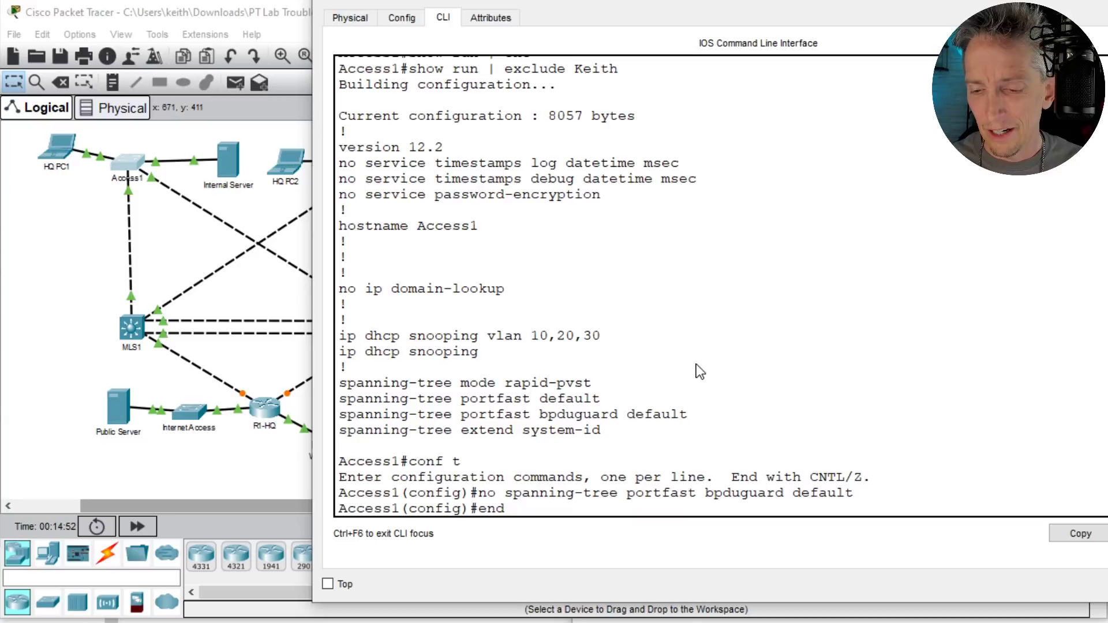
key(Down)
key(Up)
key(Up)
key(Up)
key(Down)
key(Down)
key(Down)
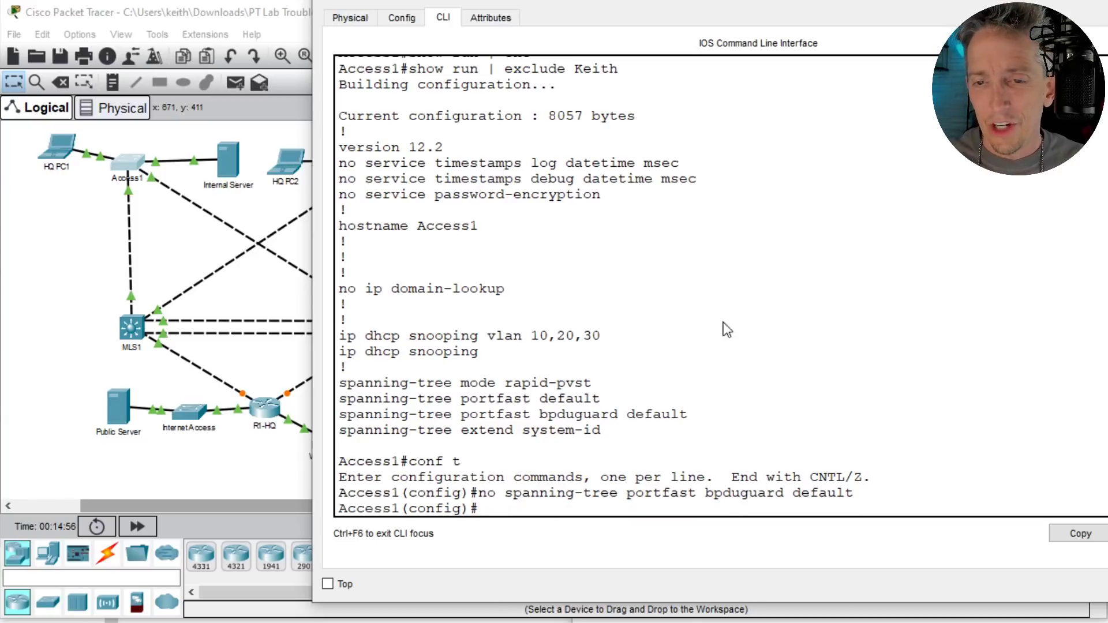
Step: Run do show run on Access1 from configuration mode, again excluding the description lines that contain the first name
text(show)
key(BackSpace)
key(BackSpace)
key(BackSpace)
key(BackSpace)
text(do show run)
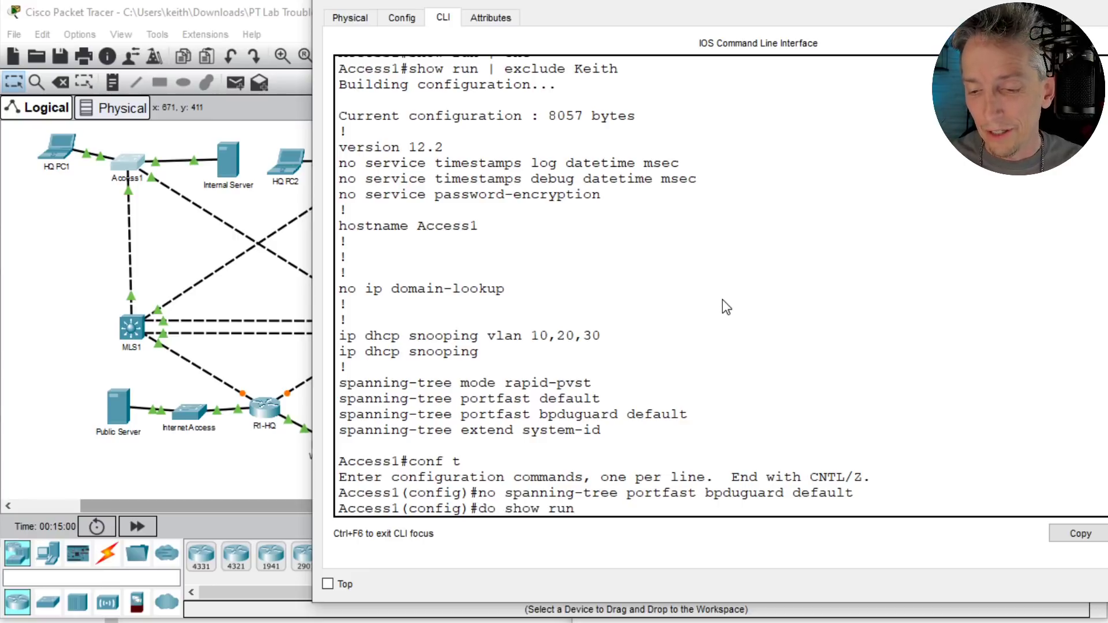
text( | ie)
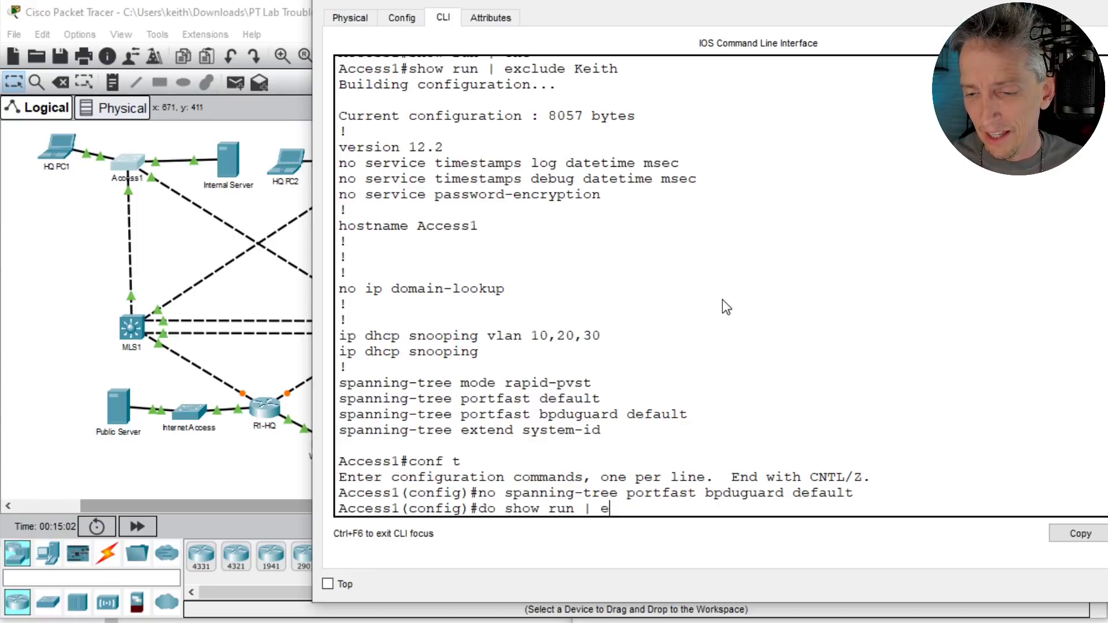
text(xclude Keith)
key(Return)
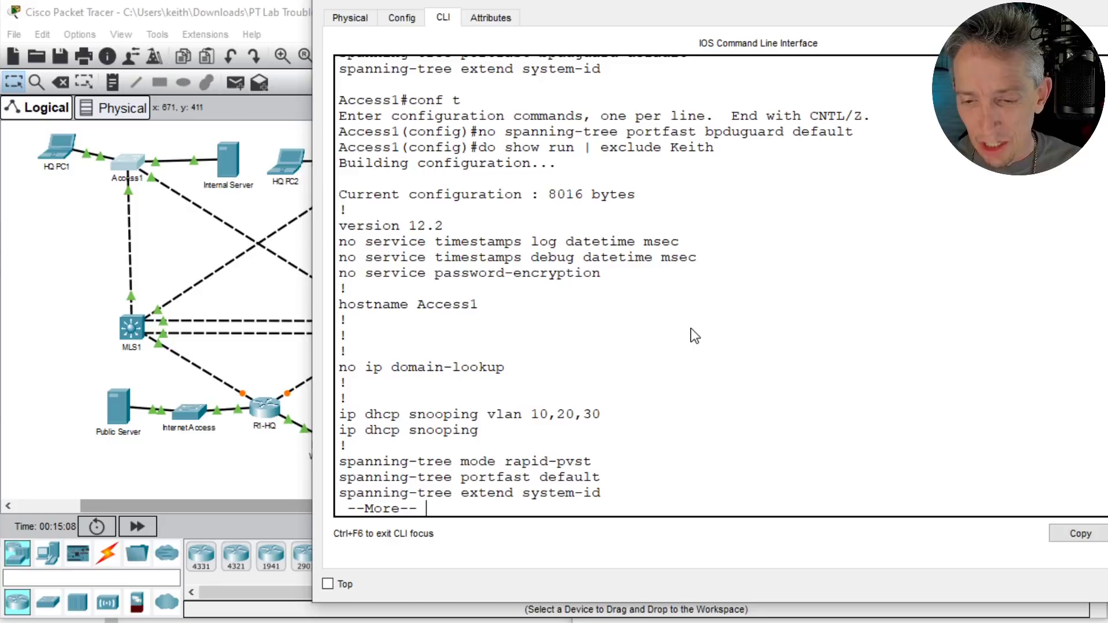
Step: Page through Access1's running configuration from the spanning-tree lines to the FastEthernet0/2 section
key(Return)
key(Return)
key(Return)
key(Return)
key(Return)
key(Return)
key(Return)
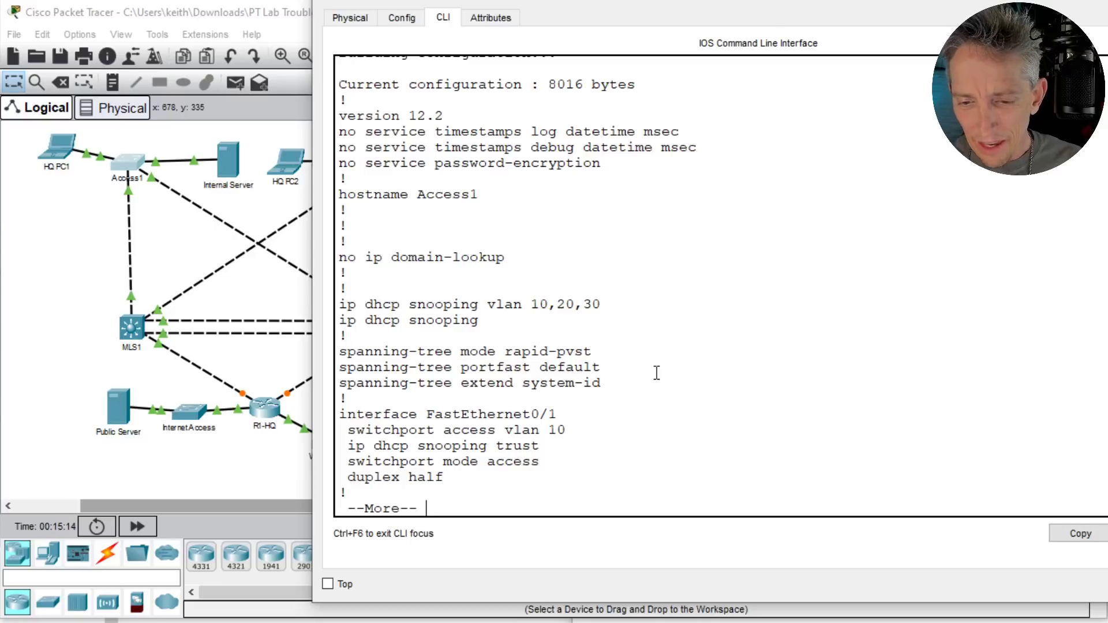
key(Return)
key(Return)
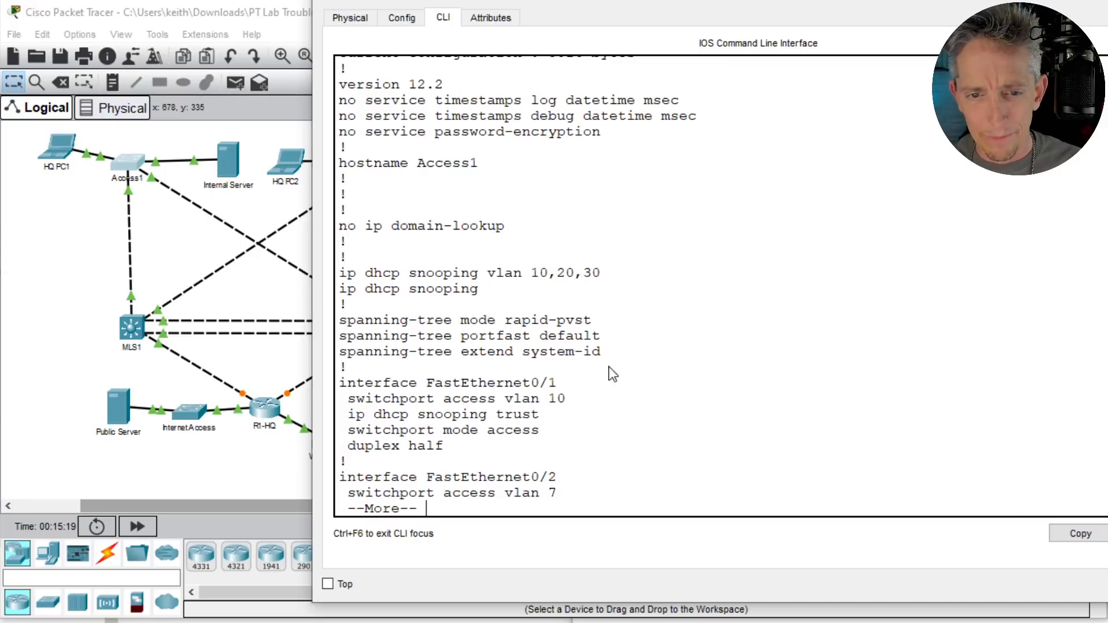
Step: Check the port labels on Access1's links to HQ PC1 and Internal Server in the topology
click(136, 255)
mouse_move(99, 159)
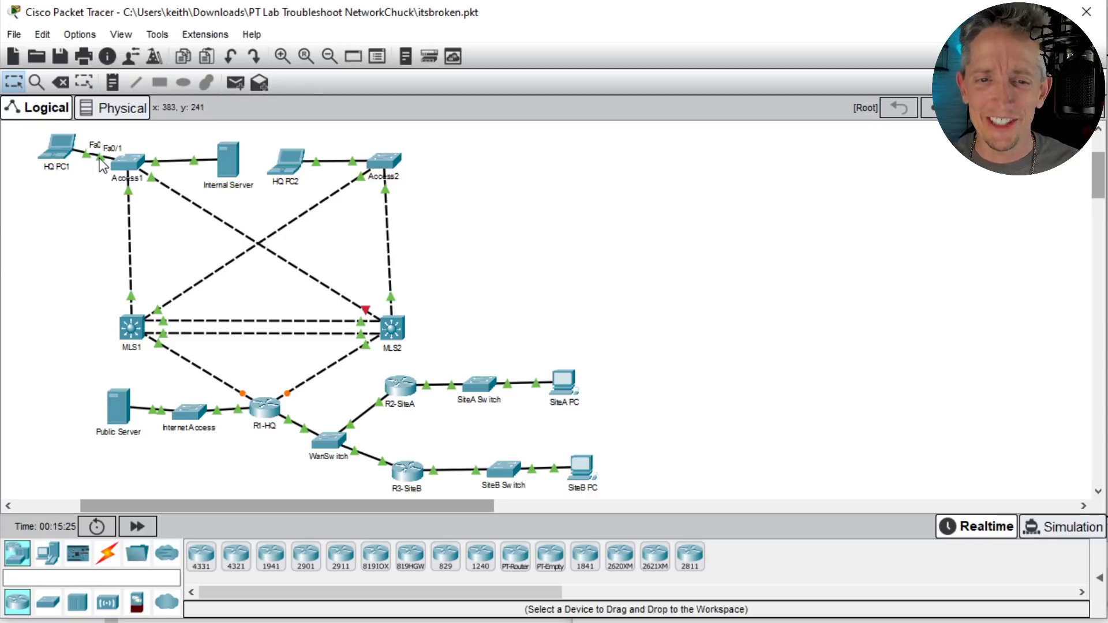
mouse_move(155, 170)
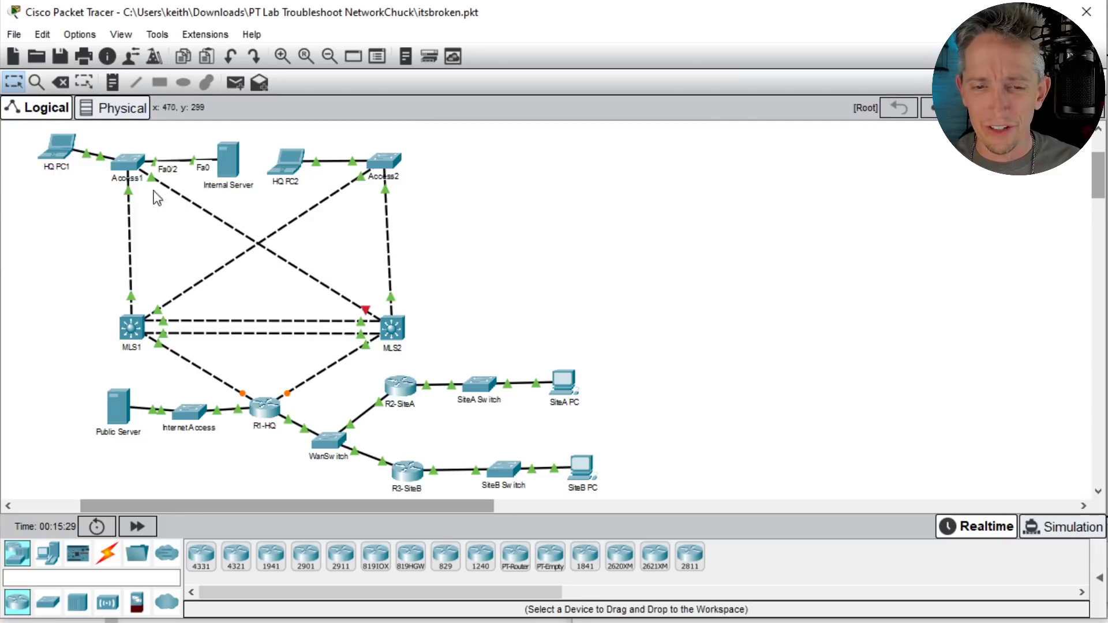
Step: Page Access1's running configuration on to the FastEthernet0/5 section, checking the access port settings, and quit the listing
click(131, 164)
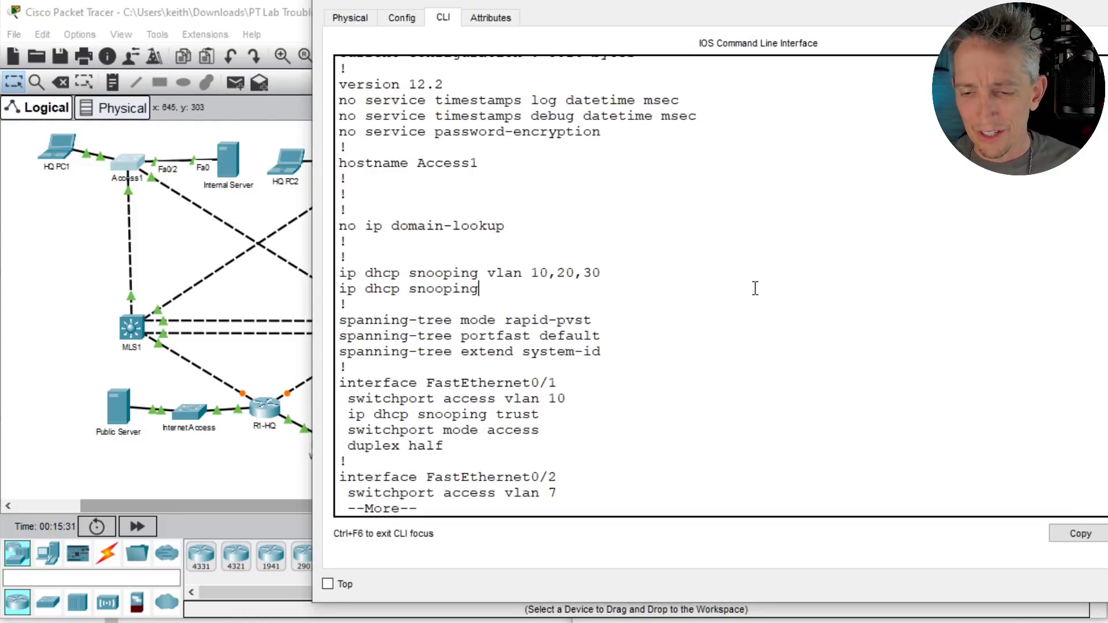
key(Return)
key(Return)
key(Return)
key(Return)
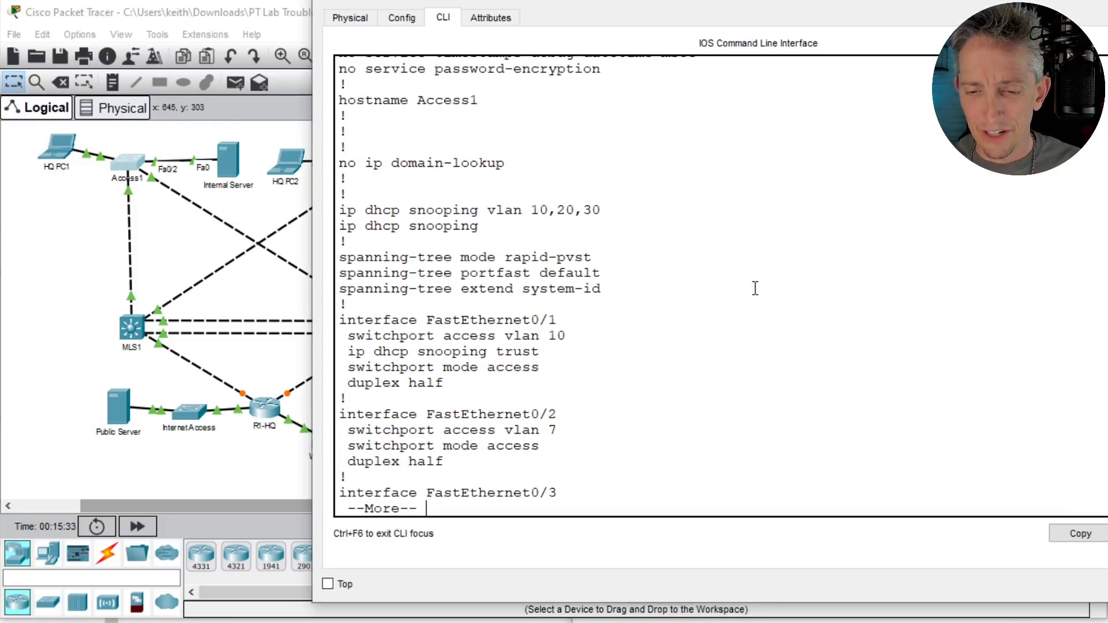
key(Return)
key(Return)
key(Return)
key(Return)
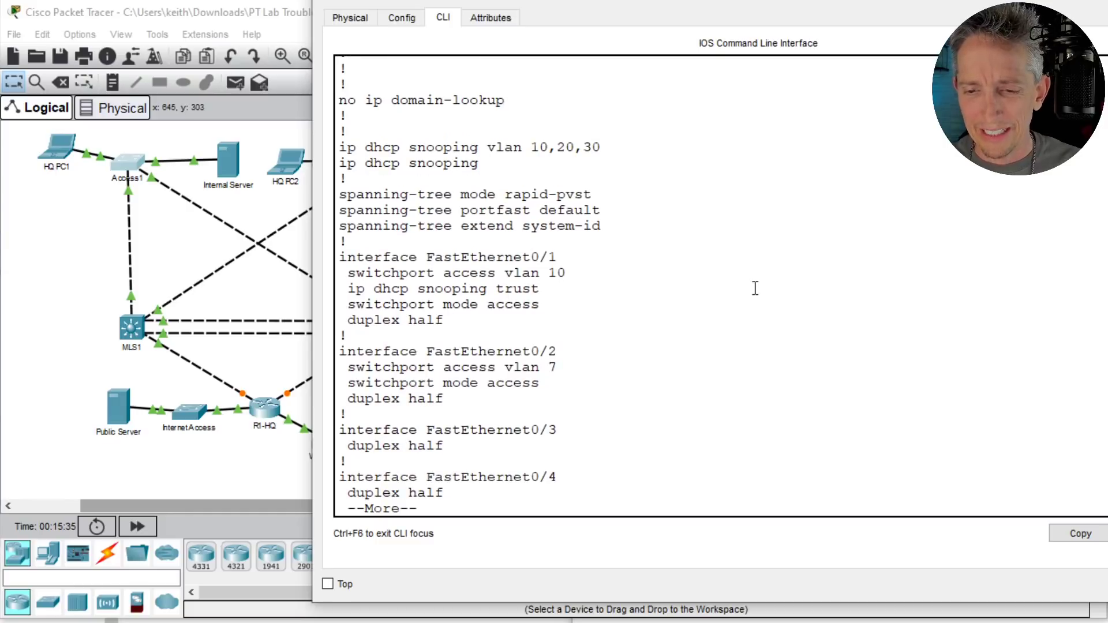
key(Return)
key(Return)
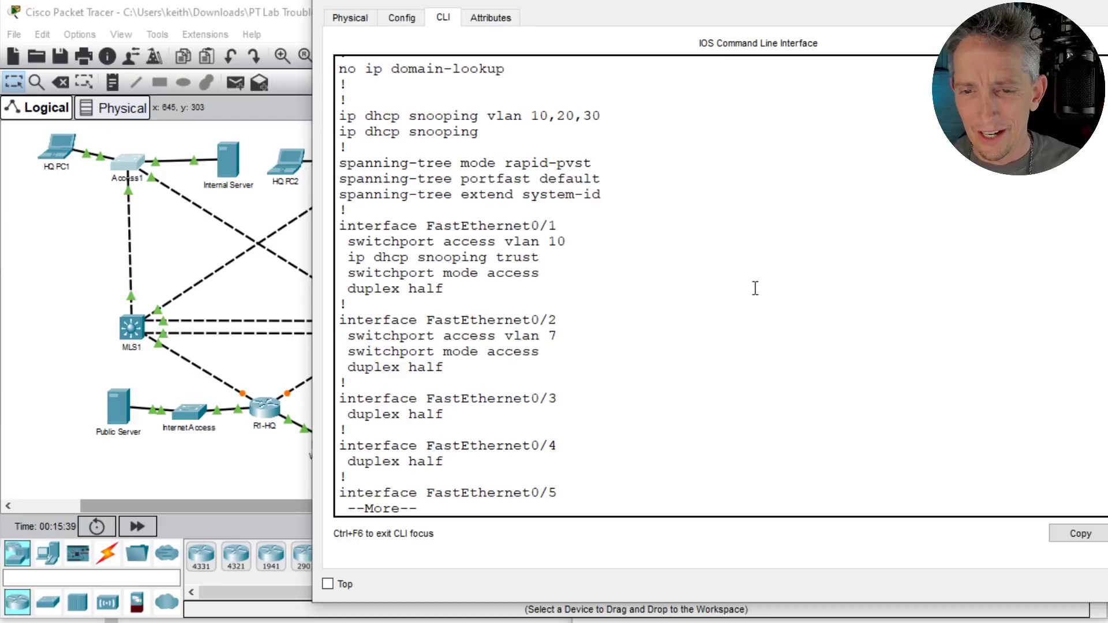
key(q)
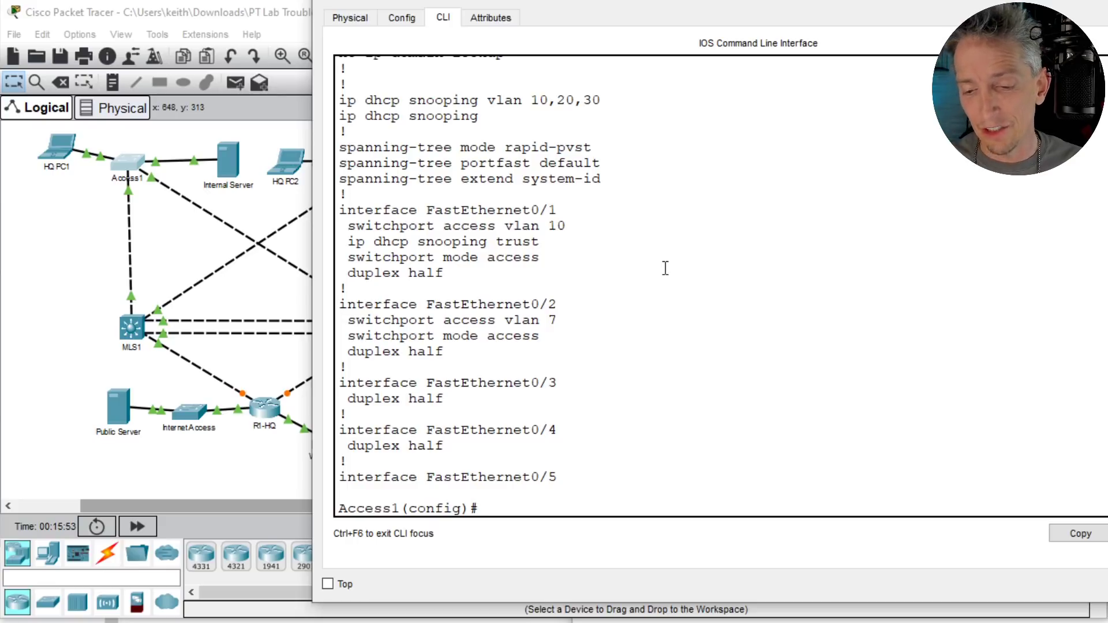
Step: Enter interface fa 0/2 on Access1 and mark it as trusted with ip dhcp snooping trust
text(int fa)
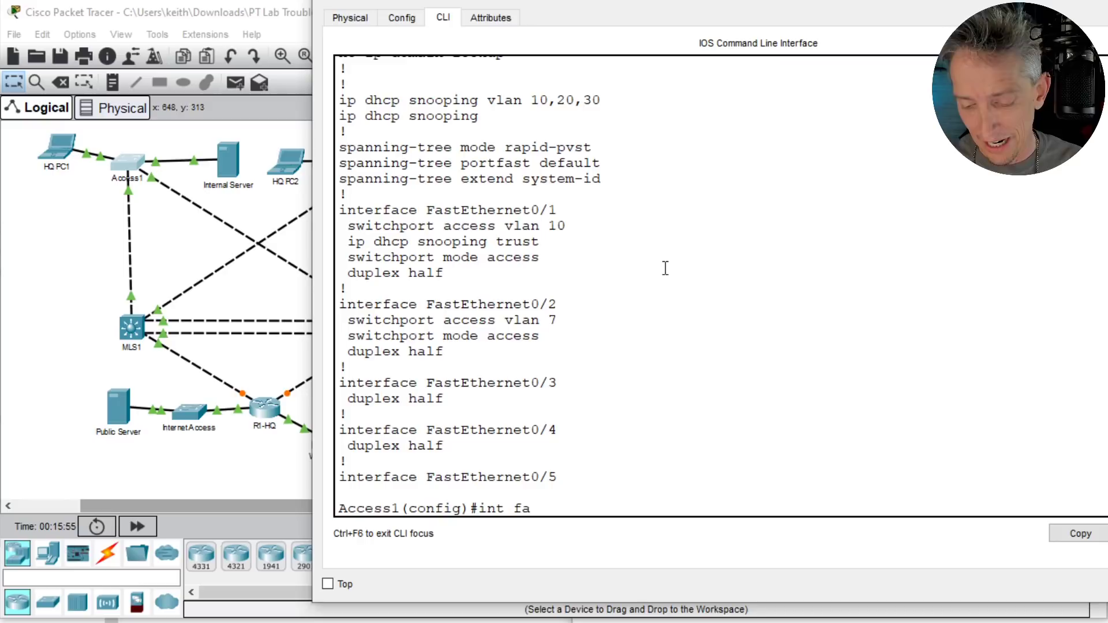
text( 0/2)
key(Return)
text(i)
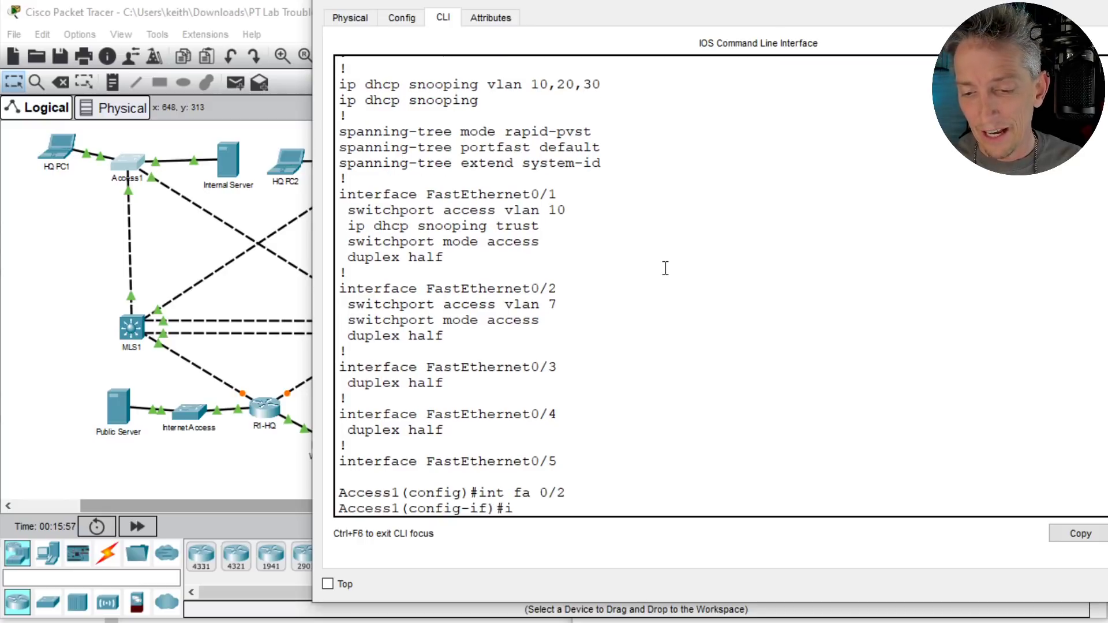
text(p dhcp sn)
key(Tab)
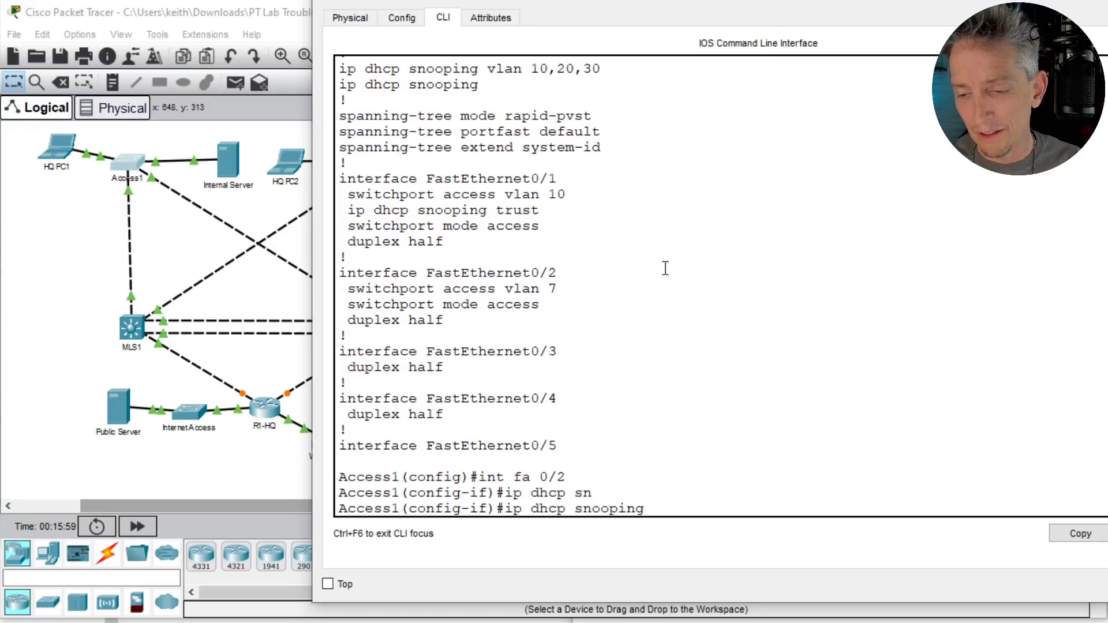
text(?)
text(tr)
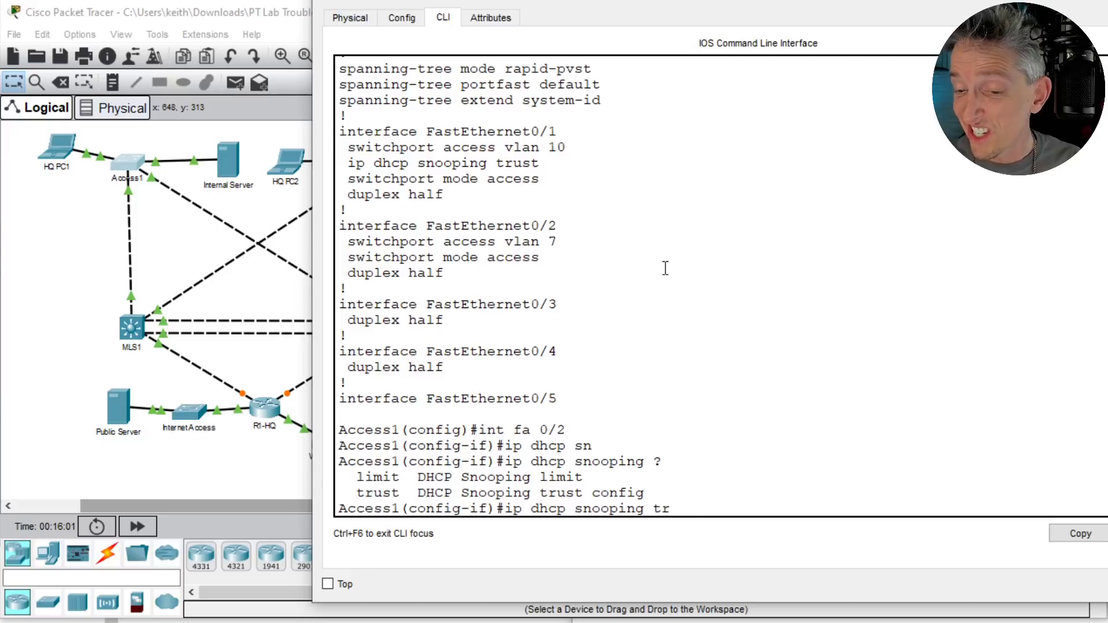
key(Tab)
key(Return)
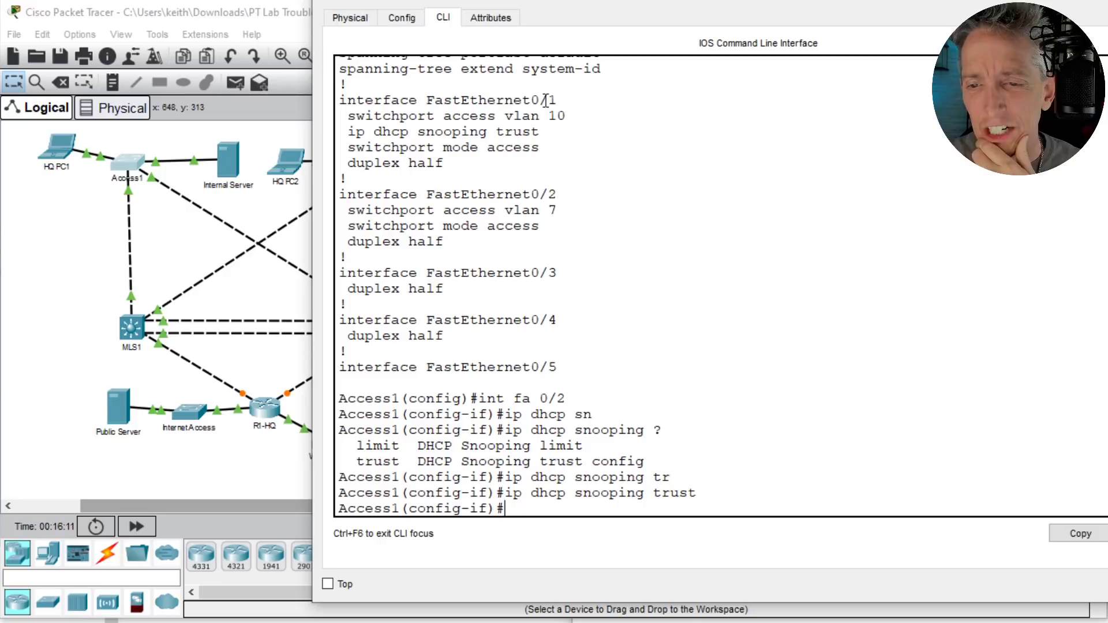
Step: Compare the access VLANs of FastEthernet0/1 and FastEthernet0/2, running do show vlan brief on Access1 to check their assignments
drag(548, 116, 565, 120)
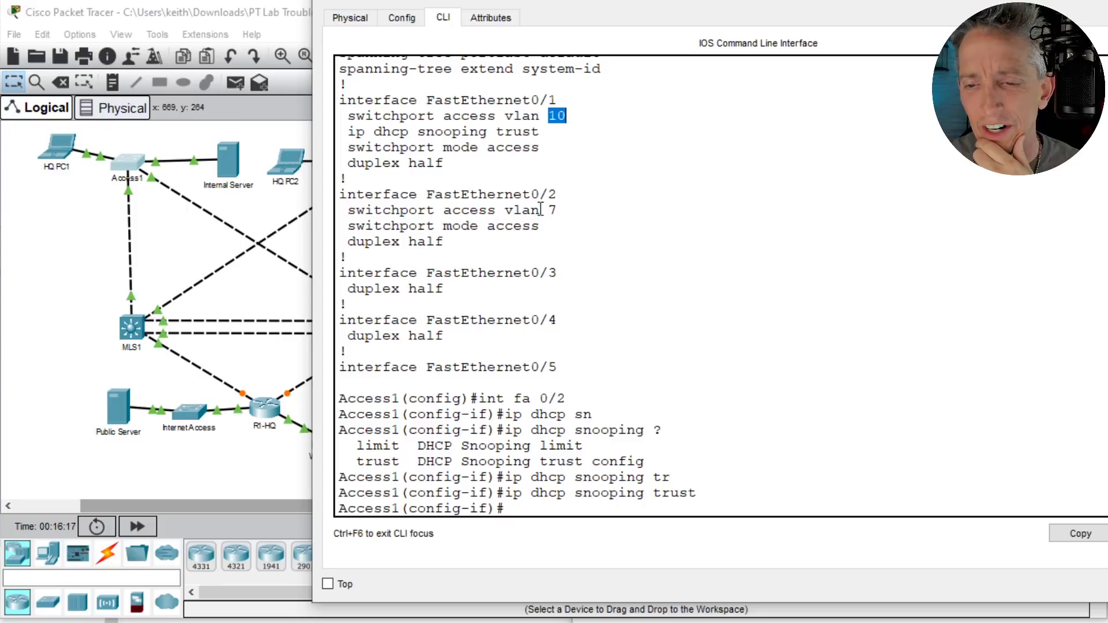
click(633, 218)
text(do shwo vlan)
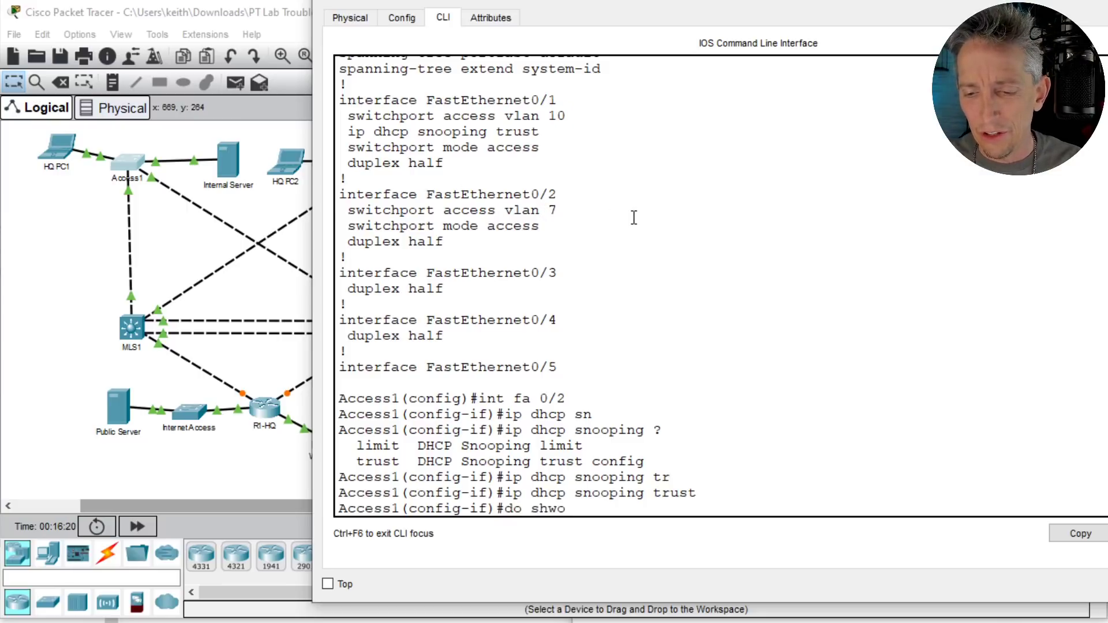
key(BackSpace)
key(BackSpace)
key(BackSpace)
key(BackSpace)
key(BackSpace)
key(BackSpace)
key(BackSpace)
text(ow)
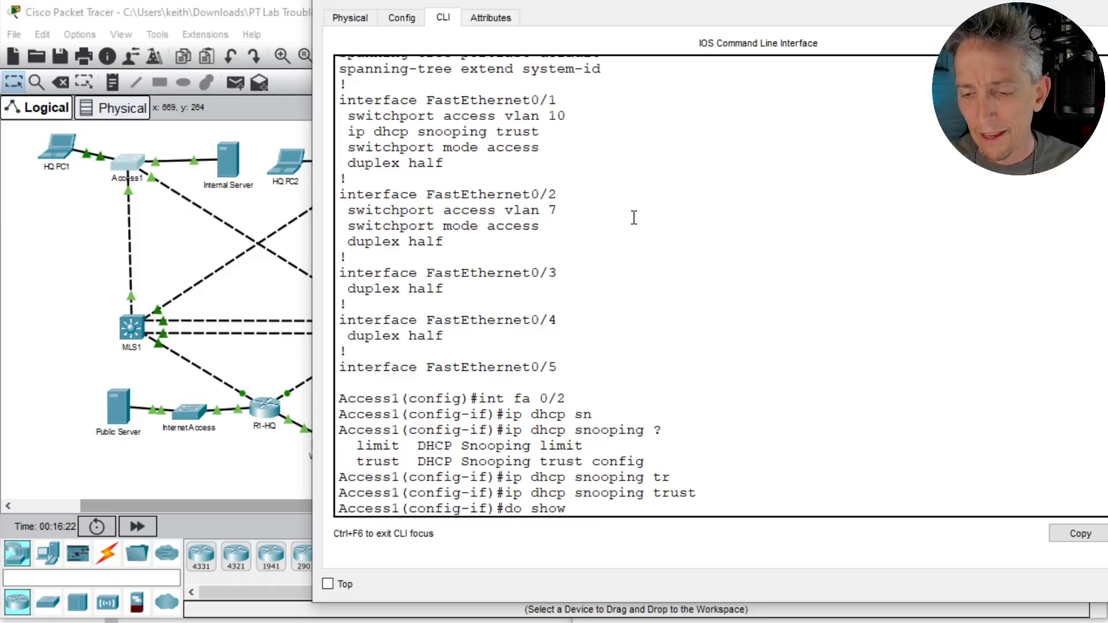
text( vlan brief)
key(Return)
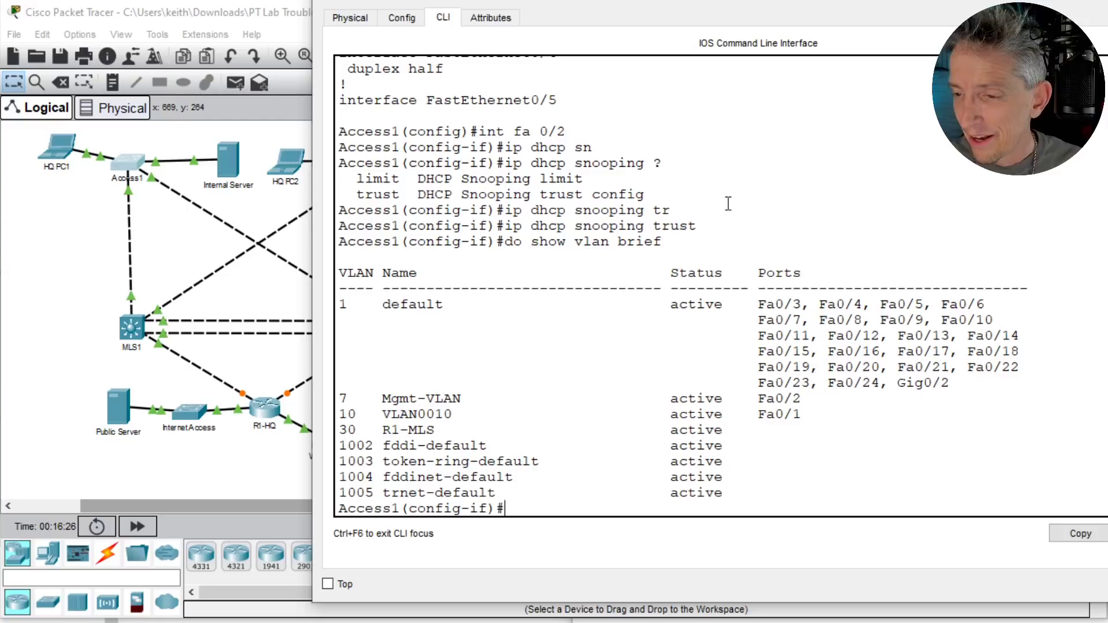
drag(339, 397, 835, 416)
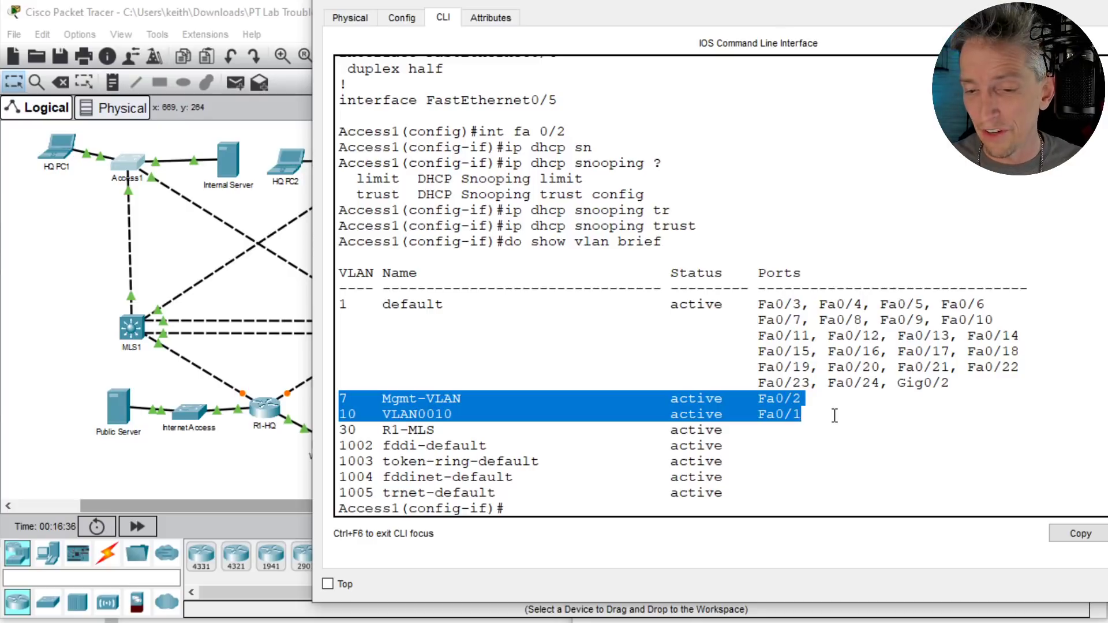
Step: Enter interface range fa 0/1-2 on Access1 and put both ports in access mode
key(Return)
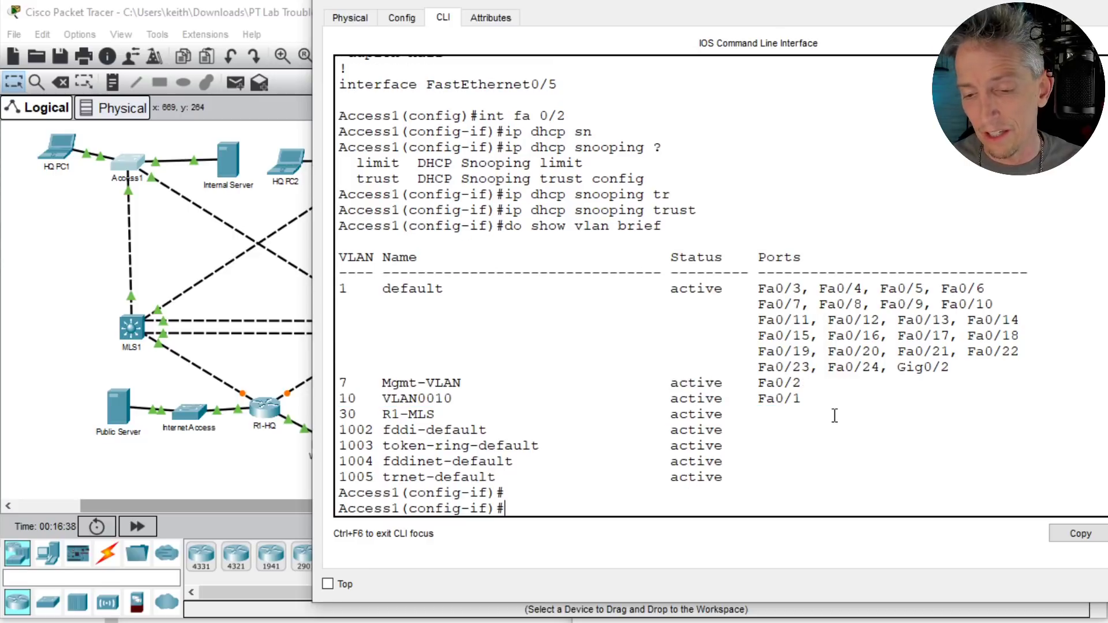
text(int range)
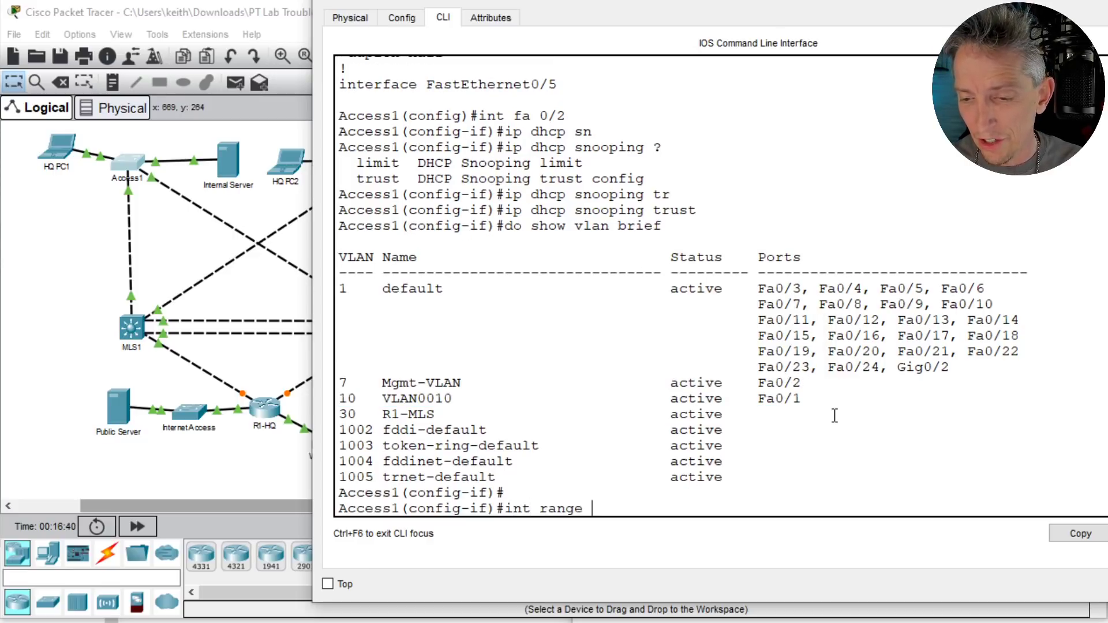
key(BackSpace)
key(BackSpace)
key(BackSpace)
key(BackSpace)
key(BackSpace)
key(BackSpace)
key(BackSpace)
key(BackSpace)
key(BackSpace)
key(BackSpace)
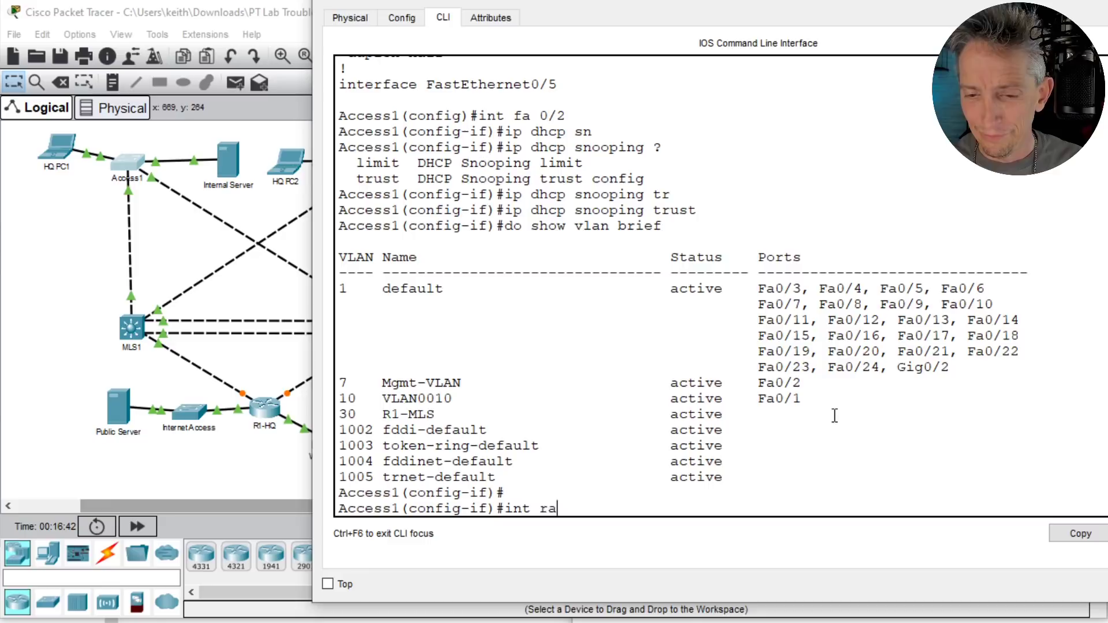
text(int rang)
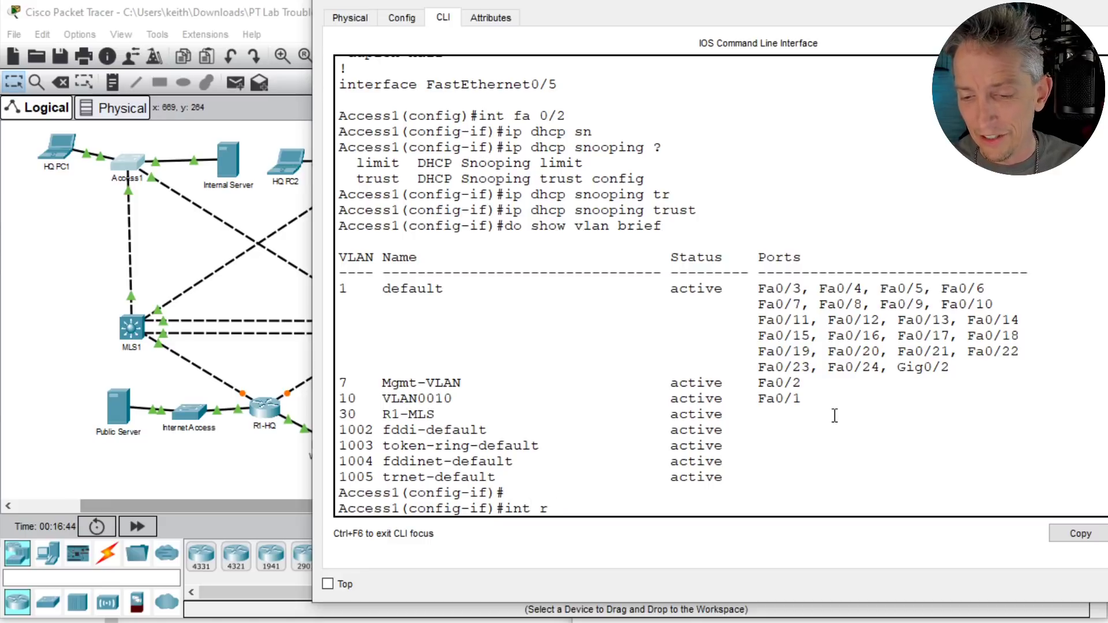
key(BackSpace)
key(BackSpace)
text(nge)
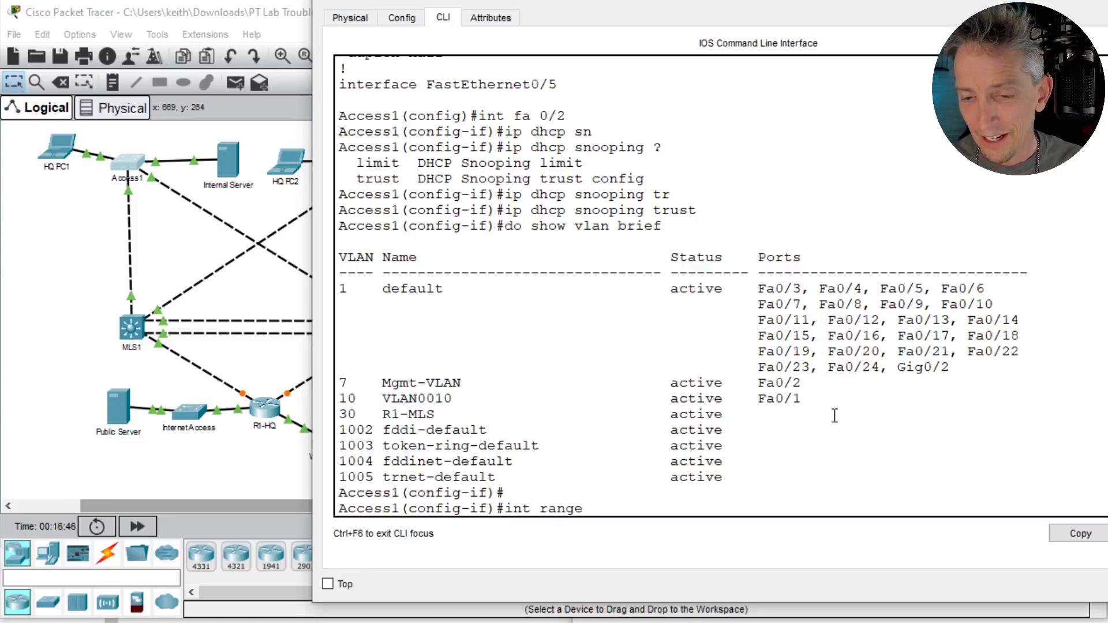
text( fa 0/1-2)
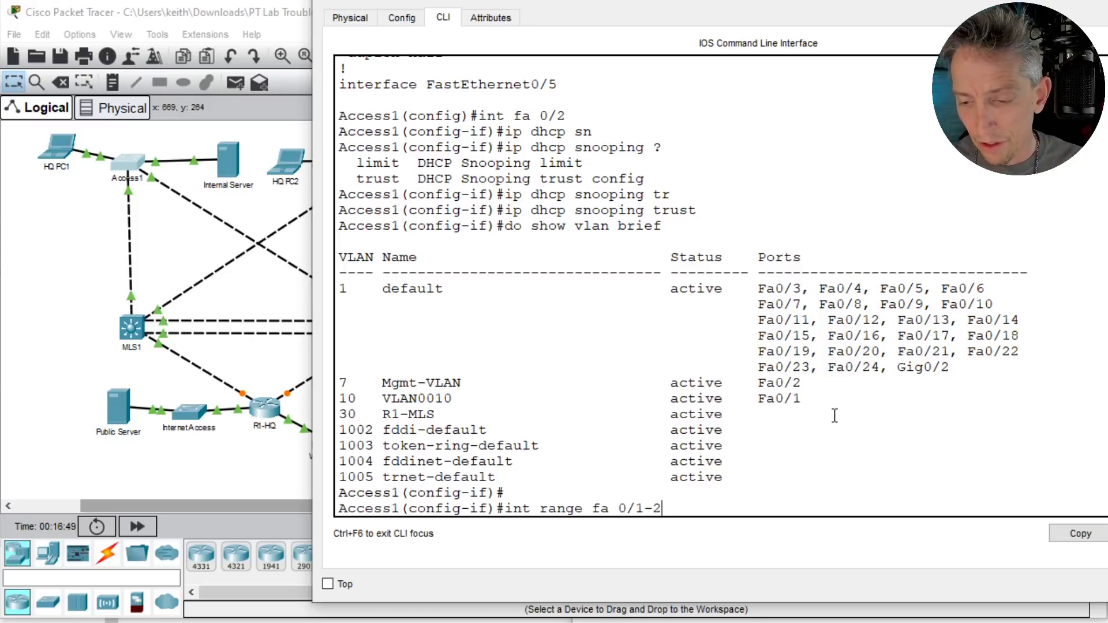
key(Return)
text(sw mdoe)
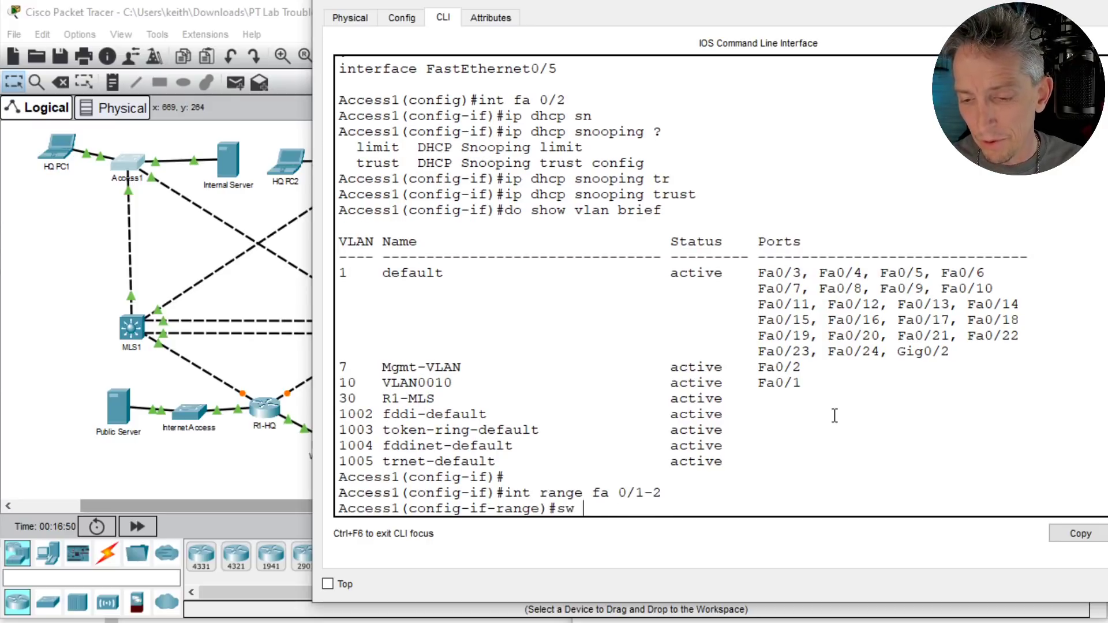
key(BackSpace)
key(BackSpace)
key(BackSpace)
text(ode ac)
key(Tab)
key(Return)
Step: Assign the selected range of two ports to VLAN 10 with switchport access vlan 10
text(sw)
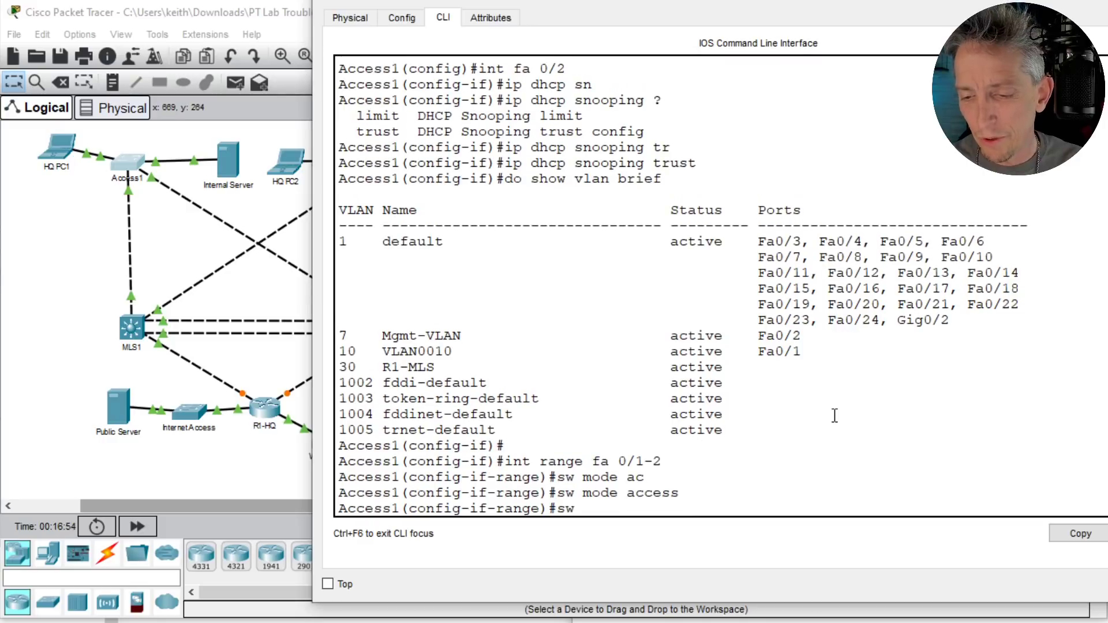
key(Tab)
key(Tab)
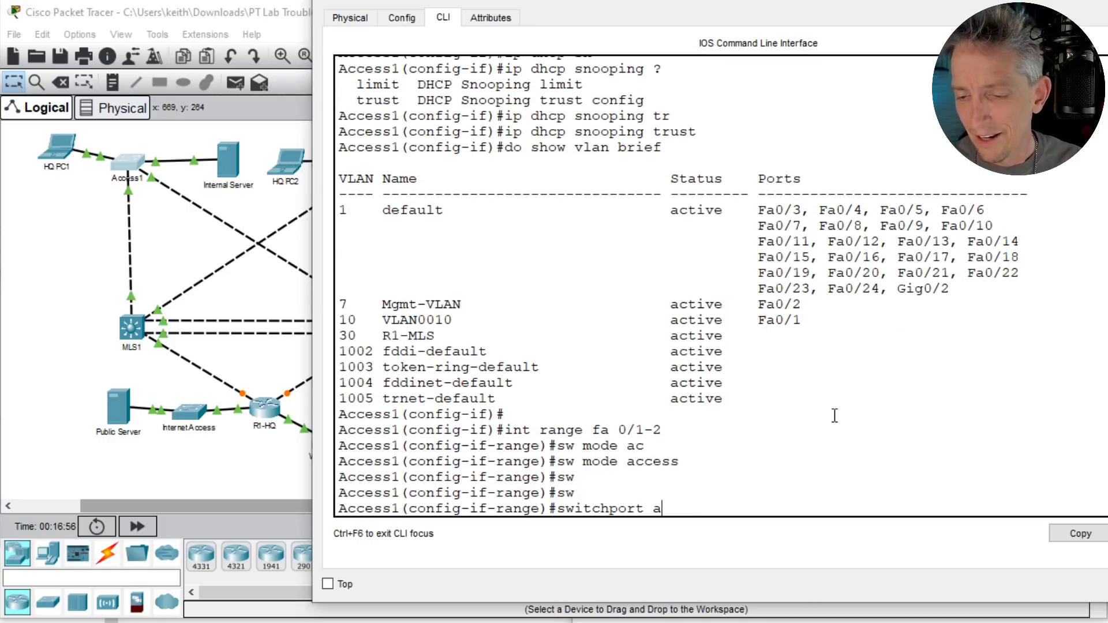
text(acc)
key(Tab)
text(vlan 10)
key(Return)
Step: Run do show vlan brief on Access1 and check the ports listed under VLAN 10
text(do show vlan)
key(BackSpace)
key(BackSpace)
text(an beirif)
key(BackSpace)
key(BackSpace)
key(BackSpace)
key(BackSpace)
key(BackSpace)
text(rief)
key(Return)
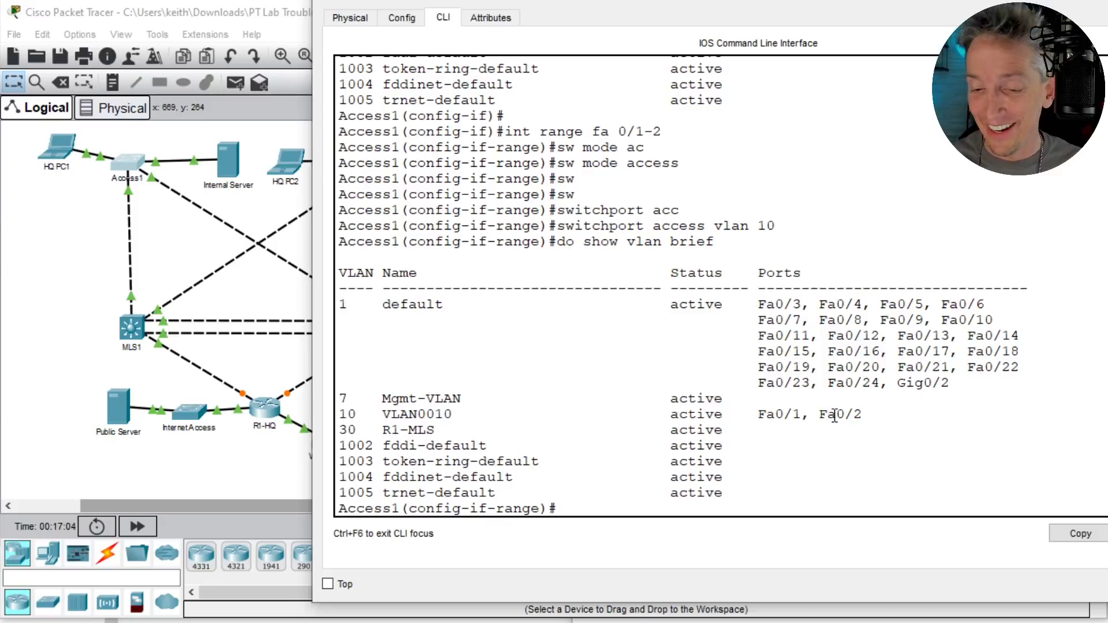
triple_click(434, 415)
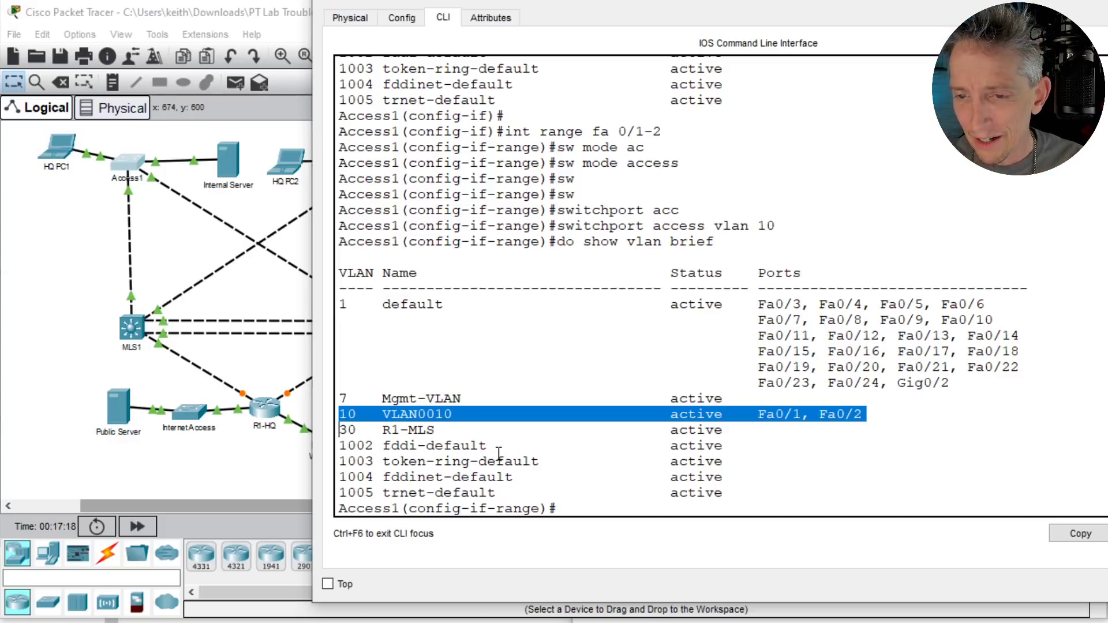
Step: Open HQ PC1 from the topology, widen its window and bring up its Command Prompt
click(83, 245)
mouse_move(56, 155)
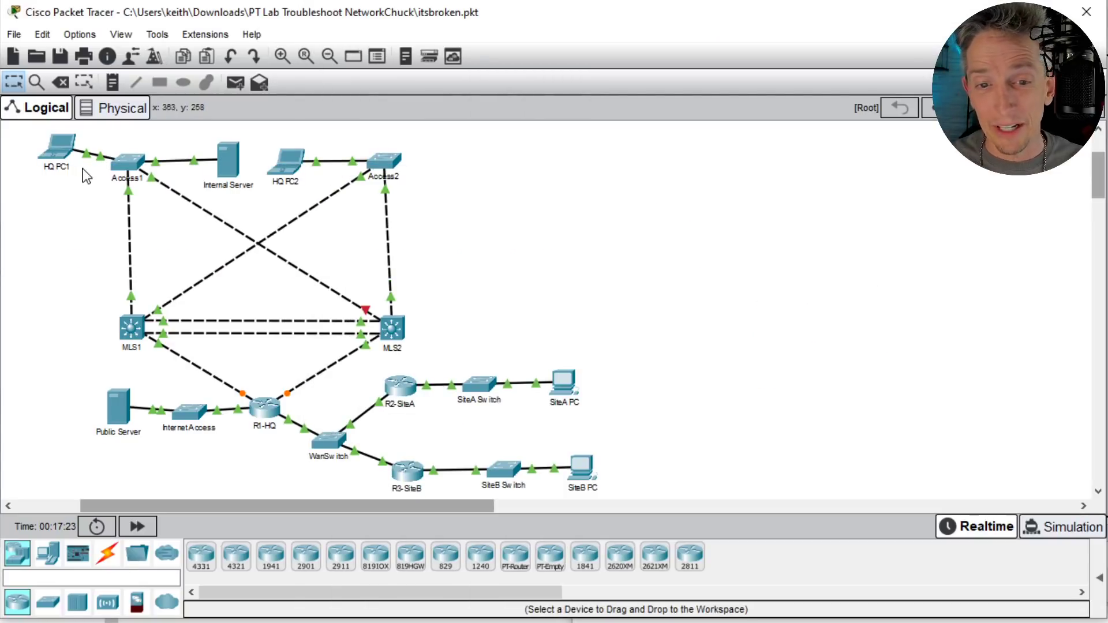
click(53, 155)
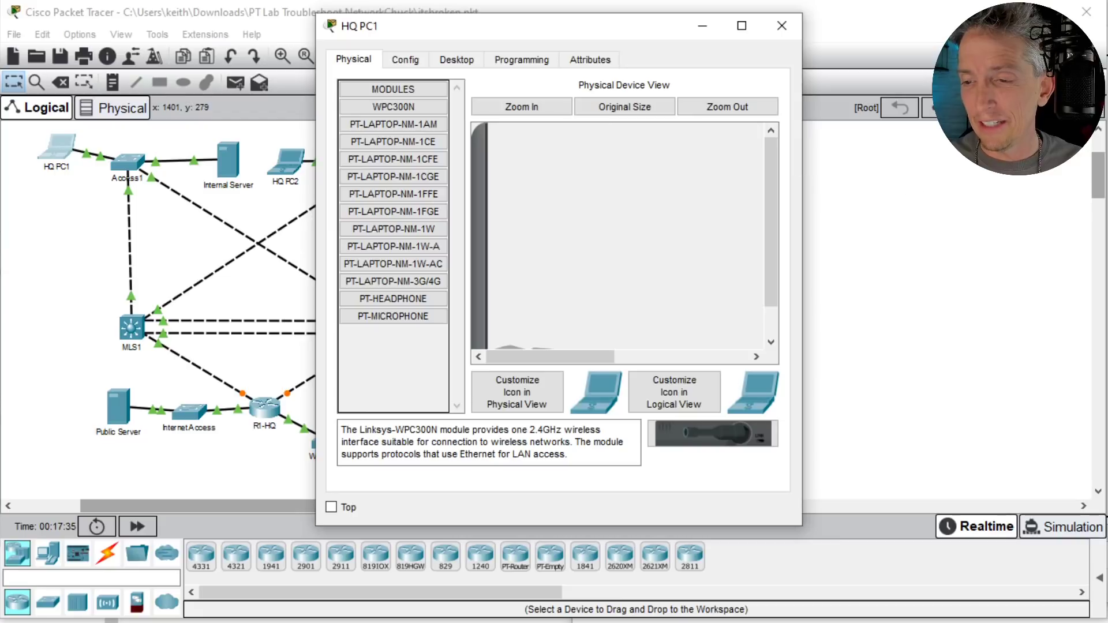
drag(803, 223, 1105, 227)
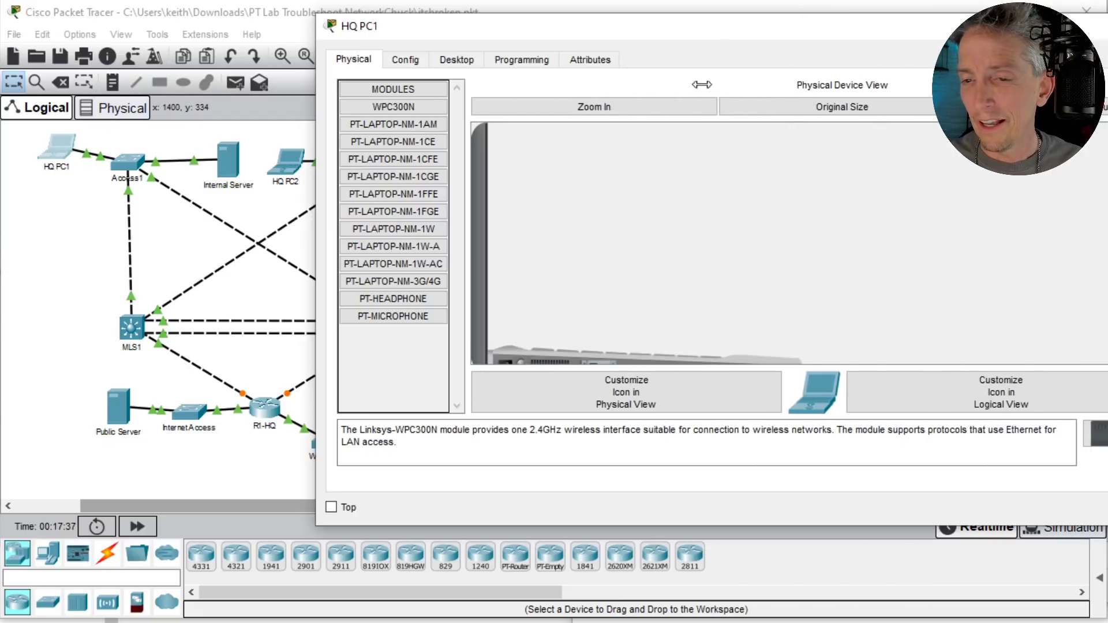
click(457, 59)
click(912, 122)
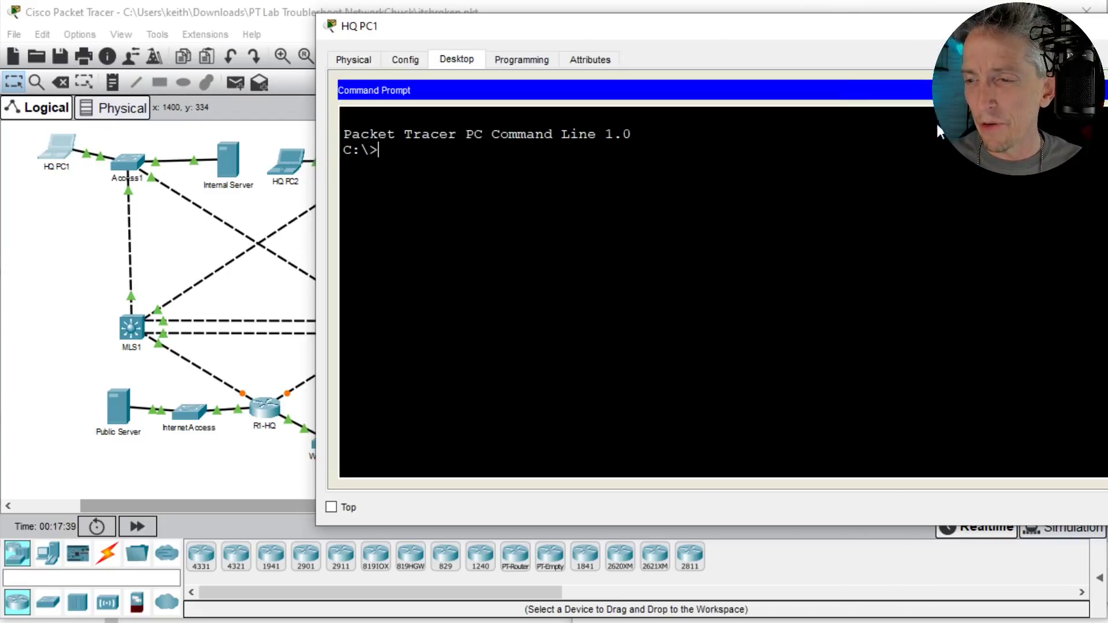
Step: Run ipconfig /all on HQ PC1 and check the DHCP Servers entry of its FastEthernet0 connection
text(iponfi)
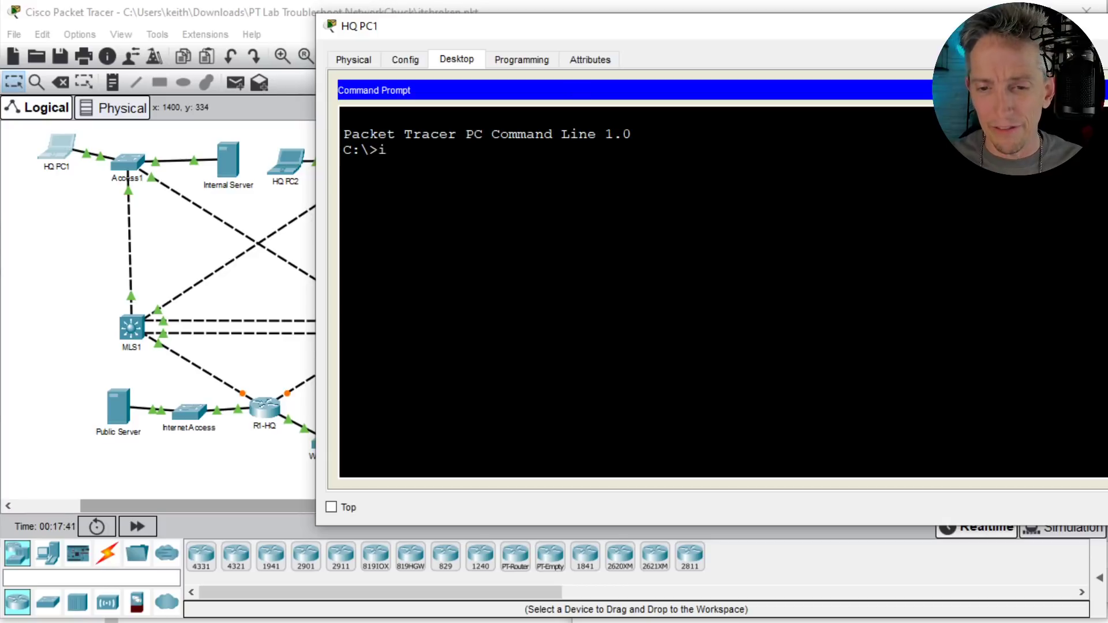
key(BackSpace)
key(BackSpace)
key(BackSpace)
key(BackSpace)
text(conf t)
key(BackSpace)
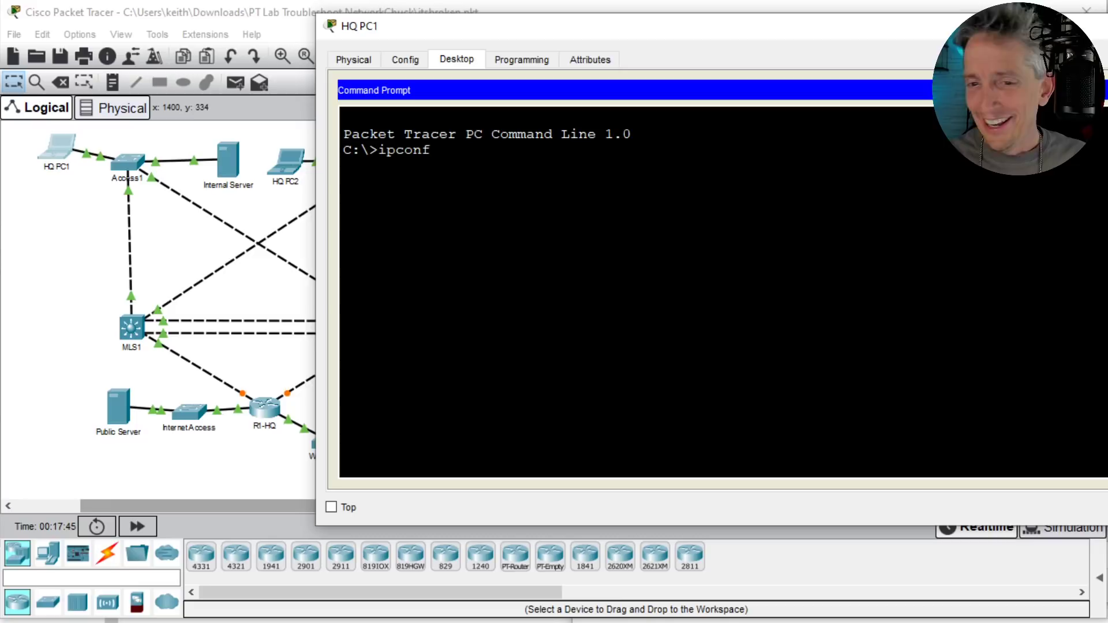
key(BackSpace)
text(if)
key(BackSpace)
text(g)
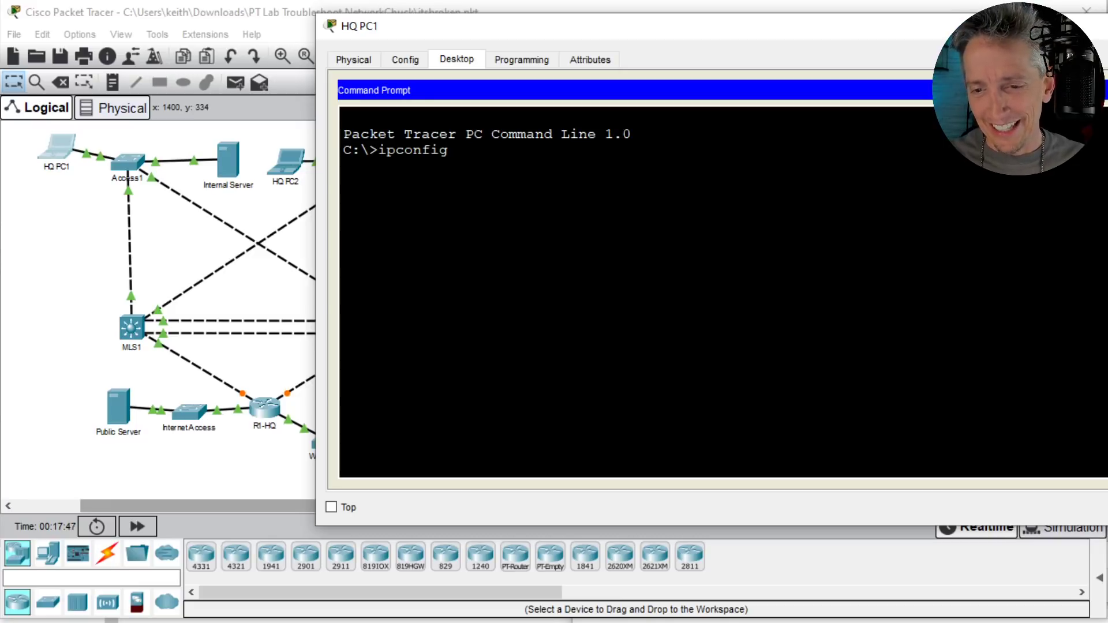
text( /all)
key(Return)
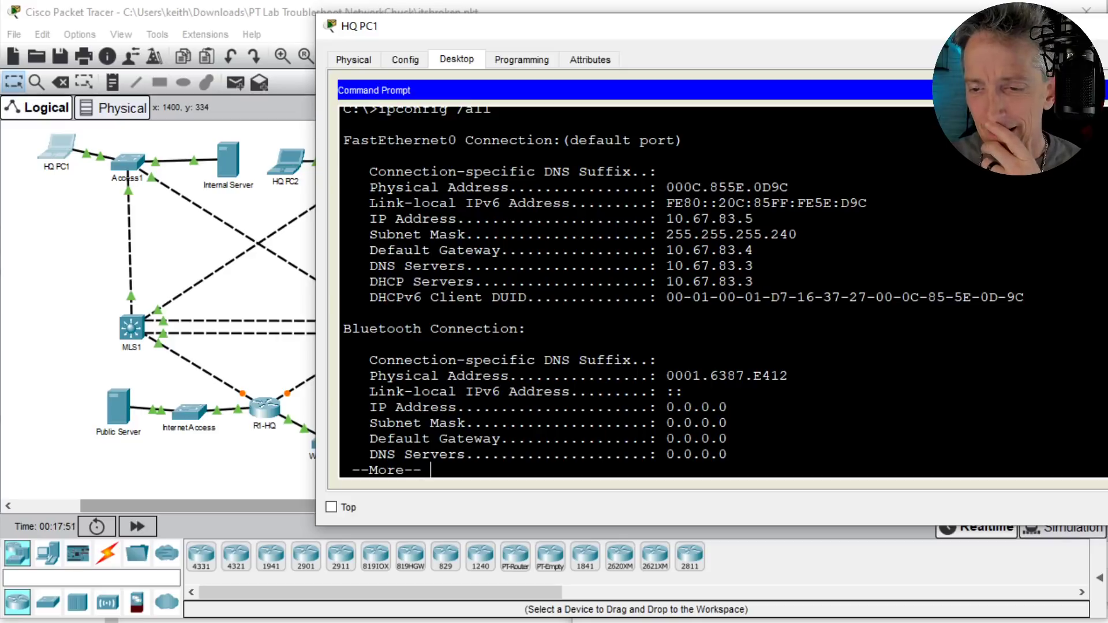
triple_click(696, 281)
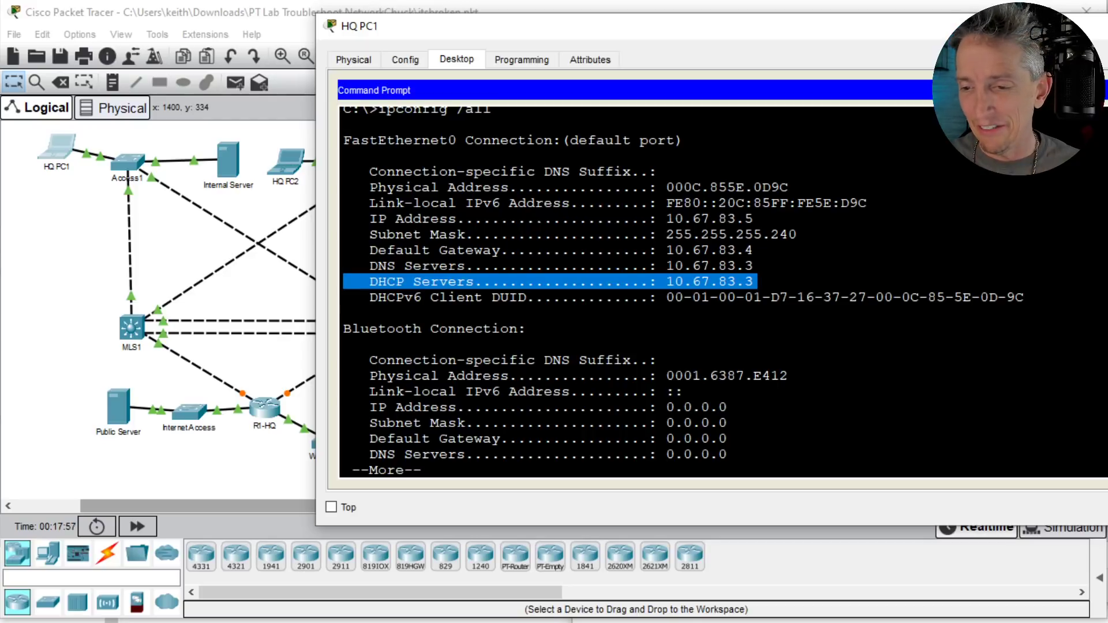
Step: Page through the rest of the ipconfig output on HQ PC1, and ping the default gateway 10.67.83.4
double_click(750, 250)
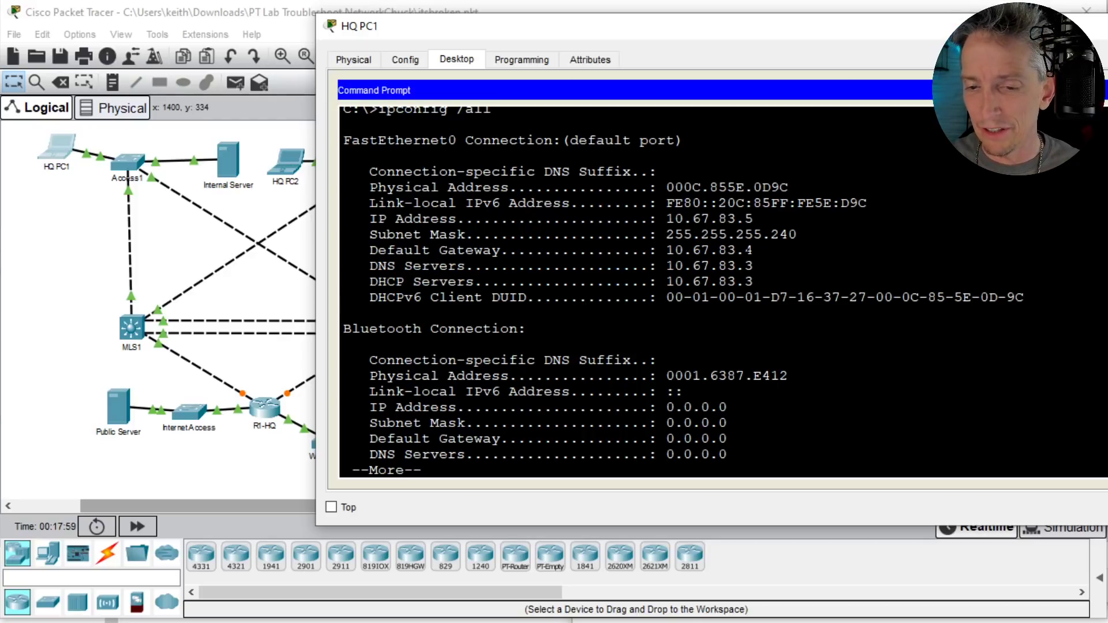
key(space)
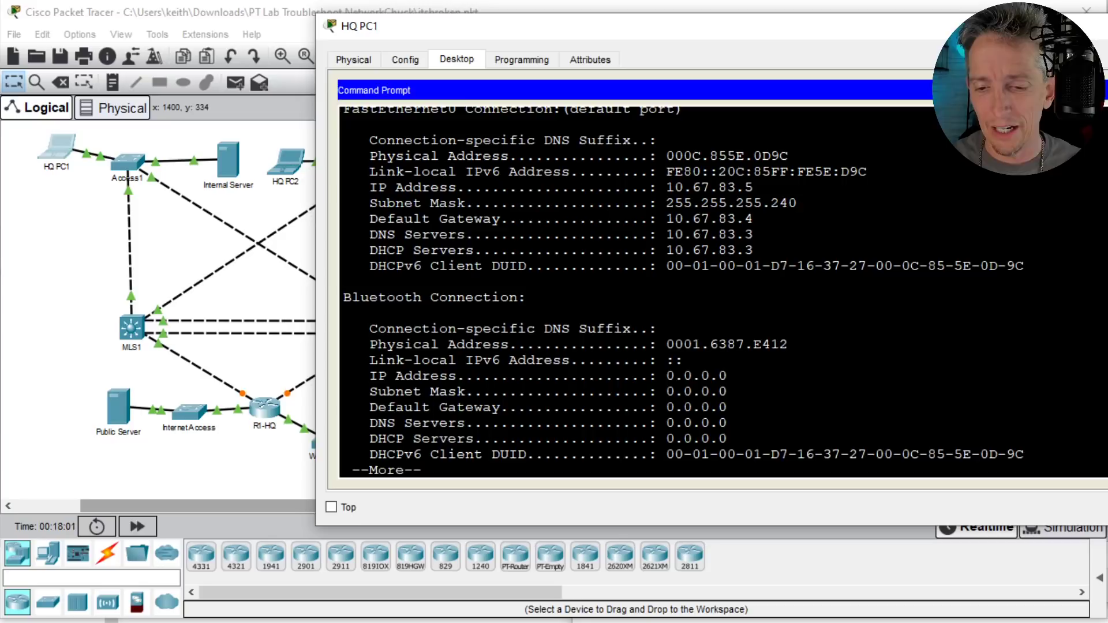
text(ping 10.)
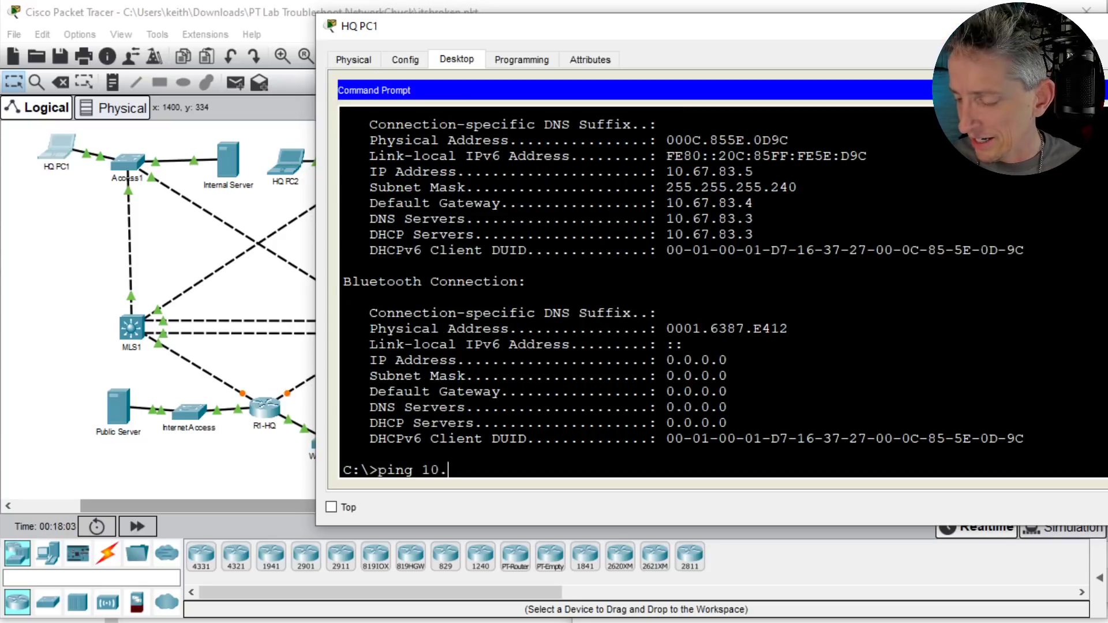
text(67.83.4)
key(Return)
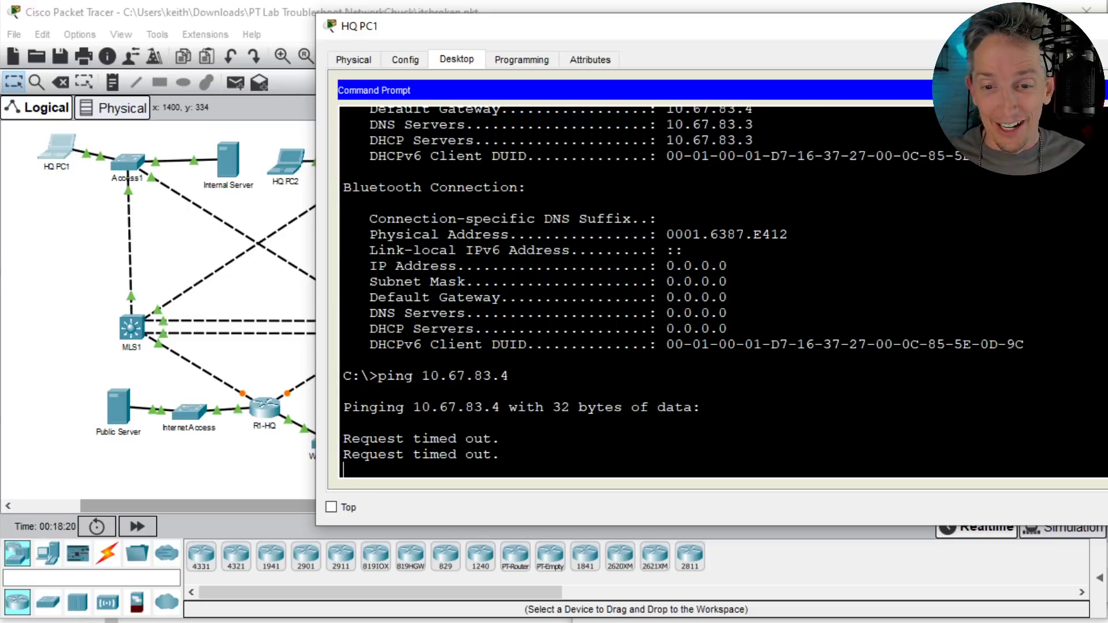
click(79, 247)
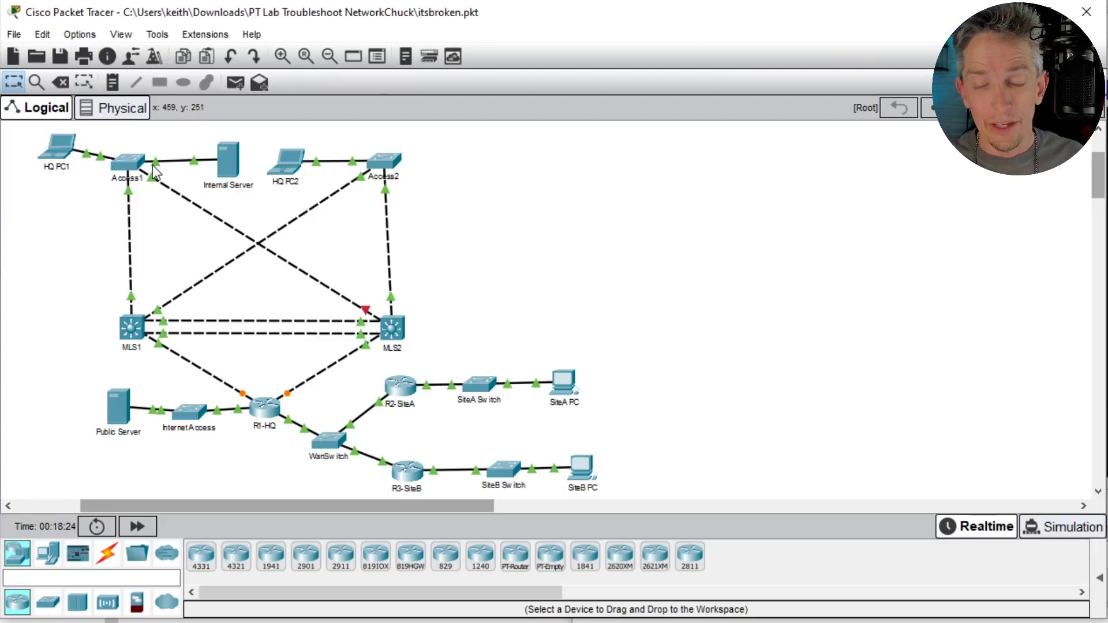
mouse_move(155, 171)
key(ctrl+shift+3)
mouse_move(151, 173)
mouse_down()
mouse_move(96, 165)
mouse_move(142, 170)
mouse_up()
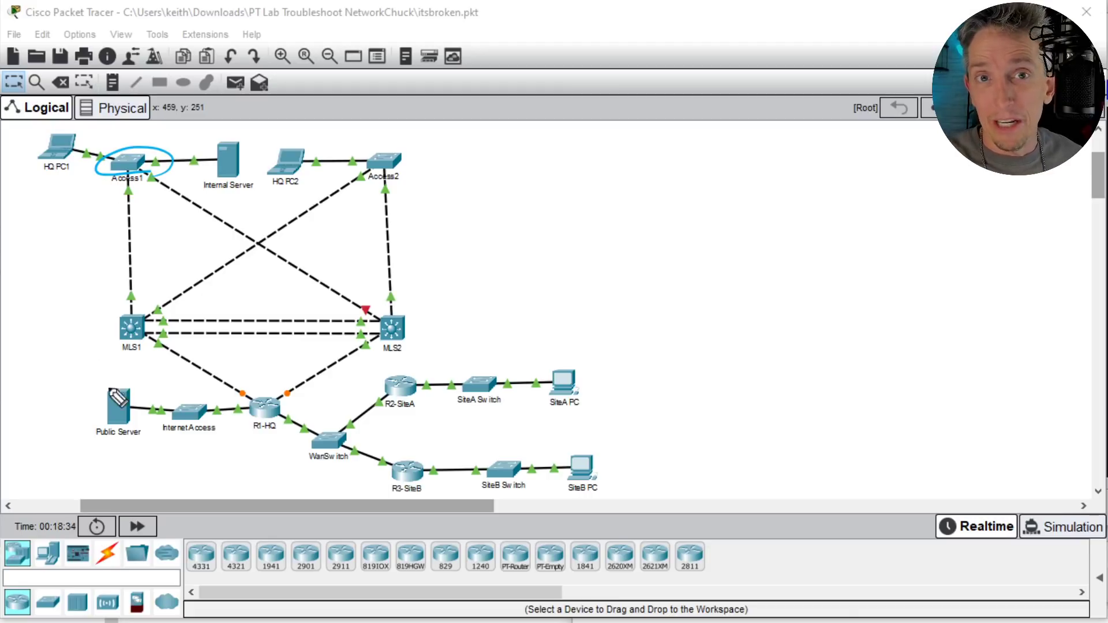
drag(160, 216, 166, 190)
drag(157, 202, 167, 202)
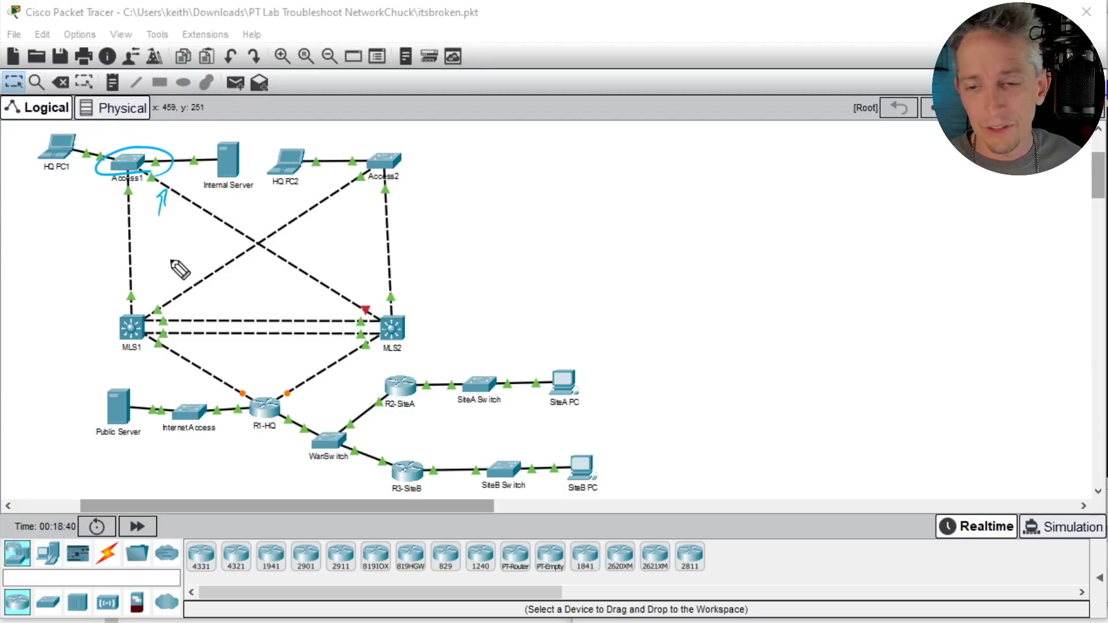
drag(78, 139, 75, 144)
drag(50, 182, 54, 188)
drag(258, 129, 244, 148)
drag(242, 138, 254, 145)
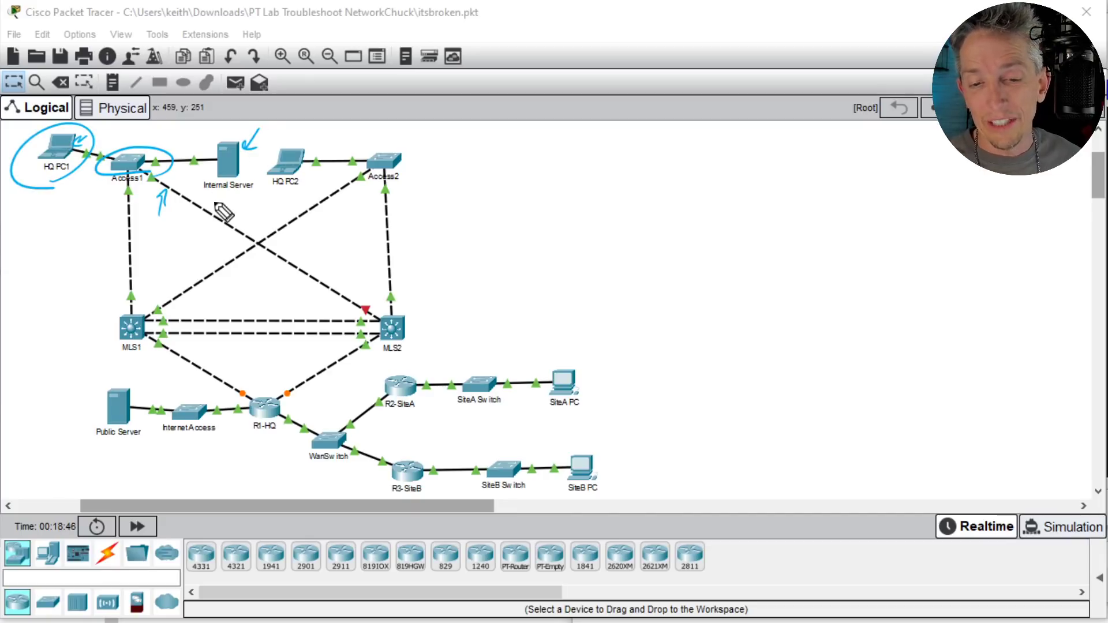
mouse_move(427, 194)
mouse_down()
mouse_move(499, 204)
mouse_move(522, 190)
mouse_move(559, 211)
mouse_up()
drag(412, 238, 589, 216)
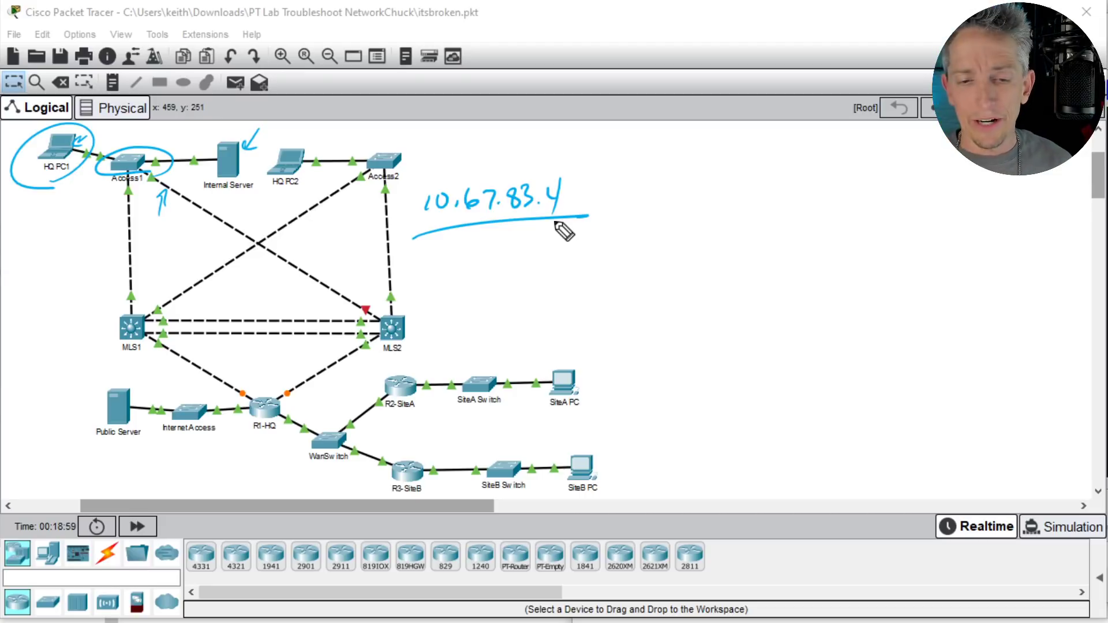
drag(110, 331, 91, 344)
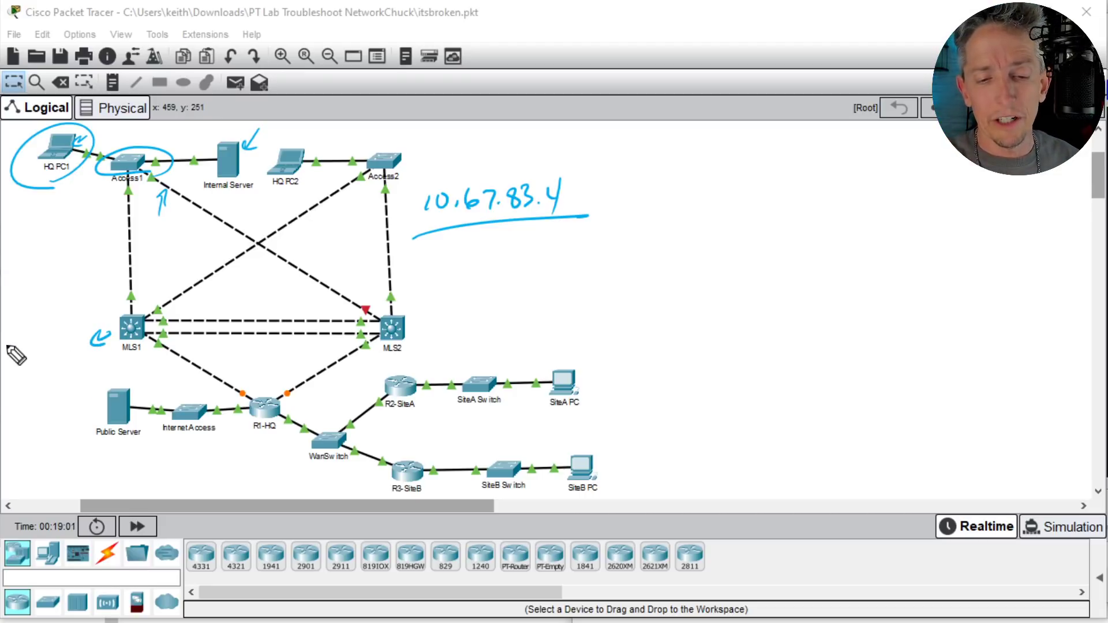
click(45, 318)
drag(57, 296, 58, 311)
click(416, 315)
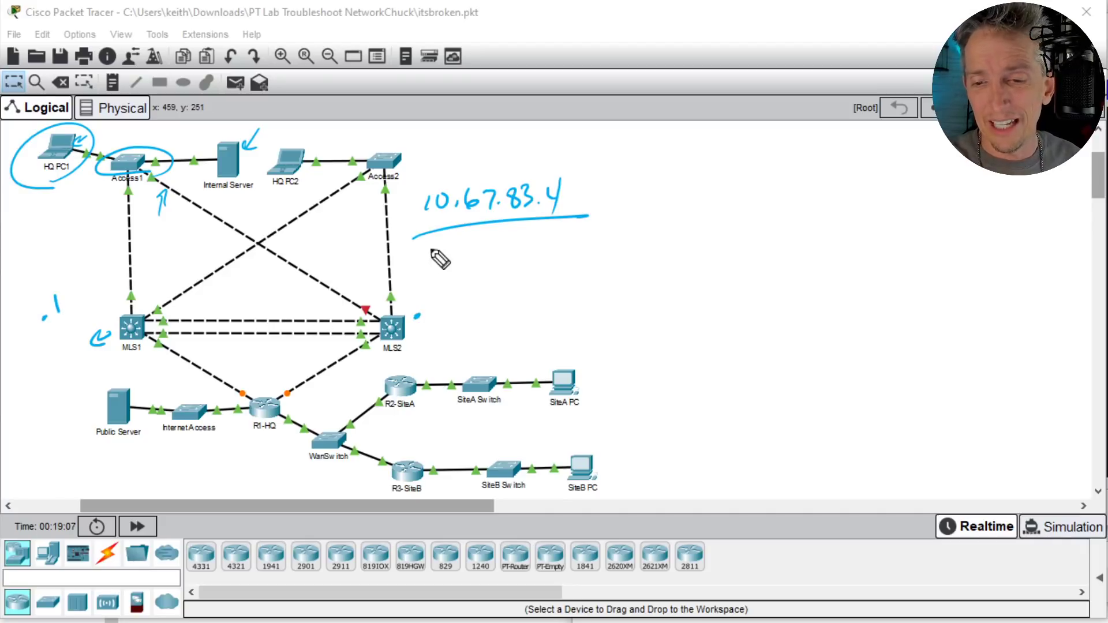
drag(429, 301, 444, 310)
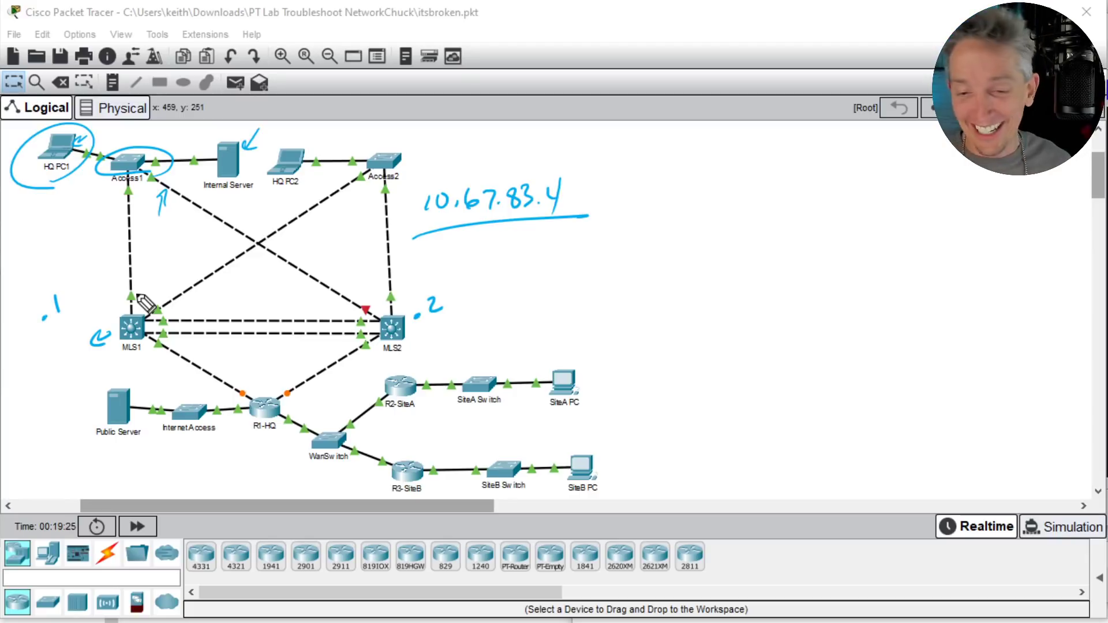
key(Escape)
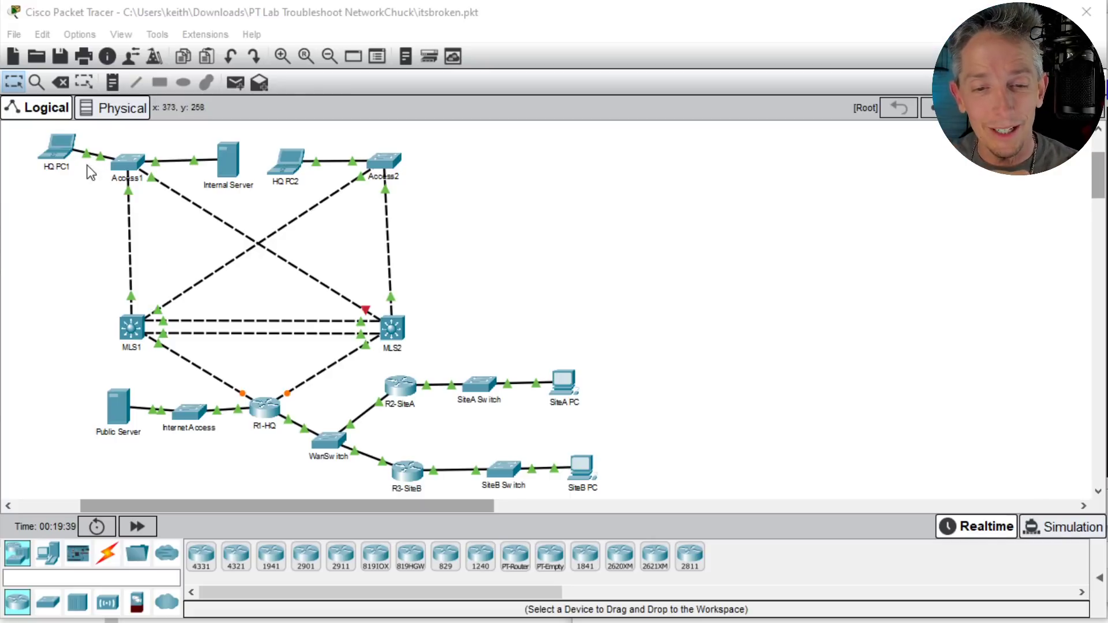
Step: Return to HQ PC1's Command Prompt and ping the Internal Server at 10.67.83.3
click(65, 153)
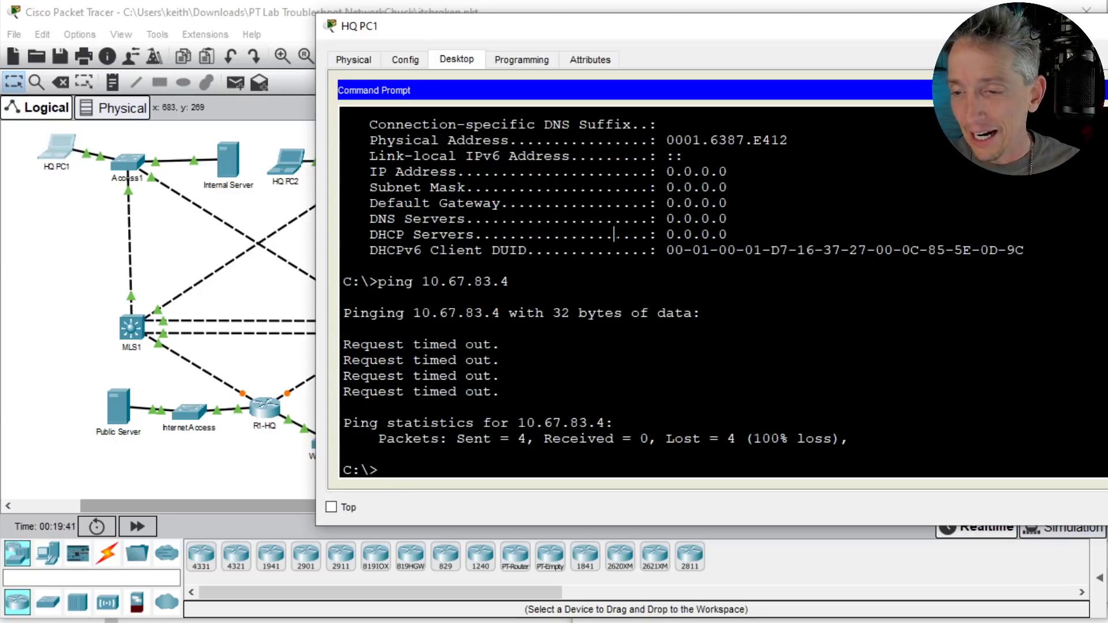
key(Up)
key(Up)
key(Down)
key(BackSpace)
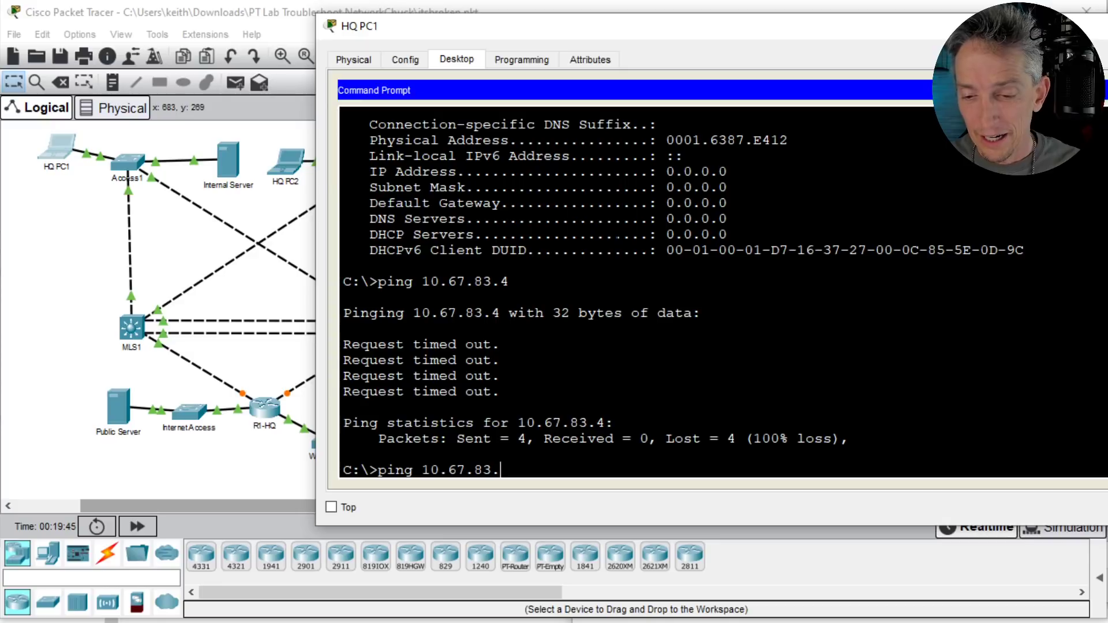
text(3)
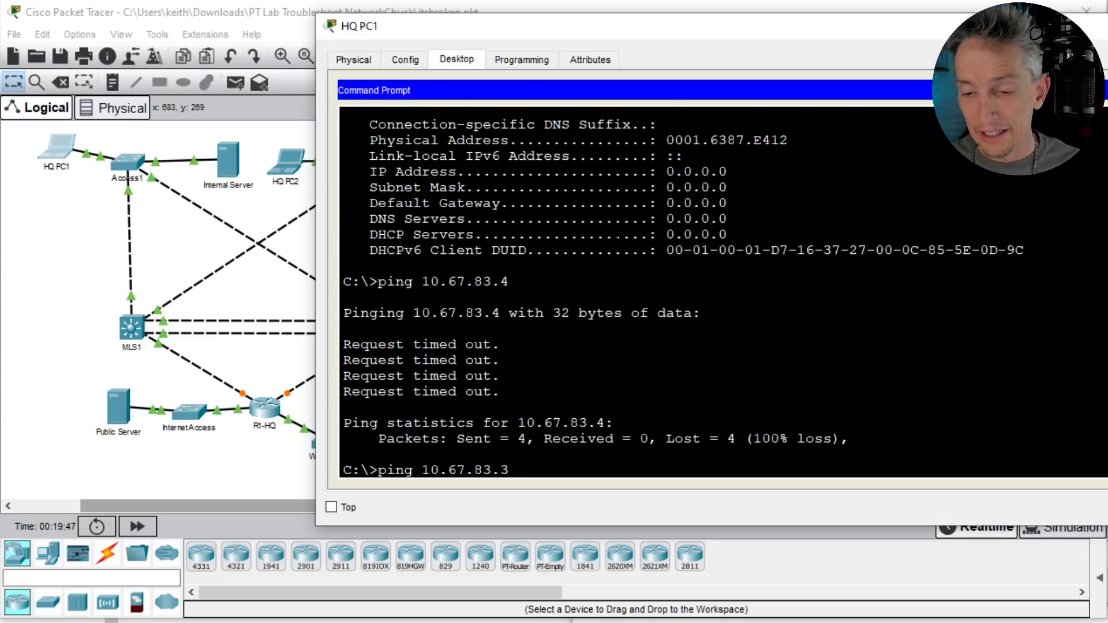
key(Return)
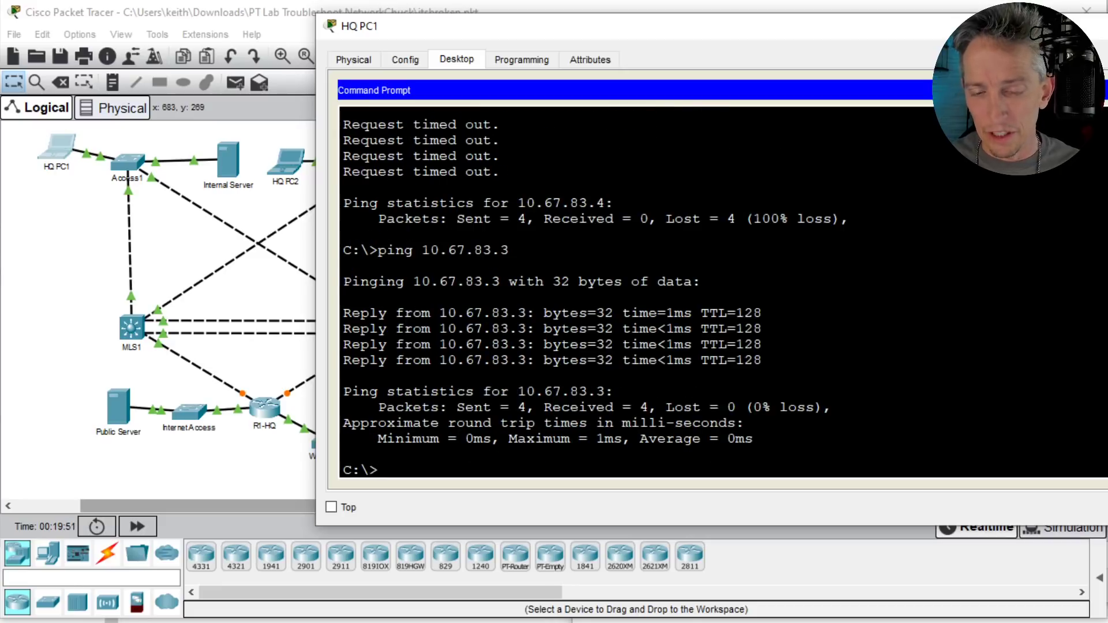
Step: Ping MLS1's address 10.67.83.1 from HQ PC1
key(Up)
key(BackSpace)
text(10.67.83.)
key(Return)
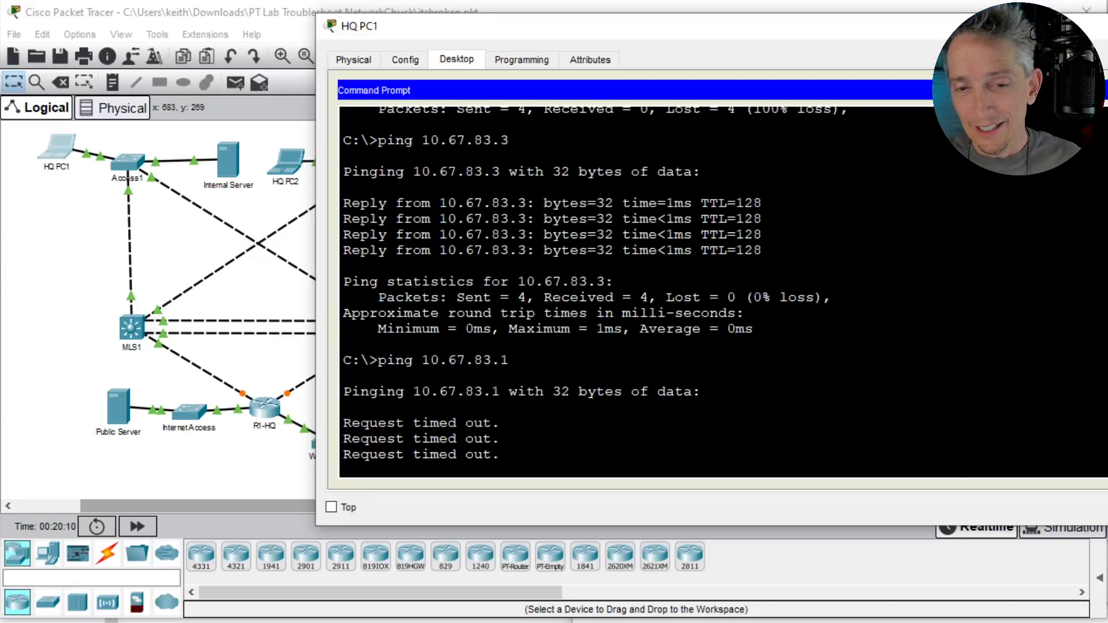
Step: Bring up the Internal Server's Command Prompt and ping 10.67.83.1 from it
click(230, 164)
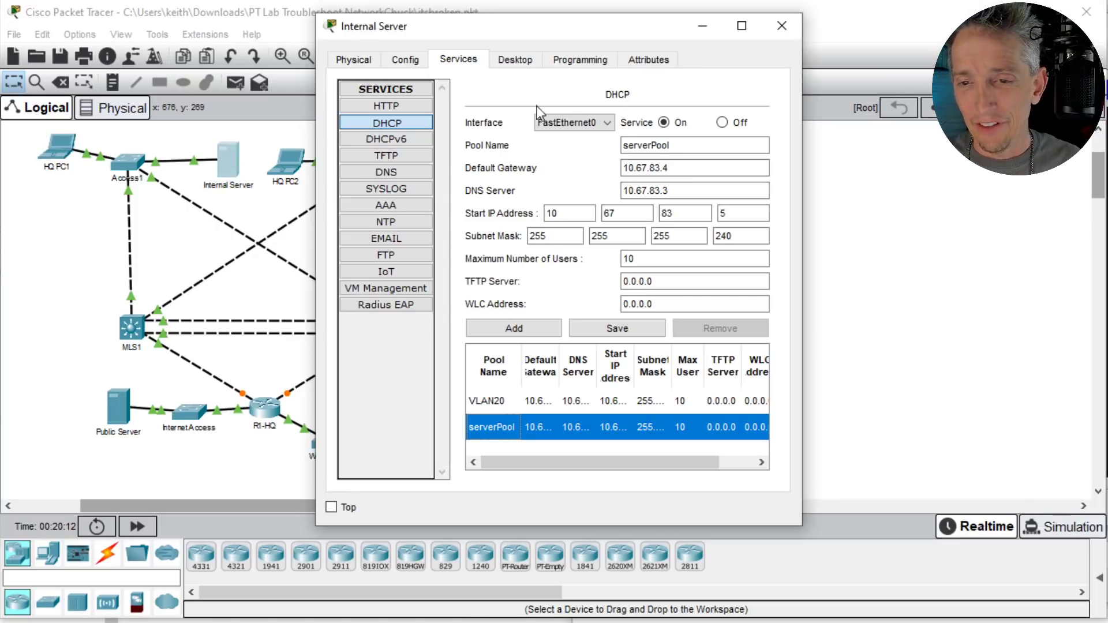
click(514, 60)
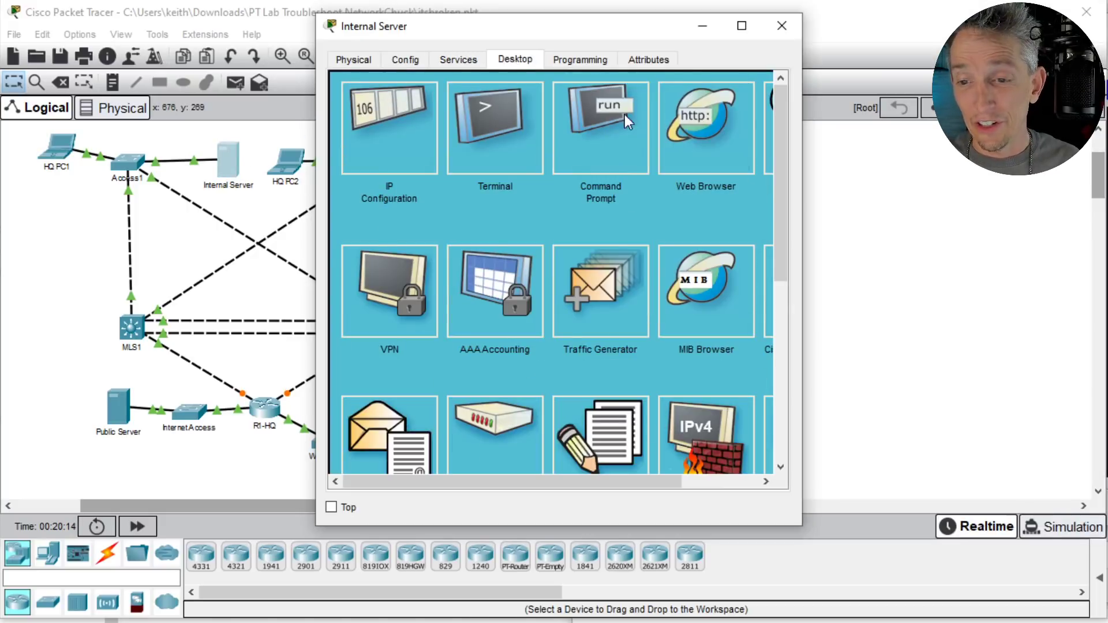
click(605, 138)
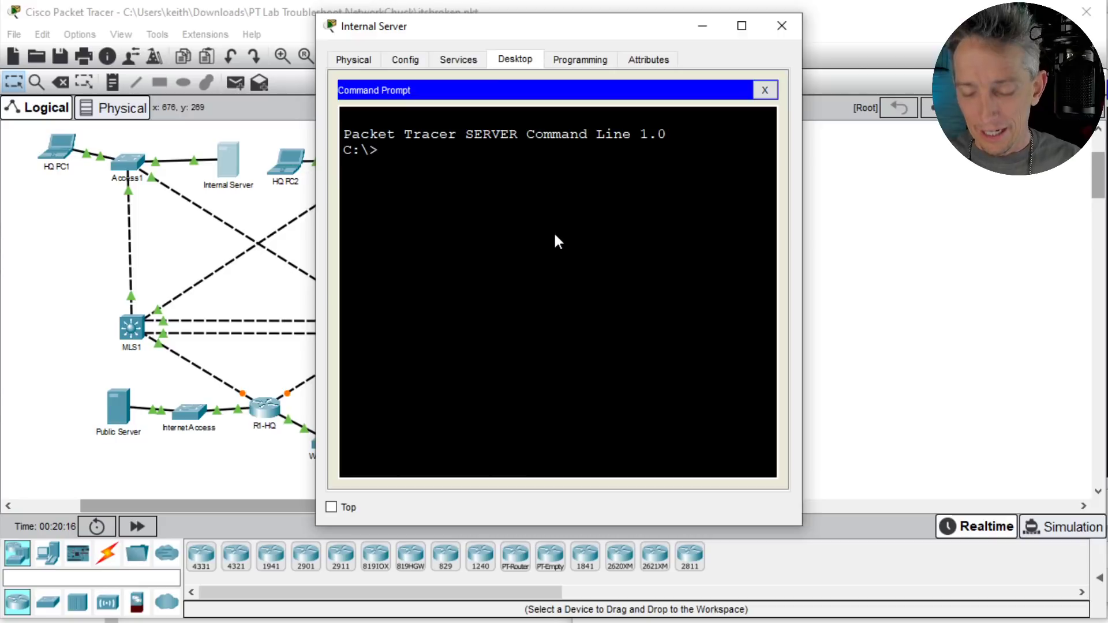
text(ping 1)
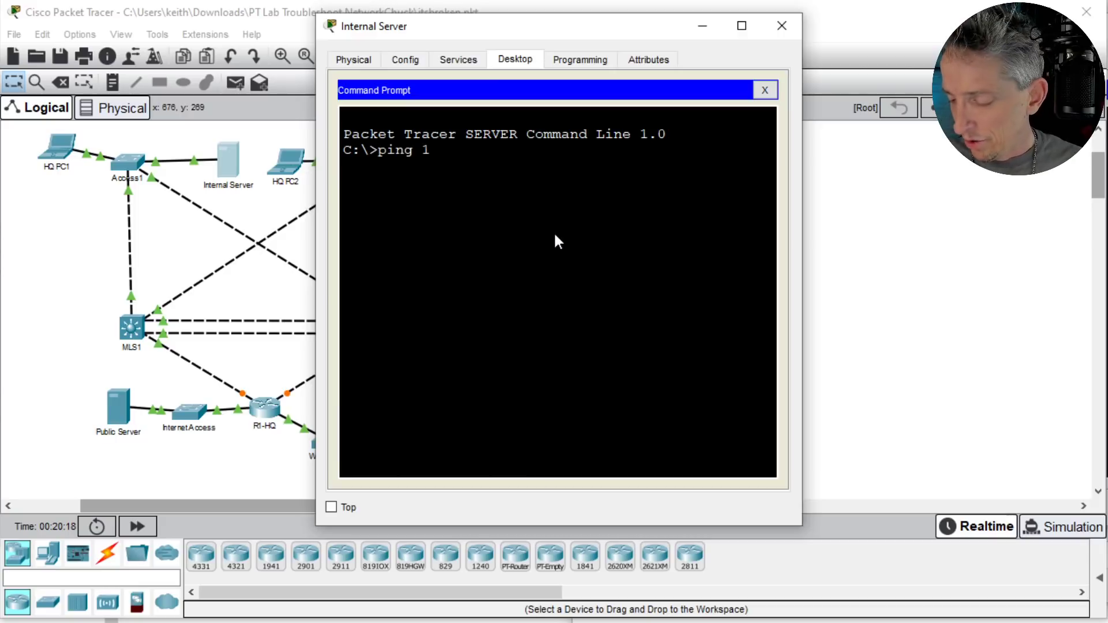
key(BackSpace)
text(103)
key(BackSpace)
text(67.)
key(BackSpace)
key(BackSpace)
key(BackSpace)
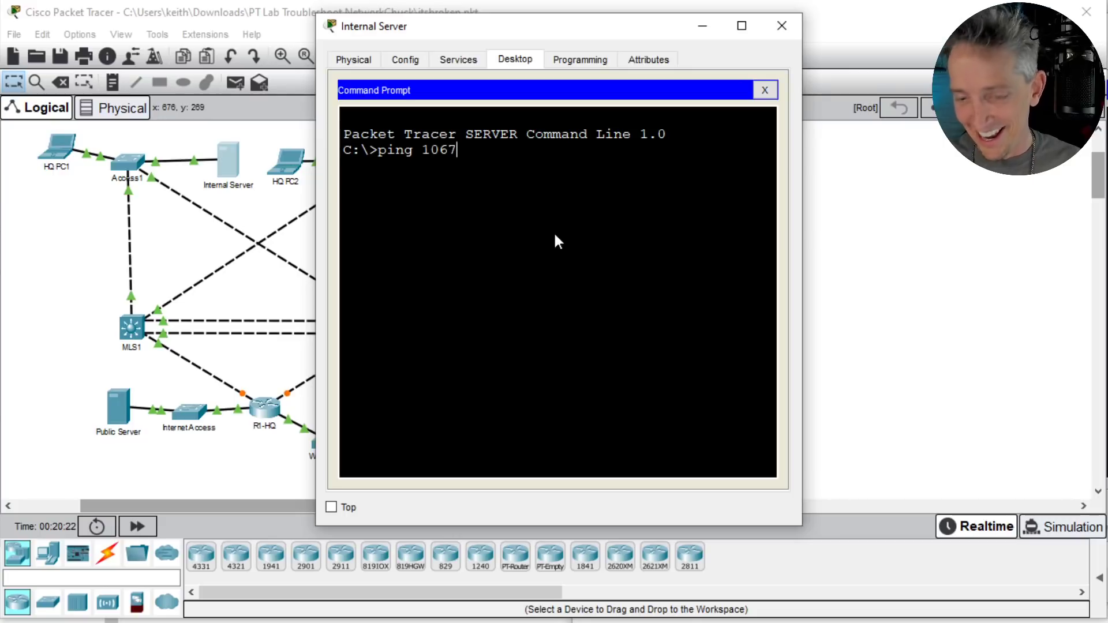
text(.67.83.1)
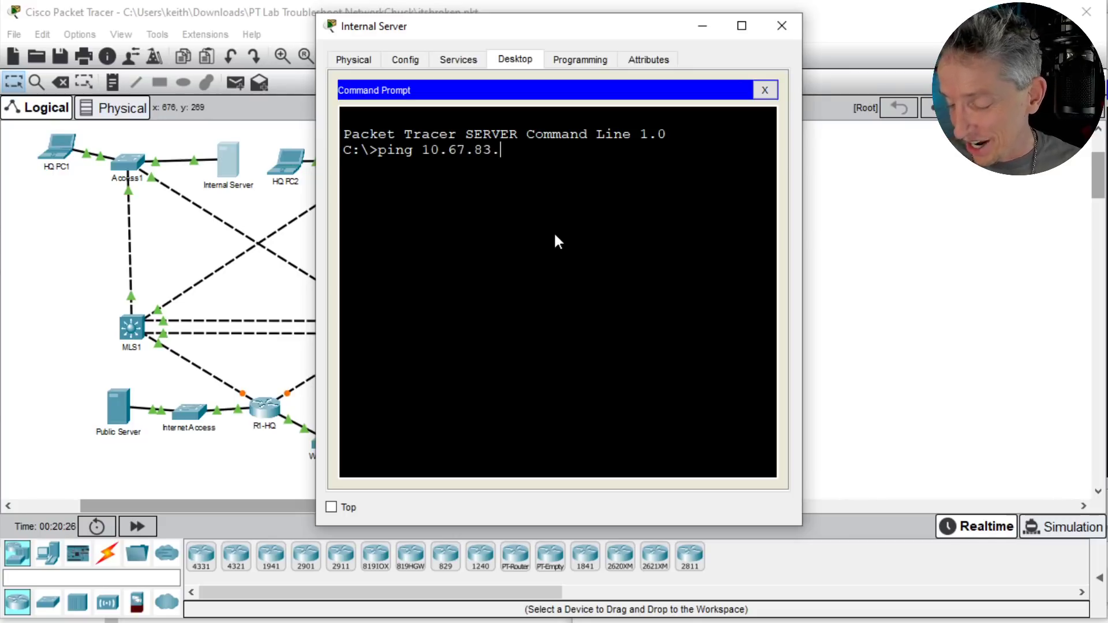
key(Return)
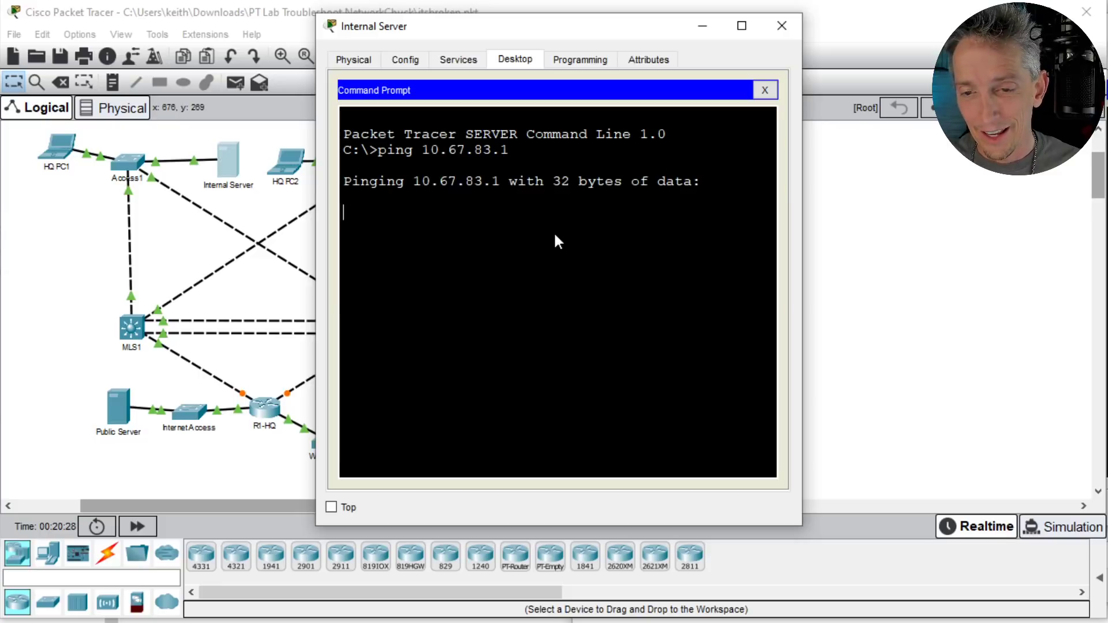
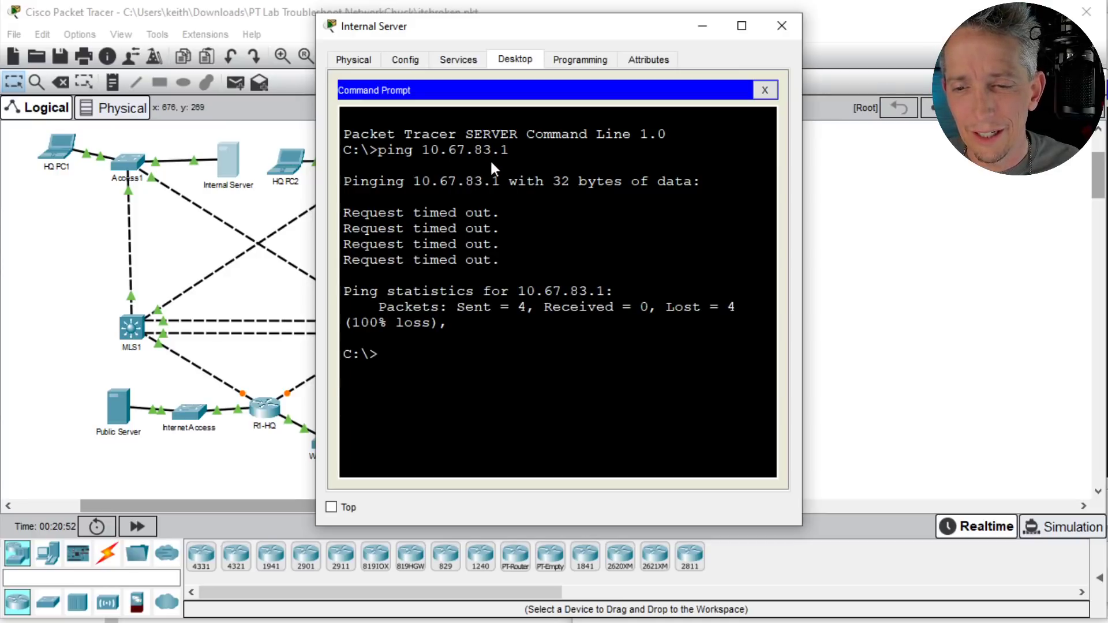
Step: Run show ip int brief on MLS1 and check the address and status of the Vlan10 interface
click(134, 328)
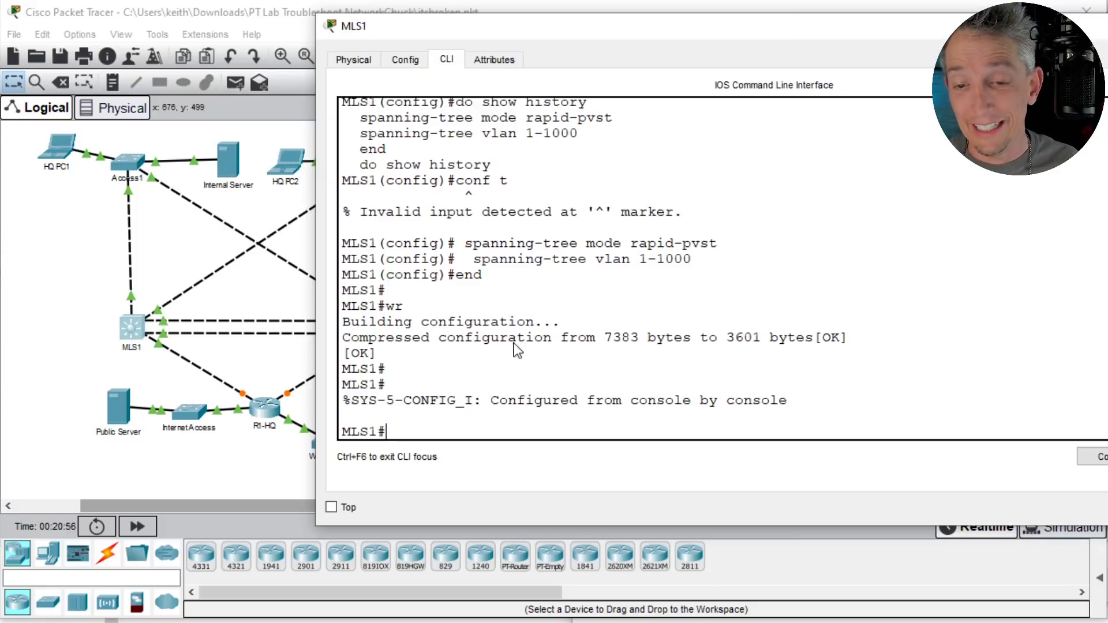
text(show ip)
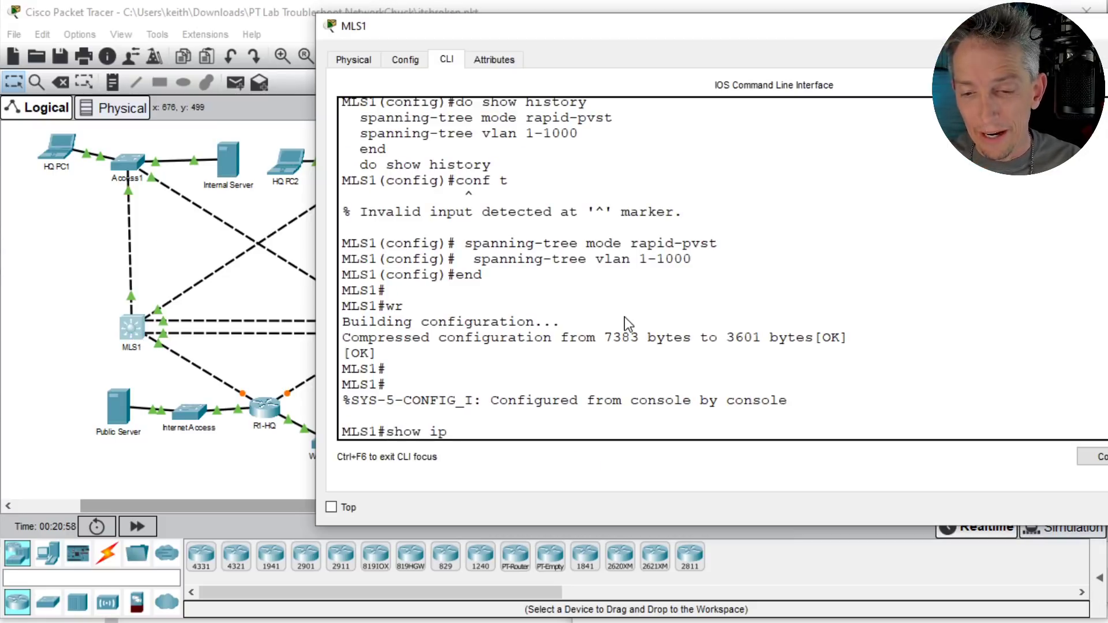
text( int brief)
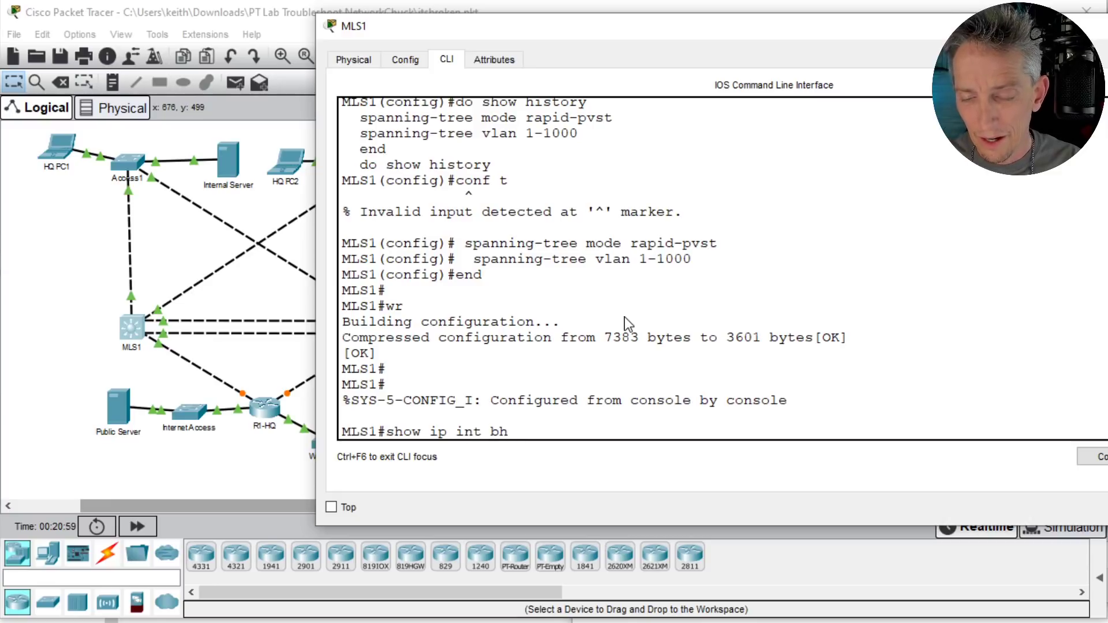
key(Return)
key(space)
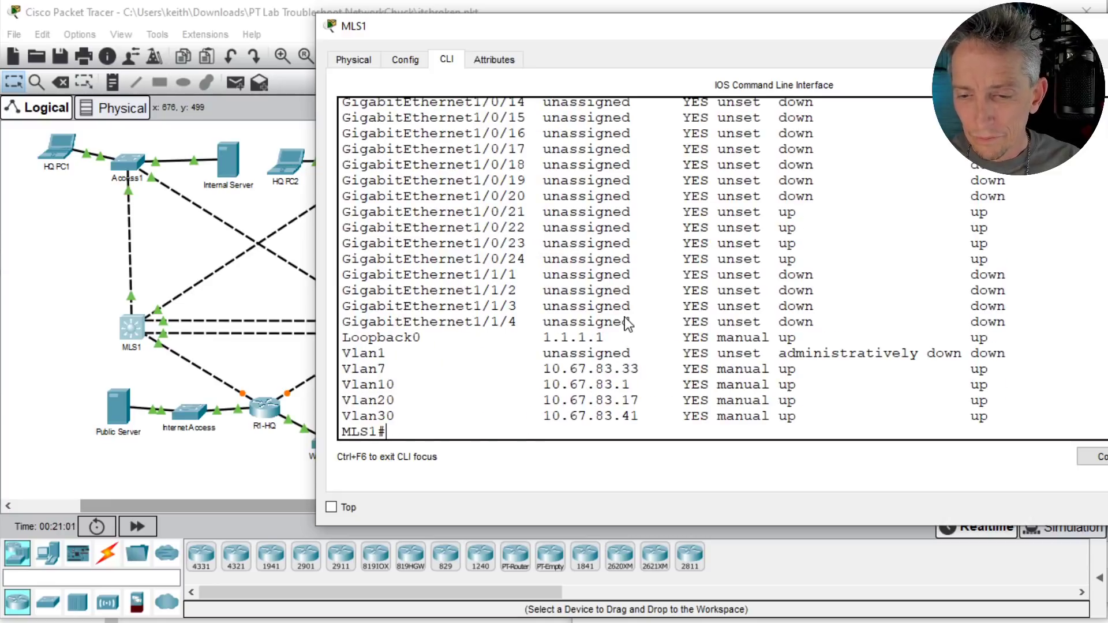
triple_click(587, 387)
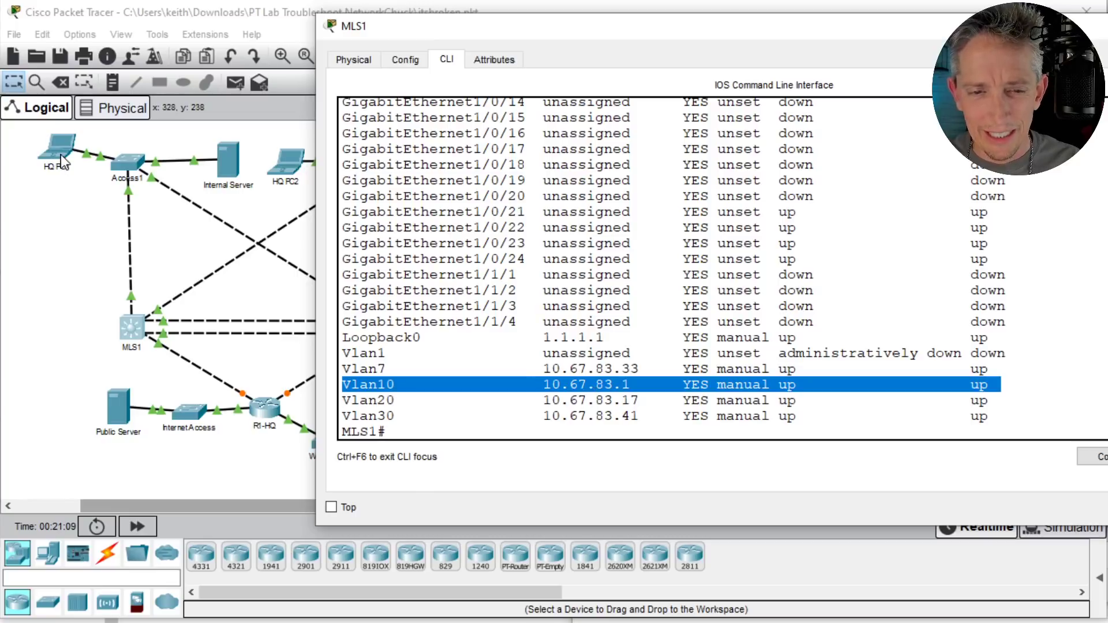
Step: Review the VLAN 10 ports in Access1's output and repeat the ping to 10.67.83.1 from HQ PC1
click(126, 162)
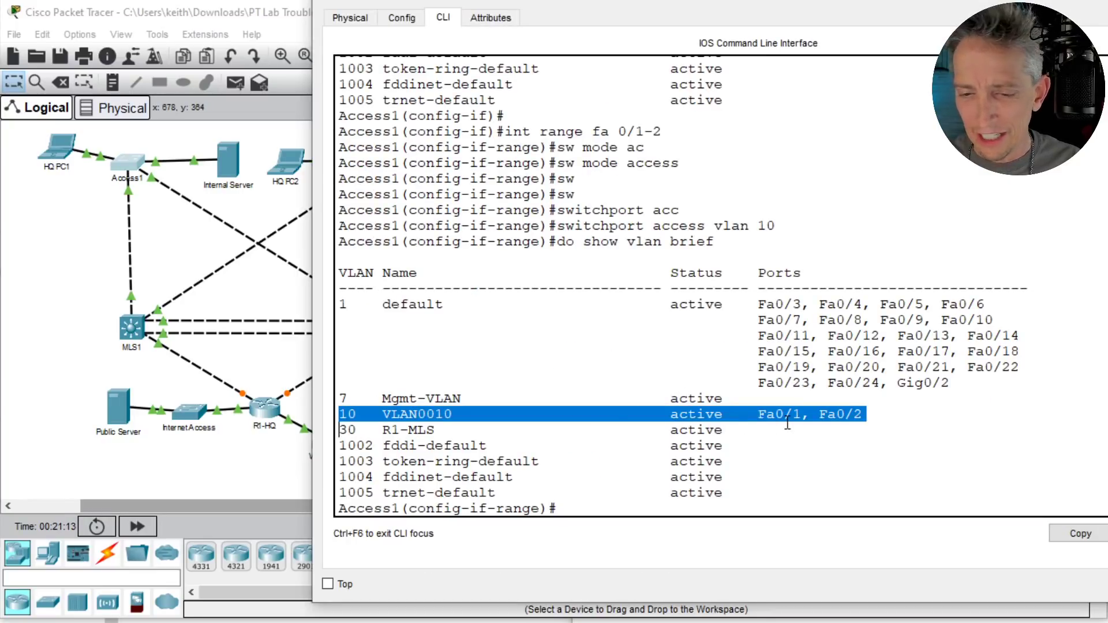
click(56, 146)
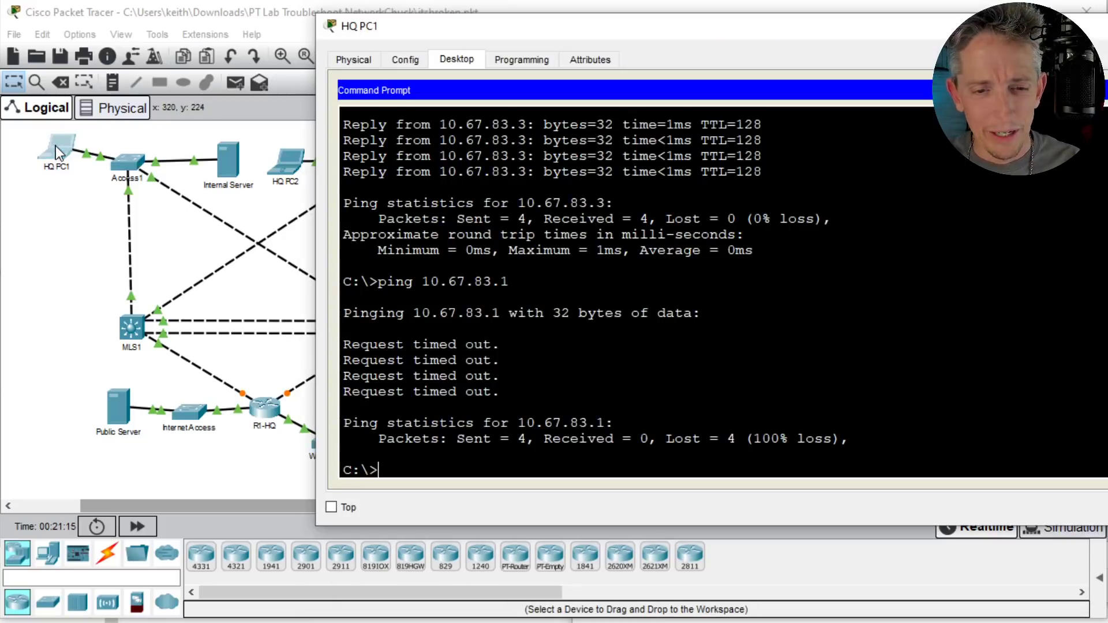
key(Up)
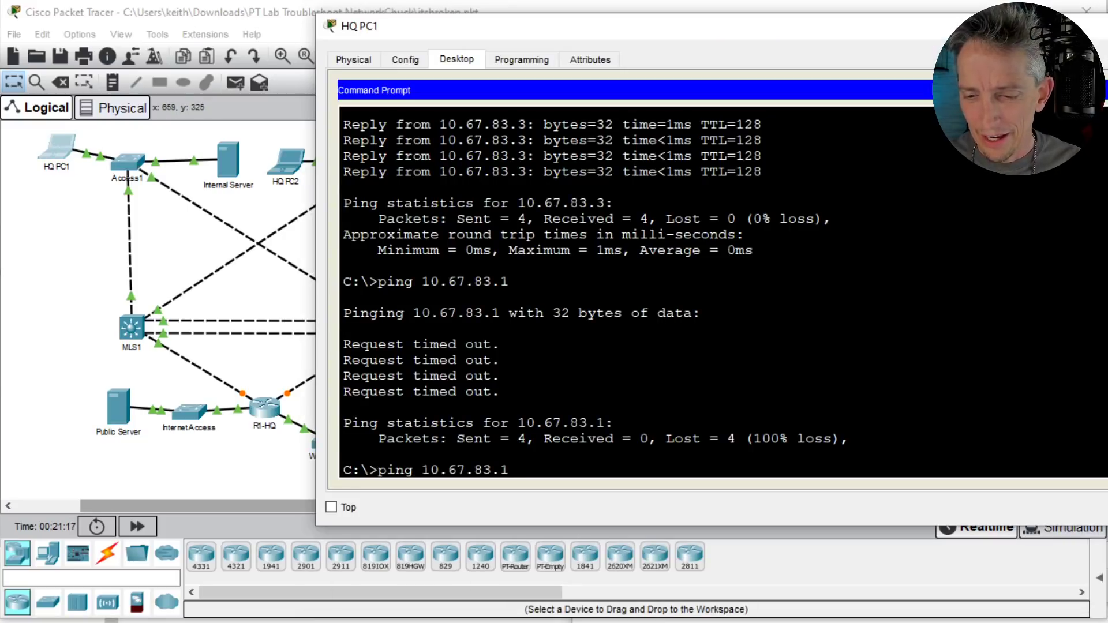
key(Return)
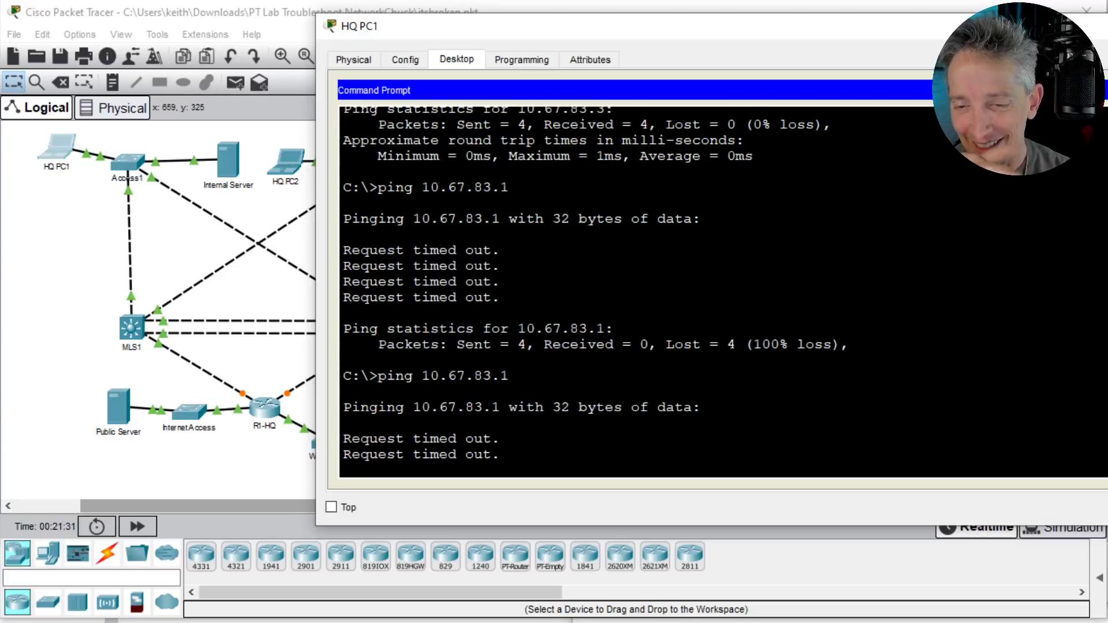
Step: List all of MLS2's interfaces and their IP addresses in its CLI with show ip int brief
click(234, 291)
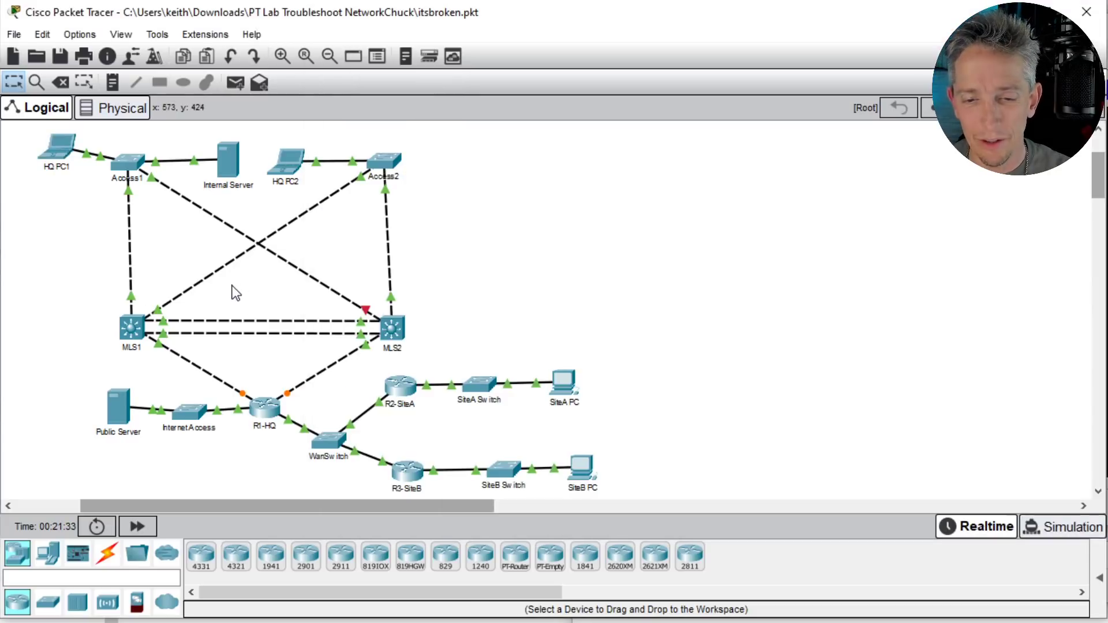
mouse_move(397, 328)
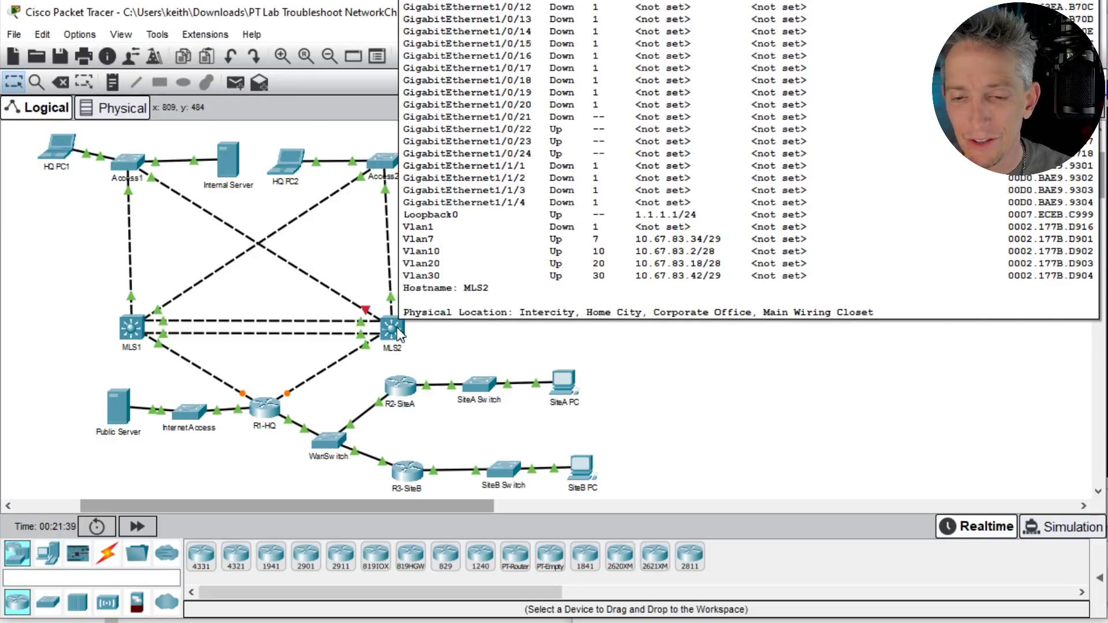
click(396, 327)
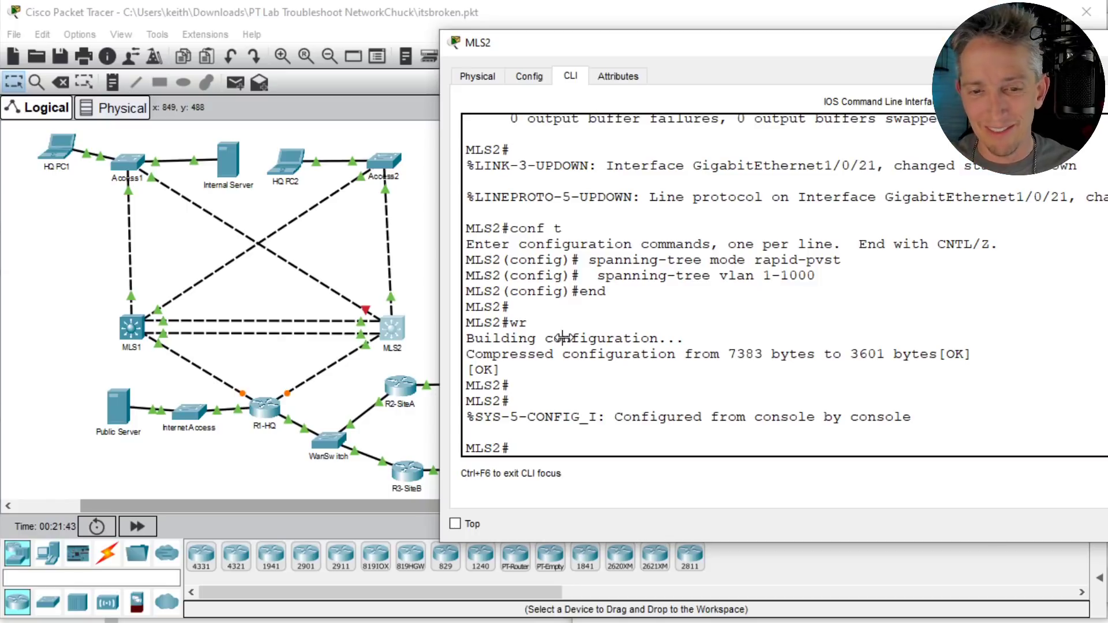
text(wr)
key(Up)
key(Down)
key(Down)
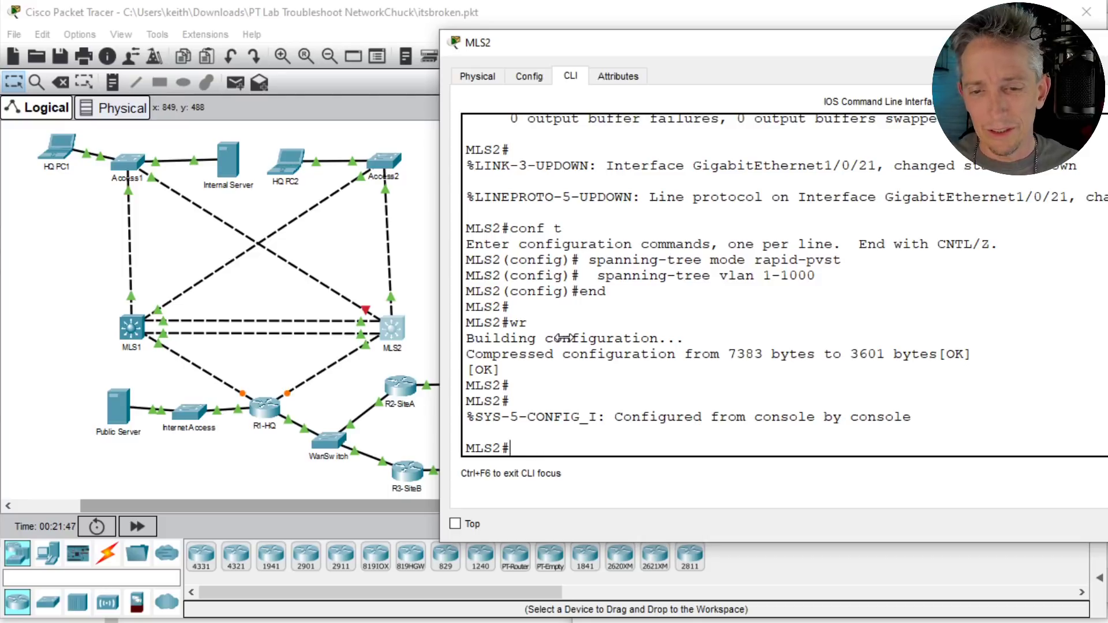
text(show ip int brief)
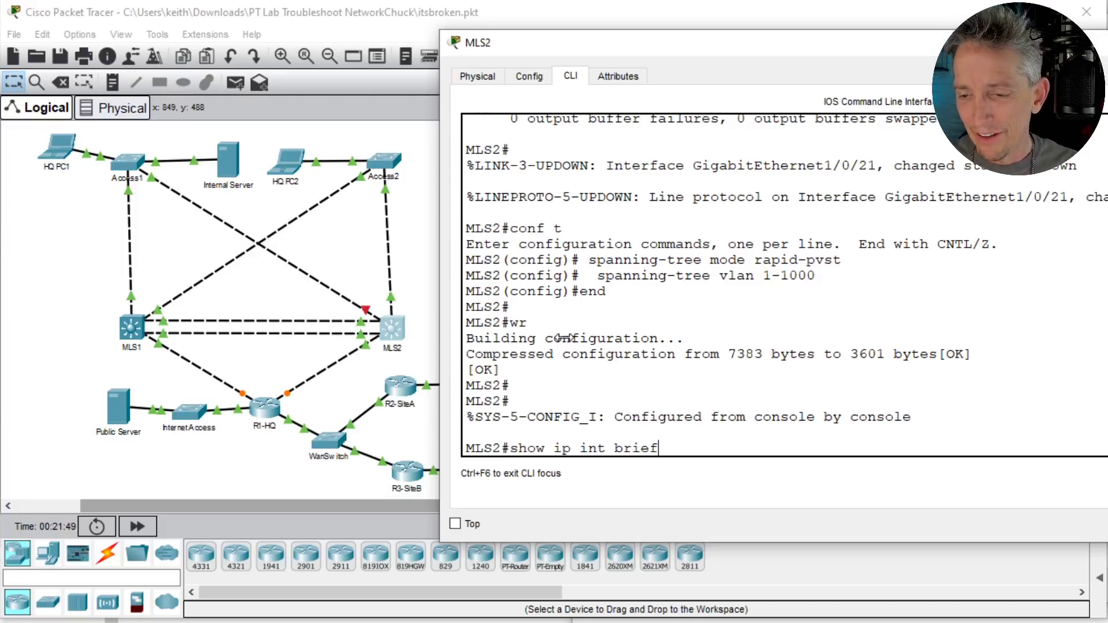
key(Return)
key(space)
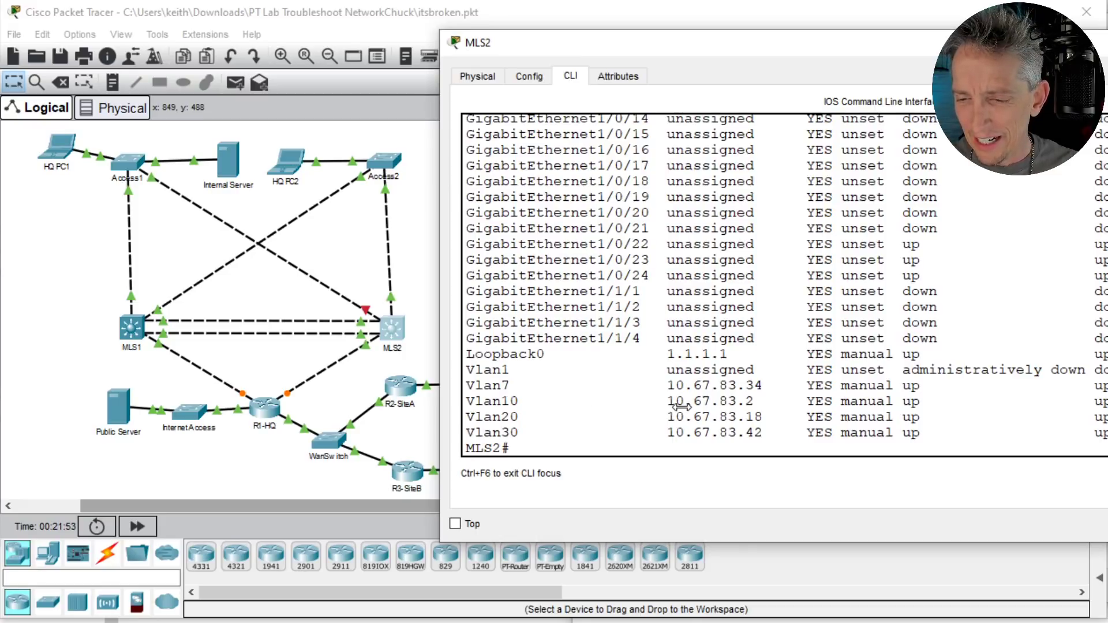
Step: Ping MLS2's VLAN 10 address, 10.67.83.2, from HQ PC1's command prompt
click(61, 150)
text(ping 10.67.83.2)
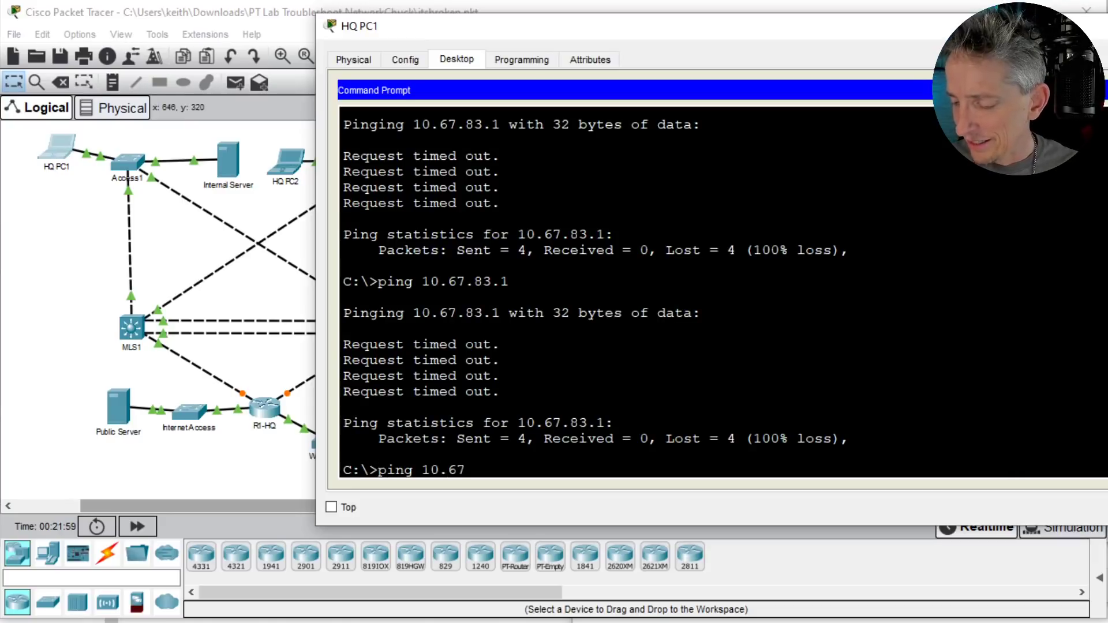
key(Return)
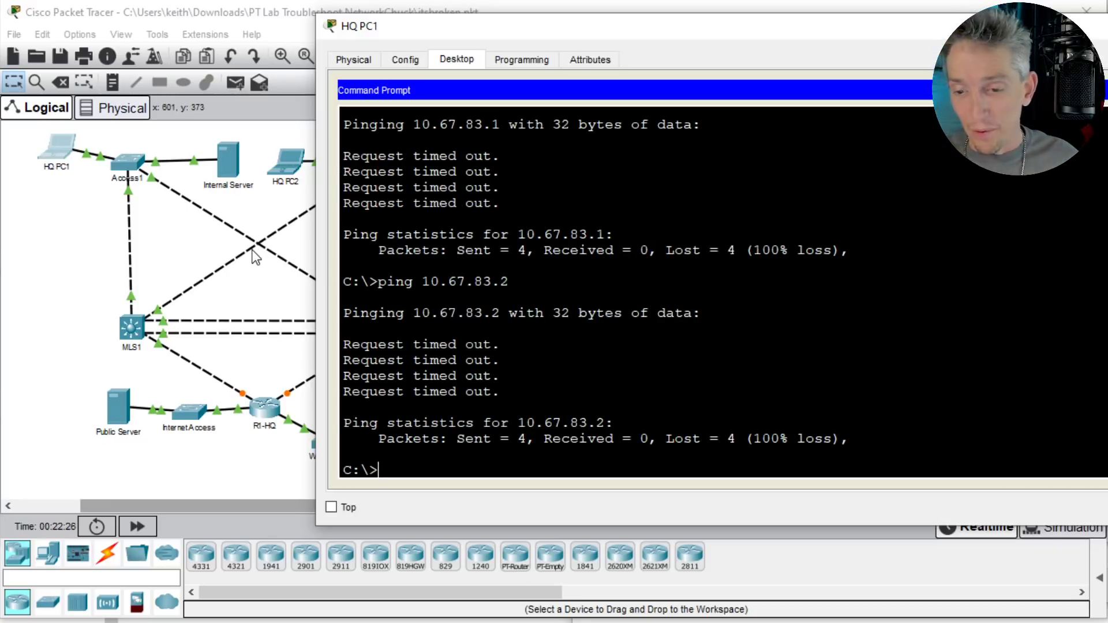
Step: Check Access1's port summary in the topology and ping 10.67.83.3 from HQ PC1
click(99, 211)
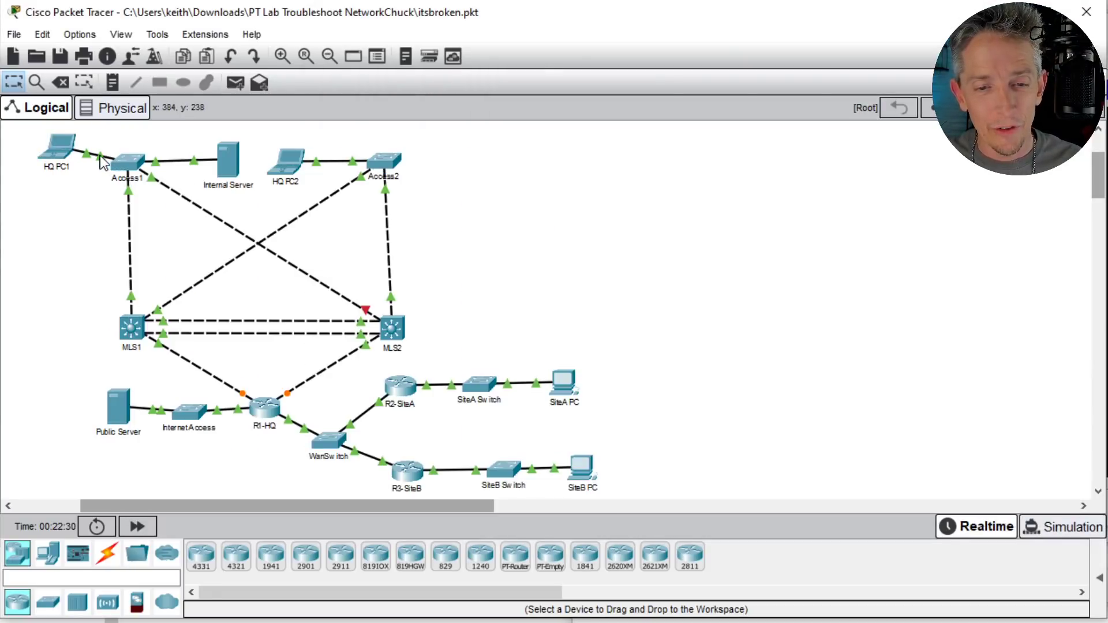
mouse_move(127, 164)
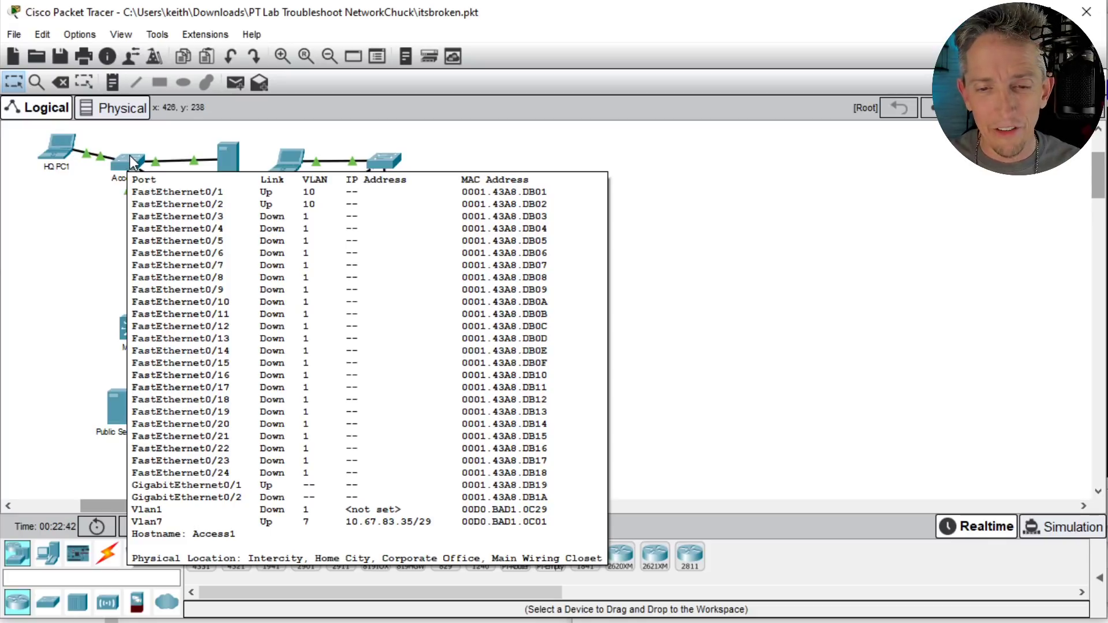
click(57, 149)
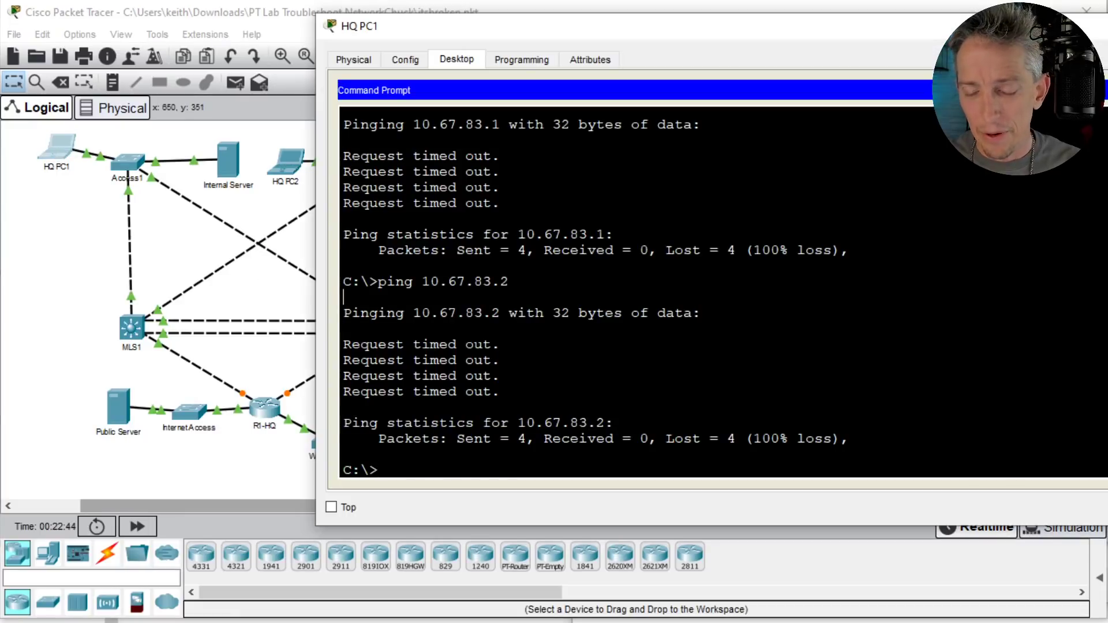
key(Up)
key(BackSpace)
text(3.3)
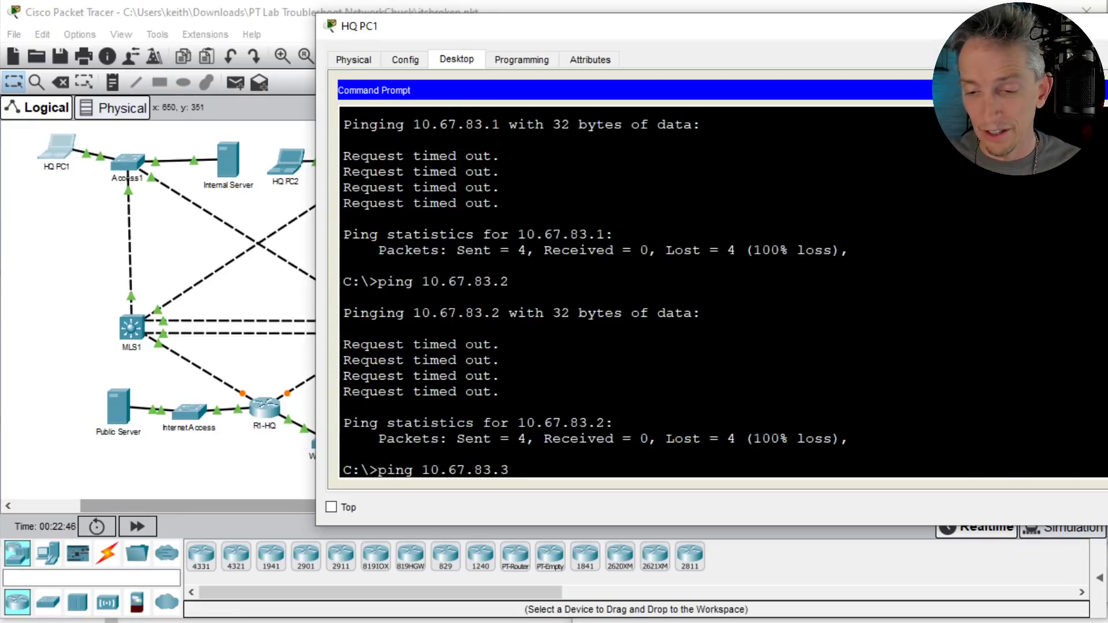
key(Return)
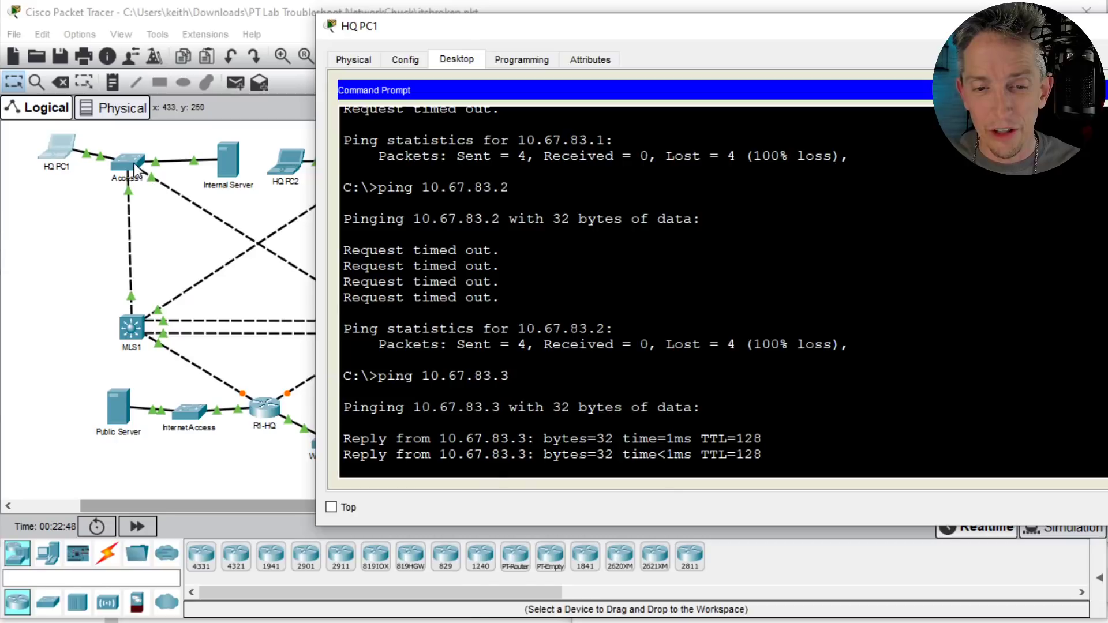
Step: Leave configuration mode on Access1 and display its MAC table with show mac address-table
click(137, 169)
text(end)
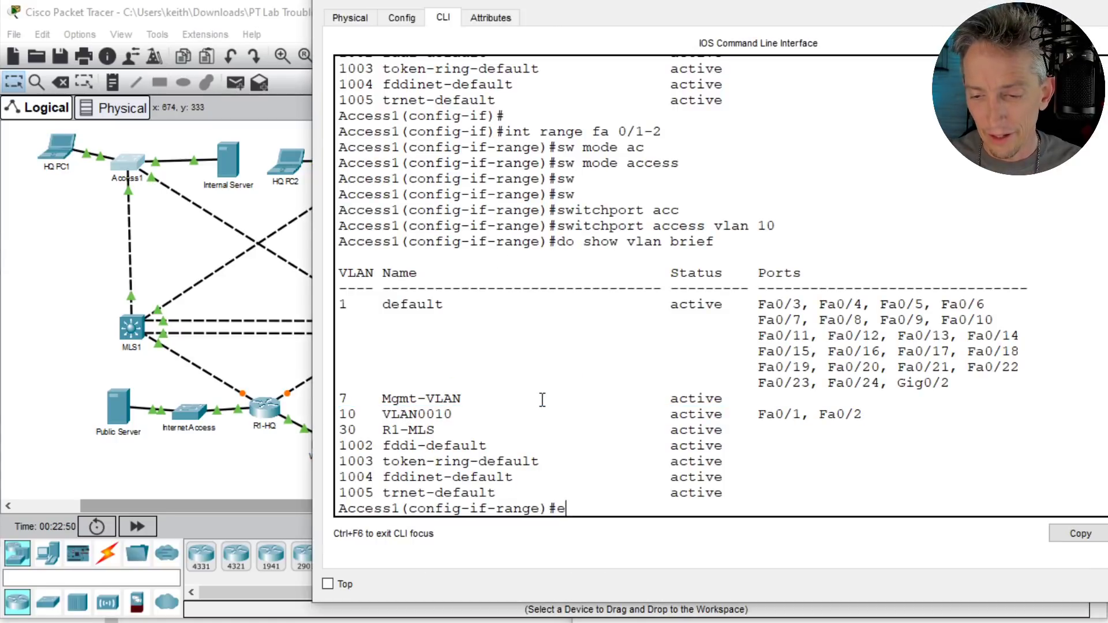
key(Return)
key(Return)
text(show mac)
key(Tab)
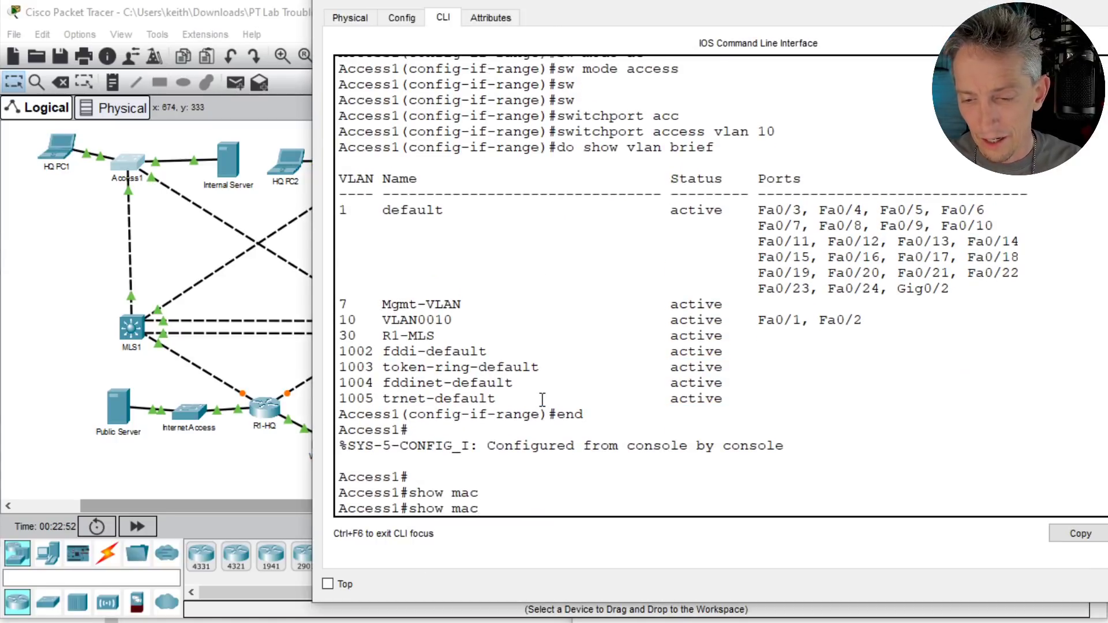
text(add)
key(Tab)
key(Return)
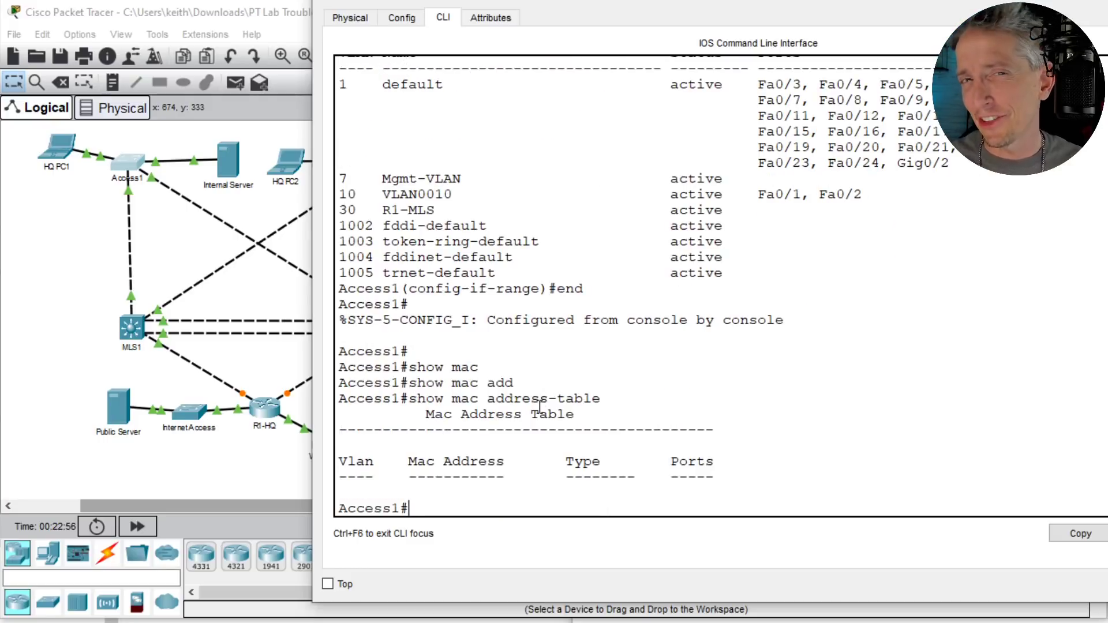
Step: Repeat the ping to 10.67.83.3 from HQ PC1 and display Access1's MAC address table again
click(63, 144)
key(Up)
key(Return)
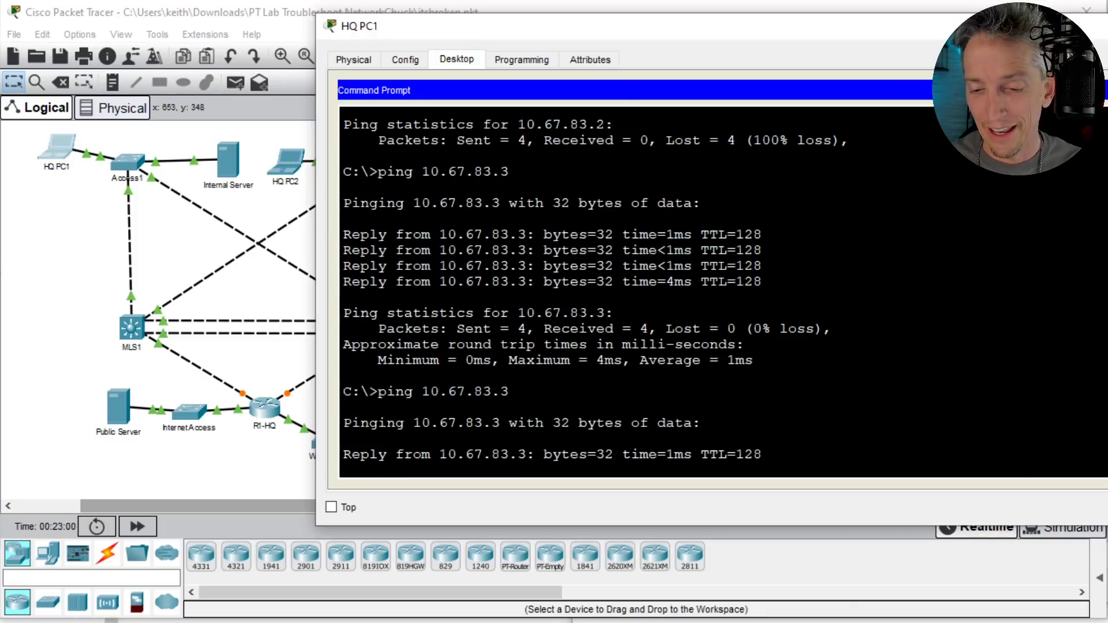
click(127, 167)
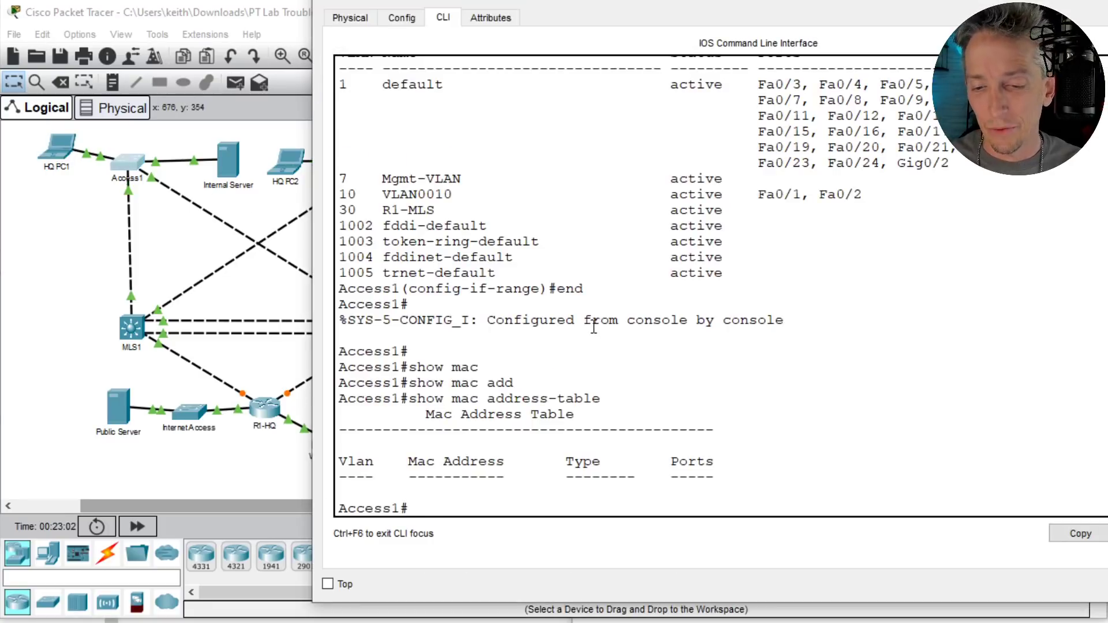
key(Up)
key(Return)
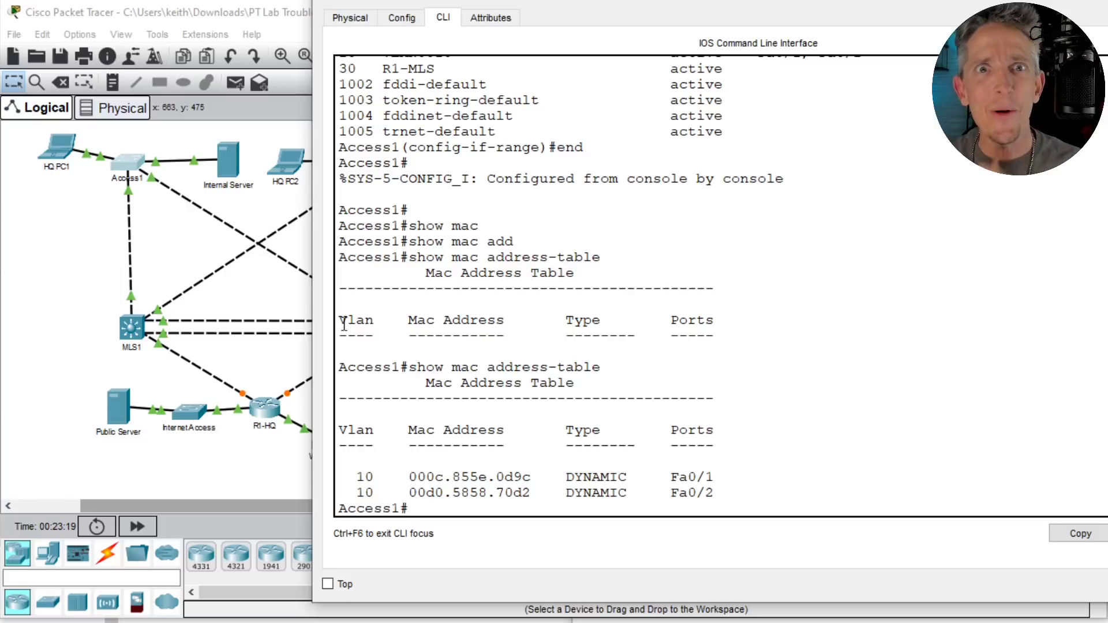
key(Return)
key(Return)
key(Return)
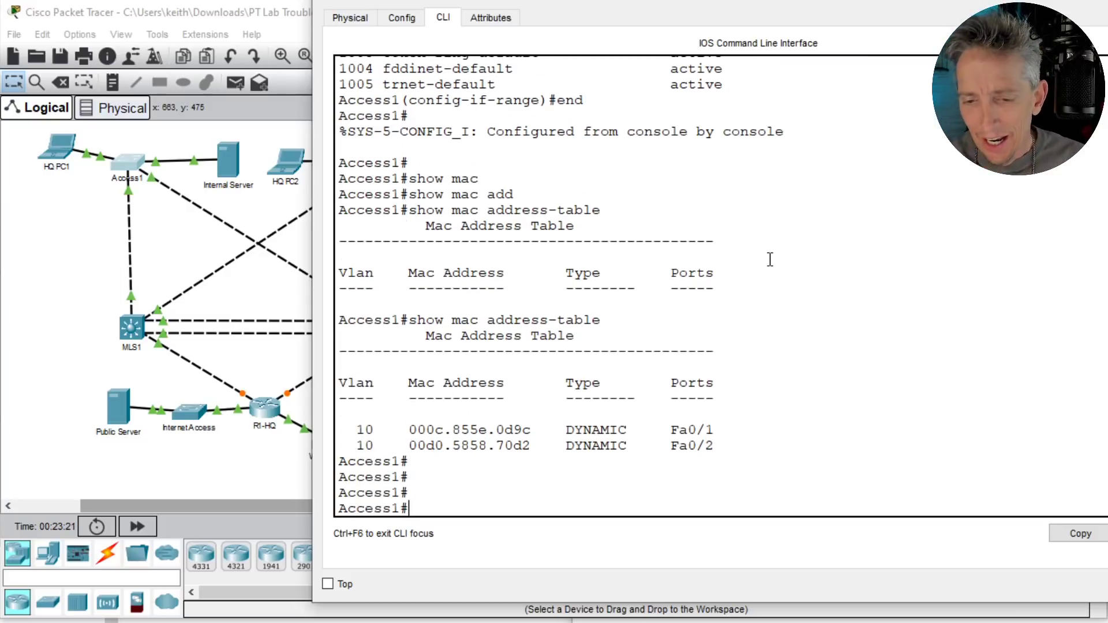
key(Return)
key(Return)
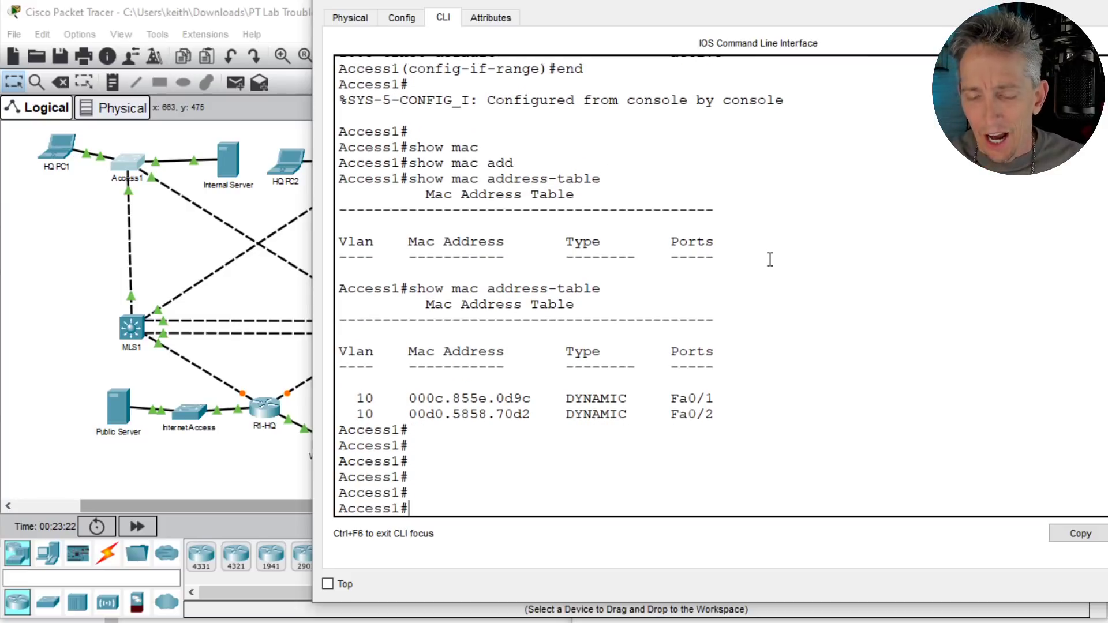
Step: Ping the address 10.67.83.1 from HQ PC1's command prompt
click(72, 172)
key(Up)
key(BackSpace)
text(1)
key(Return)
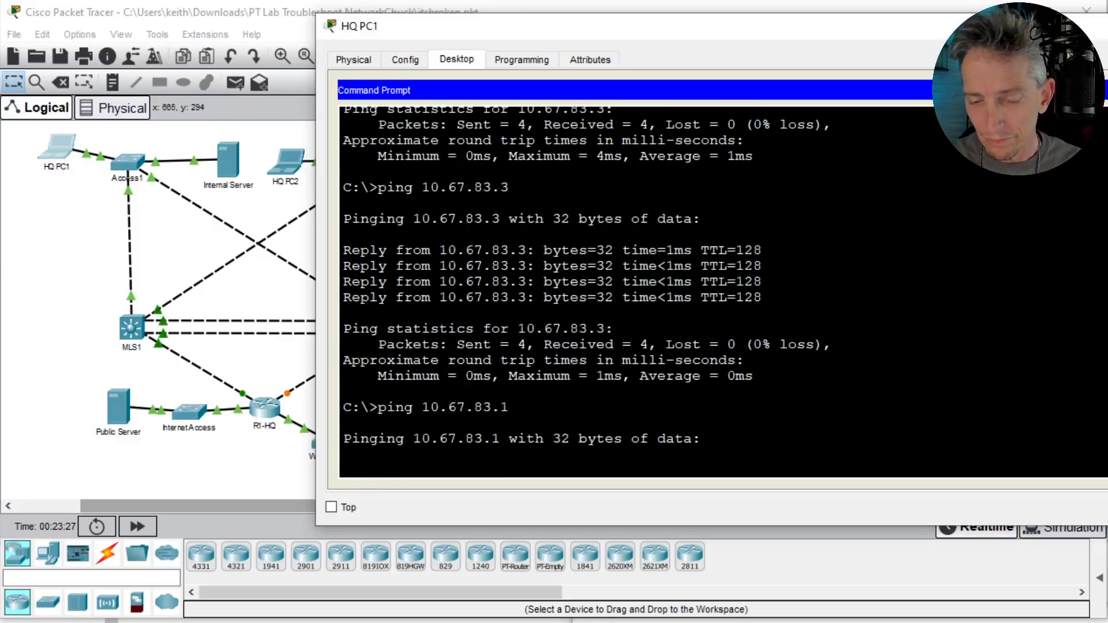
Step: Interrupt the running ping and display HQ PC1's ARP table with arp -a
key(ctrl+c)
text(arp -a)
key(Return)
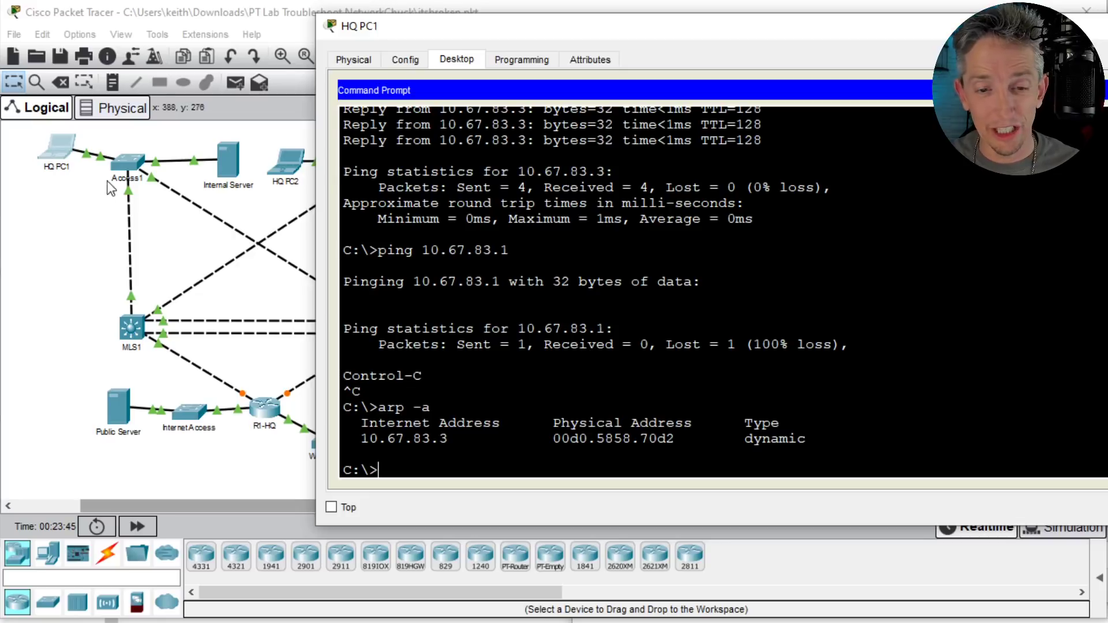
Step: Display the trunk ports and allowed VLANs on Access1 with show int trunk
click(131, 165)
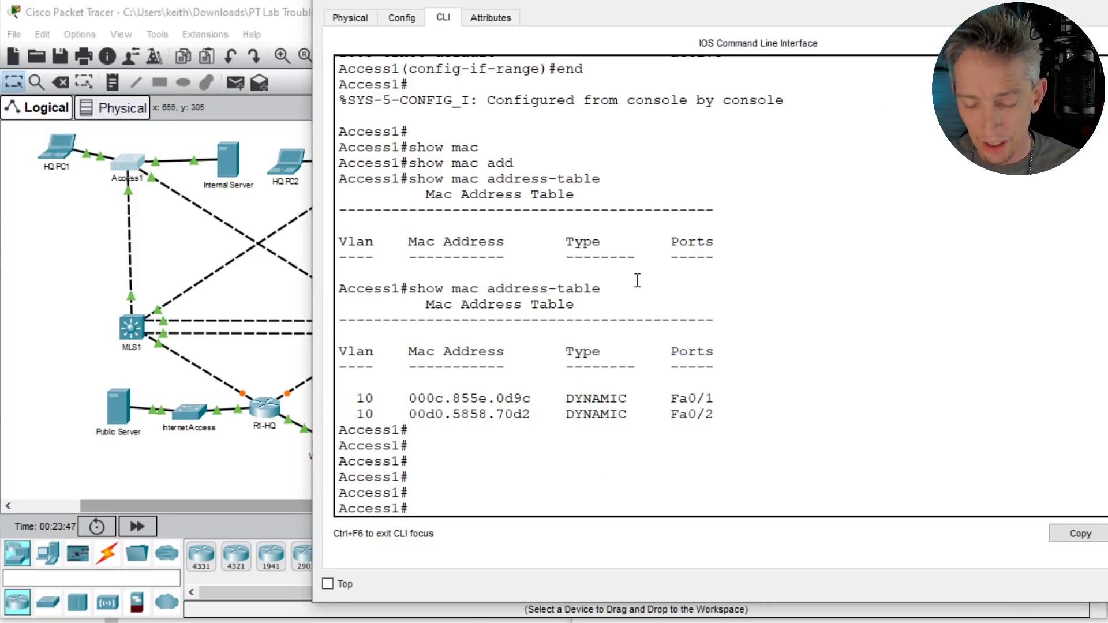
text(show int trunk)
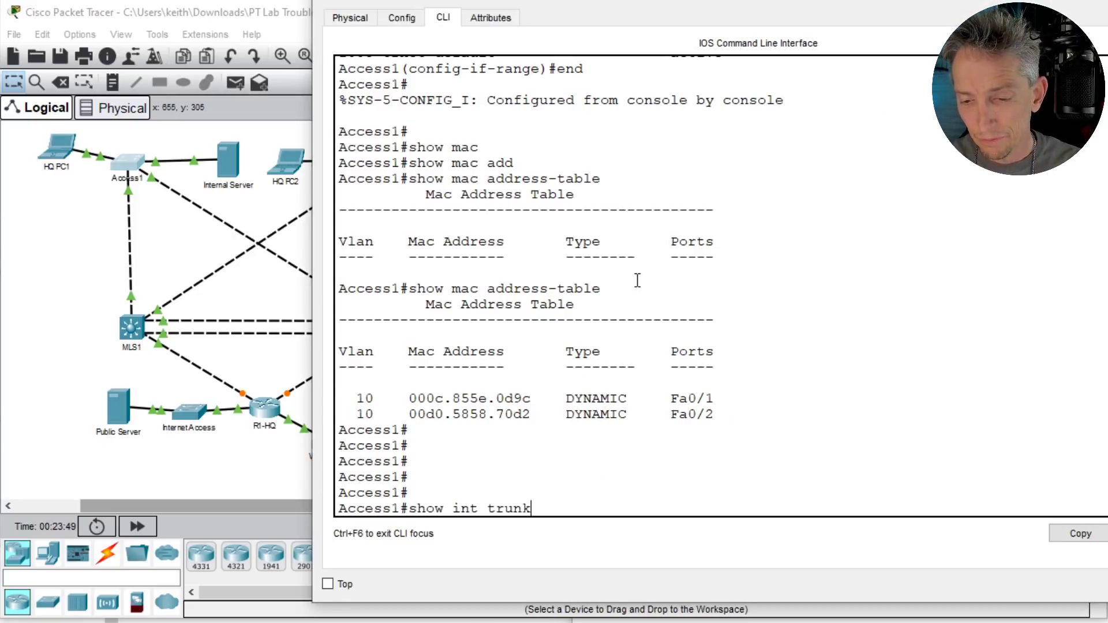
key(Return)
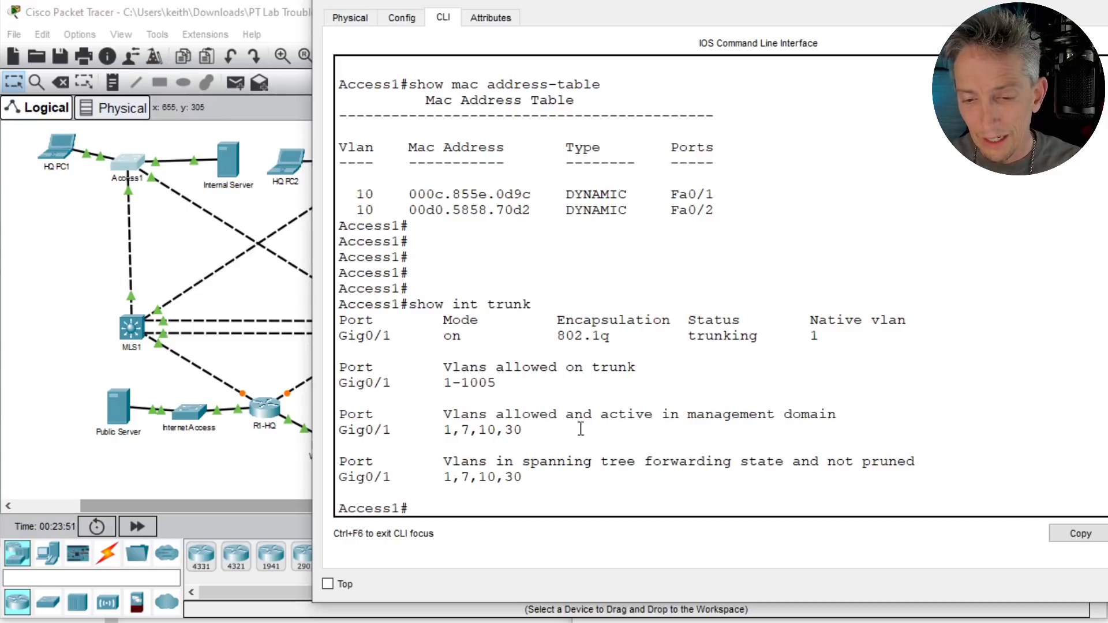
Step: Identify the port labels on the link between Access1 and MLS1 in the topology
click(180, 215)
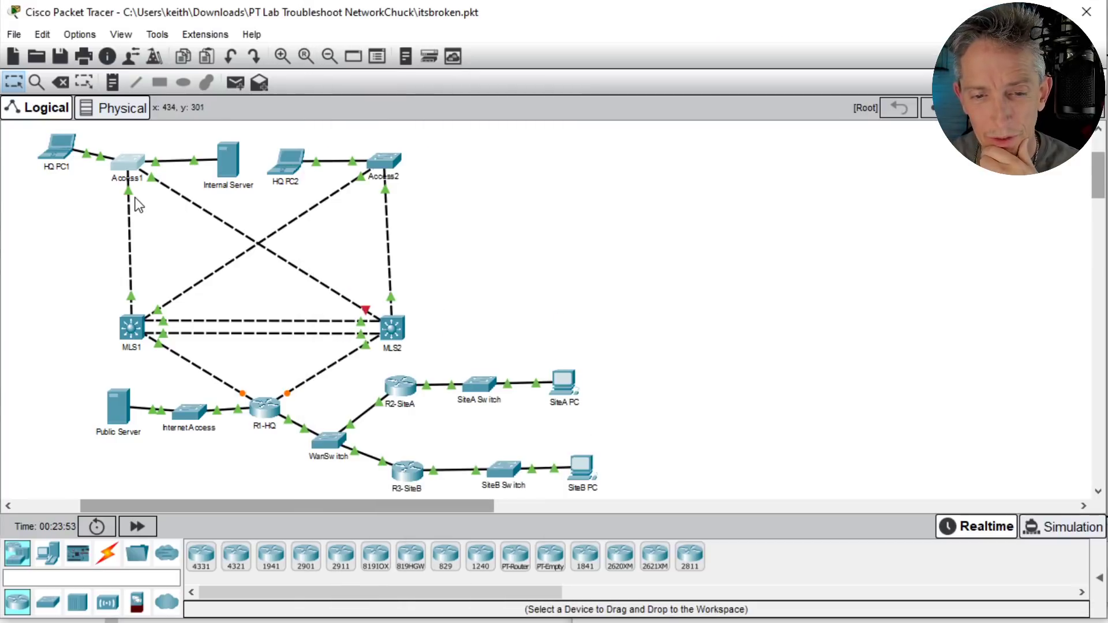
click(129, 190)
key(Escape)
click(173, 216)
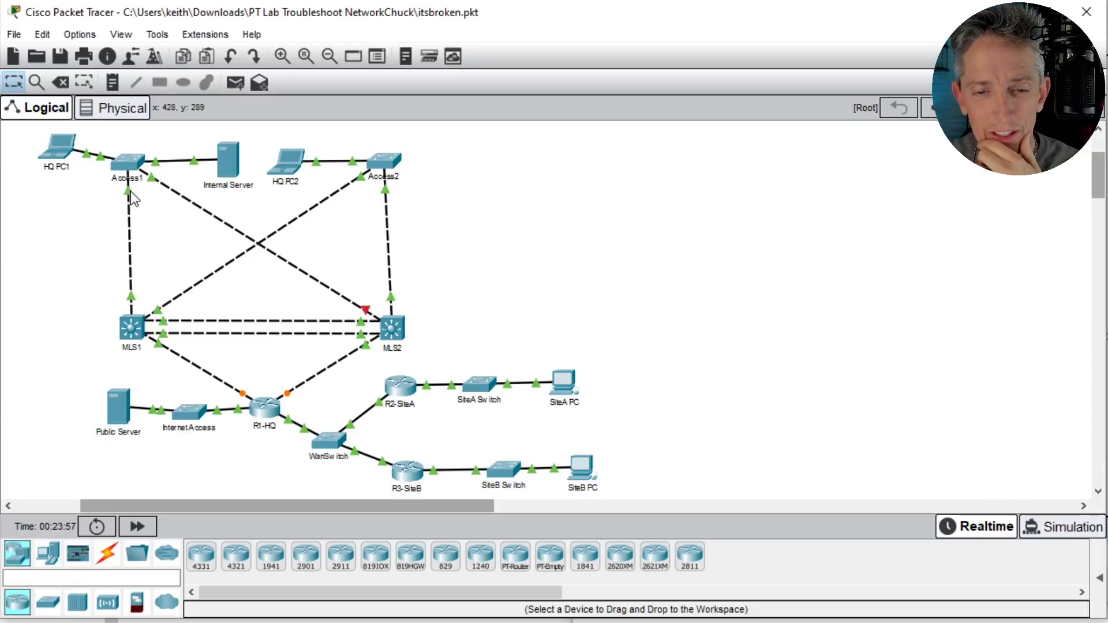
mouse_move(132, 199)
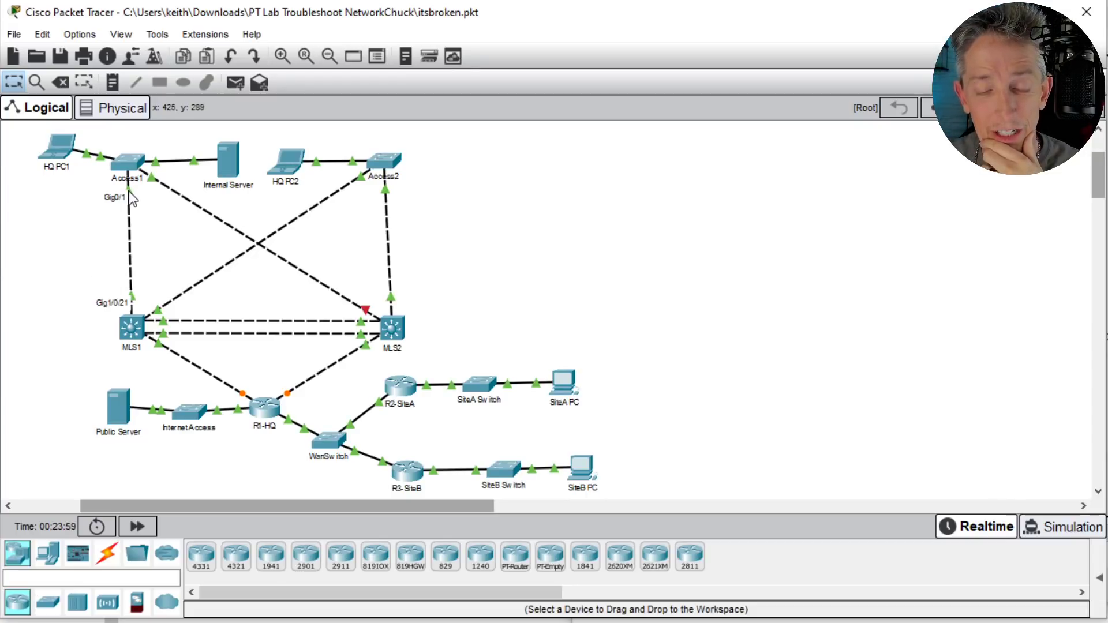
Step: Run show int trunk again on Access1 and highlight VLAN 10 in Gig0/1's spanning-tree forwarding list
click(127, 165)
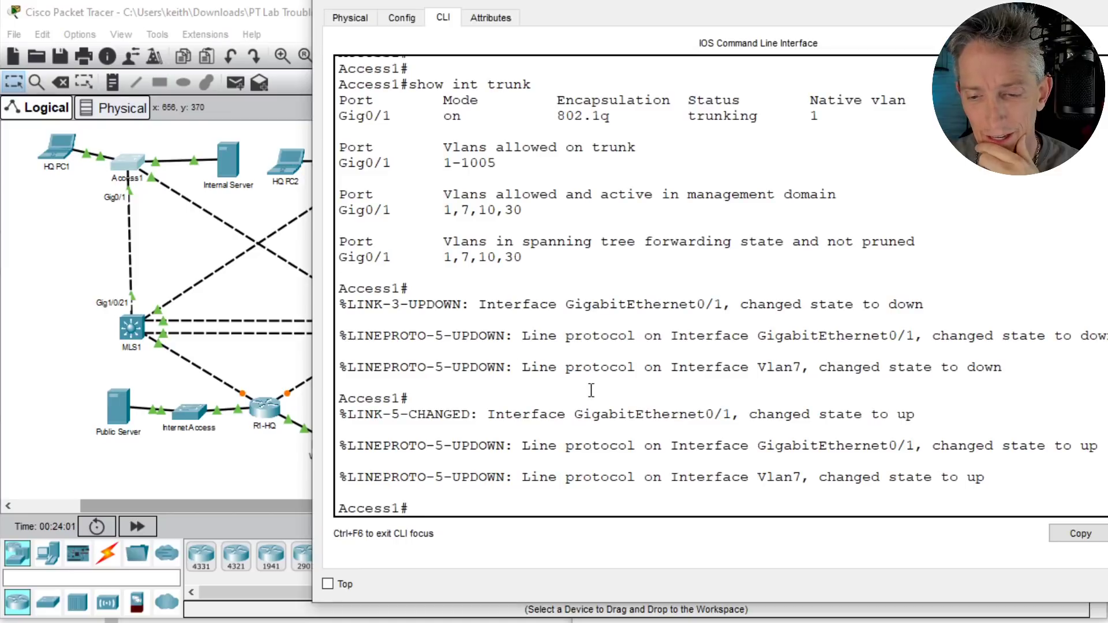
text(show mac address-table)
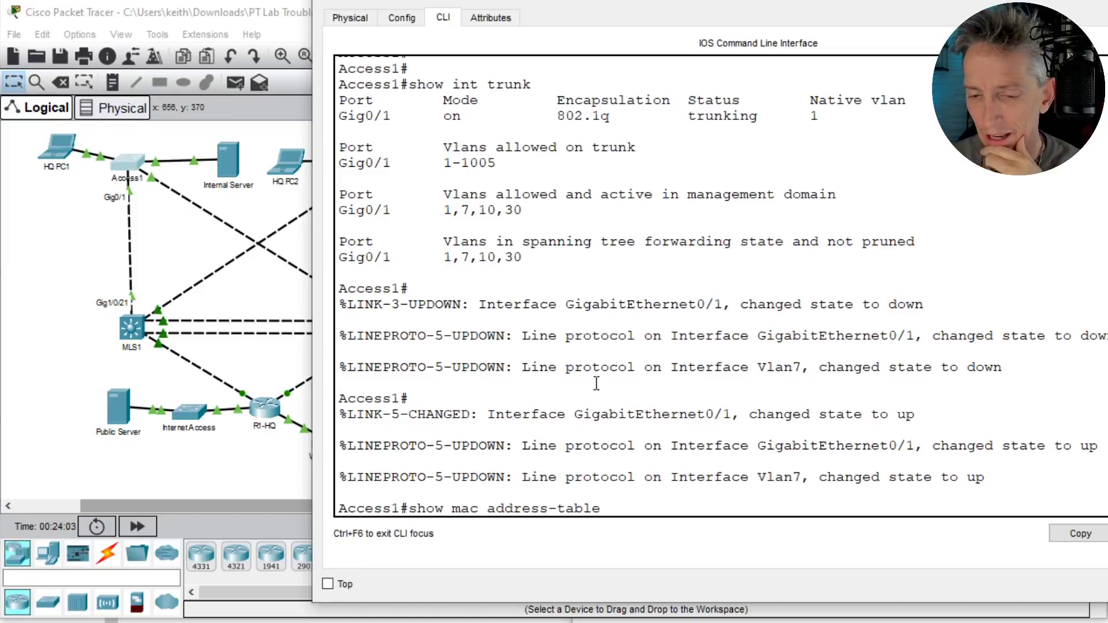
key(Up)
key(Return)
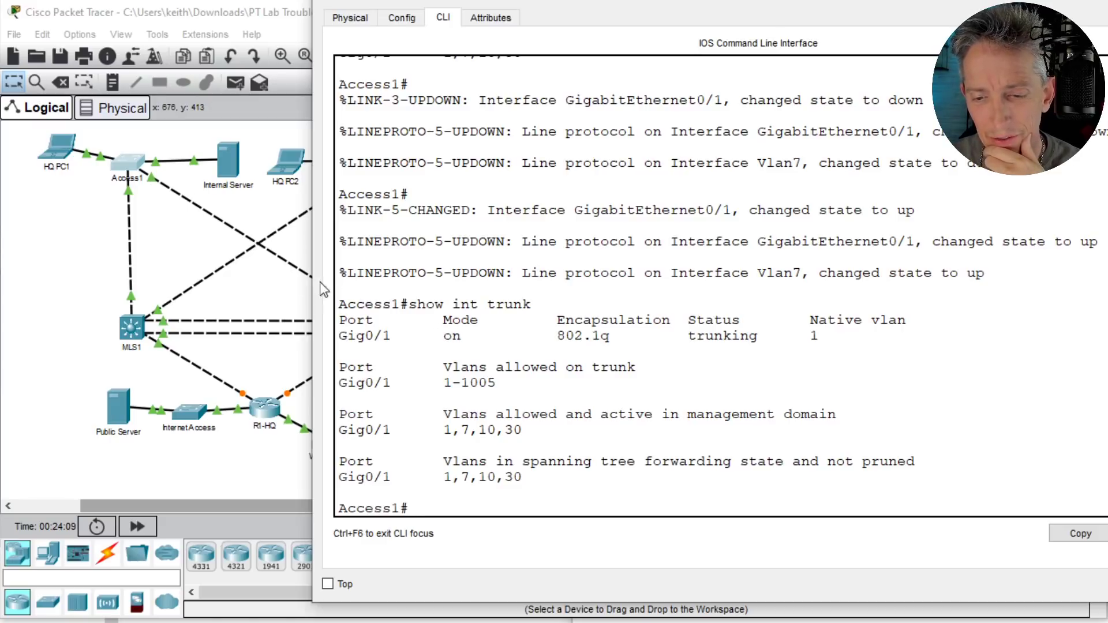
double_click(491, 477)
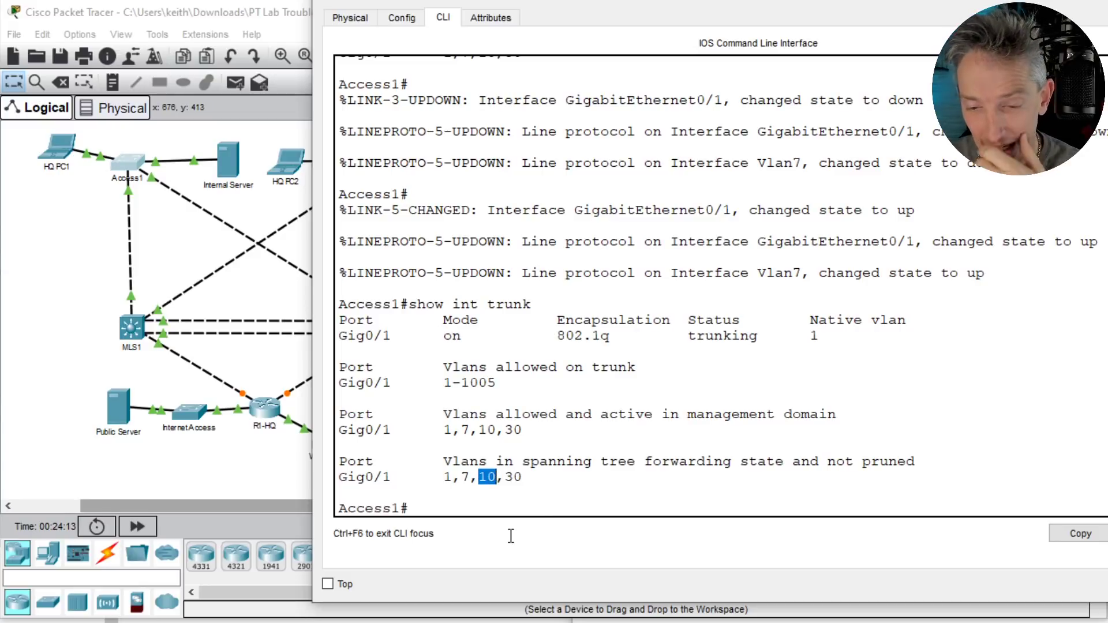
Step: Display the complete port status list of Access1 with show int status
click(626, 447)
text(show int statu)
key(Tab)
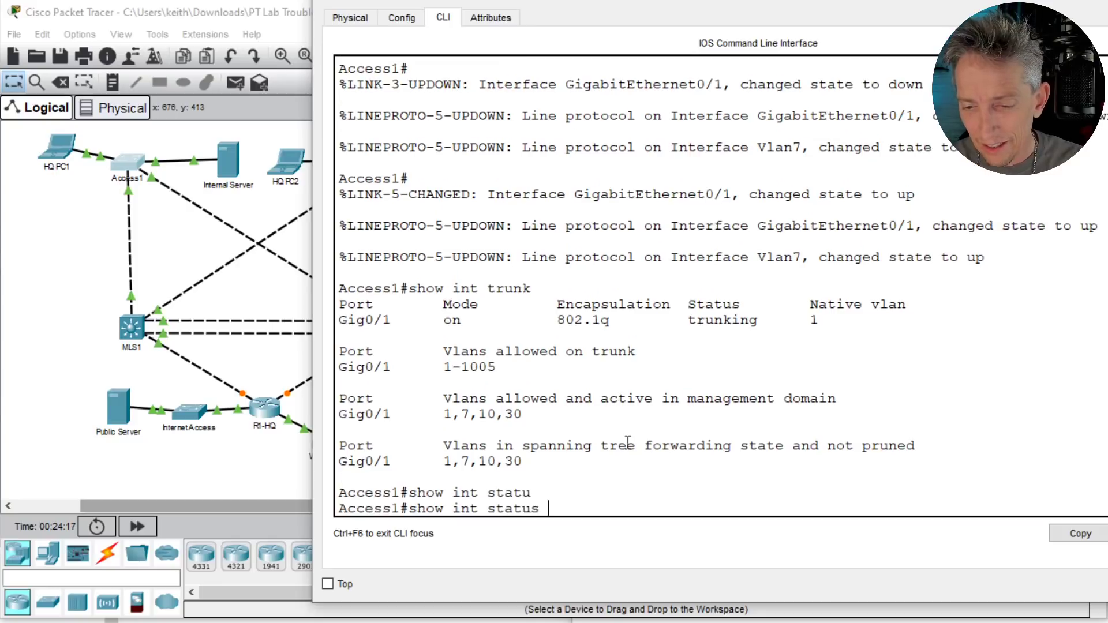
key(Return)
key(space)
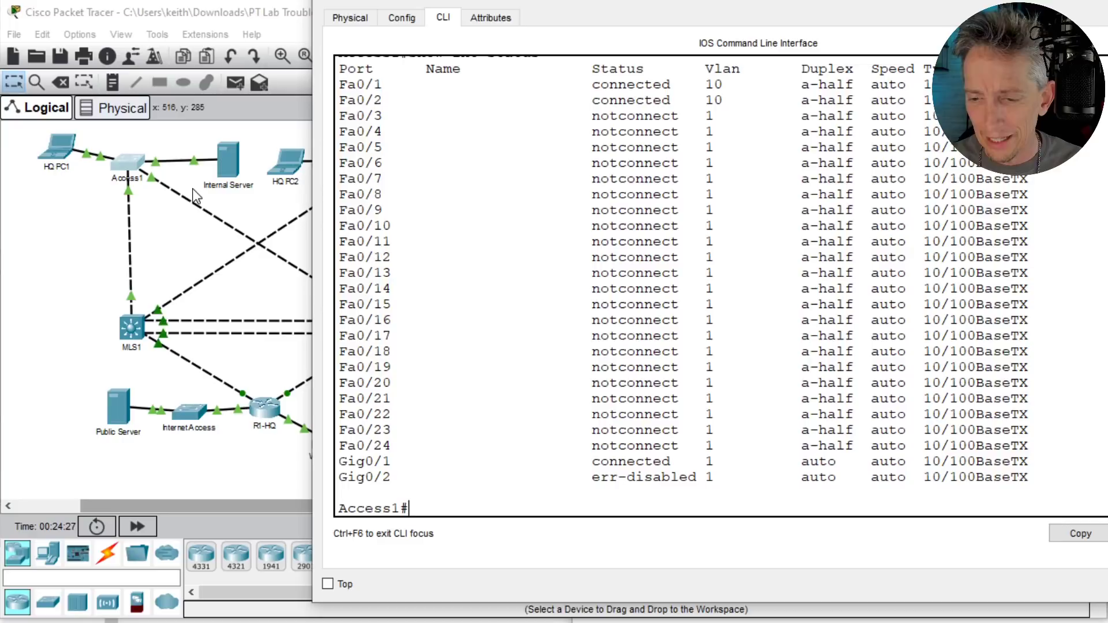
Step: Display the full running configuration of Access1 with show run, excluding lines that contain the author's first name
text(show run )
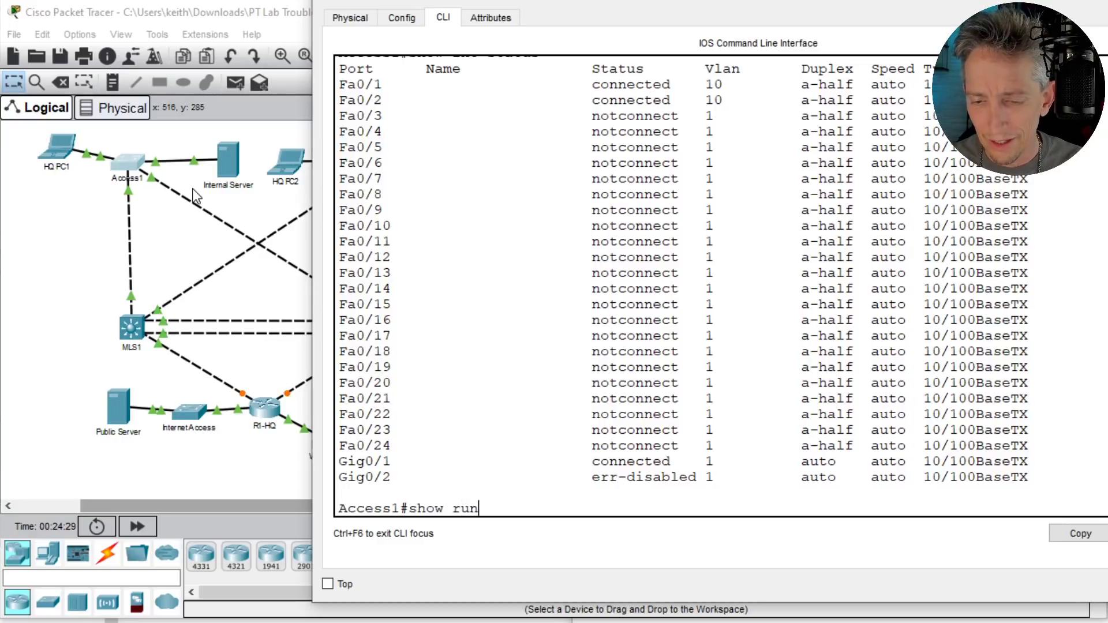
text(| e)
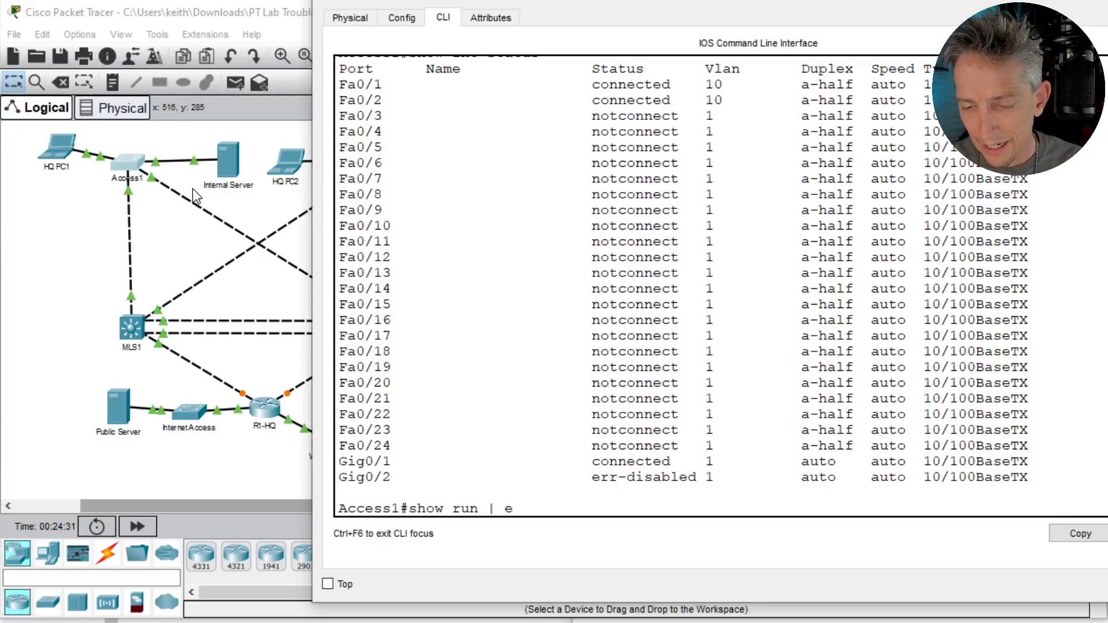
text(xc Keith)
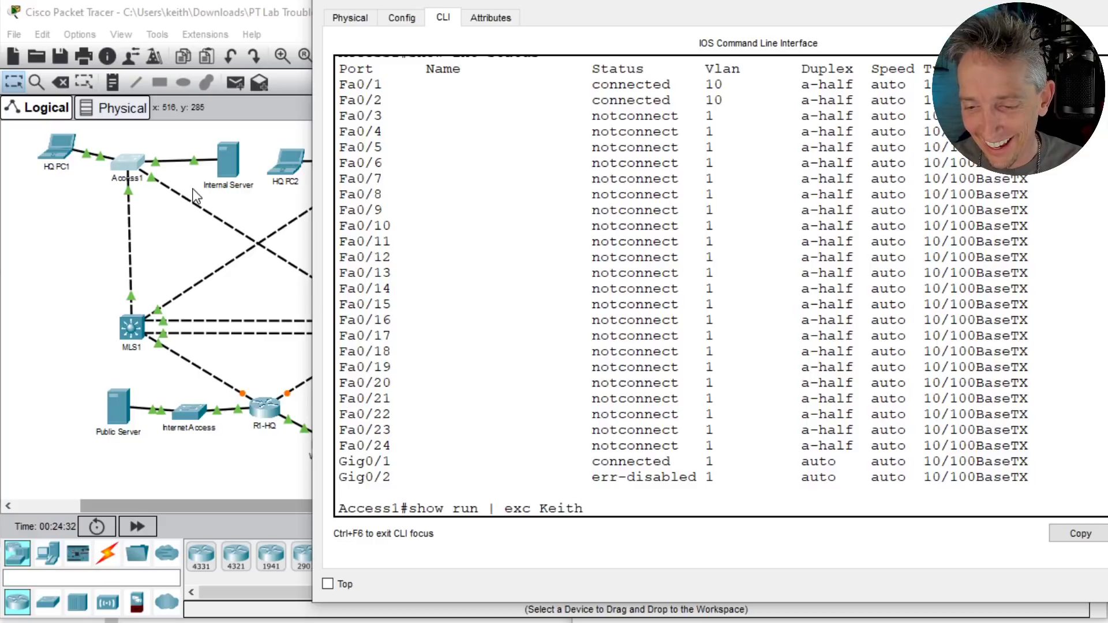
key(Return)
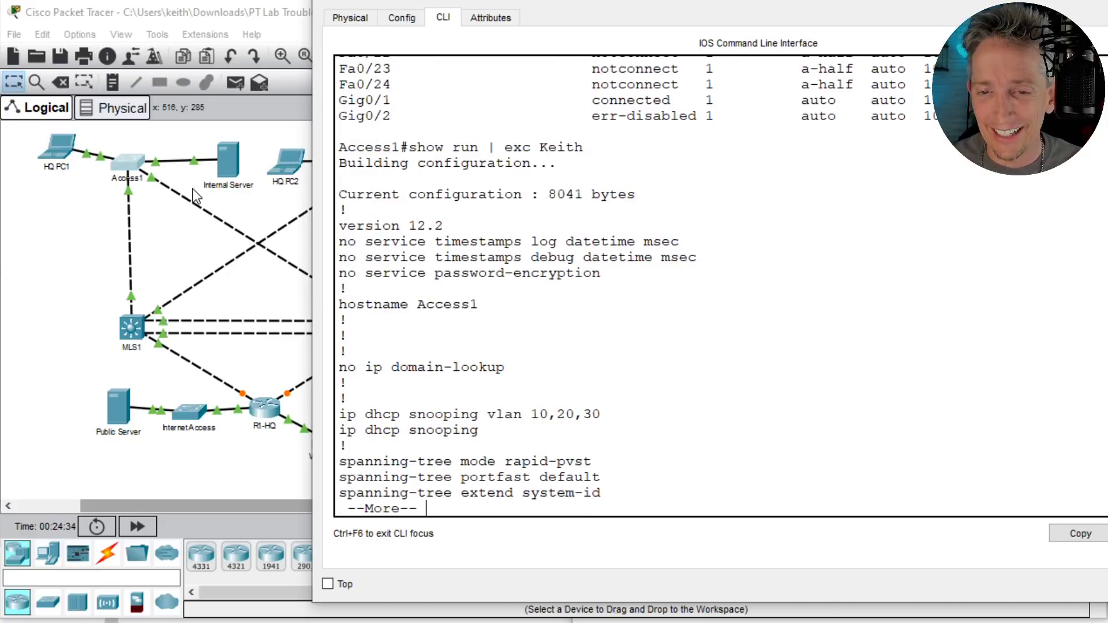
key(space)
key(space)
key(space)
key(space)
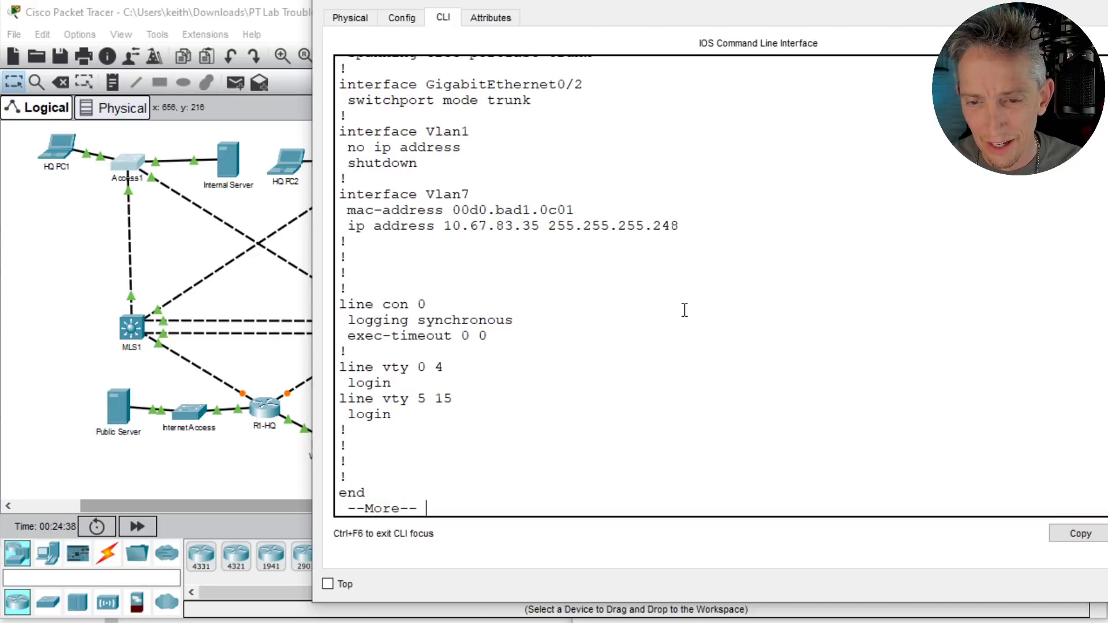
Step: Examine the GigabitEthernet0/1 and GigabitEthernet0/2 settings in the running configuration of Access1
scroll(685, 310, up, 1)
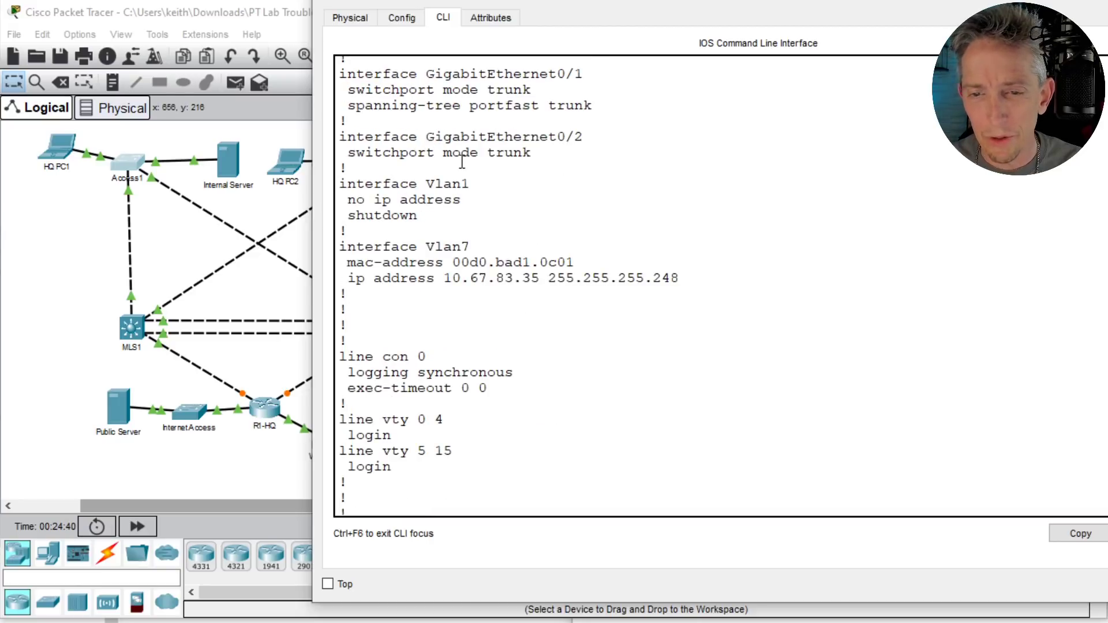
scroll(601, 216, up, 1)
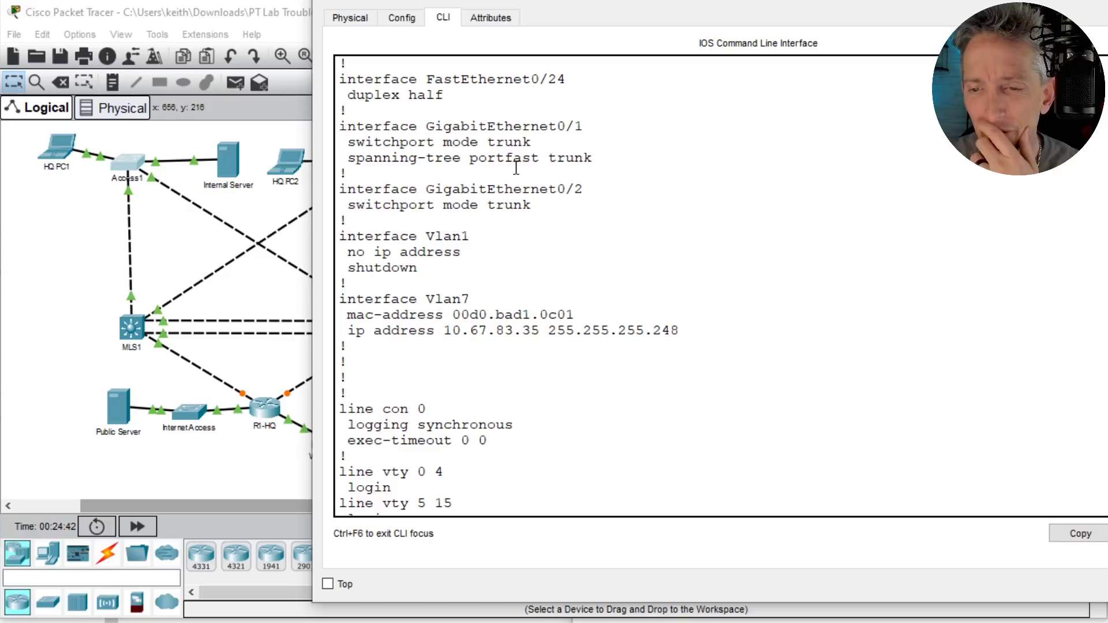
scroll(569, 166, up, 1)
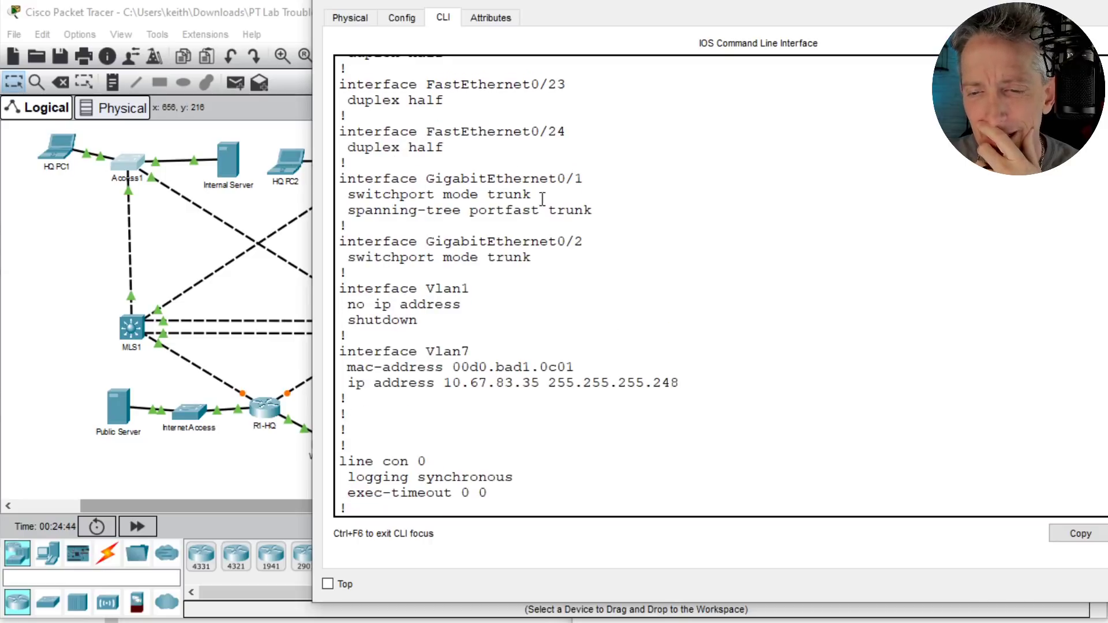
scroll(537, 202, up, 1)
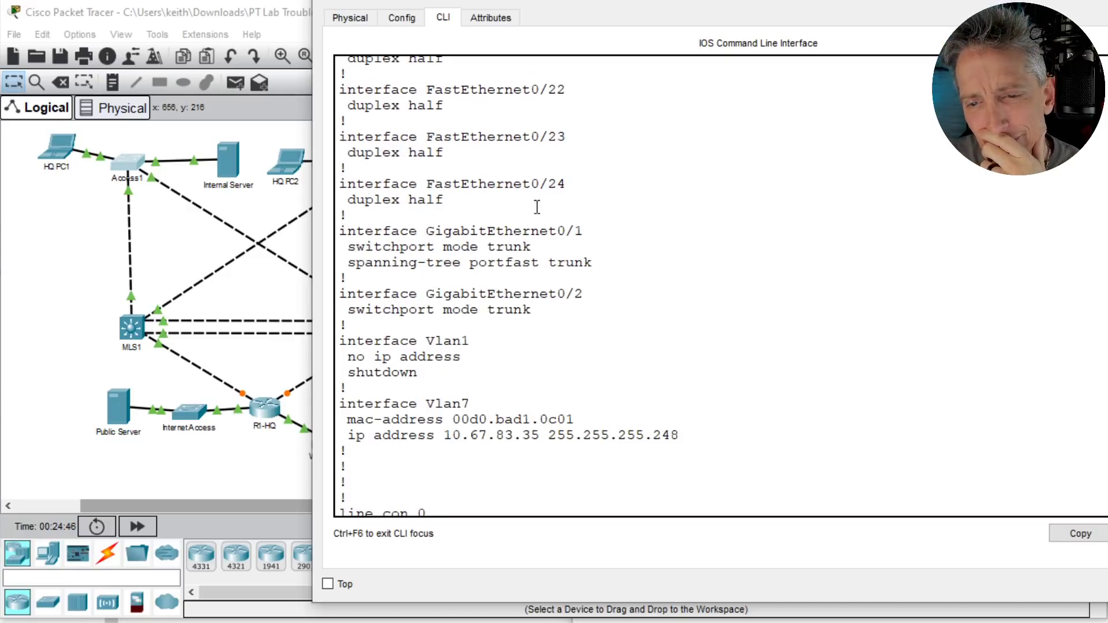
scroll(519, 256, up, 1)
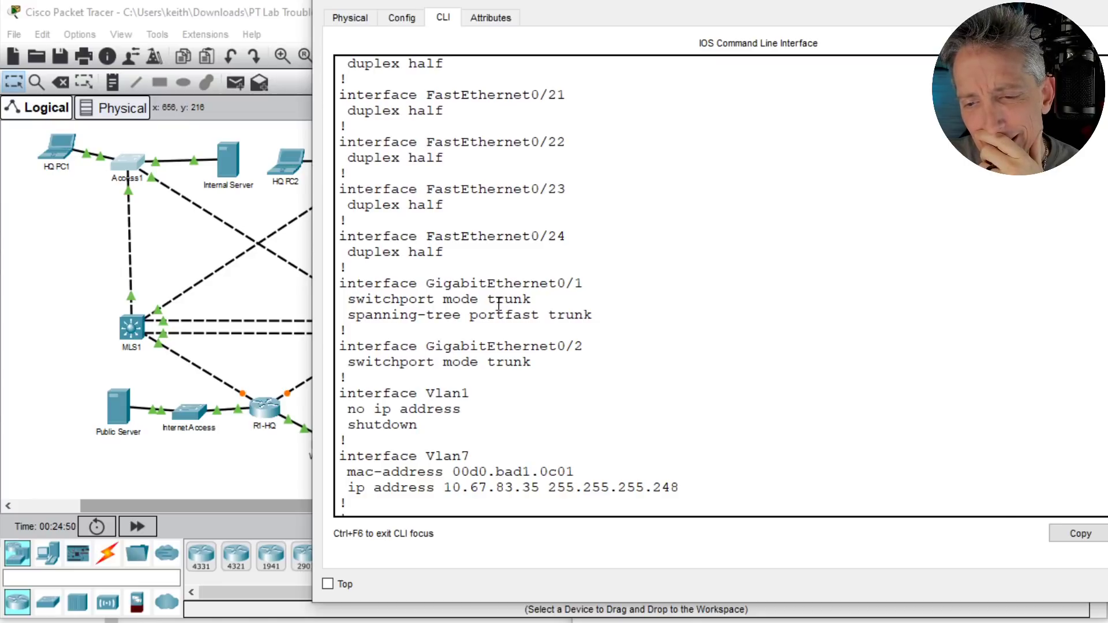
scroll(500, 304, down, 1)
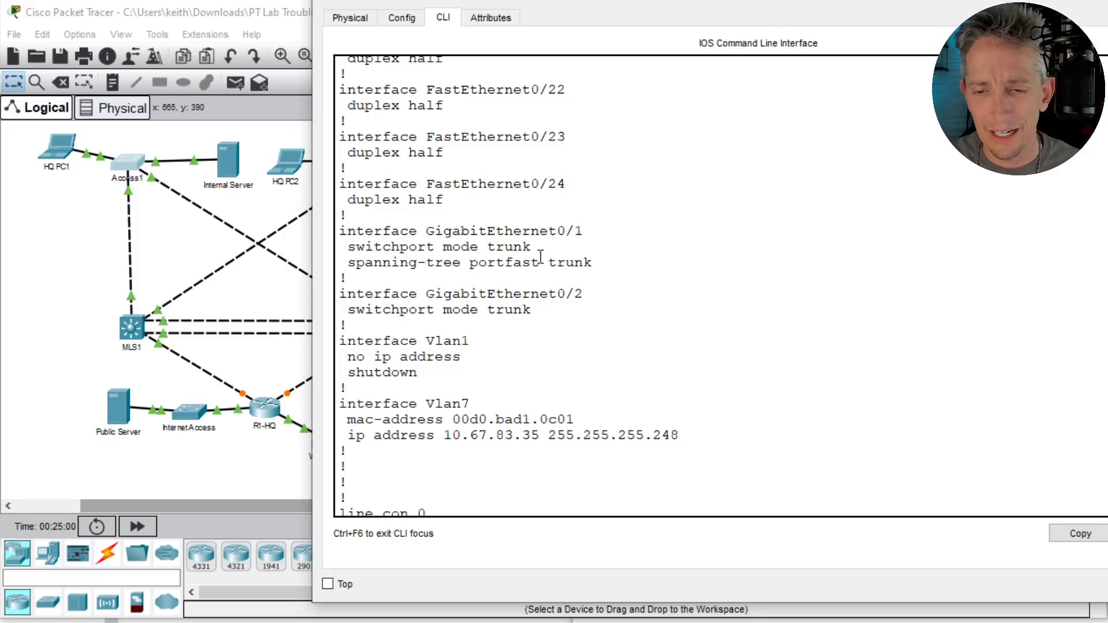
scroll(592, 259, down, 5)
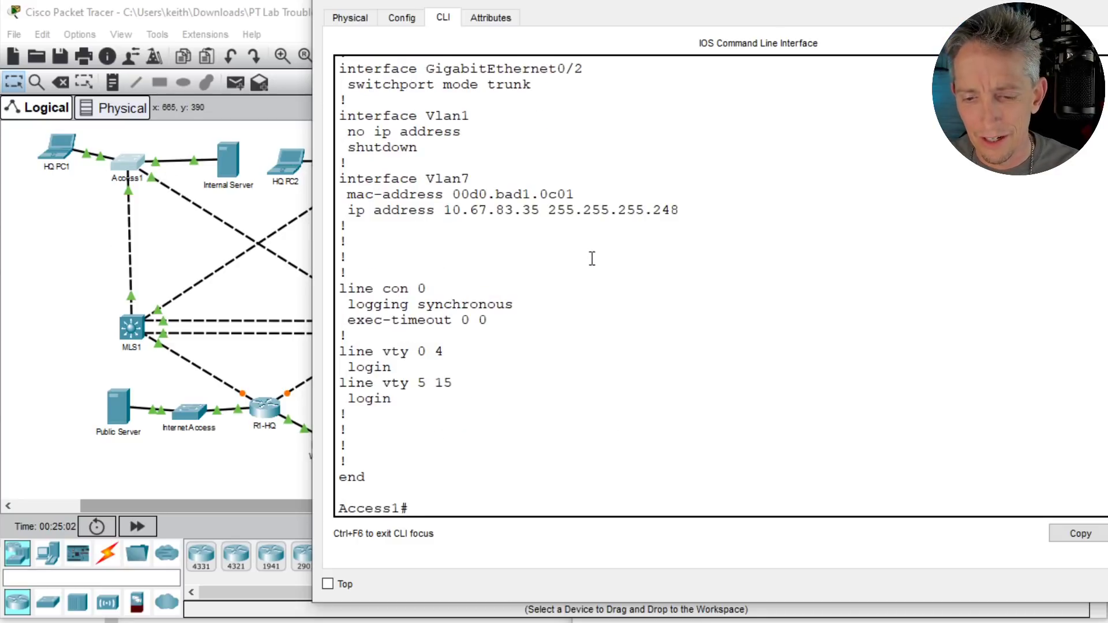
Step: Enter configuration mode on Access1 and copy the three-line GigabitEthernet0/1 block from the running configuration output
text(conf t)
key(Return)
text(int gig)
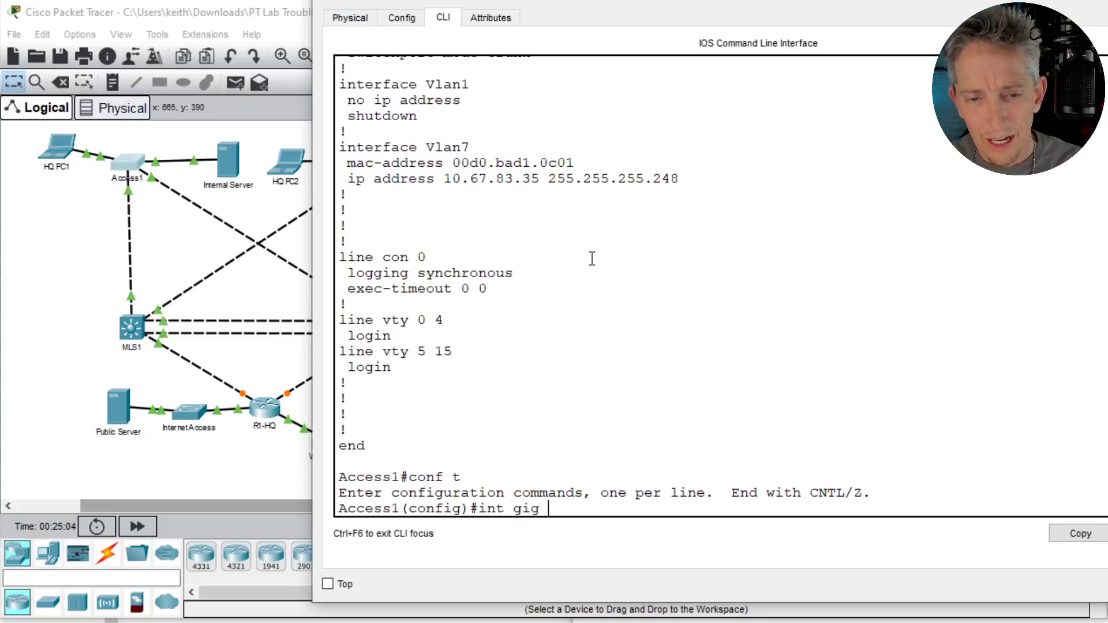
scroll(614, 246, up, 2)
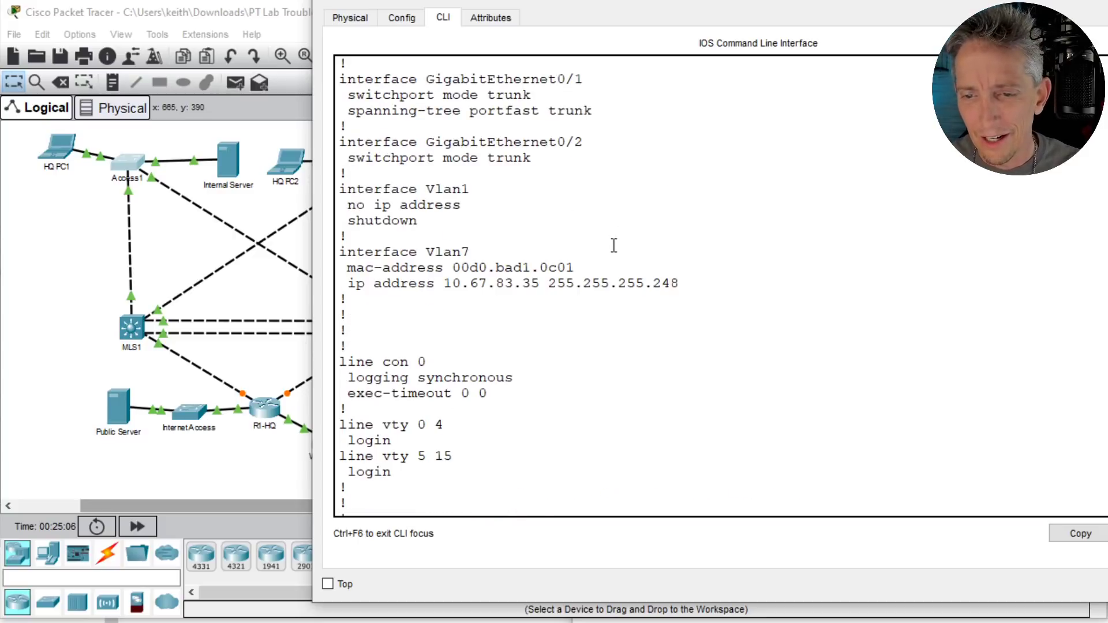
click(586, 265)
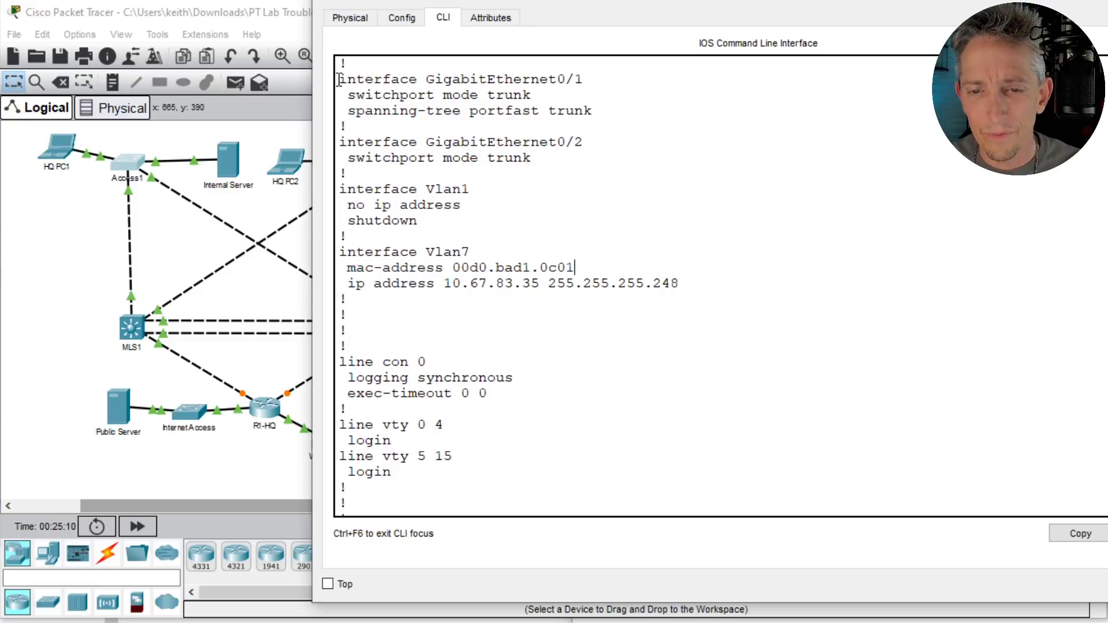
drag(339, 79, 593, 111)
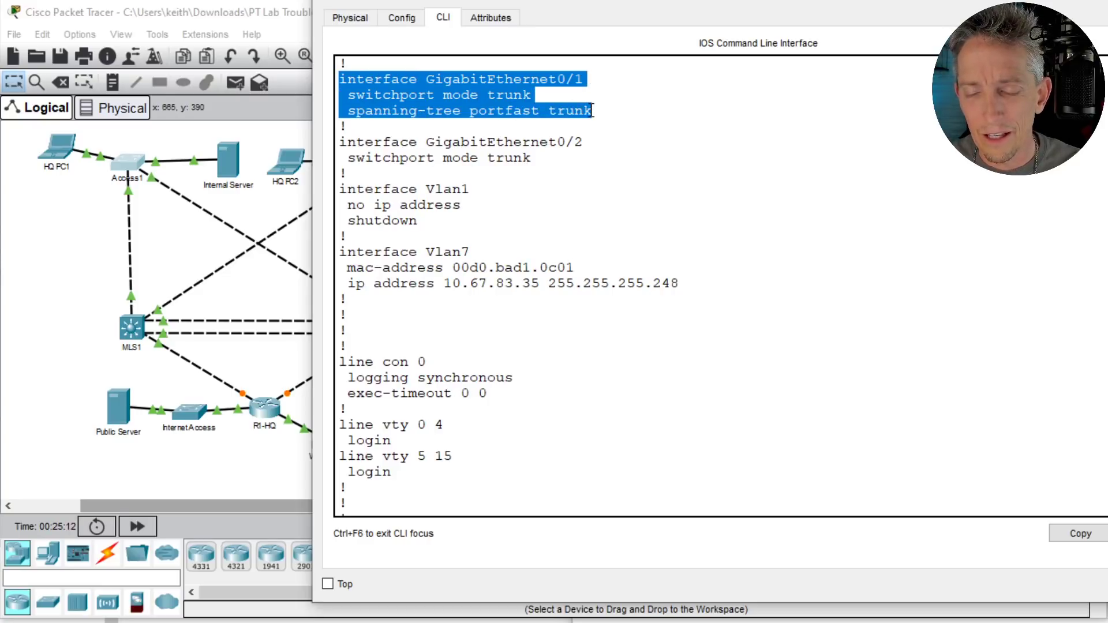
right_click(477, 102)
click(520, 112)
click(632, 345)
scroll(626, 404, down, 2)
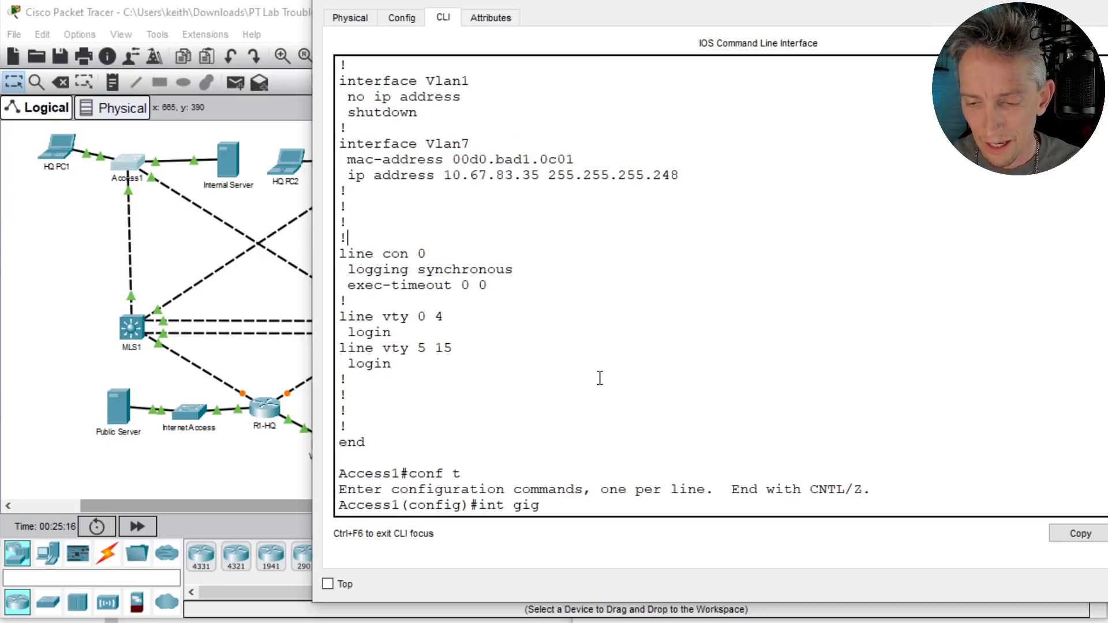
Step: Paste the copied GigabitEthernet0/1 block at the configuration prompt, changing its last line to no spanning-tree portfast trunk
key(Return)
right_click(615, 377)
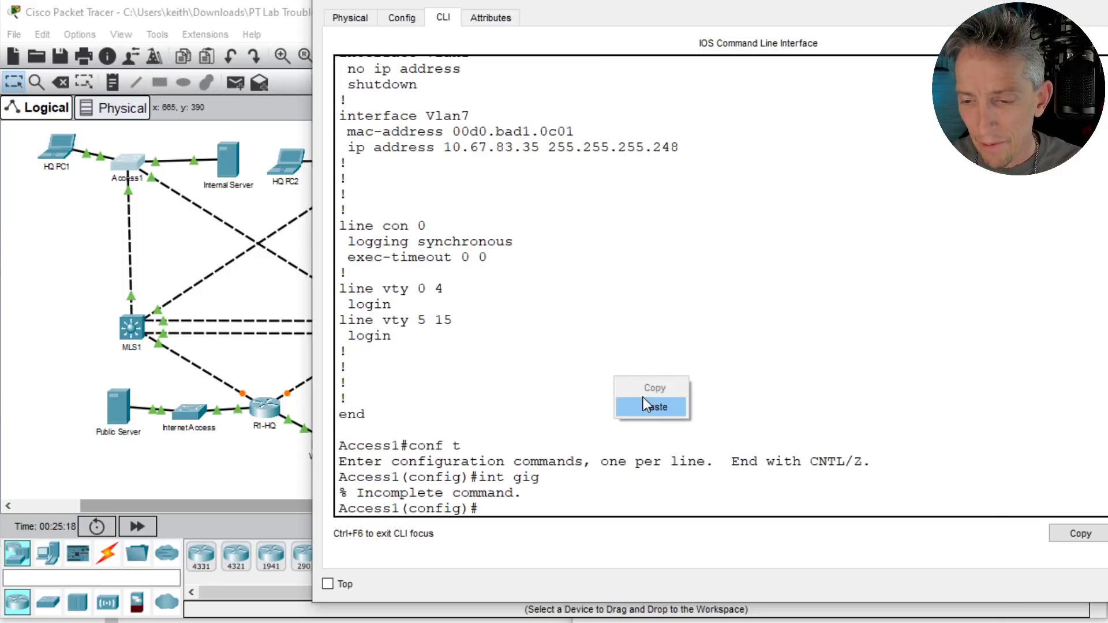
click(656, 404)
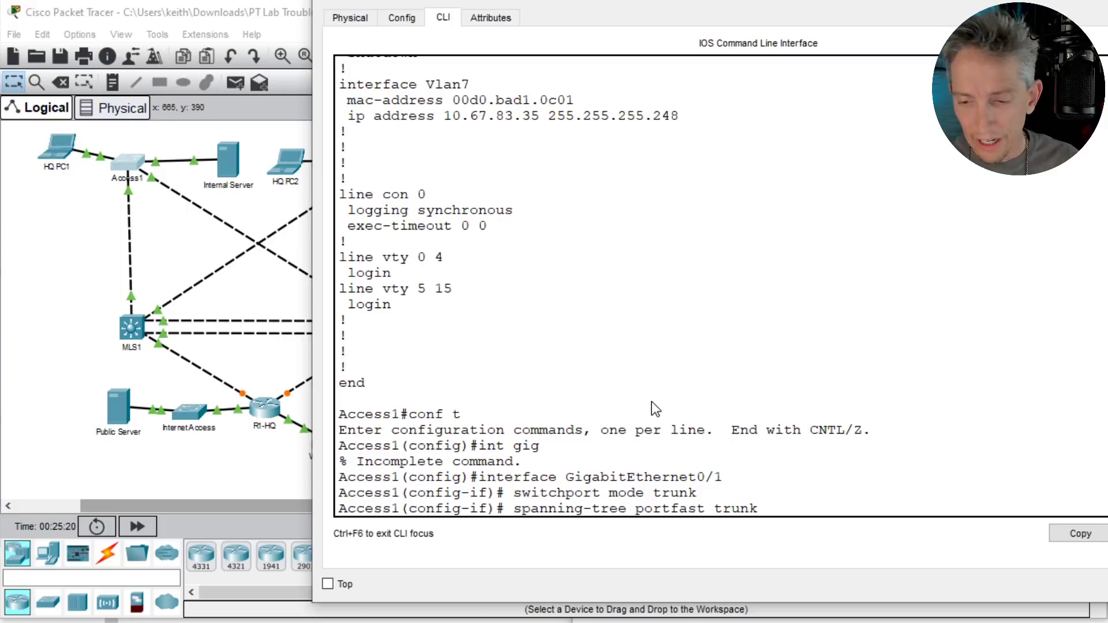
text(no)
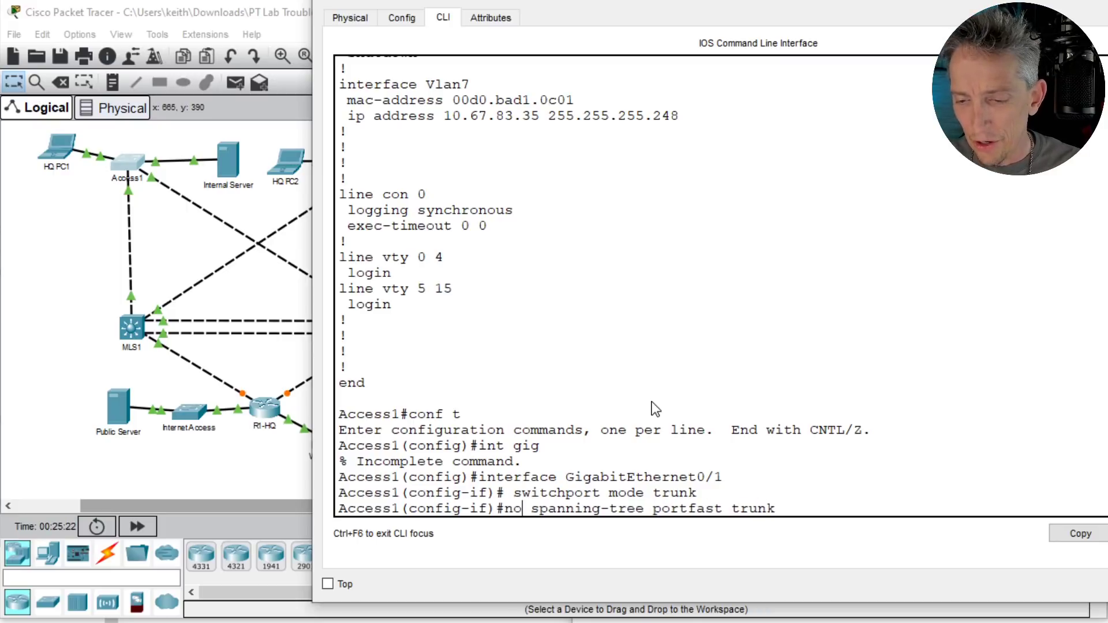
key(Return)
Step: Bounce GigabitEthernet0/1 on Access1 with shut followed by no shut
text(shut)
key(Return)
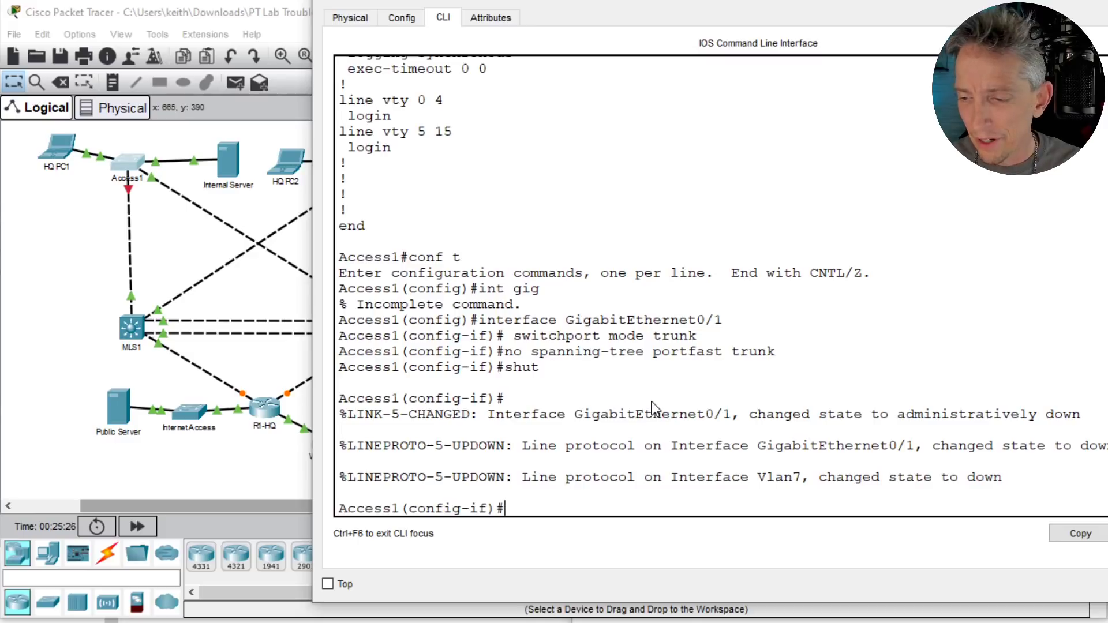
text(no shut)
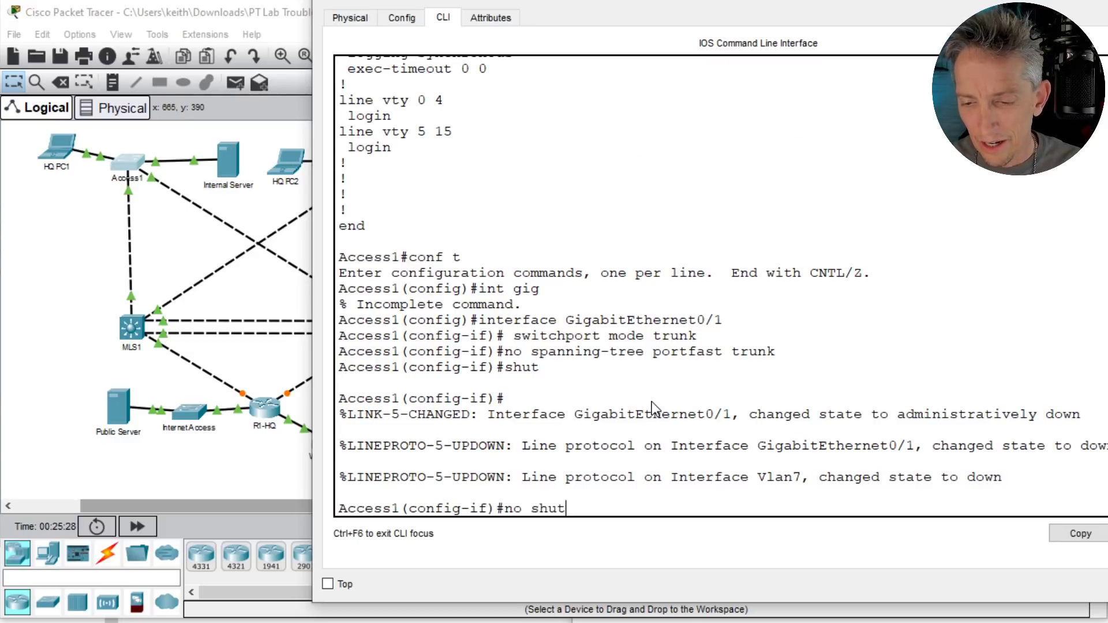
key(Return)
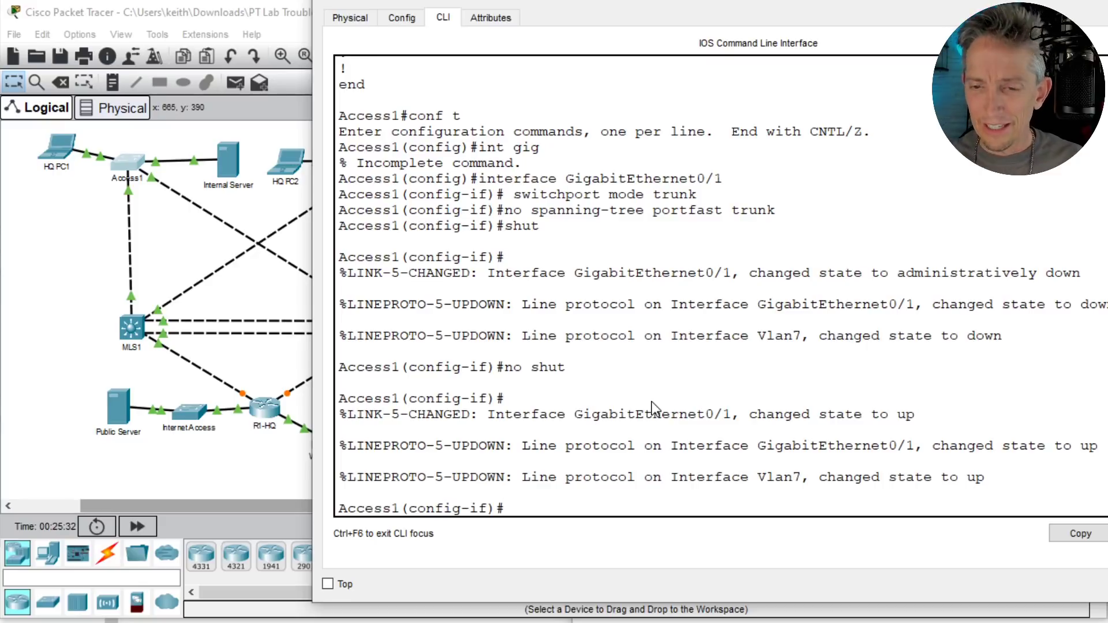
scroll(664, 340, up, 4)
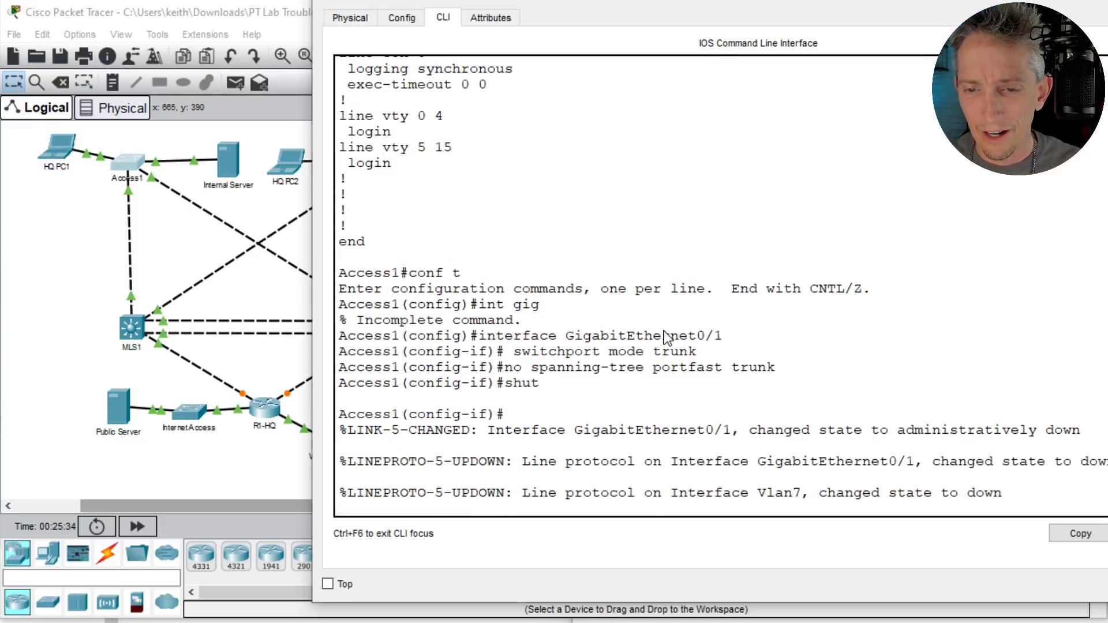
scroll(668, 352, down, 4)
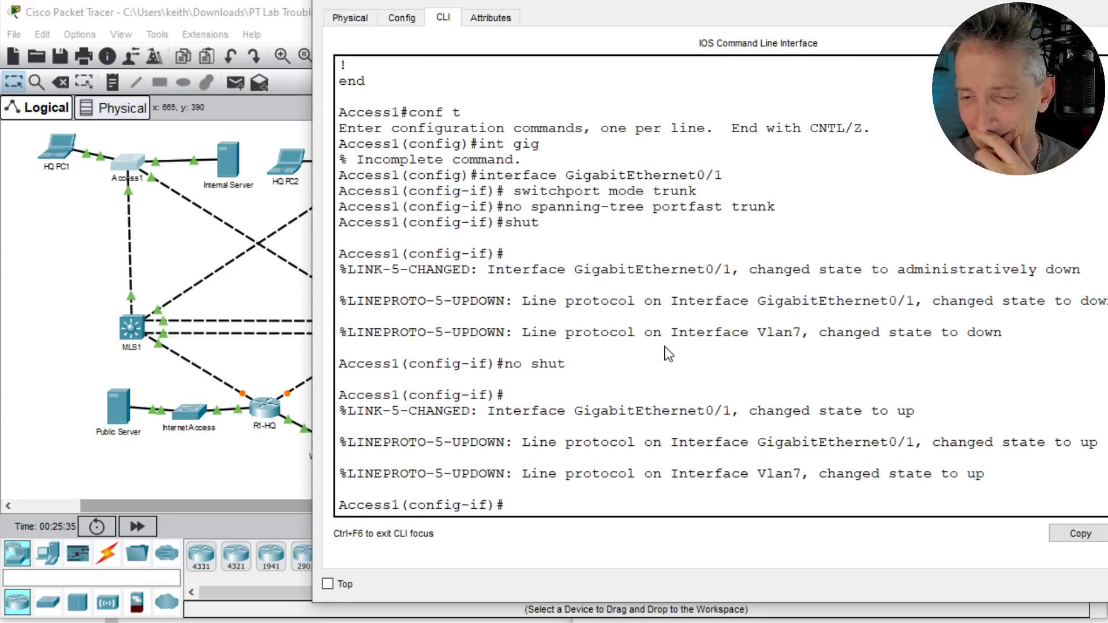
Step: Leave configuration mode on Access1 and display its trunk ports with show int trunk
text(end)
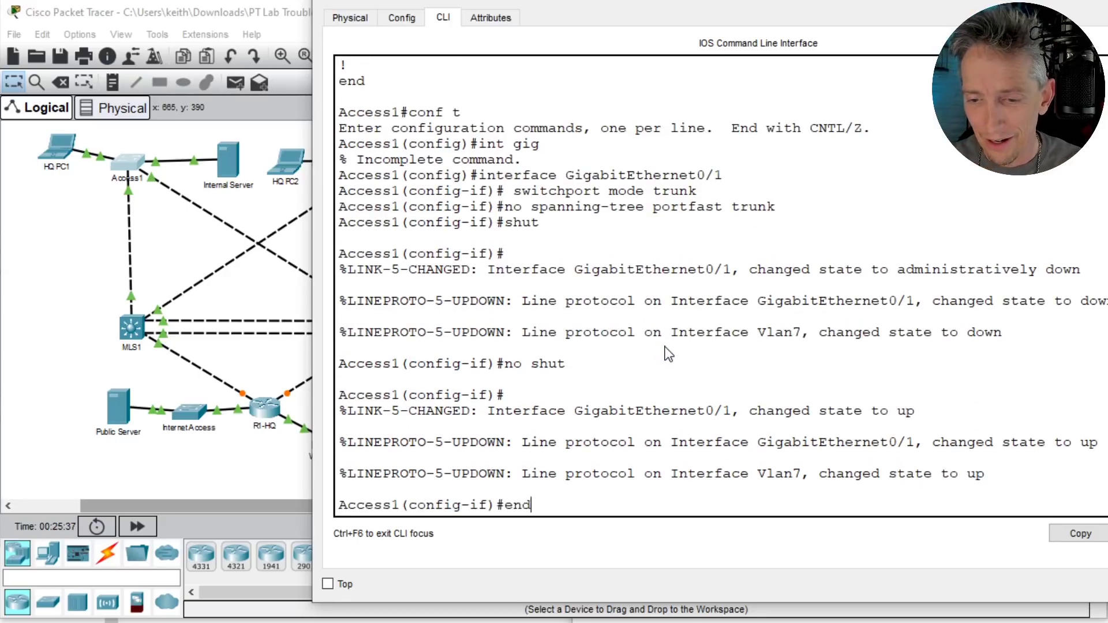
key(Return)
key(Return)
text(show int trunk)
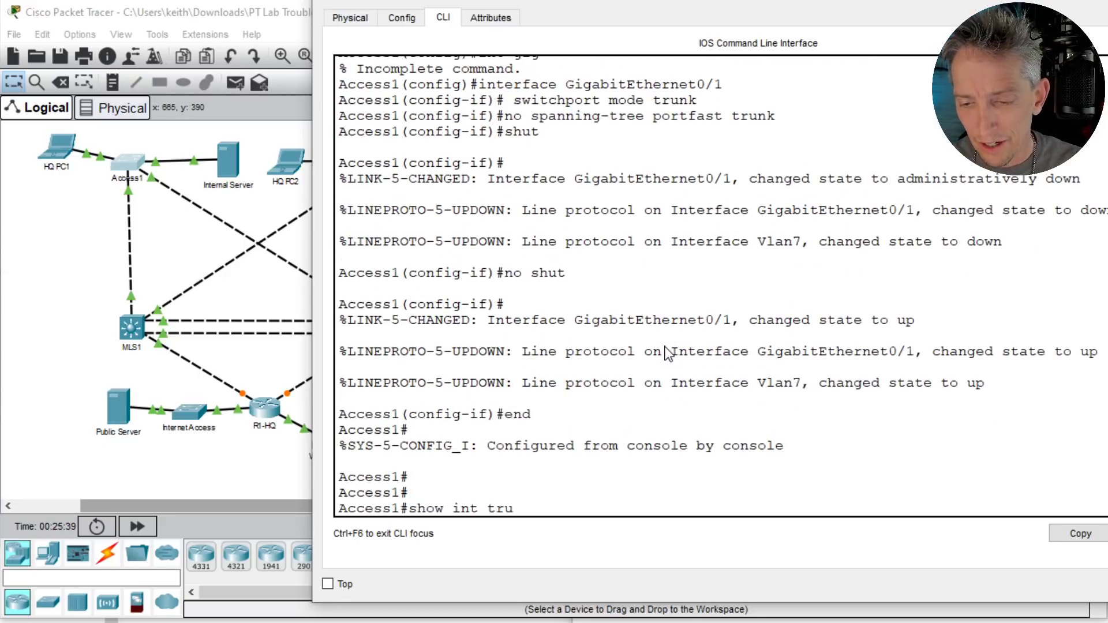
key(Return)
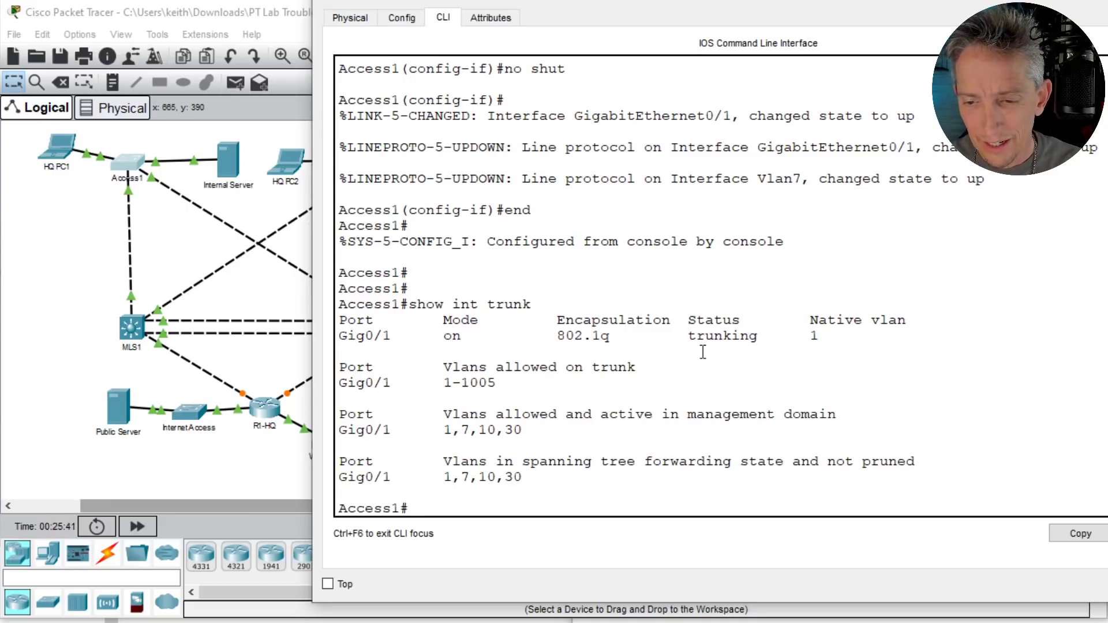
Step: List the status of every Access1 port with show int status
text(show int status)
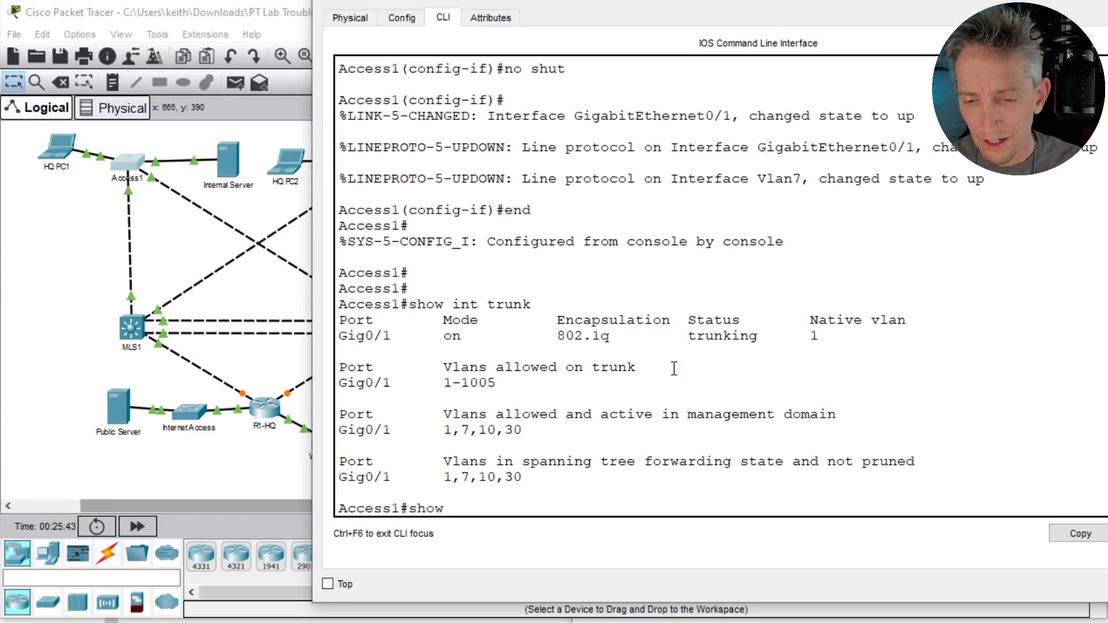
key(Return)
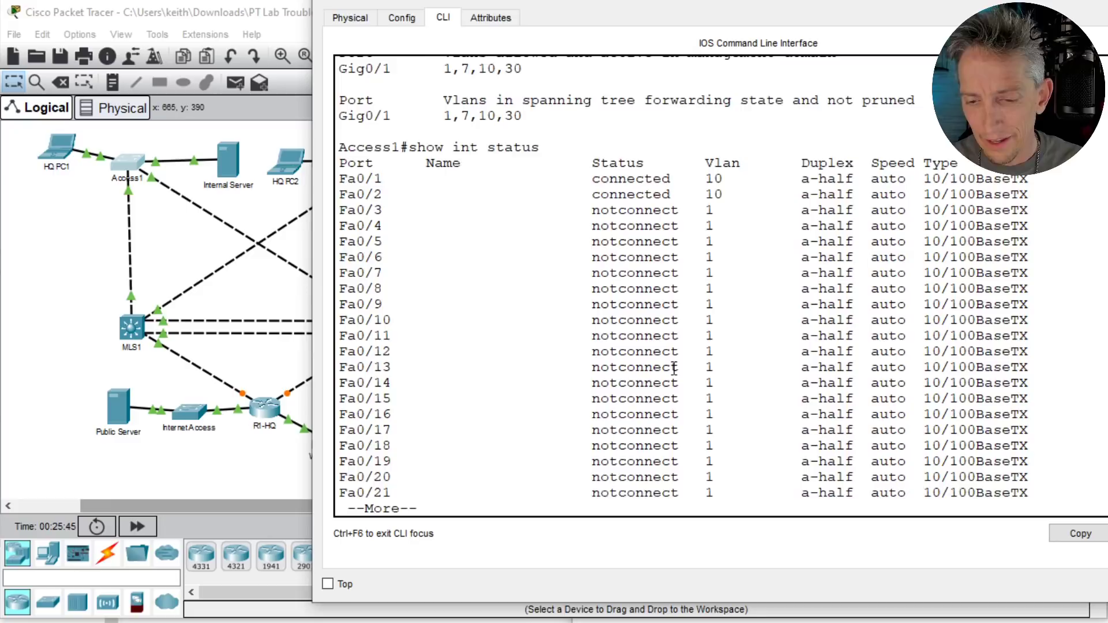
key(space)
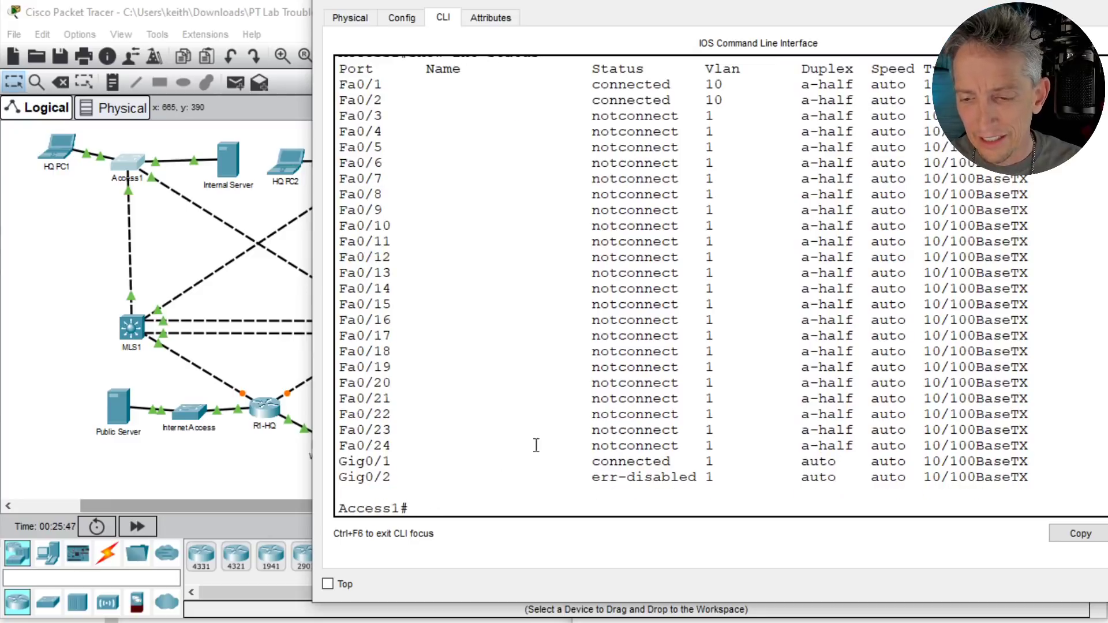
Step: Enter configuration mode for gig 0/2 on Access1 and bounce the port with shut and no shut
text(conf t)
key(Return)
text(int gig 0/2)
key(Return)
text(no)
key(BackSpace)
key(BackSpace)
text(shut)
key(Return)
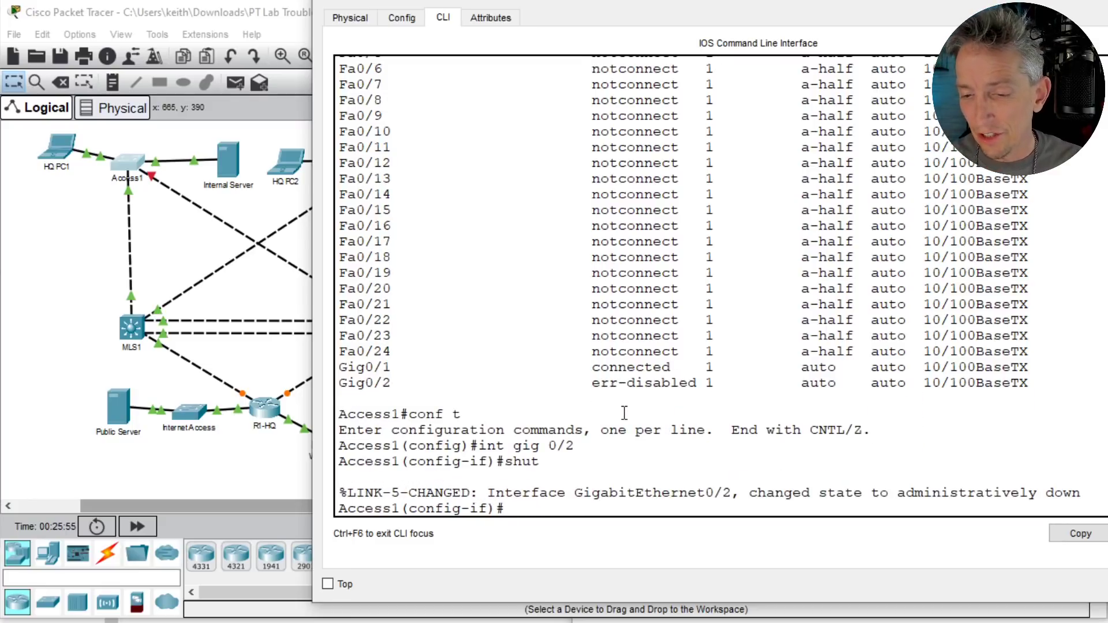
text(no shut)
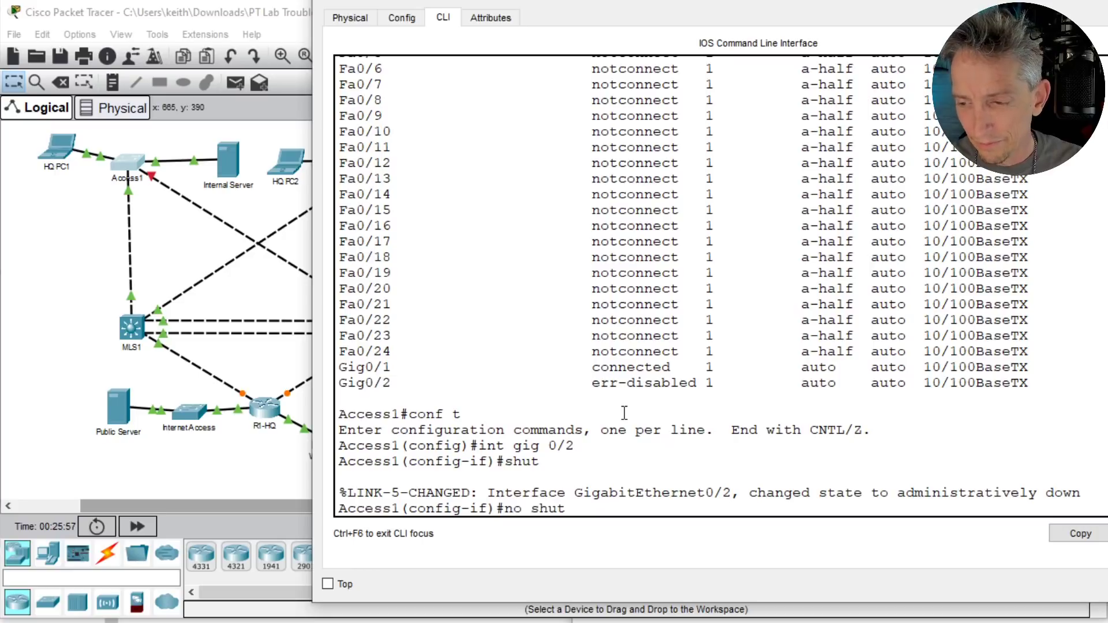
key(Return)
Step: Leave configuration mode and recheck the complete port status list on Access1 with show int status
text(end)
key(Return)
key(Return)
text(show int status)
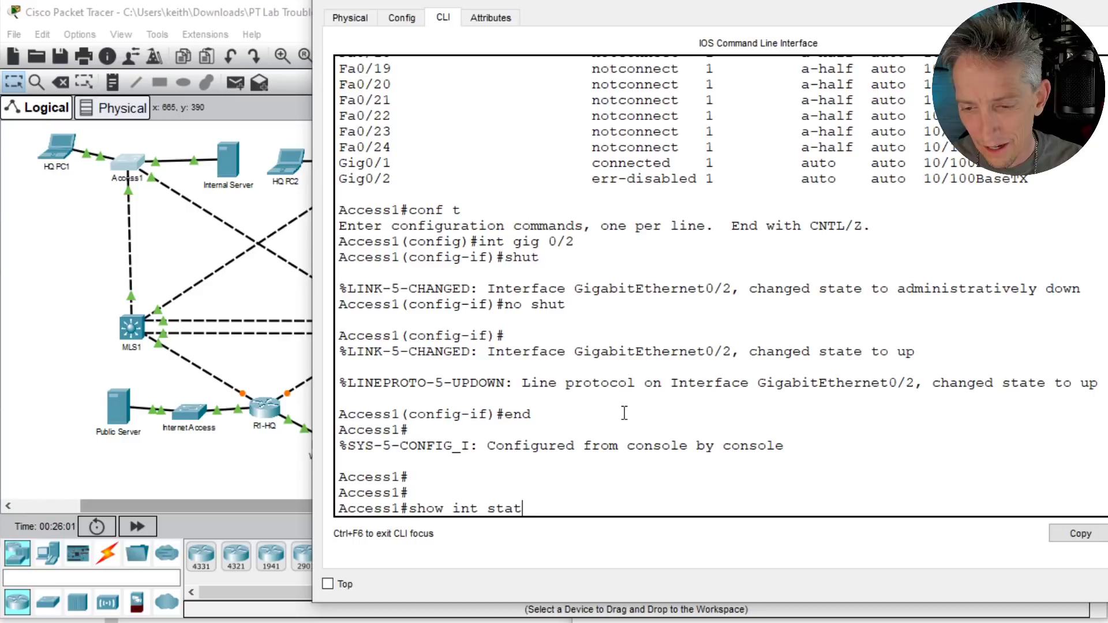
key(Return)
key(space)
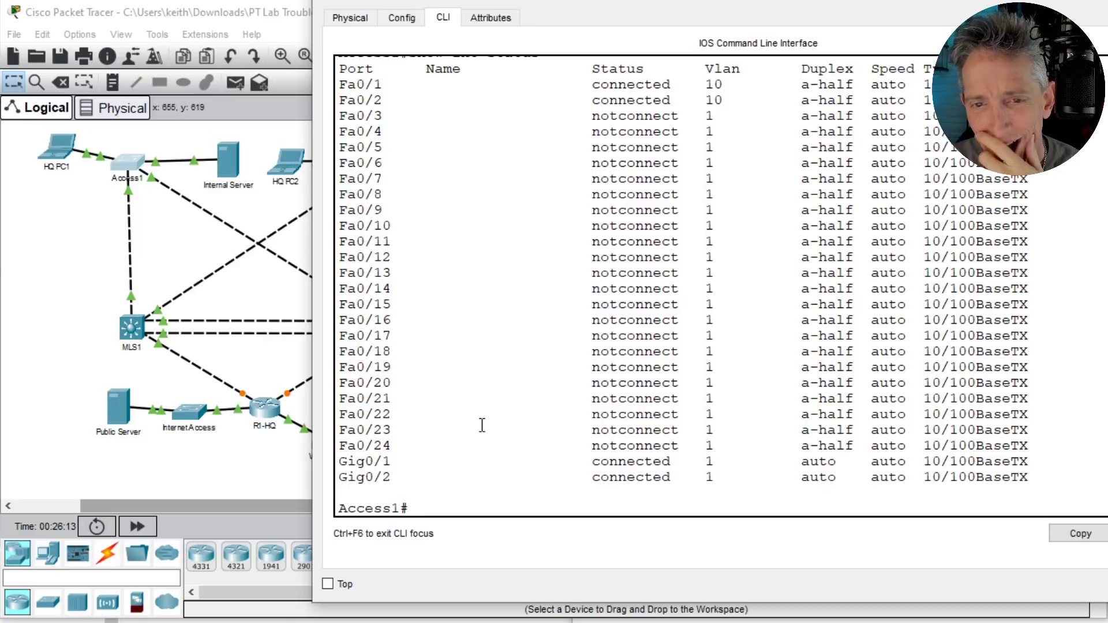
Step: Return to HQ PC1's command prompt and repeat the ping to 10.67.83.1
click(67, 157)
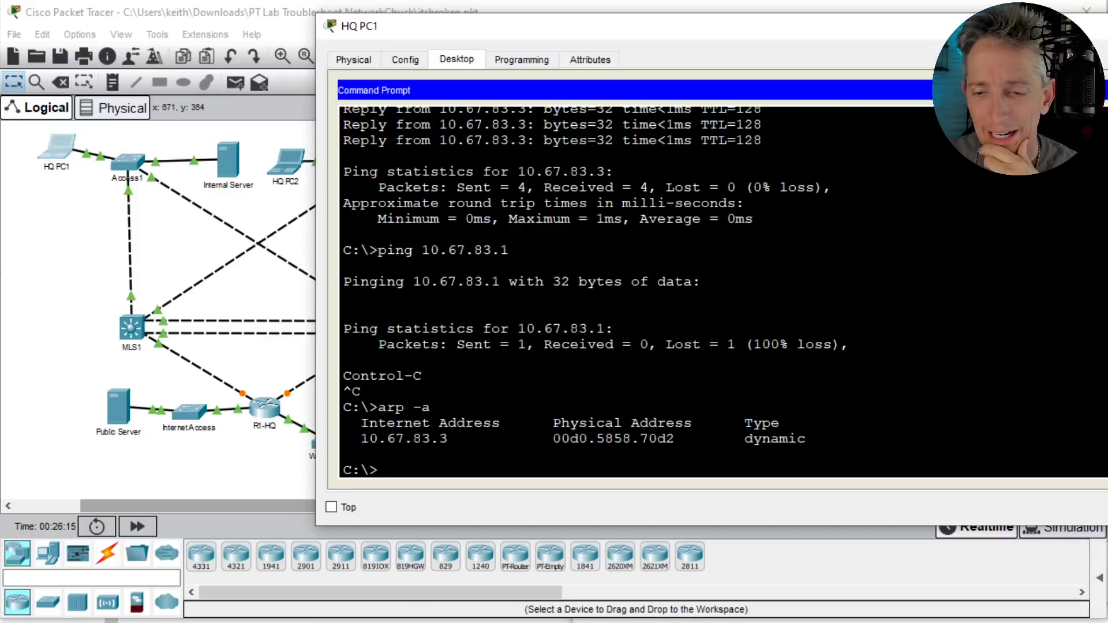
key(Up)
key(Up)
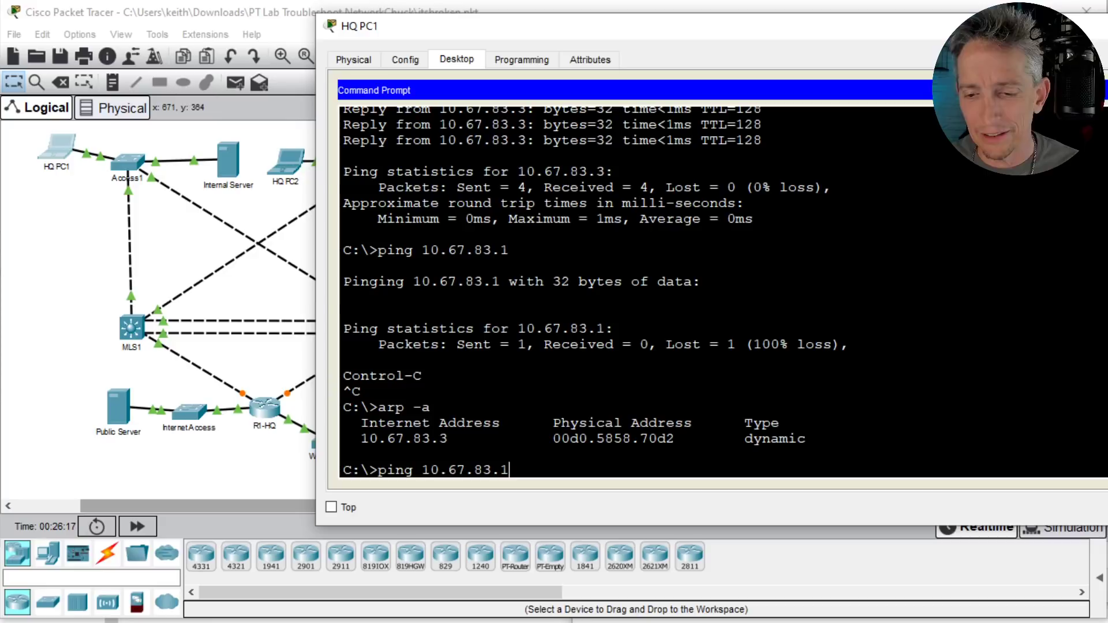
key(Return)
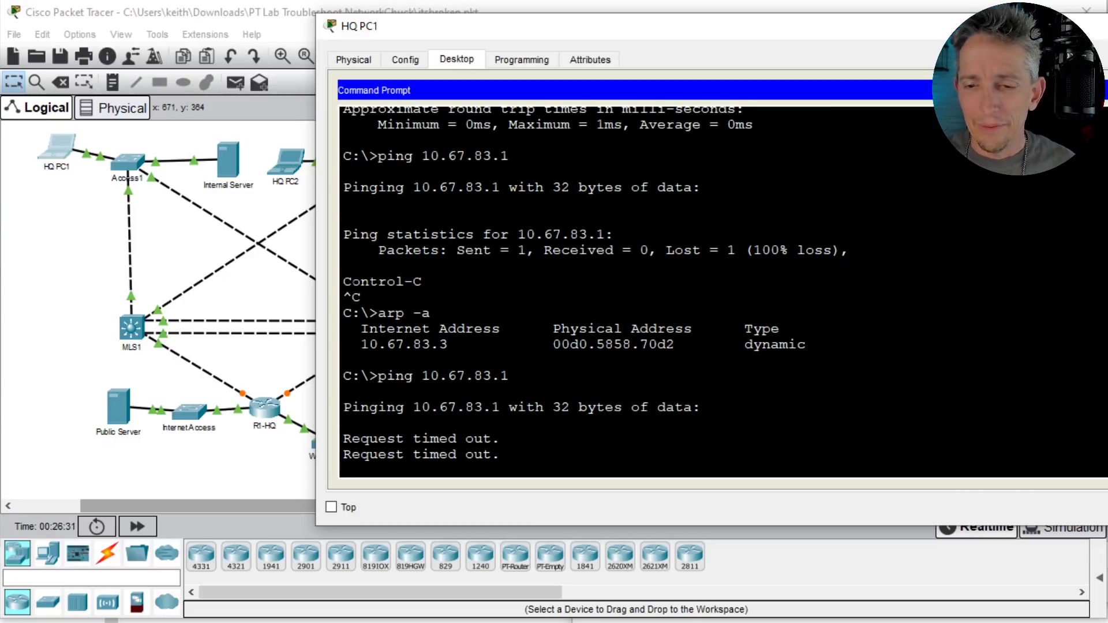
Step: Open the MLS1 console and display its complete trunk port information with show int trunk
click(131, 163)
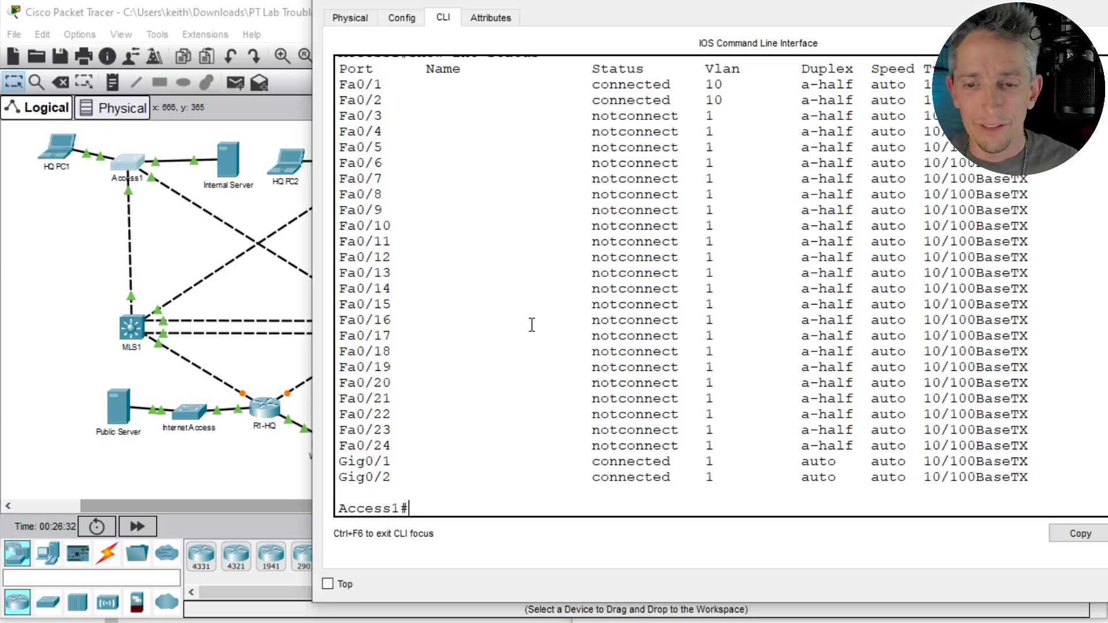
click(134, 332)
text(show int run)
key(BackSpace)
key(BackSpace)
key(BackSpace)
text(t)
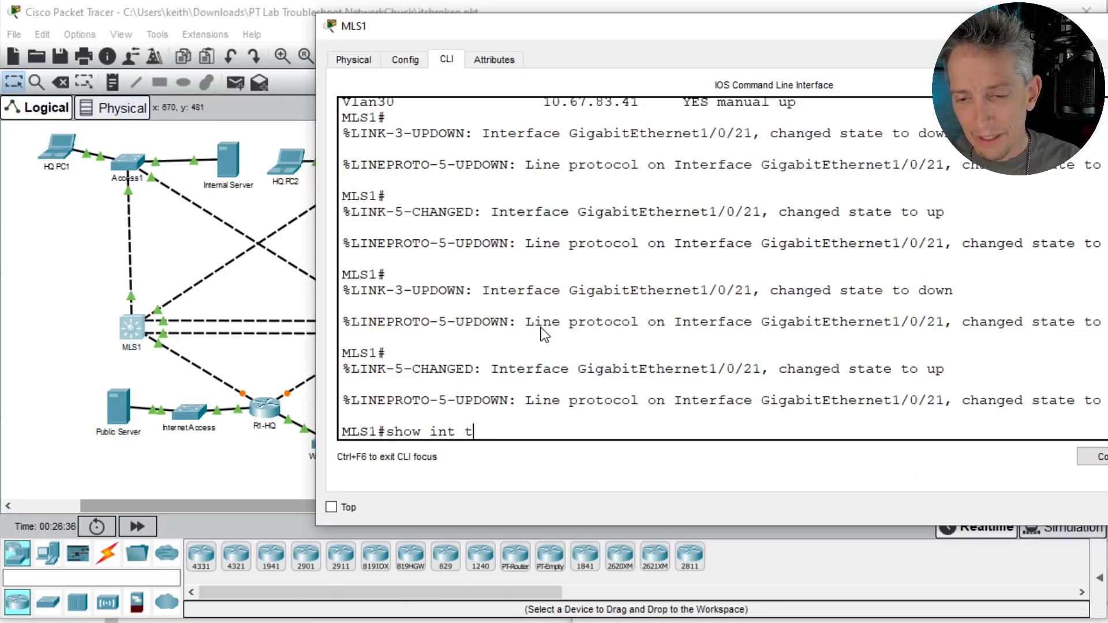
text(urn)
key(BackSpace)
key(BackSpace)
key(BackSpace)
text(runk)
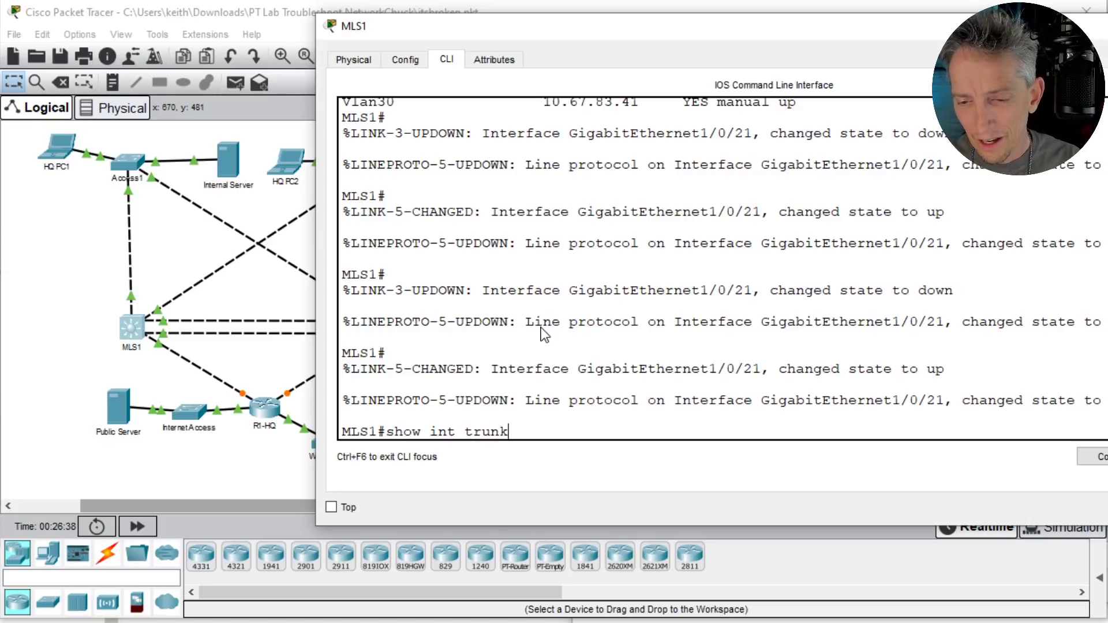
key(Return)
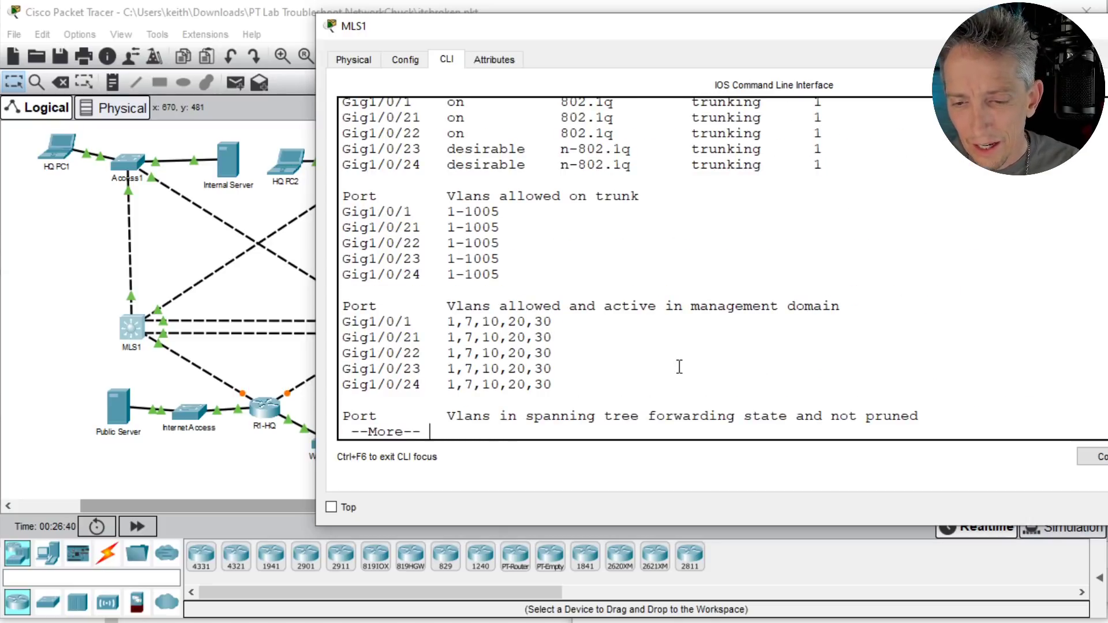
key(space)
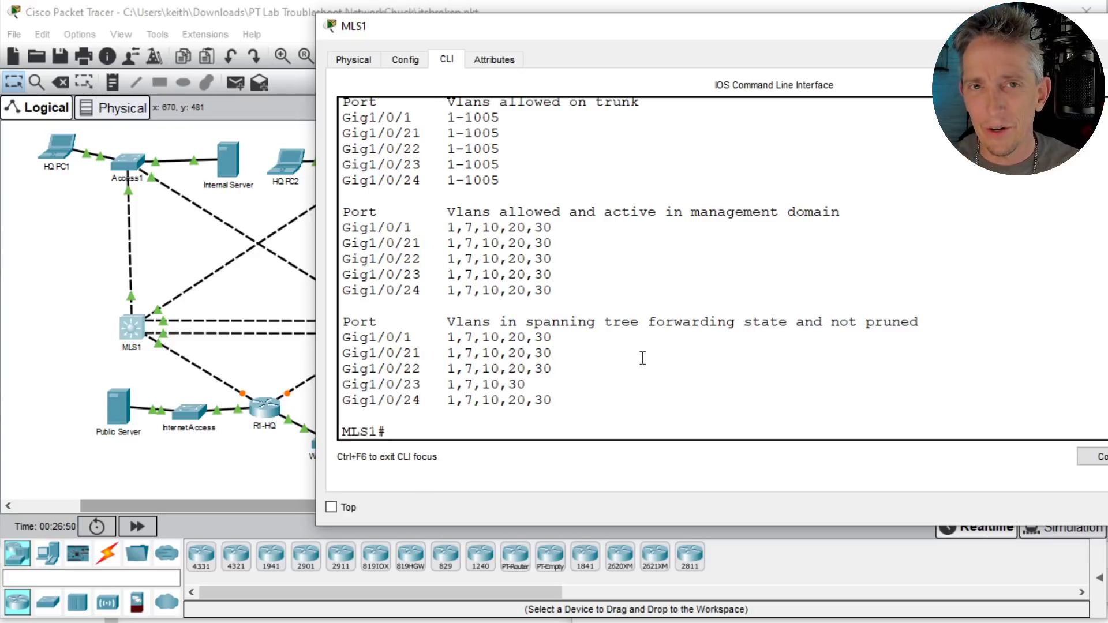
Step: Enter configuration mode on MLS1 and list the available spanning-tree and spanning-tree vlan options
text(conf t)
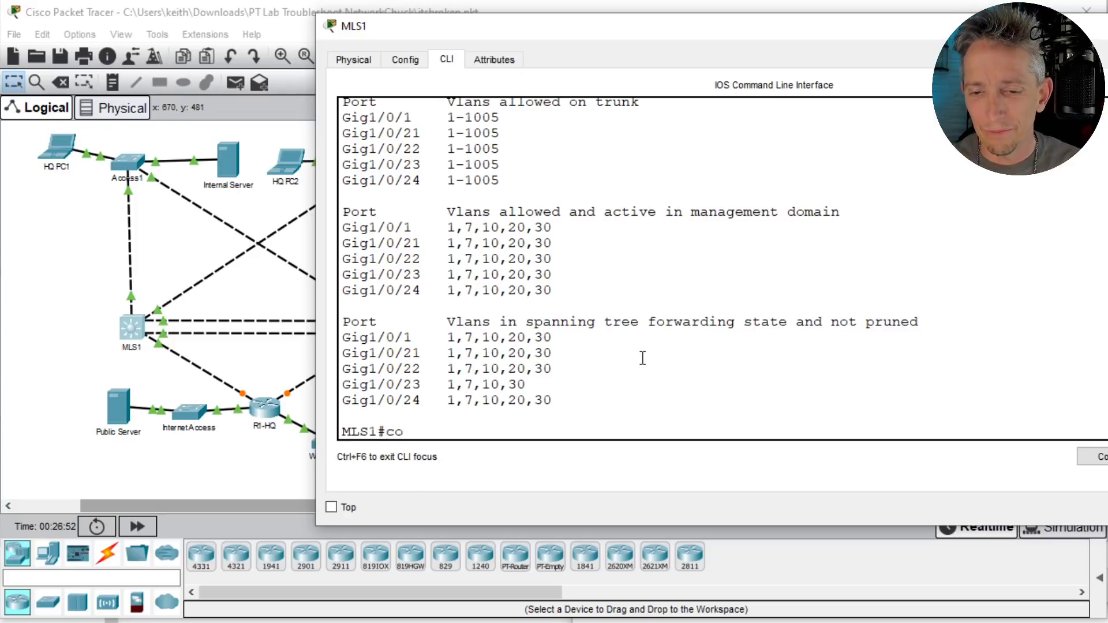
key(Return)
text(spann)
key(Tab)
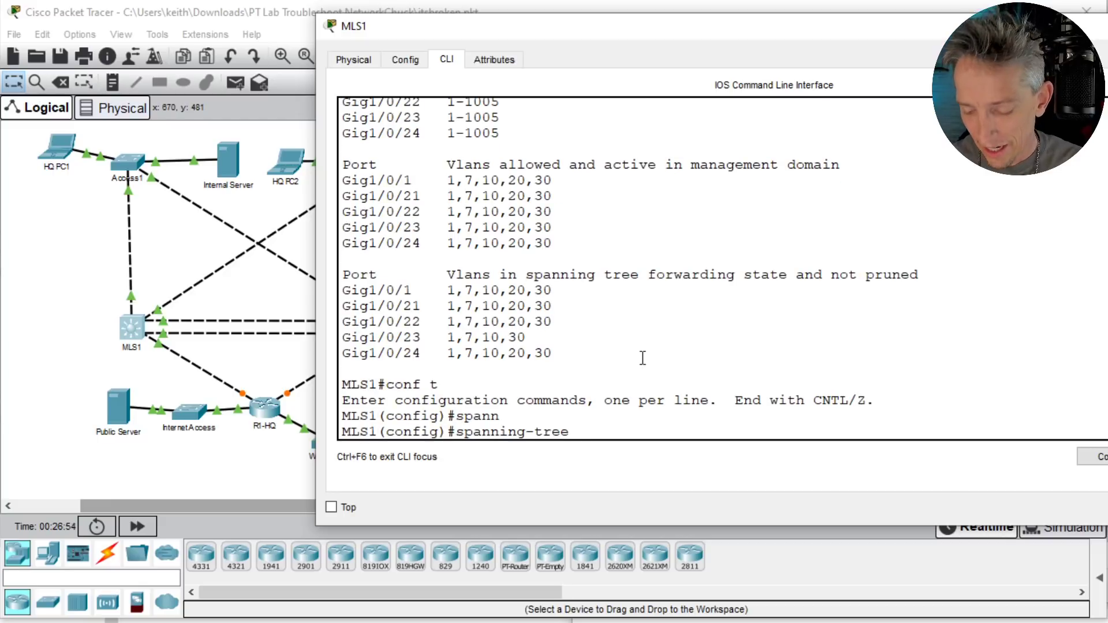
text(?)
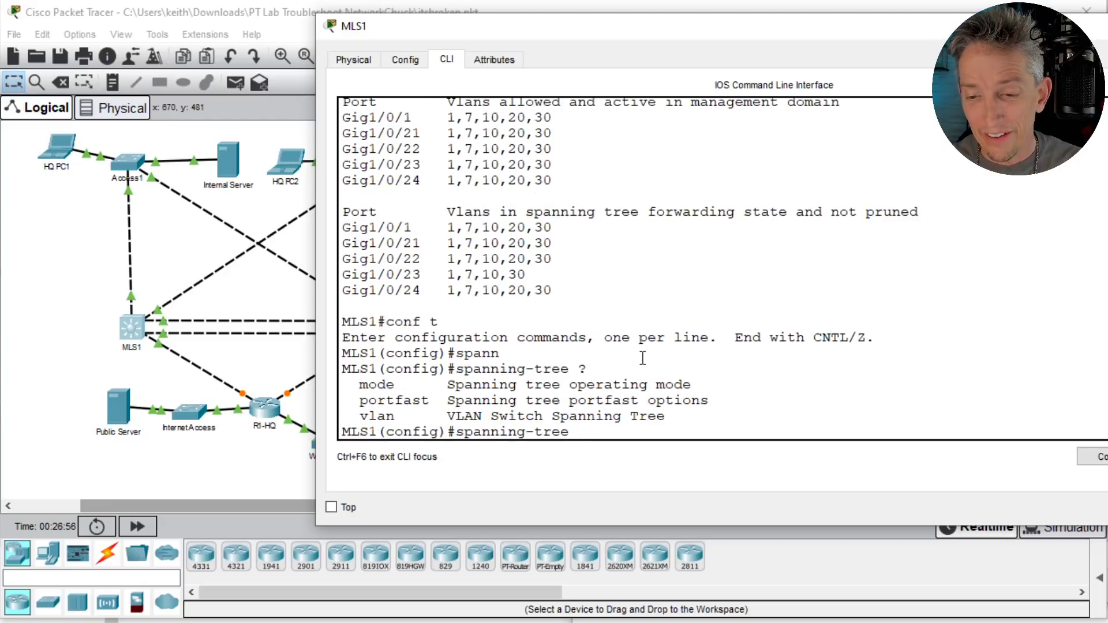
text(vlan)
key(BackSpace)
key(BackSpace)
key(BackSpace)
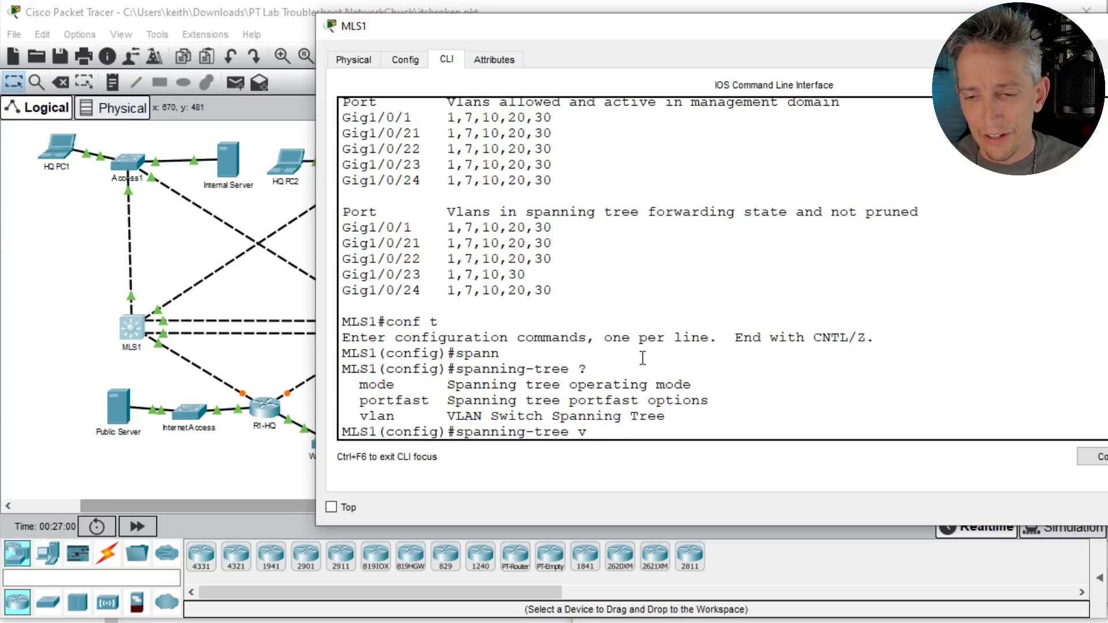
text(lan ?)
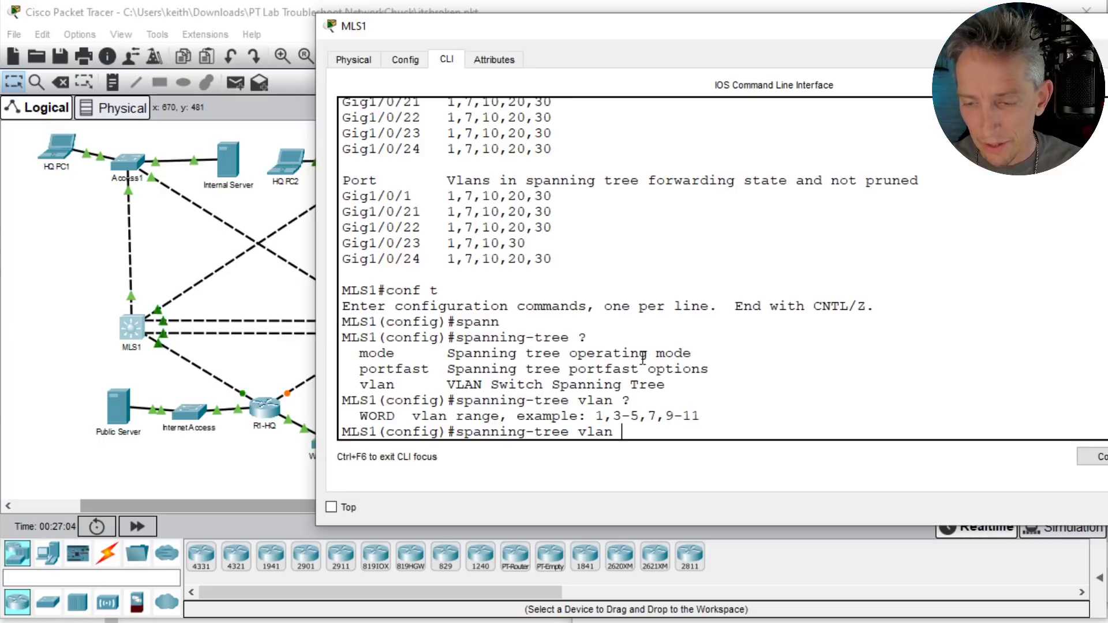
Step: Make MLS1 the primary root with spanning-tree vlan 1-100 root primary and leave configuration mode
text(1-100)
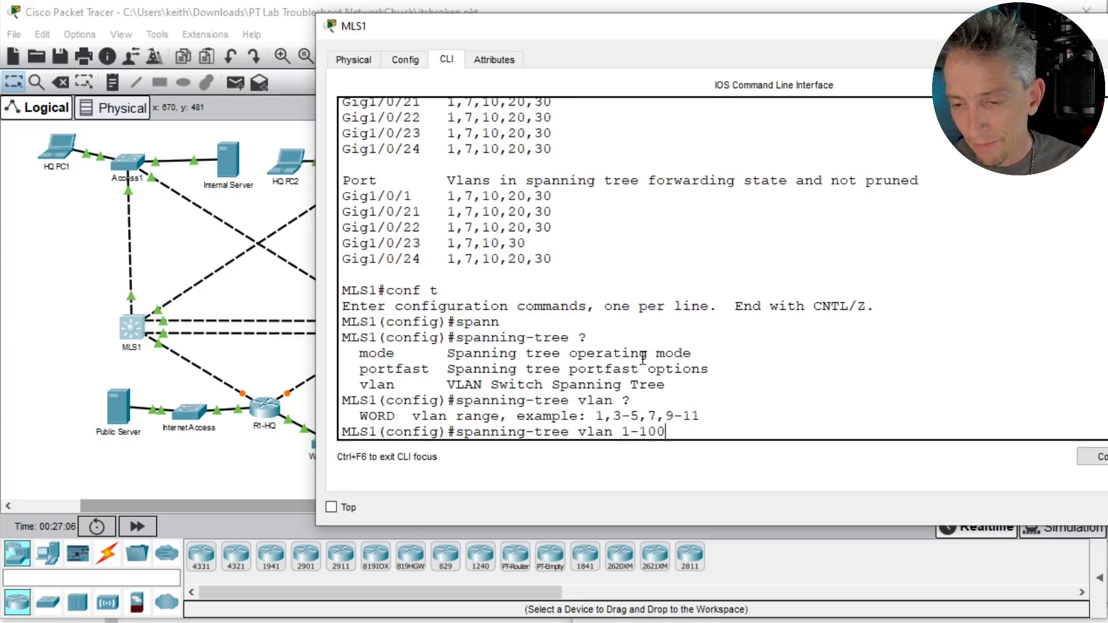
text(?)
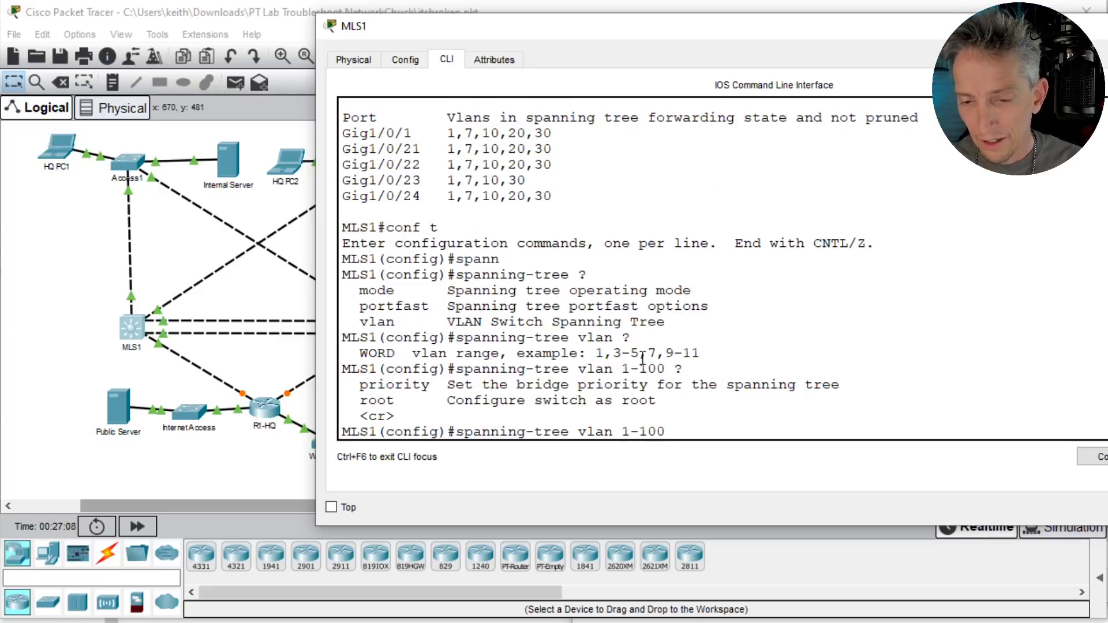
text(root pri)
key(Tab)
key(Return)
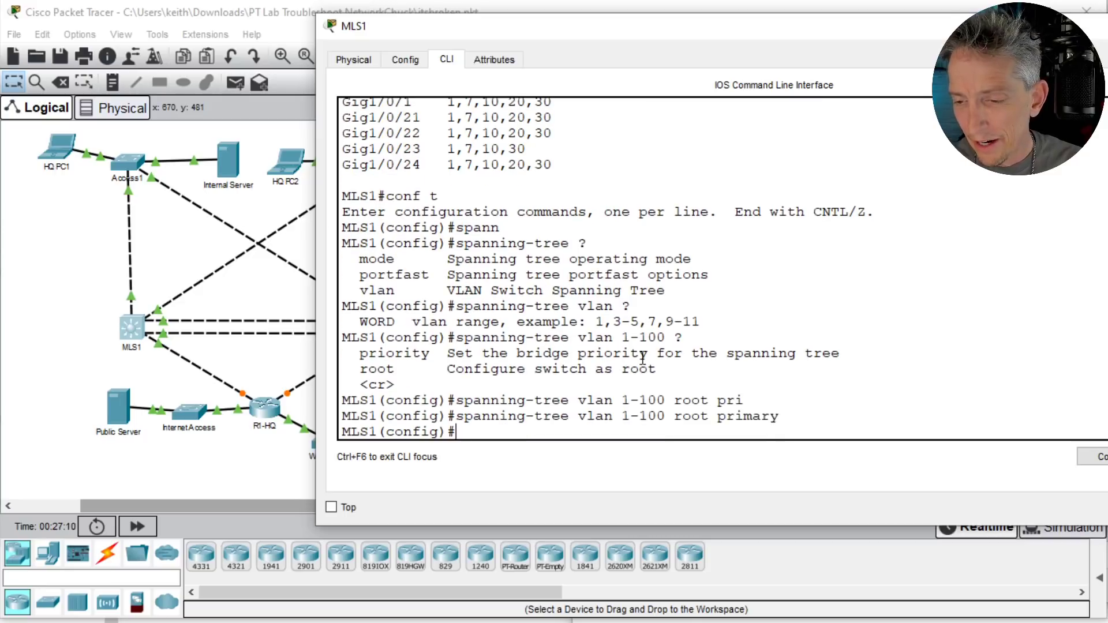
text(end)
key(Return)
key(Return)
key(Return)
key(Return)
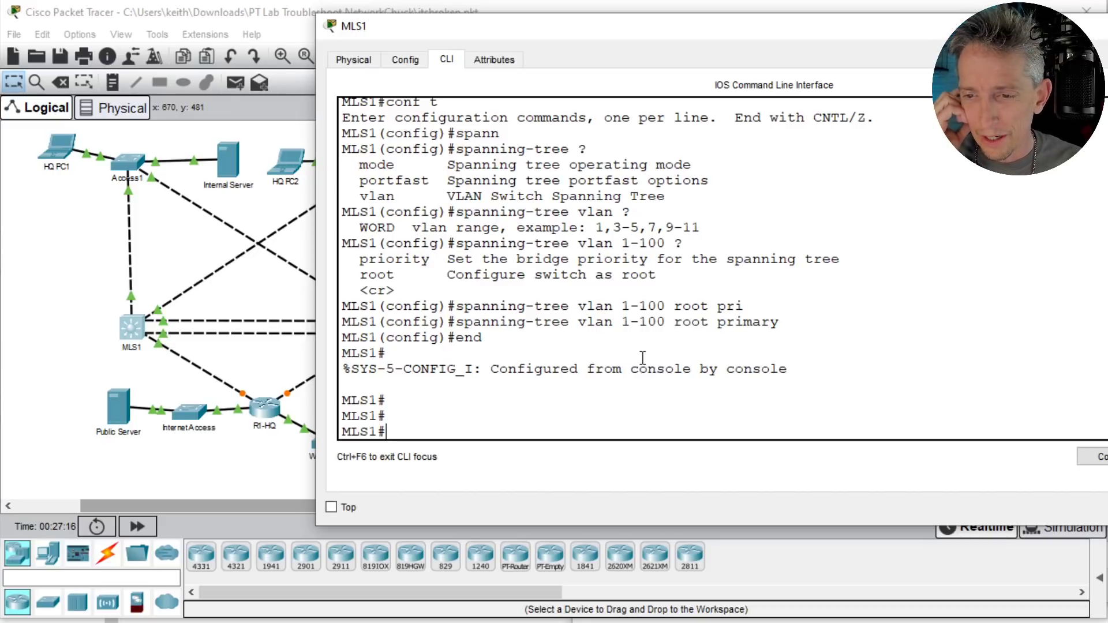
key(Return)
key(Return)
key(Return)
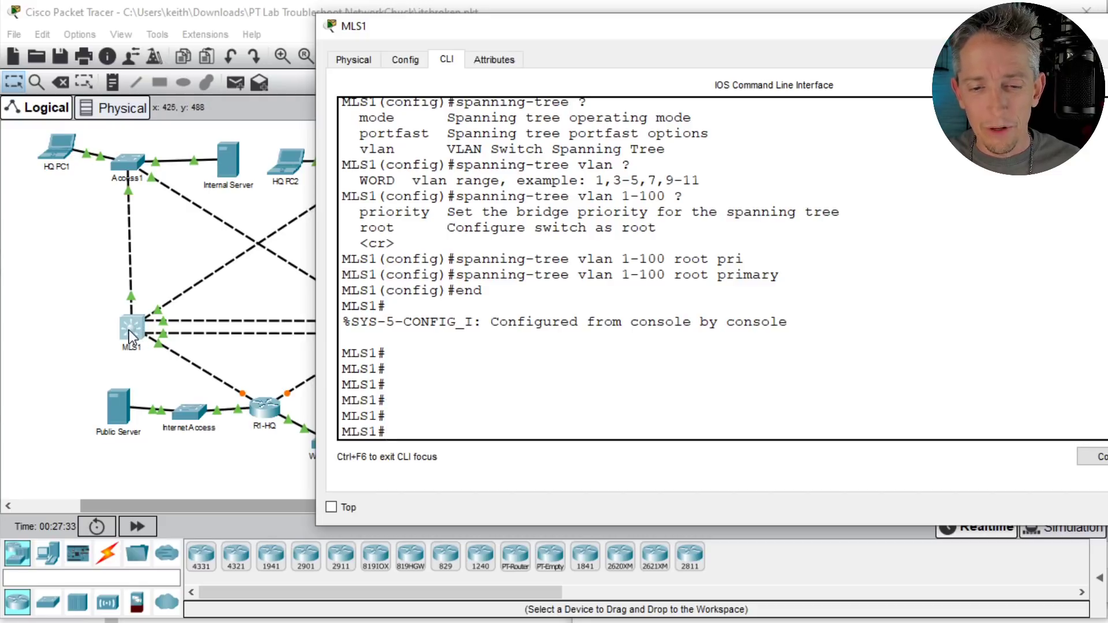
Step: List the status of every MLS1 port with show int status and review the whole output
click(481, 370)
key(Return)
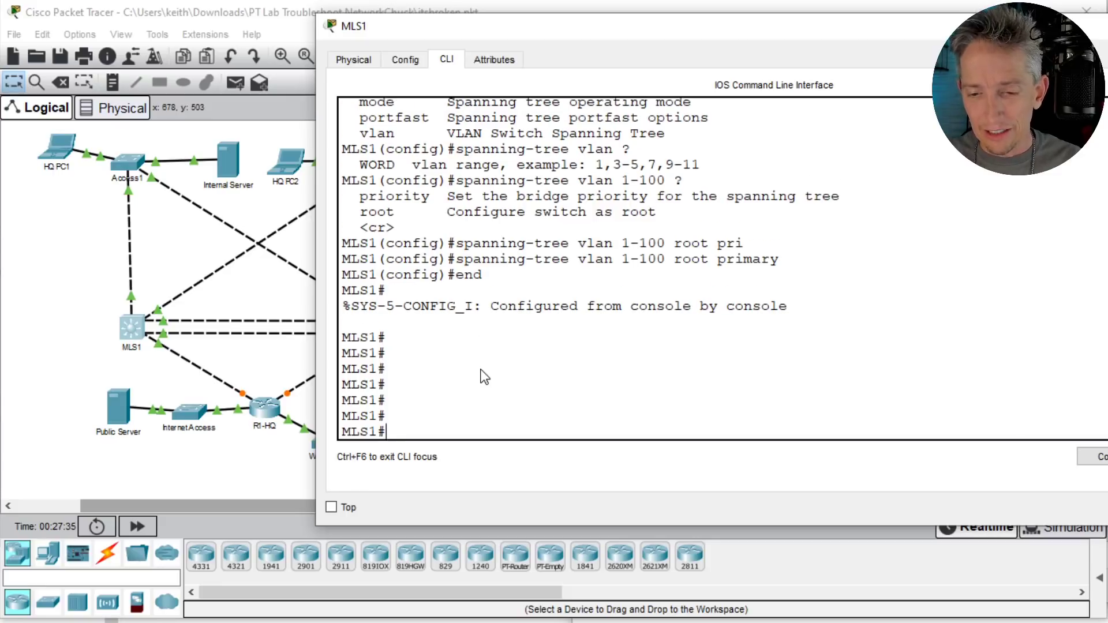
key(Return)
text(show ip int status)
key(Return)
text(show int st)
key(BackSpace)
key(BackSpace)
text(t status)
key(Return)
key(space)
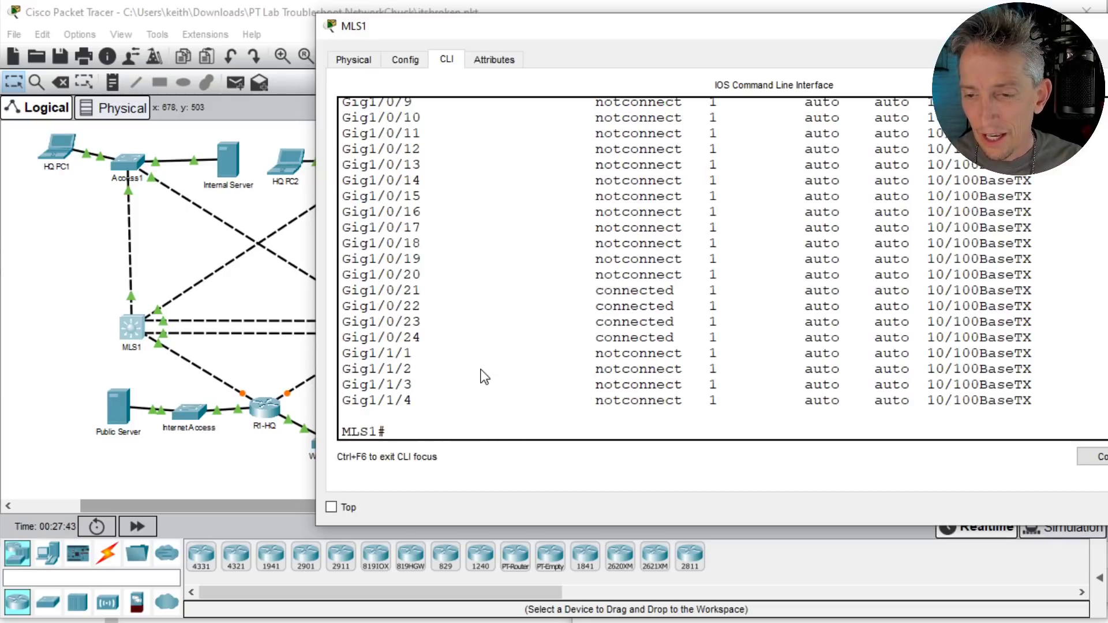
scroll(589, 280, up, 5)
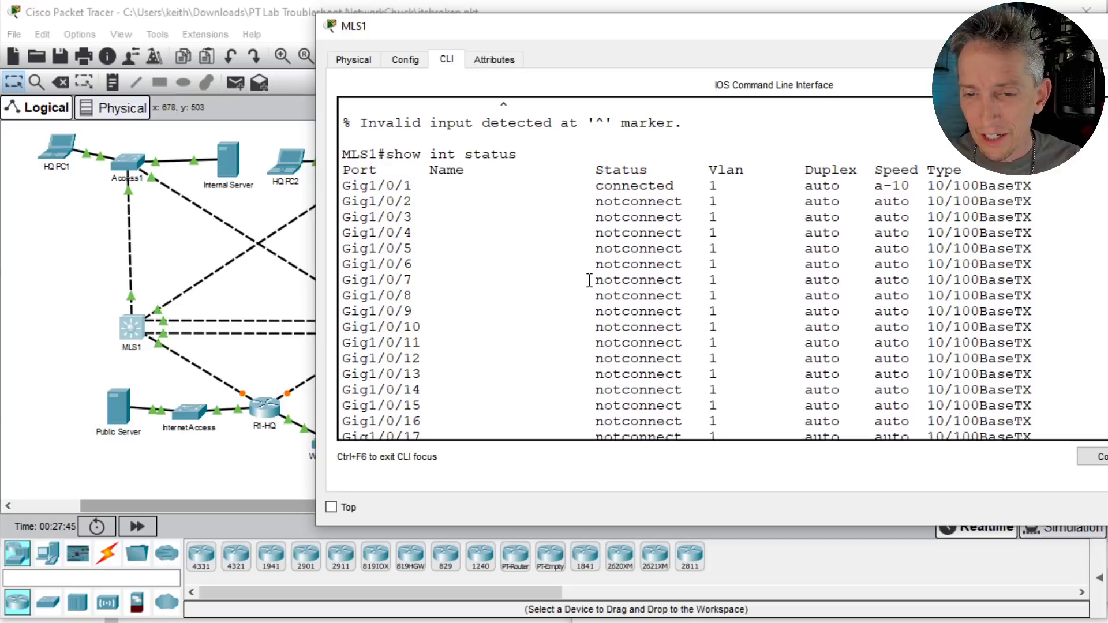
scroll(589, 281, down, 5)
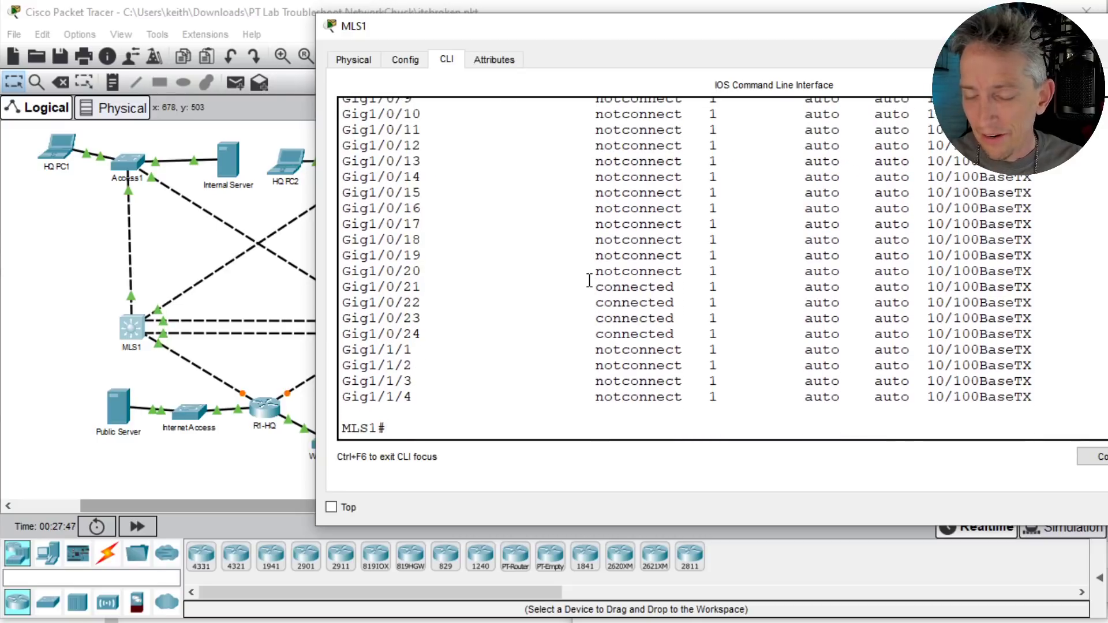
Step: Recheck the VLANs allowed and forwarding on MLS1's trunks with show int trunk
key(Return)
key(Return)
text(show)
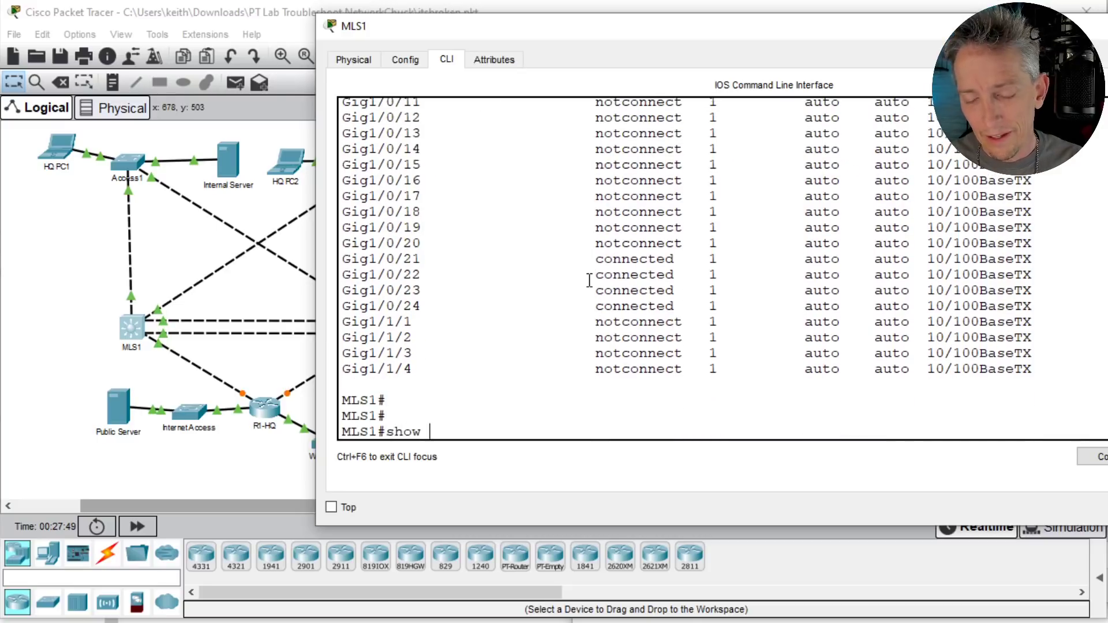
text( int trun)
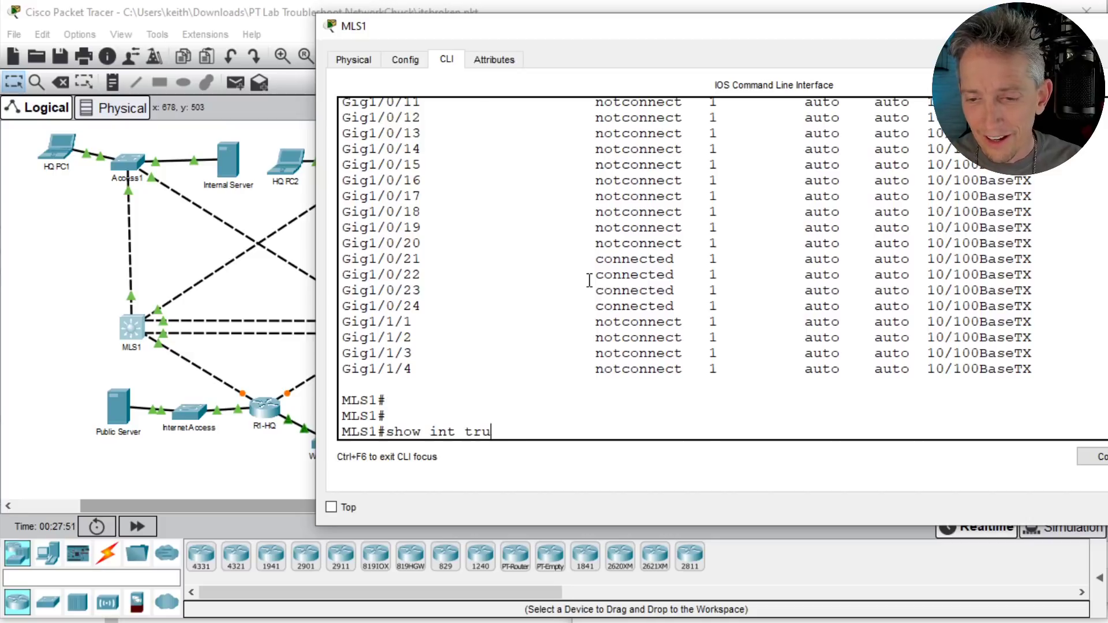
key(Tab)
key(Return)
key(space)
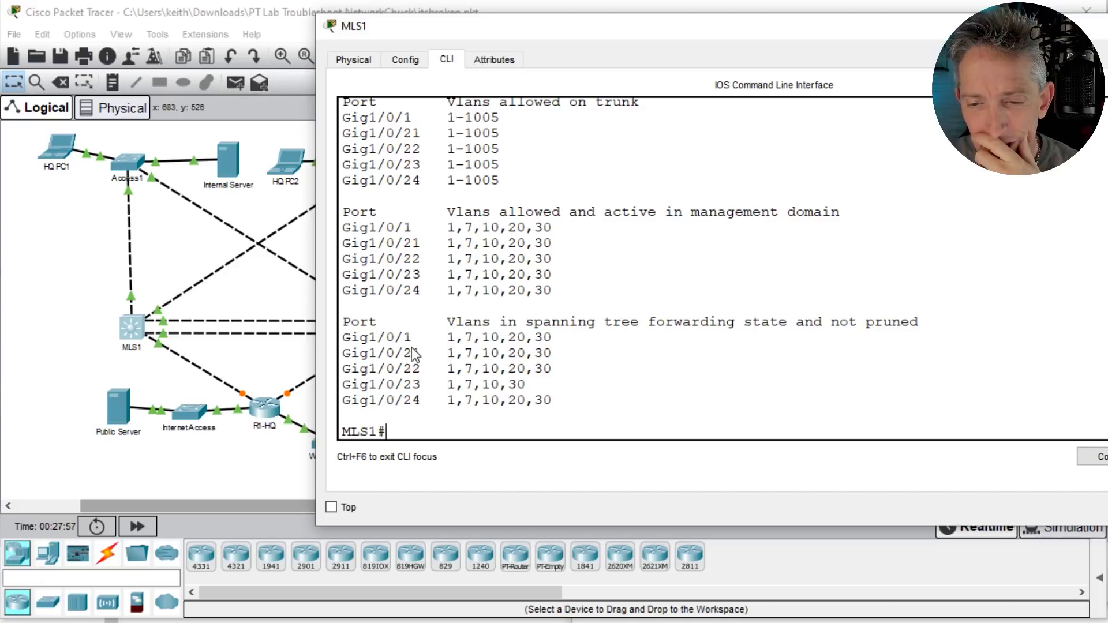
Step: Check in the topology which MLS1 port connects to Access1 and examine that port's forwarding VLANs in the trunk output
click(177, 289)
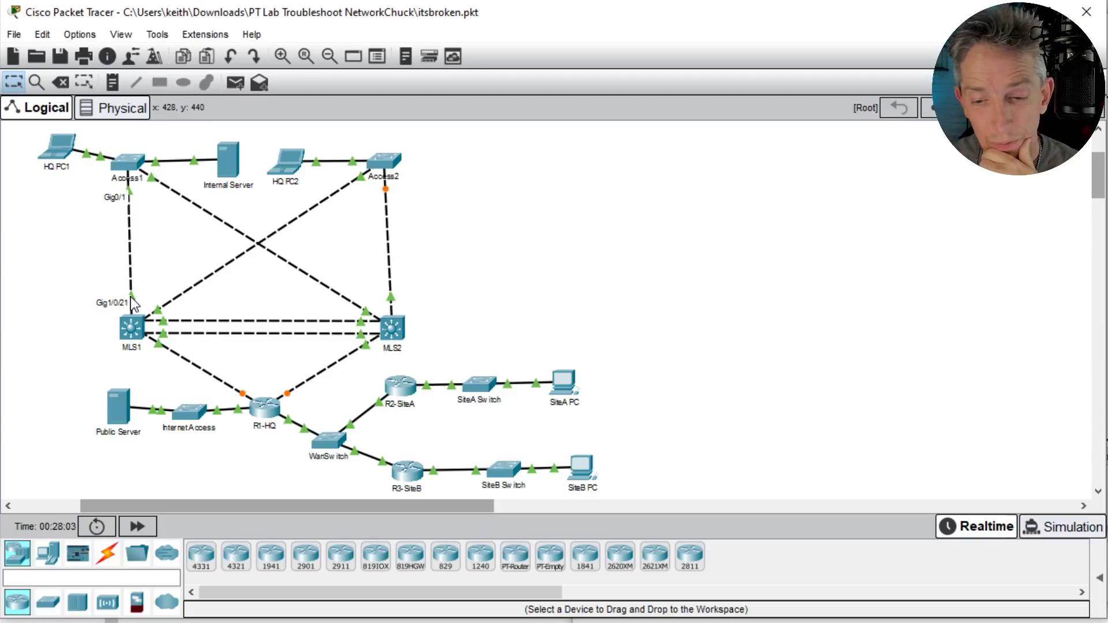
click(132, 328)
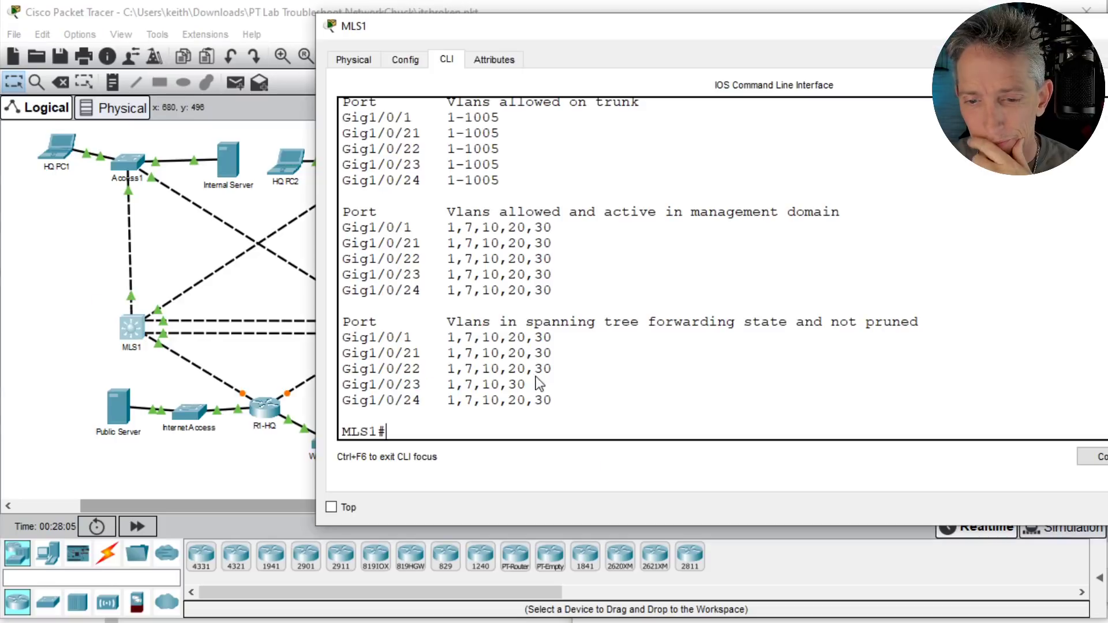
triple_click(401, 356)
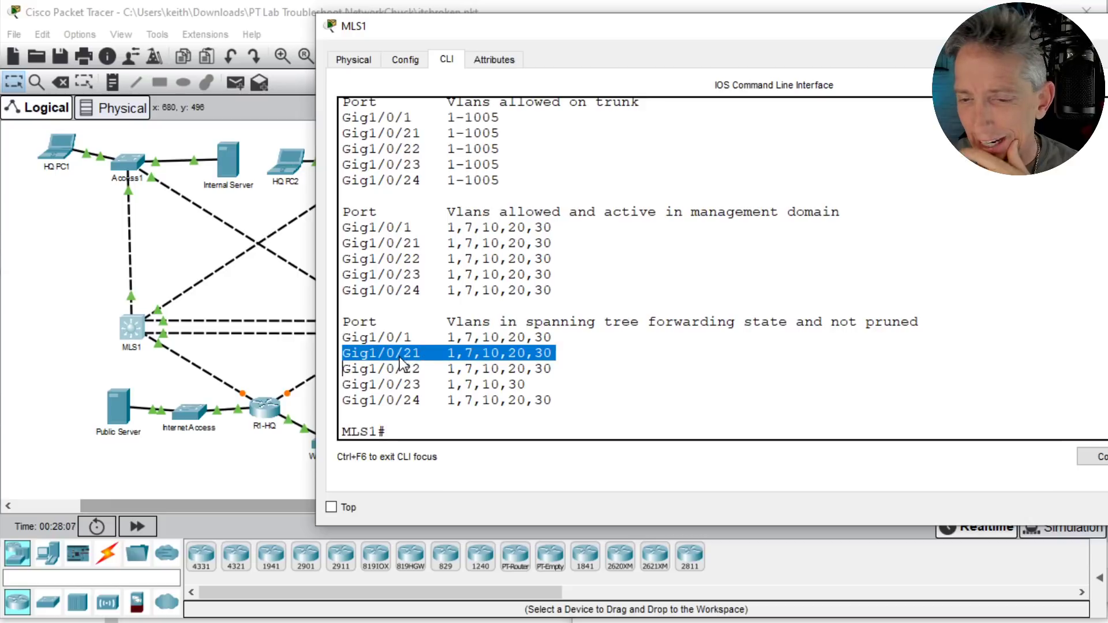
click(678, 404)
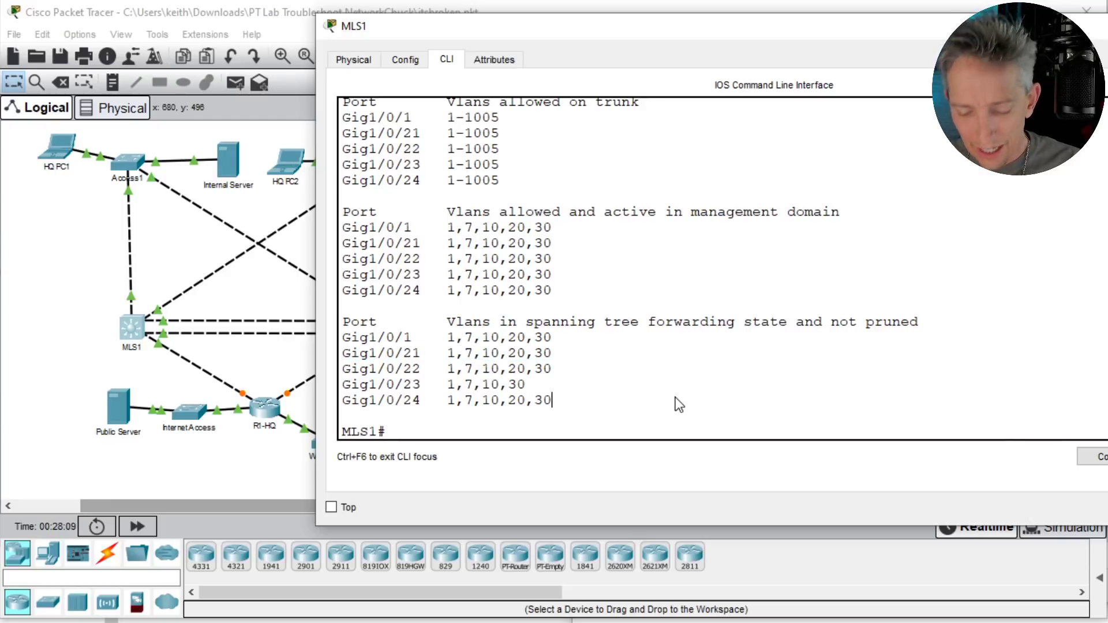
Step: Display MLS1's interface addresses with show ip int brief and examine the Vlan10 entry
text(show ip int brief)
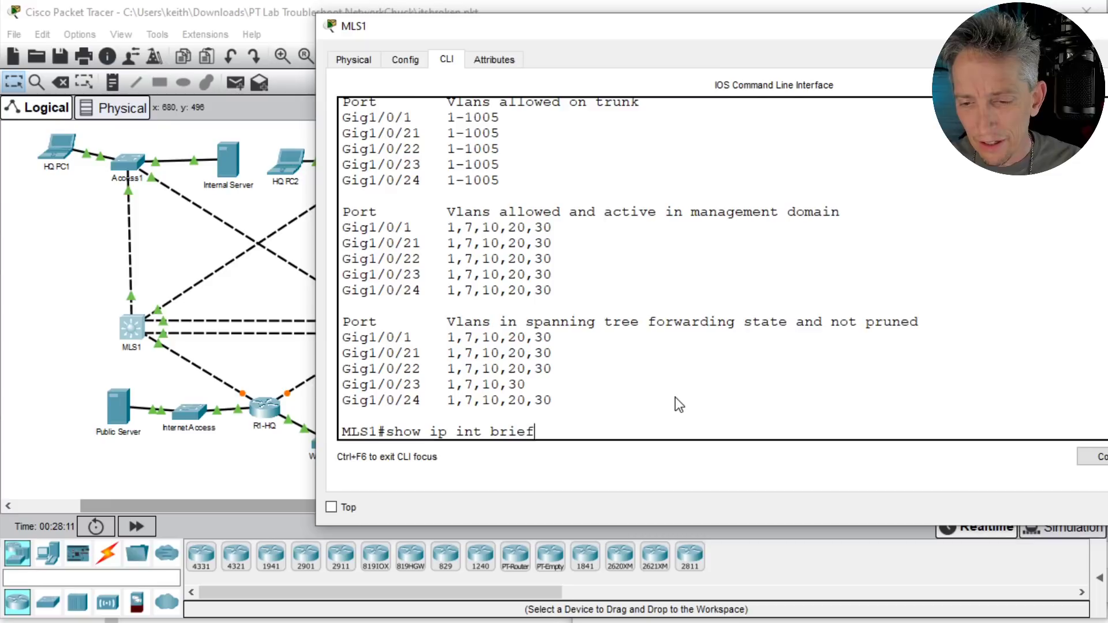
key(Return)
key(space)
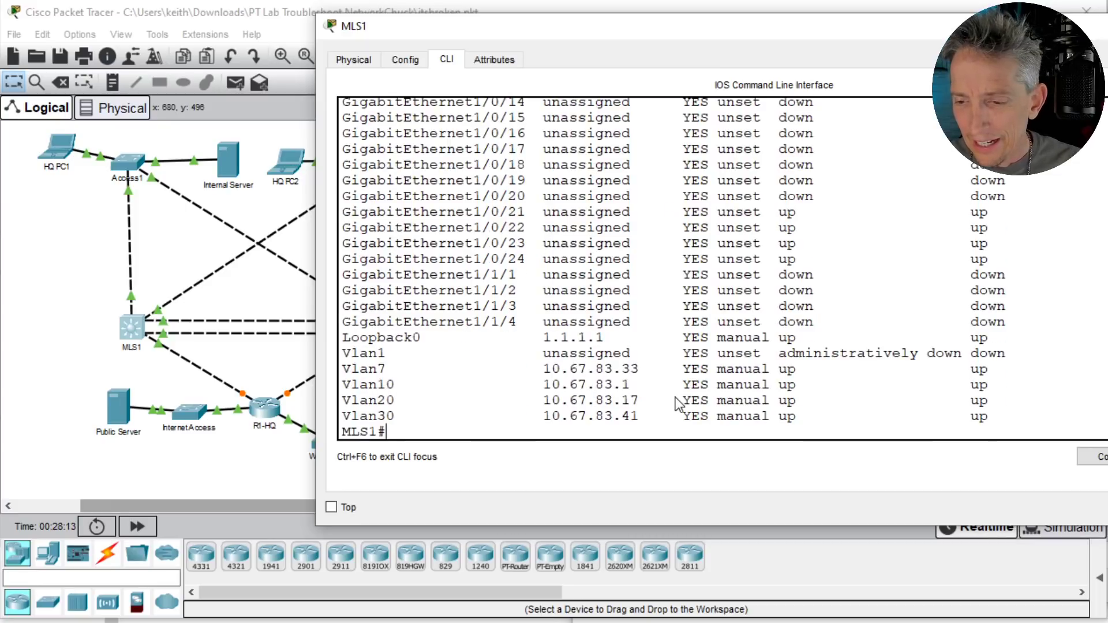
triple_click(406, 386)
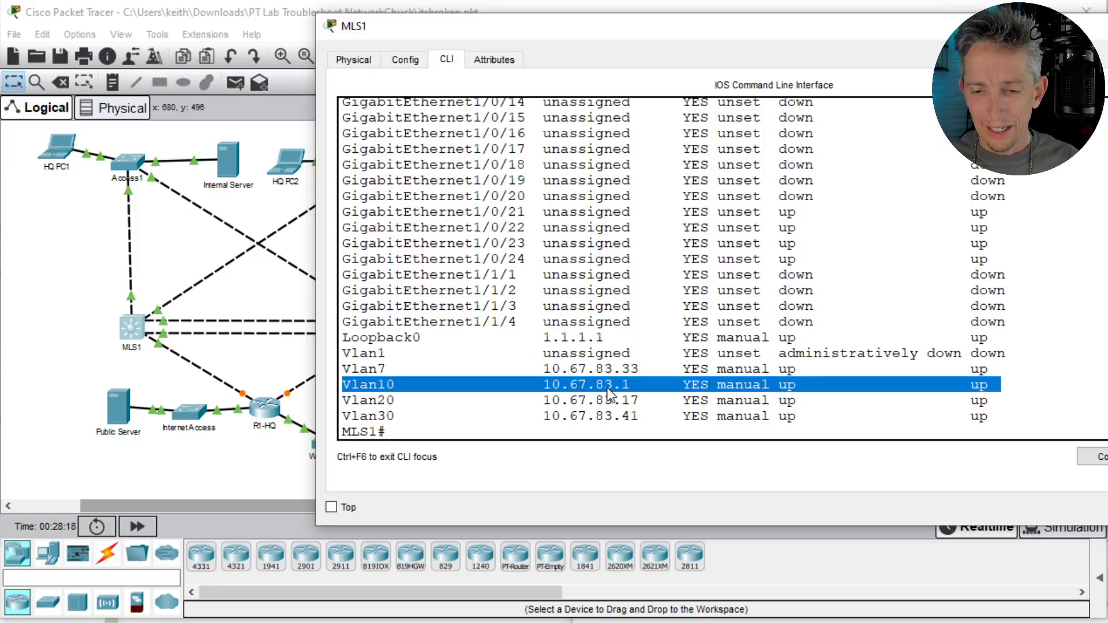
Step: Ping 10.67.83.3 and 10.67.83.2 from MLS1
text(ping 10.67.83)
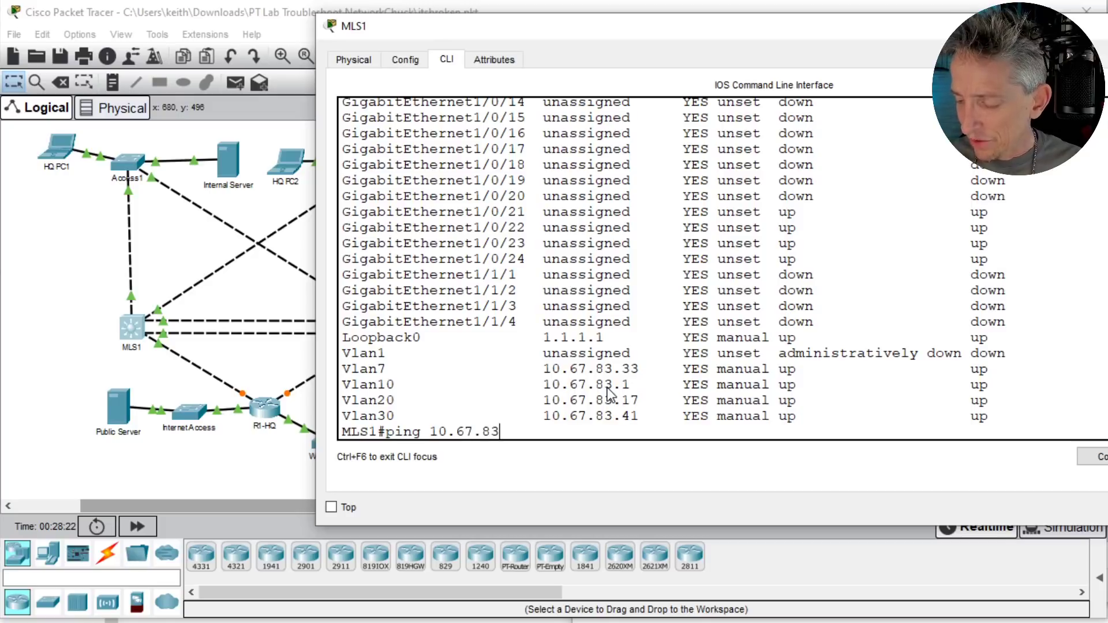
text(.3)
key(Return)
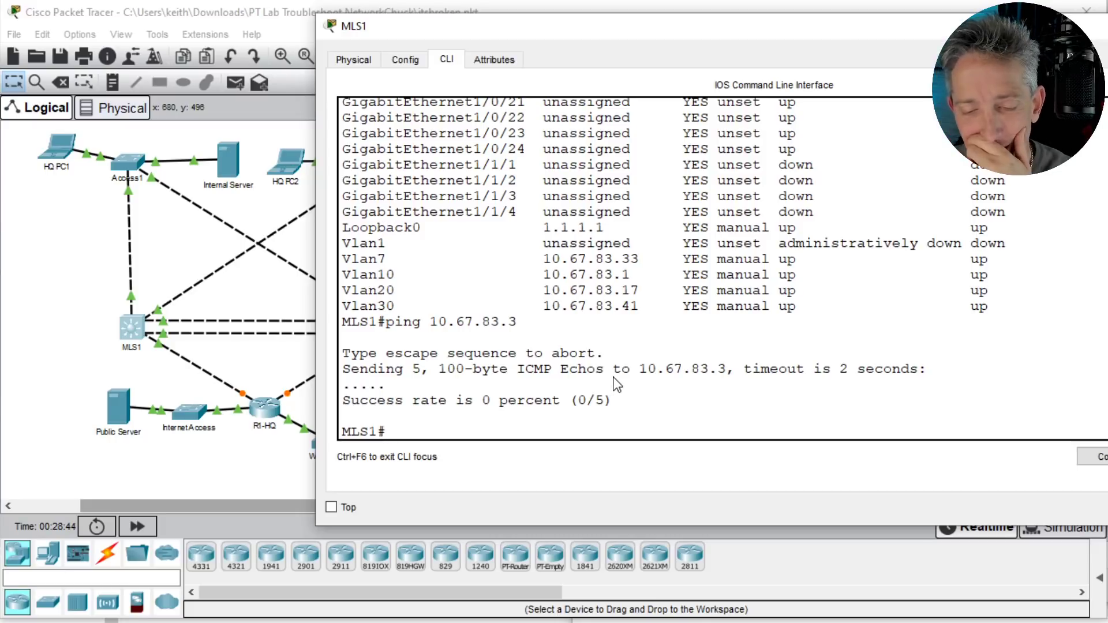
key(Up)
key(BackSpace)
text(2)
key(Return)
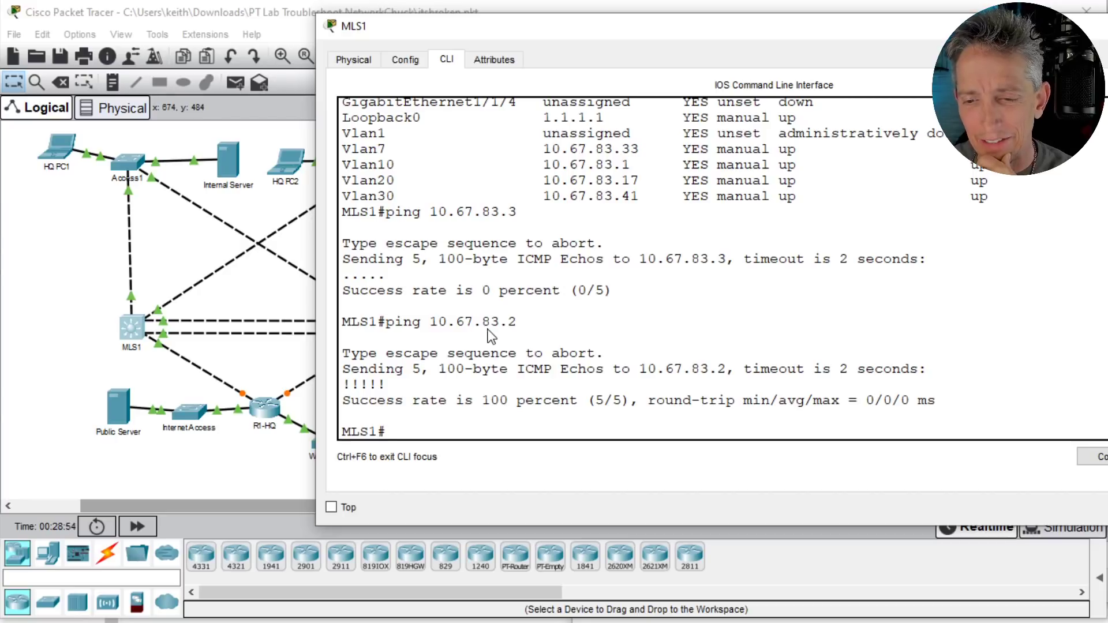
Step: Display MLS1's trunks with show int trunk and compare the allowed, active and spanning-tree forwarding VLANs on each port
click(604, 331)
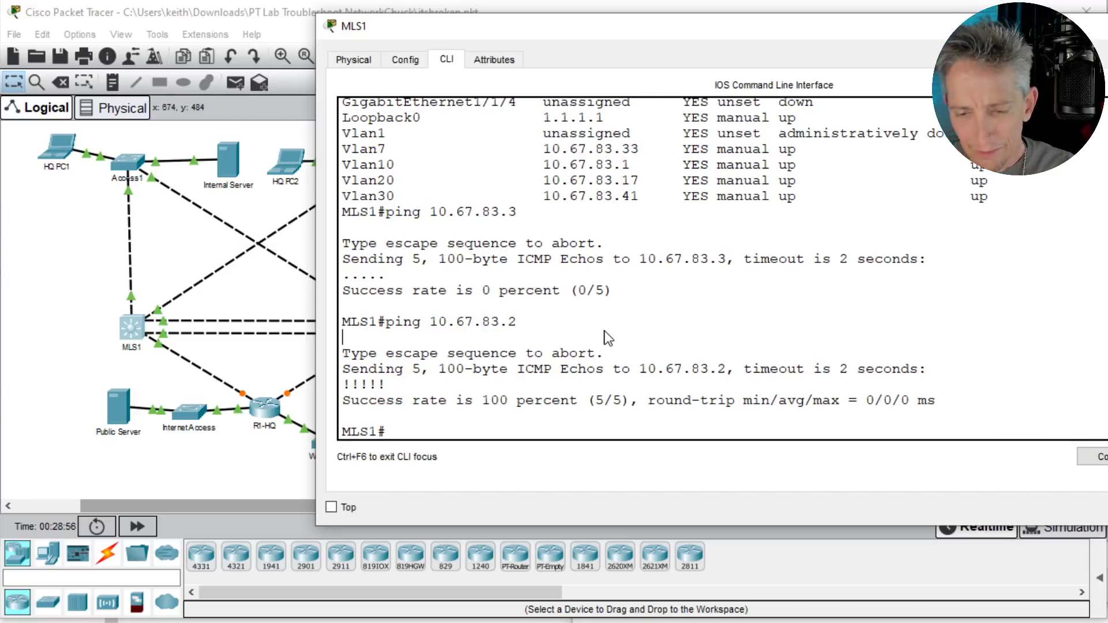
key(Return)
key(Return)
key(Return)
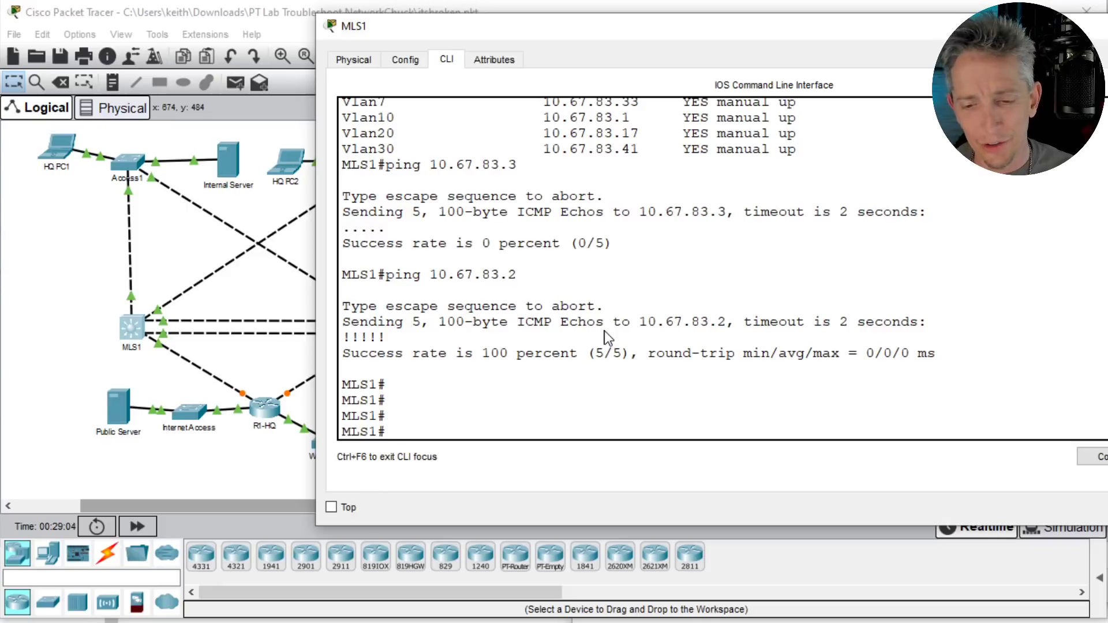
text(sho)
key(BackSpace)
text(ow int r)
key(BackSpace)
text(trunk)
key(Return)
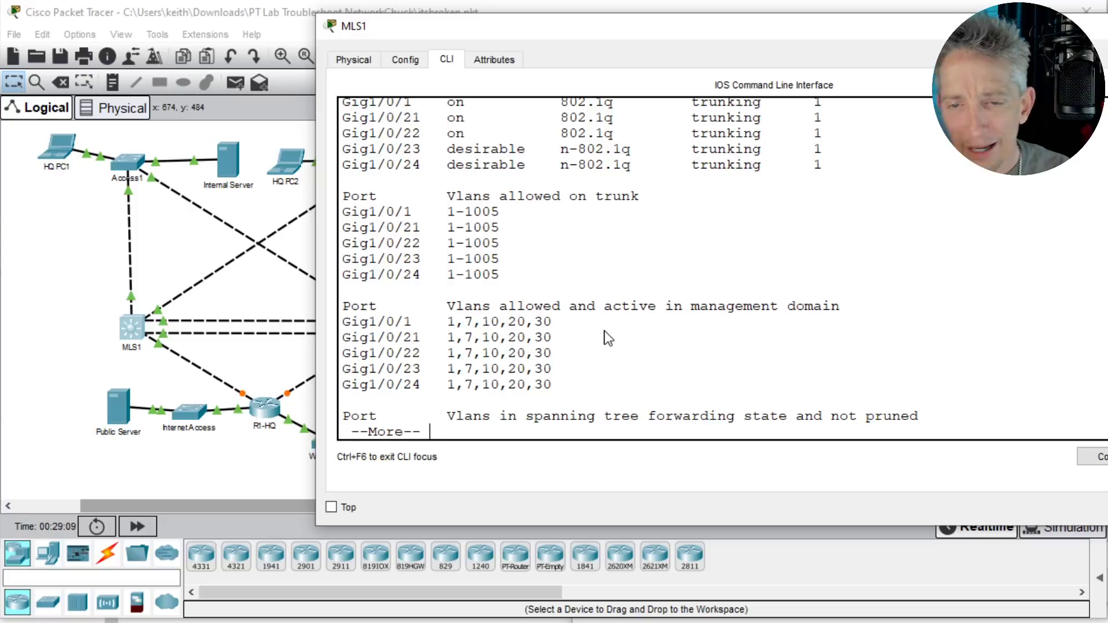
scroll(605, 332, up, 1)
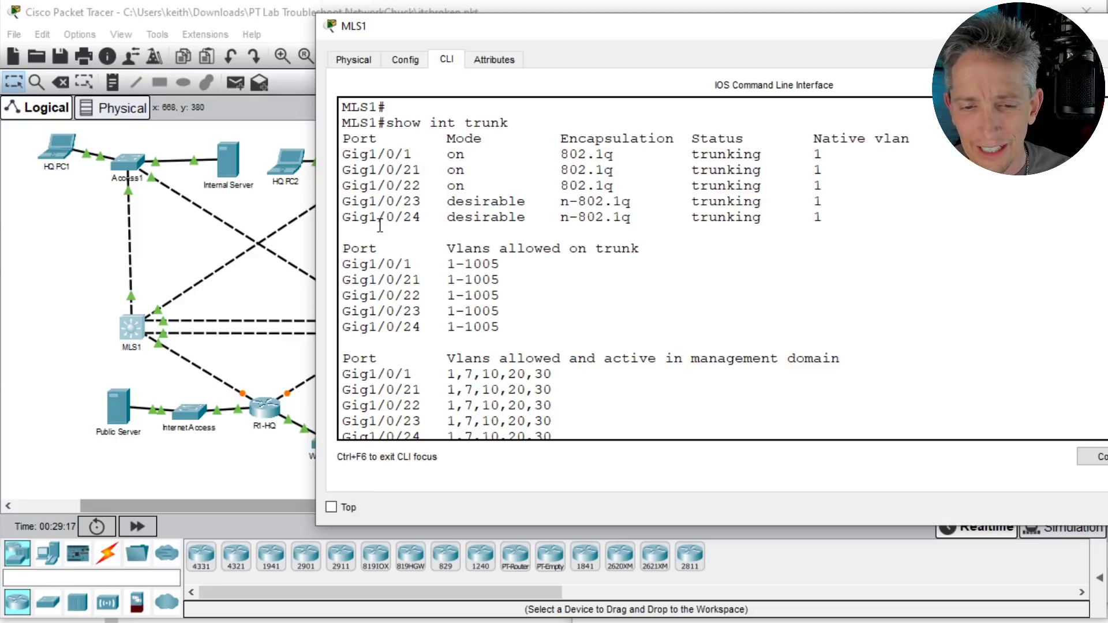
scroll(404, 271, down, 2)
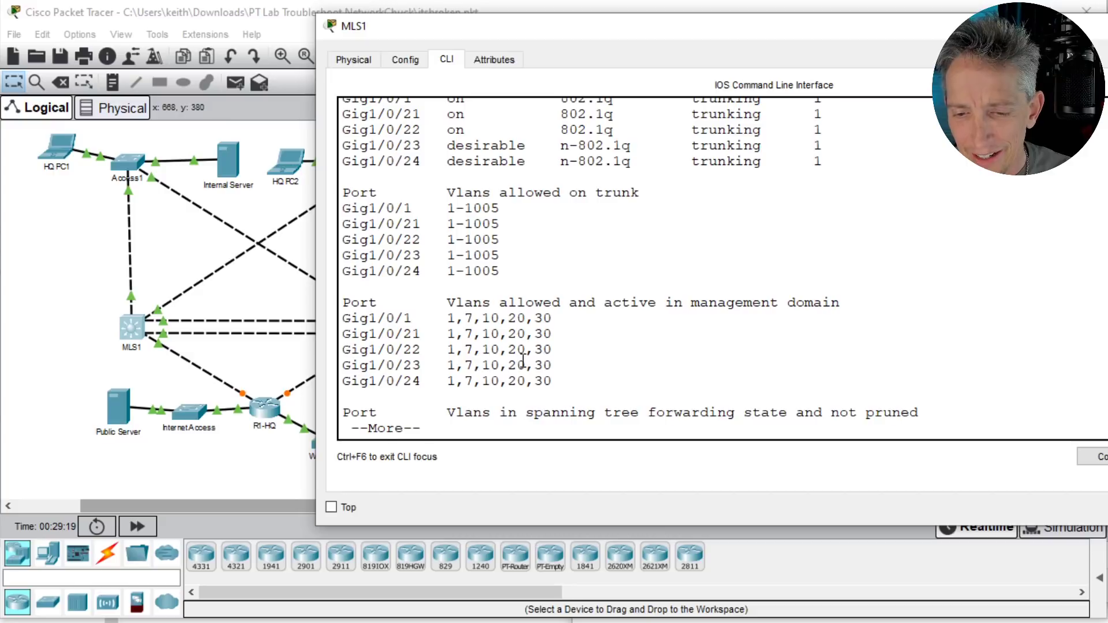
key(space)
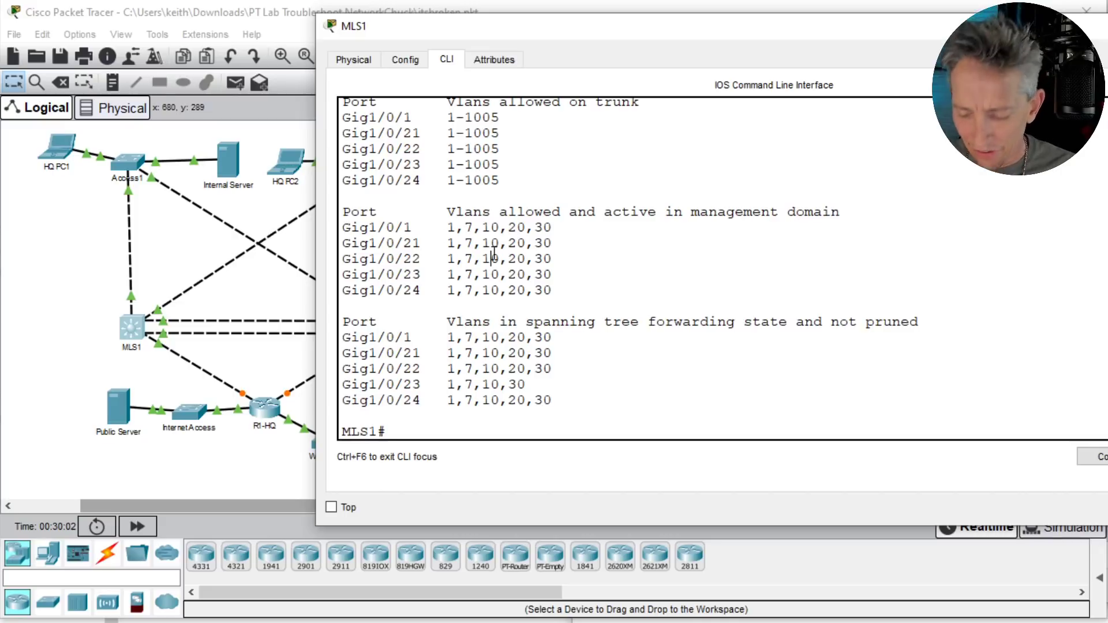
Step: List the interface sections of MLS1's running configuration with show run | sec int, leaving the listing after the first page
key(Return)
key(Return)
key(Return)
text(show run)
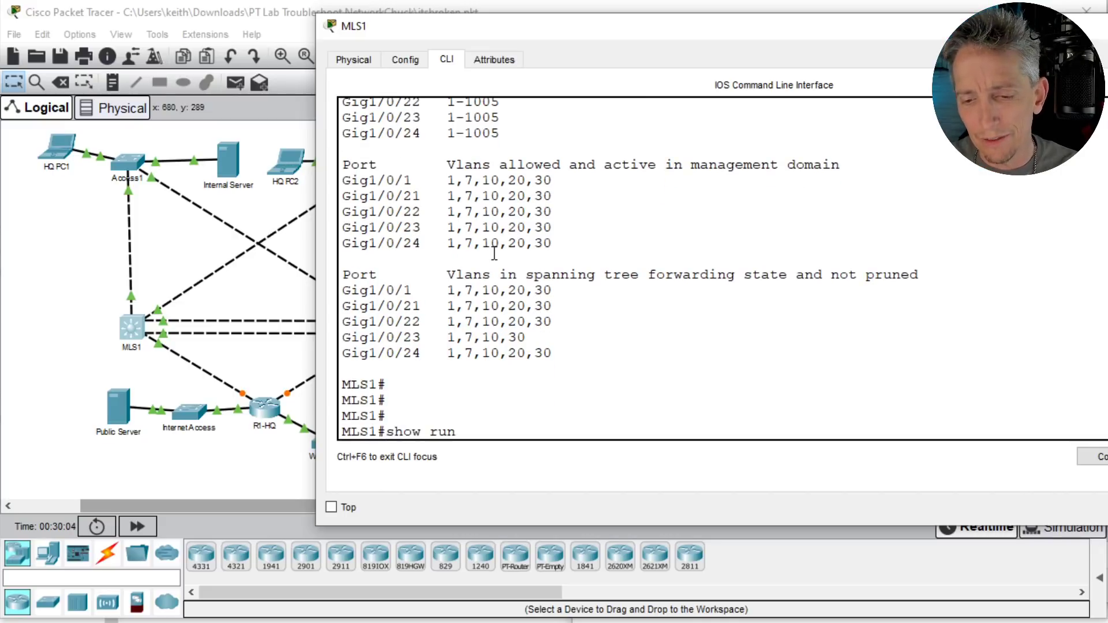
text( | sec int)
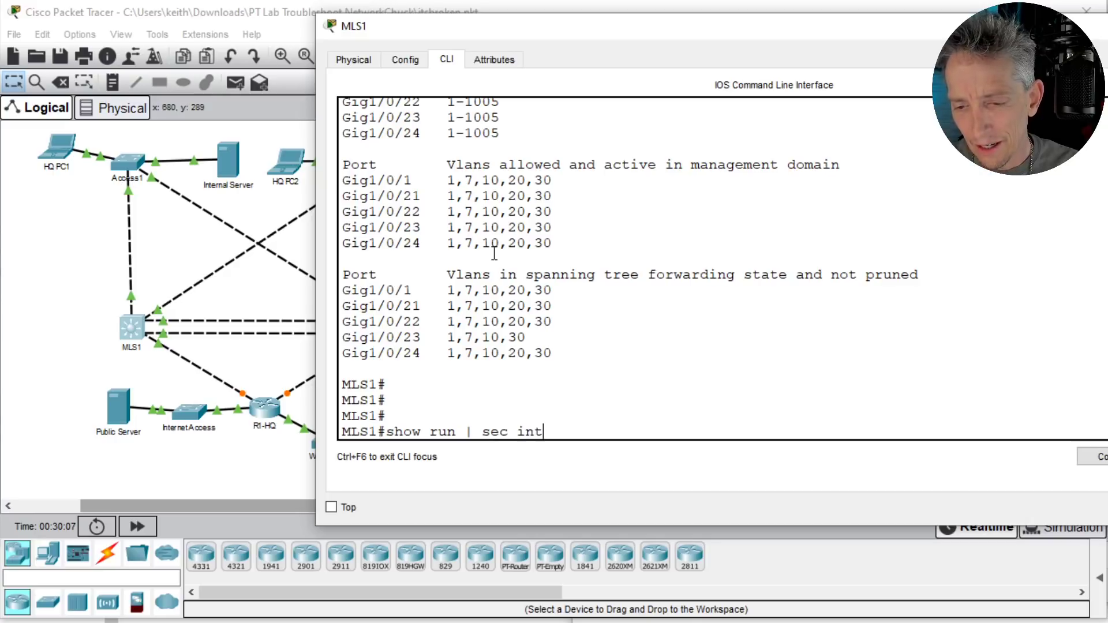
key(Return)
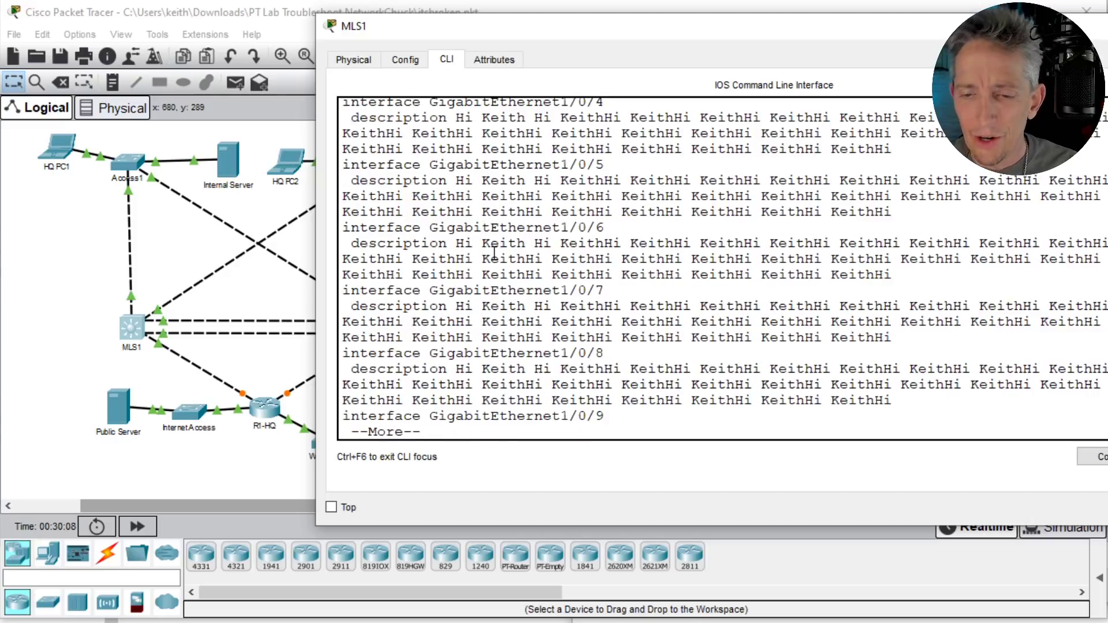
key(q)
Step: Display MLS1's running configuration with an exclude filter that hides the repeated greeting text in the interface descriptions
key(Up)
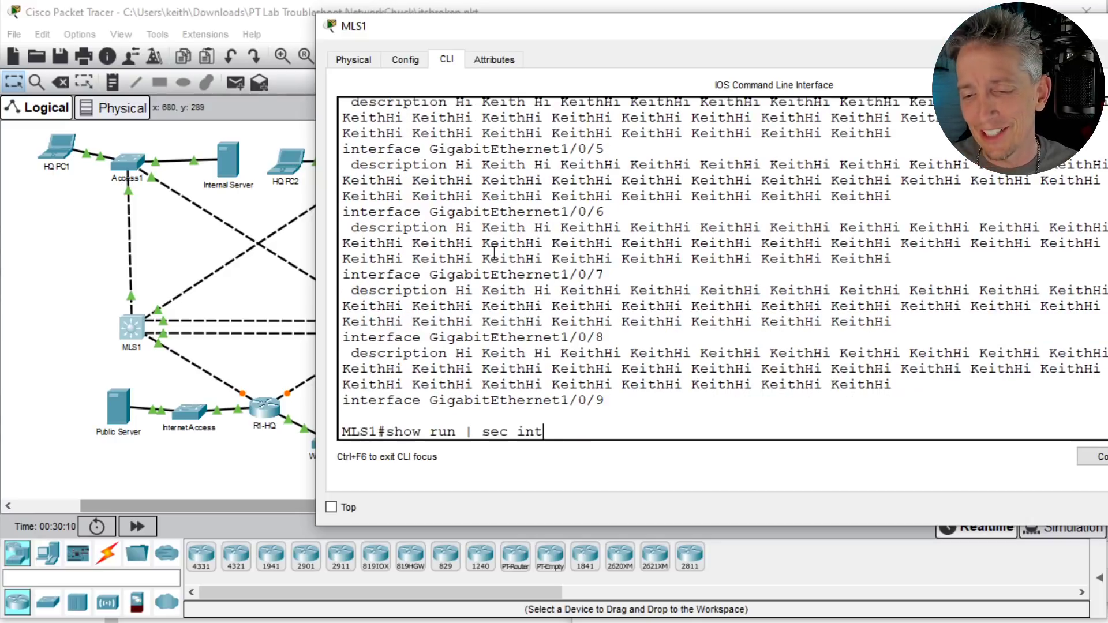
text(|ex)
key(Return)
key(Up)
key(BackSpace)
key(BackSpace)
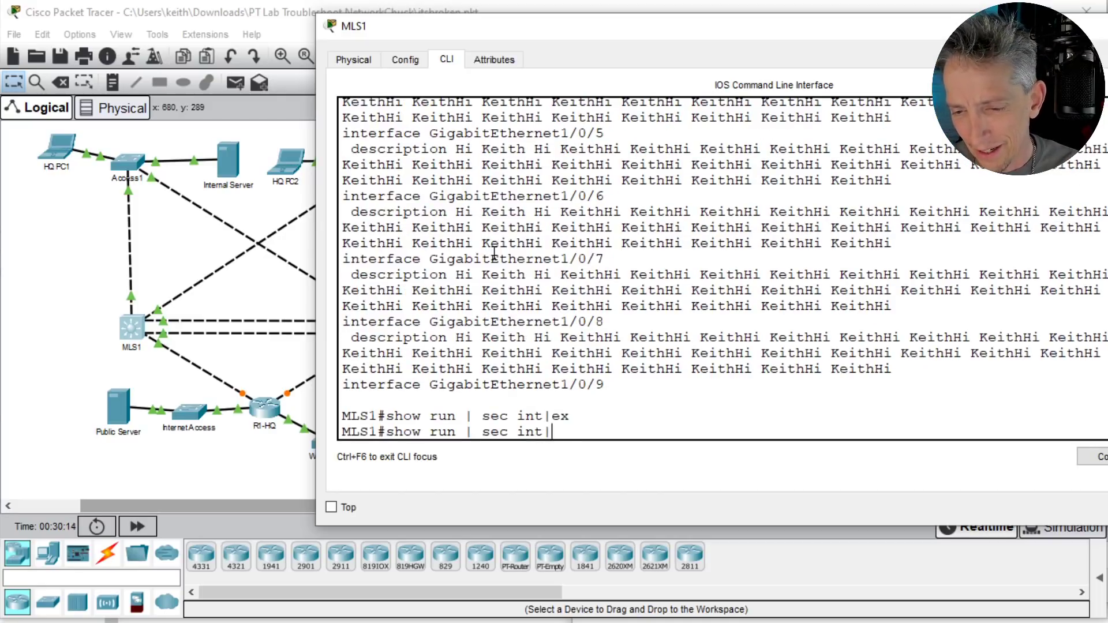
key(BackSpace)
key(BackSpace)
key(BackSpace)
key(BackSpace)
key(BackSpace)
key(BackSpace)
key(BackSpace)
key(BackSpace)
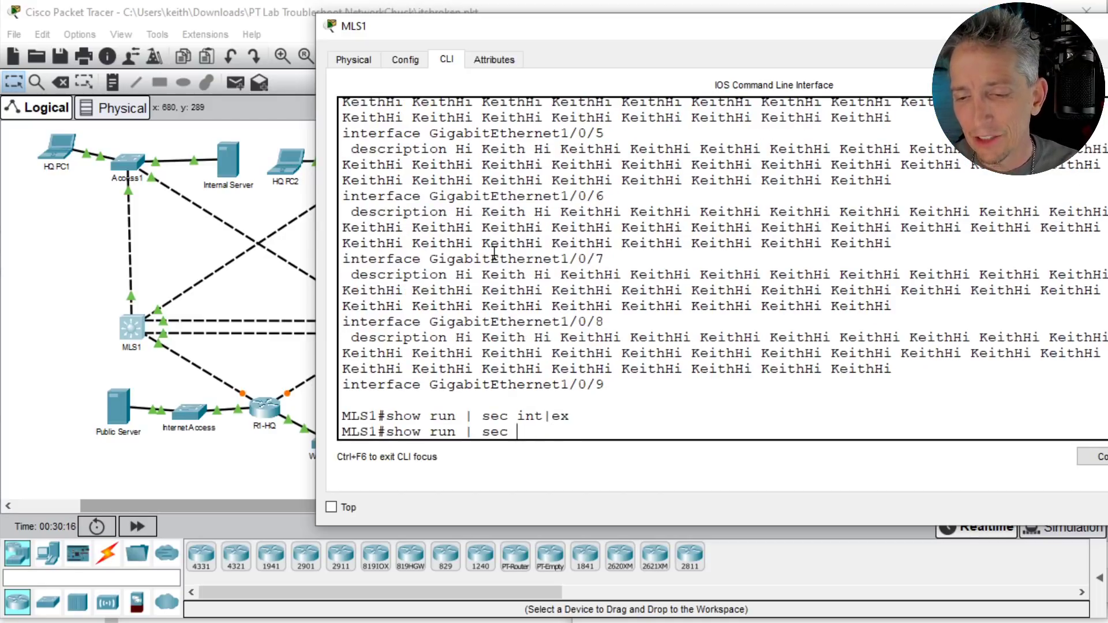
text(e)
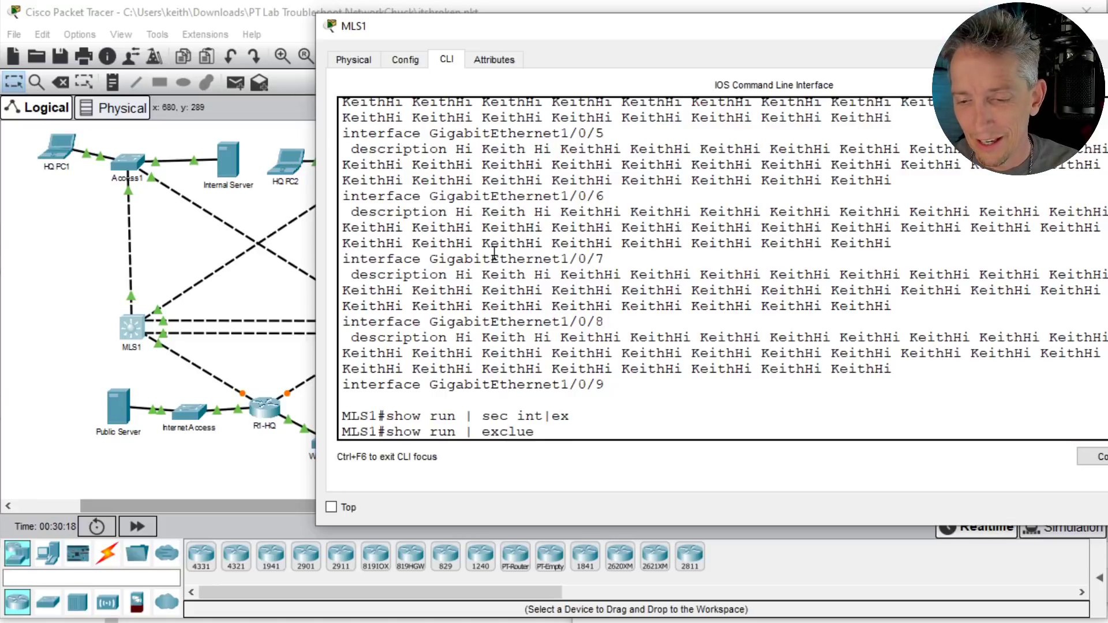
text(xclude KeithHi)
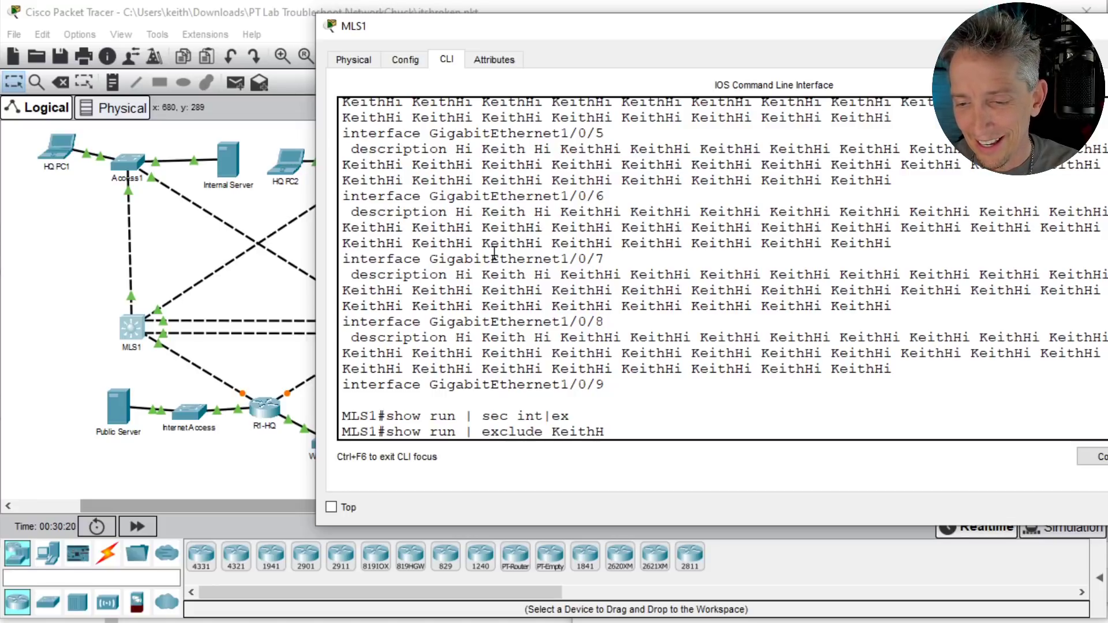
key(Return)
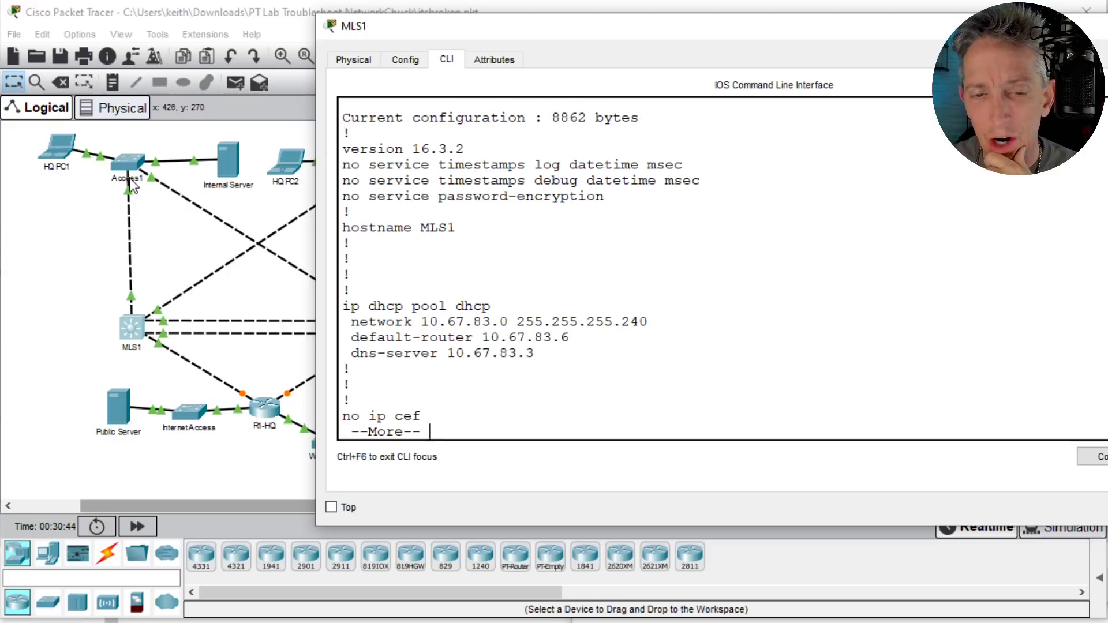
Step: Switch to Access1's command line and display its running configuration, excluding the lines that contain the greeting name
click(83, 208)
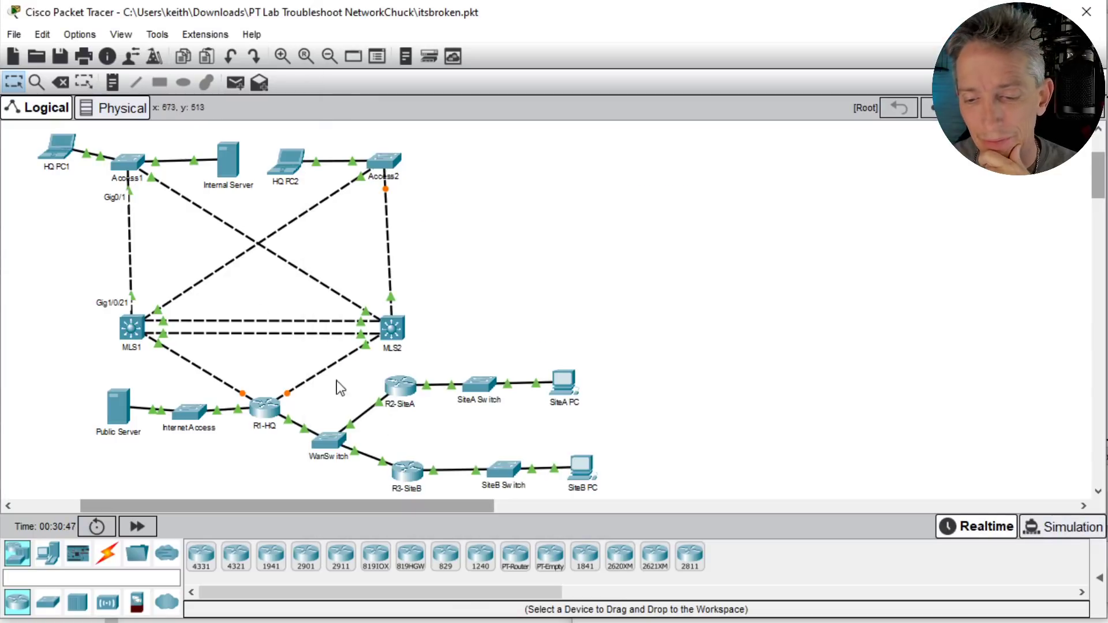
click(139, 168)
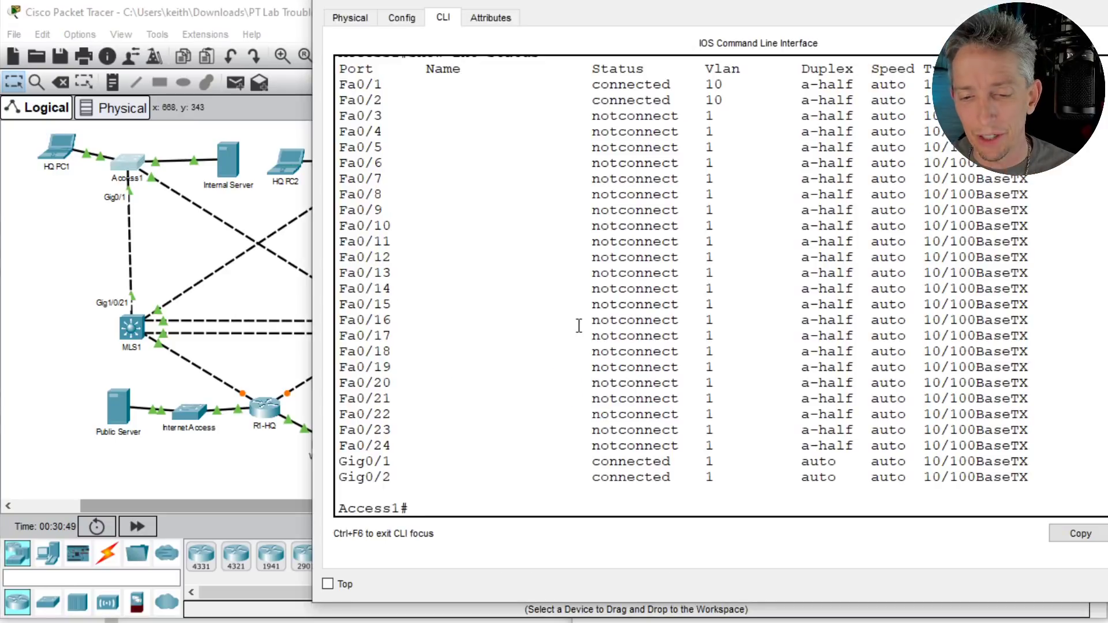
text(show ru)
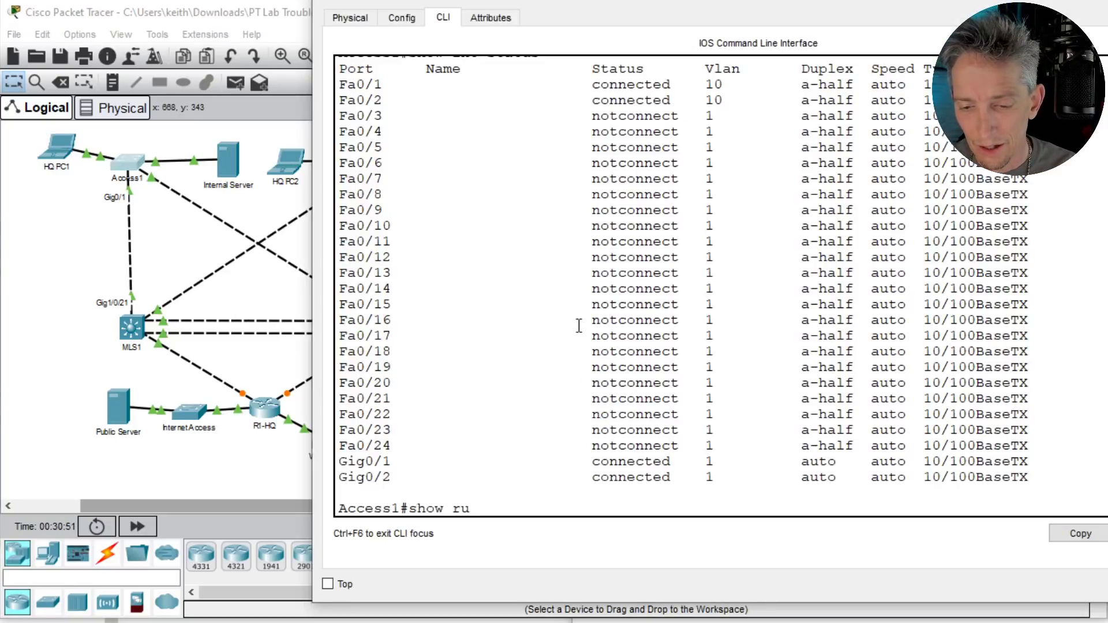
key(Up)
key(Up)
key(Down)
key(Down)
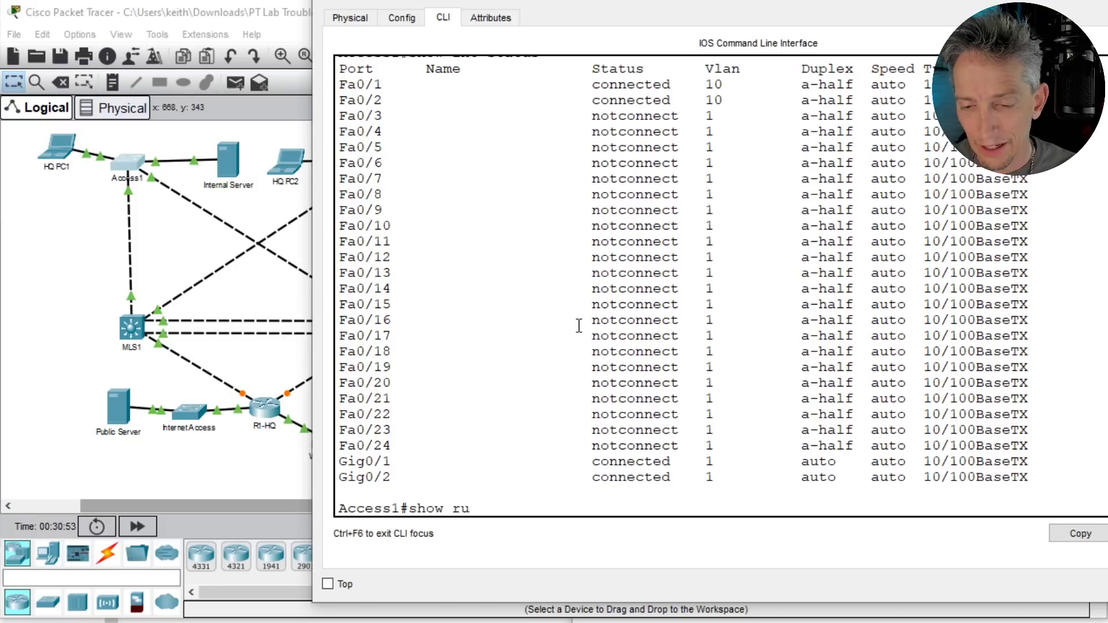
key(BackSpace)
key(BackSpace)
key(BackSpace)
key(BackSpace)
key(BackSpace)
key(BackSpace)
key(BackSpace)
text(sh)
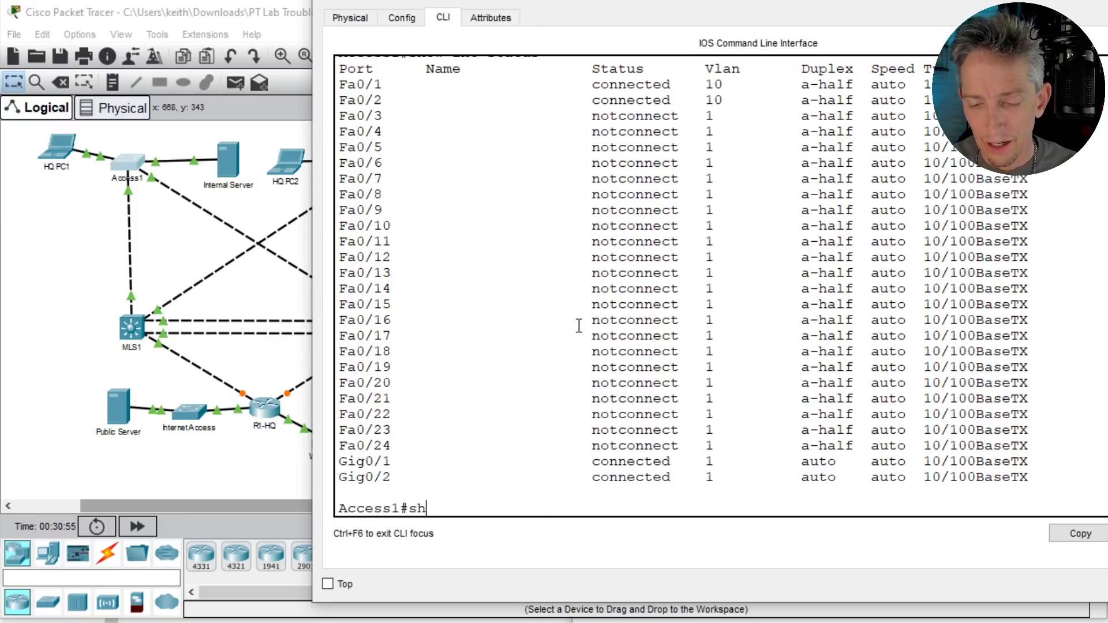
text(ow run | exc)
key(BackSpace)
text(Keith)
key(Return)
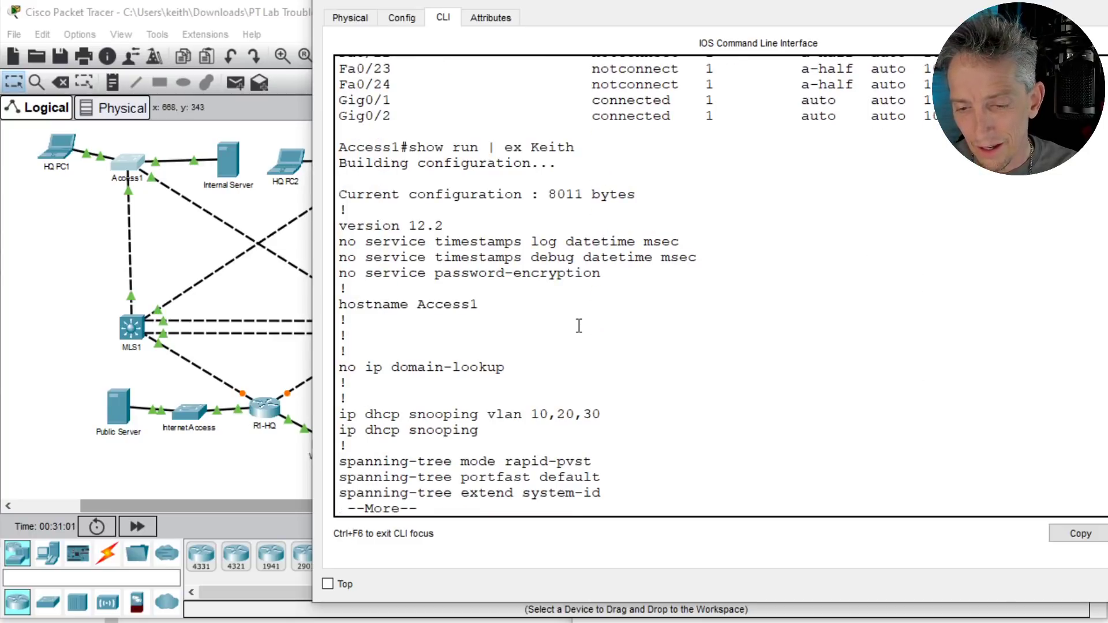
Step: Read Access1's running configuration to the end, examining the DHCP snooping, access port, trunk and VLAN interface settings
key(space)
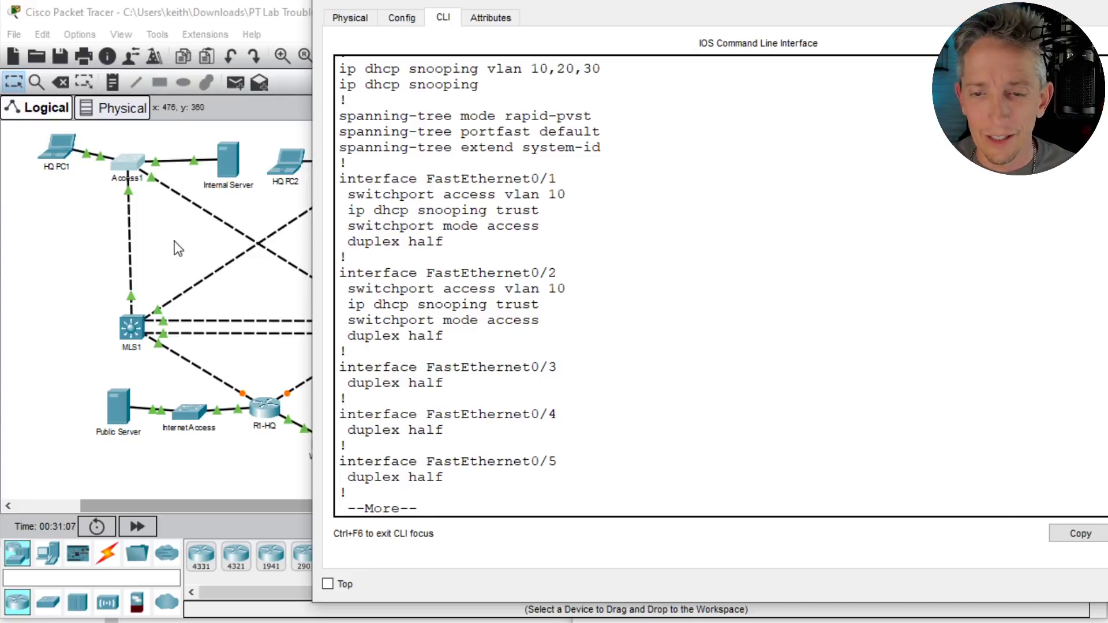
key(Return)
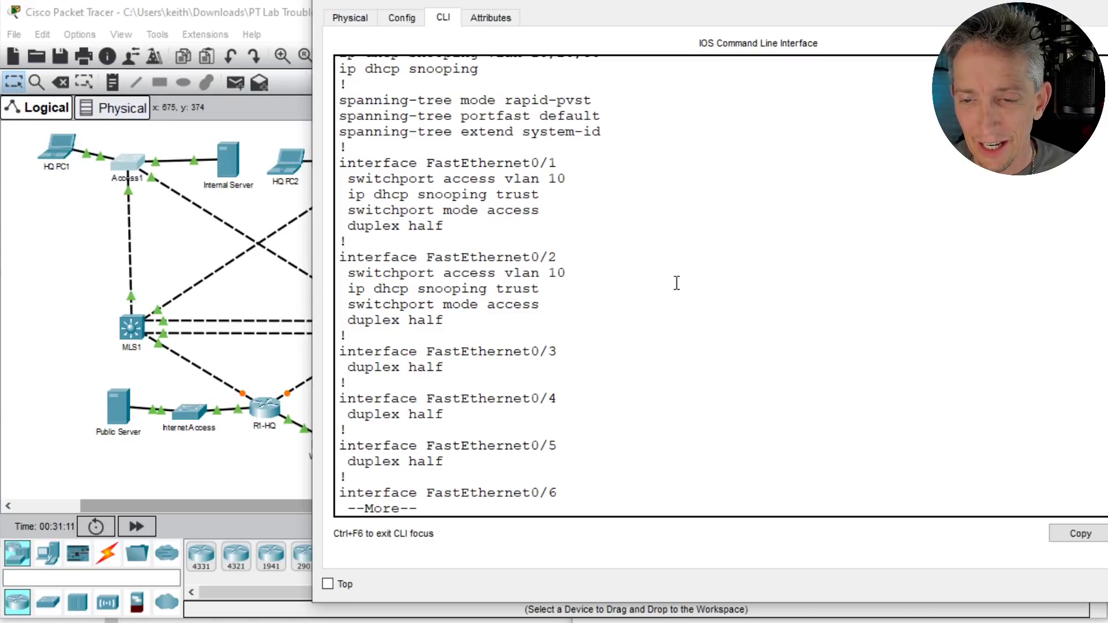
key(Return)
key(Return)
key(Return)
key(Return)
key(Return)
key(Return)
key(Return)
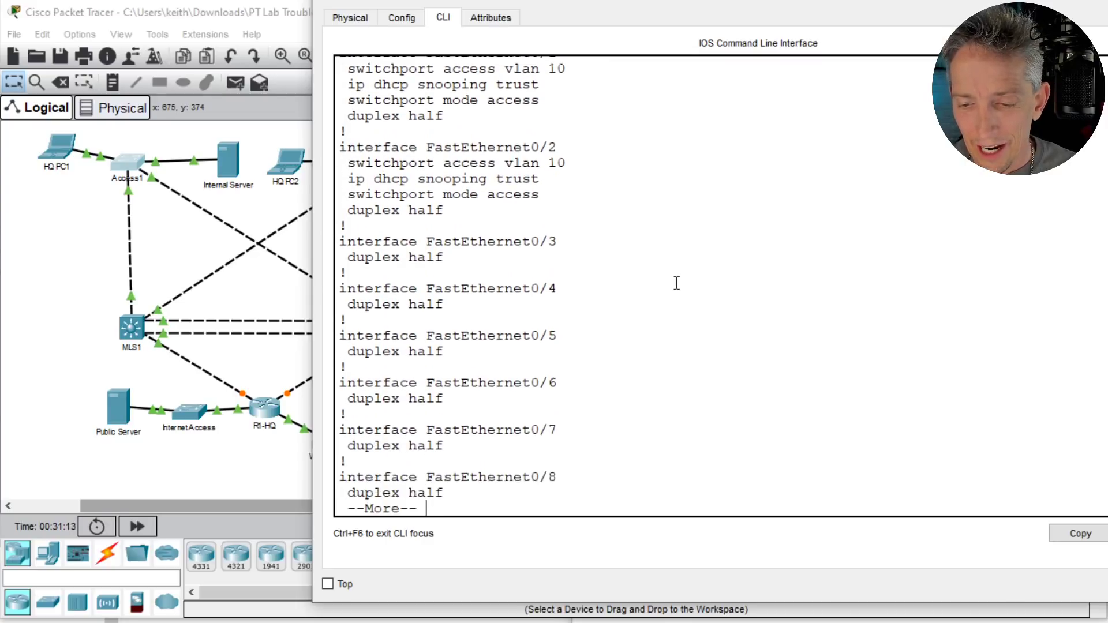
key(Return)
key(Return)
key(Return)
key(Return)
key(Return)
key(Return)
key(Return)
key(Return)
key(Return)
key(Return)
key(Return)
key(Return)
key(Return)
key(Return)
key(Return)
key(Return)
key(Return)
key(Return)
key(Return)
key(Return)
key(Return)
key(Return)
key(Return)
key(Return)
key(Return)
key(Return)
key(Return)
key(Return)
key(Return)
key(Return)
key(Return)
key(Return)
key(Return)
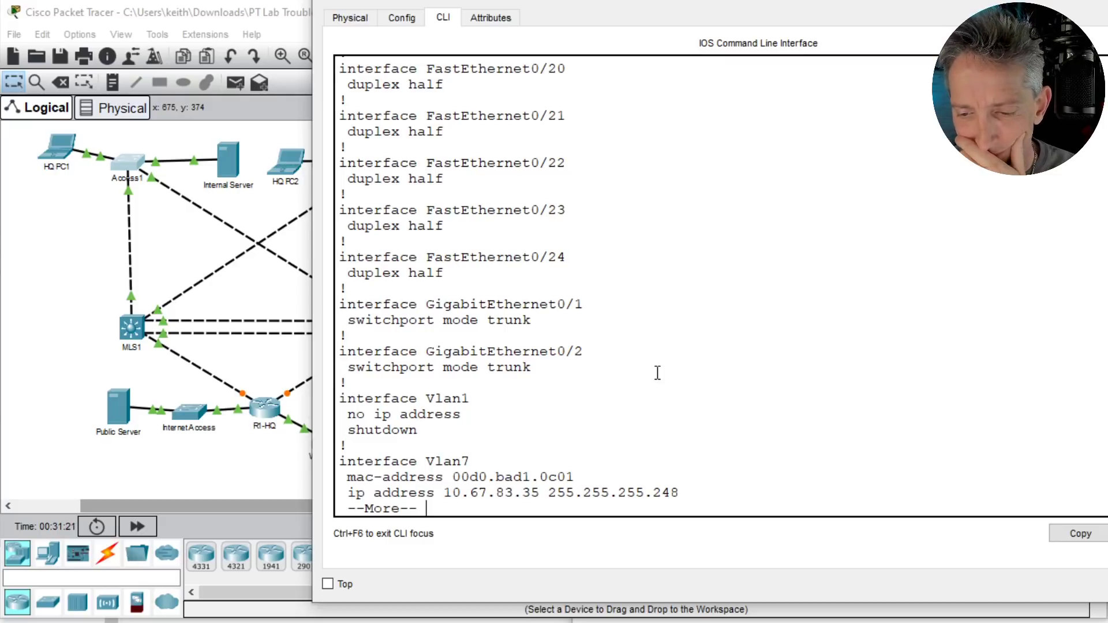
key(Return)
key(Return)
key(Return)
key(Return)
key(Return)
key(Return)
key(Return)
key(Return)
key(Return)
key(Return)
key(Return)
key(Return)
key(Return)
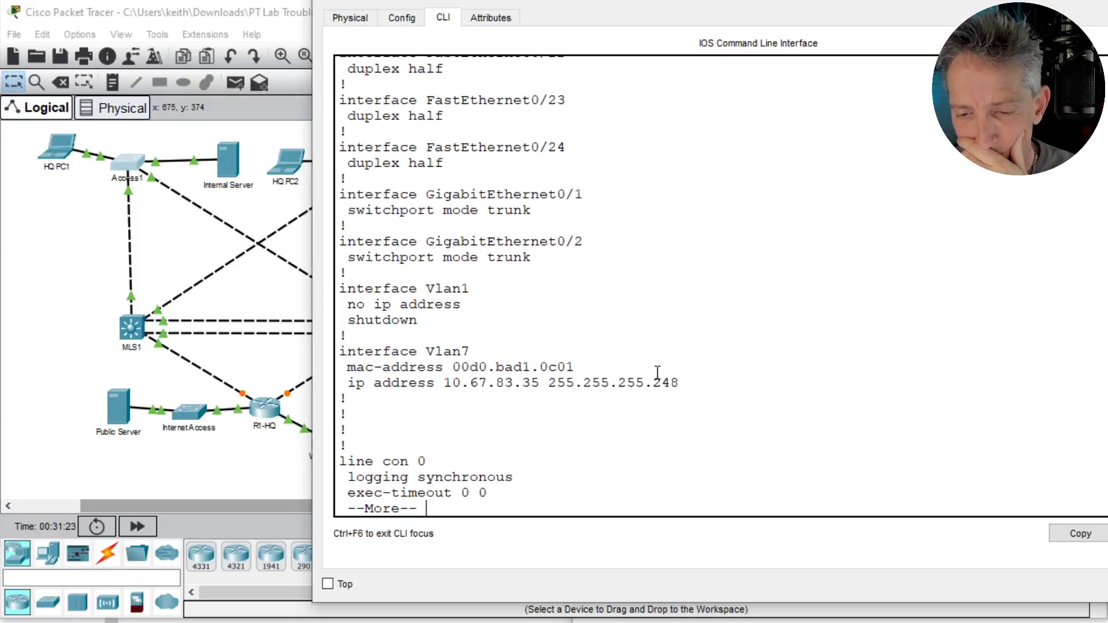
key(Return)
key(Return)
key(Return)
key(Return)
key(Return)
key(Return)
key(Return)
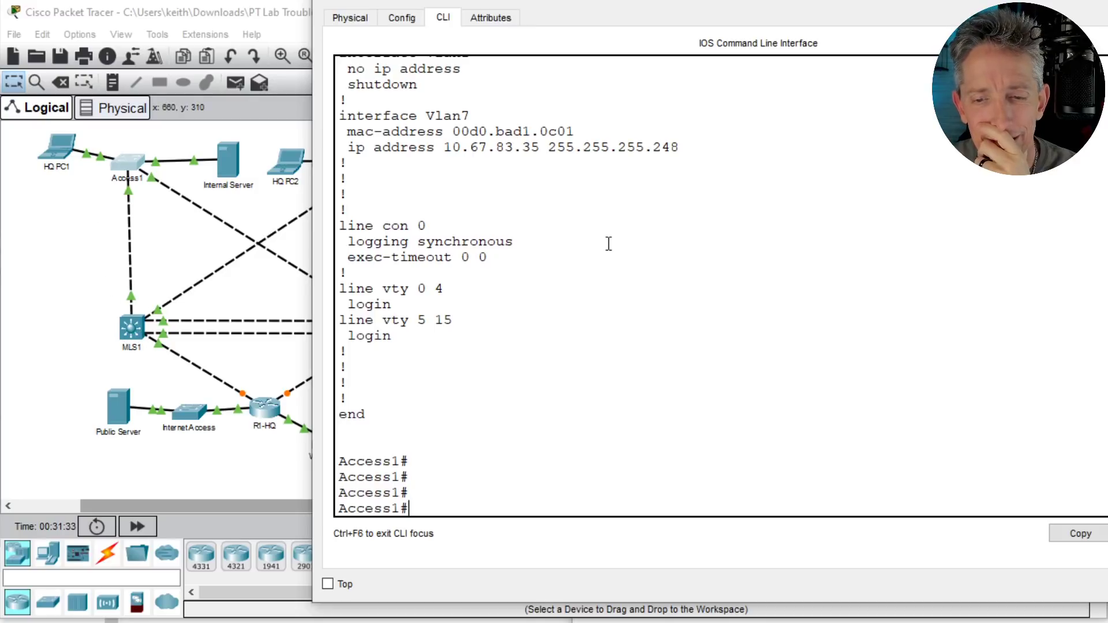
Step: Display Access1's spanning-tree state for VLAN 10 with show span vlan 10 and examine the root bridge and port roles
text(show)
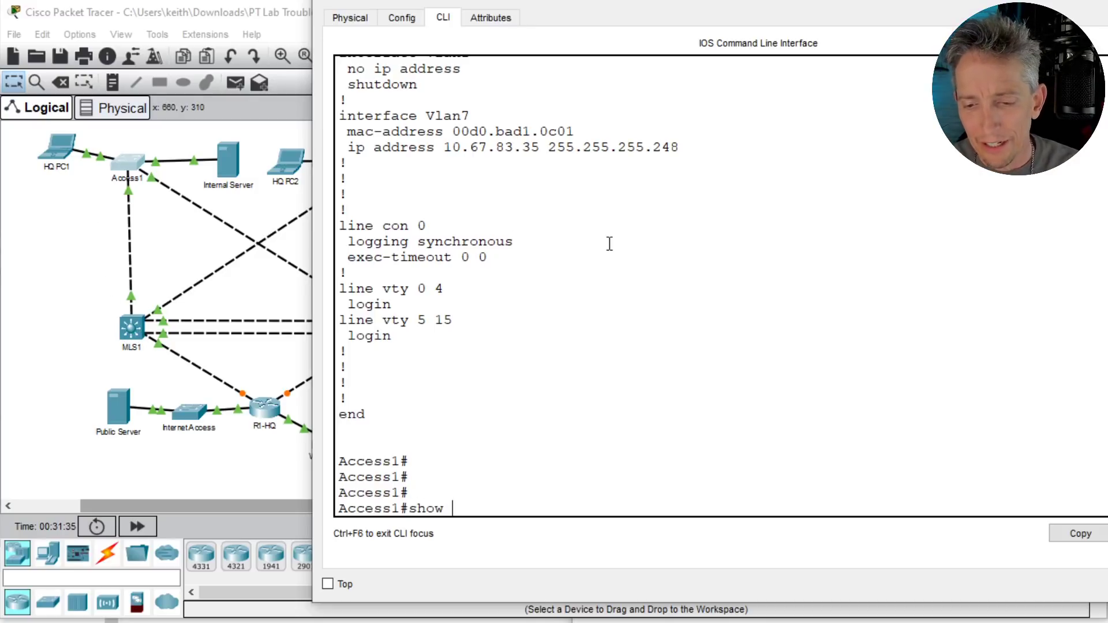
text( span vlan)
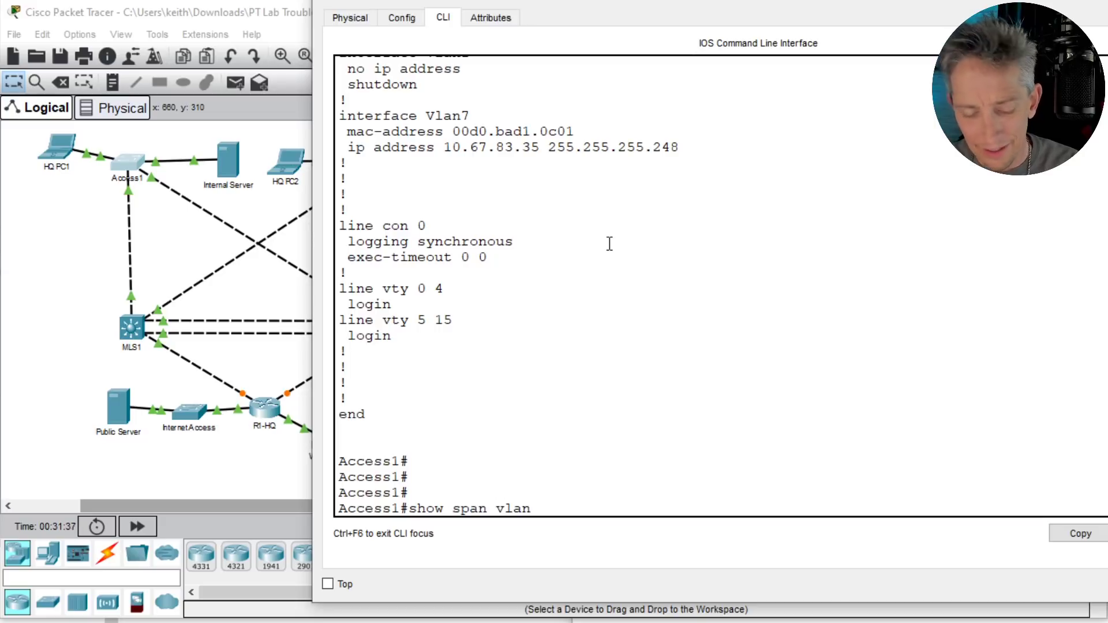
text( 10)
key(Return)
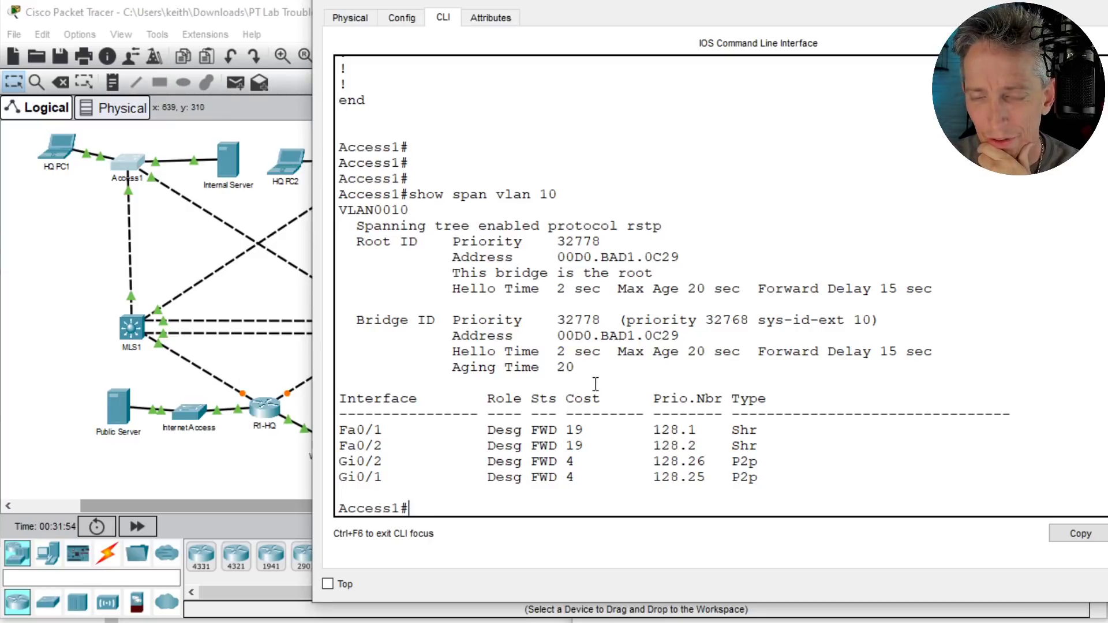
Step: Return to MLS1's command line, remove the DHCP pool named dhcp from its configuration and exit configuration mode
click(132, 327)
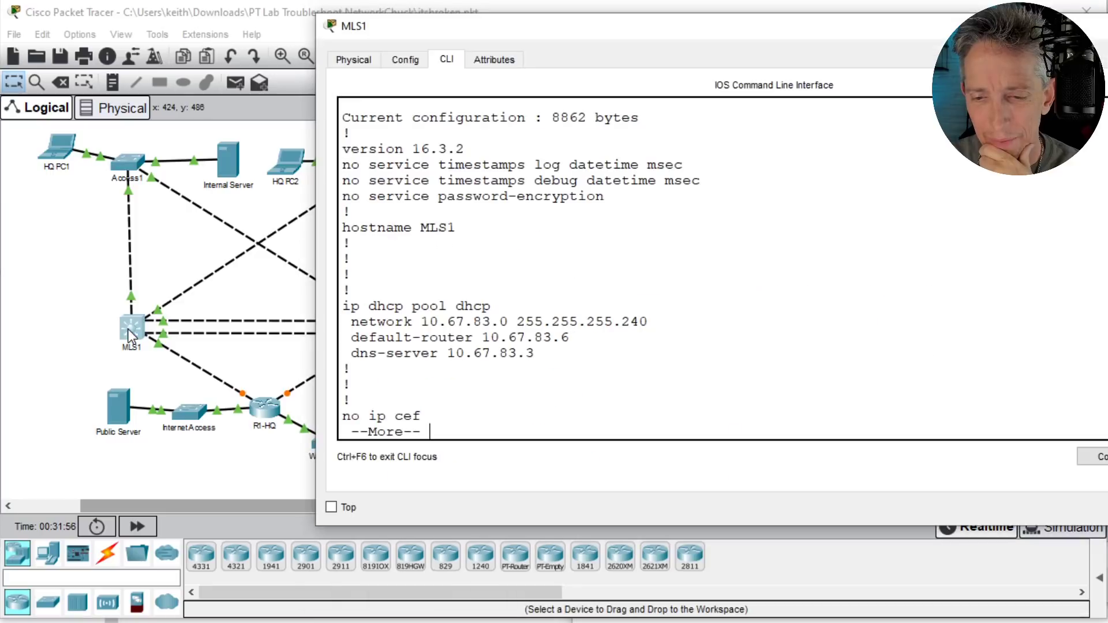
key(Return)
key(Return)
key(Return)
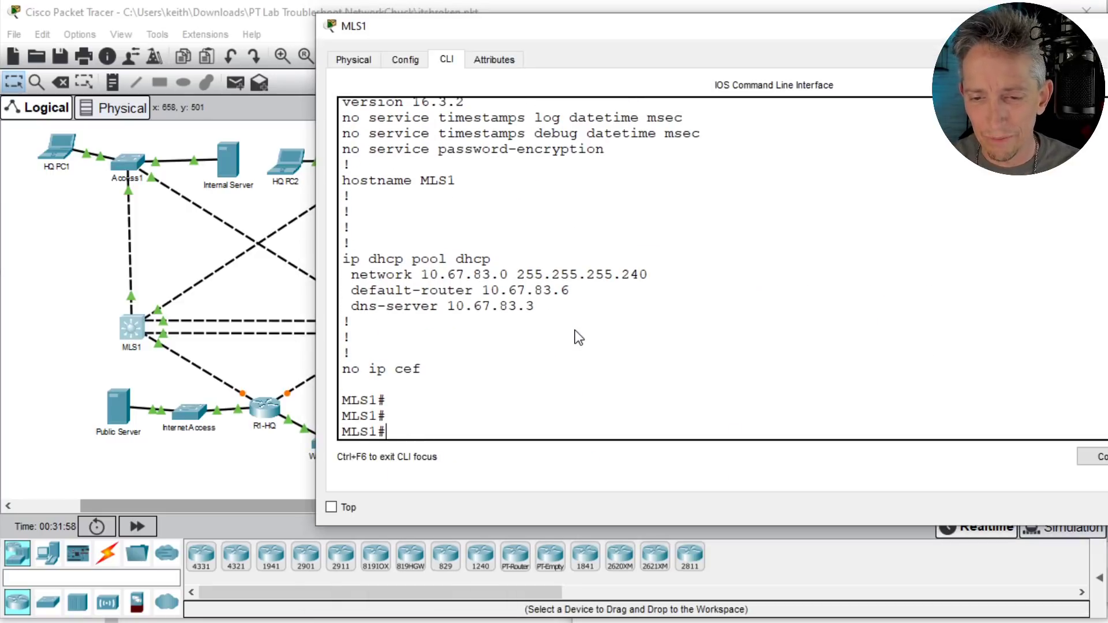
text(conf t)
key(Return)
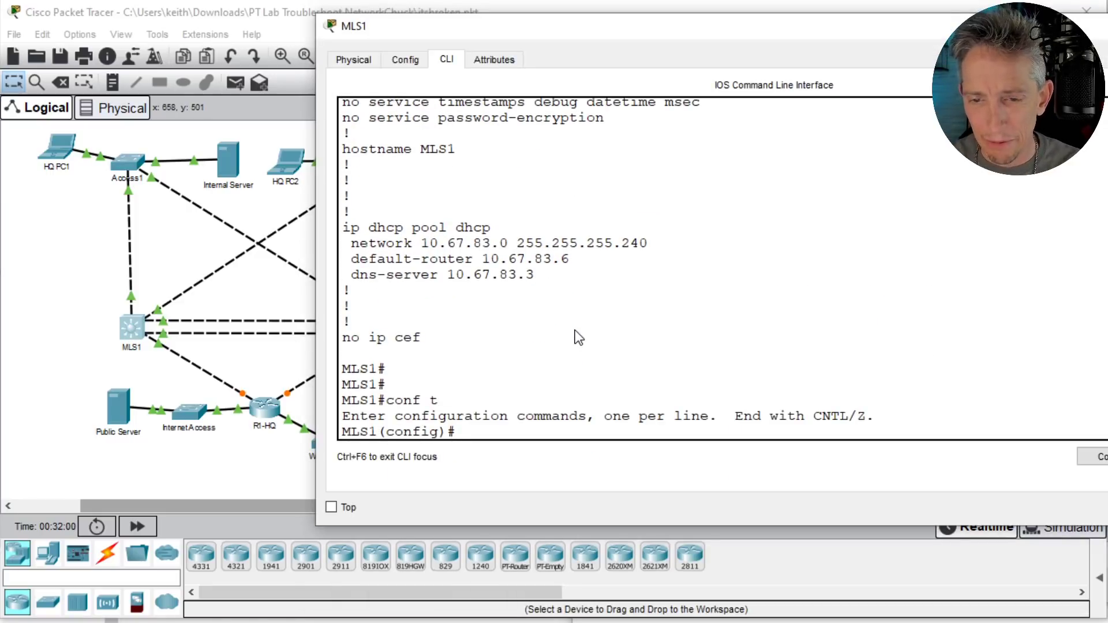
text(no ip dhcp pool dhc)
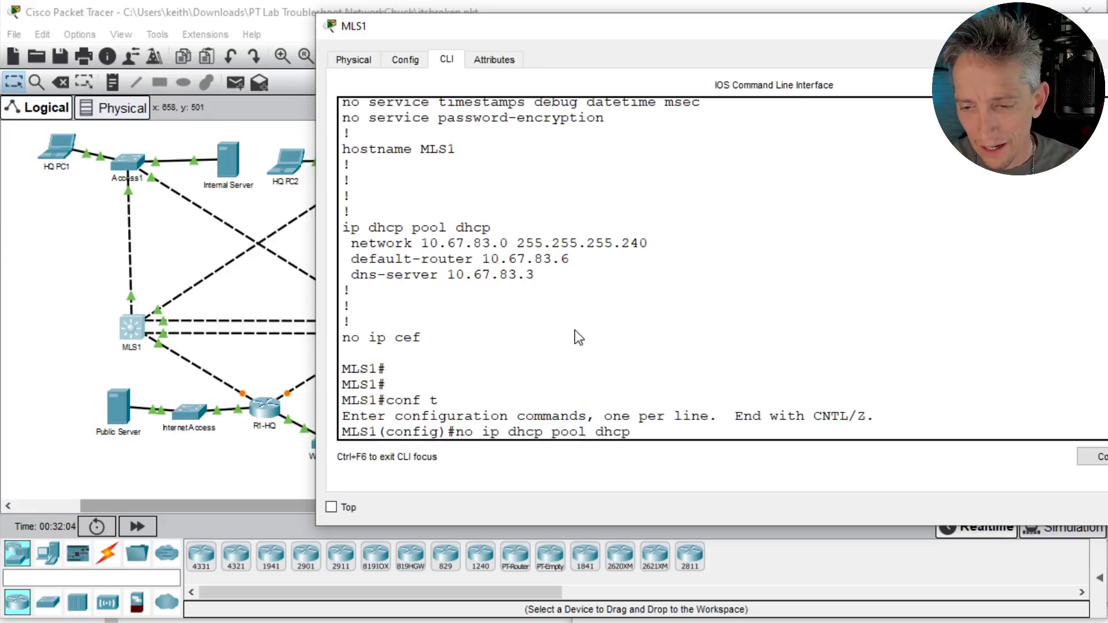
text(p)
key(Return)
text(end)
key(Return)
Step: Display MLS1's spanning-tree state for VLAN 10 with show spanning-tree vlan 10 and examine the root bridge and port roles
key(Return)
key(Return)
text(show spann)
key(Tab)
text(lan)
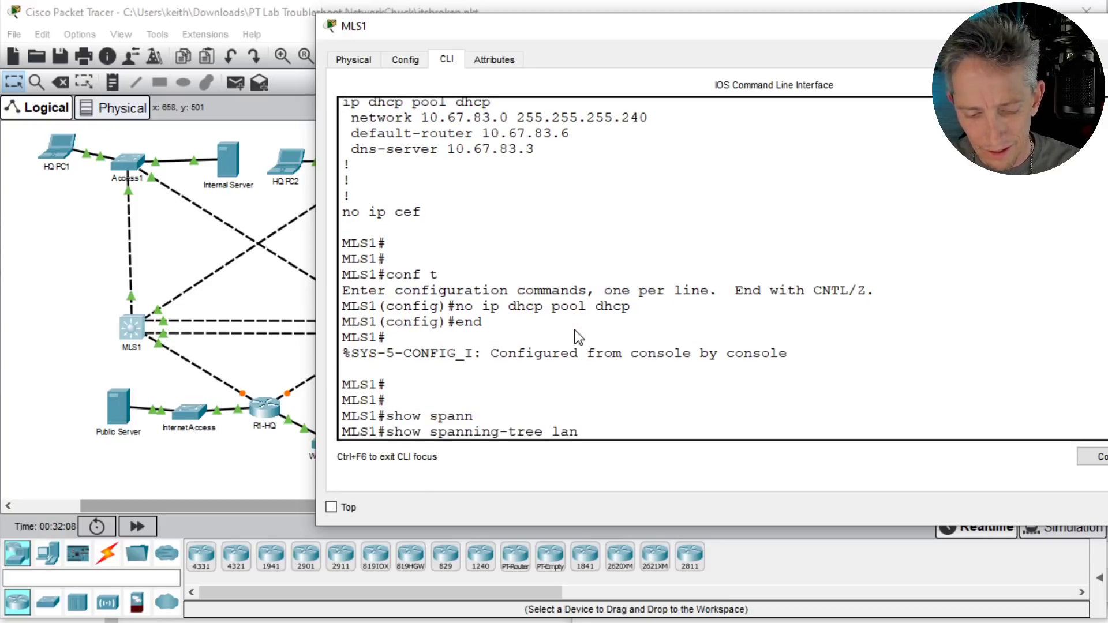
text( 10)
key(Return)
key(Up)
key(Left)
key(Left)
key(Left)
key(Left)
key(Left)
text(v)
key(Return)
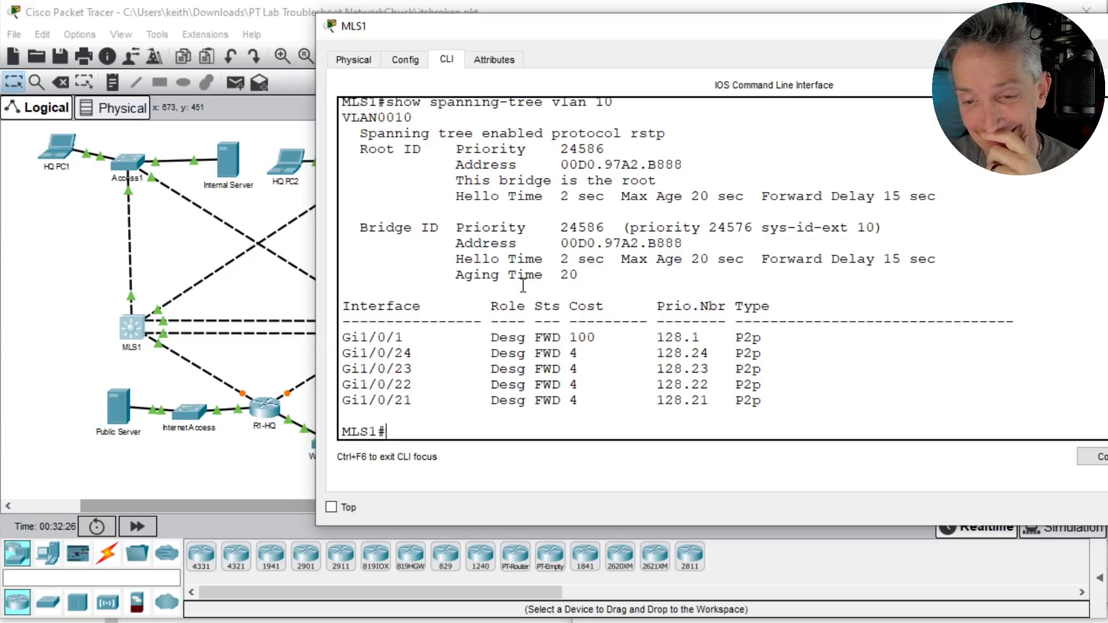
Step: List MLS1's CDP neighbors with show cdp neighbors and check which devices connect on which local ports
key(Return)
key(Return)
text(show cdp ne)
key(Tab)
key(Return)
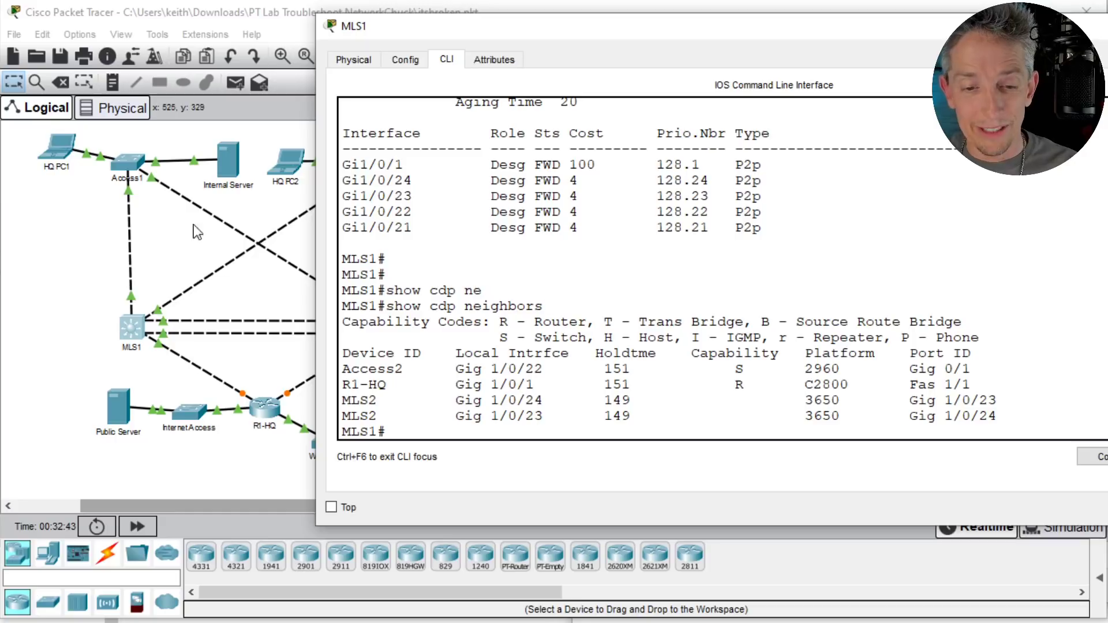
Step: Bring the topology into full view and handwrite the port labels 1/0/21 beside MLS1 and 0/1 beside Access1 on their link
click(91, 260)
mouse_move(131, 297)
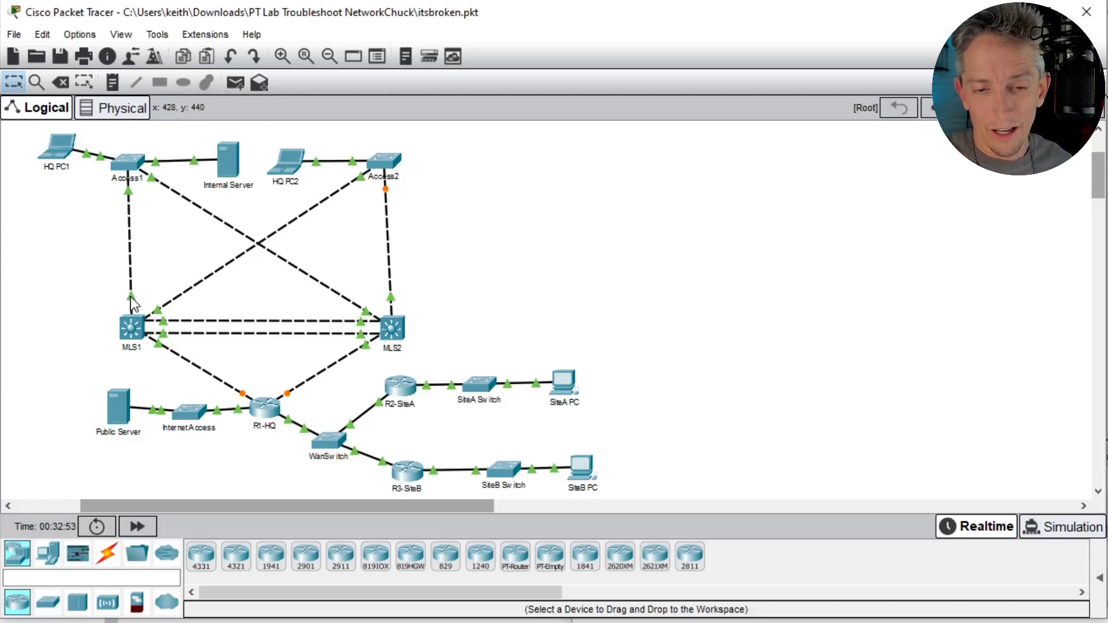
key(ctrl+shift+3)
drag(63, 317, 64, 330)
mouse_move(76, 314)
mouse_down()
mouse_move(71, 331)
mouse_move(85, 323)
mouse_up()
mouse_move(95, 316)
mouse_down()
mouse_move(93, 330)
mouse_move(104, 327)
mouse_up()
drag(108, 313, 109, 326)
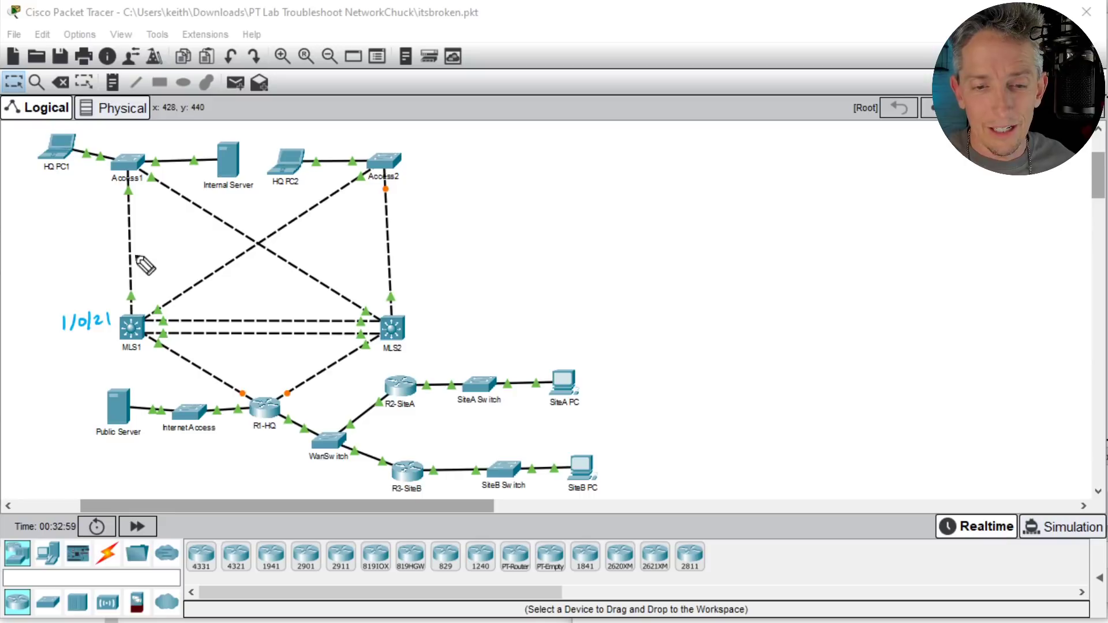
drag(86, 198, 109, 207)
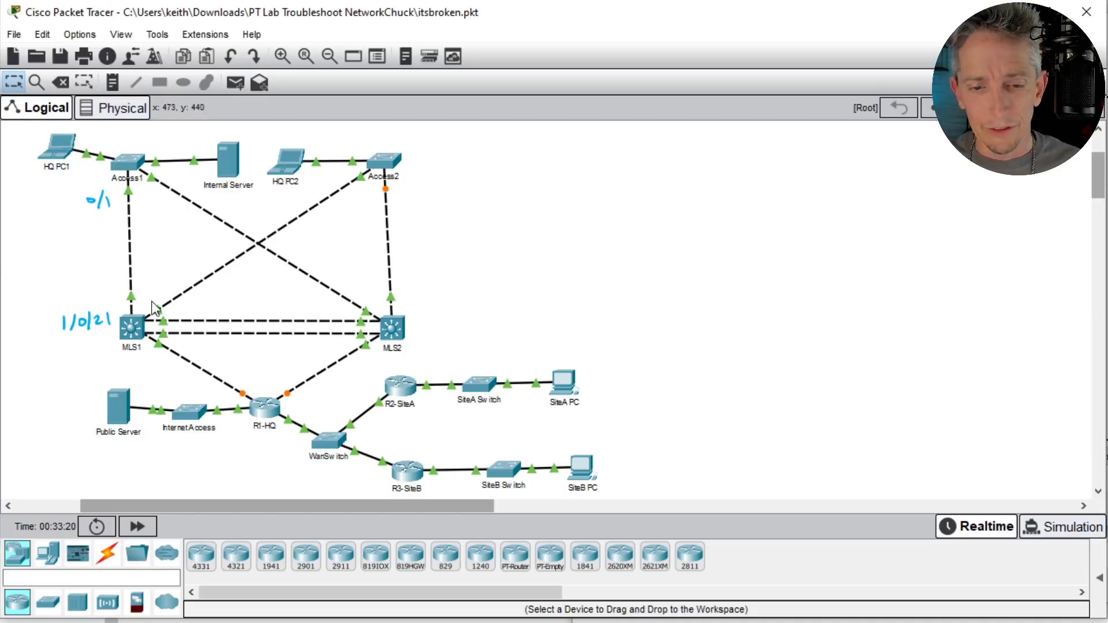
Step: Return to MLS1's command line, display the global CDP information with show cdp and list the available show cdp options
click(127, 326)
click(589, 308)
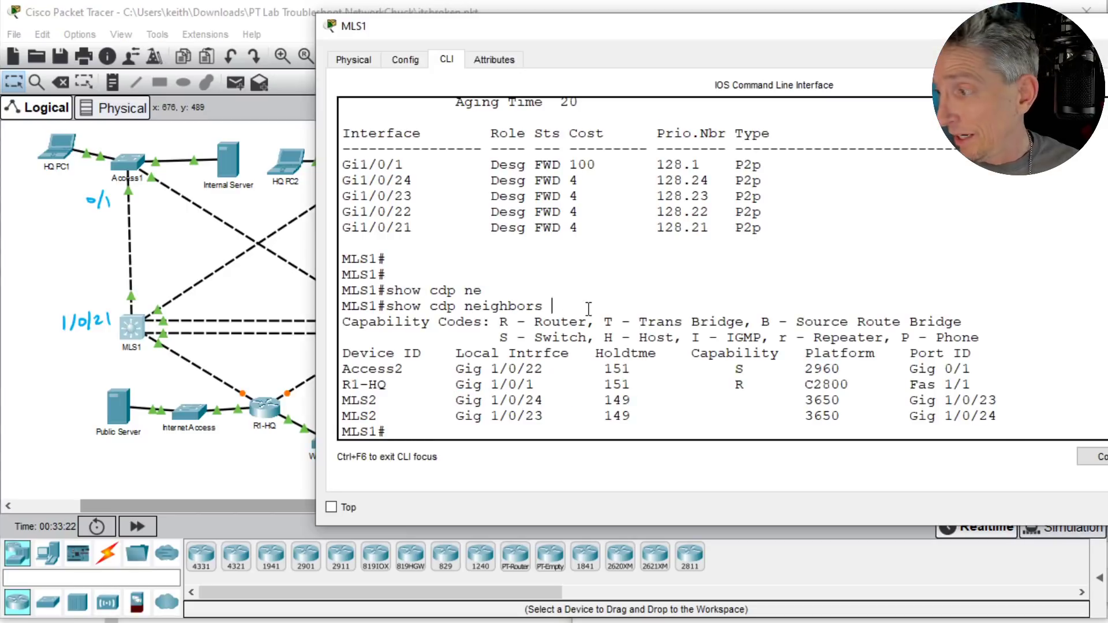
text(show cdp)
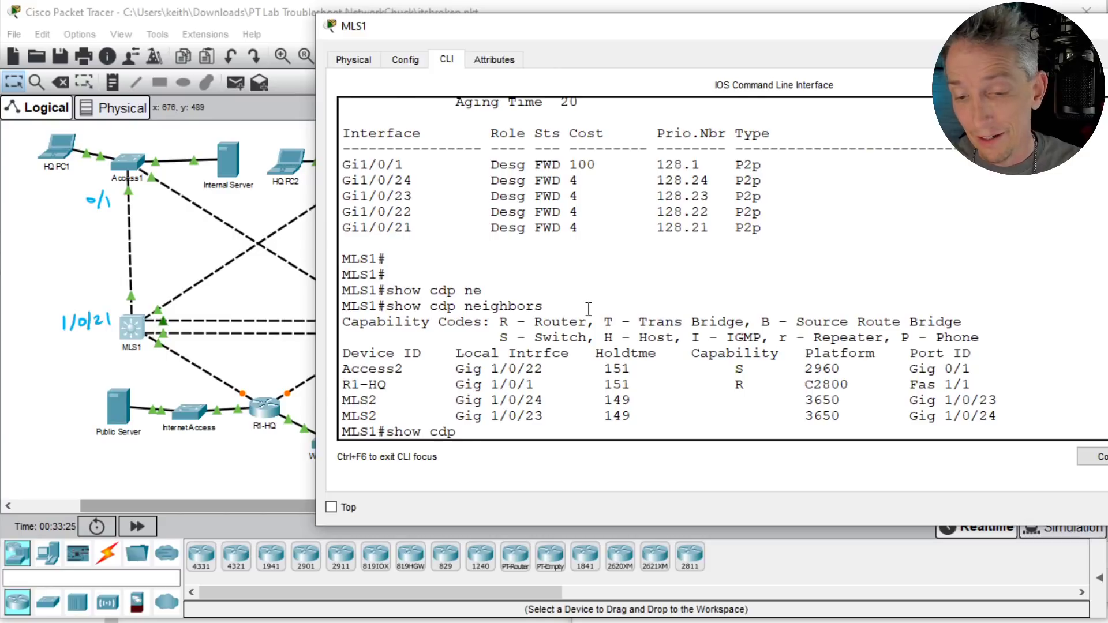
key(Return)
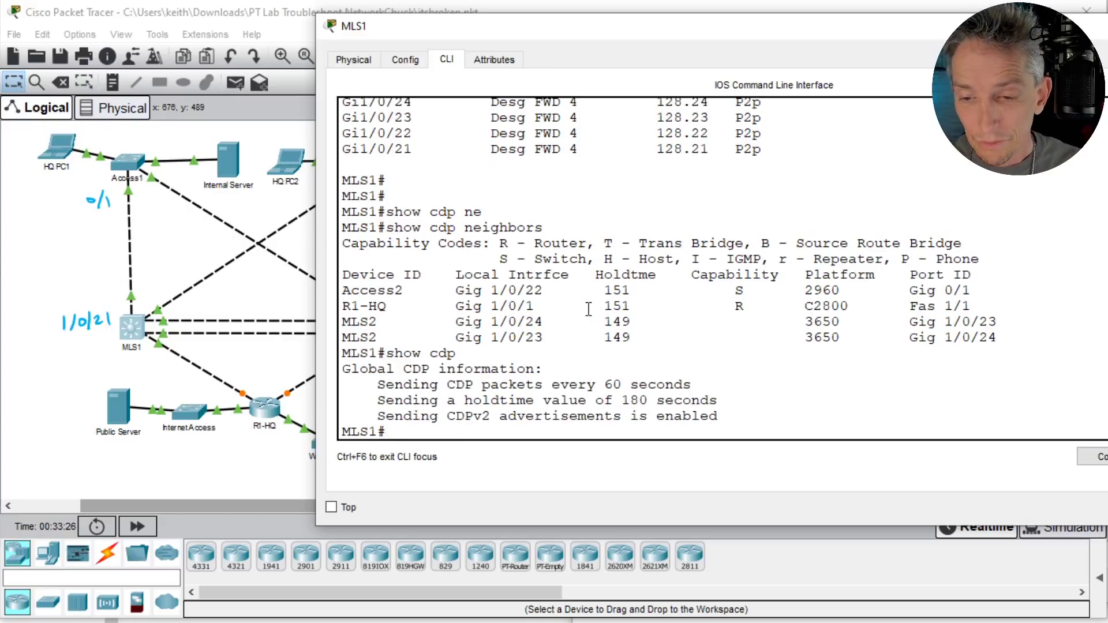
text(show cdp ?)
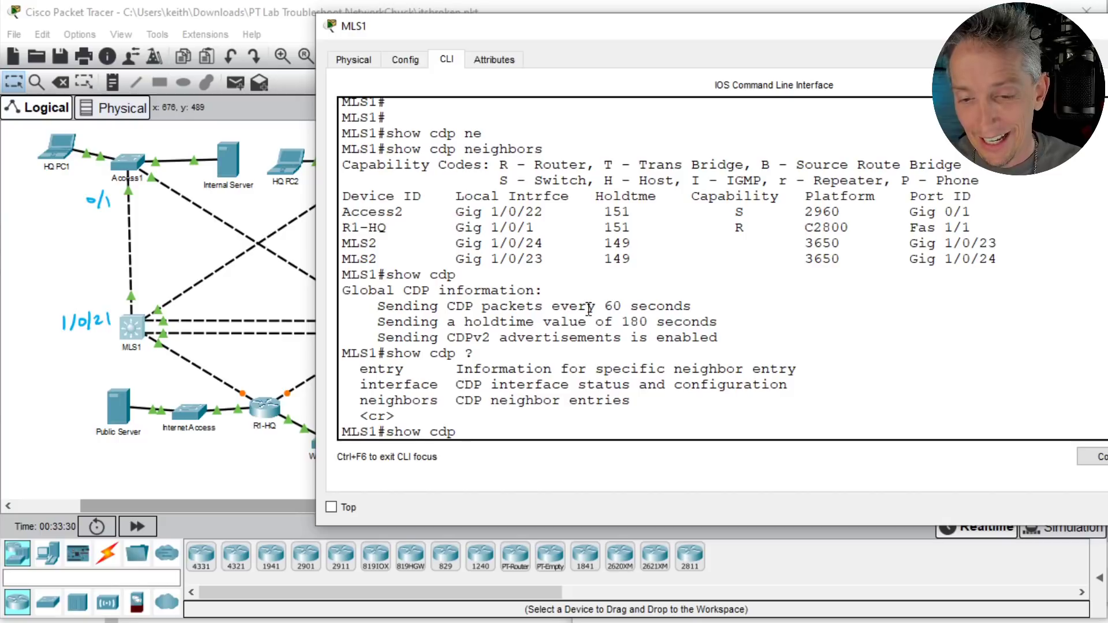
Step: Display MLS1's per-interface CDP status with show cdp interface and examine GigabitEthernet1/0/21 through 1/0/24
text(int)
key(Tab)
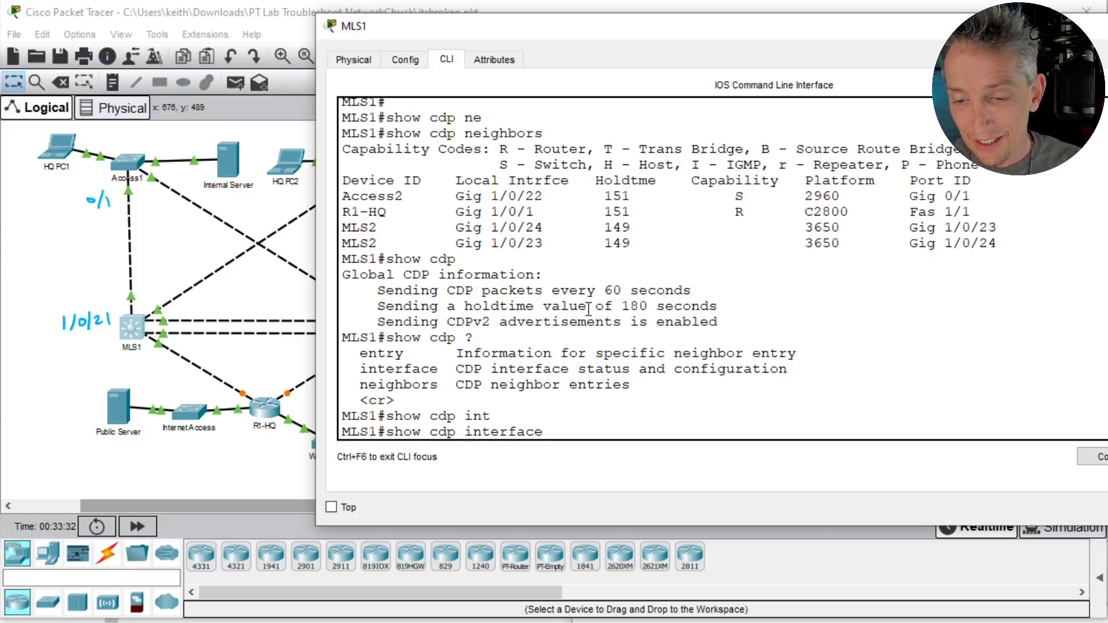
key(Return)
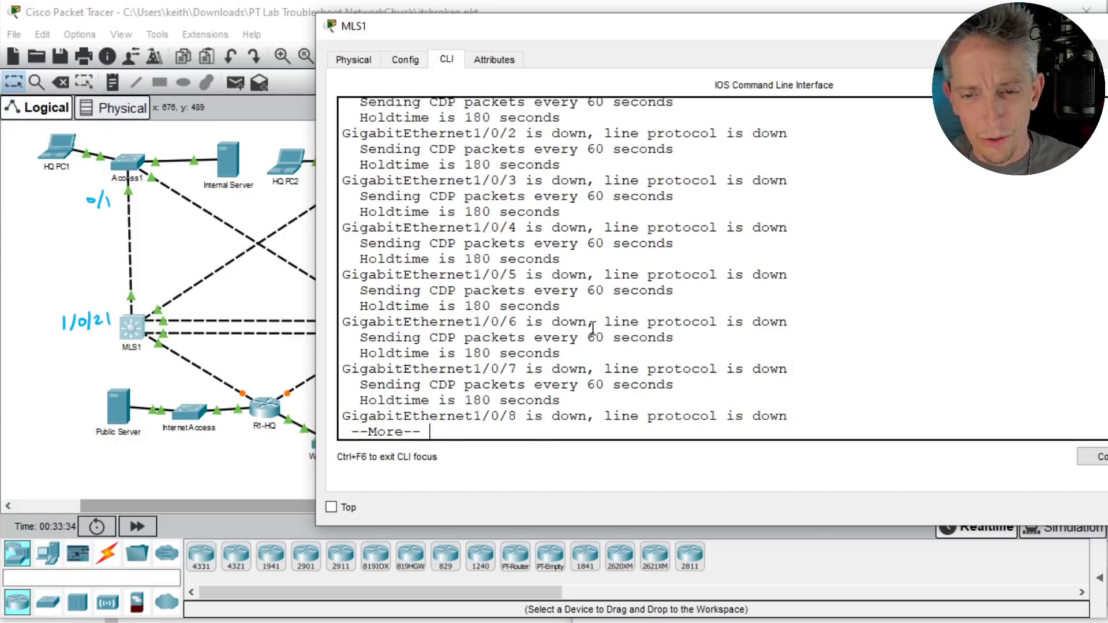
scroll(598, 298, up, 1)
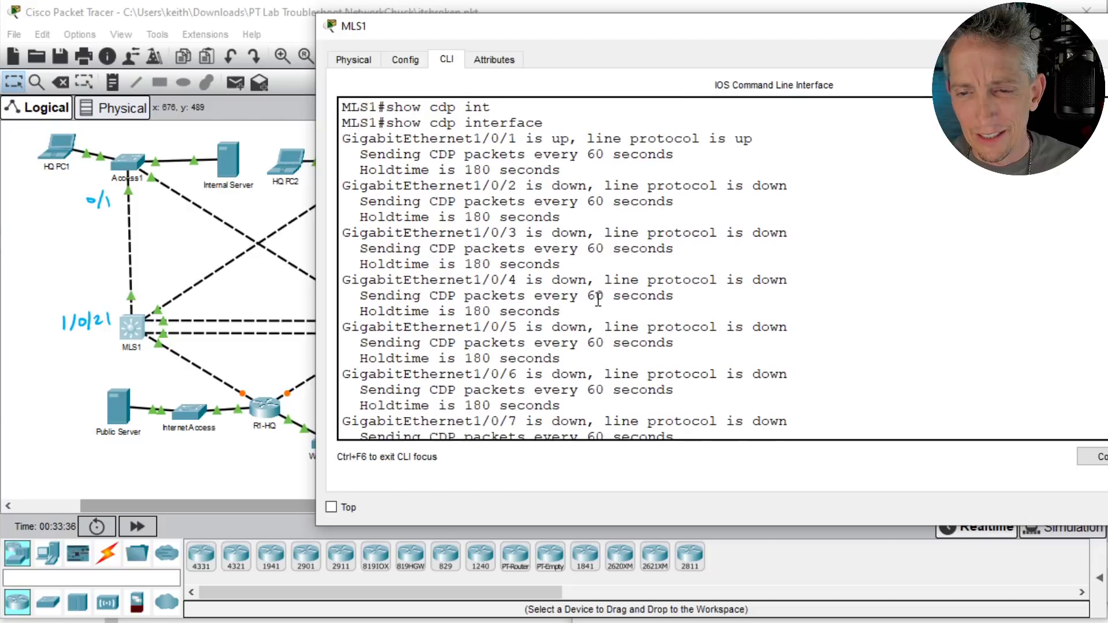
scroll(598, 298, down, 1)
key(space)
key(space)
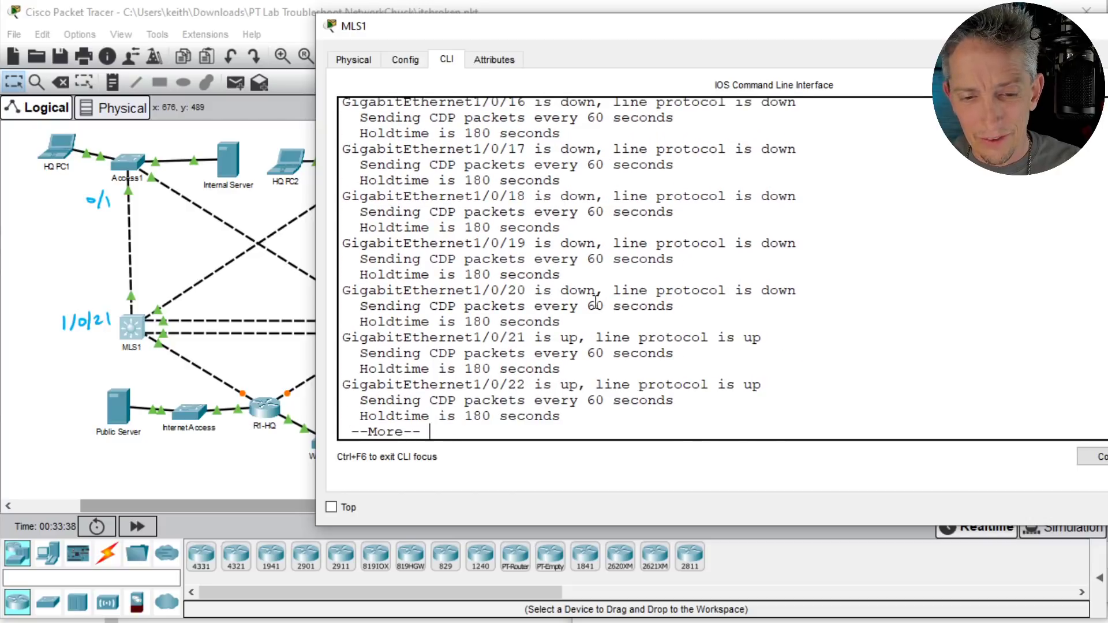
key(space)
scroll(594, 306, up, 1)
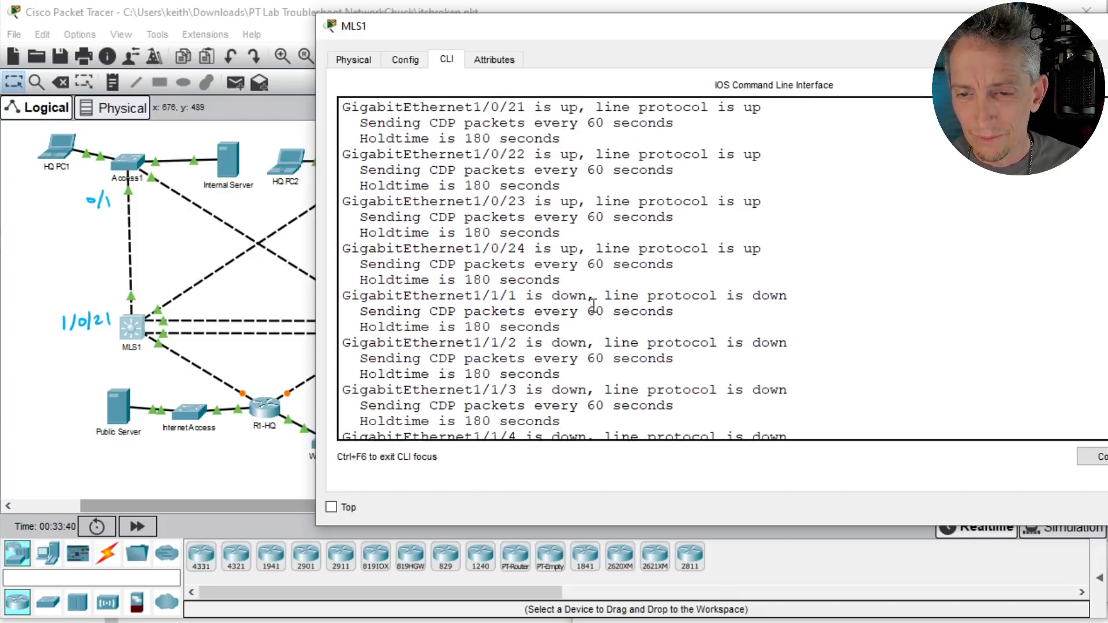
scroll(593, 306, up, 1)
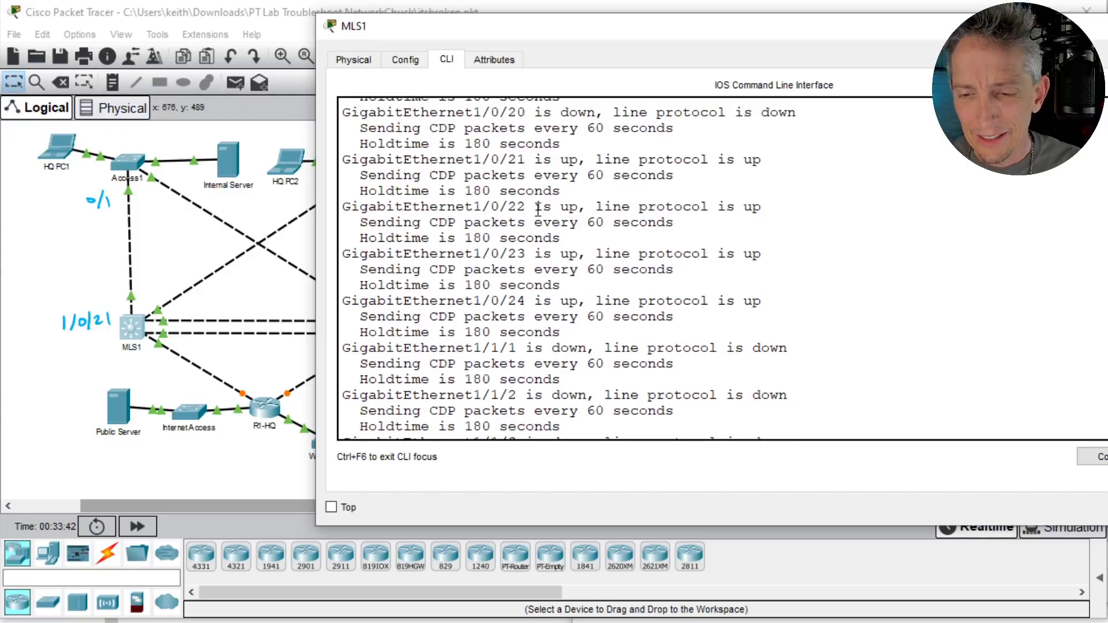
scroll(588, 262, down, 2)
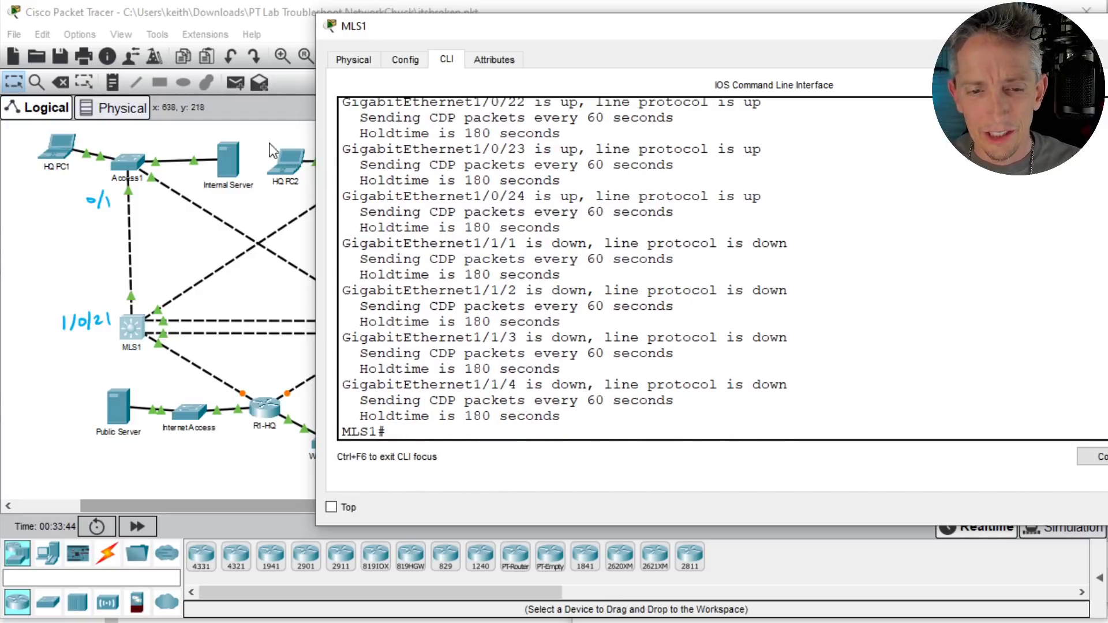
Step: Switch to Access1's command line and page through show cdp interface to check CDP on its GigabitEthernet uplinks
click(129, 166)
text(show cdp int)
key(Tab)
key(Return)
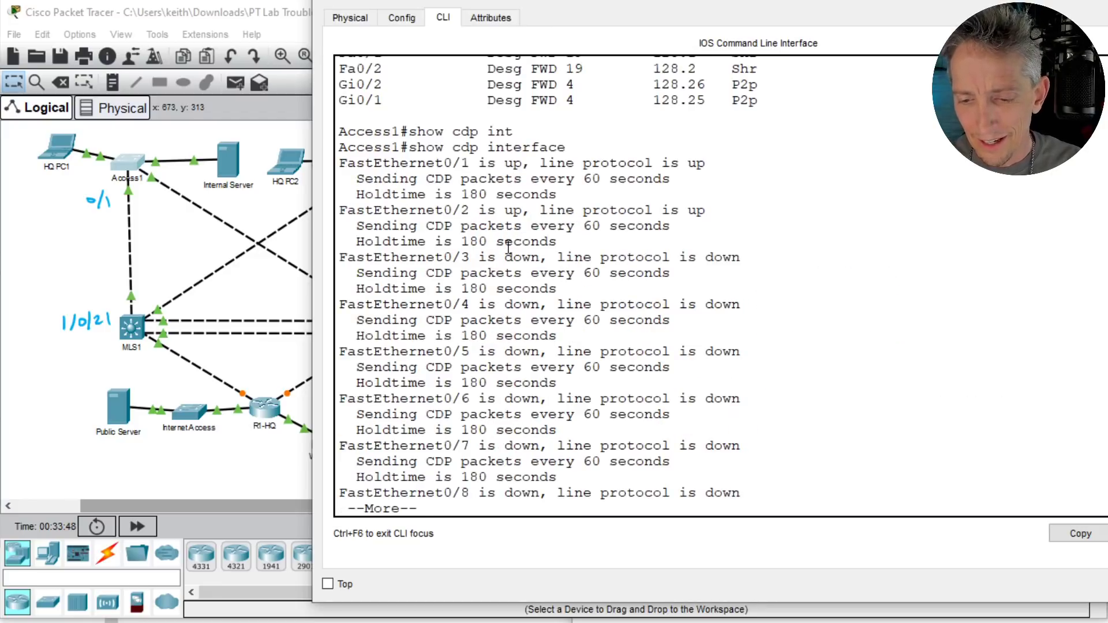
key(space)
key(space)
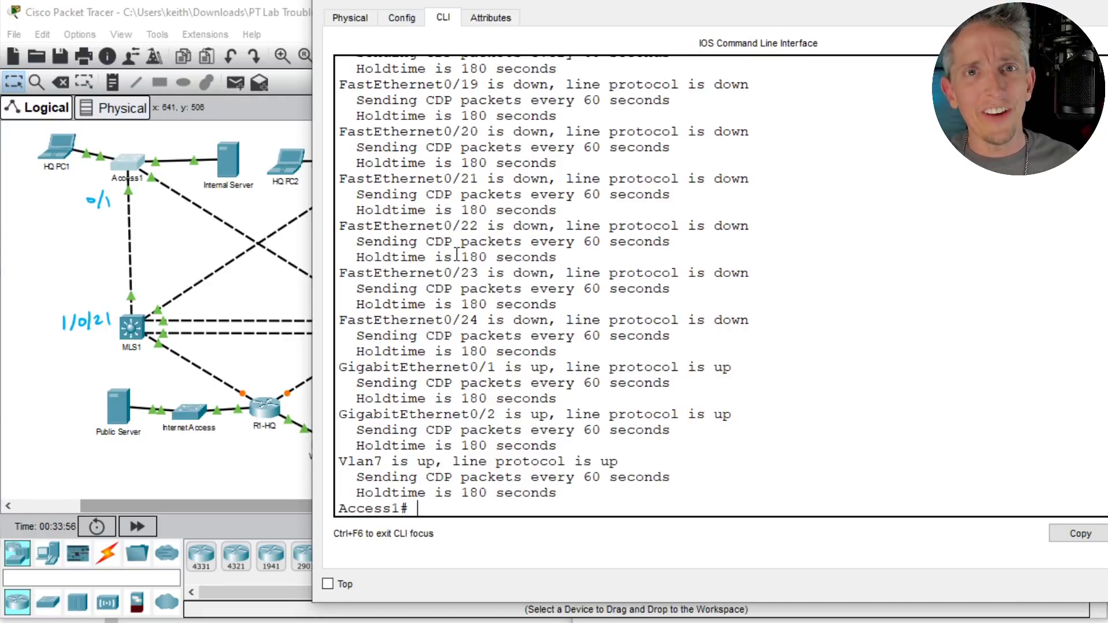
Step: Go back to MLS1's command line and run show cdp neighbors again to check for Access1 on port 1/0/21
click(128, 337)
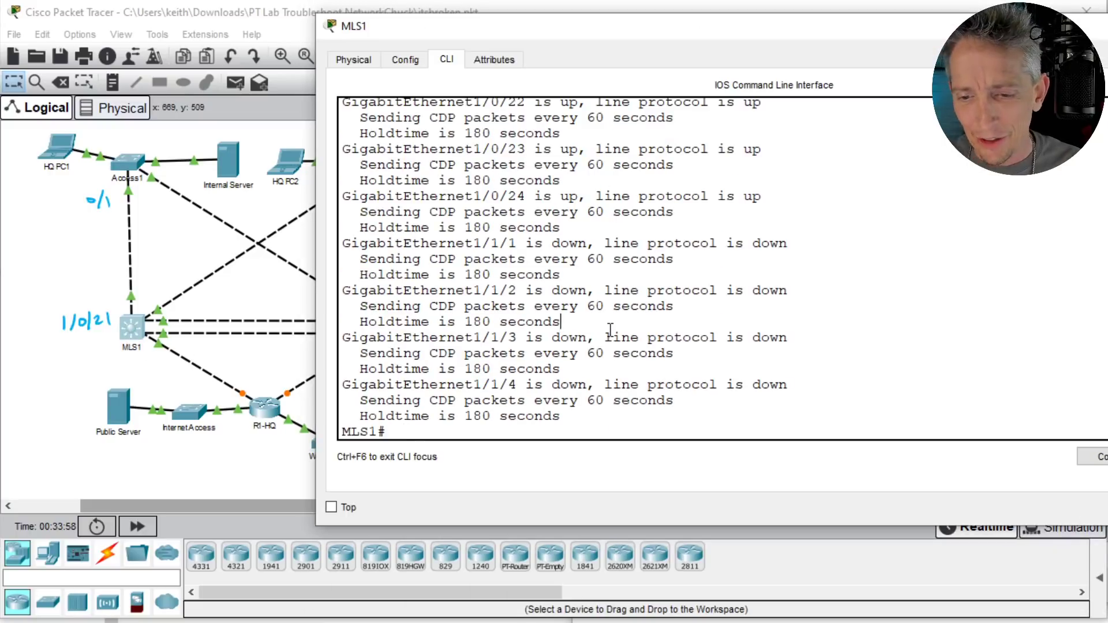
key(Return)
key(Return)
text(show cp)
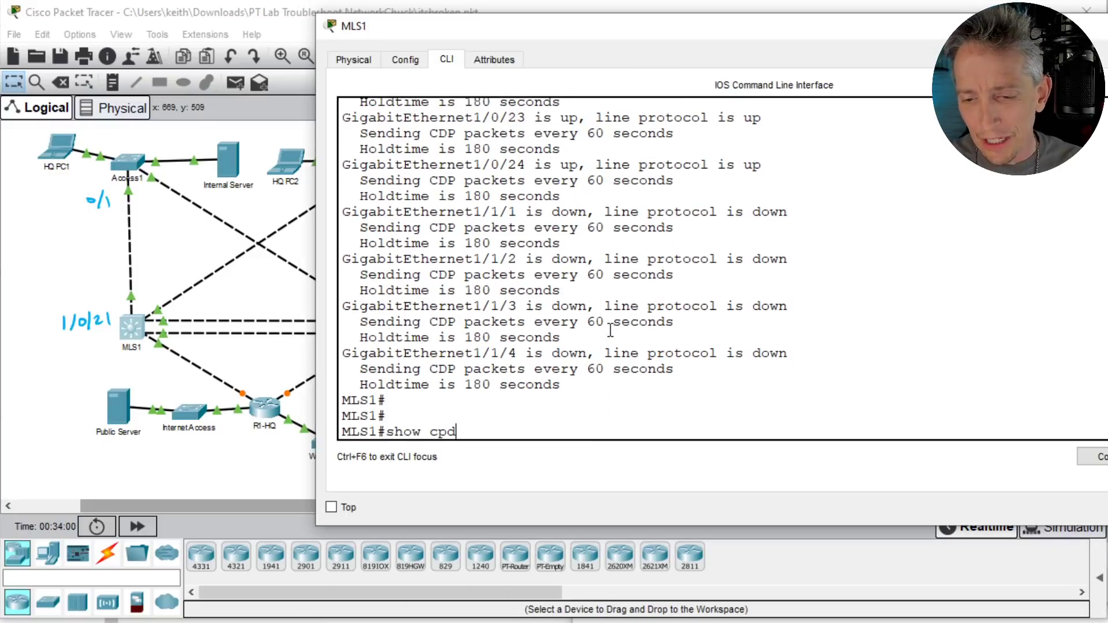
key(BackSpace)
text(dp ne)
key(Tab)
key(Return)
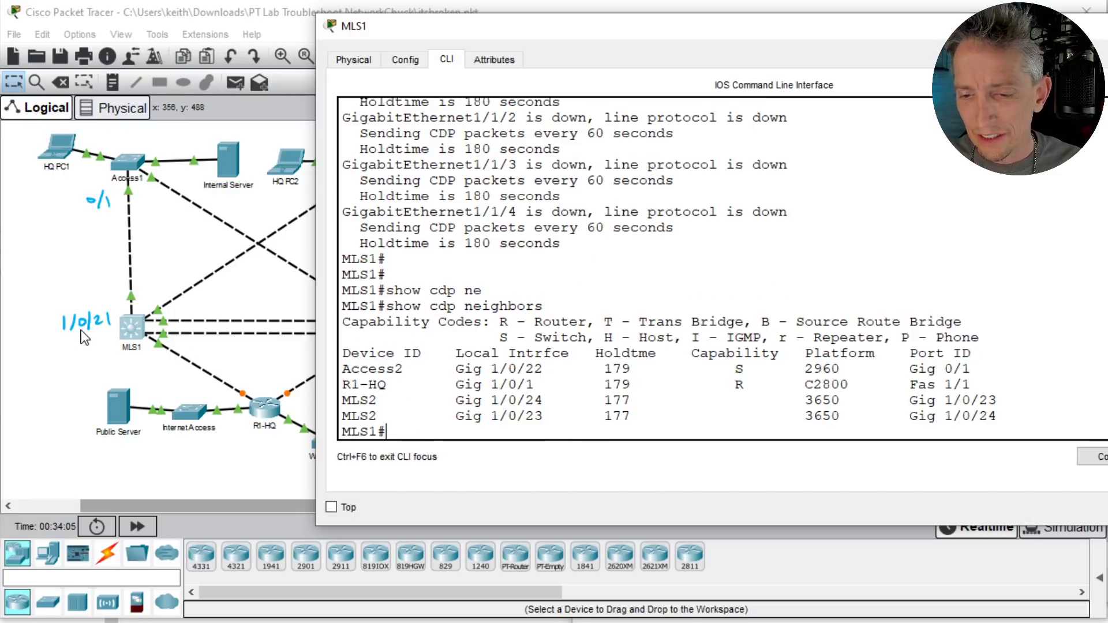
Step: Display MLS1's port states with show int status and highlight the Gig1/0/21 line to examine its connection
text(sho)
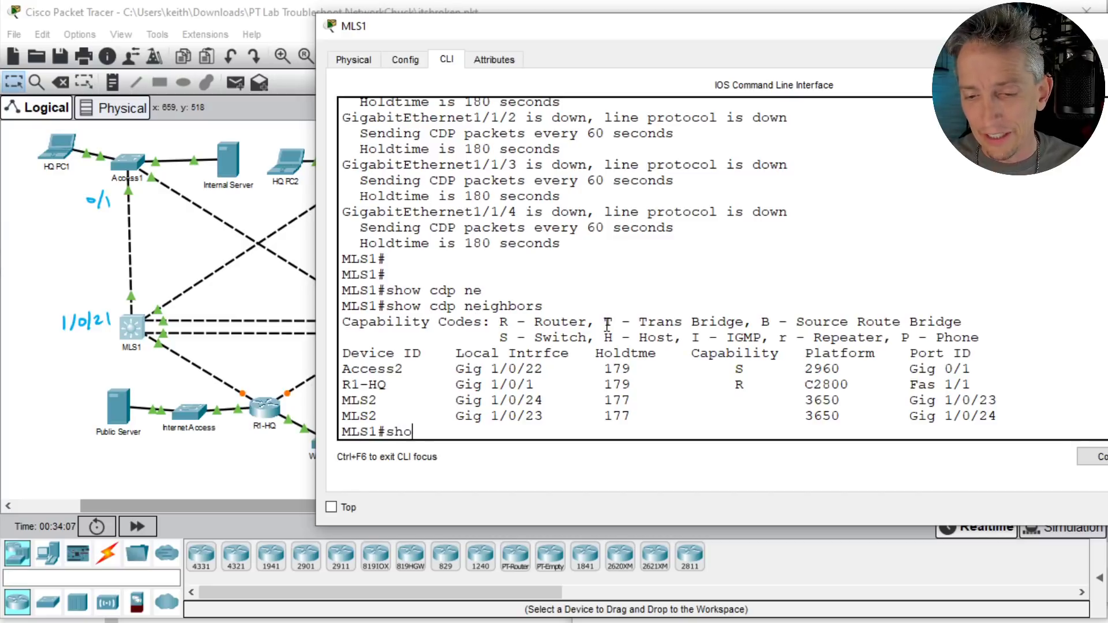
text(w int status)
key(Return)
key(space)
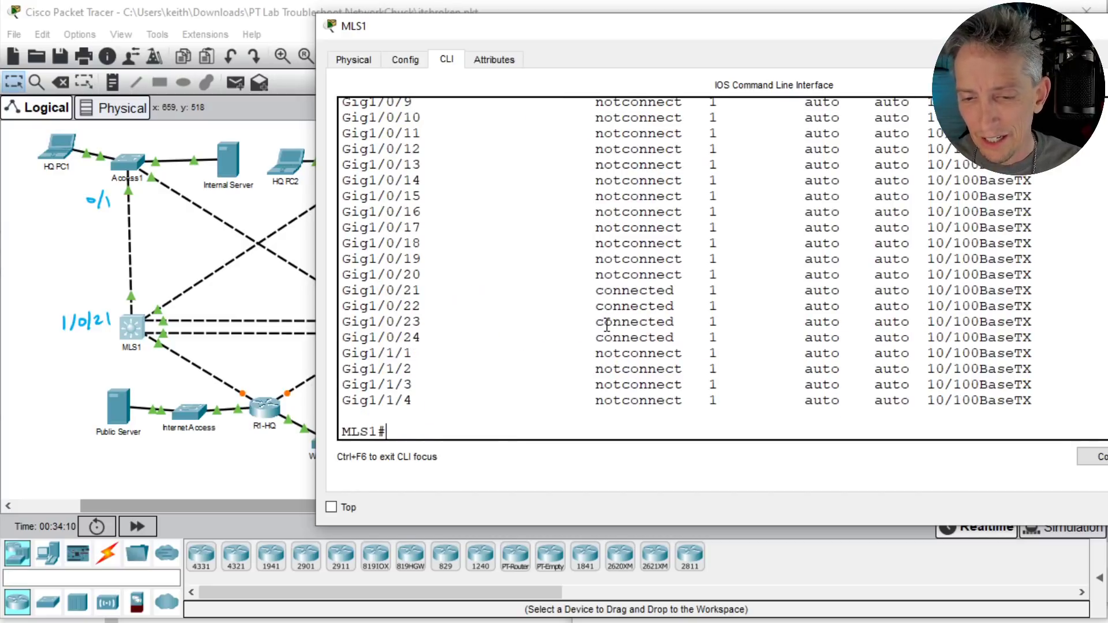
triple_click(389, 291)
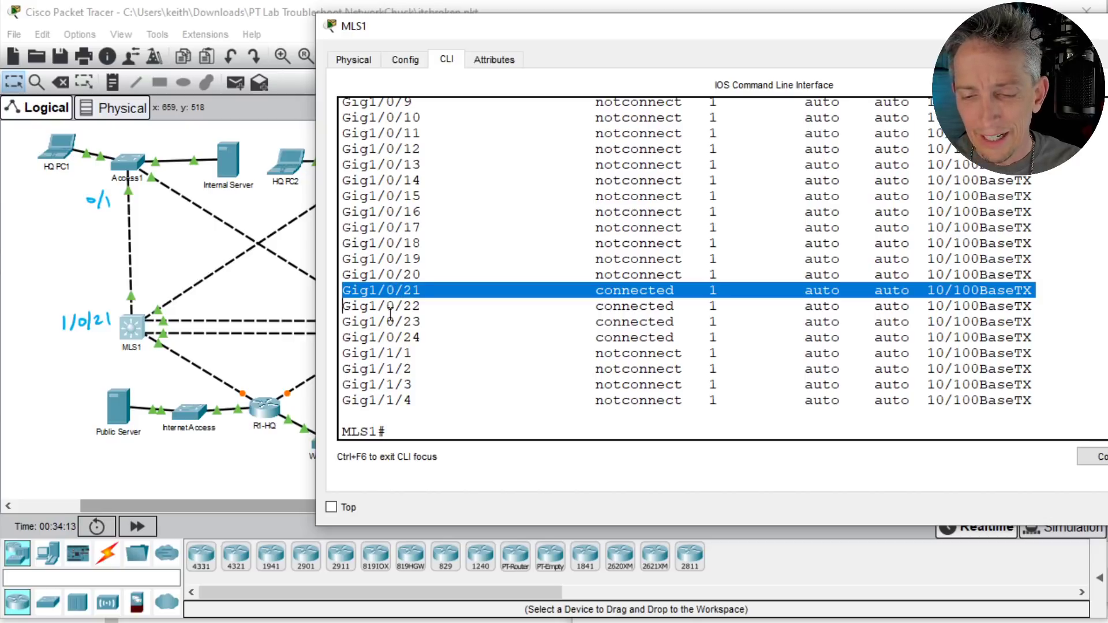
Step: Switch to Access1, display its port states with show int status and highlight the Gig0/1 line for comparison
click(129, 163)
text(show)
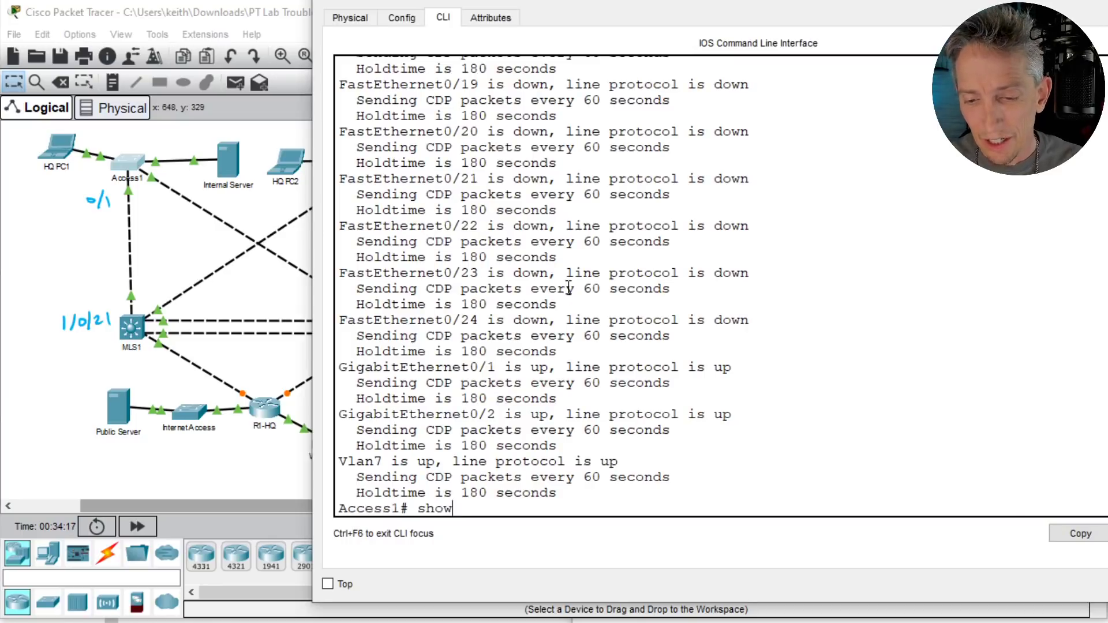
text( int status)
key(Return)
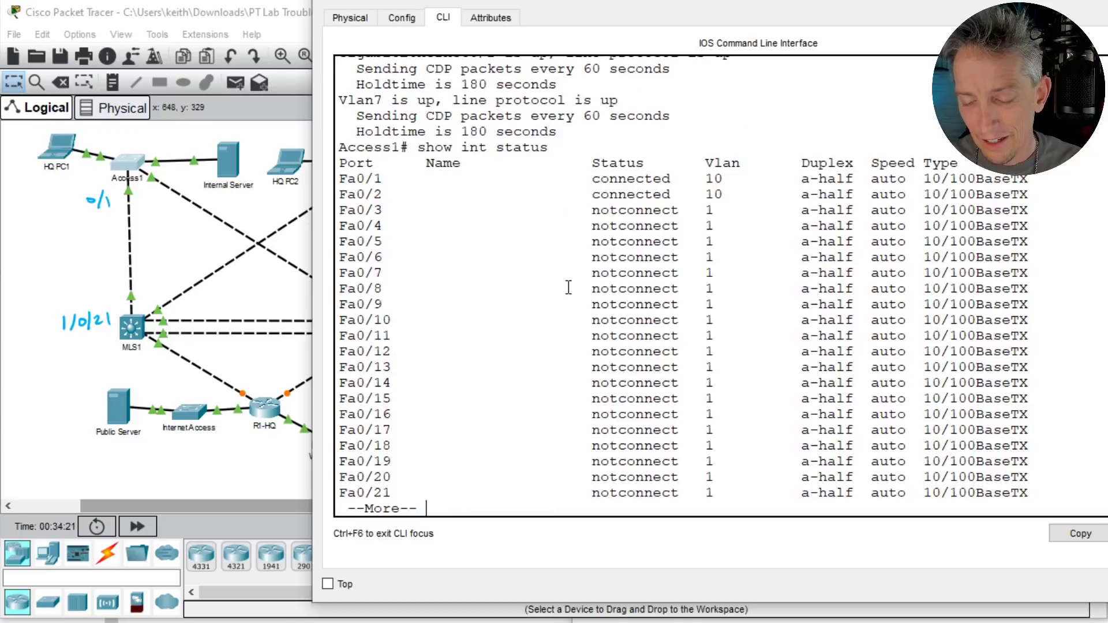
key(space)
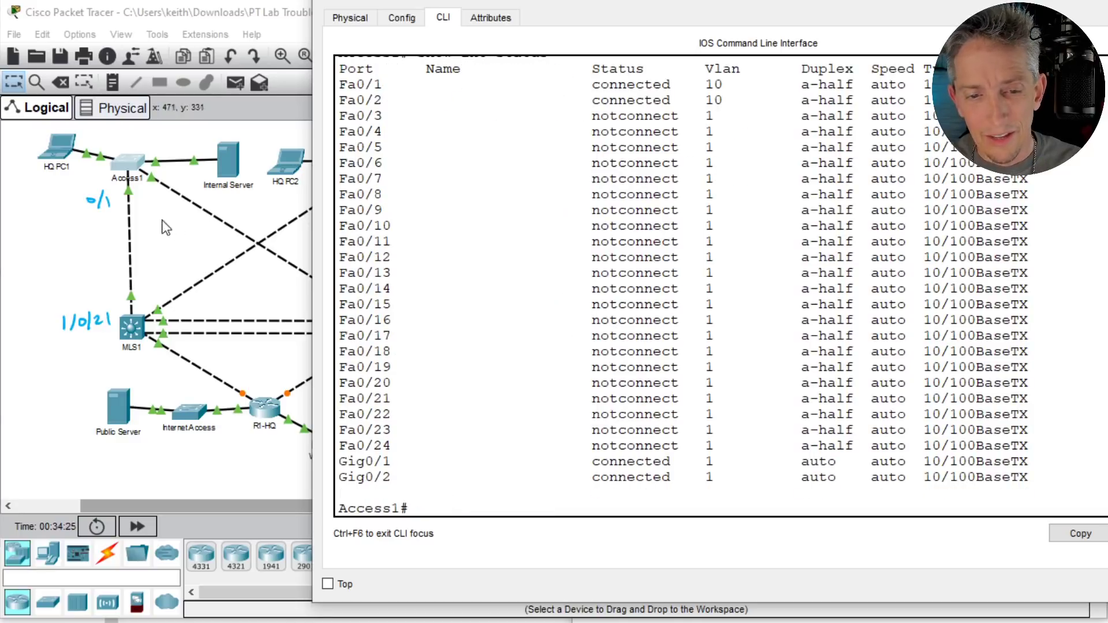
triple_click(376, 462)
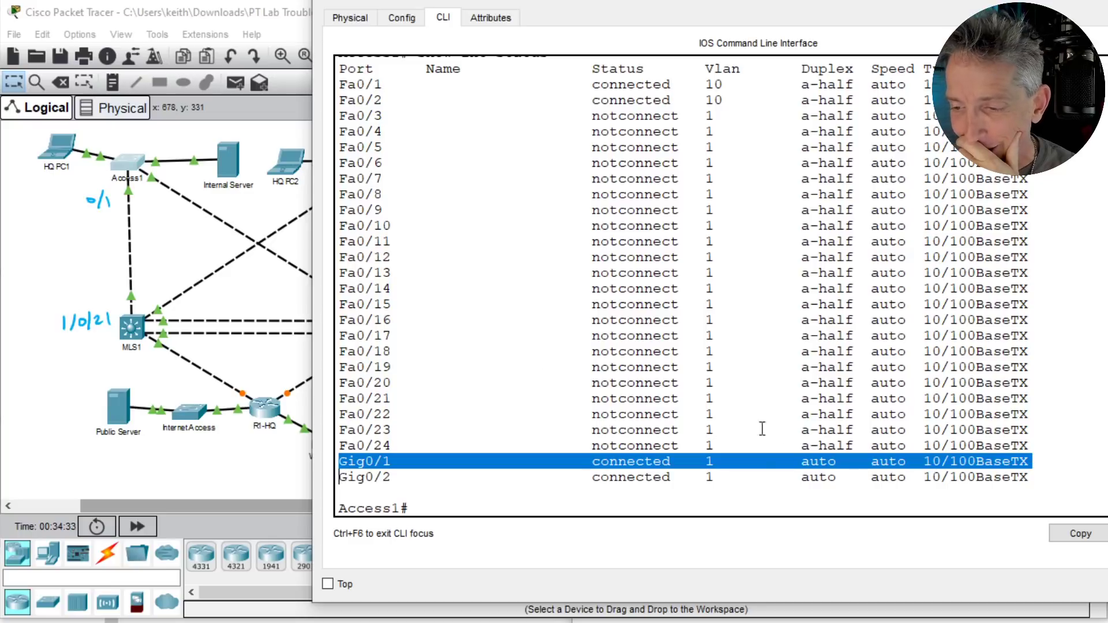
Step: Display Access1's trunk details with show int trunk and highlight the Gig0/1 line to examine its mode and native VLAN
text(show)
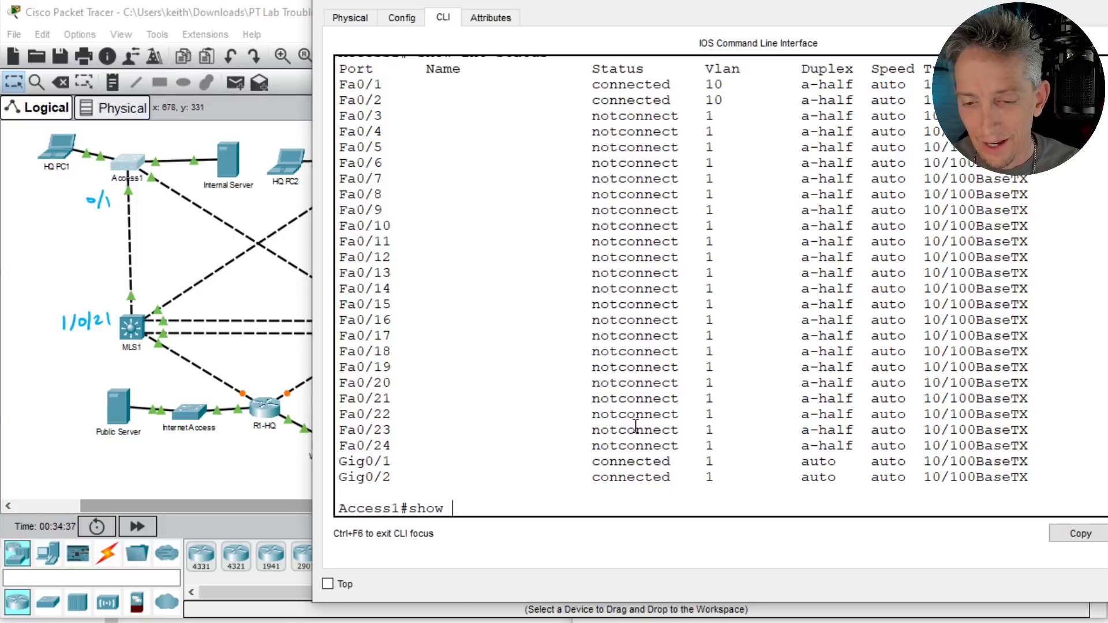
key(BackSpace)
key(BackSpace)
key(BackSpace)
key(BackSpace)
text(show in )
text( trunk)
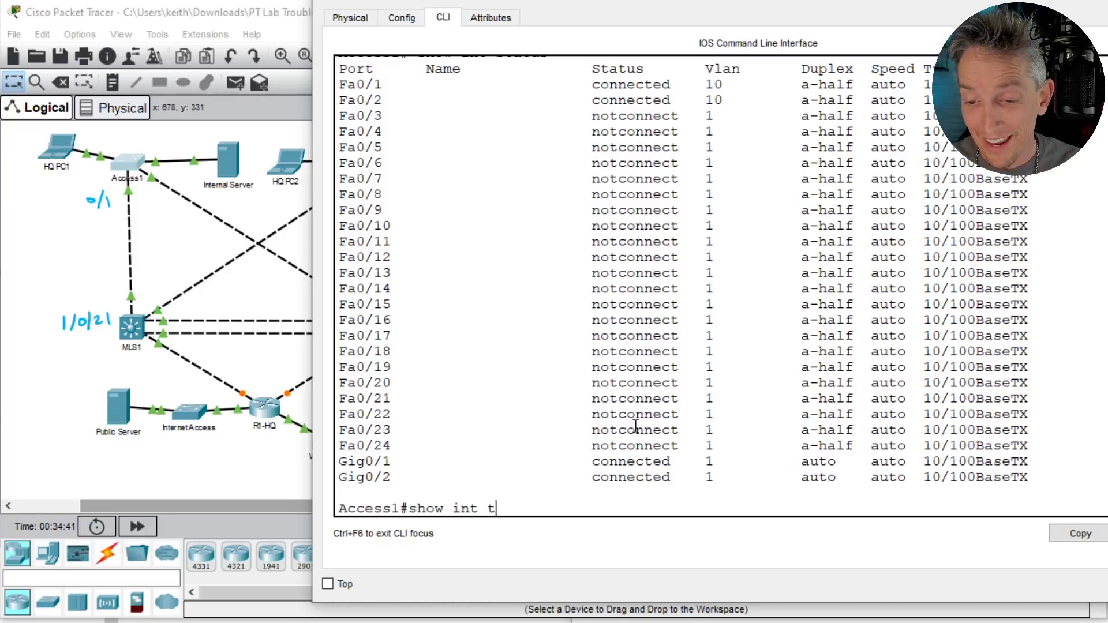
key(Return)
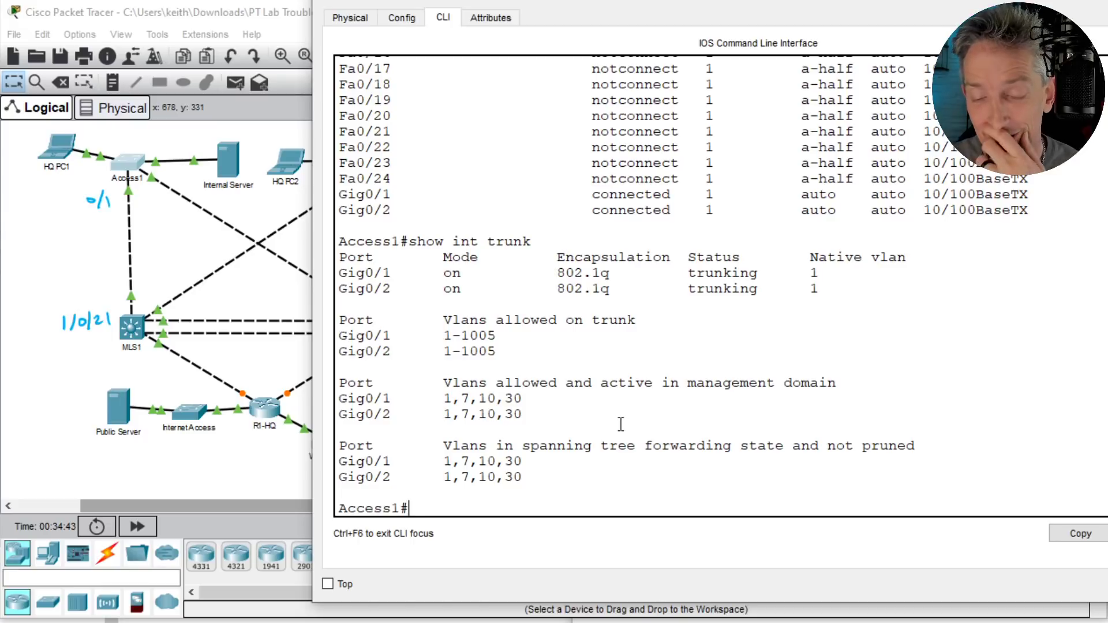
triple_click(386, 273)
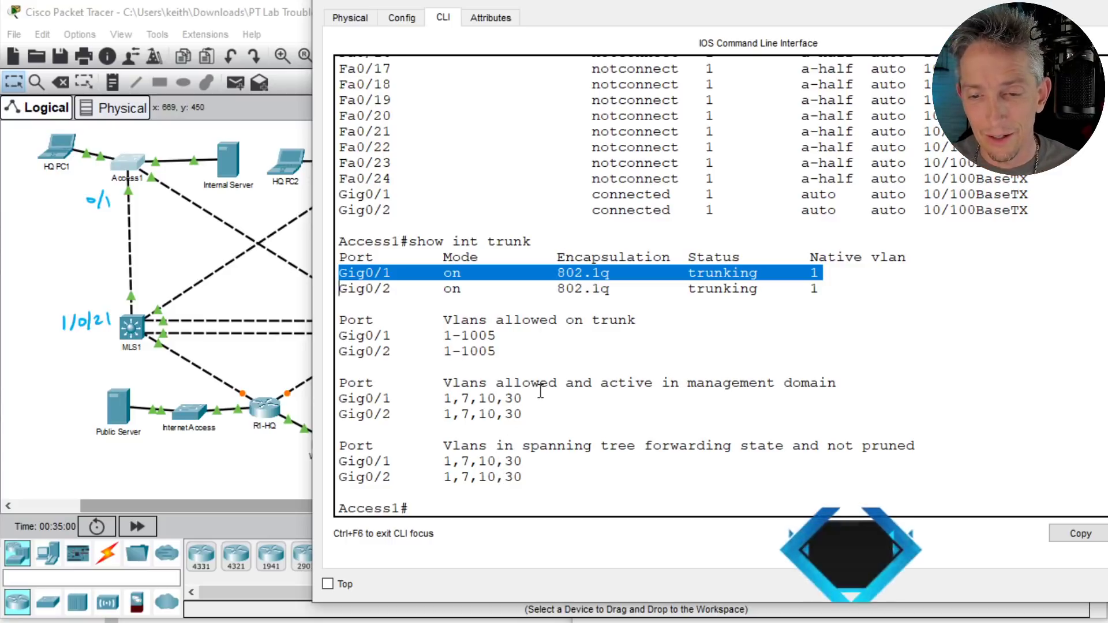
Step: Display Access1's running configuration with show run, adding an exc filter on the presenter's first name
key(Return)
key(Return)
key(Return)
text(show )
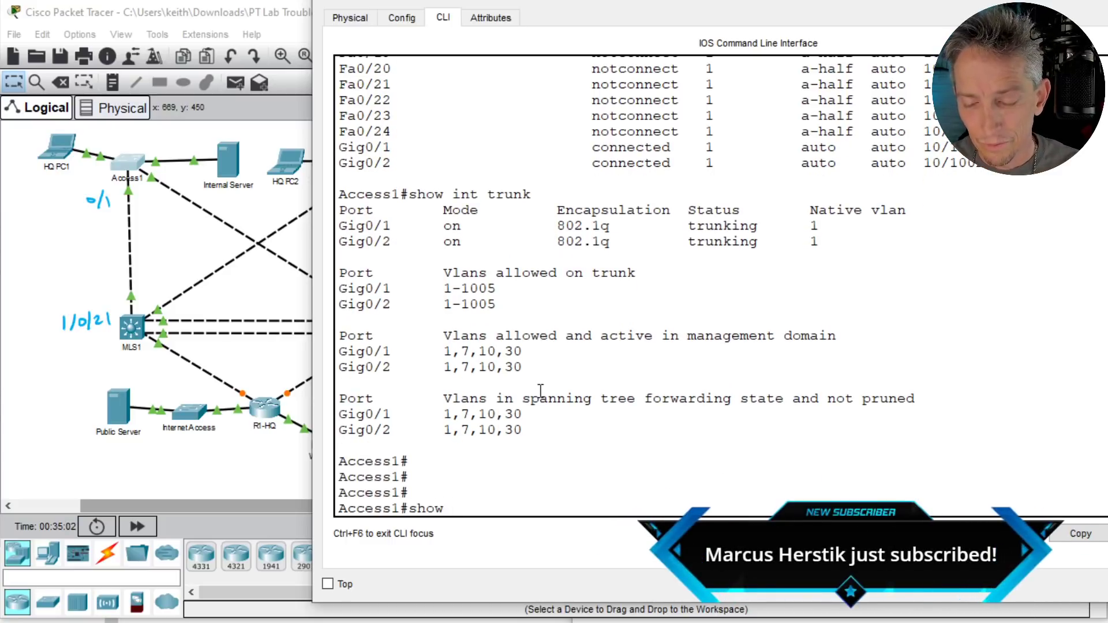
text(run)
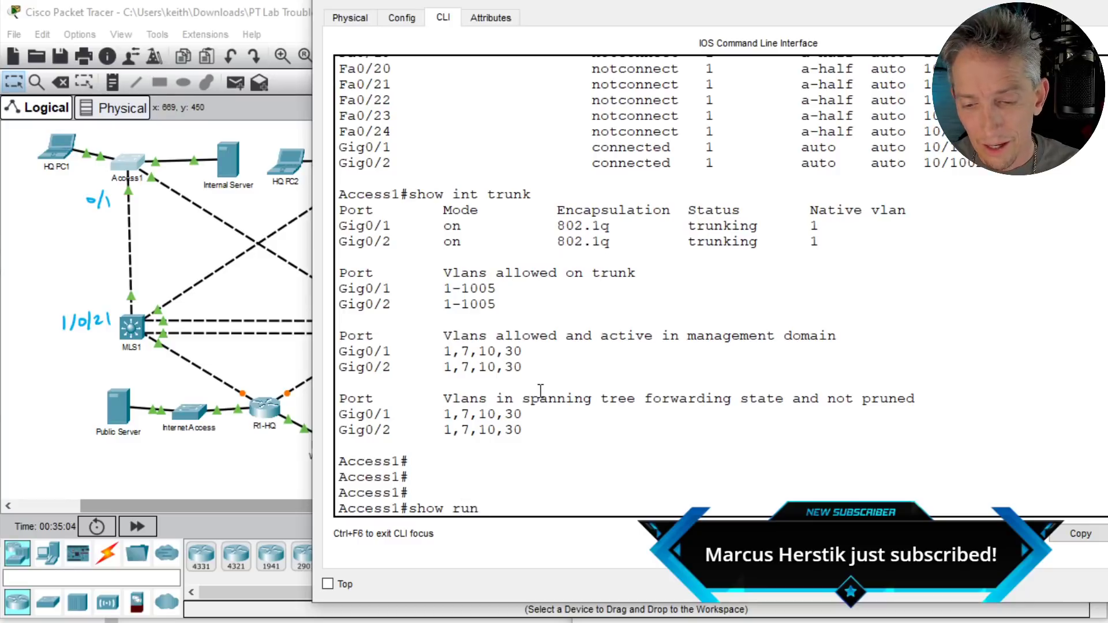
text( | exc)
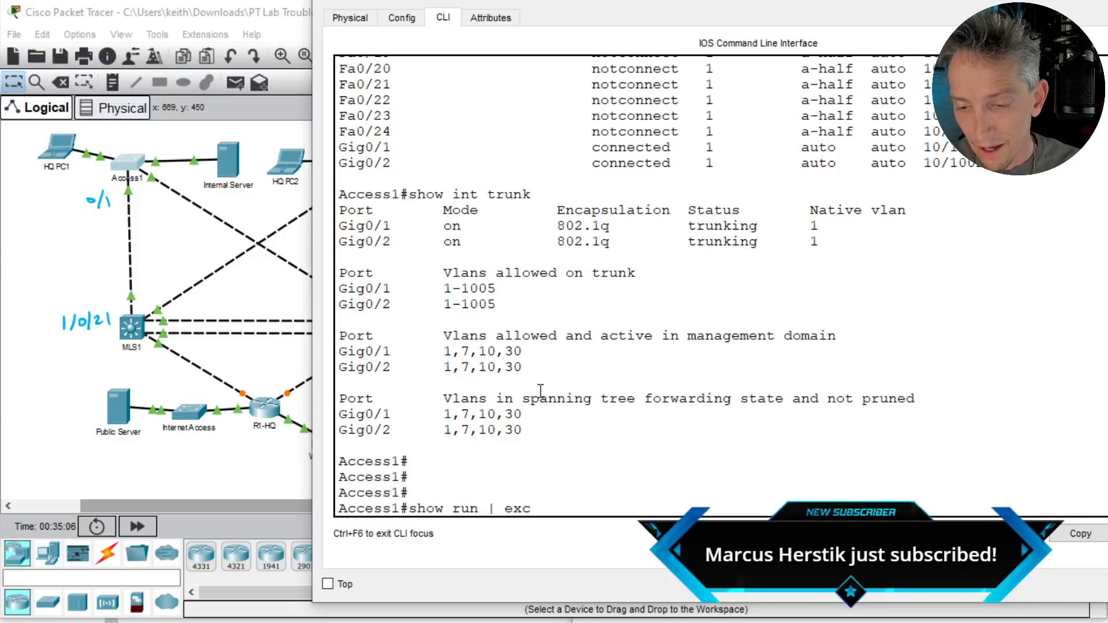
text( Keith)
key(Return)
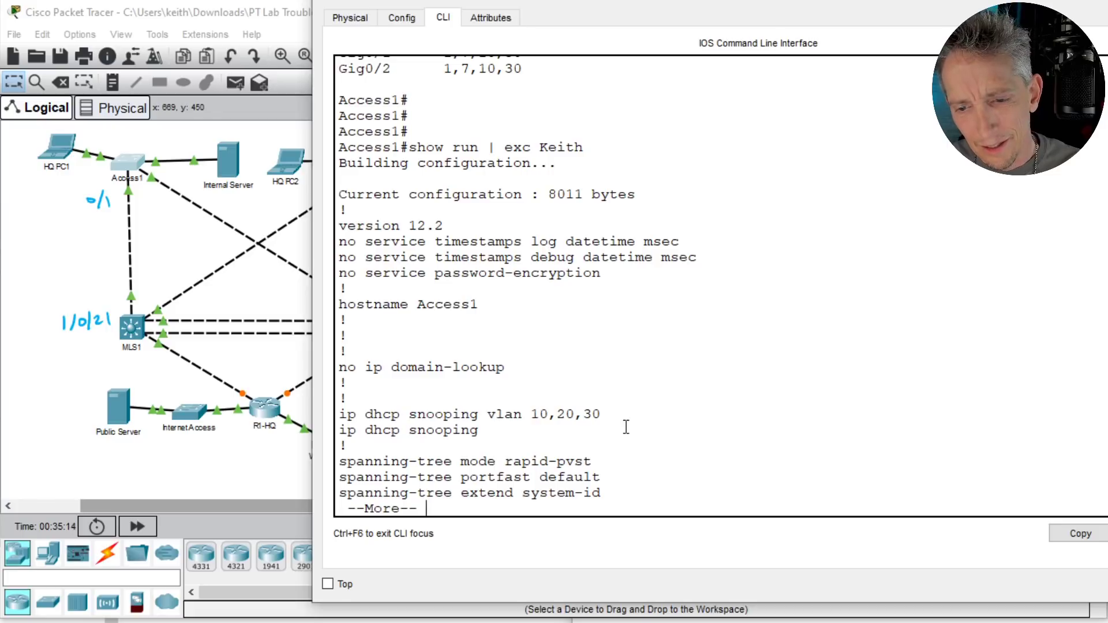
Step: Page through Access1's running configuration to the end, examining the DHCP snooping, spanning-tree, FastEthernet, GigabitEthernet trunk and VLAN interface settings
key(Return)
key(Return)
key(Return)
key(Return)
key(Return)
key(Return)
key(Return)
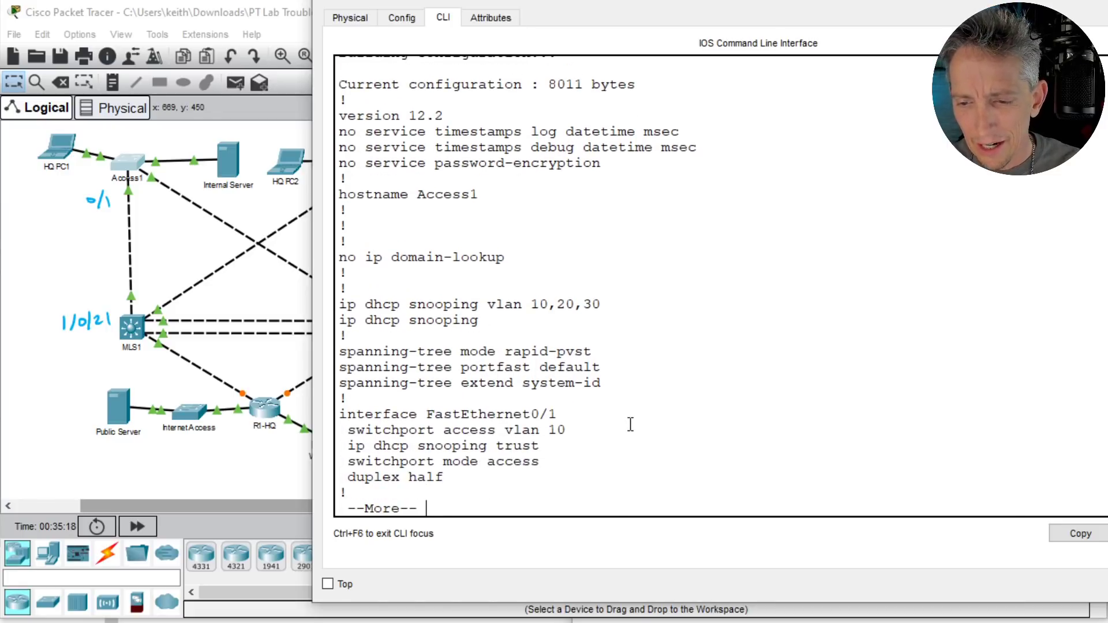
key(Return)
key(Return)
key(Return)
key(Return)
key(Return)
key(Return)
key(Return)
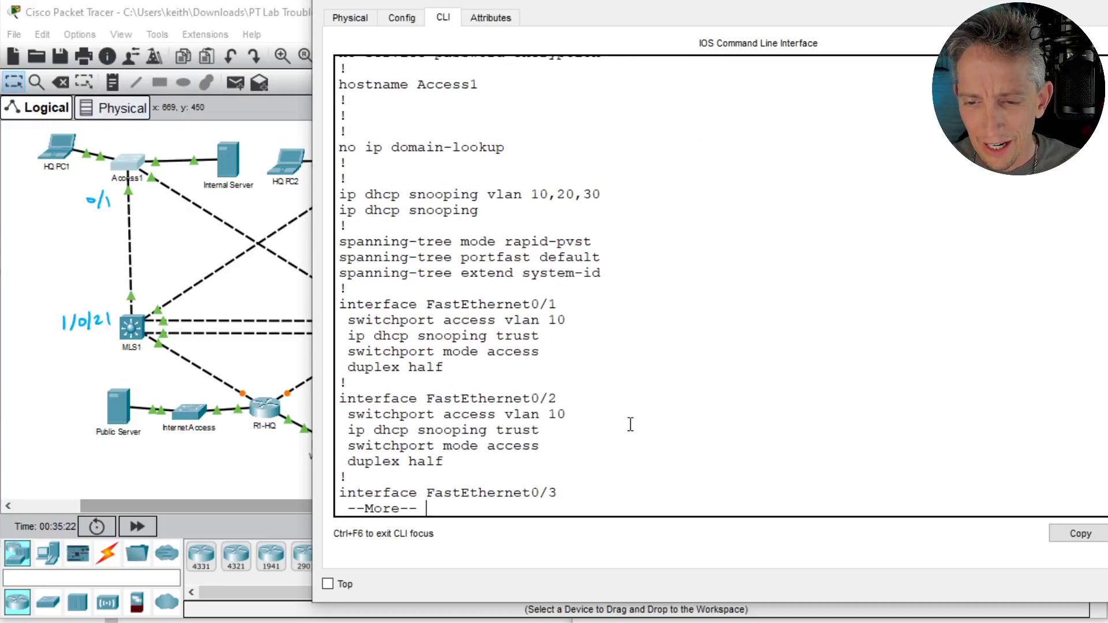
key(Return)
key(Return)
key(Return)
key(Return)
key(Return)
key(Return)
key(Return)
key(Return)
key(Return)
key(Return)
key(Return)
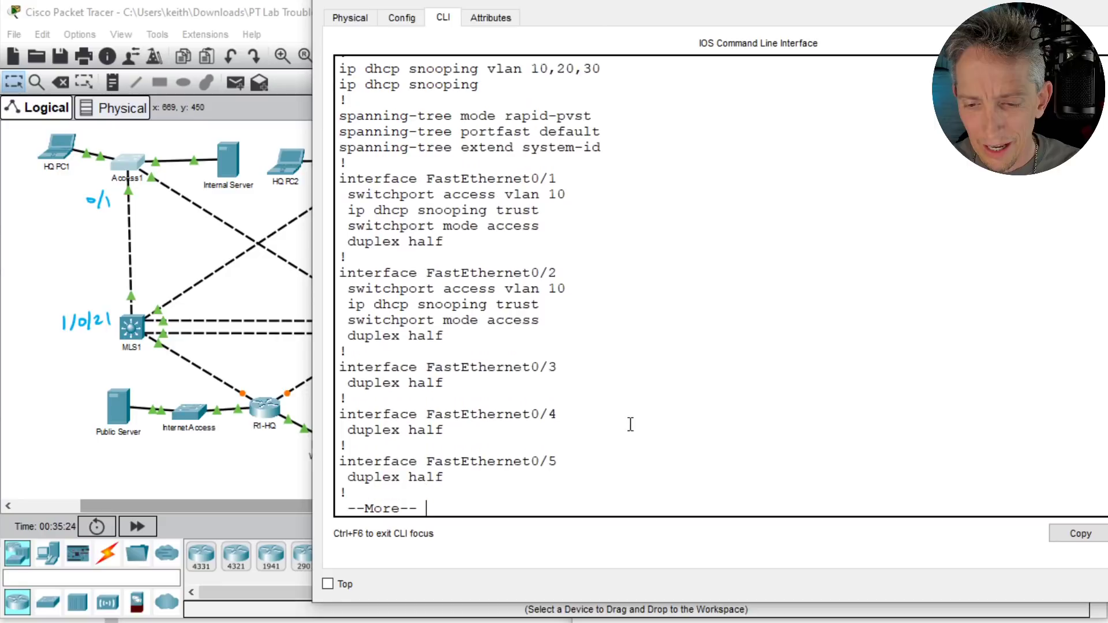
key(Return)
key(Return)
key(Return)
key(Return)
key(Return)
key(Return)
key(Return)
key(Return)
key(Return)
key(Return)
key(Return)
key(Return)
key(Return)
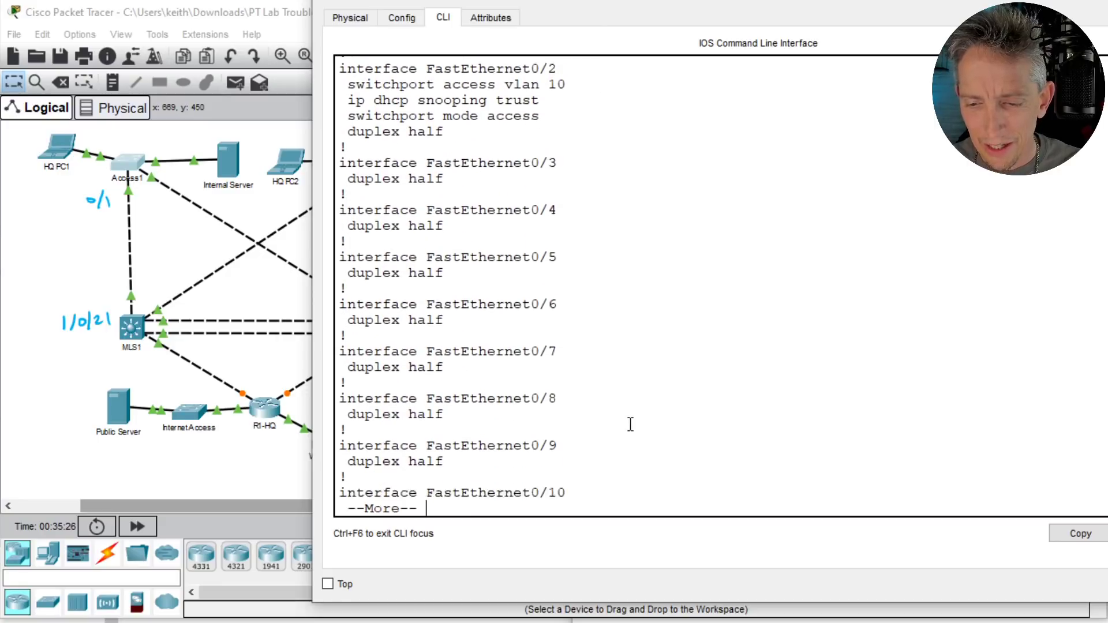
key(Return)
key(Return)
key(Return)
key(Return)
key(Return)
key(Return)
key(Return)
key(Return)
key(Return)
key(Return)
key(Return)
key(Return)
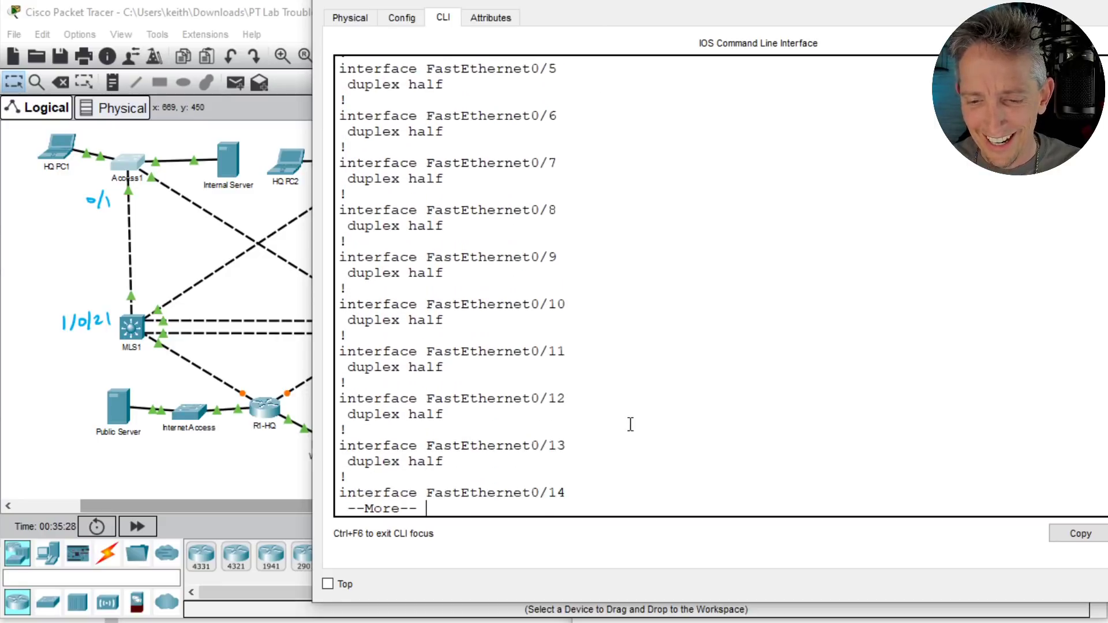
key(Return)
key(Return)
key(Return)
key(Return)
key(Return)
key(Return)
key(Return)
key(Return)
key(Return)
key(Return)
key(Return)
key(Return)
key(Return)
key(Return)
key(Return)
key(Return)
key(Return)
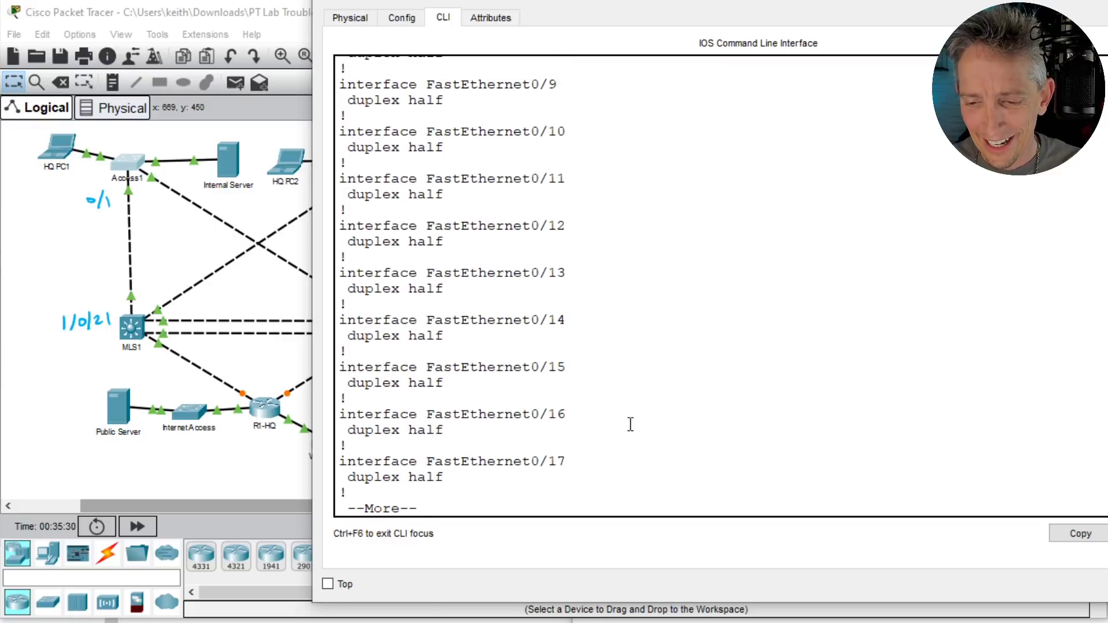
key(Return)
key(Return)
key(Return)
key(Return)
key(Return)
key(Return)
key(Return)
key(Return)
key(Return)
key(Return)
key(Return)
key(Return)
key(Return)
key(Return)
key(Return)
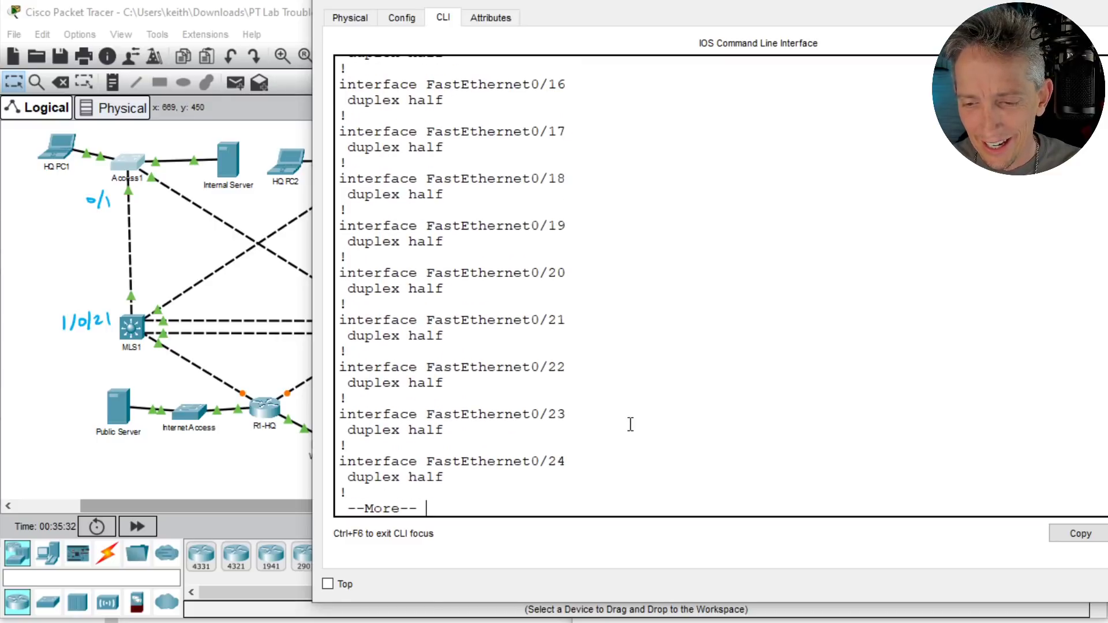
key(Return)
key(Return)
key(Return)
key(Return)
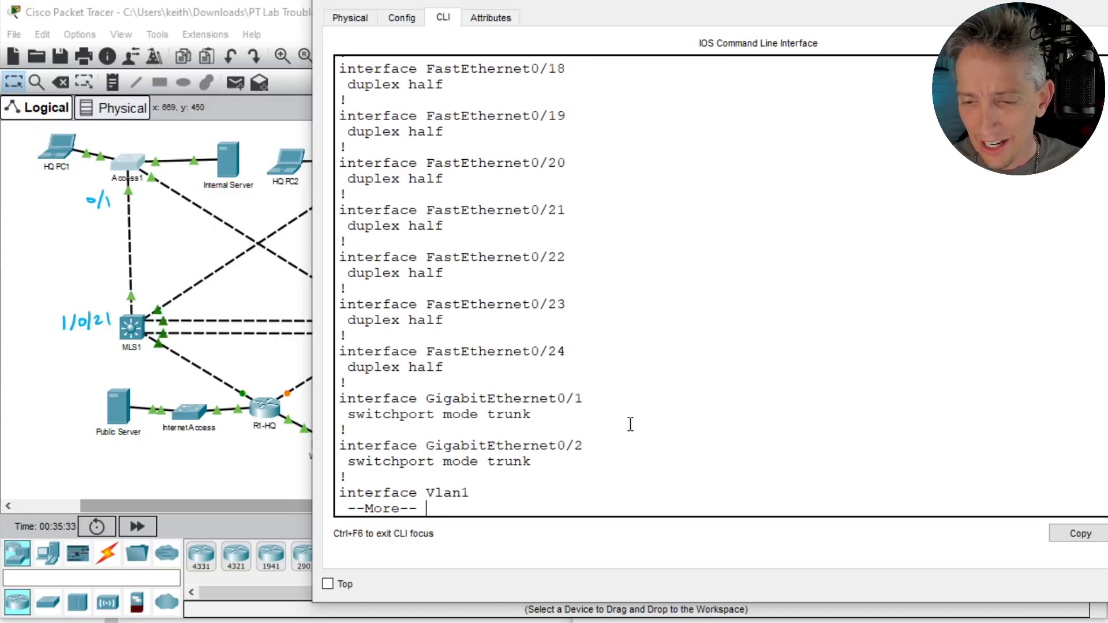
key(Return)
key(Return)
key(Return)
key(Return)
key(Return)
key(Return)
key(Return)
key(Return)
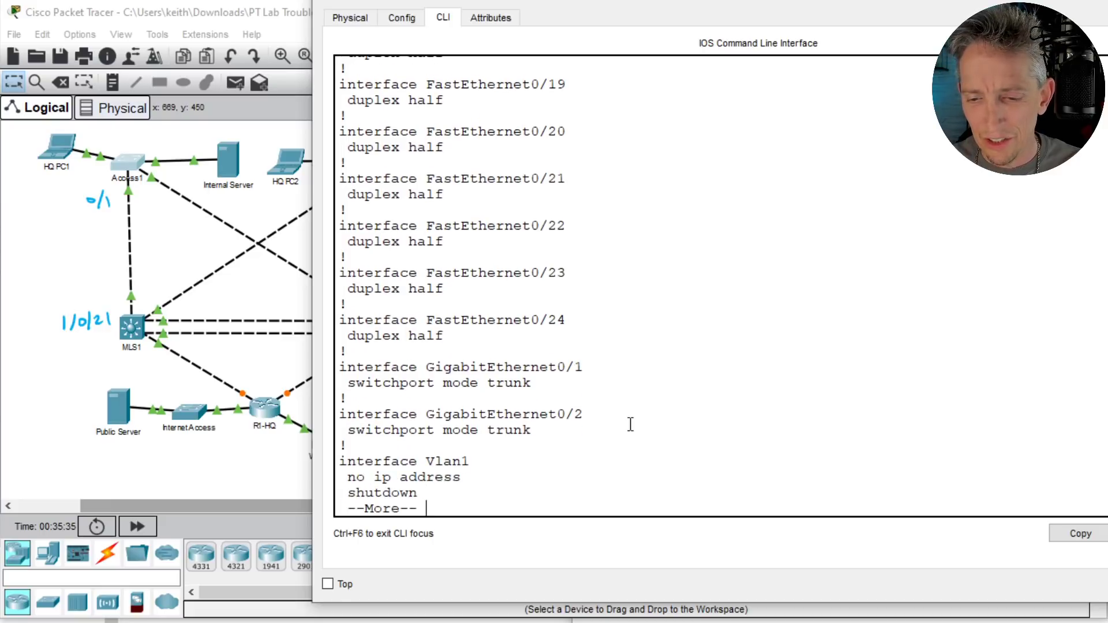
key(Return)
key(Return)
key(Return)
key(Return)
key(Return)
key(Return)
key(Return)
key(Return)
key(Return)
key(Return)
key(Return)
key(Return)
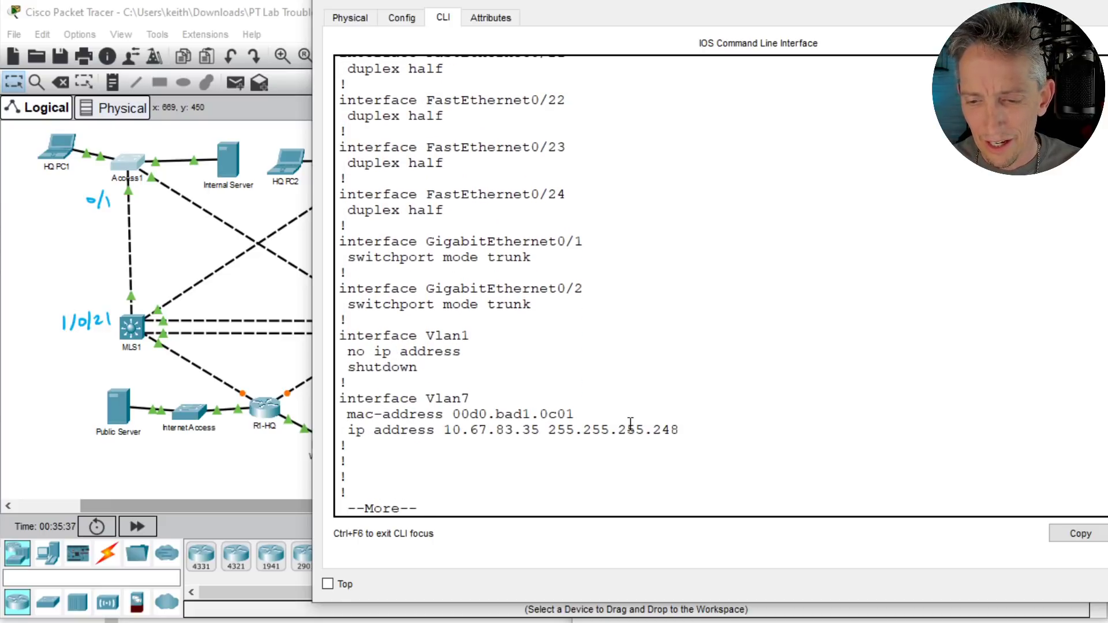
key(Return)
key(Return)
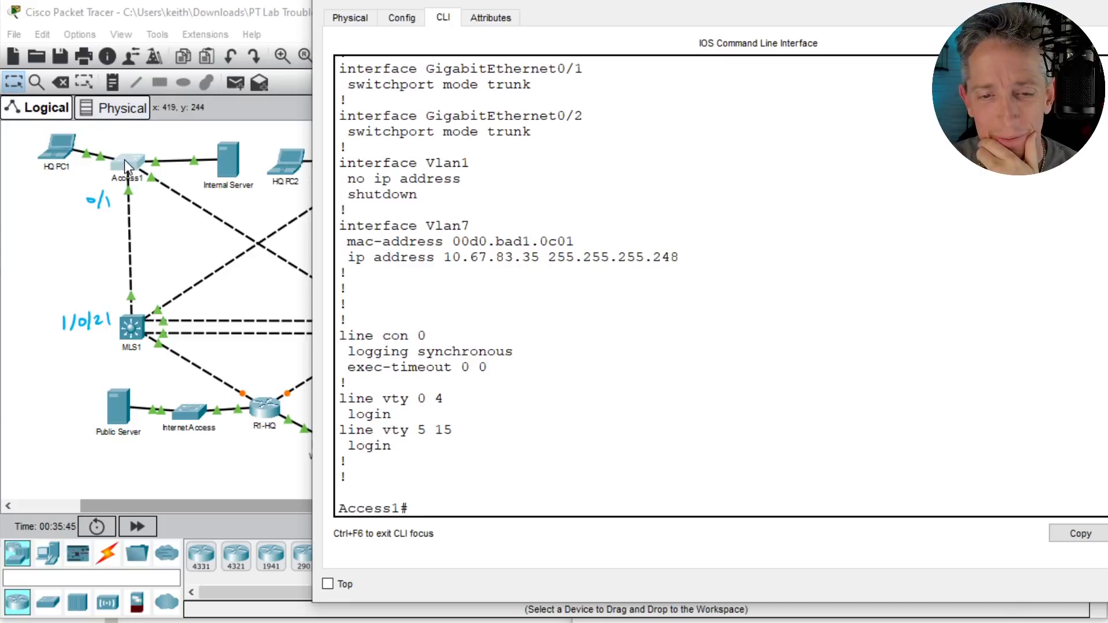
Step: Run show cdp neighbors twice on Access1 to check whether it detects MLS1
text(show cdp ne)
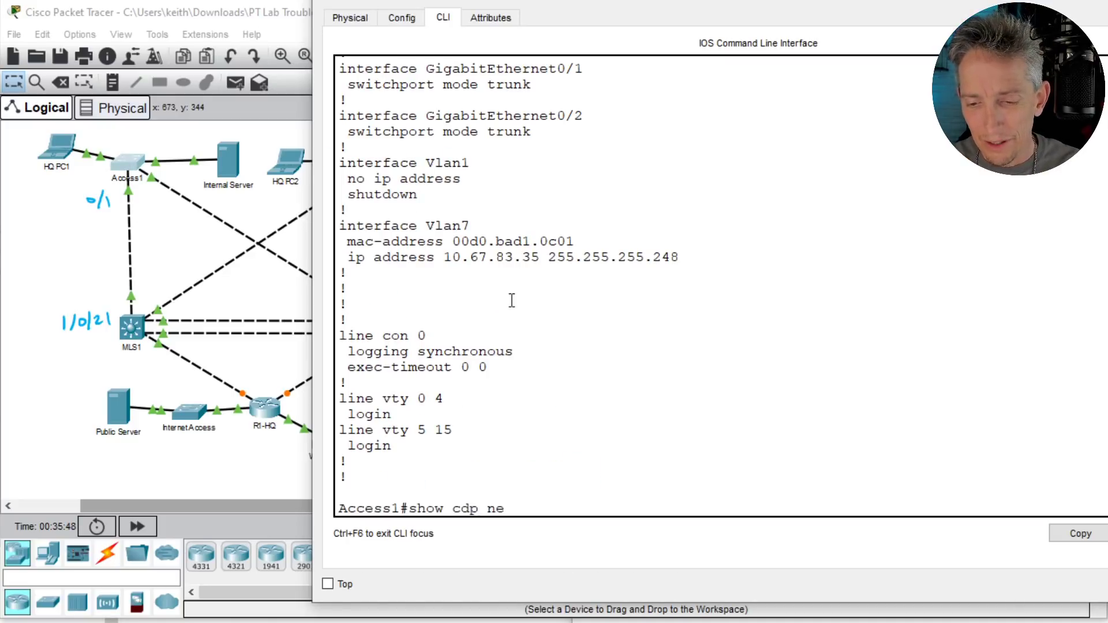
key(Tab)
key(Return)
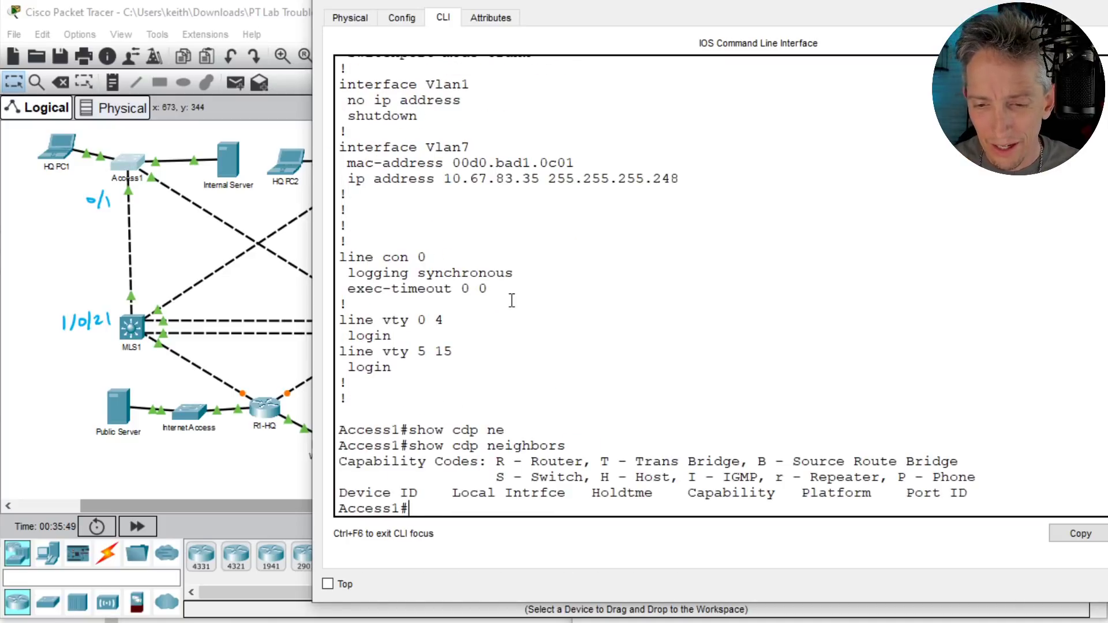
text(show cdp ne)
key(Tab)
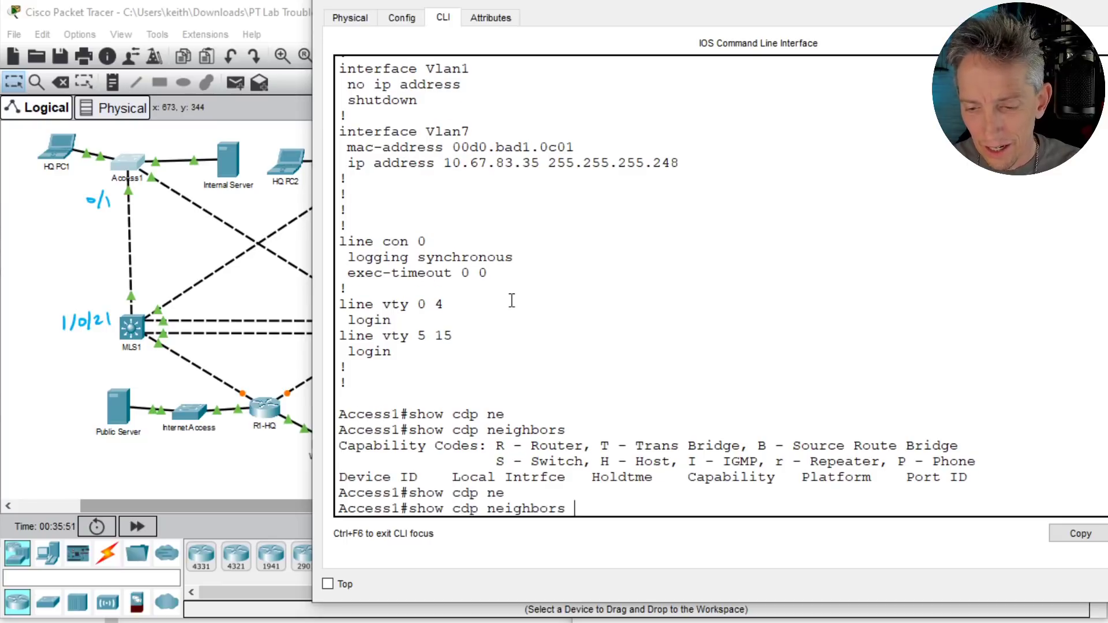
key(Return)
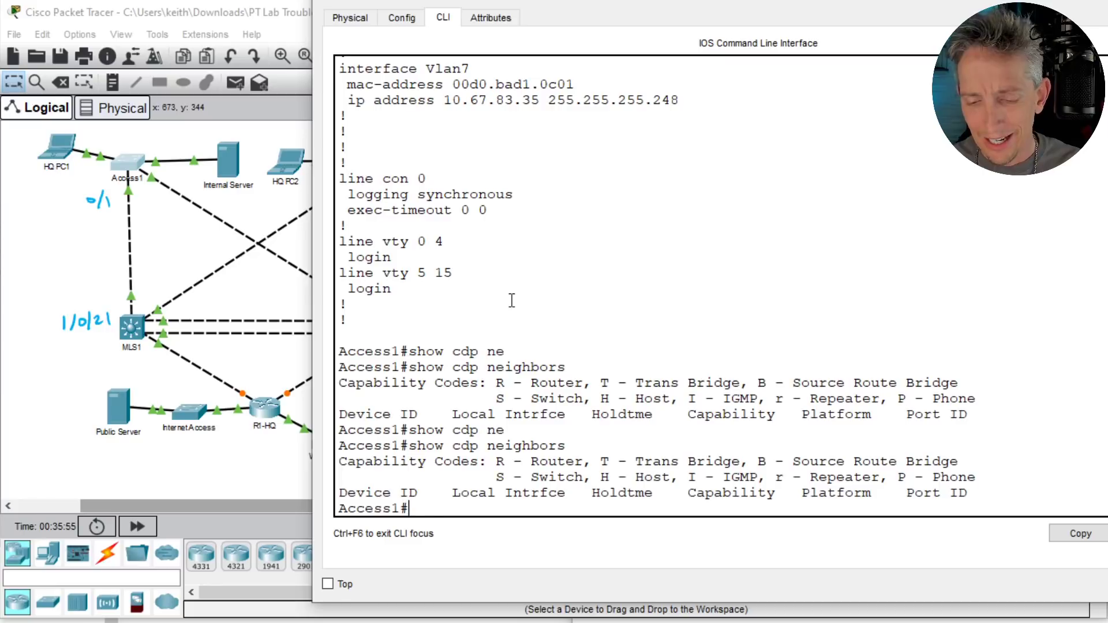
Step: Save the running configurations of Access1 and MLS1 with wr
text(wr)
key(Return)
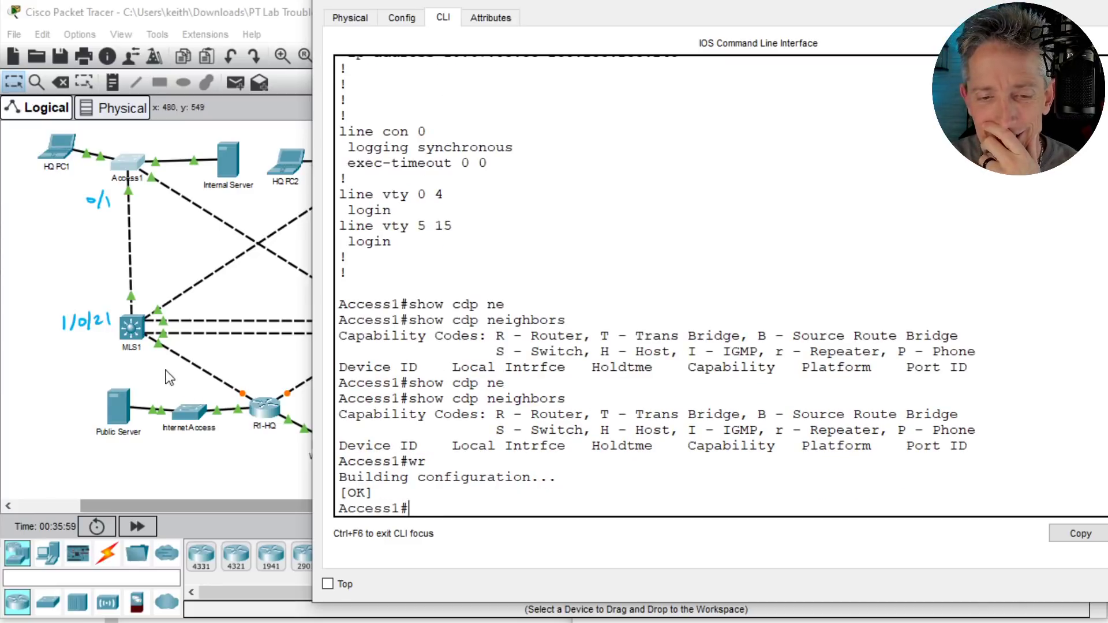
click(126, 330)
click(512, 338)
text(wr)
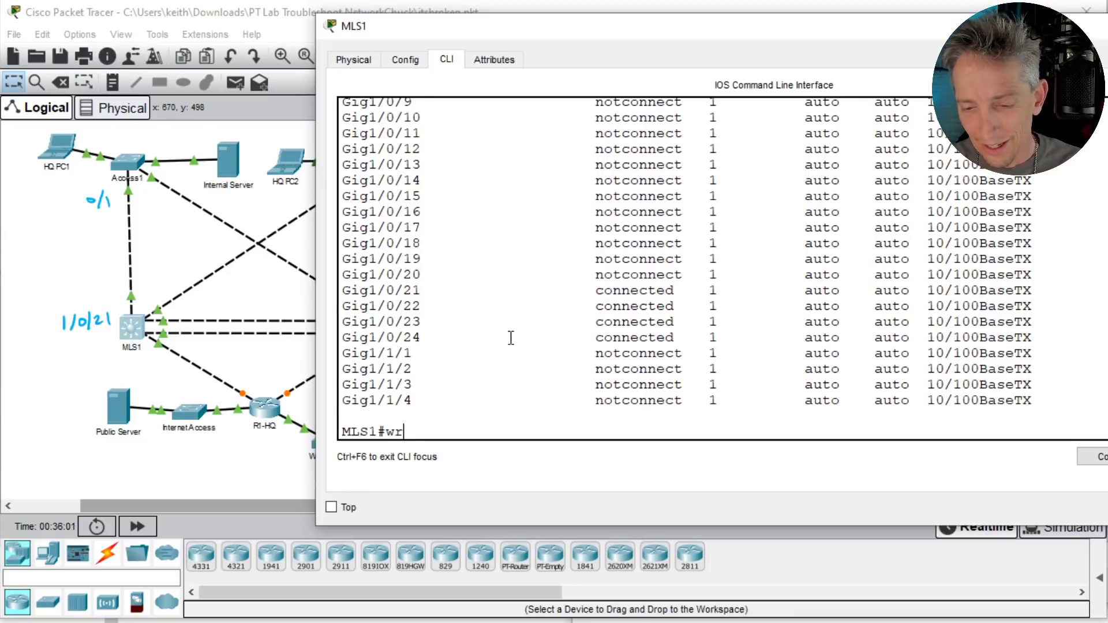
key(Return)
key(Return)
Step: Power-cycle MLS1 by removing its AC power supply and reinstalling it, checking Access1's console and physical view in between
click(347, 58)
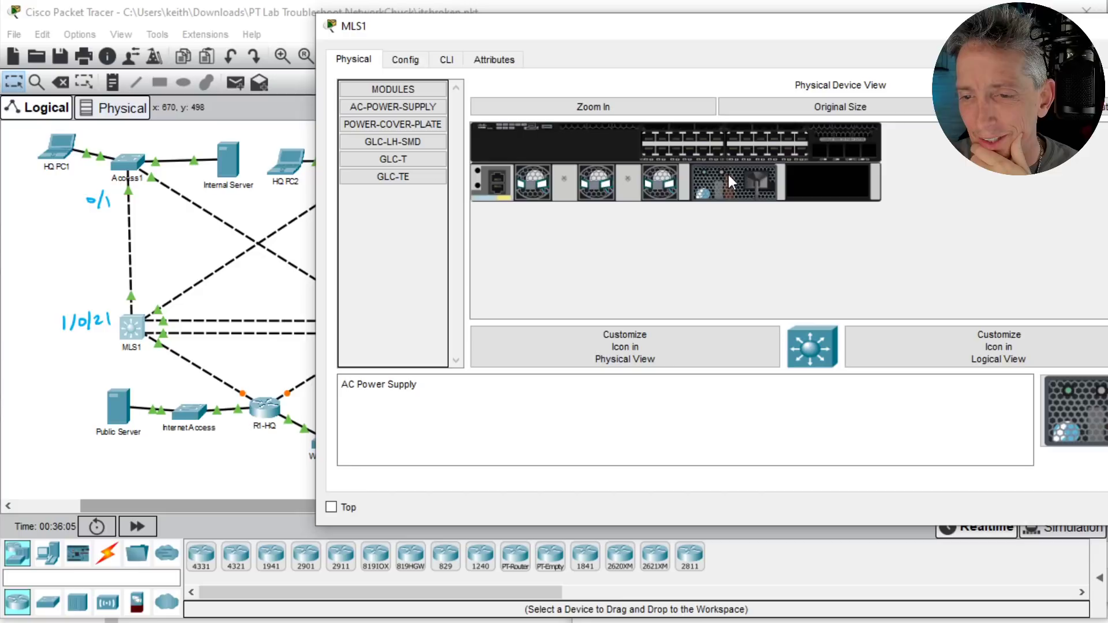
drag(729, 175, 406, 289)
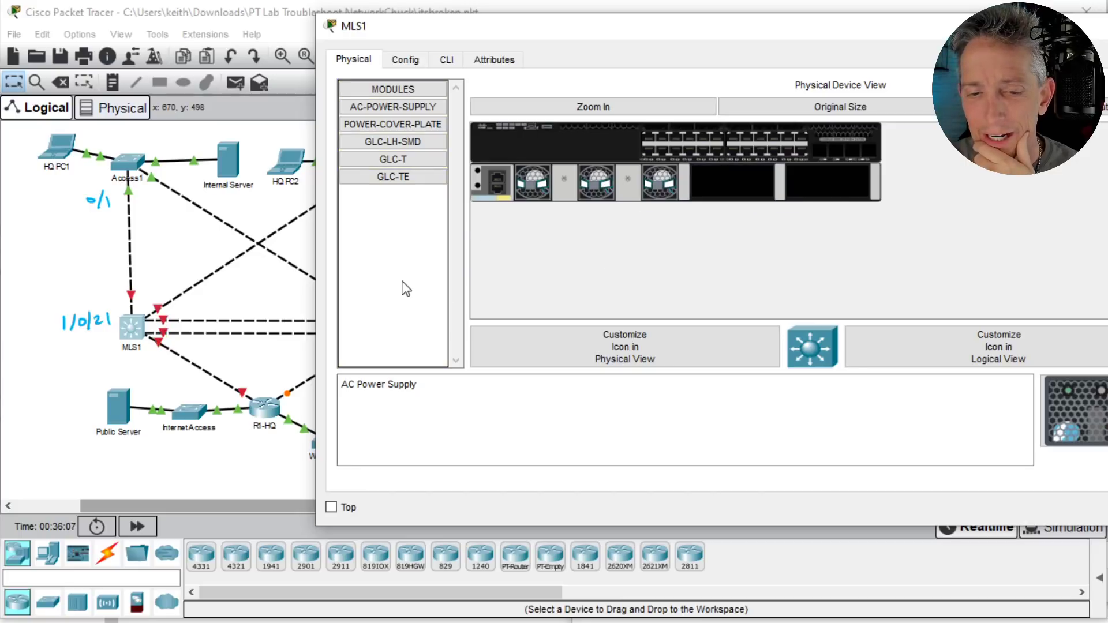
click(129, 162)
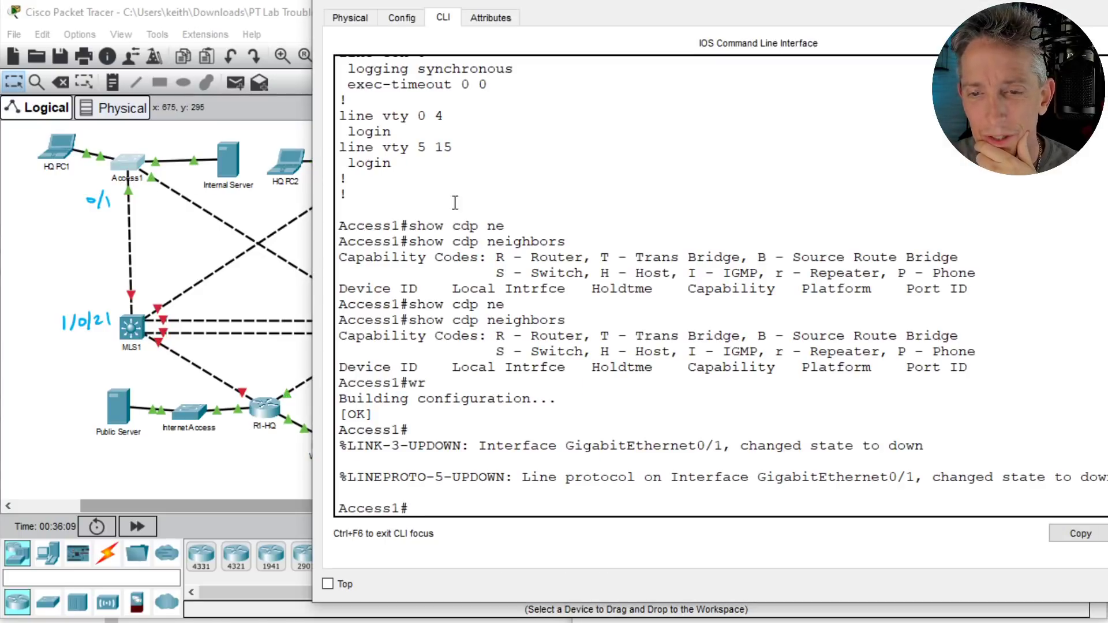
click(355, 20)
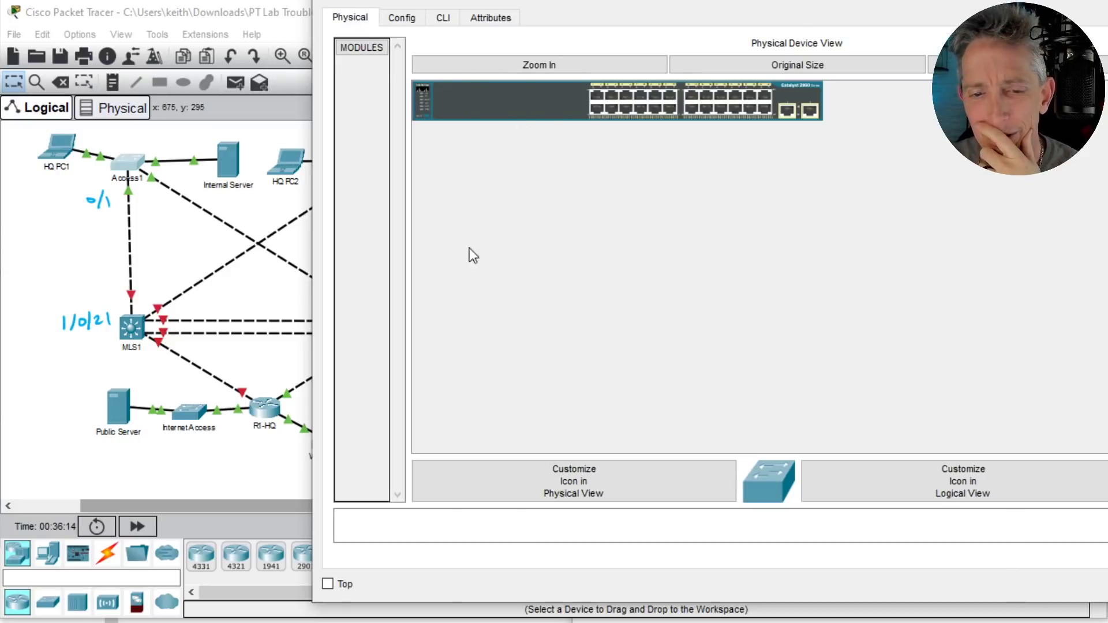
click(132, 340)
drag(1094, 404, 743, 183)
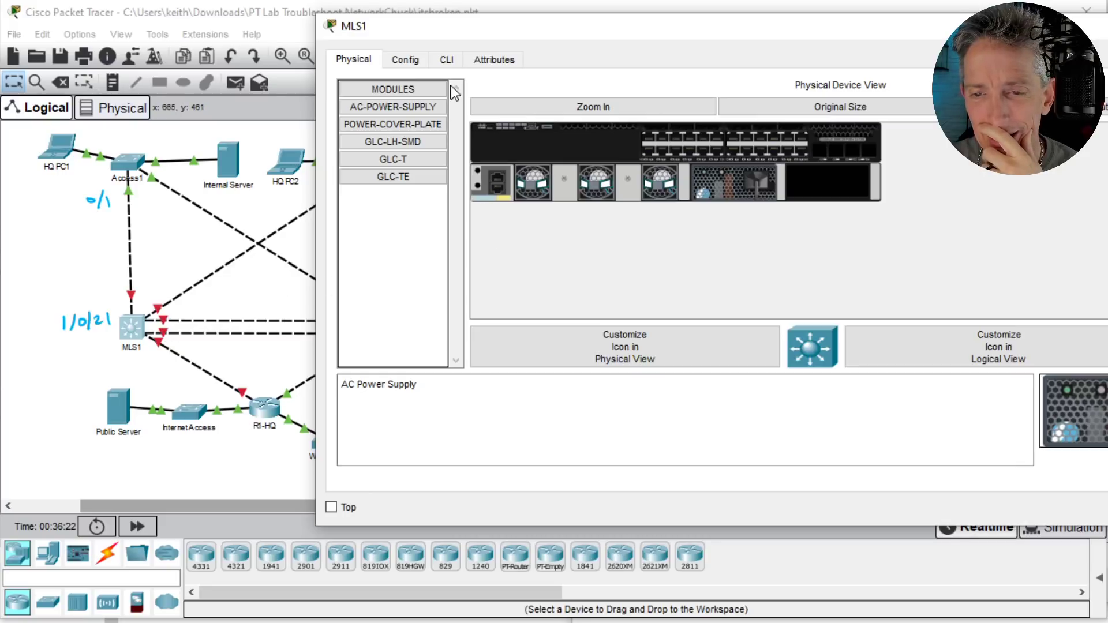
Step: Open MLS1's command line, let the switch reboot and start the console session
click(446, 59)
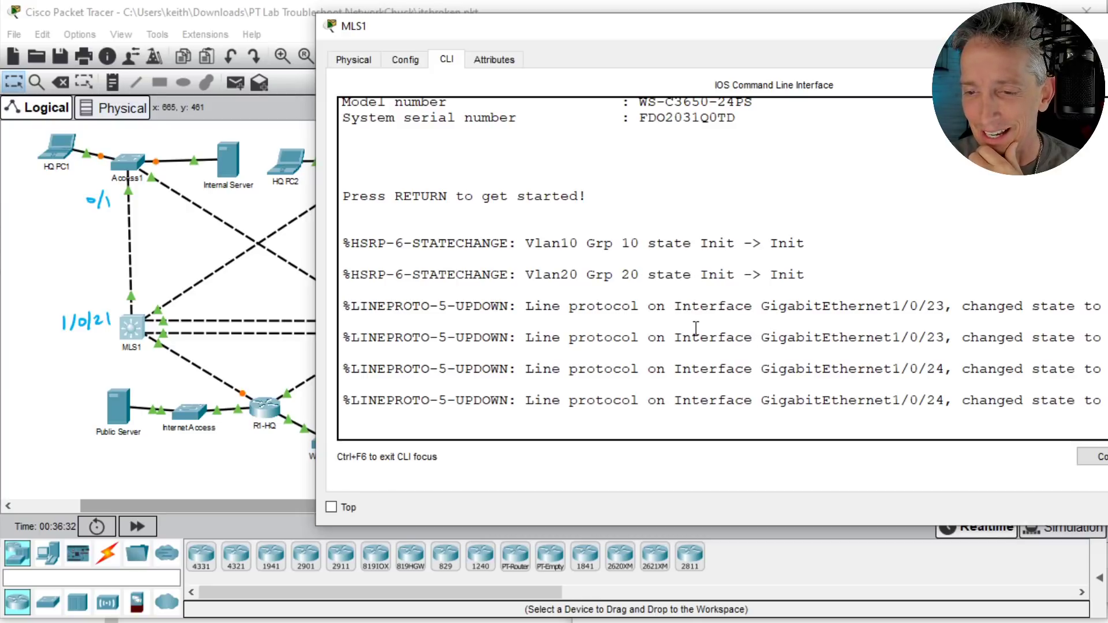
key(Return)
key(Return)
key(Return)
key(Return)
key(Return)
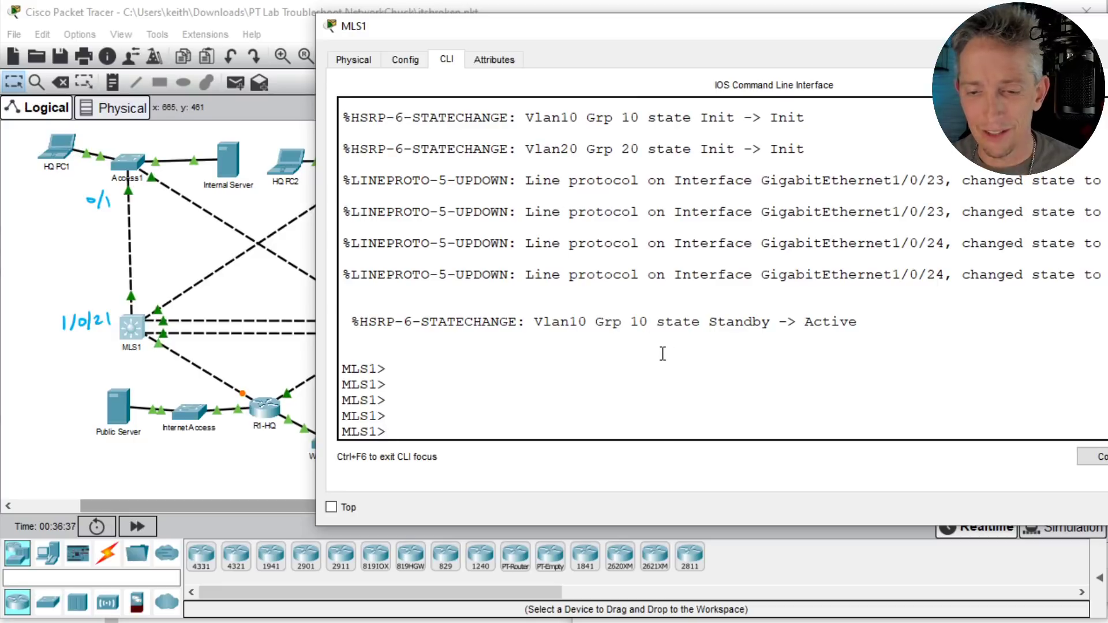
Step: Enter privileged mode on MLS1 with en and run show cdp neighbors to look for Access1
text(end)
key(Return)
key(Return)
text(ene)
key(BackSpace)
key(Return)
key(Return)
text(show cdp ne)
key(Tab)
key(Return)
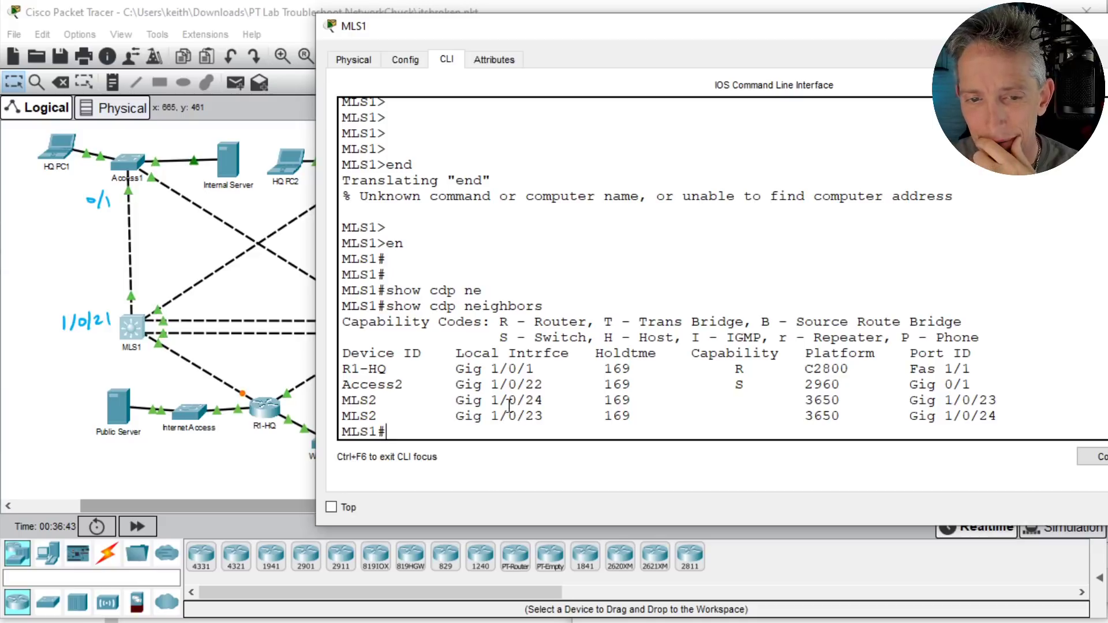
Step: Switch to Access1's command line and run show cdp interface to examine which ports send CDP packets
click(130, 166)
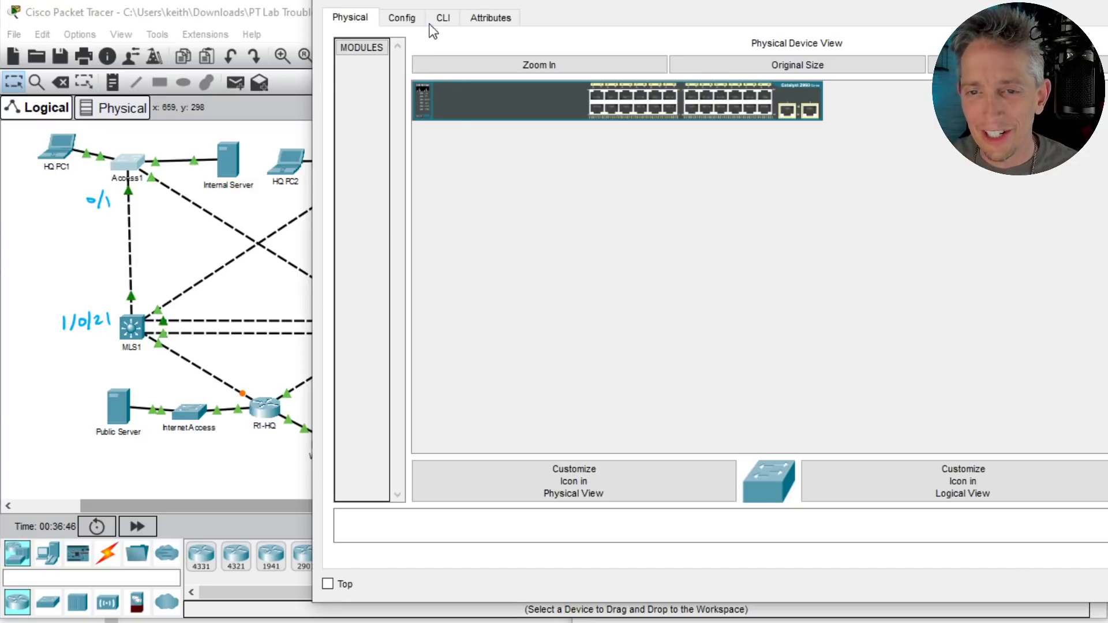
click(442, 22)
click(563, 203)
key(Return)
key(Return)
text(show)
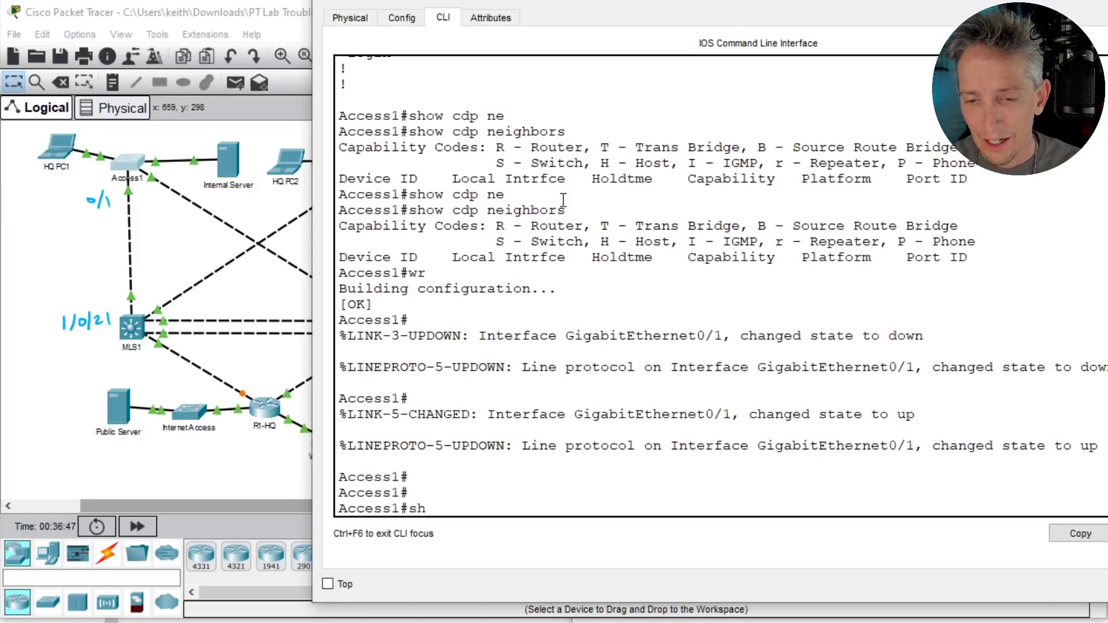
text(dp int)
key(Tab)
key(Return)
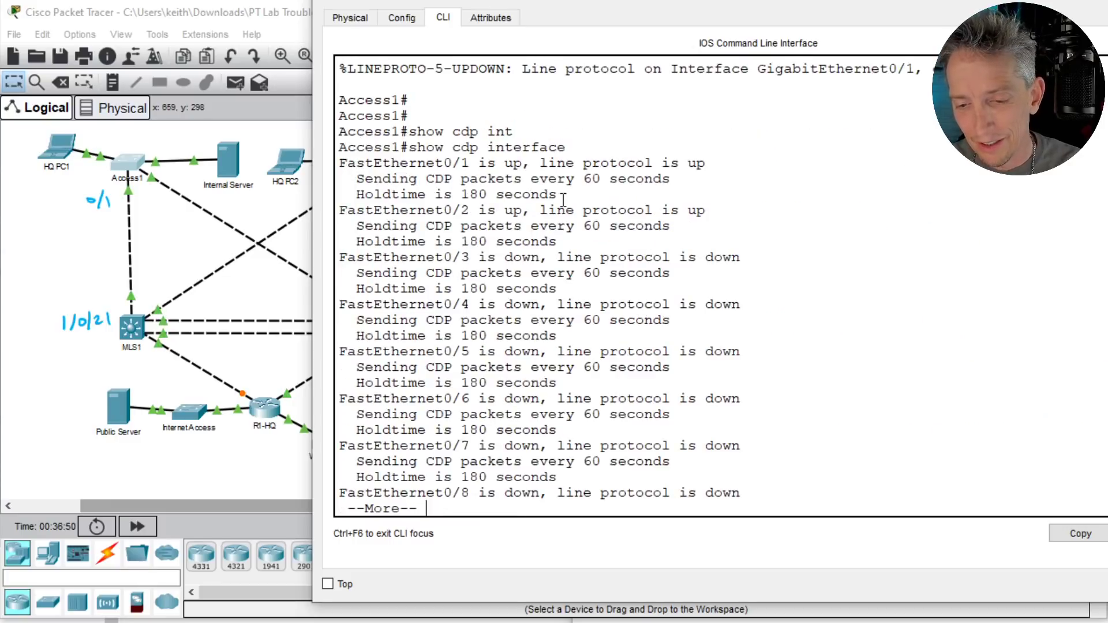
Step: Page through Access1's CDP interface output to its end and highlight the GigabitEthernet0/1 entry
key(space)
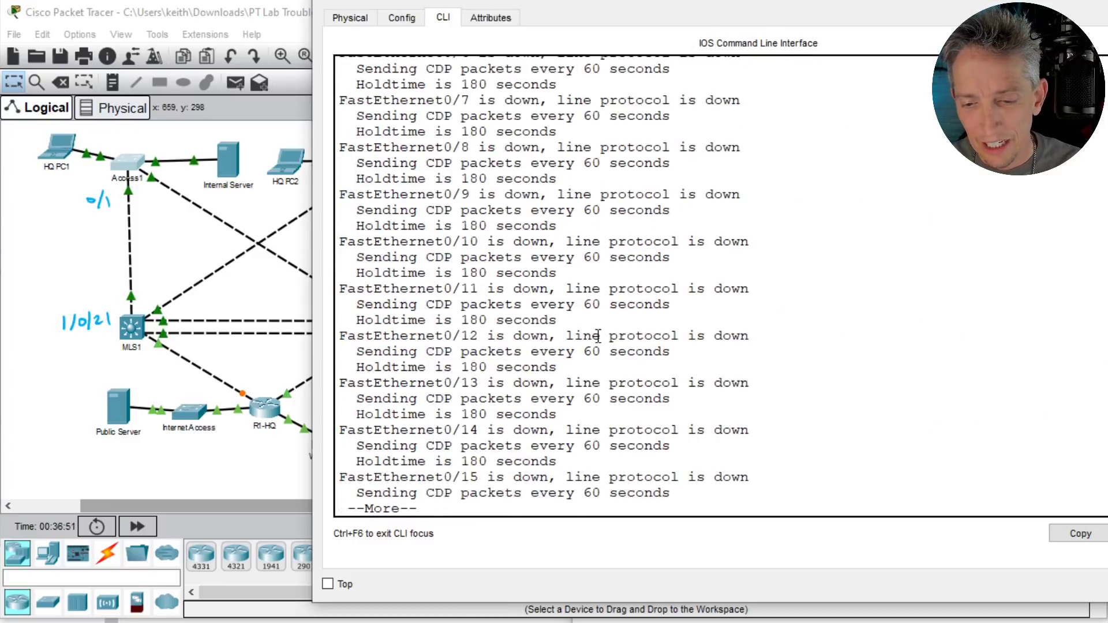
key(space)
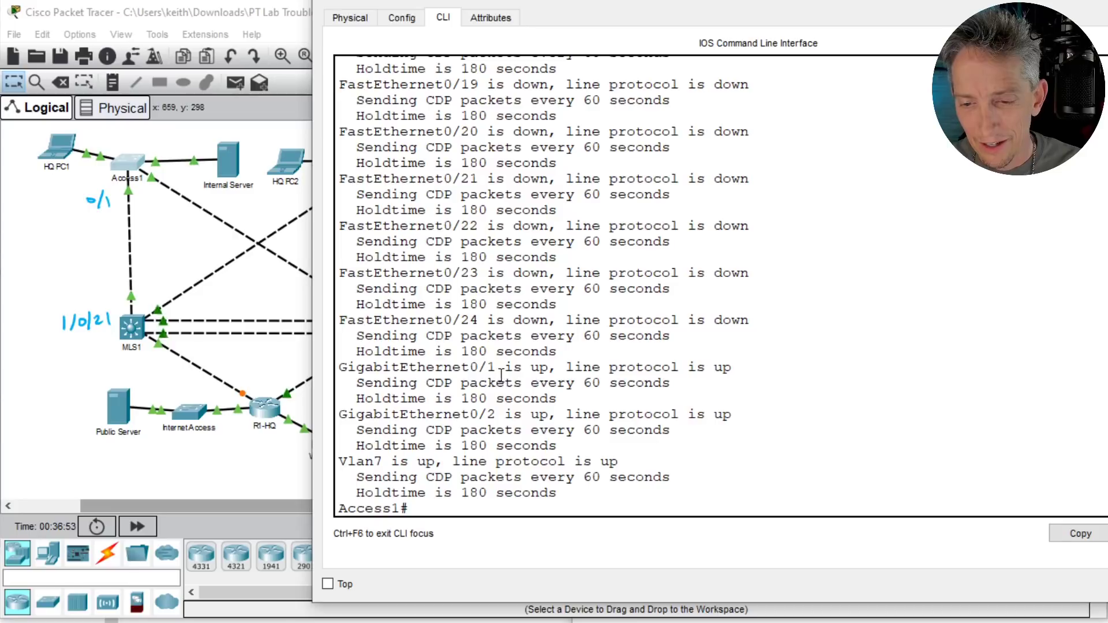
drag(339, 367, 643, 404)
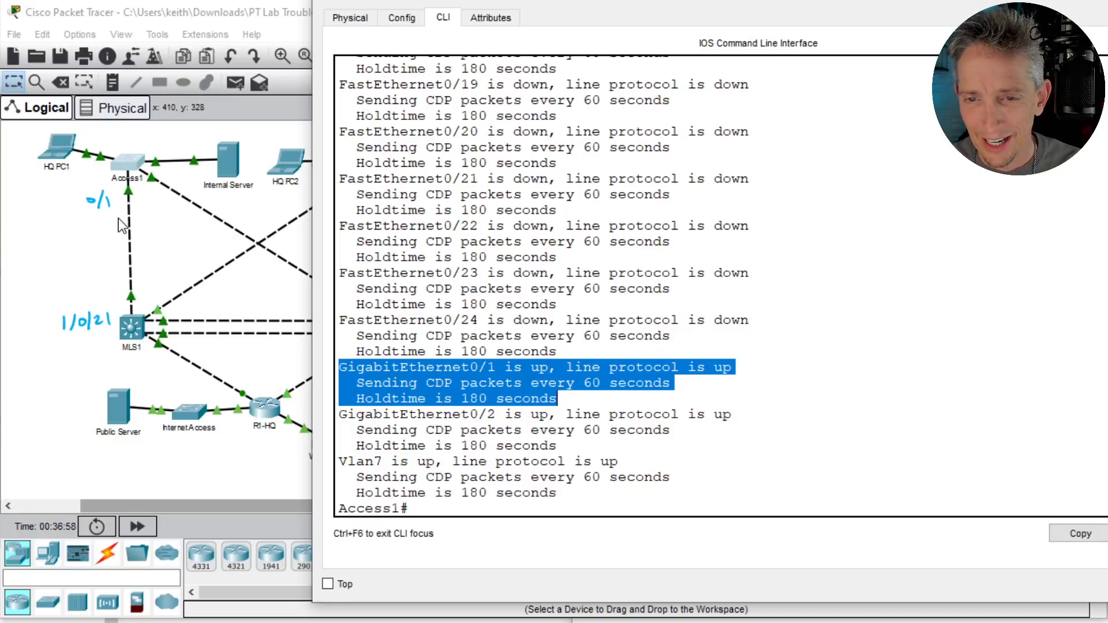
Step: Run show cdp interface on MLS1 and examine the GigabitEthernet1/0/21 entry, leaving the output back at the prompt
click(131, 328)
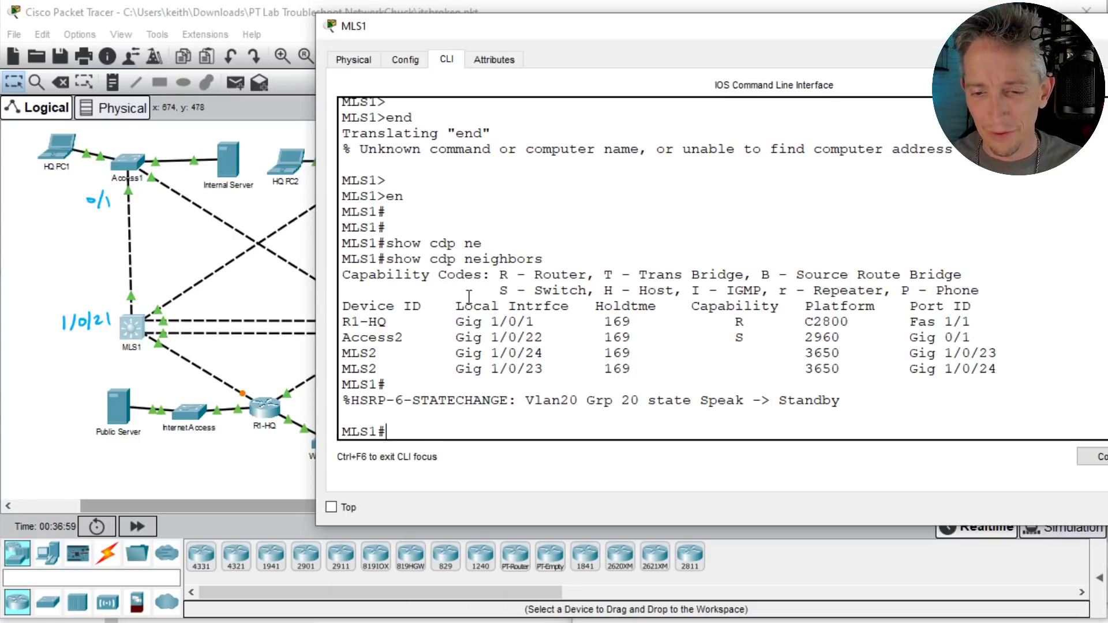
key(Up)
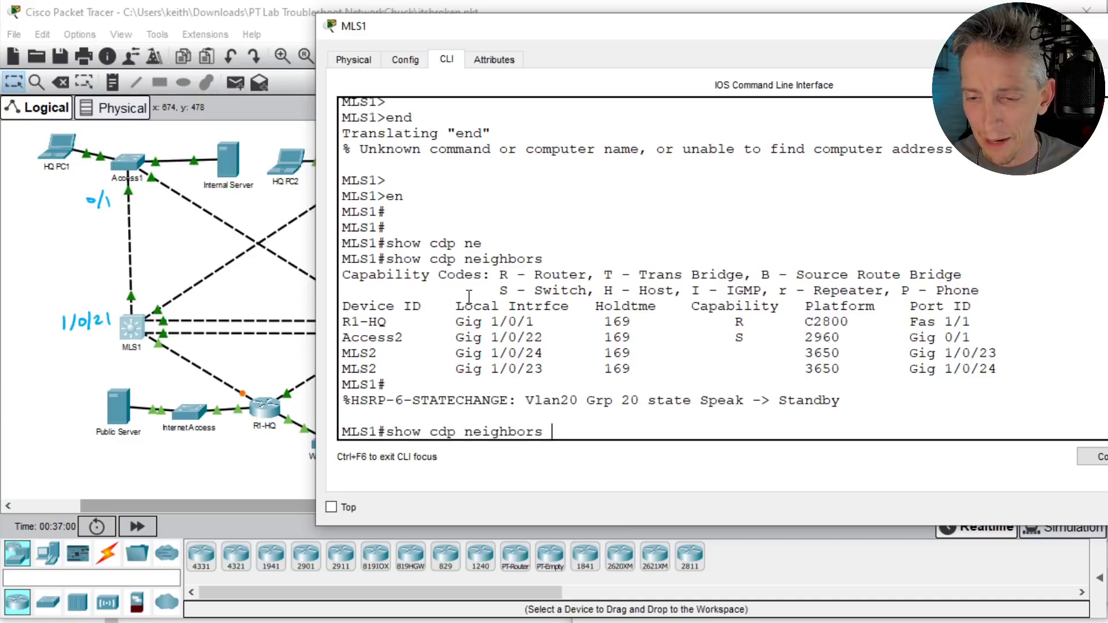
key(Up)
key(Down)
key(BackSpace)
key(BackSpace)
key(BackSpace)
key(BackSpace)
key(BackSpace)
key(BackSpace)
key(BackSpace)
key(BackSpace)
key(BackSpace)
text(int)
key(Return)
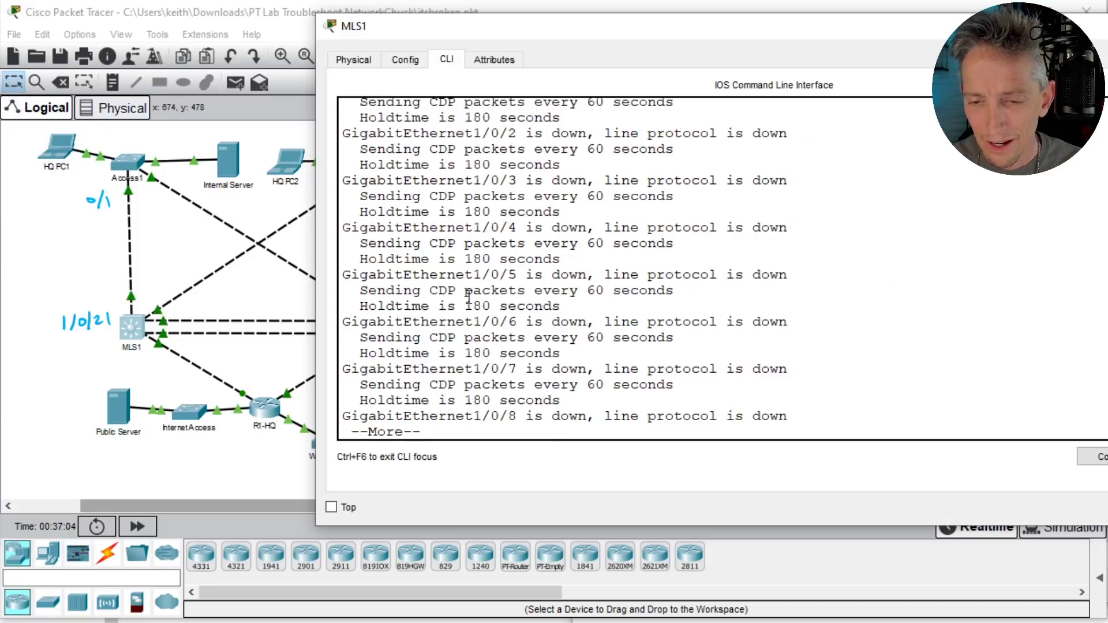
key(space)
key(space)
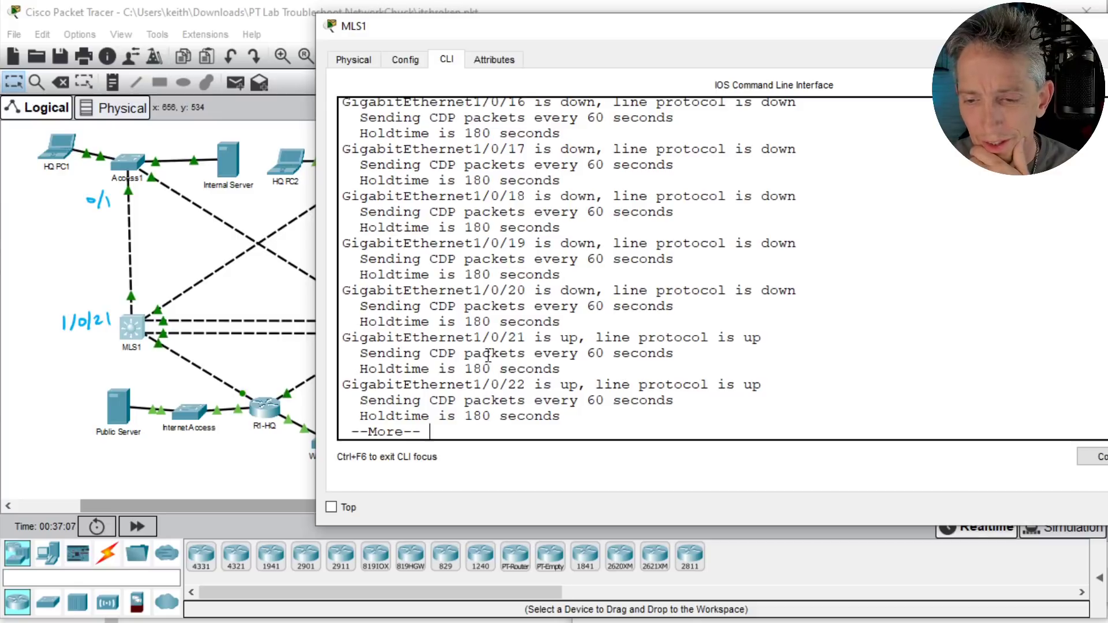
triple_click(495, 338)
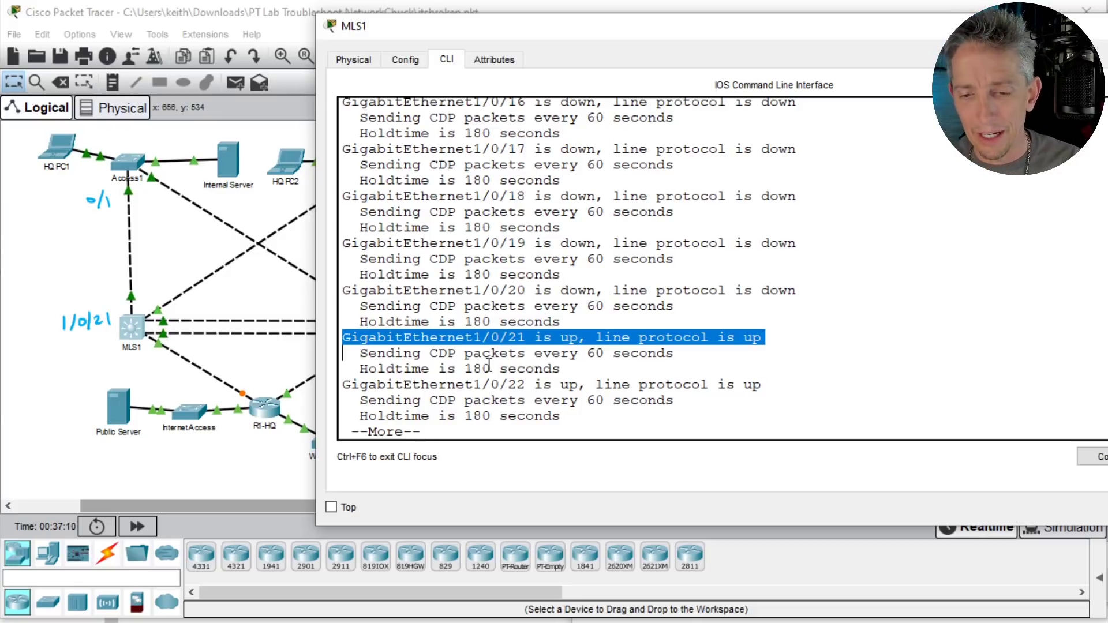
key(Return)
key(Return)
key(Return)
key(Return)
Step: Run show cdp neighbors on MLS1 again to check whether Access1 is listed
text(show cdp)
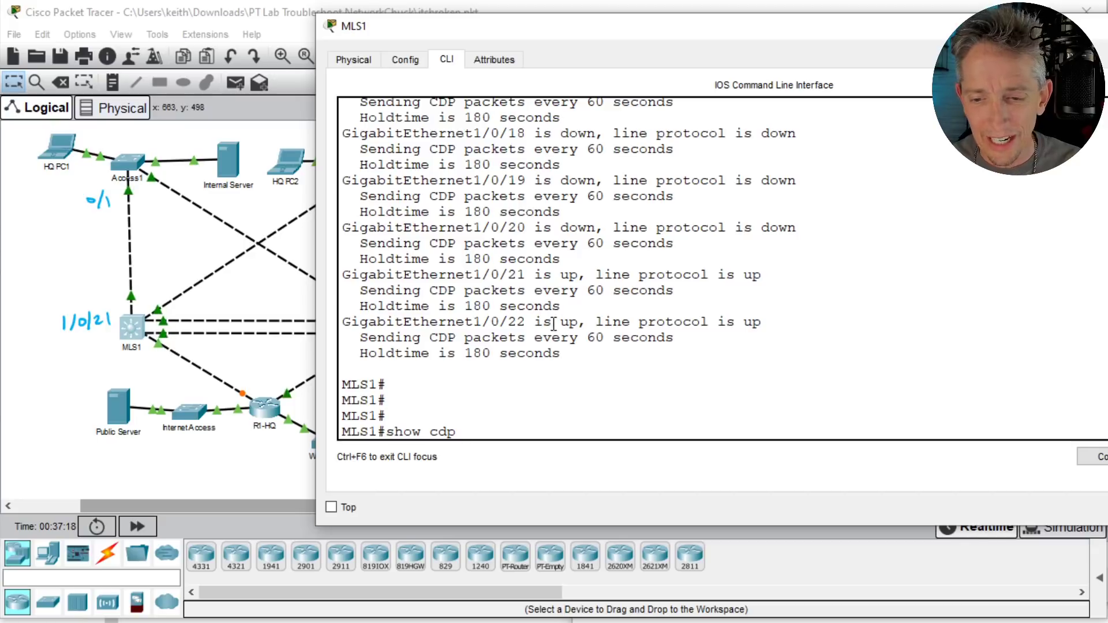
text(eit)
key(Return)
key(Up)
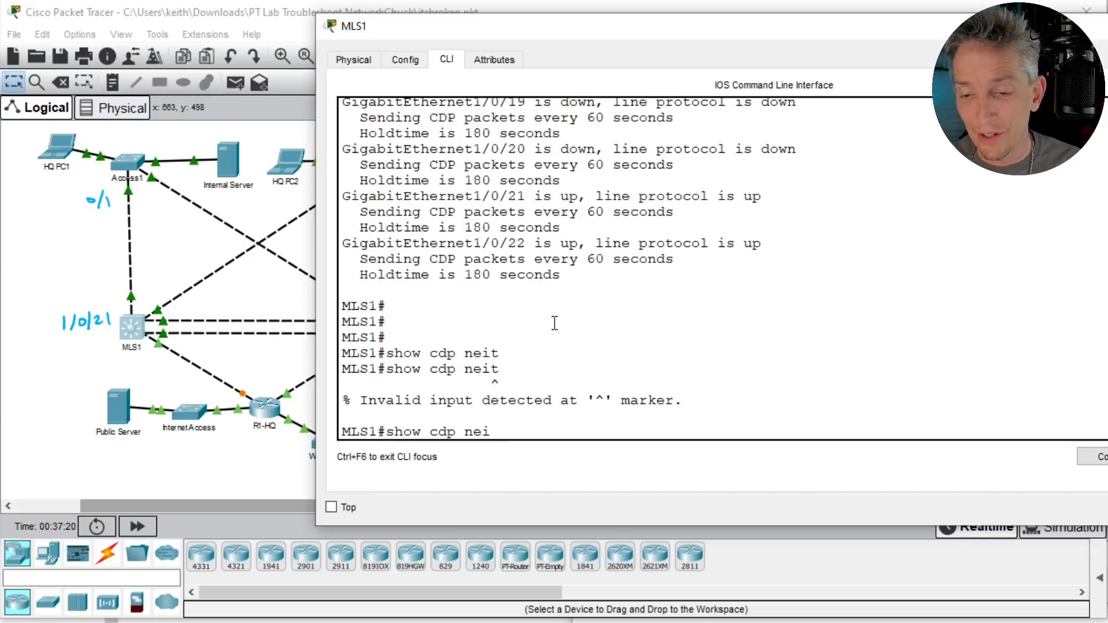
key(BackSpace)
key(Tab)
key(Return)
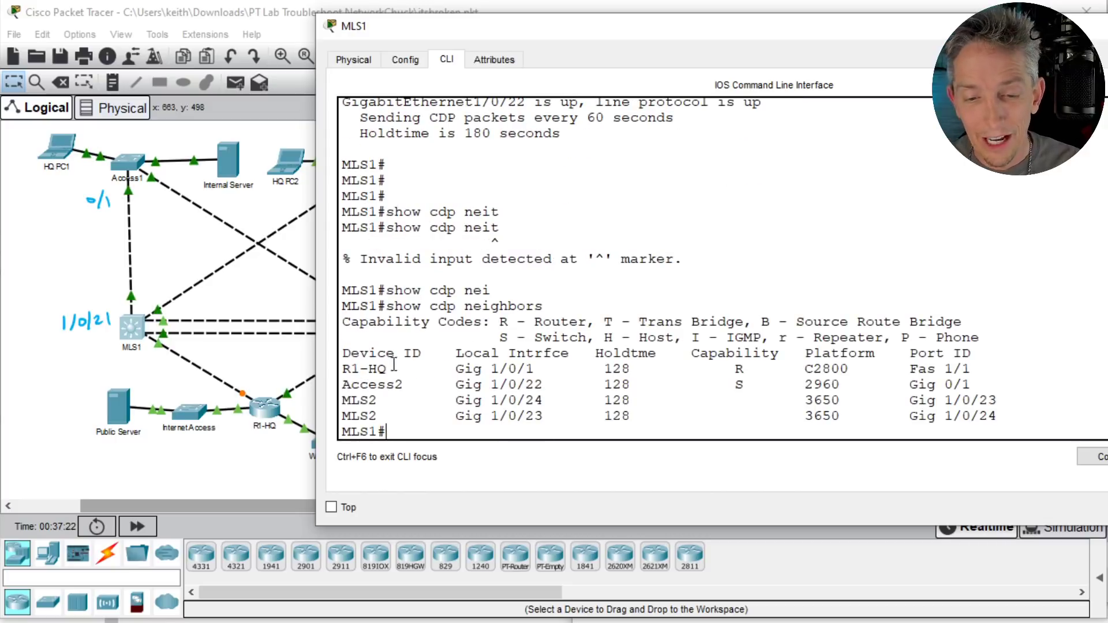
Step: Review the logical topology and the physical rack view of the Main Wiring Closet, ending on the logical view
click(54, 269)
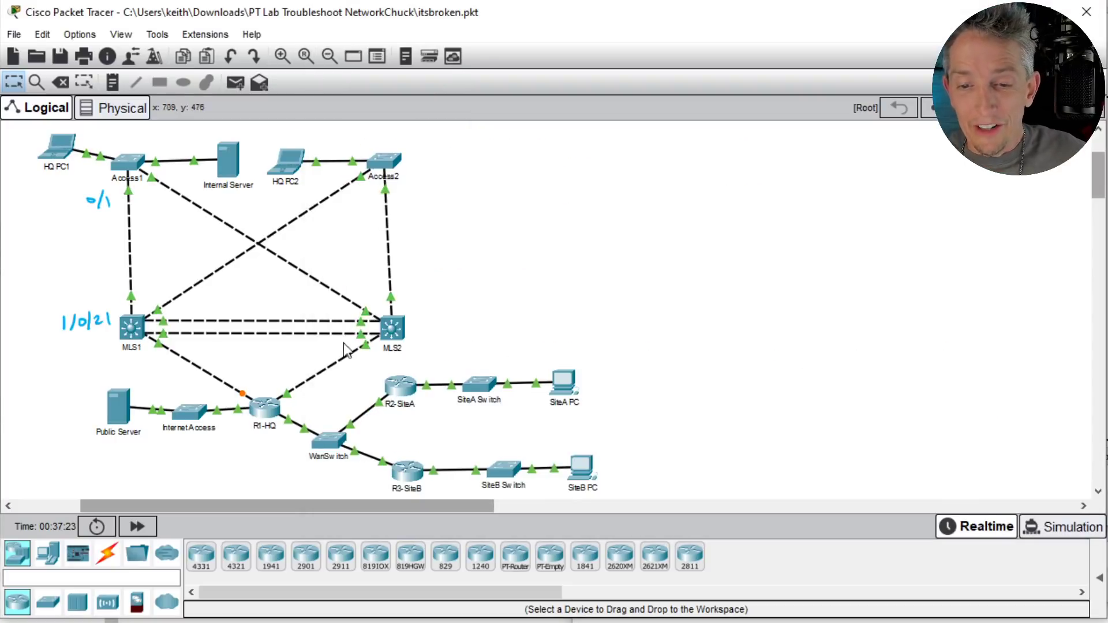
mouse_move(350, 324)
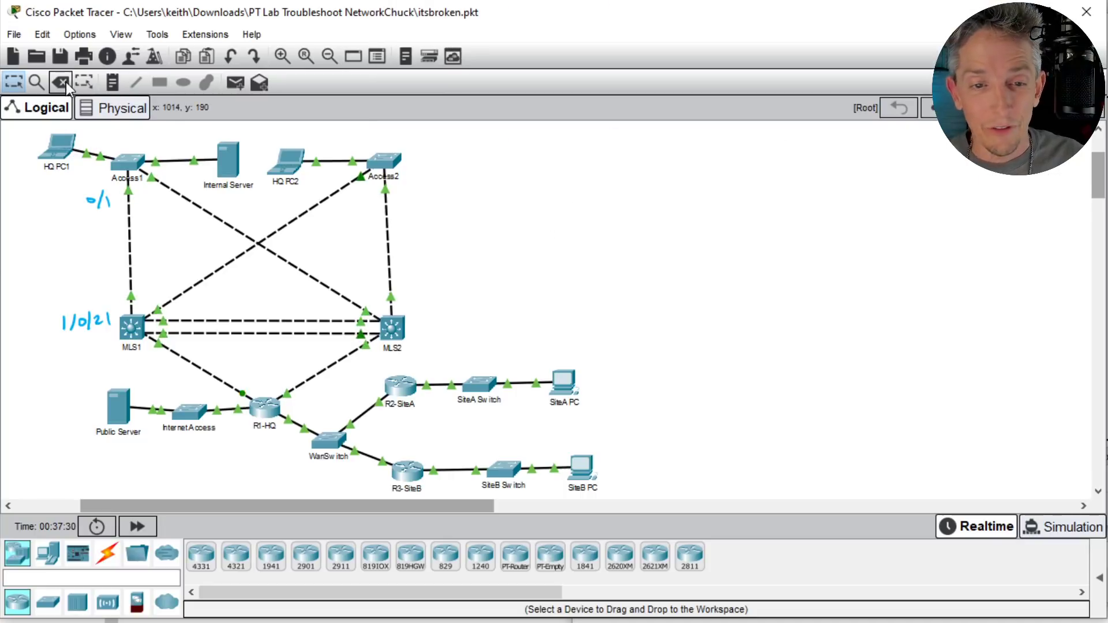
click(100, 115)
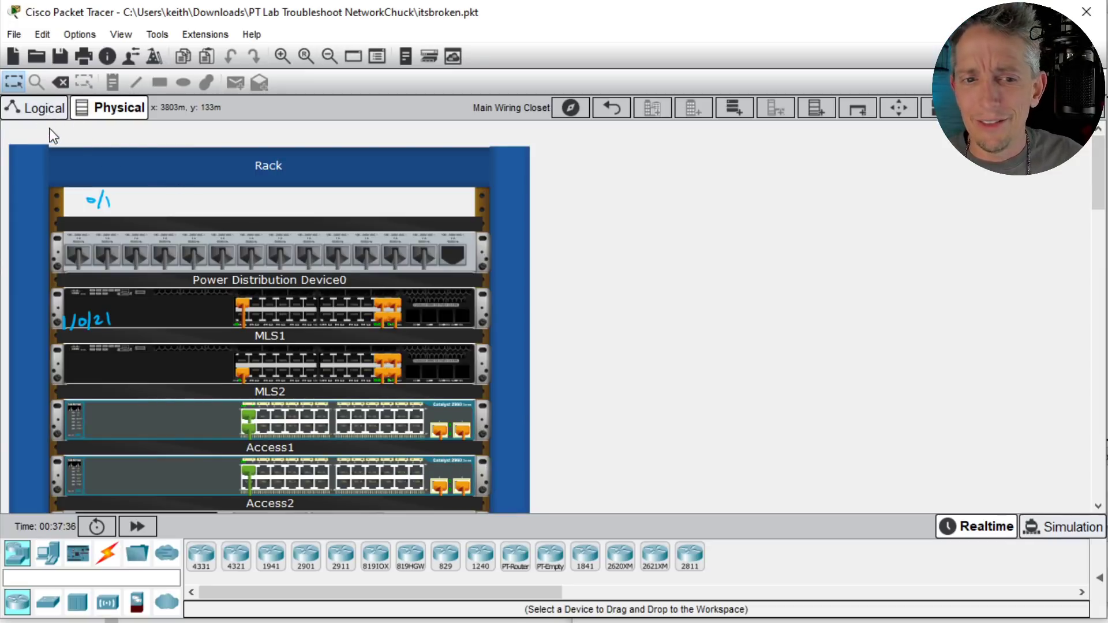
click(42, 109)
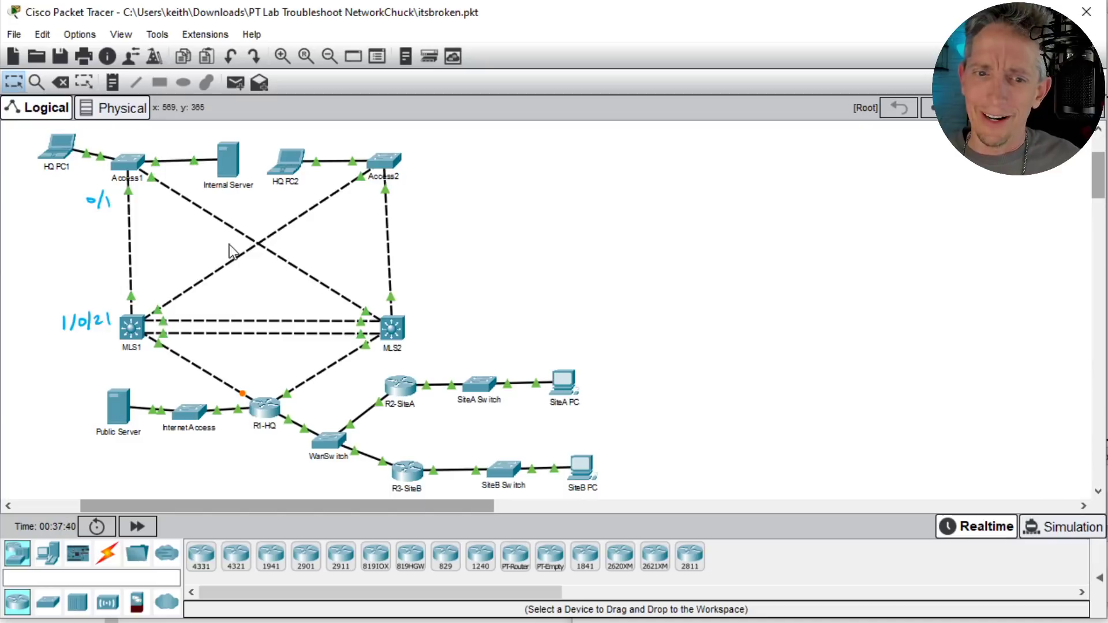
Step: Run show vlan brief on MLS1 to examine its VLANs and port assignments
click(133, 329)
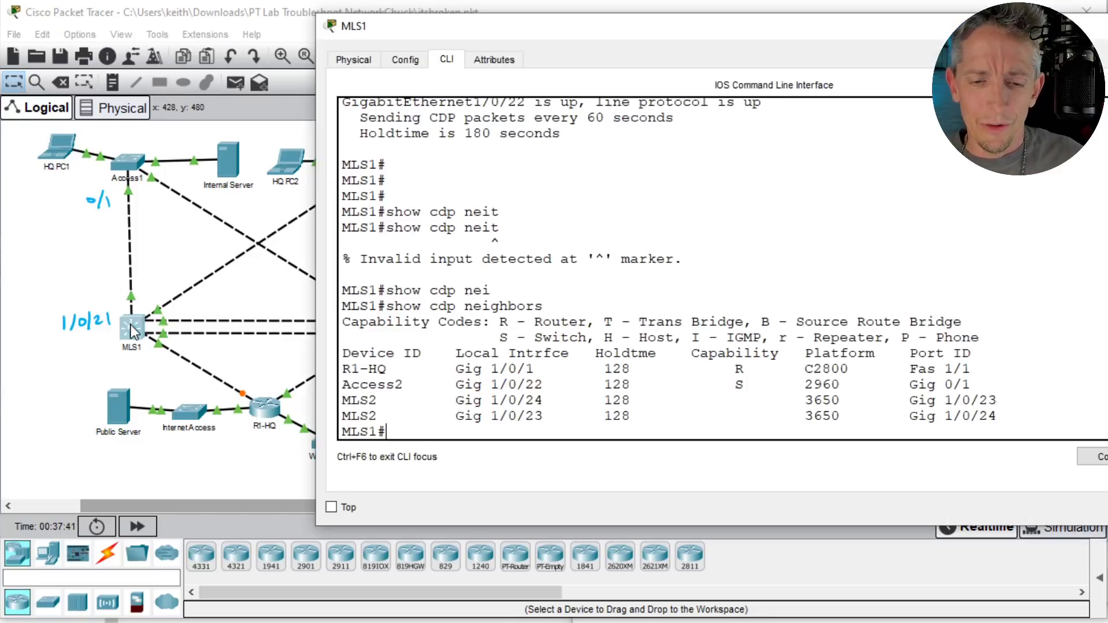
key(Return)
key(Return)
key(Return)
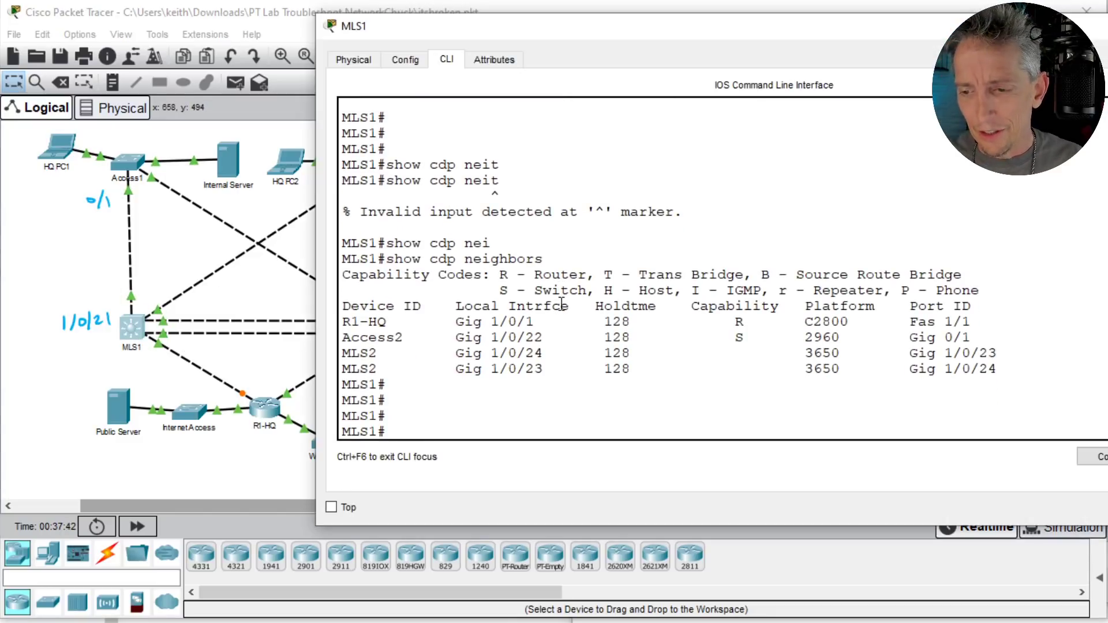
text(show vlan brief)
key(Return)
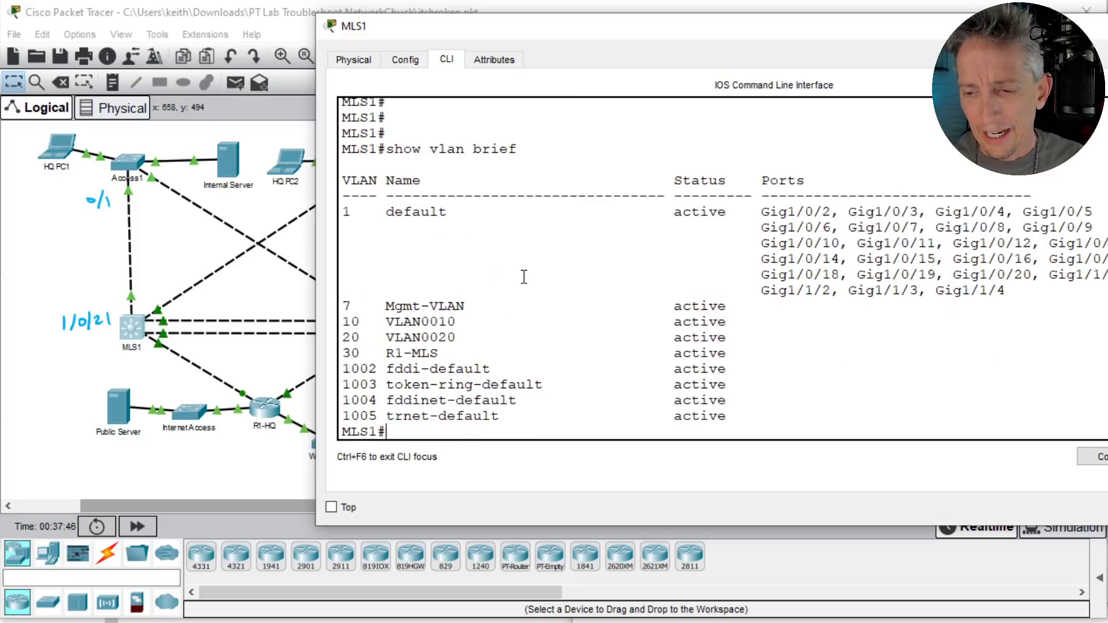
Step: List the show spanning-tree options on MLS1 and run show spanning-tree summary to examine port states per VLAN
key(Return)
key(Return)
text(show span)
key(Tab)
text(r)
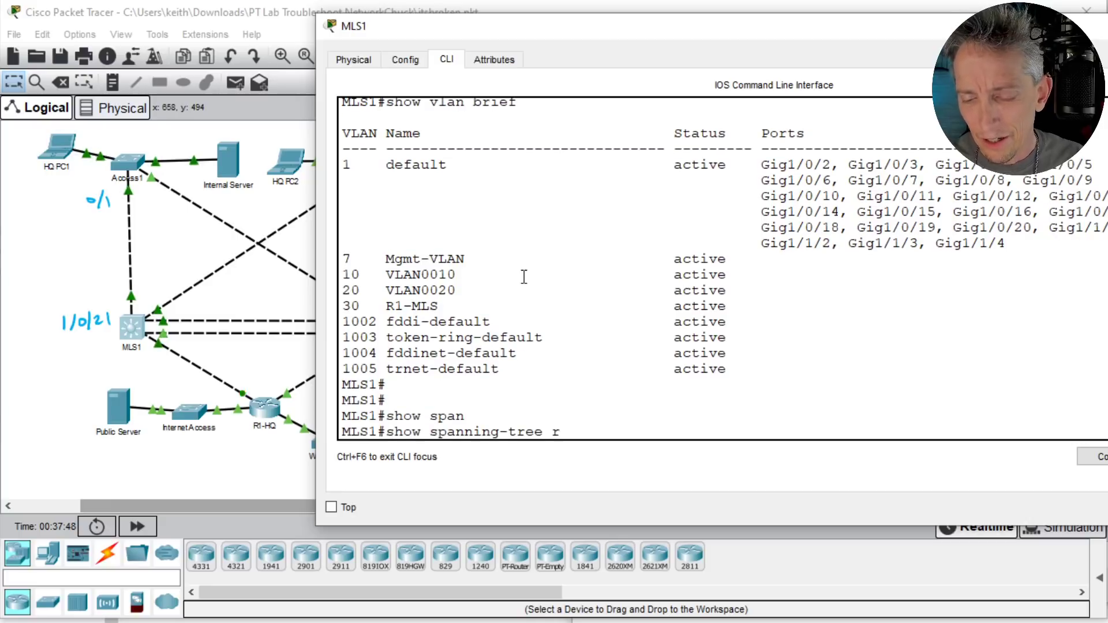
text(oo)
key(Tab)
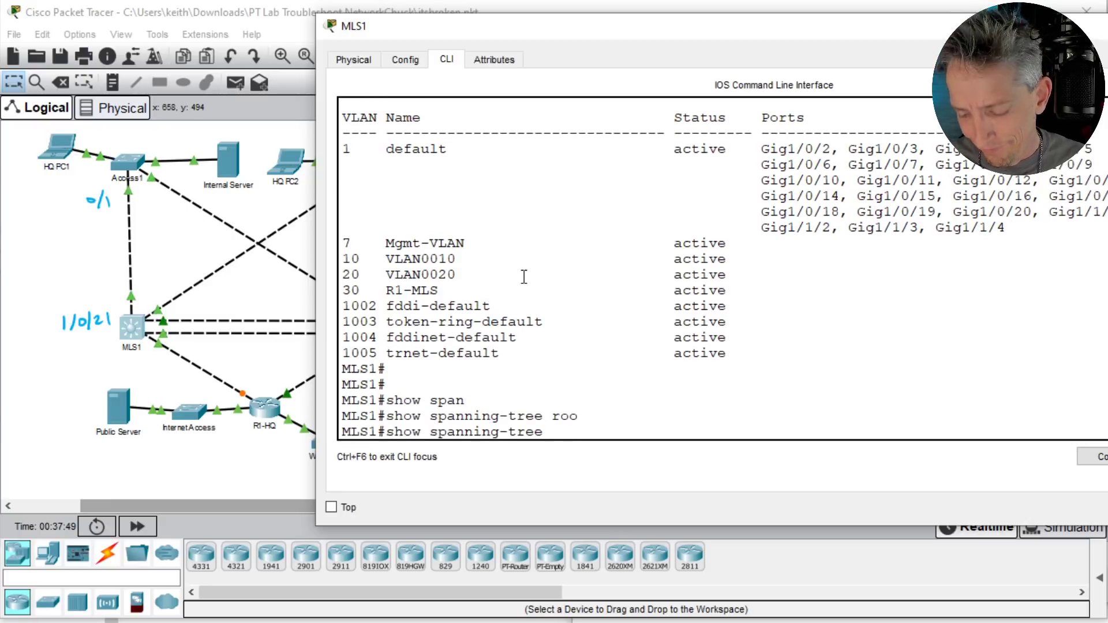
text(?)
text(su)
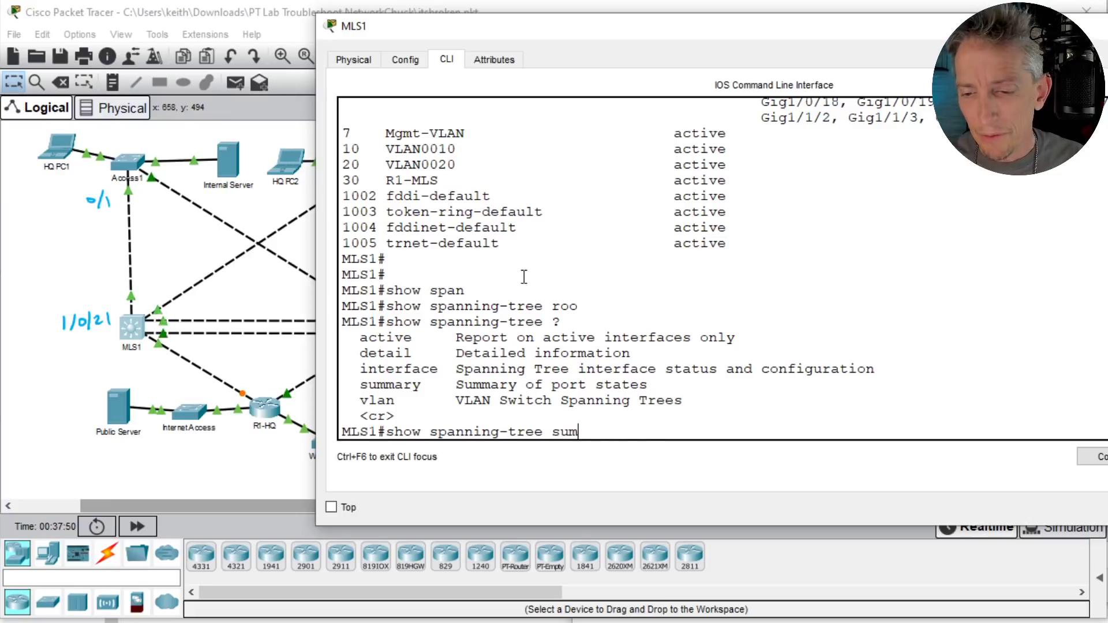
text(m)
key(Tab)
key(Return)
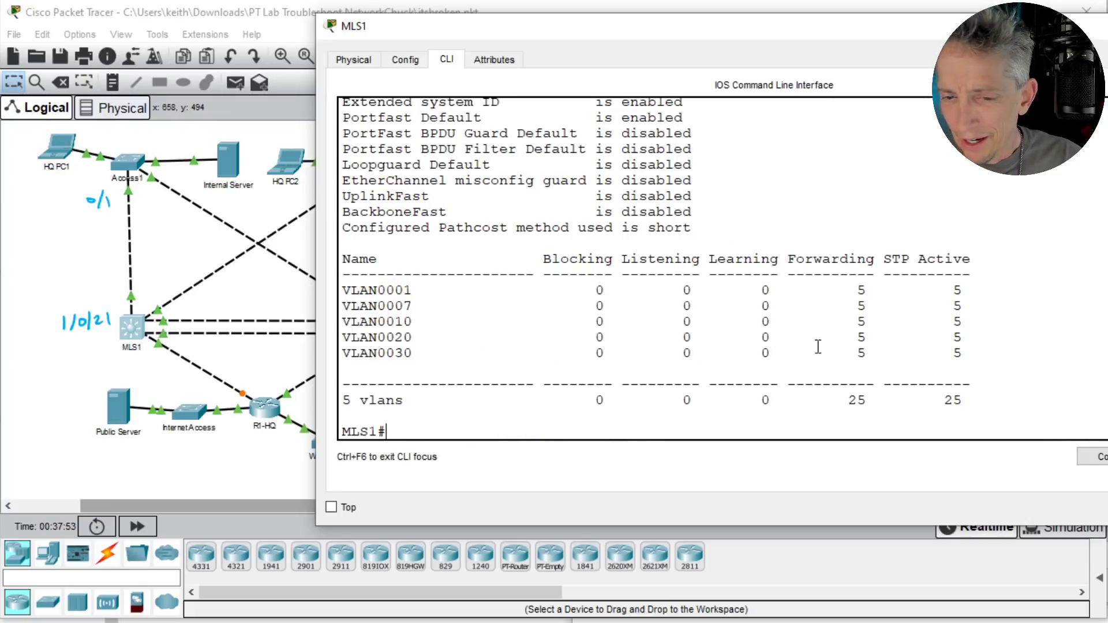
Step: Switch to MLS2's command line and run show spanning-tree summary to examine its blocking and forwarding ports
click(241, 313)
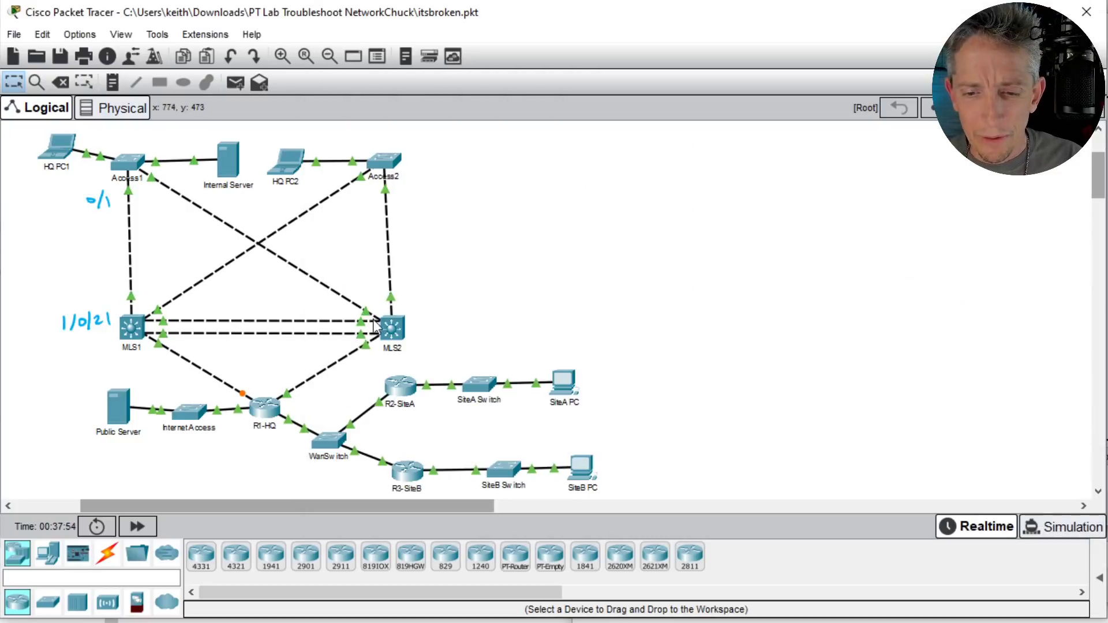
click(392, 326)
text(show span)
key(Tab)
text(sum)
key(Tab)
key(Return)
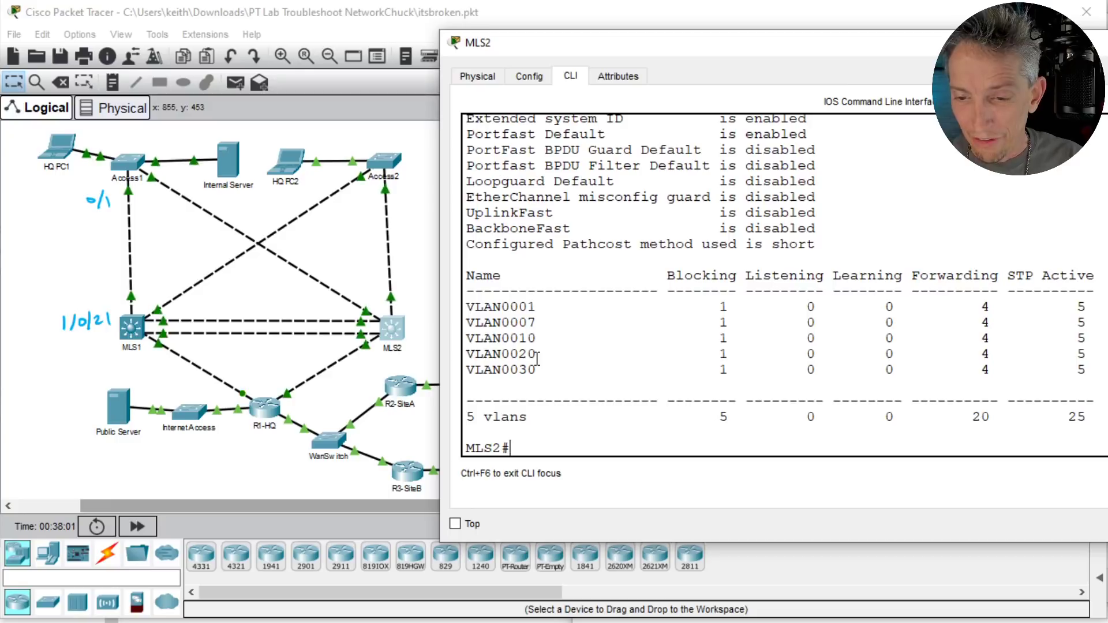
Step: Return to Access1's command line and run show spanning-tree summary to examine its port states per VLAN
click(130, 167)
click(676, 324)
key(Return)
key(Return)
text(show span)
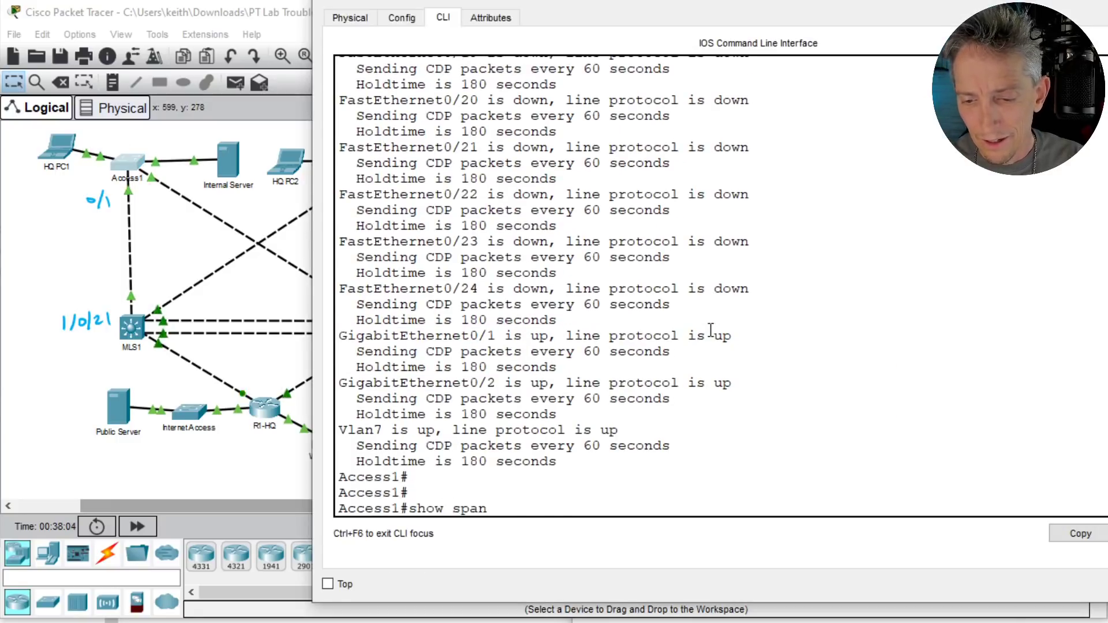
text(n)
key(Tab)
text(summ)
key(Tab)
key(Return)
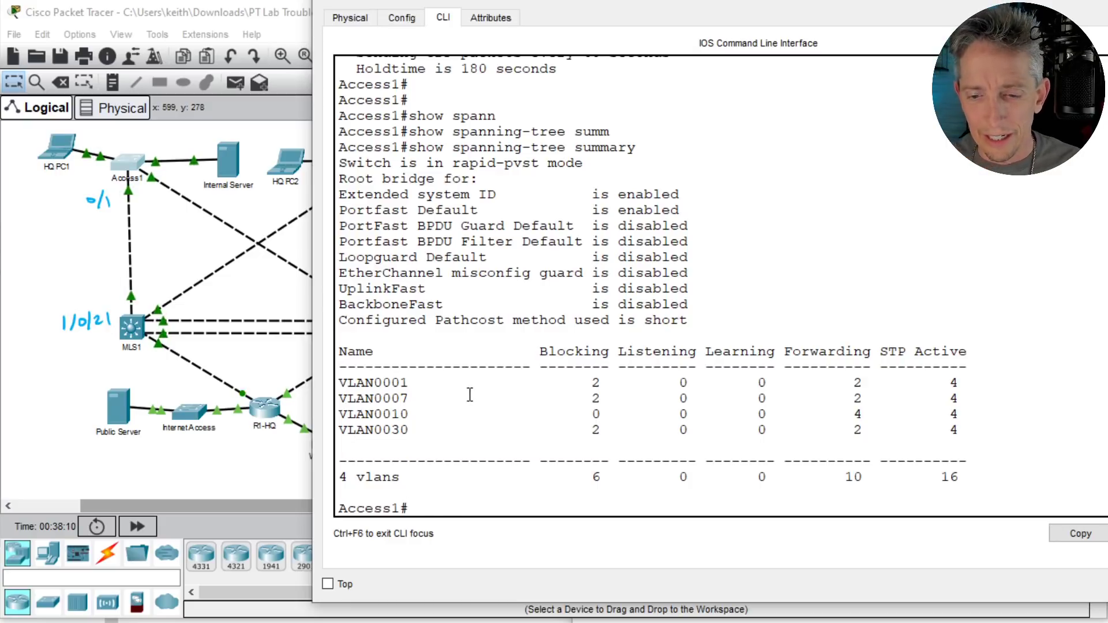
Step: Enter global configuration mode on Access1 and try to create VLAN 20
text(conf t)
key(Return)
text(vlan )
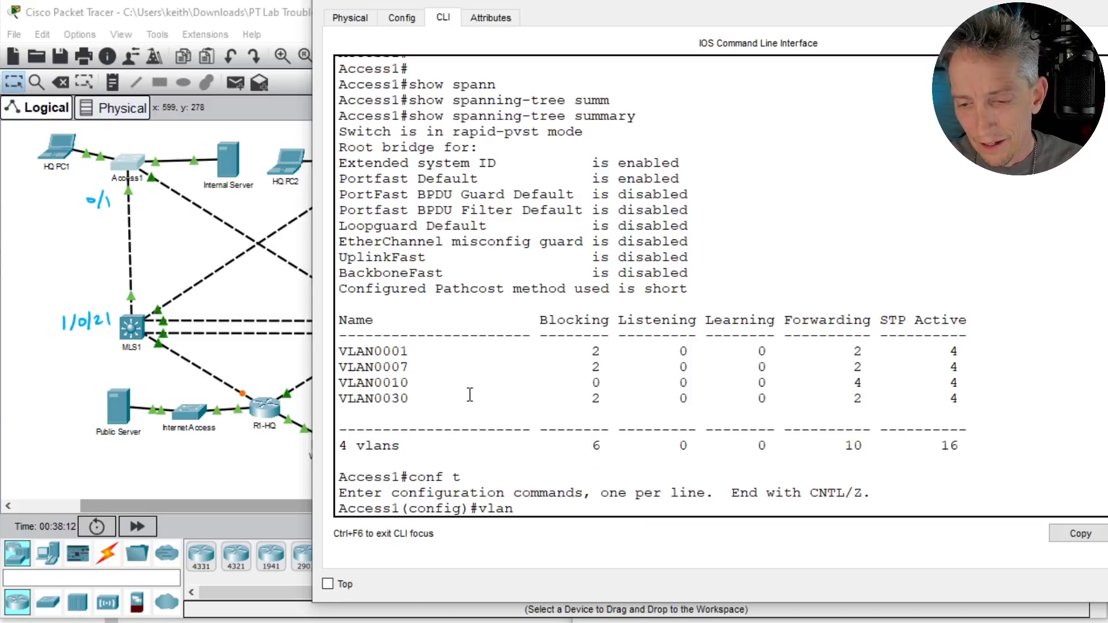
text(20)
key(Return)
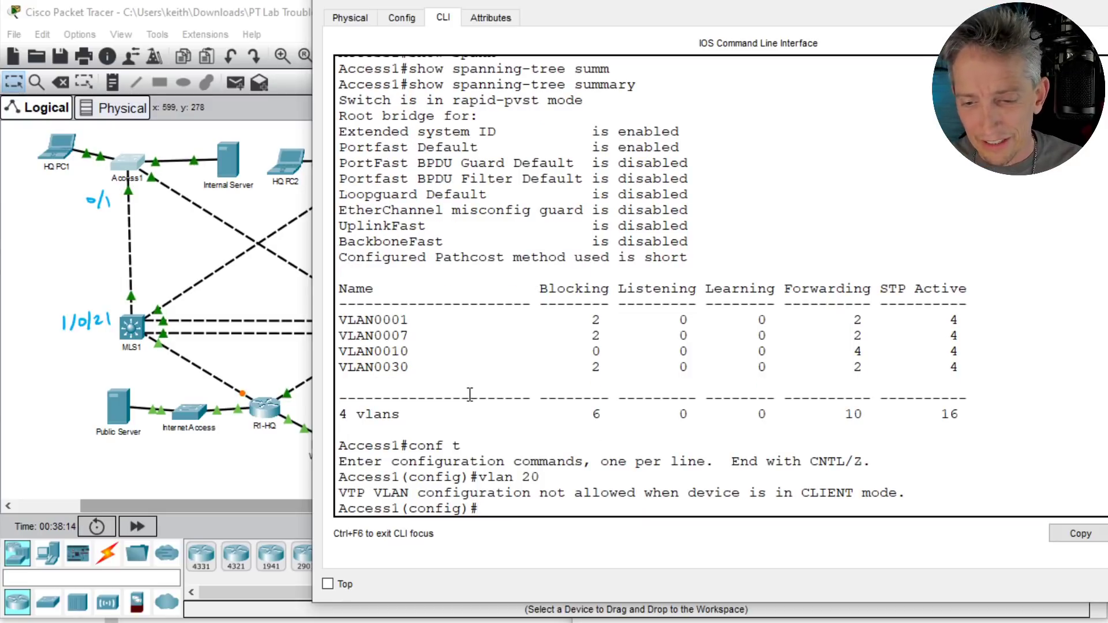
text(conf t)
key(Return)
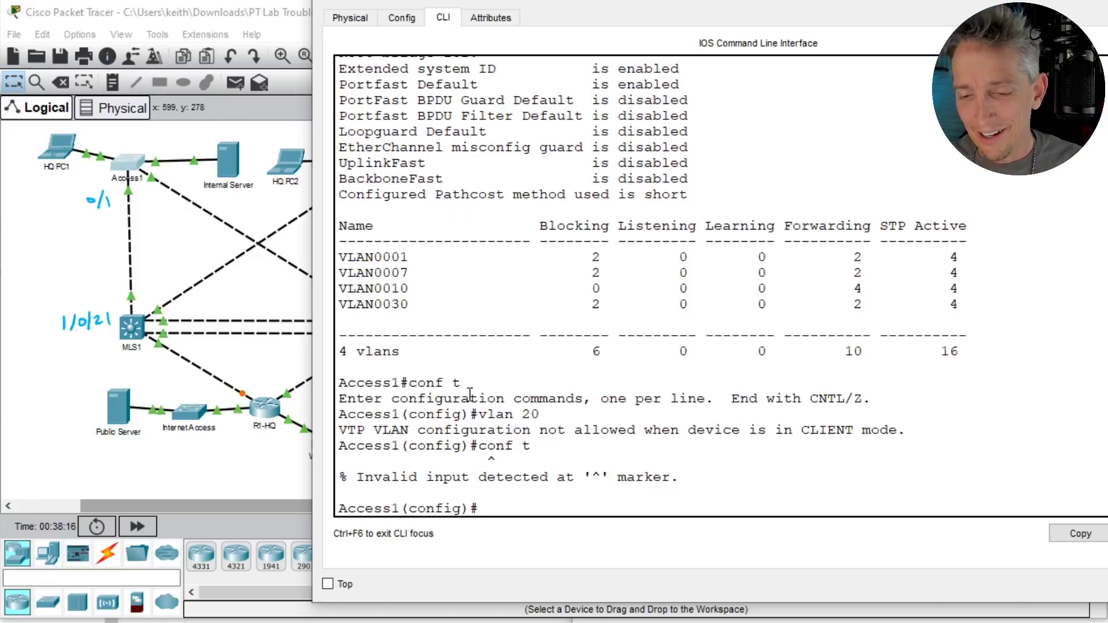
Step: Set Access1 to VTP server mode, create VLAN 20 and exit to the privileged prompt
text(vtp mode server)
key(Return)
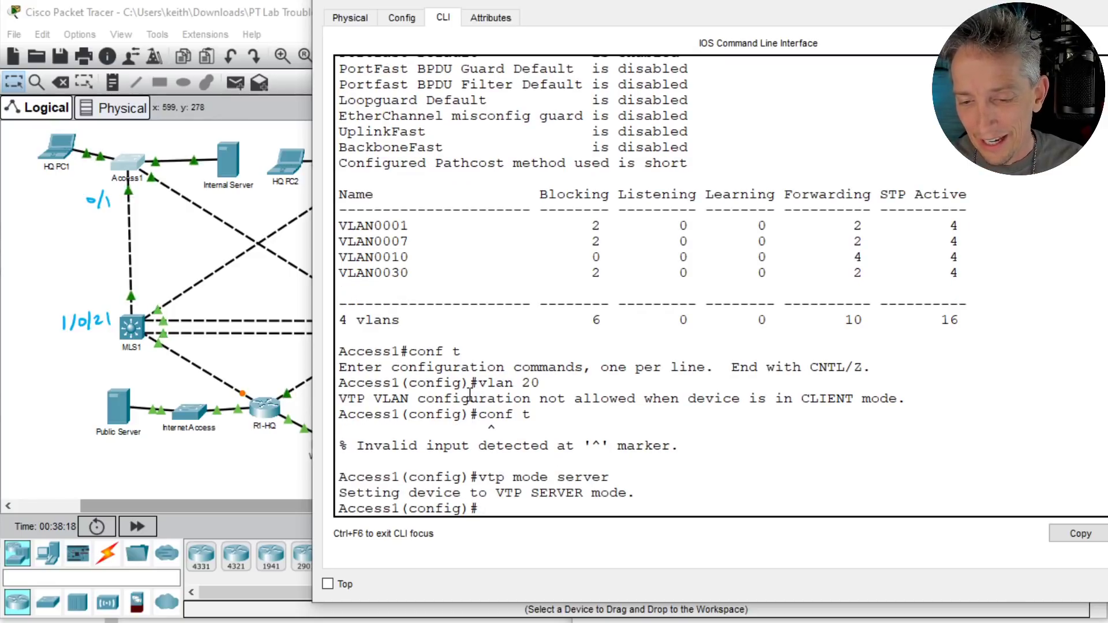
text(vlan 20)
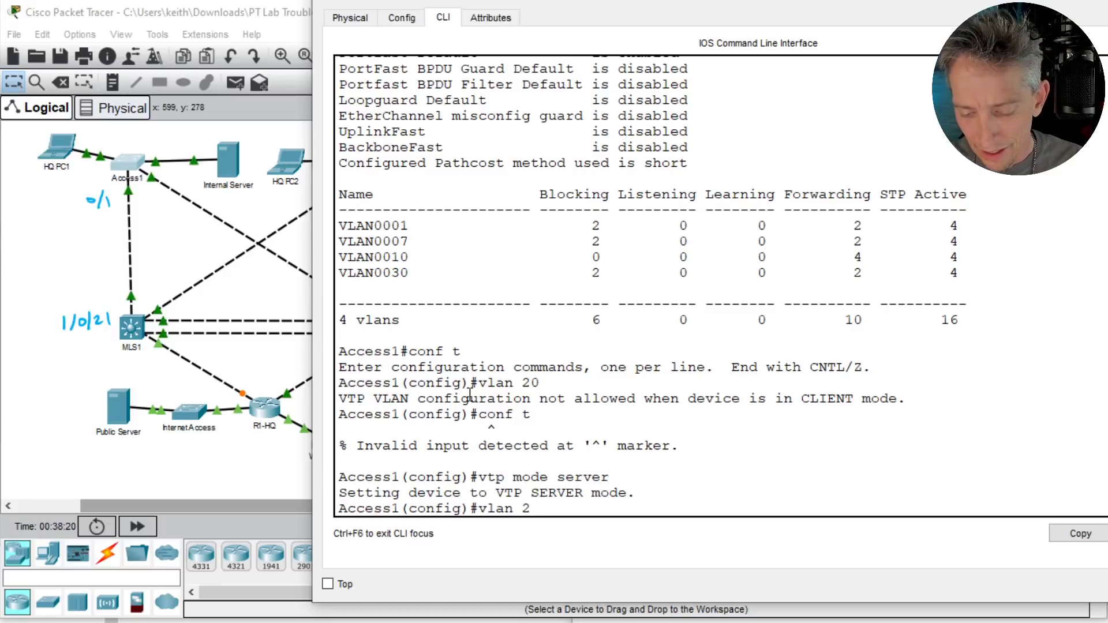
key(Return)
text(end)
key(Return)
key(Return)
key(Return)
key(Return)
key(Return)
key(Return)
key(Return)
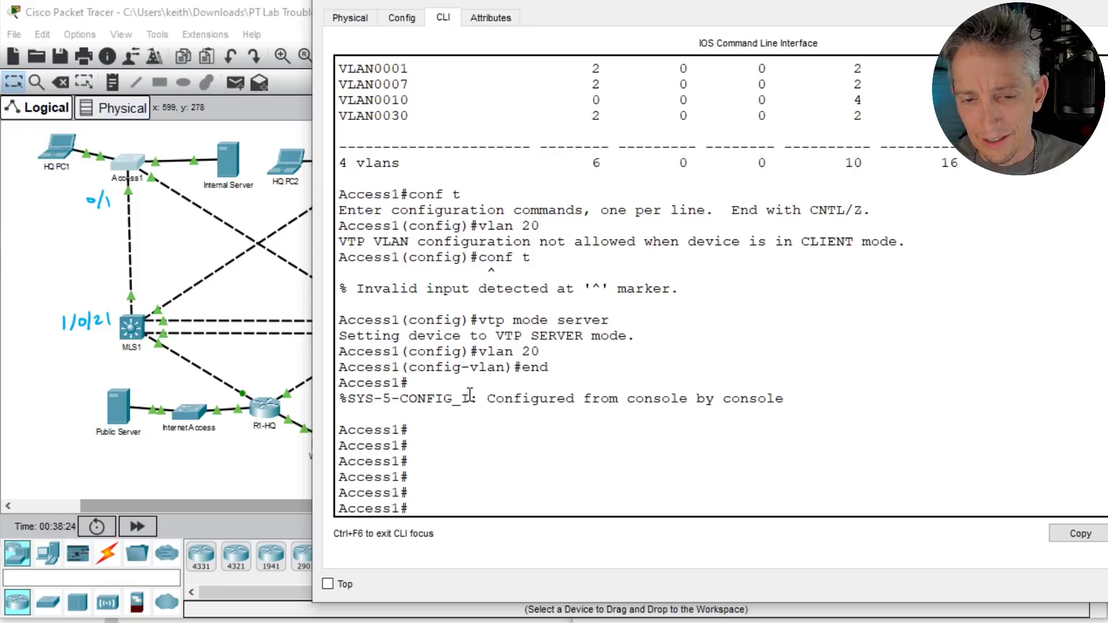
Step: Run show vlan brief and show spanning-tree summary on Access1 to examine its VLAN list and per-VLAN port states
text(show vlan brief)
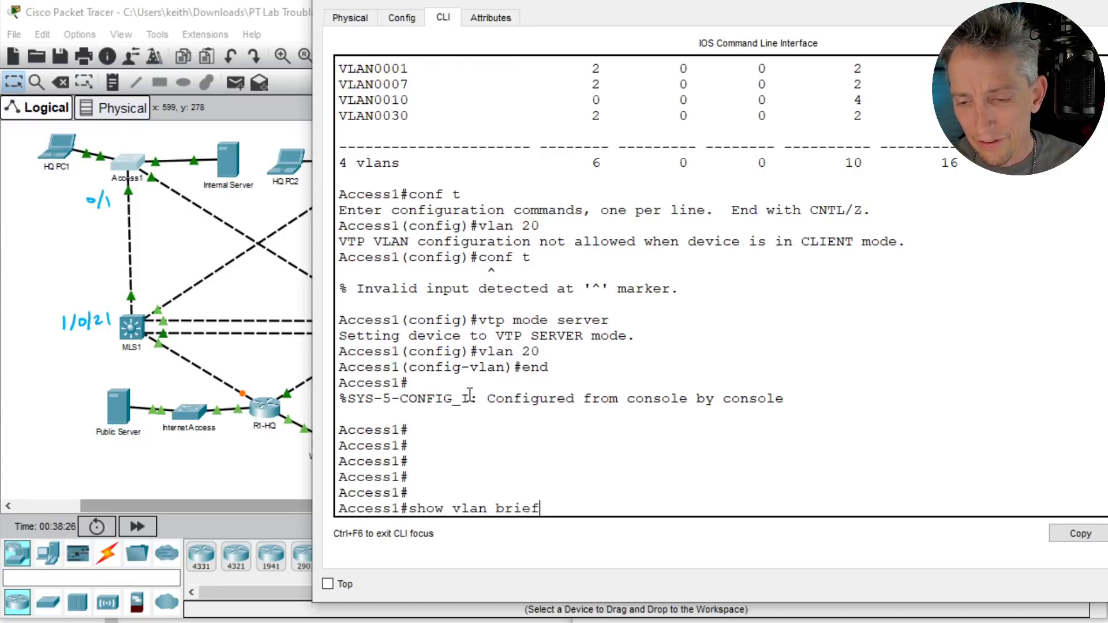
key(Return)
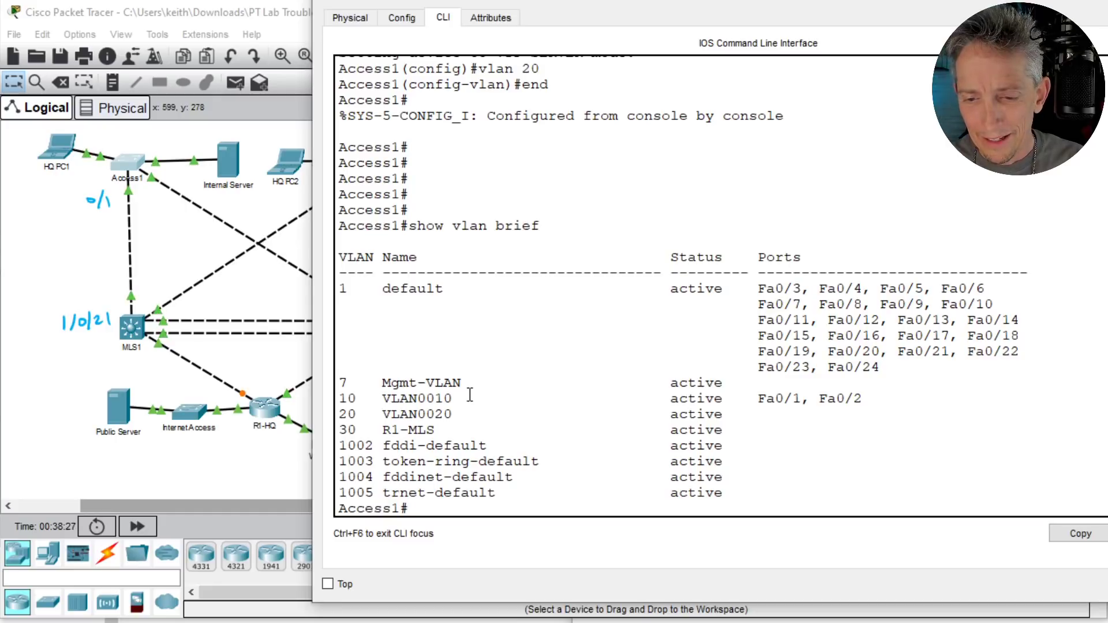
text(show )
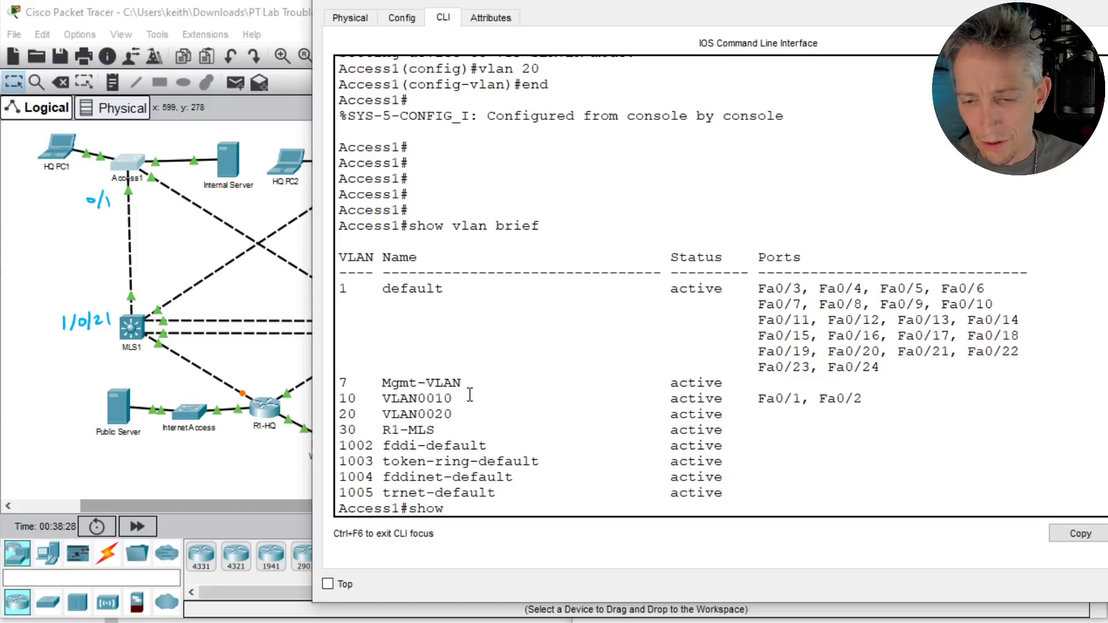
text(span)
key(Tab)
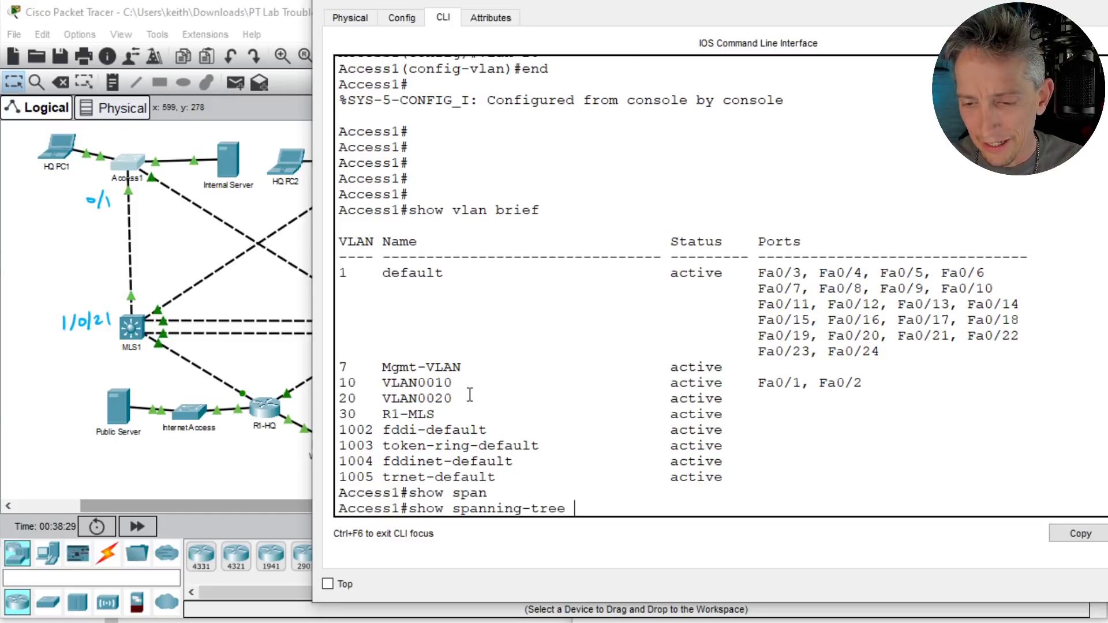
text(sum)
key(Tab)
key(Return)
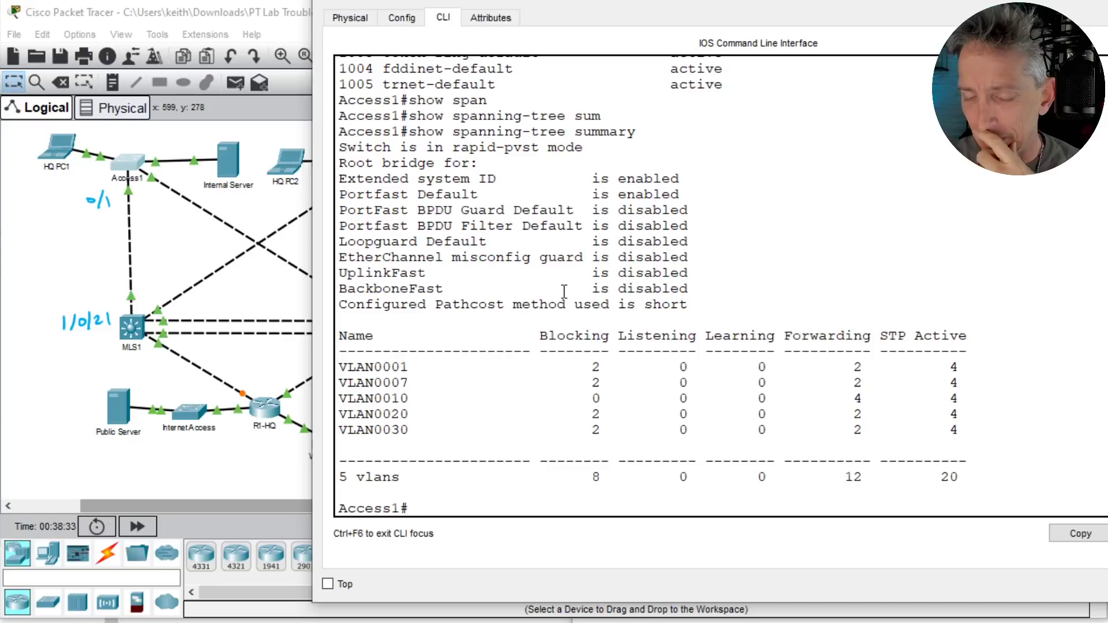
Step: Switch to Access2's command line and run show spanning-tree summary to examine its blocking and forwarding ports
click(208, 239)
click(392, 162)
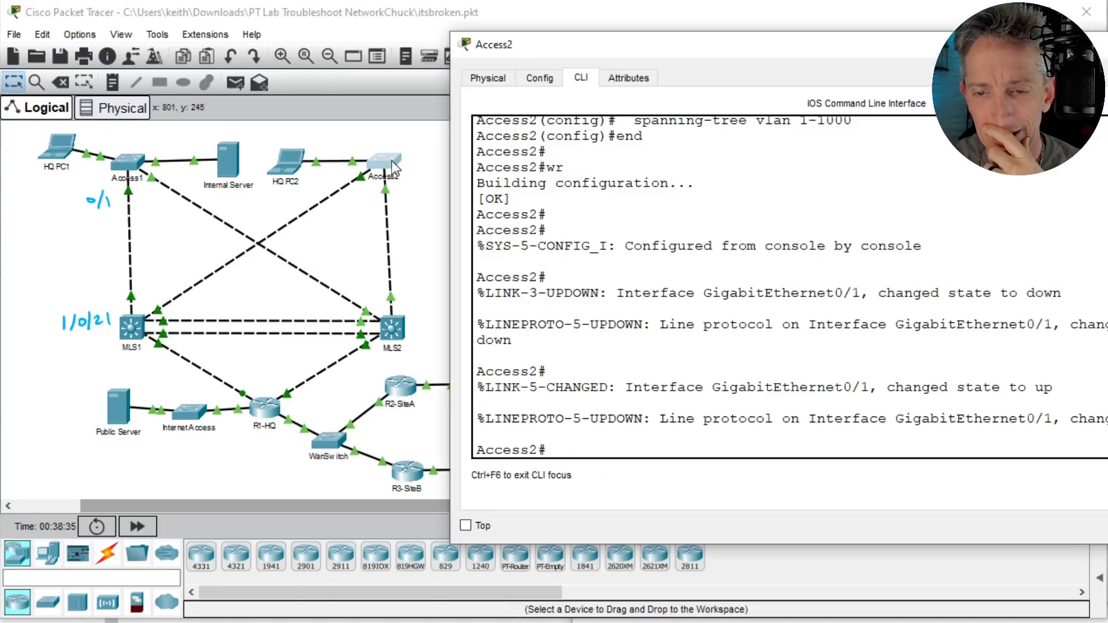
text(show spann)
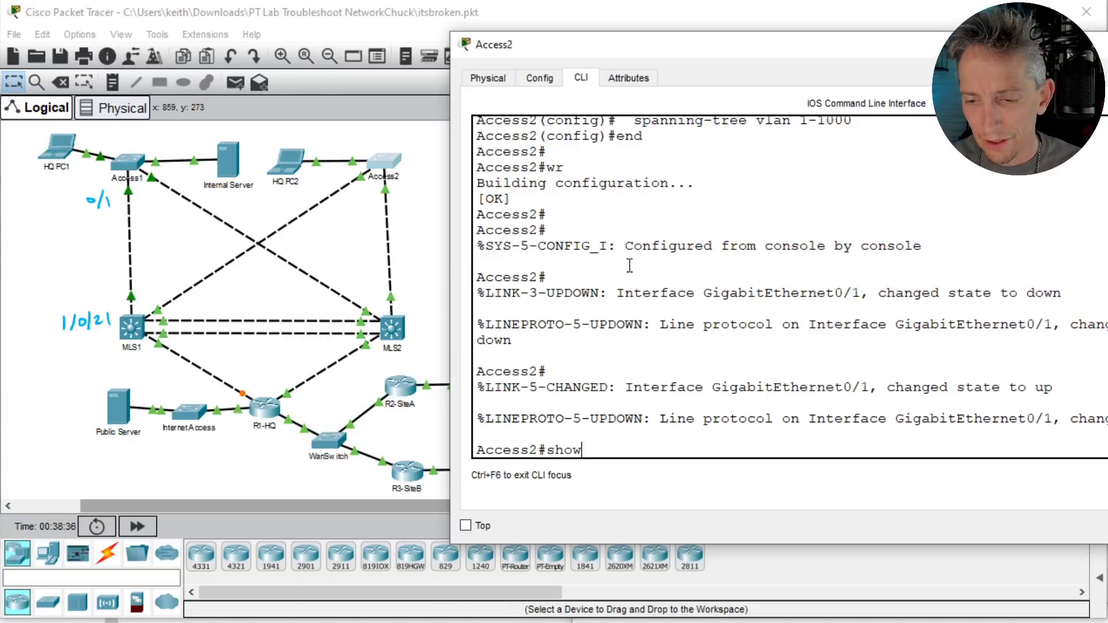
key(Tab)
text(sum)
key(Tab)
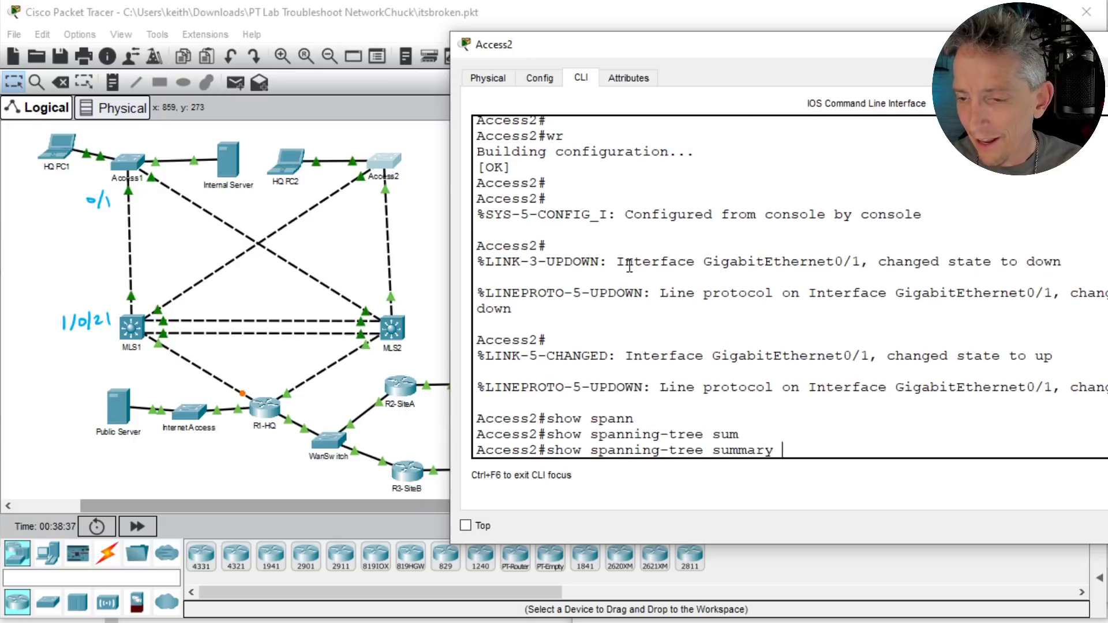
key(Return)
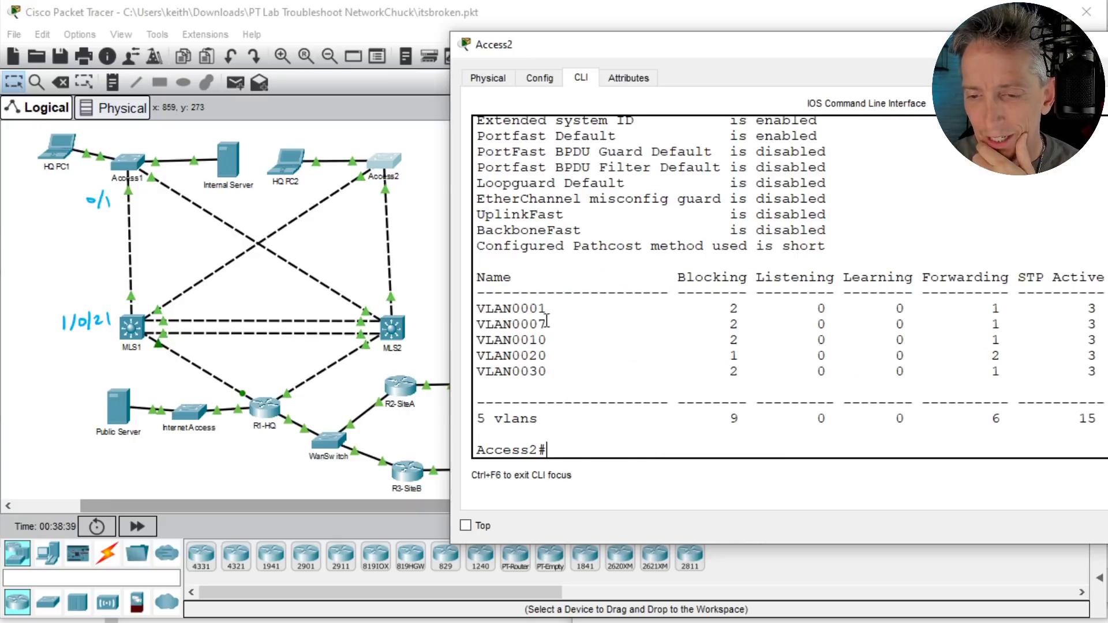
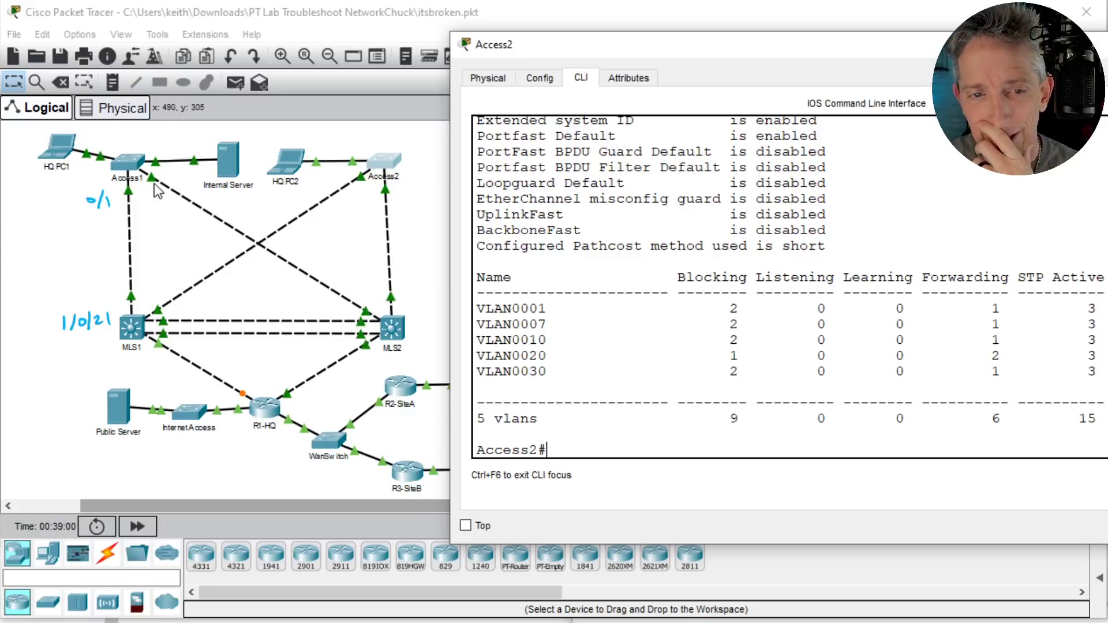
Step: Save the lab as a new .pkt copy, appending a hyphen and the presenter's first name to the itsbroken file name
click(14, 35)
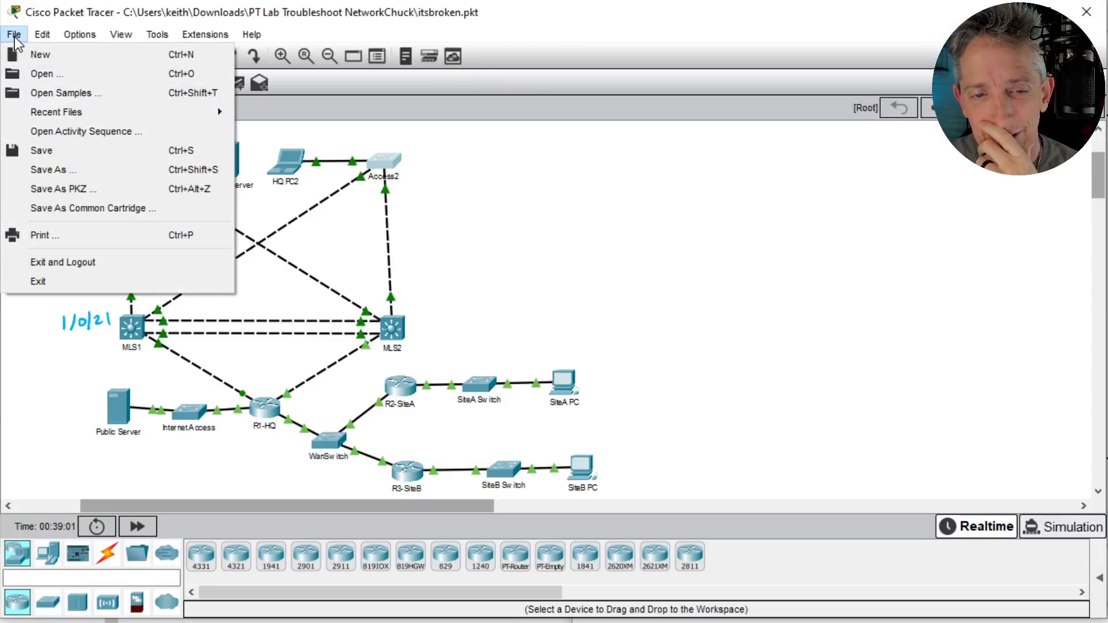
click(62, 170)
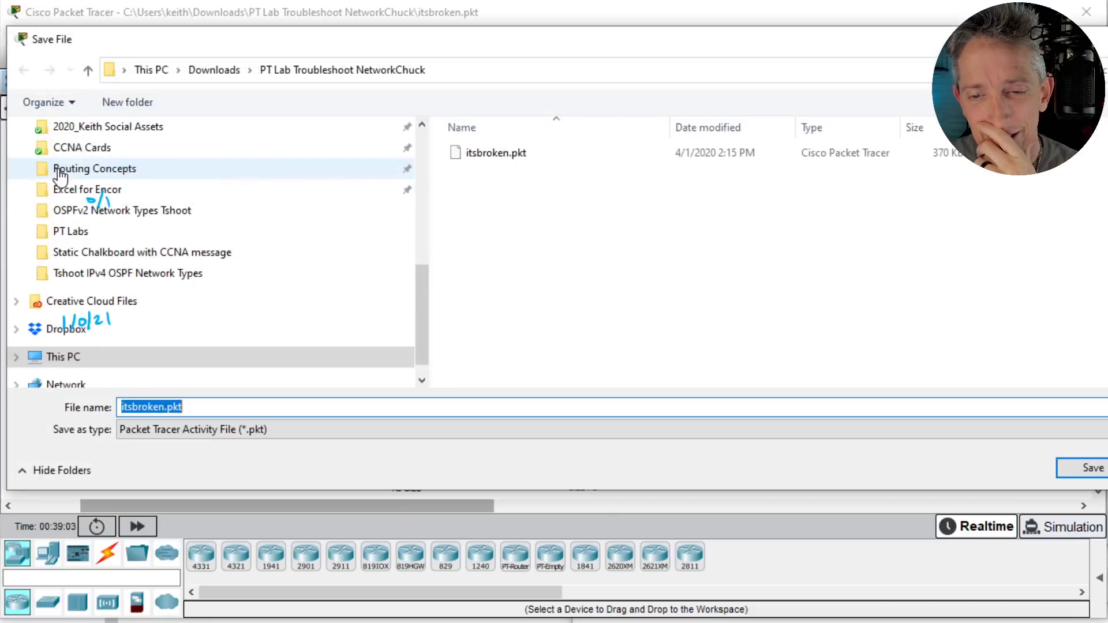
click(165, 408)
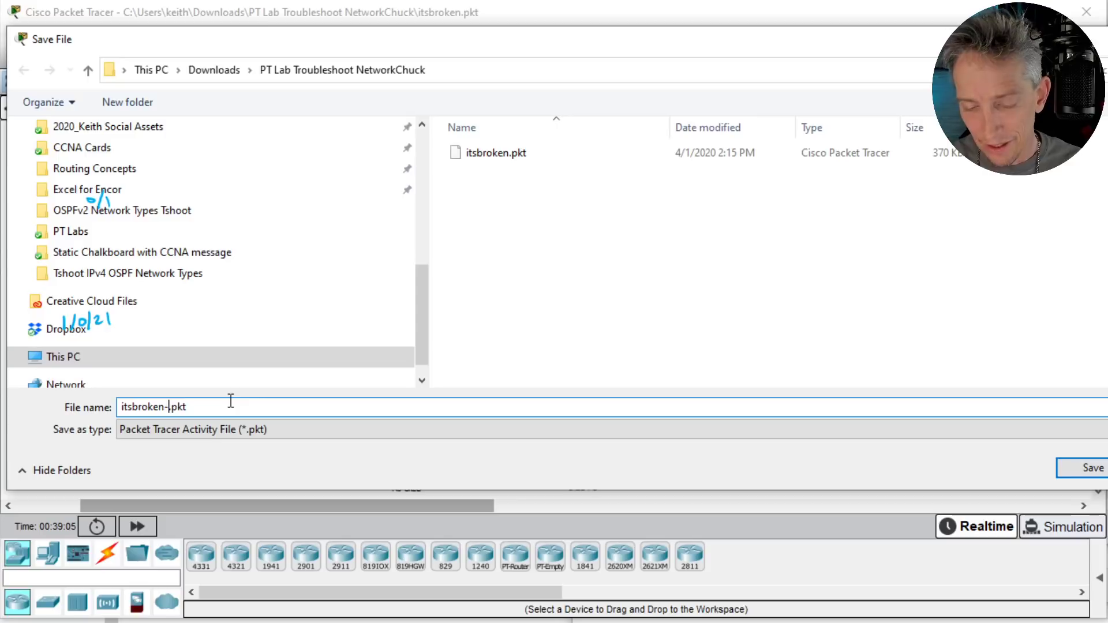
key(Return)
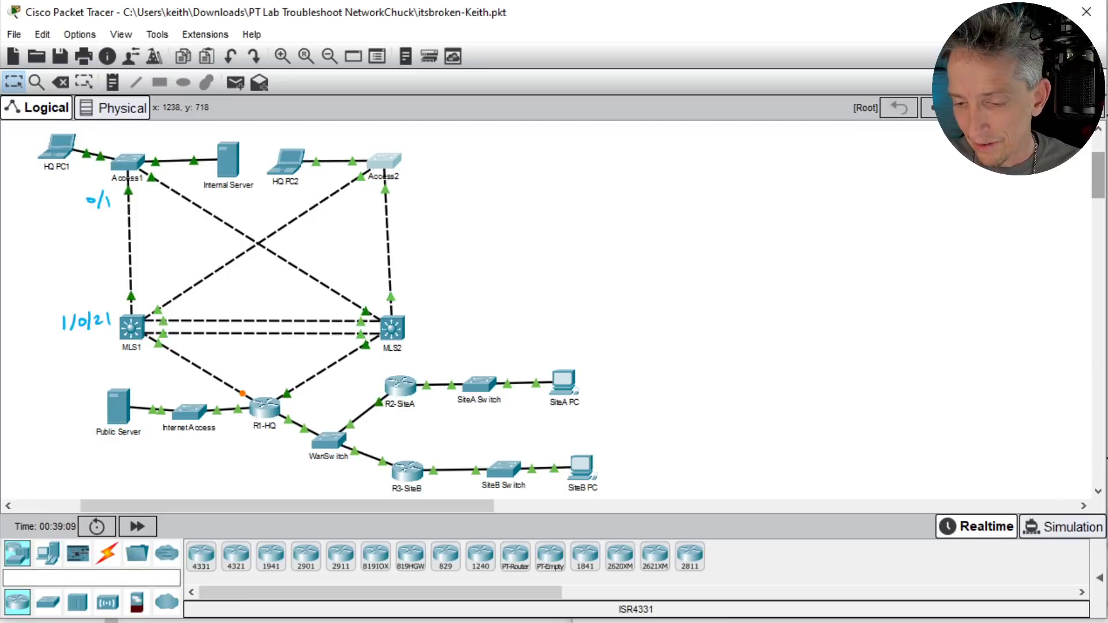
Step: Copy the wr command from the Notepad notes and run it on Access1 to save its configuration
key(alt+Tab)
click(710, 396)
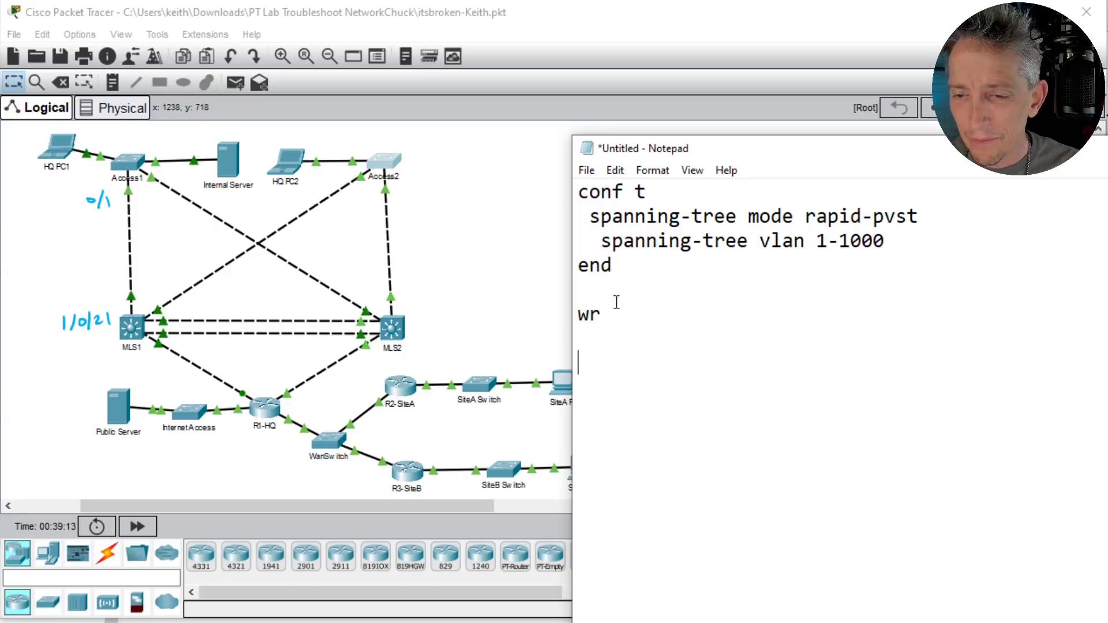
double_click(594, 314)
key(super+c)
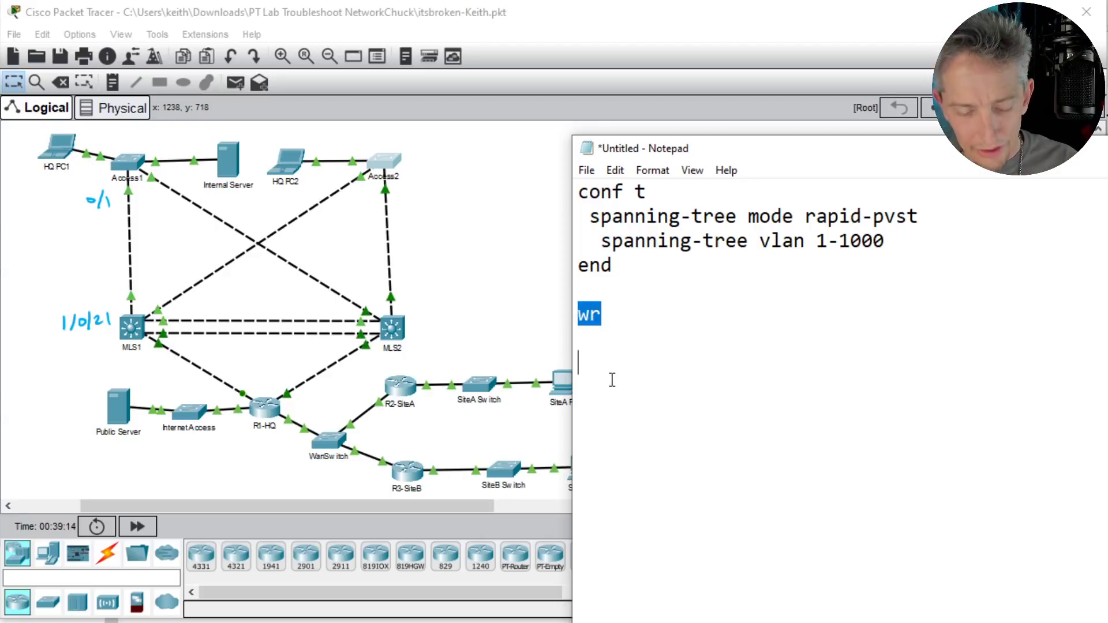
click(128, 162)
right_click(550, 296)
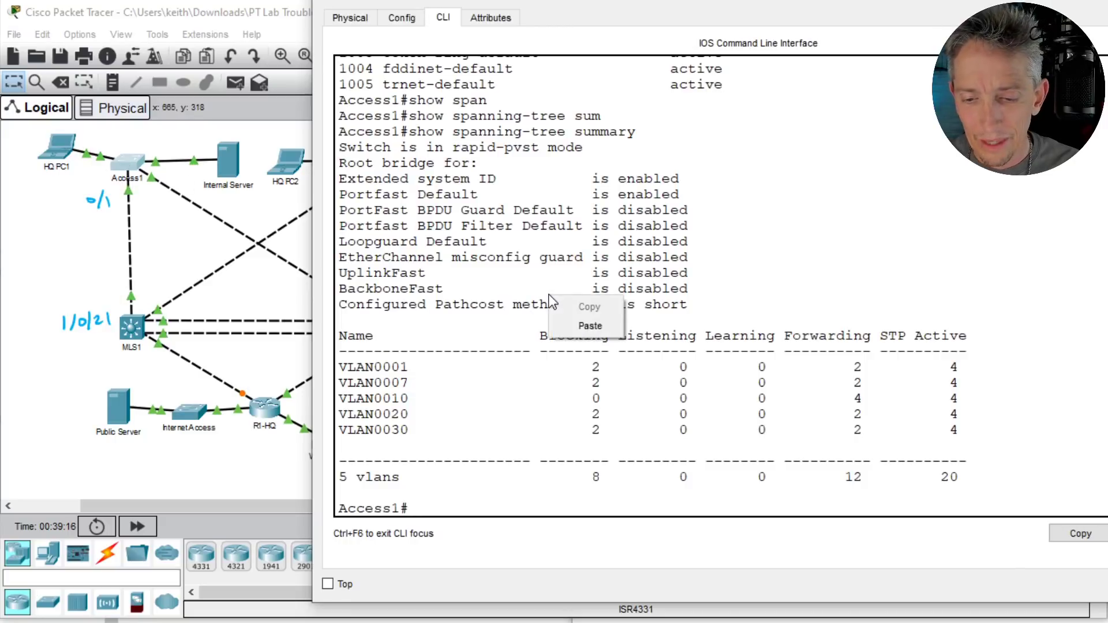
click(590, 325)
key(Return)
Step: Save MLS1's running configuration with the wr command
click(131, 332)
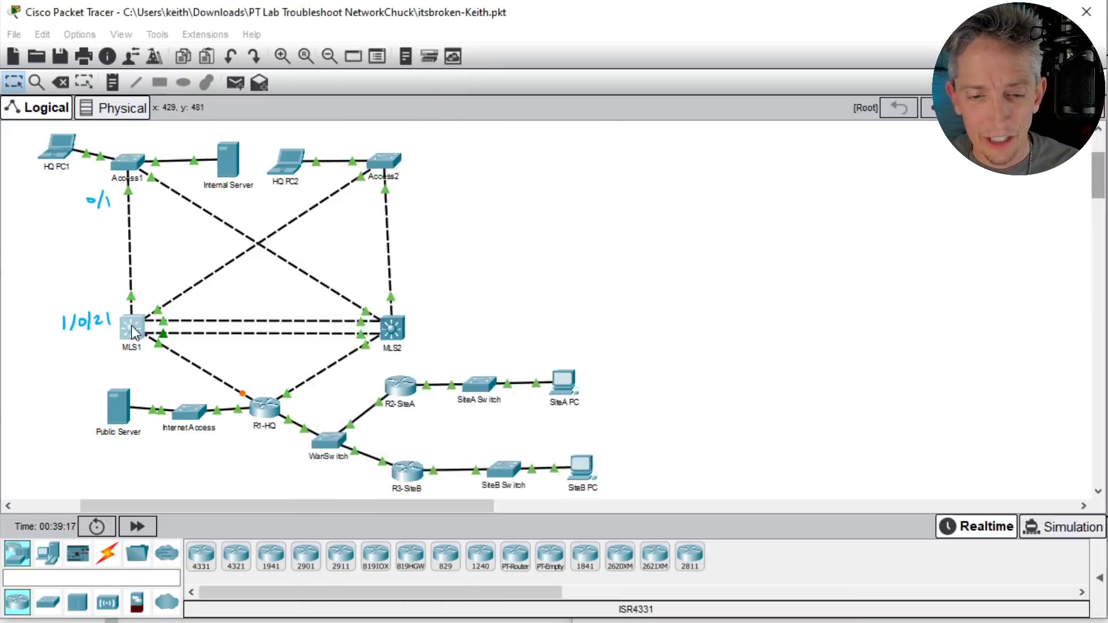
text(wr)
key(Return)
key(Return)
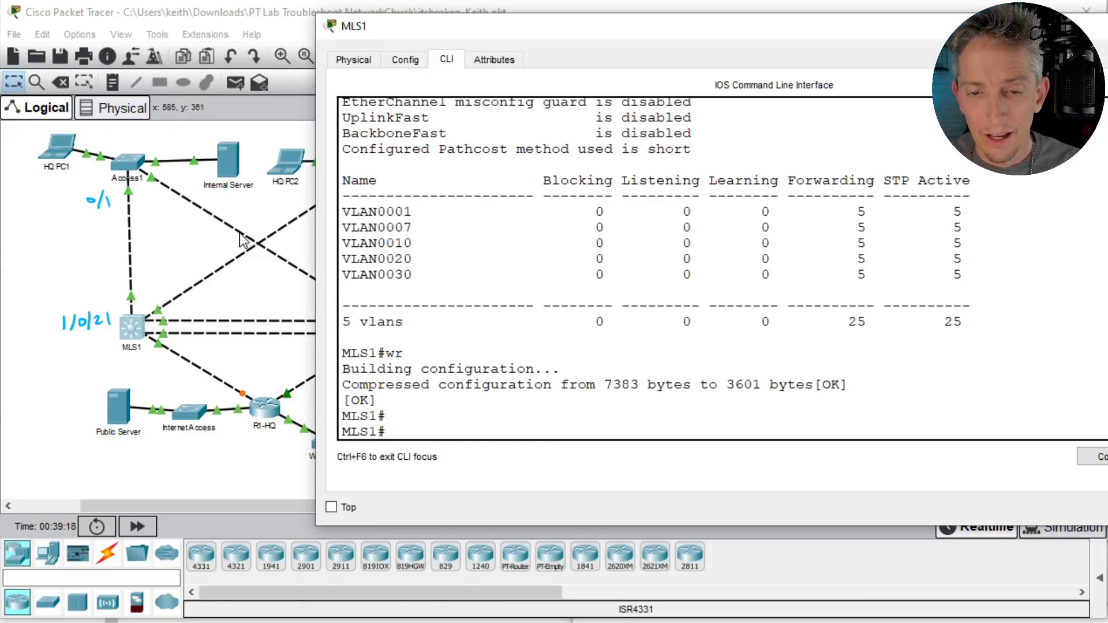
Step: Save Access2's running configuration with the wr command
click(249, 259)
click(385, 161)
text(wr)
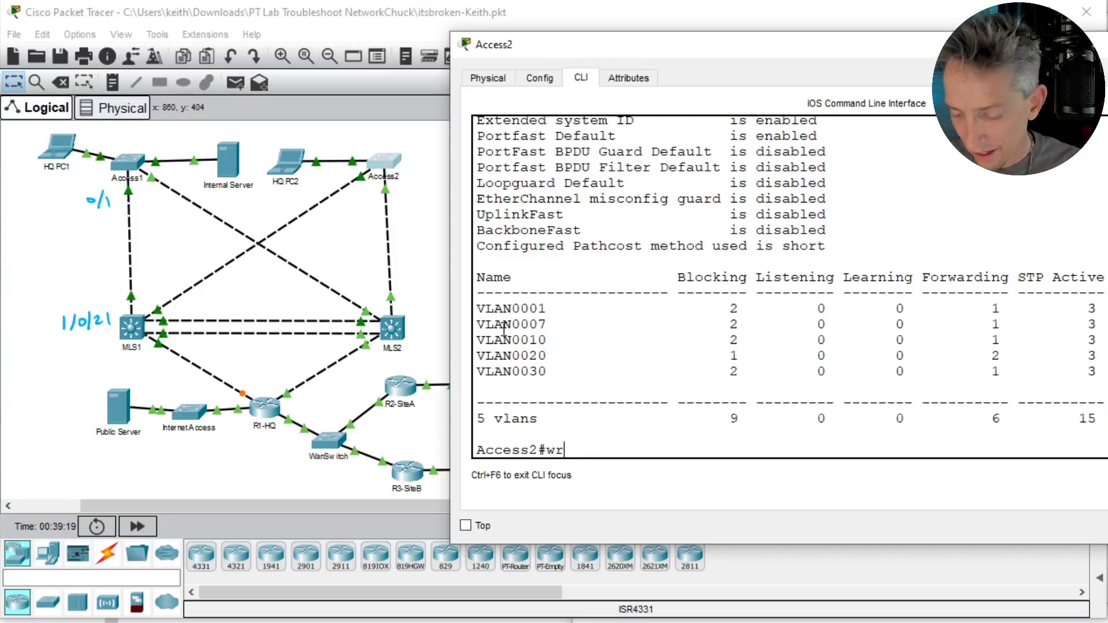
key(Return)
key(Return)
Step: Save MLS2's running configuration with wr and return to the full topology
click(364, 383)
click(401, 331)
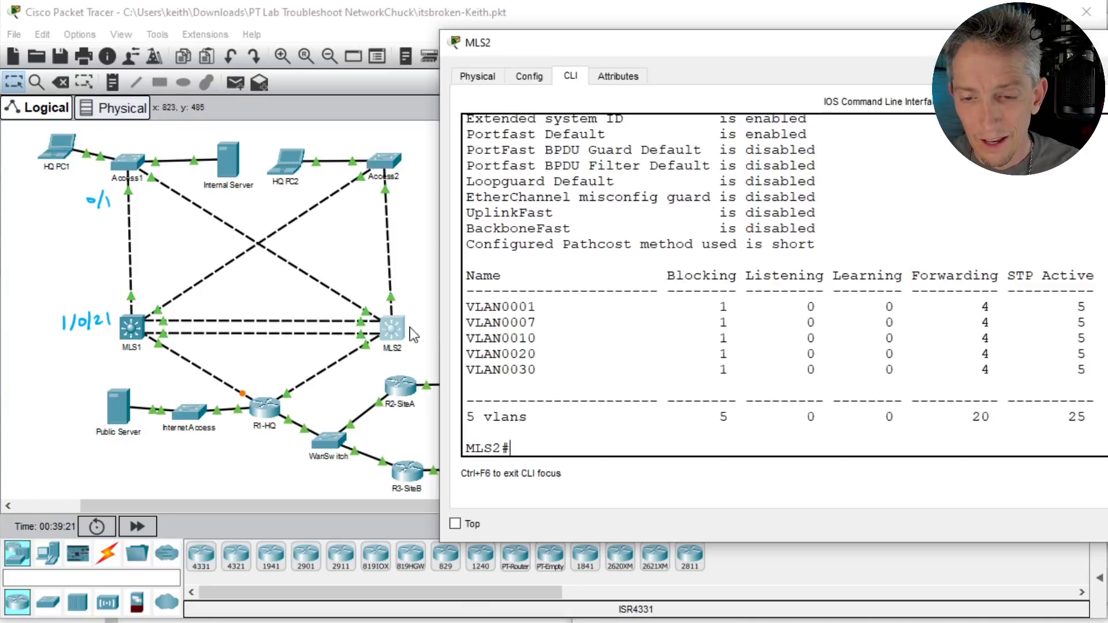
text(wr)
key(Return)
key(Return)
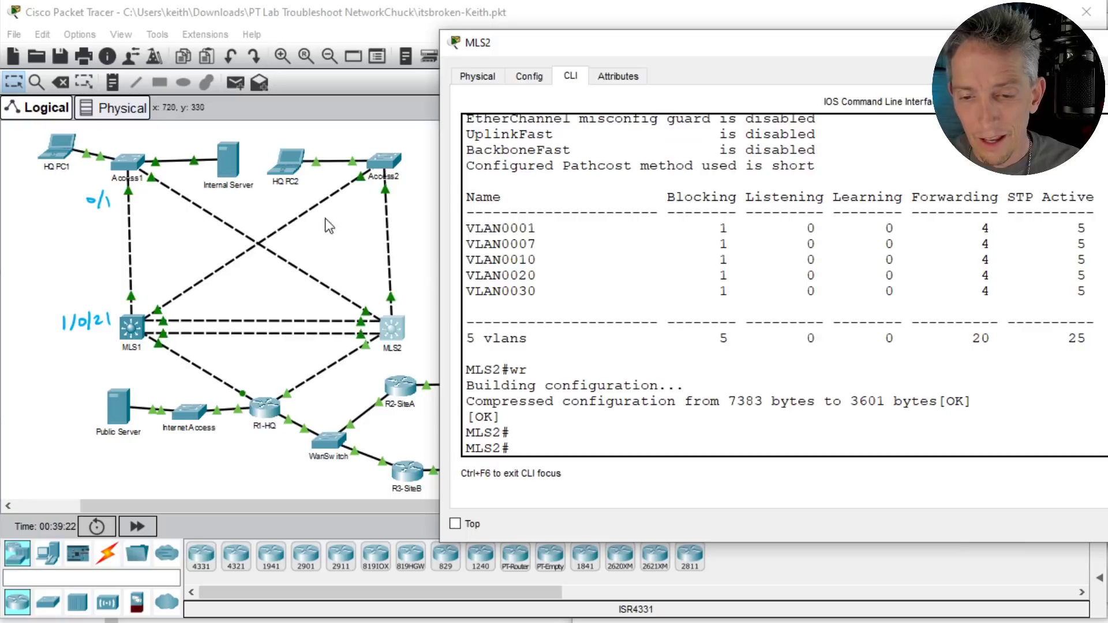
click(341, 228)
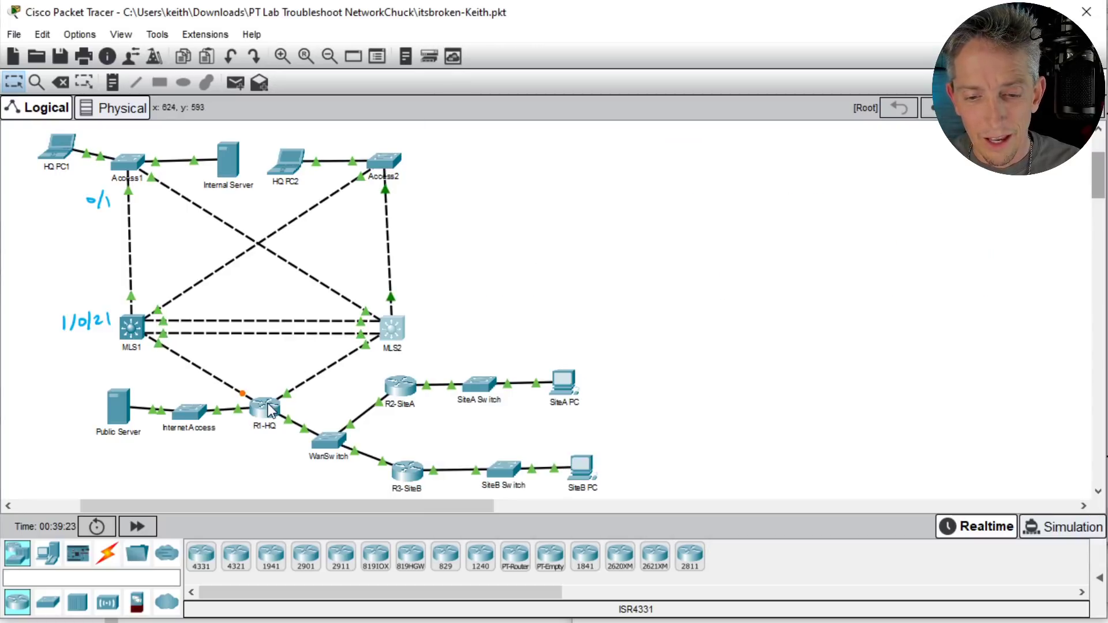
Step: Open router R1-HQ, widen its window and move it clear of the HQ topology, and bring up its command line
mouse_move(267, 408)
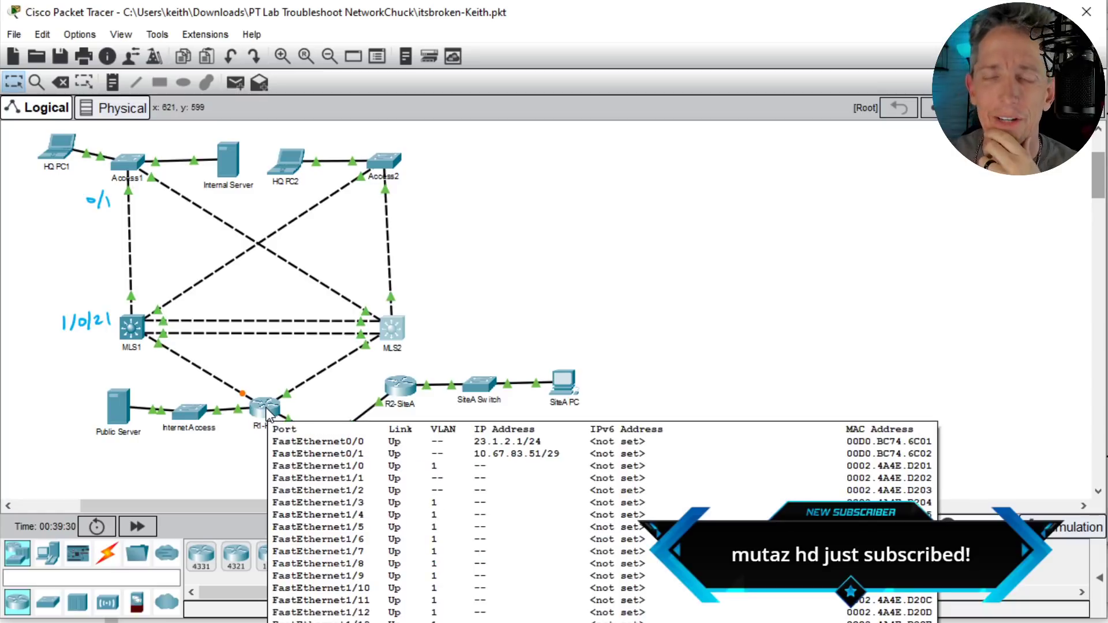
click(265, 409)
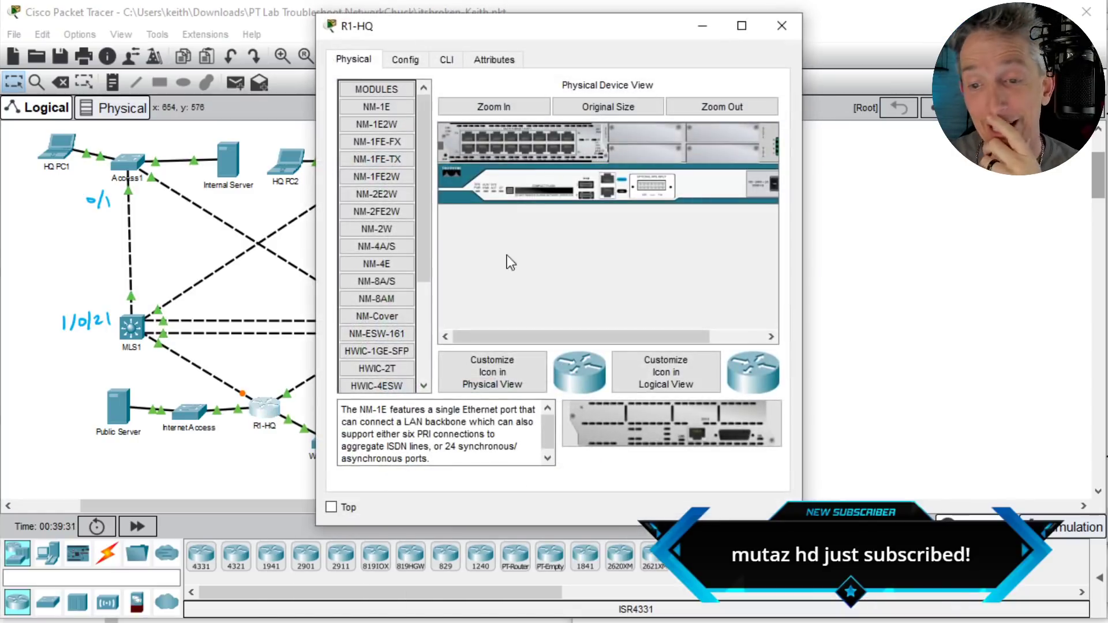
drag(804, 120, 1106, 121)
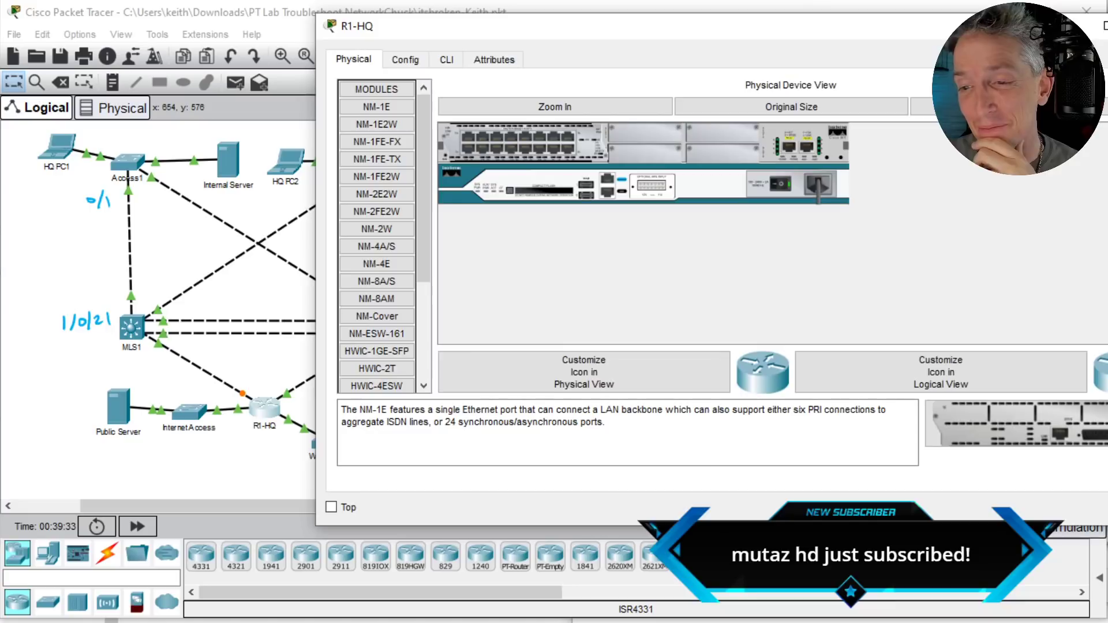
drag(431, 24, 567, 60)
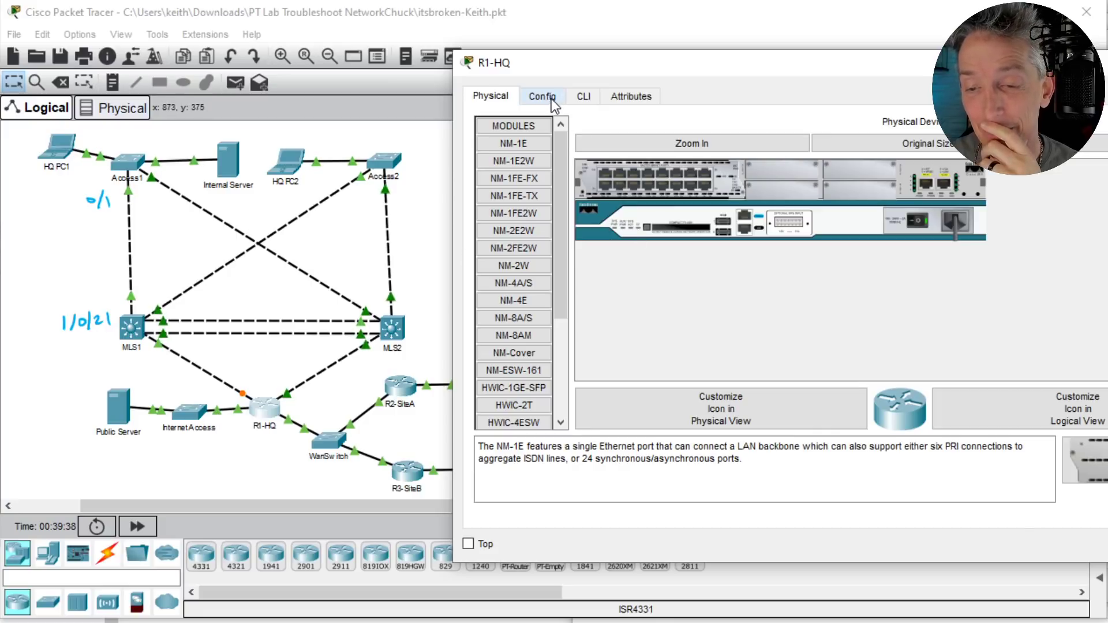
click(584, 97)
key(Return)
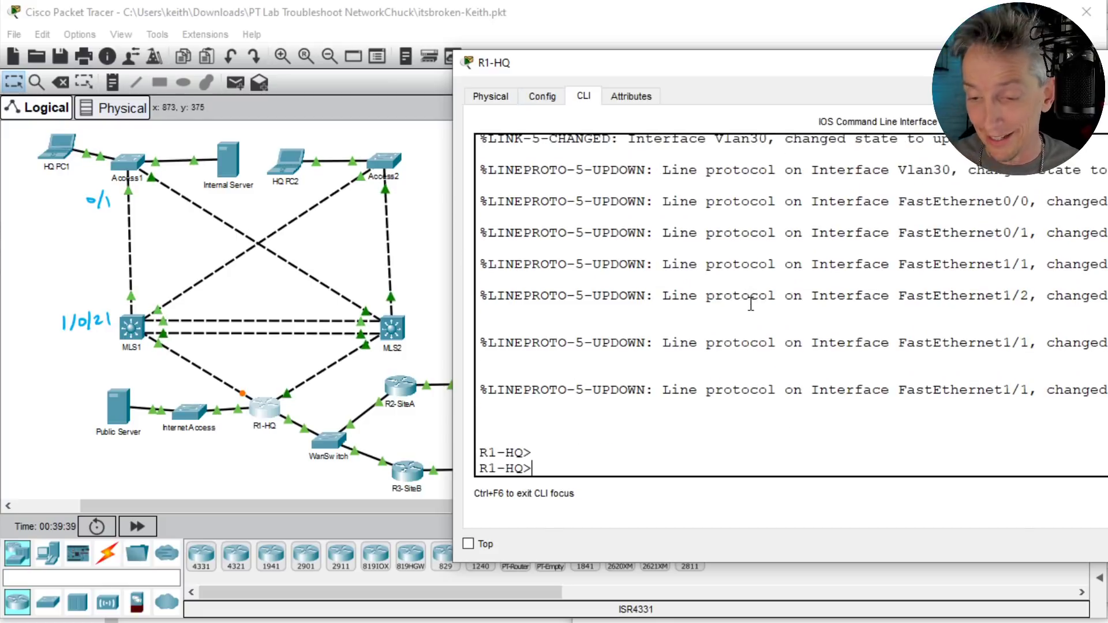
key(Return)
key(Return)
Step: Enter privileged EXEC mode on R1-HQ with the en command
text(end)
key(Return)
key(Return)
key(Return)
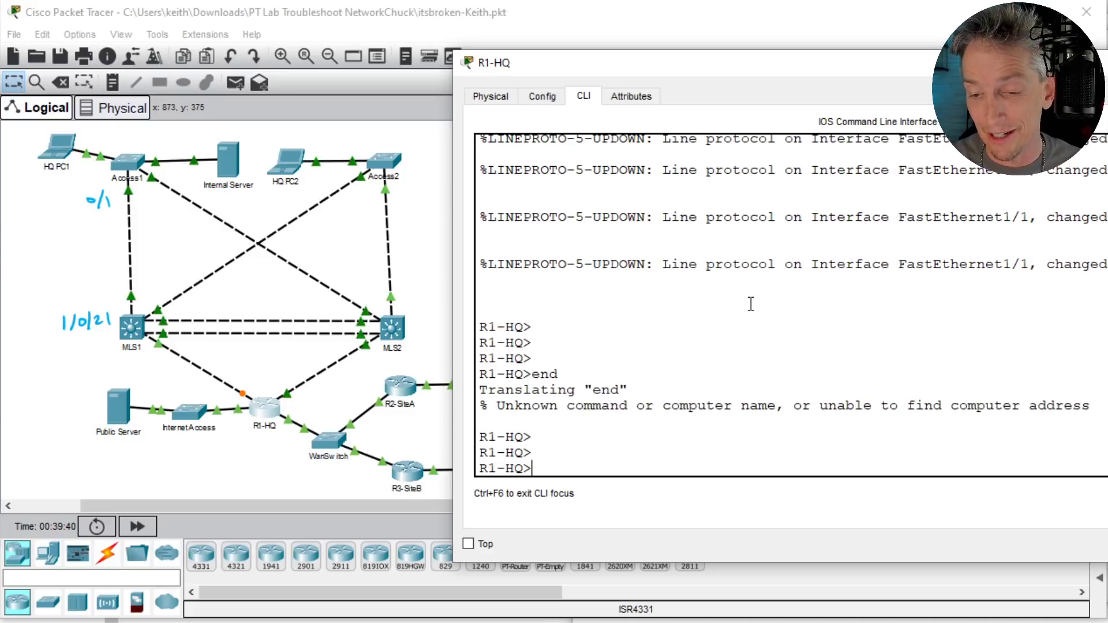
text(en)
key(Return)
key(Return)
Step: Run show spanning-tree summary and show vlan brief on R1-HQ to examine its port states and VLANs
text(show span)
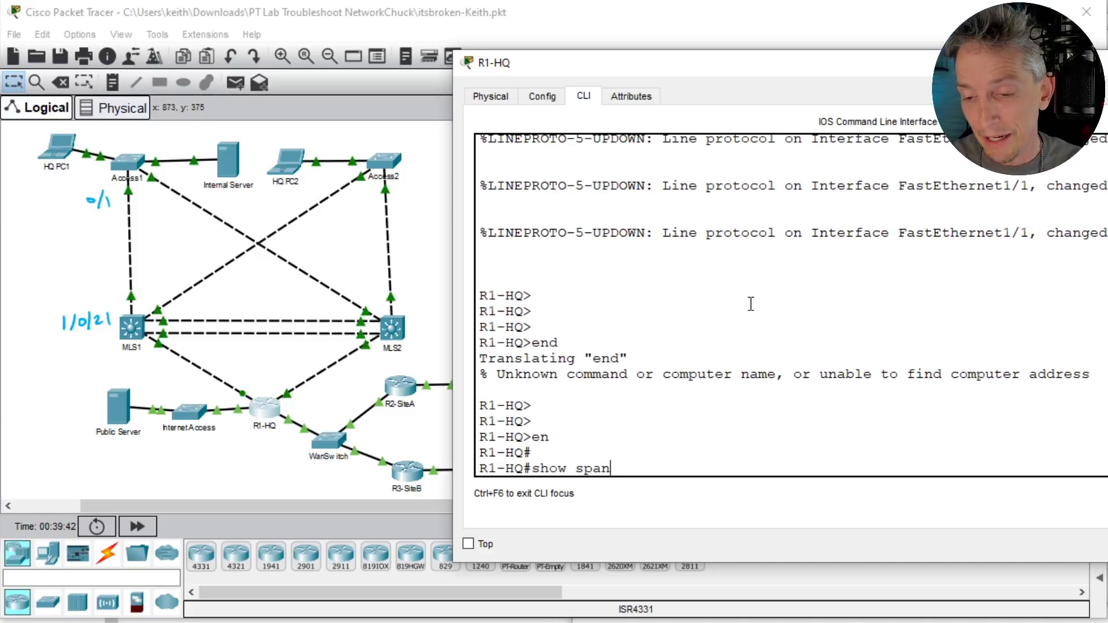
text(n)
key(Tab)
text(summ)
key(Tab)
key(Return)
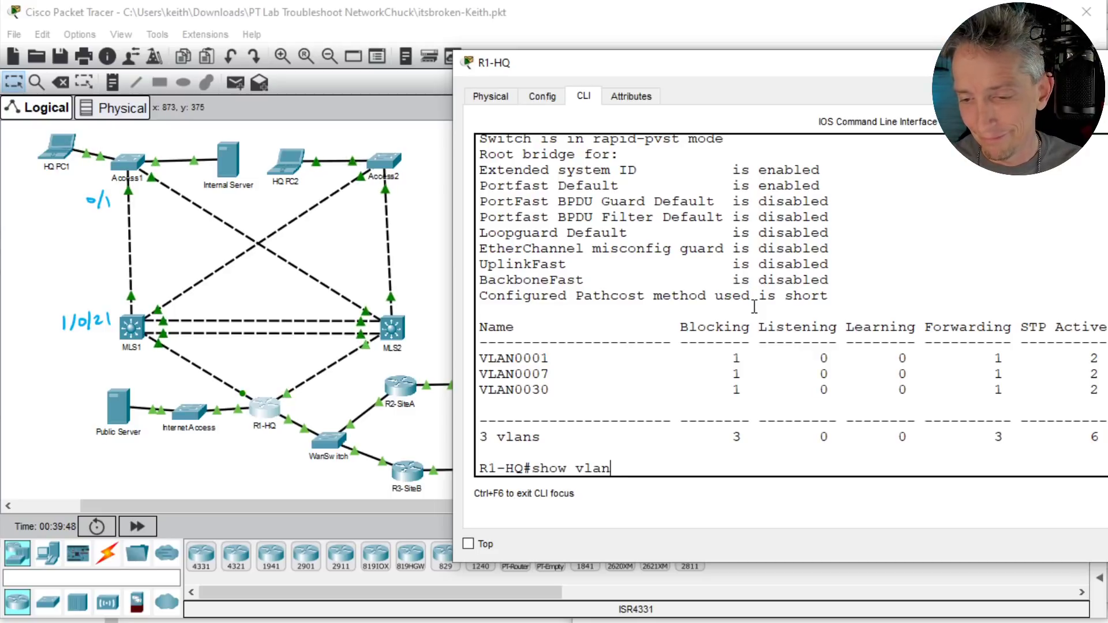
text(f)
key(Return)
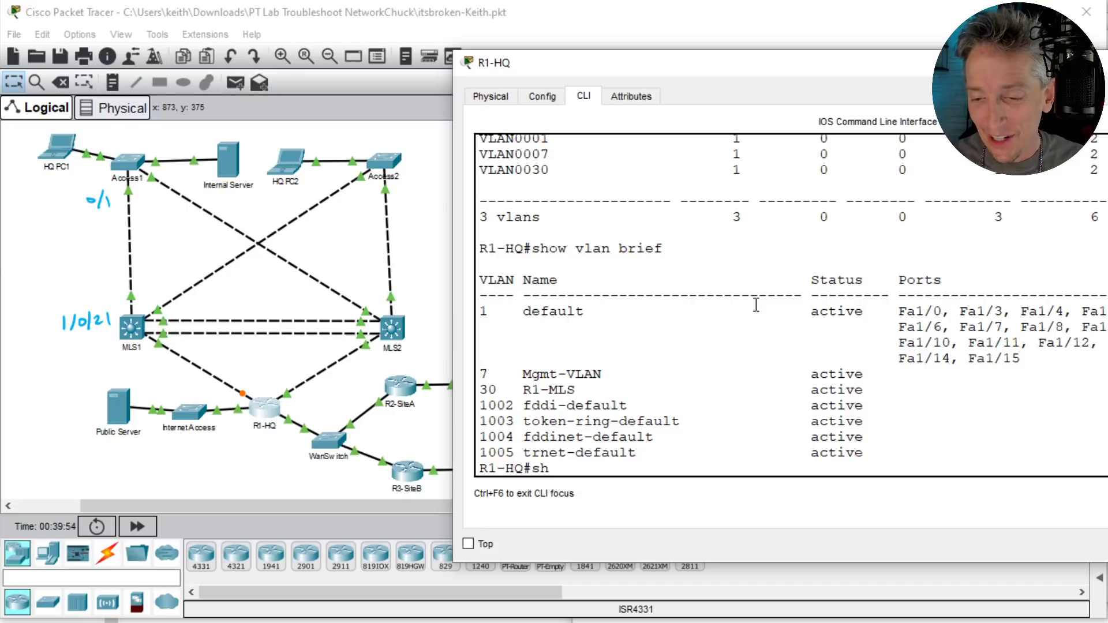
Step: Run show vtp status on R1-HQ to examine its VTP operating mode and domain
text(show vtp sstat)
key(BackSpace)
key(BackSpace)
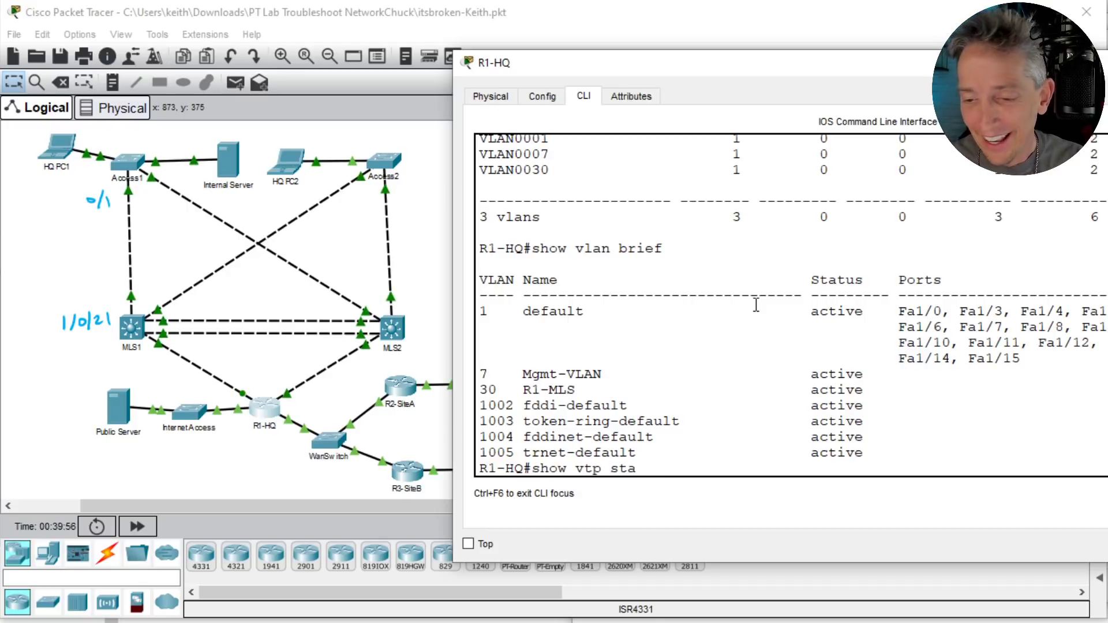
key(Return)
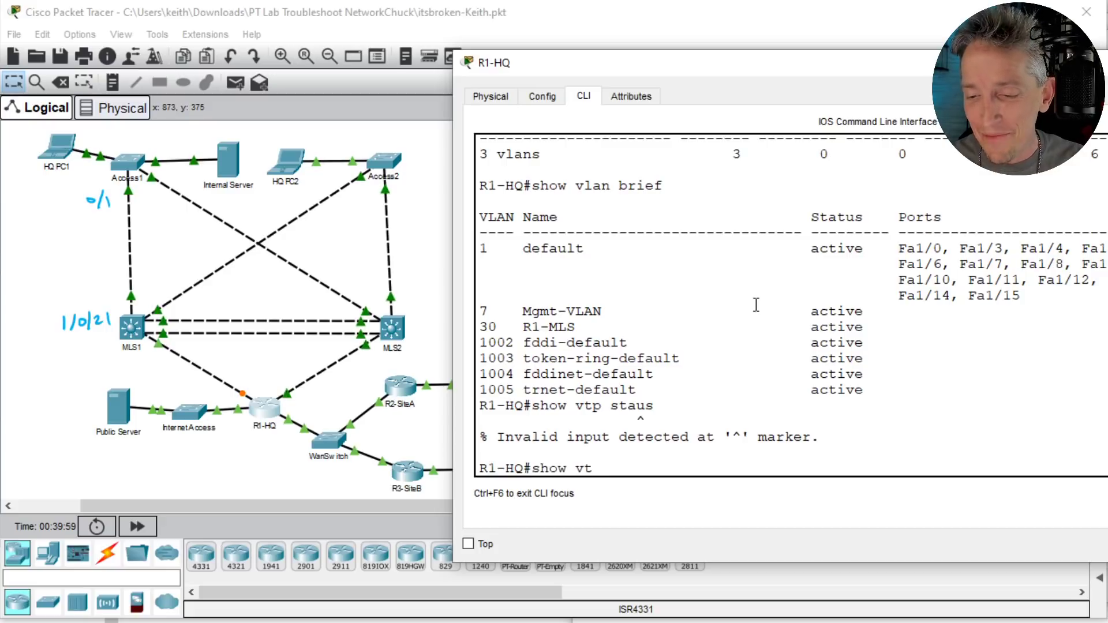
text(show vtp status)
key(Return)
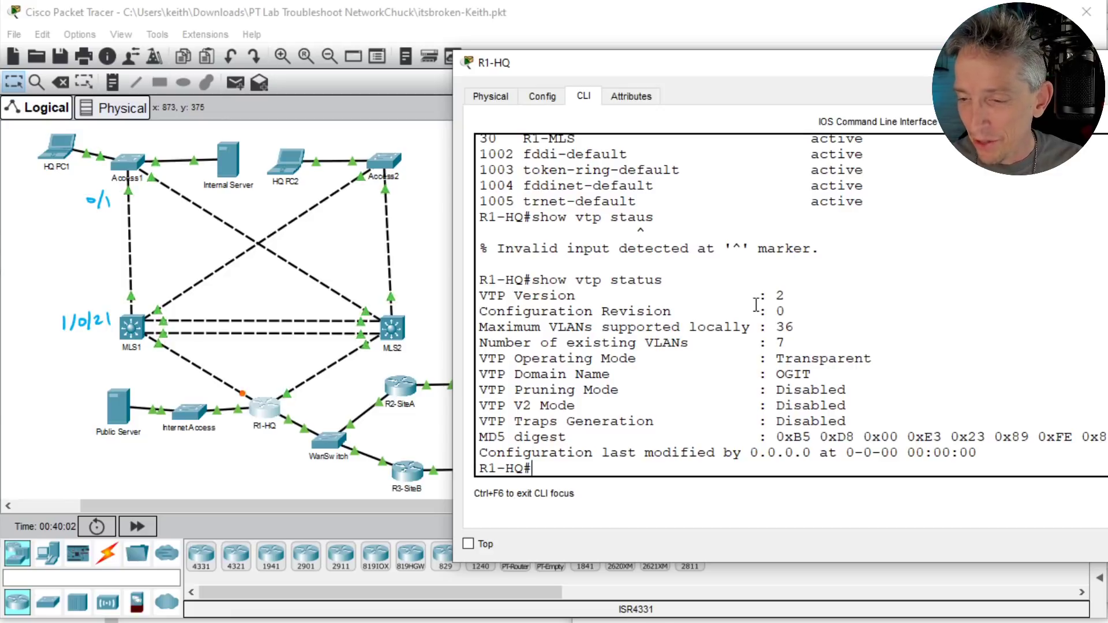
Step: Try to set R1-HQ to VTP client mode with vtp mode client in global configuration, and return to privileged EXEC mode
text(conf t)
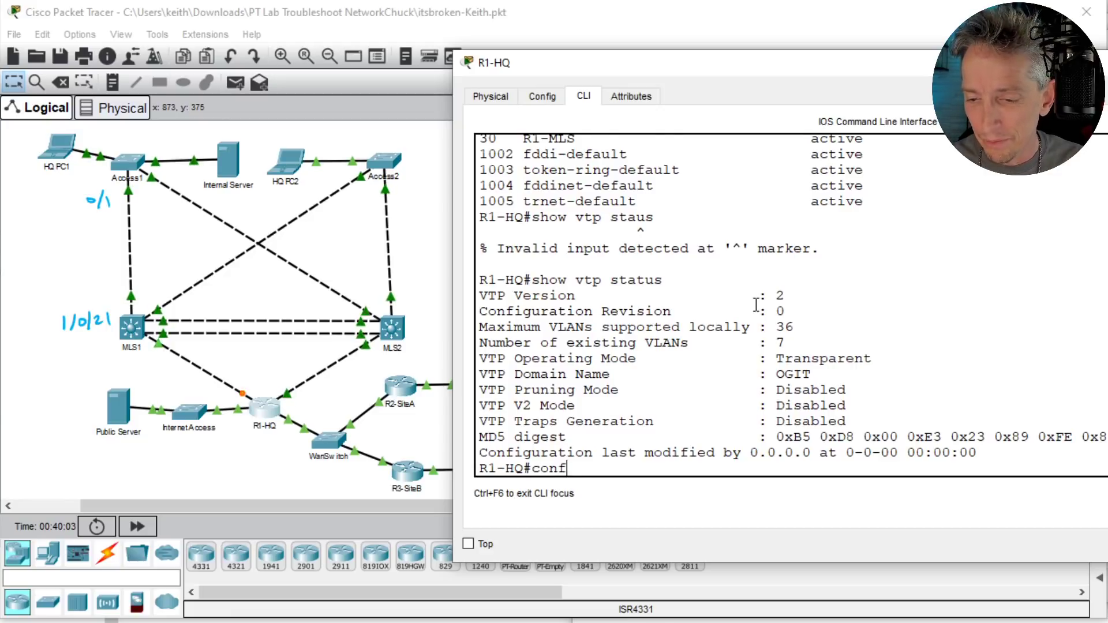
key(Return)
text(vtp stat)
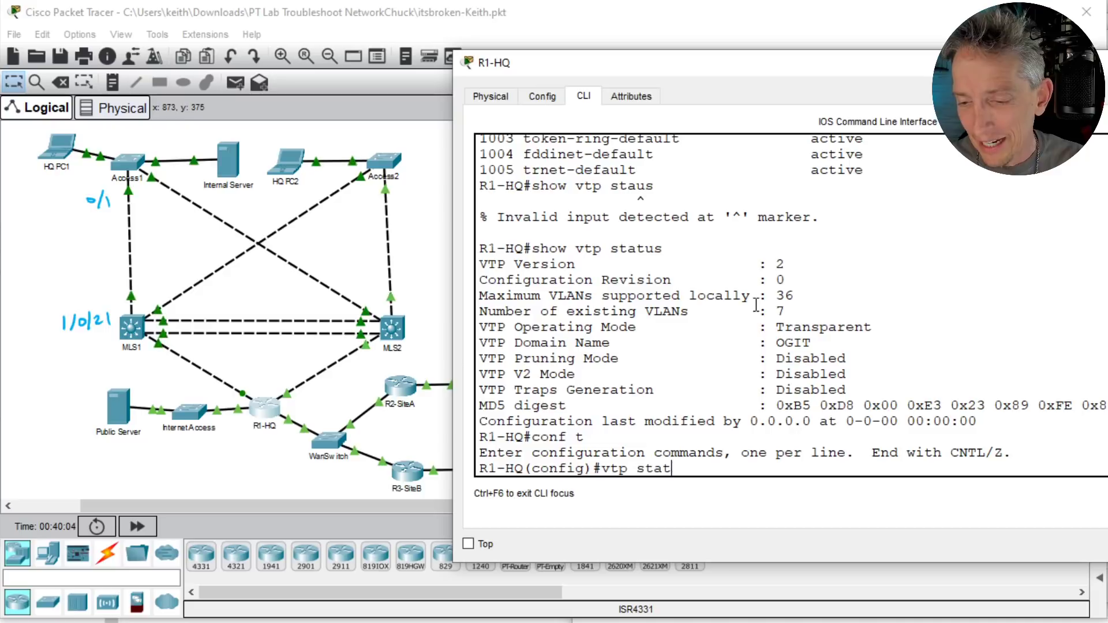
key(BackSpace)
key(BackSpace)
text(mode client)
key(Return)
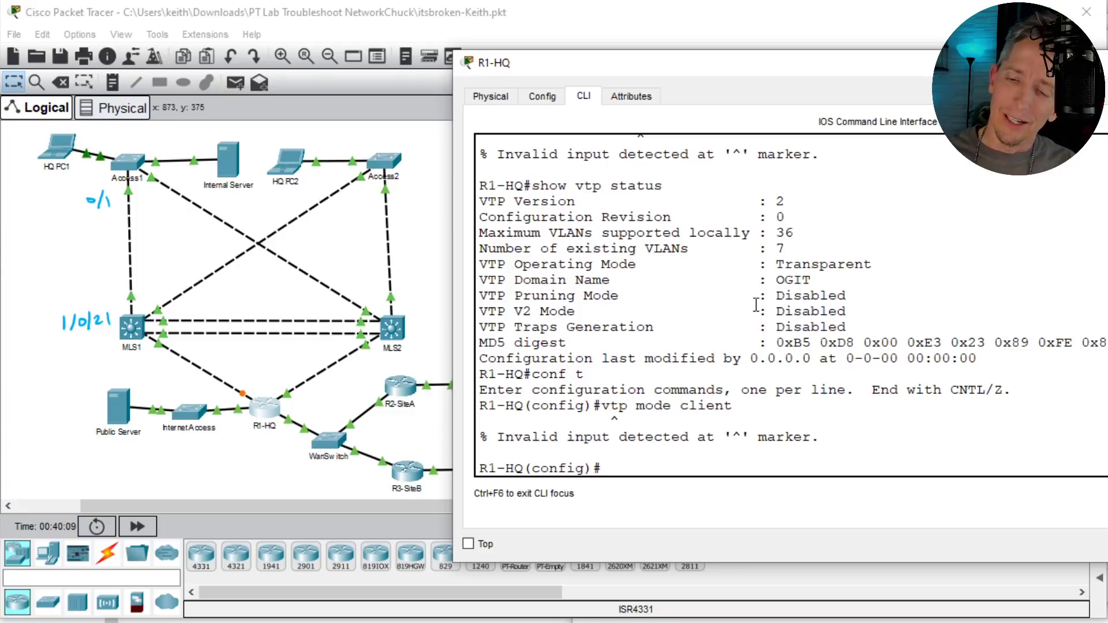
text(exit)
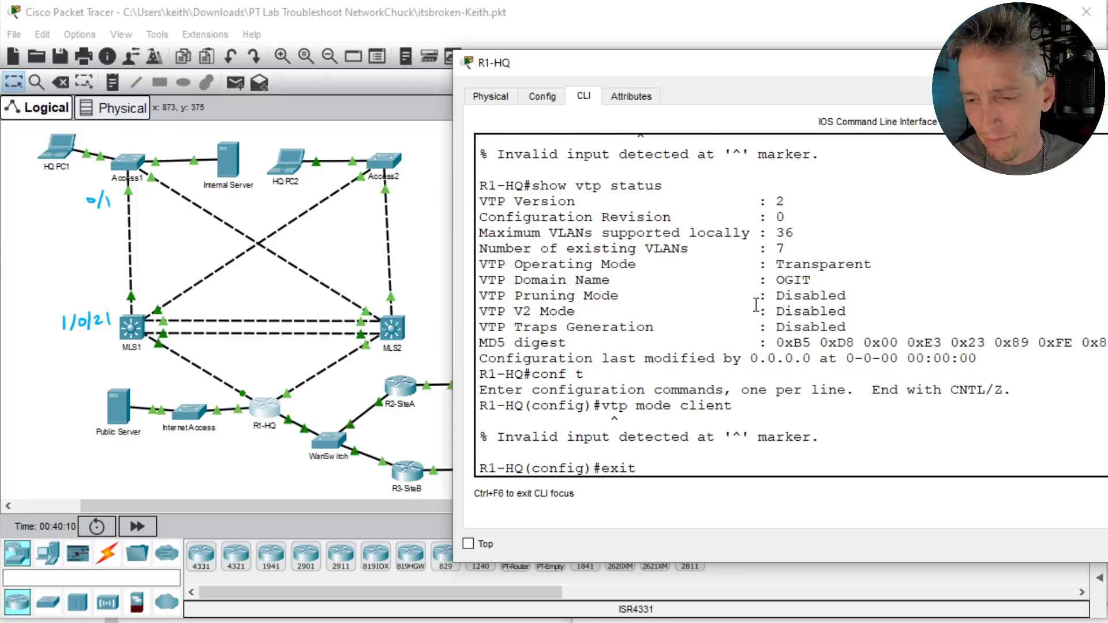
key(Return)
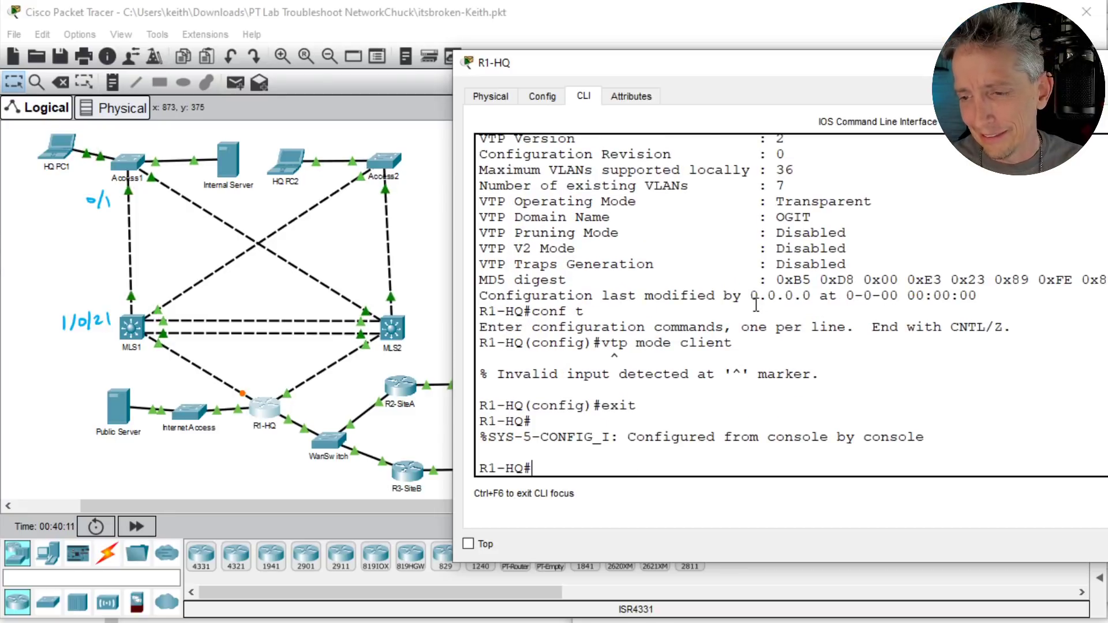
Step: Enter the VLAN database mode on R1-HQ and list the available vtp command options
text(vlan dat)
key(Tab)
key(Return)
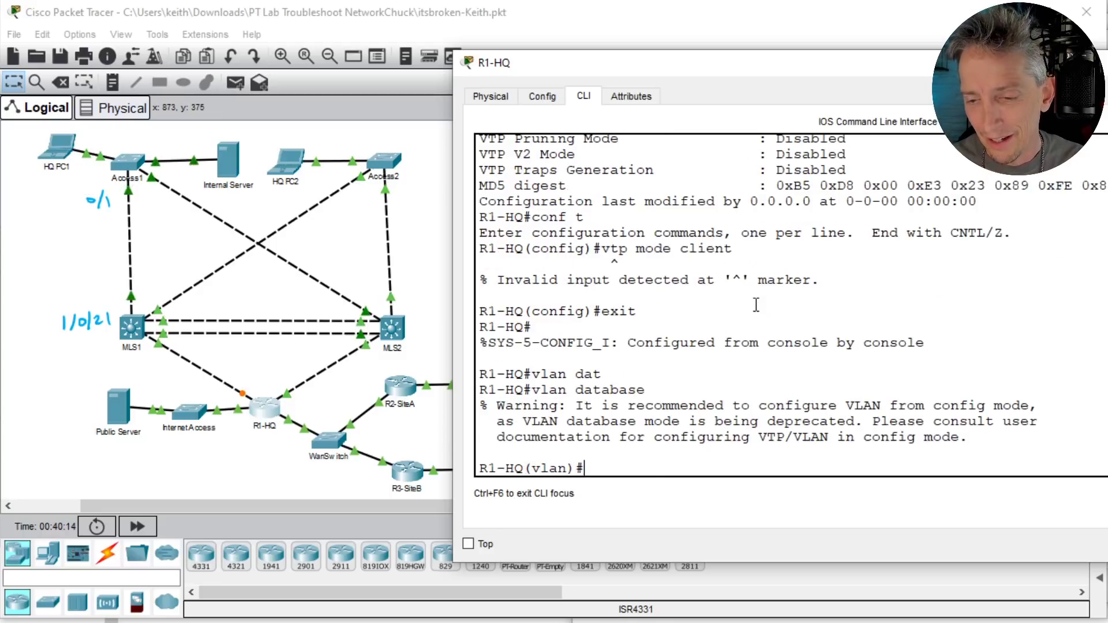
text(vtp)
key(Tab)
text(mo)
key(Tab)
key(Tab)
text(d)
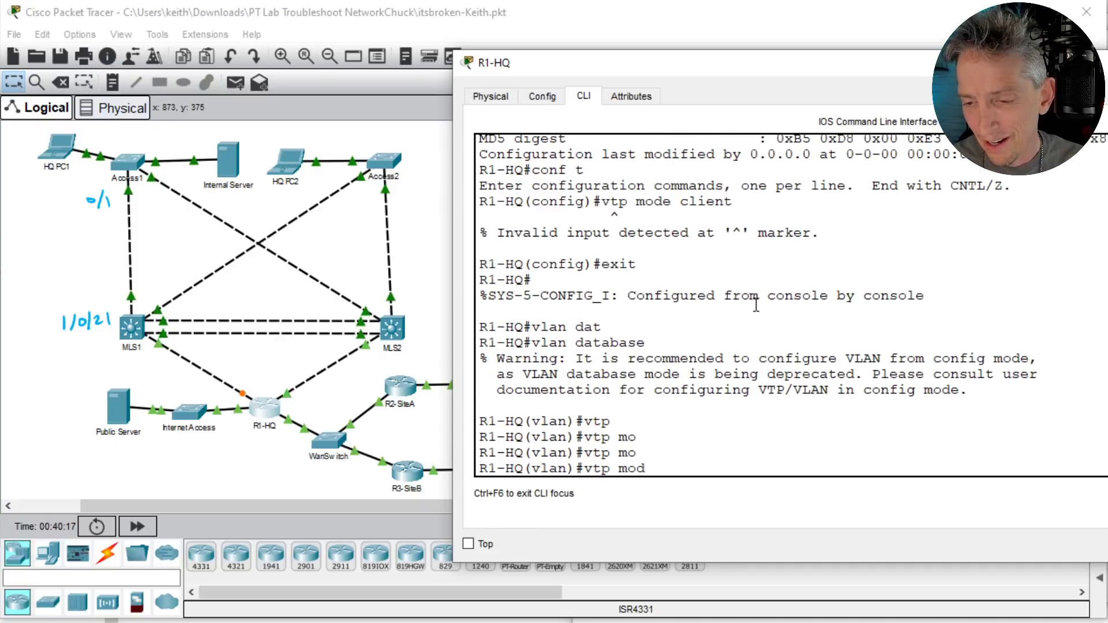
key(Tab)
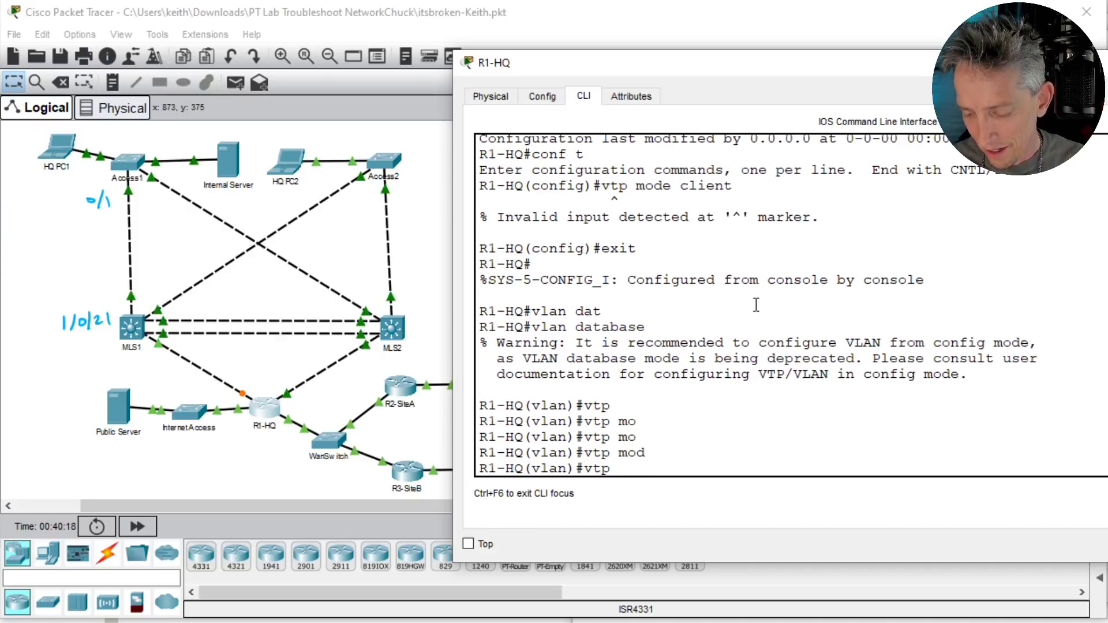
text(?)
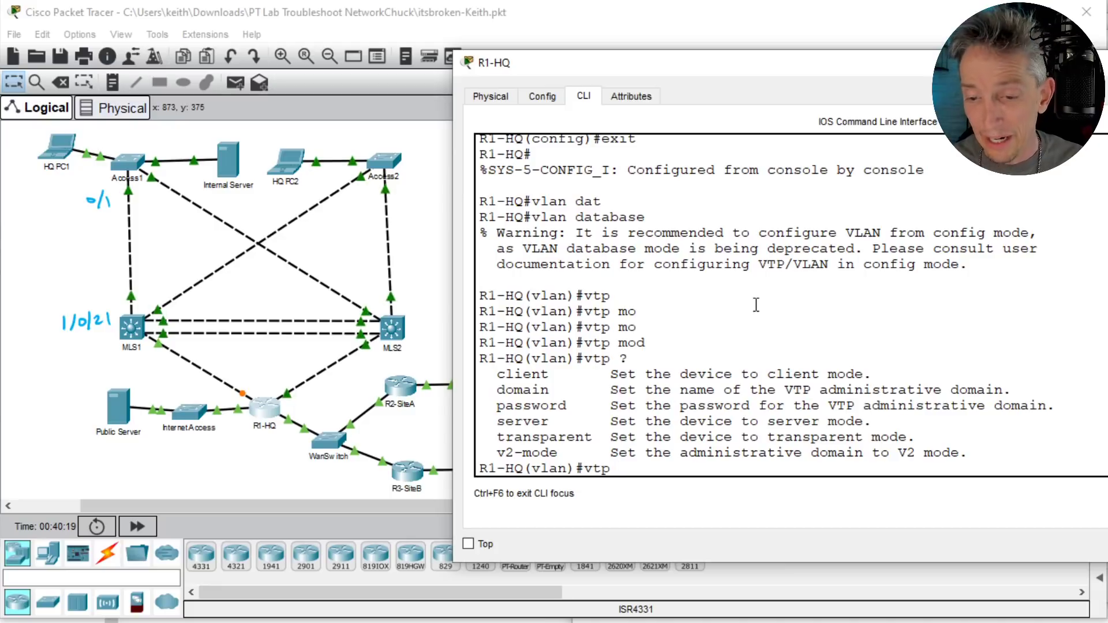
Step: Set R1-HQ to VTP client mode with vtp client and exit the VLAN database to apply it
text(client)
key(Return)
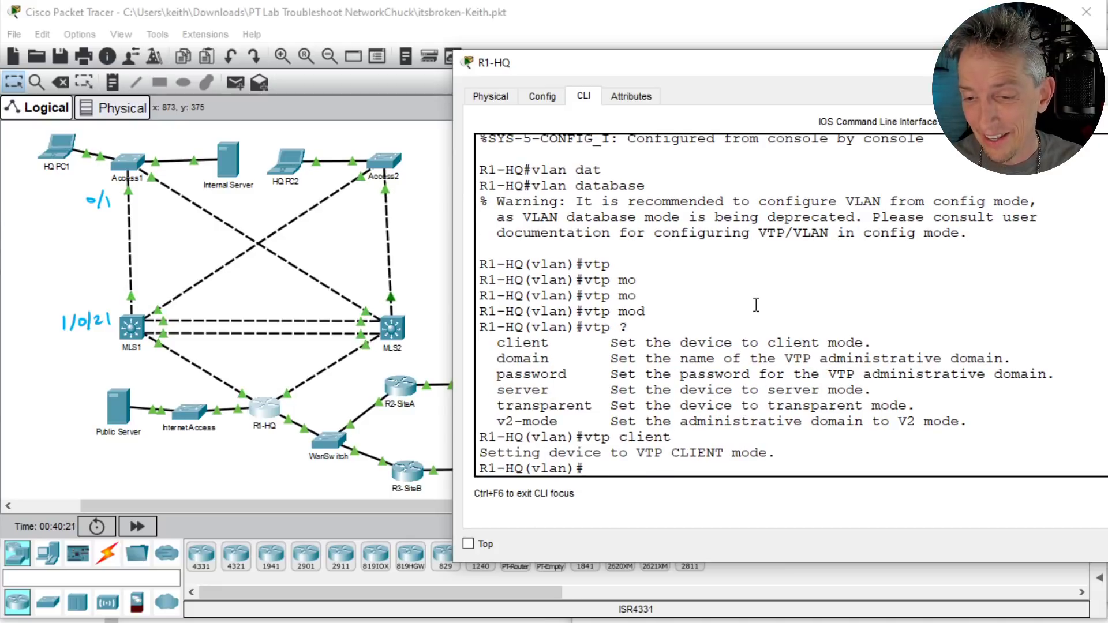
text(end)
key(Return)
text(exit)
key(Return)
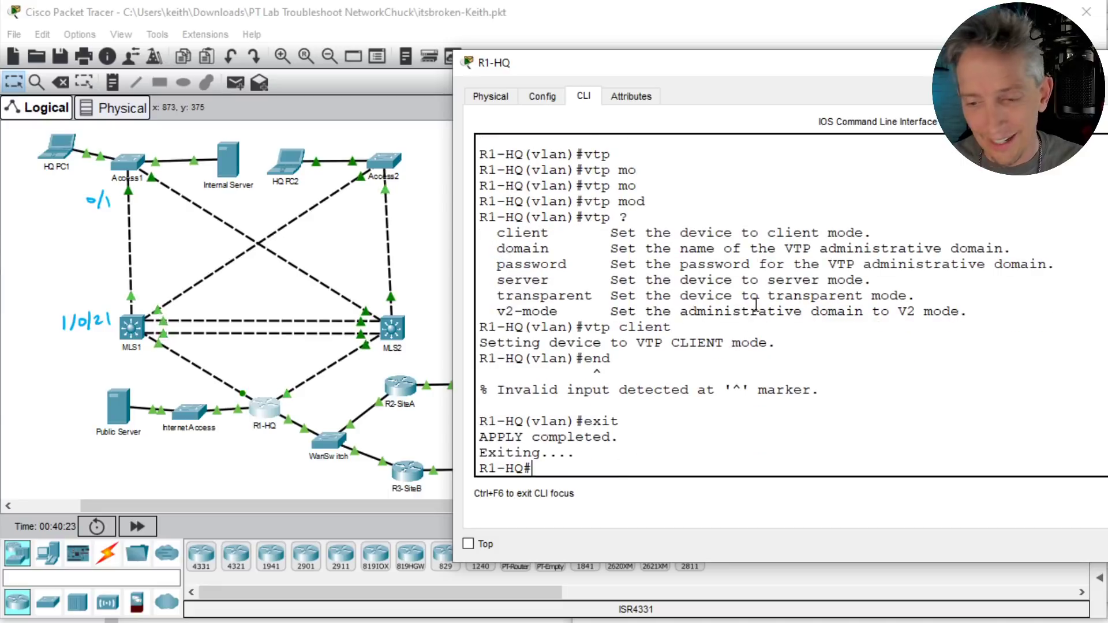
Step: Run show vtp status and show vlan brief on R1-HQ to check its VTP mode and learned VLANs
key(Return)
text(show )
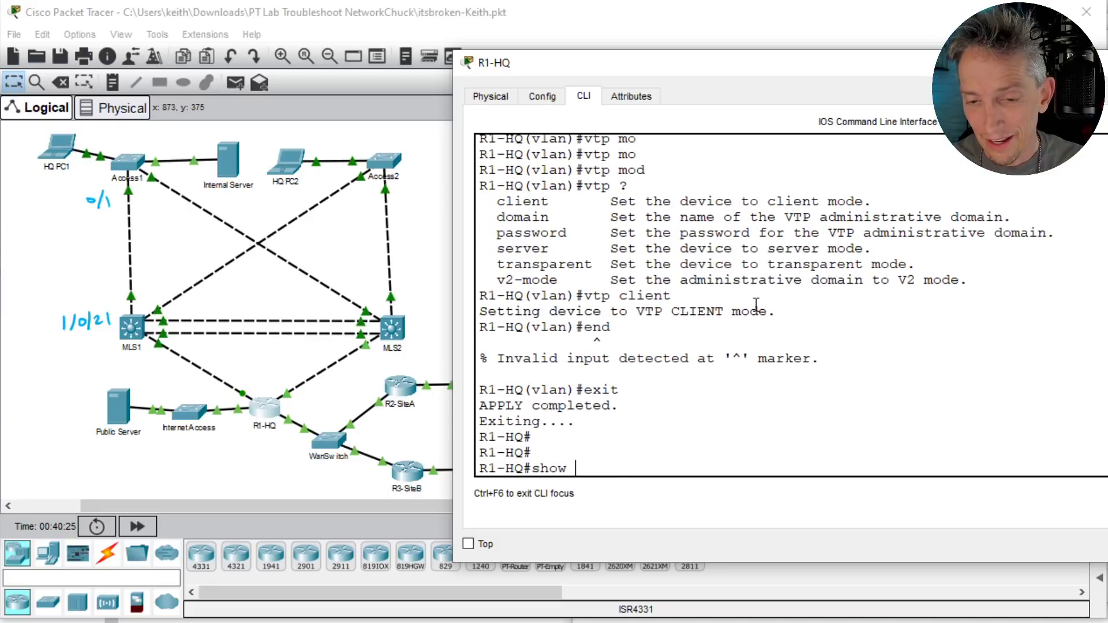
text(vtp status)
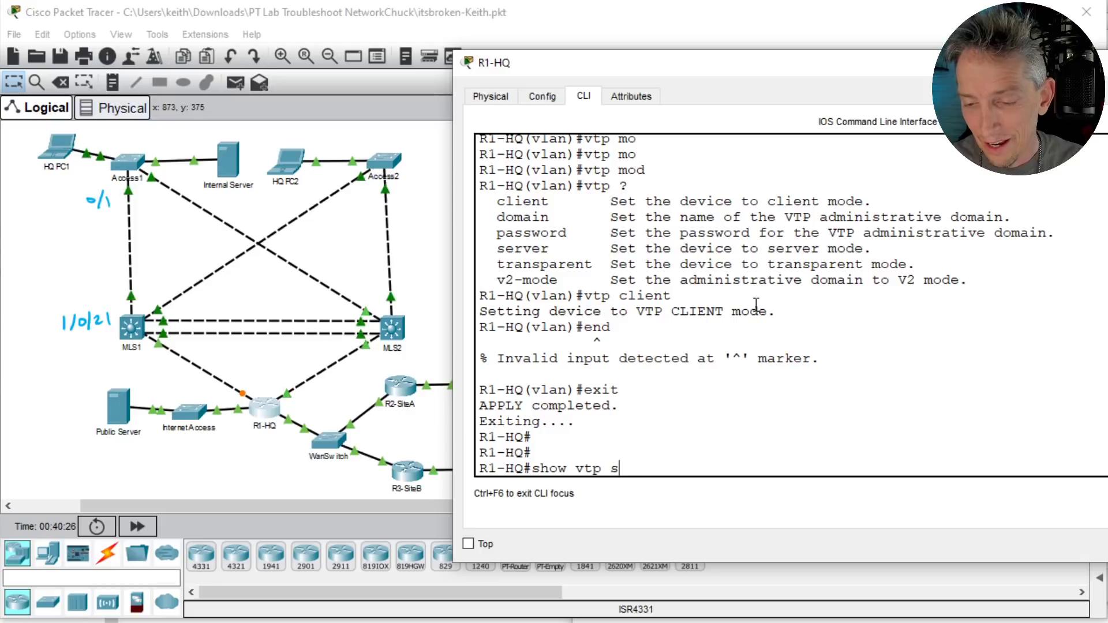
key(Return)
key(Return)
text(show vlan brief)
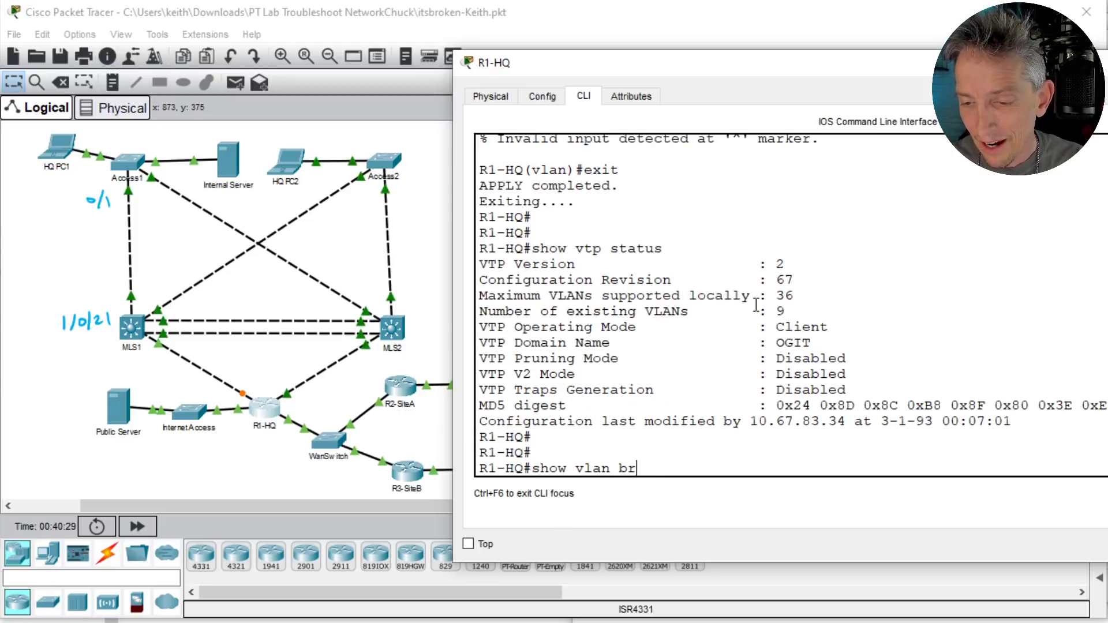
key(Return)
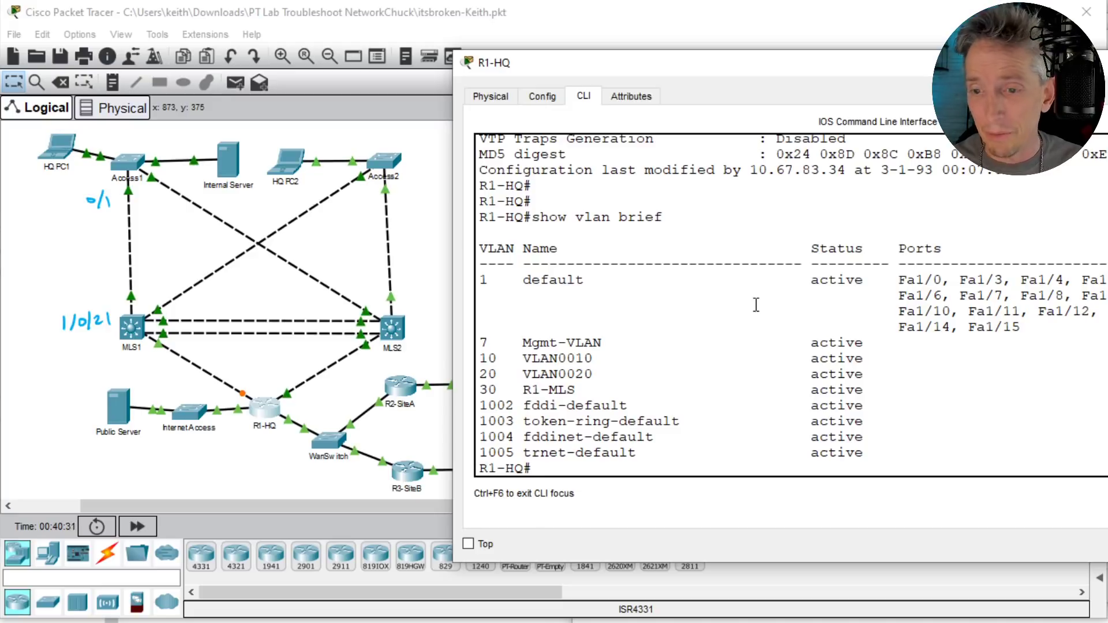
key(Return)
key(Return)
Step: Enter global configuration on R1-HQ and set the spanning-tree mode to rapid-pvst
text(sho)
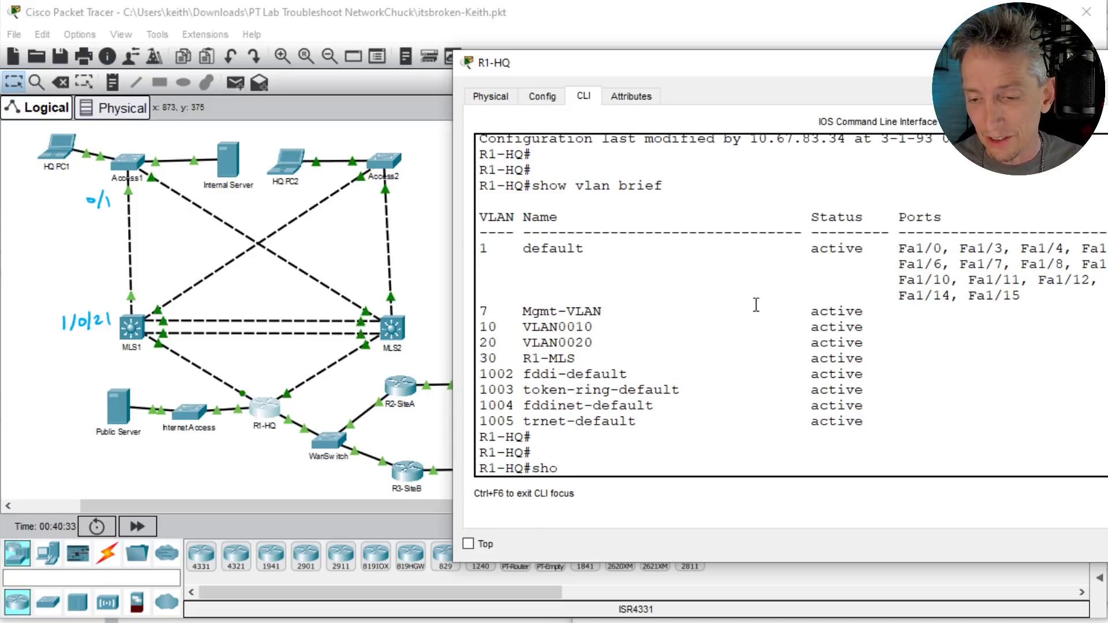
text(conf t)
key(Return)
text(spann)
key(Tab)
text(v)
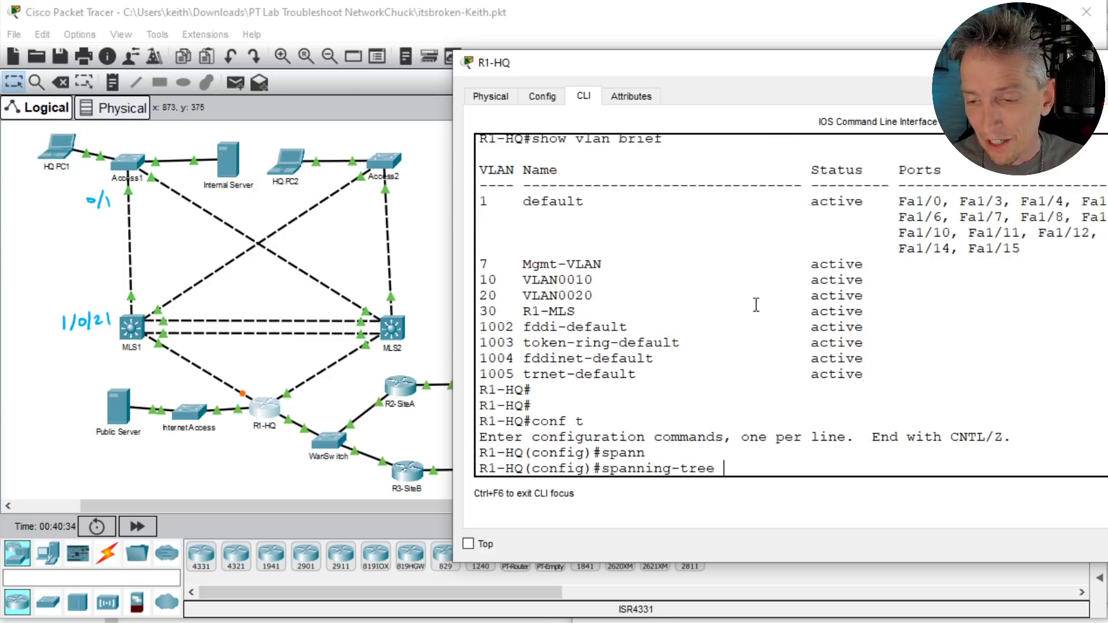
text(la)
key(BackSpace)
key(BackSpace)
key(BackSpace)
text(mode r)
key(Tab)
key(Return)
Step: Enable spanning tree for VLANs 1-1000 on R1-HQ and end the configuration session
text(spann)
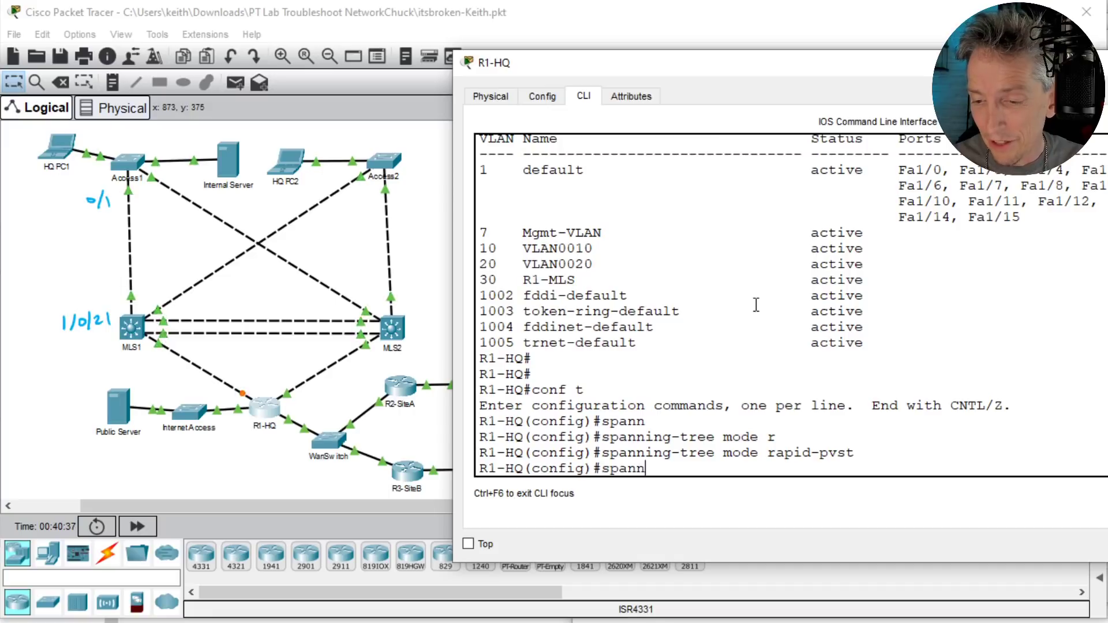
key(Tab)
text(vlan 1)
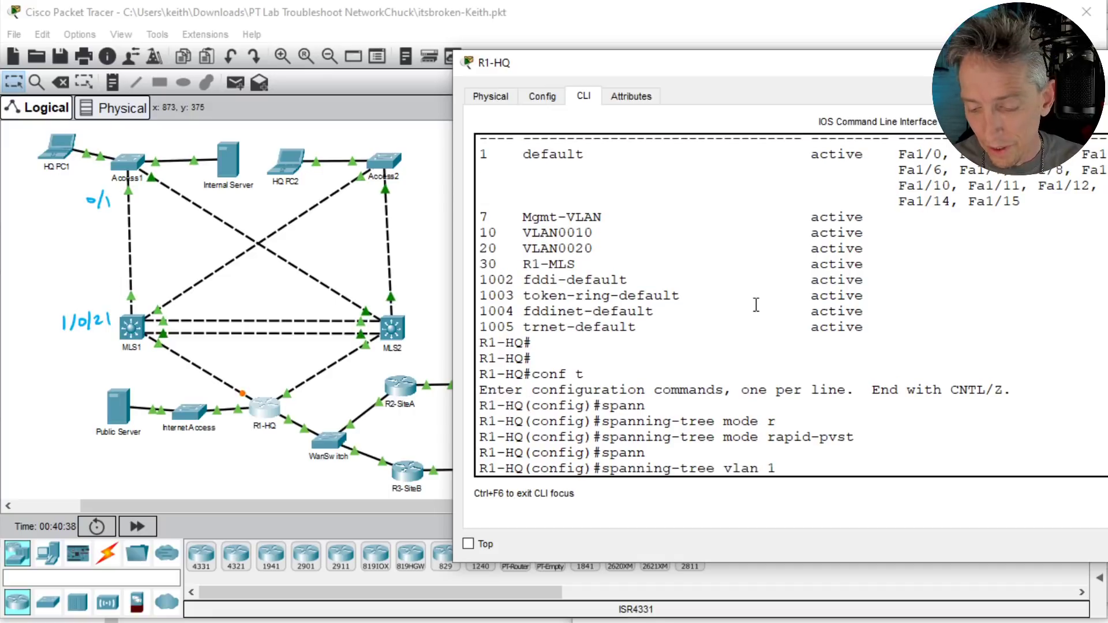
text(-100)
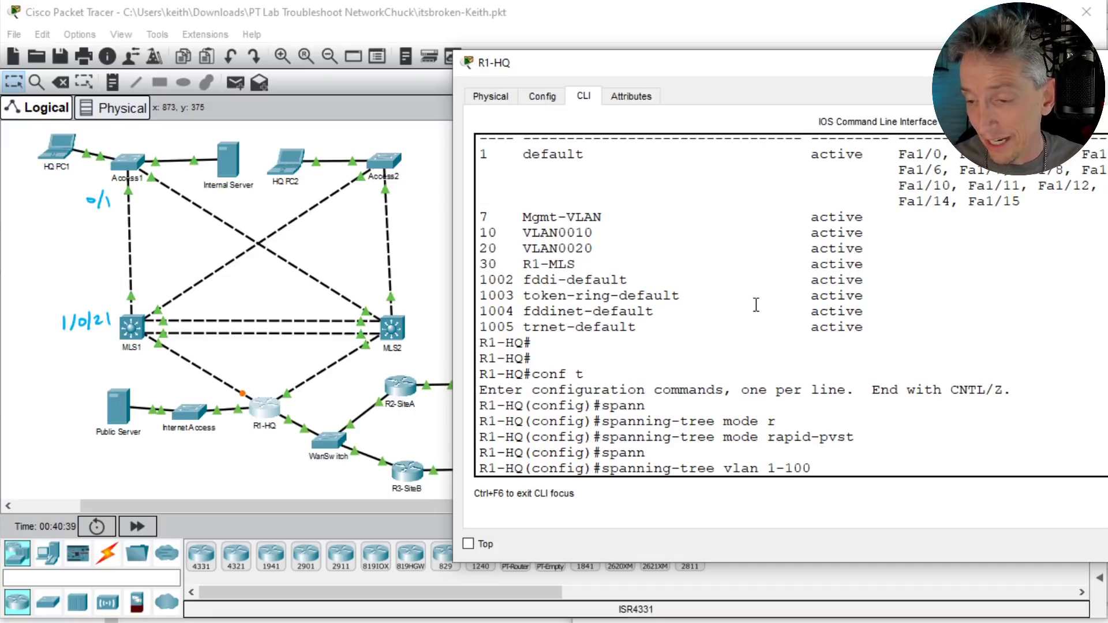
text(0)
key(Return)
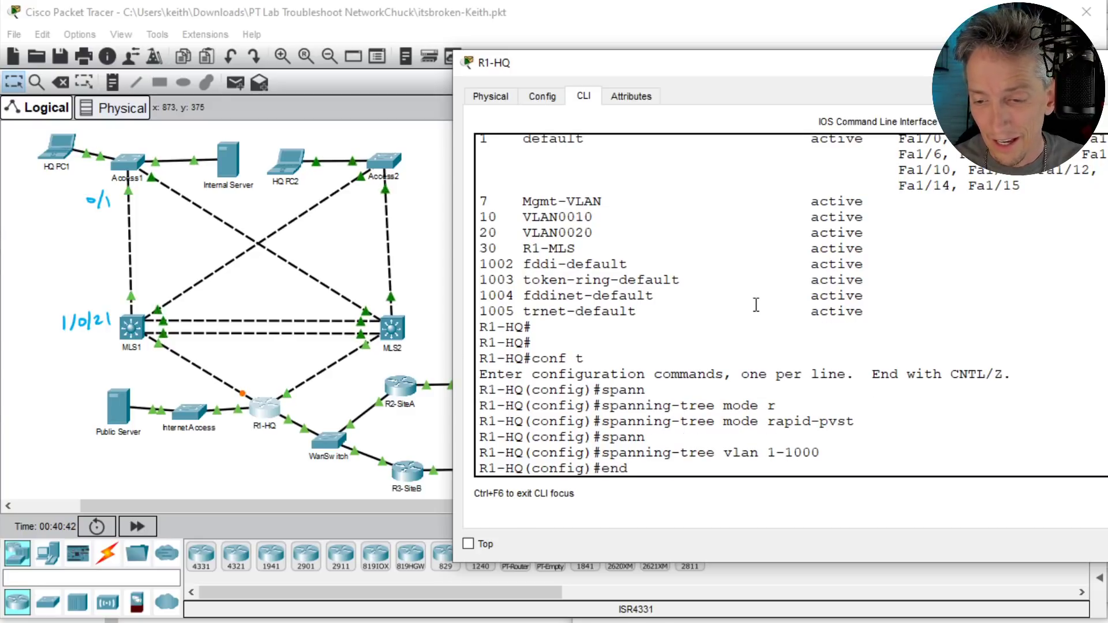
text(end)
key(Return)
key(Return)
key(Return)
key(Return)
key(Return)
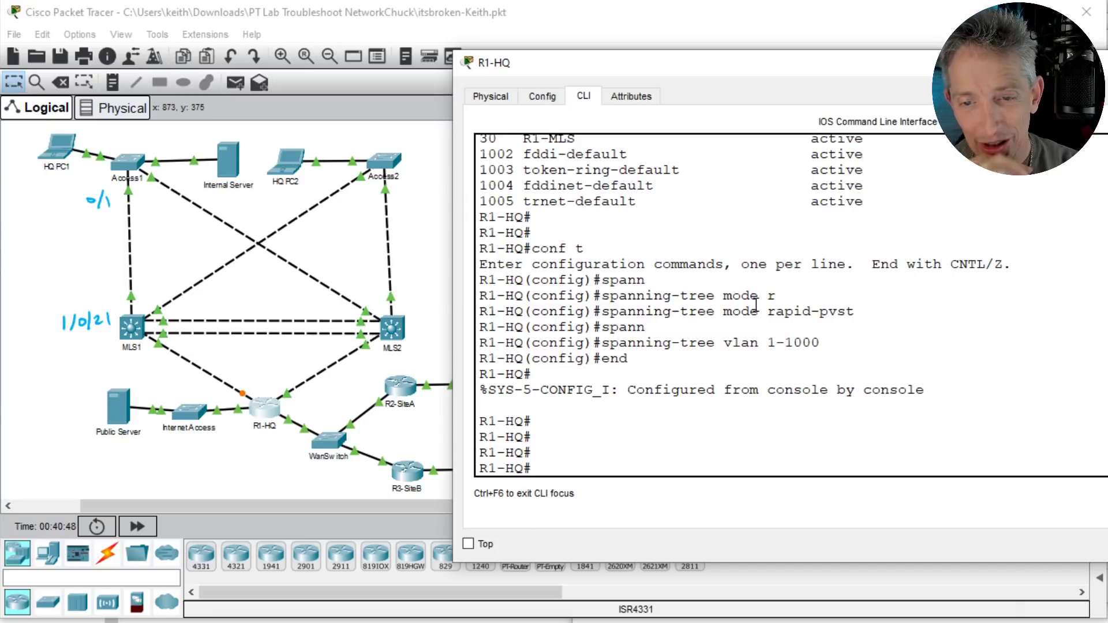
Step: Save R1-HQ's running configuration with the wr command
text(wr)
key(Return)
key(Return)
key(Return)
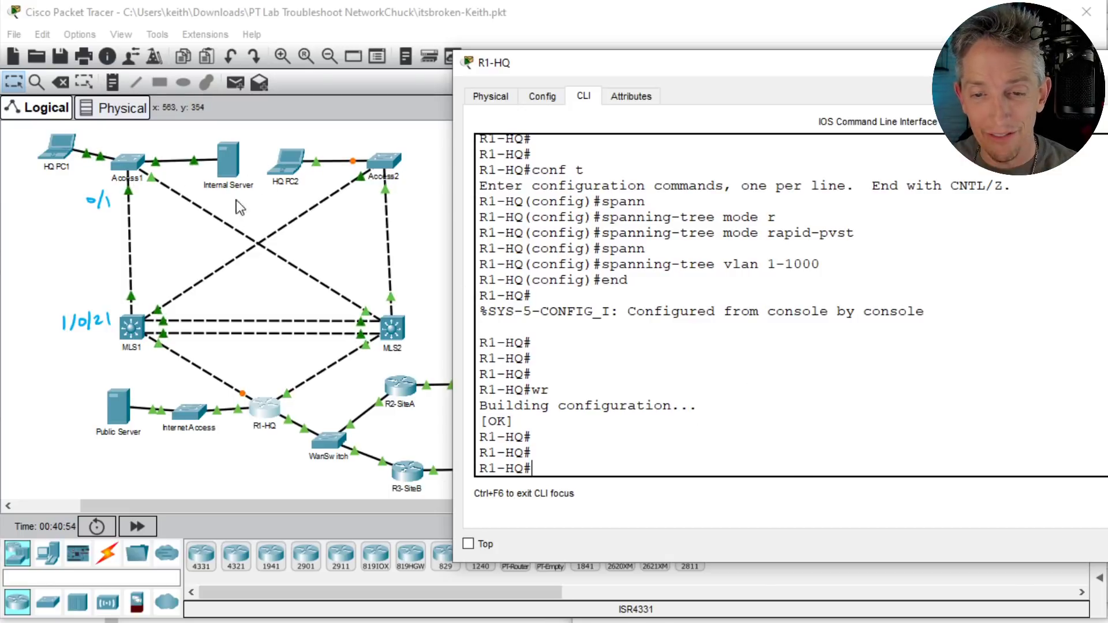
Step: Check the command lines of Access2, MLS2, MLS1, Access1 and R1-HQ for a saved configuration on each
click(386, 162)
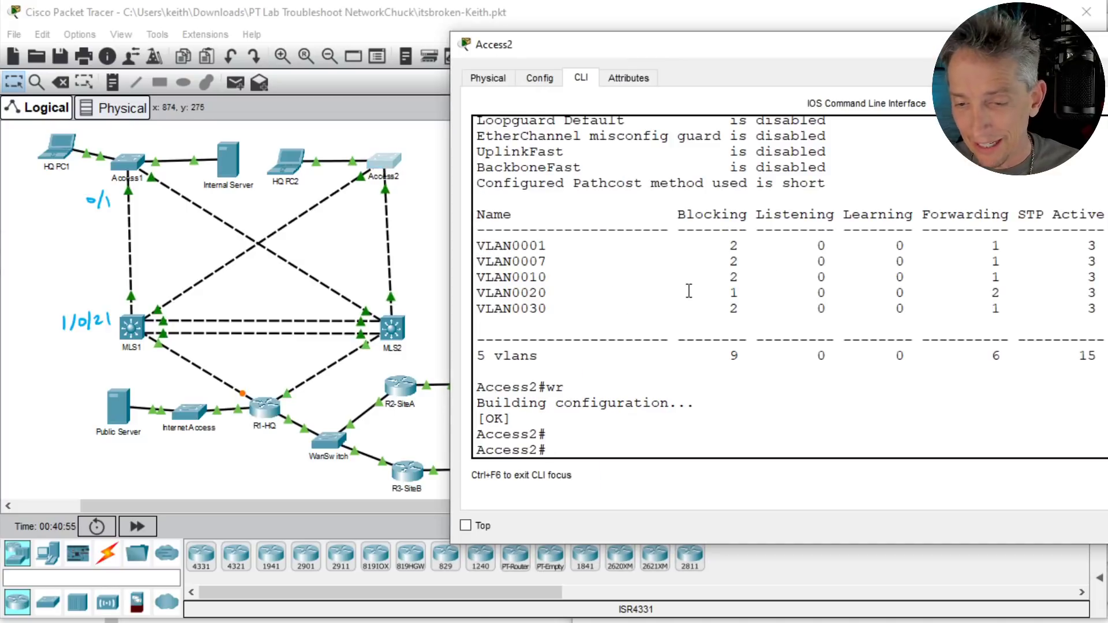
click(392, 331)
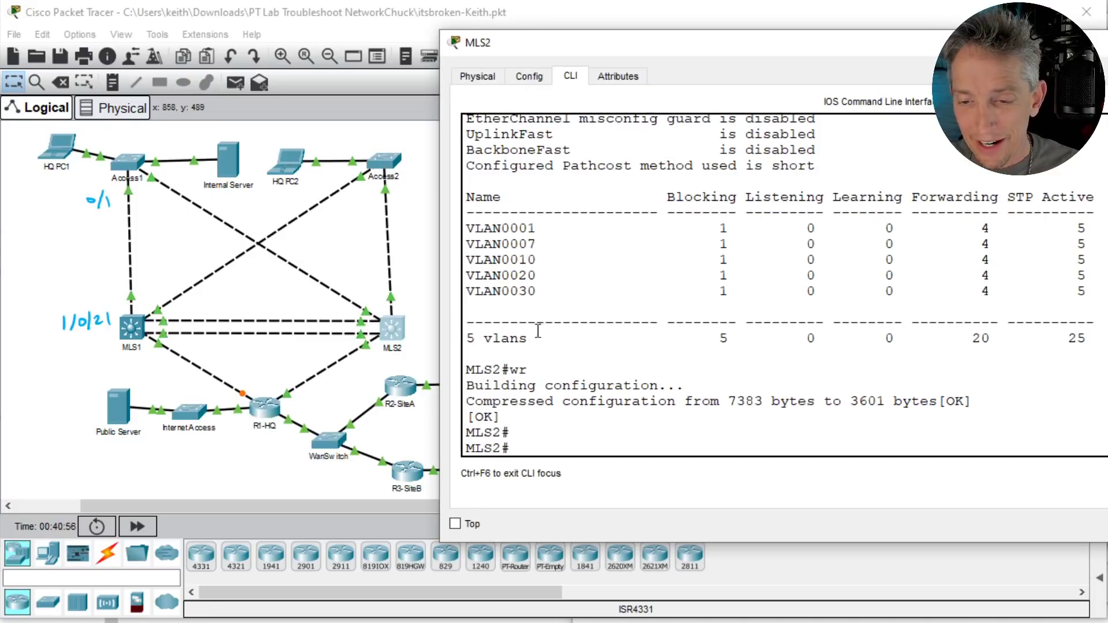
click(131, 328)
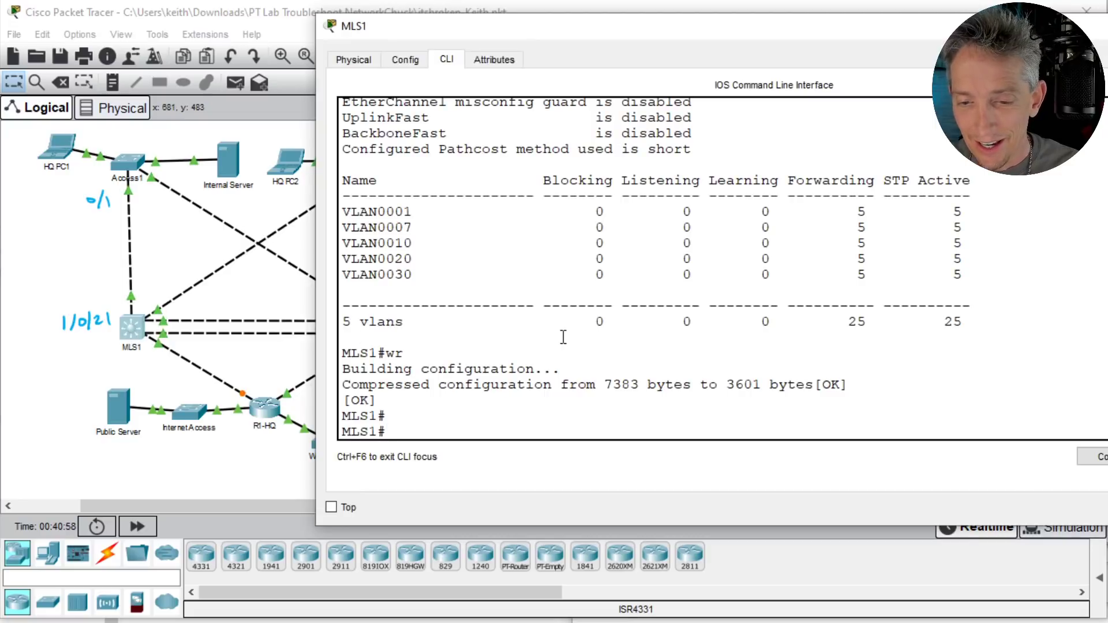
click(130, 168)
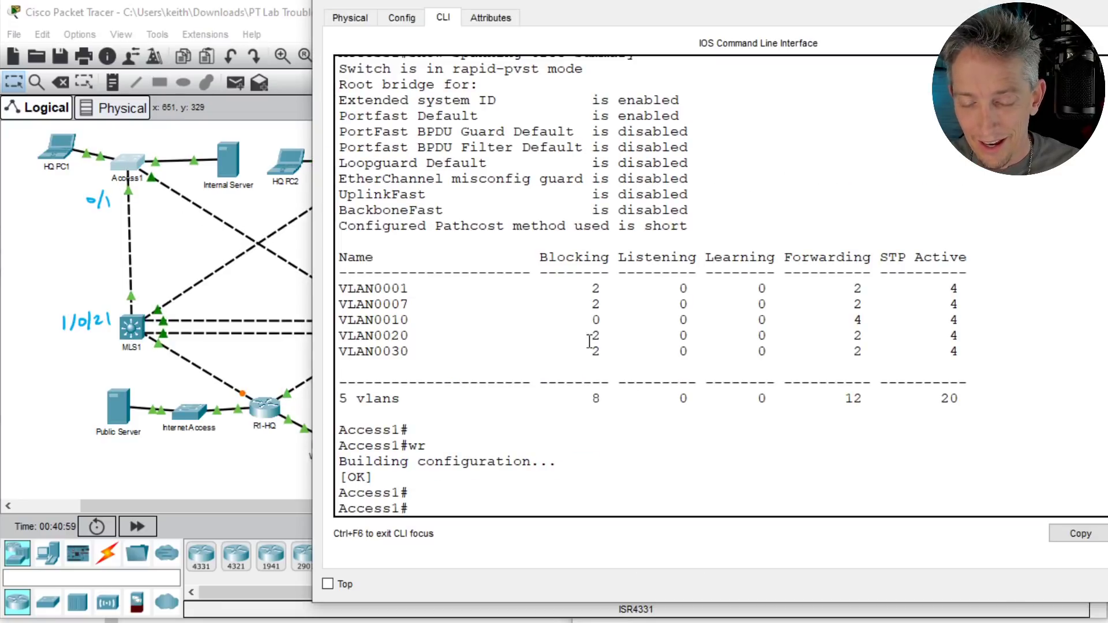
click(268, 410)
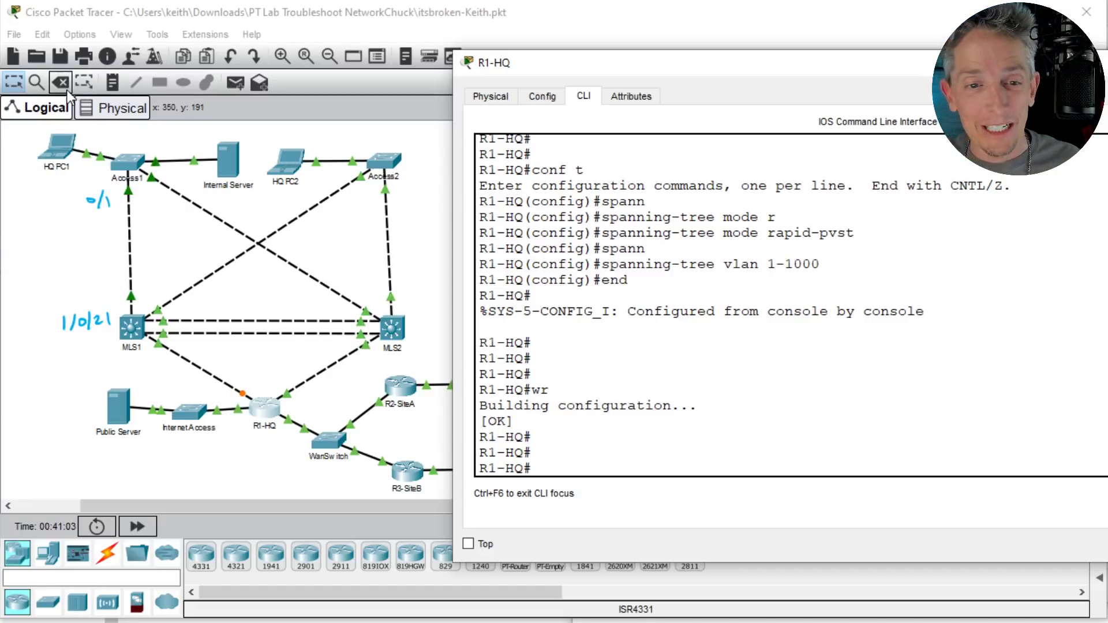
Step: Save the itsbroken-Keith.pkt lab file and exit Packet Tracer, choosing to save the work
click(60, 58)
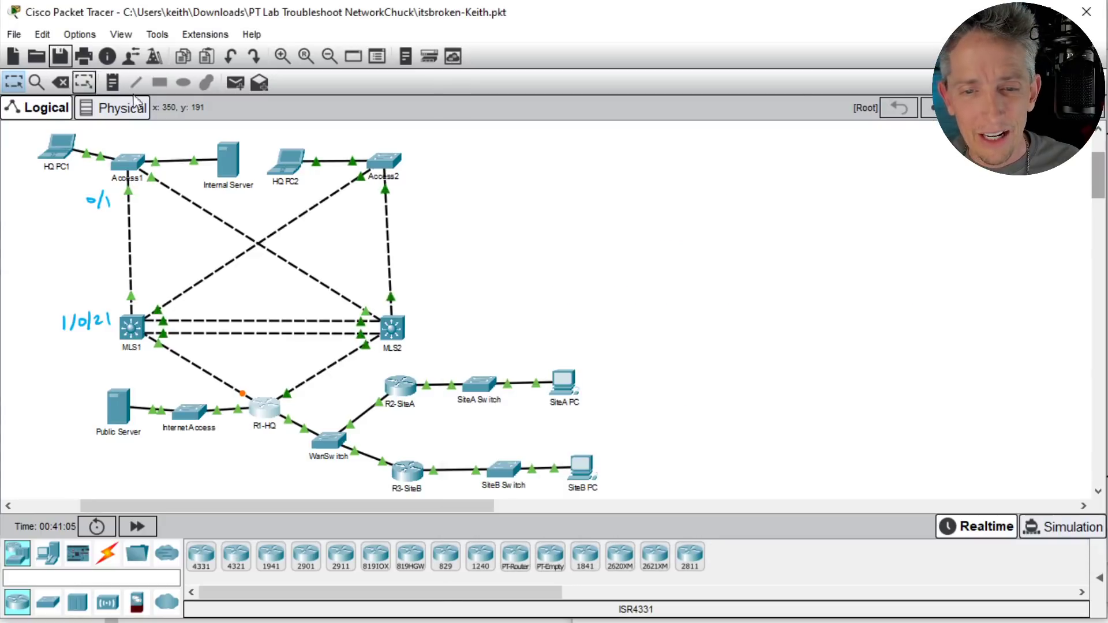
click(15, 35)
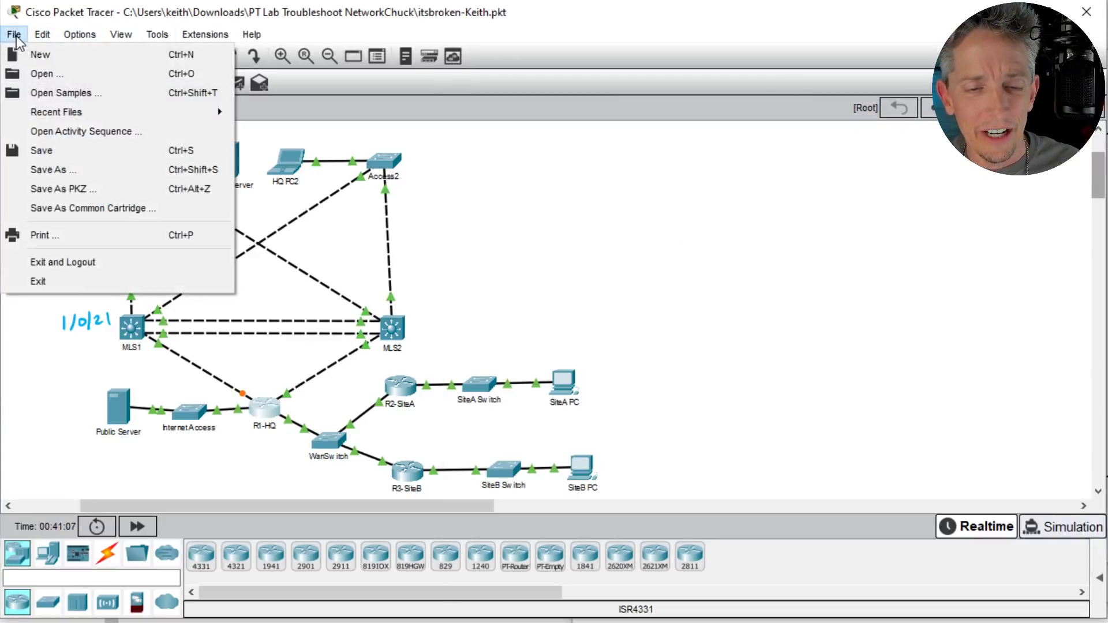
click(65, 281)
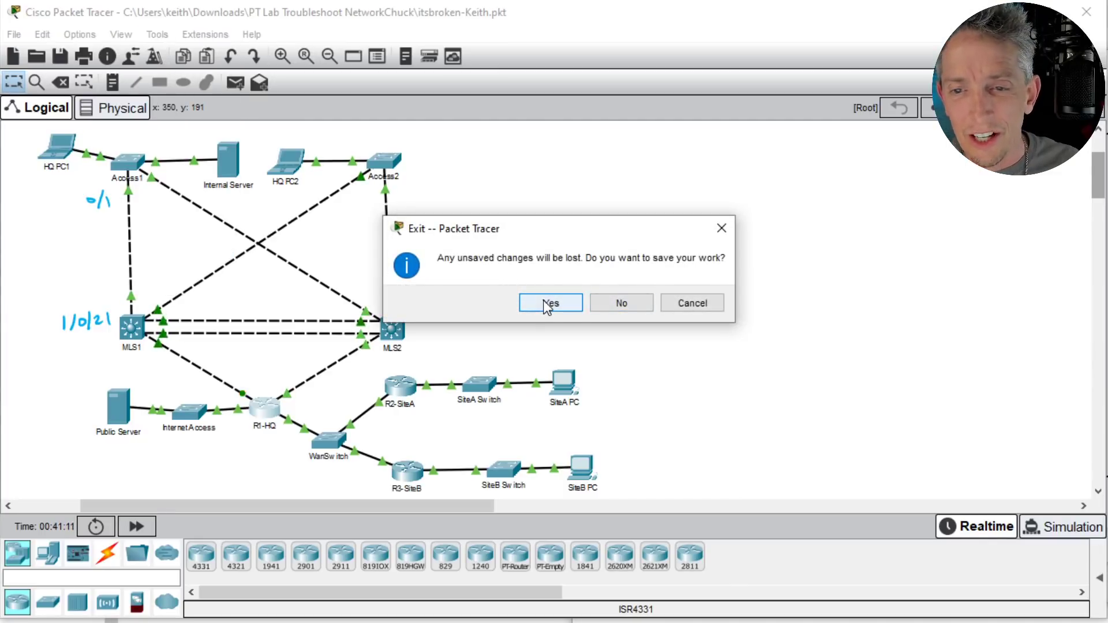
click(547, 307)
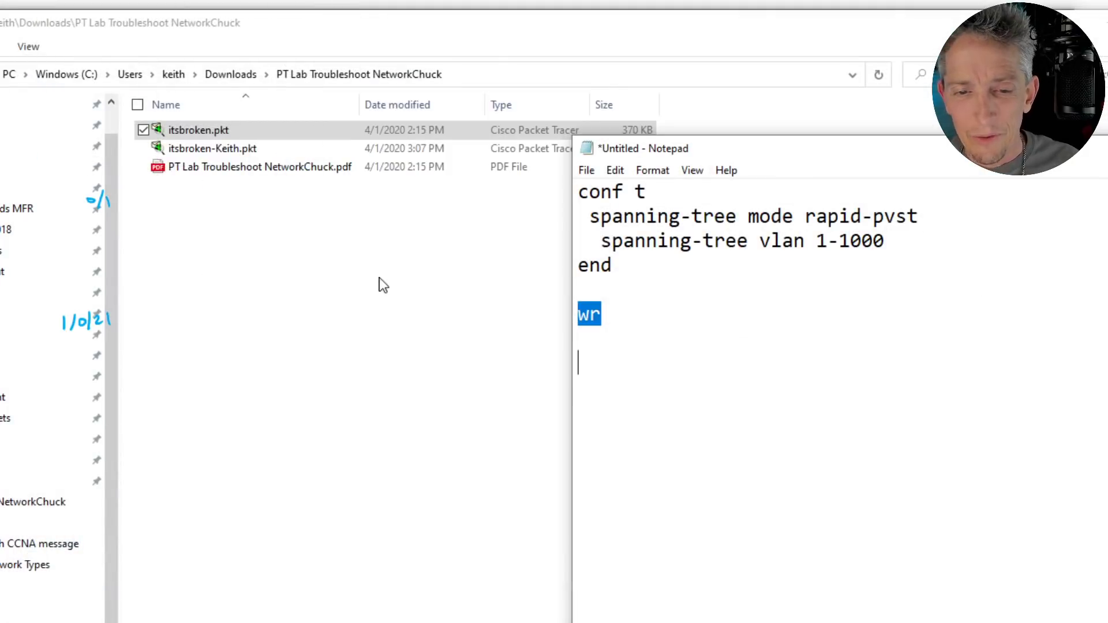
Step: Open the personally named copy of itsbroken.pkt in Cisco Packet Tracer and enlarge its window to fill the screen
click(213, 149)
double_click(212, 148)
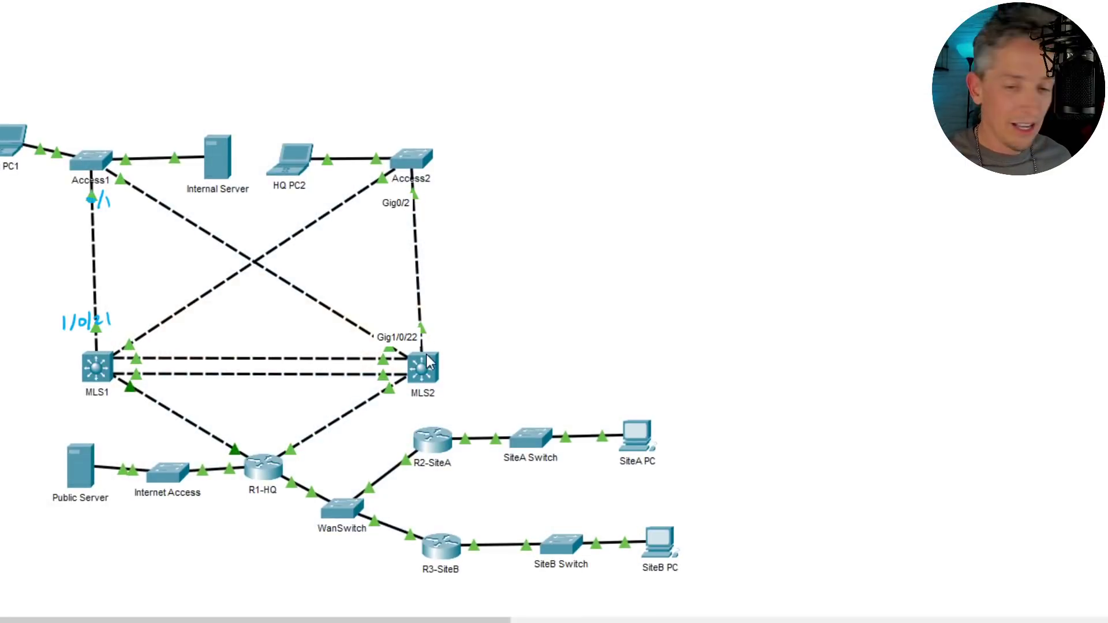
key(Escape)
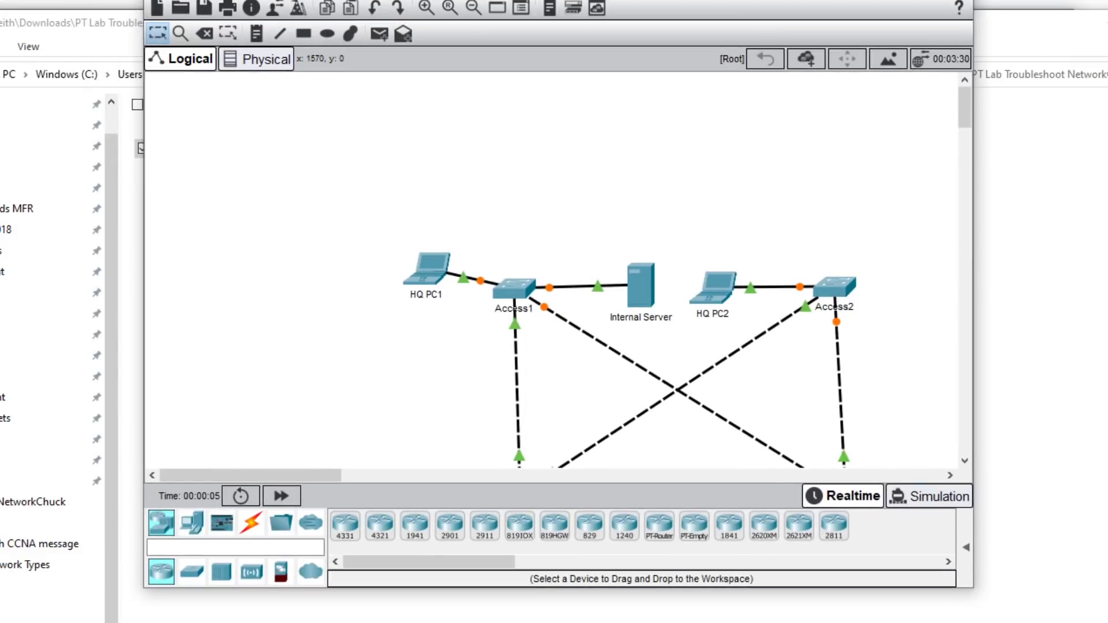
key(super+shift+Up)
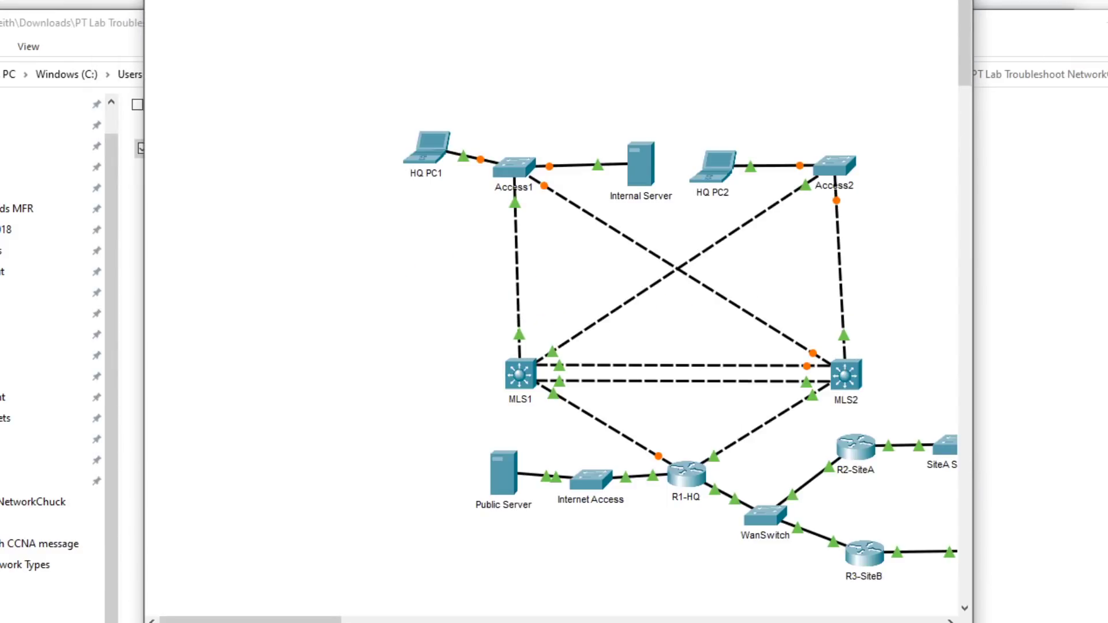
drag(782, 1, 635, 8)
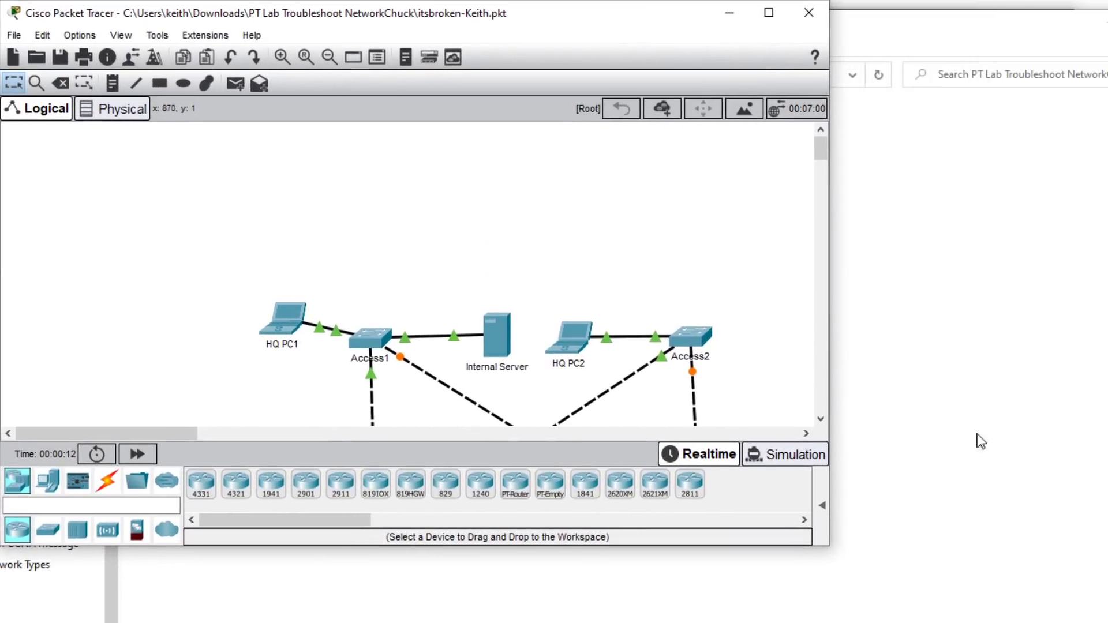
drag(828, 546, 1099, 615)
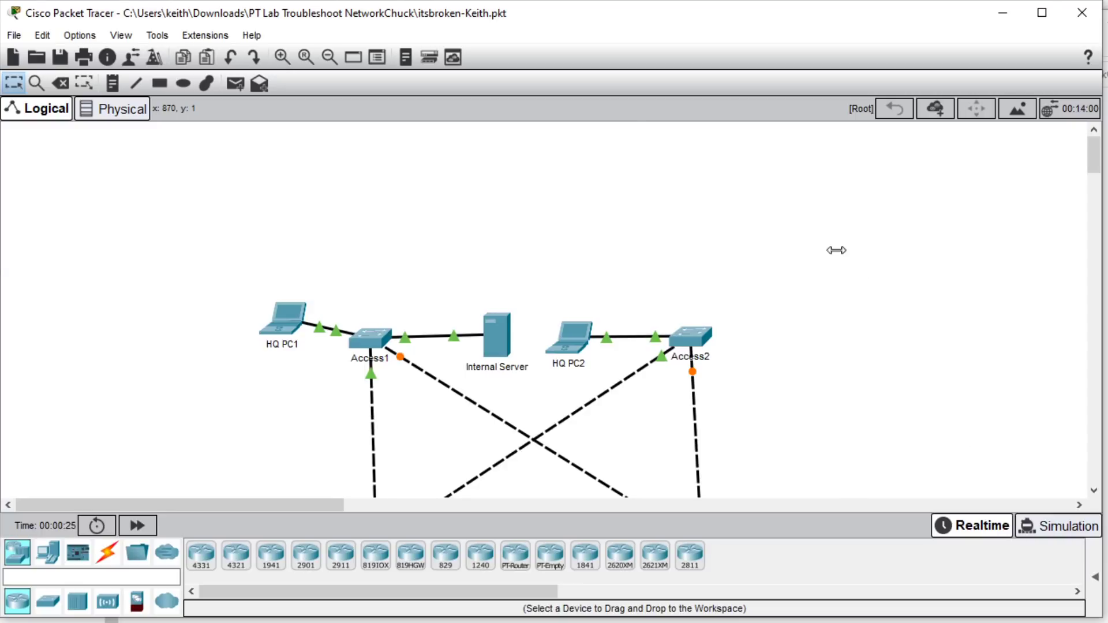
Step: Fit the whole network topology in the workspace, from the HQ PCs to the Site B PC, and examine the links around MLS1
click(330, 57)
click(330, 57)
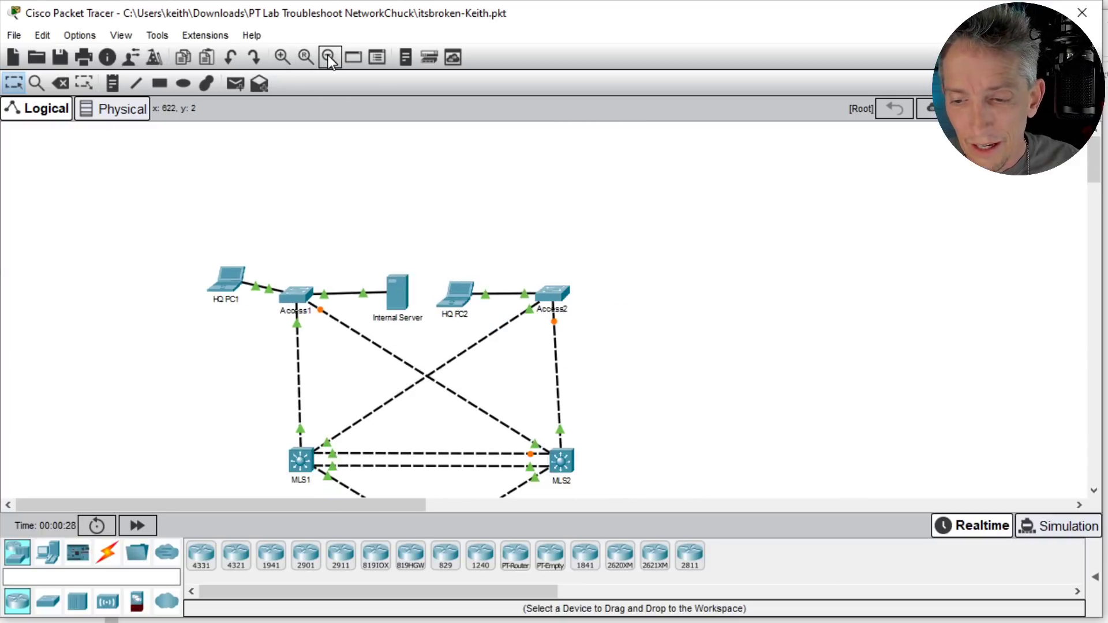
click(329, 57)
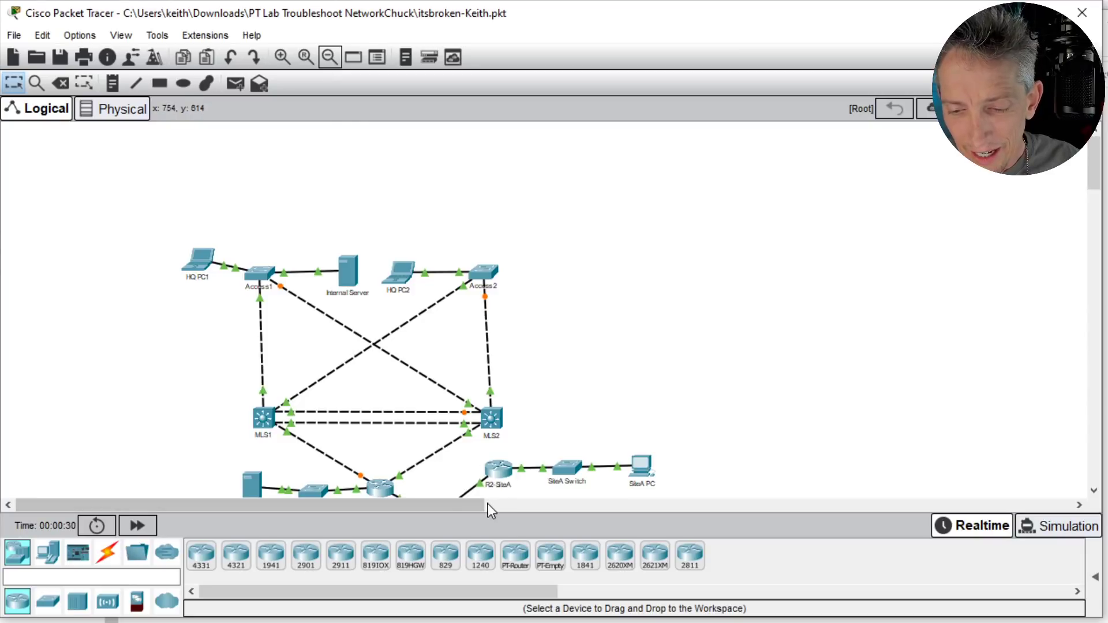
drag(449, 505, 518, 497)
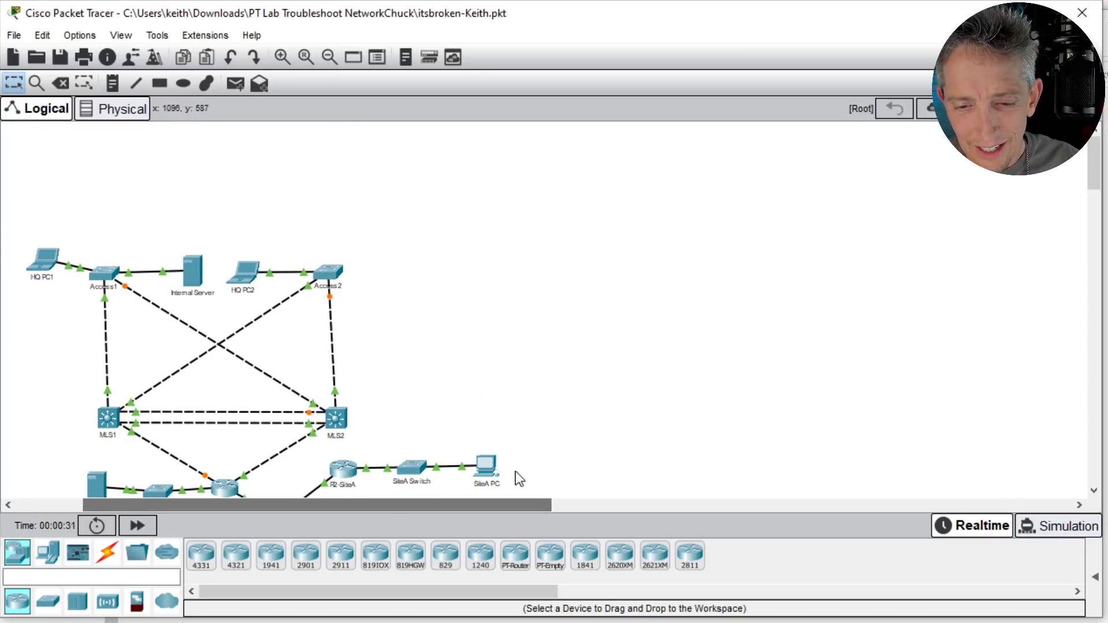
scroll(546, 400, down, 2)
scroll(546, 401, down, 2)
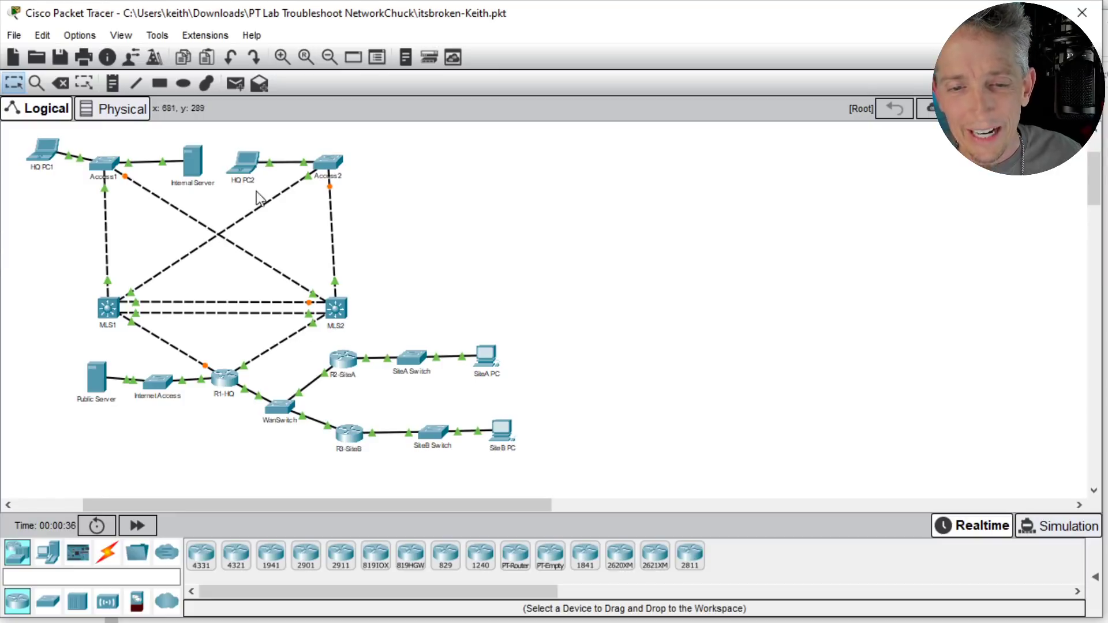
mouse_move(141, 299)
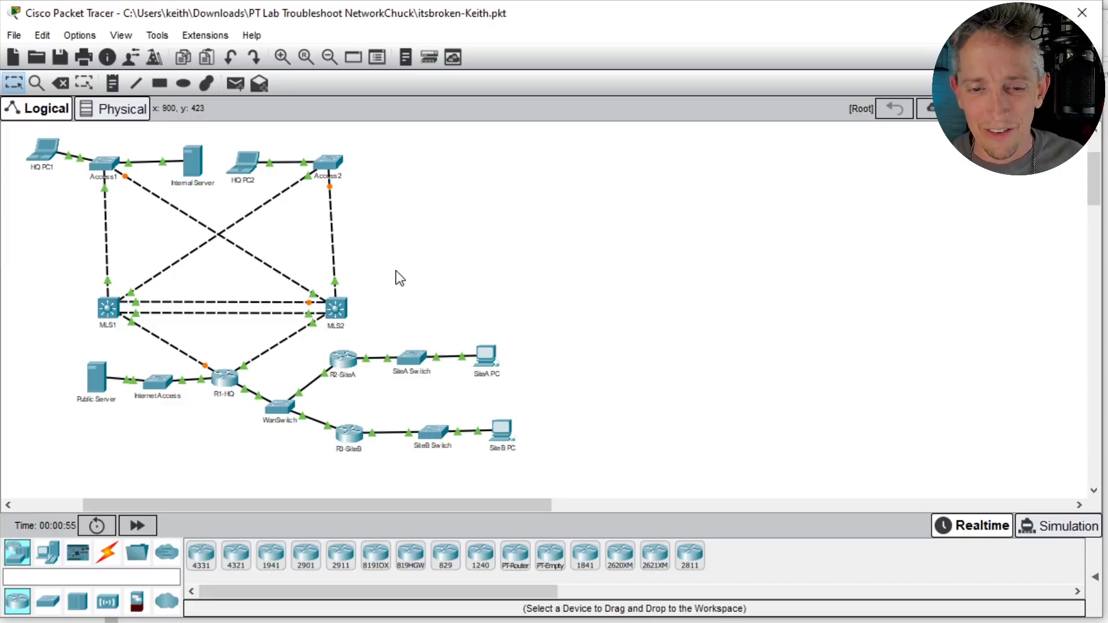
Step: Open the MLS1 switch's command line in a widened device window and enter privileged mode with en
mouse_move(111, 317)
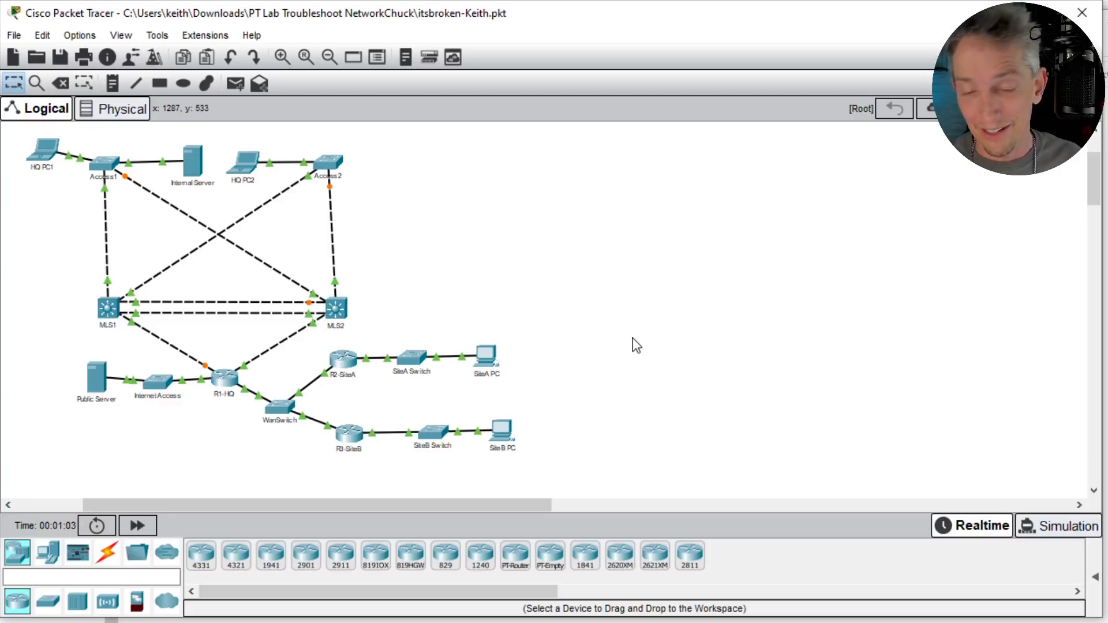
click(107, 308)
drag(557, 30, 658, 60)
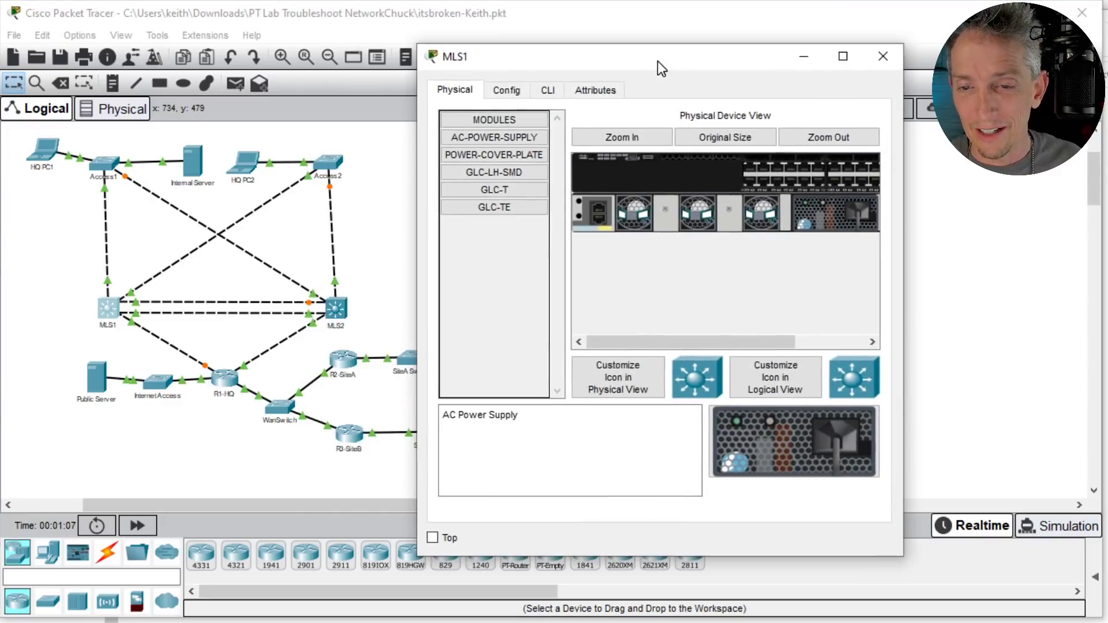
drag(903, 254, 1106, 254)
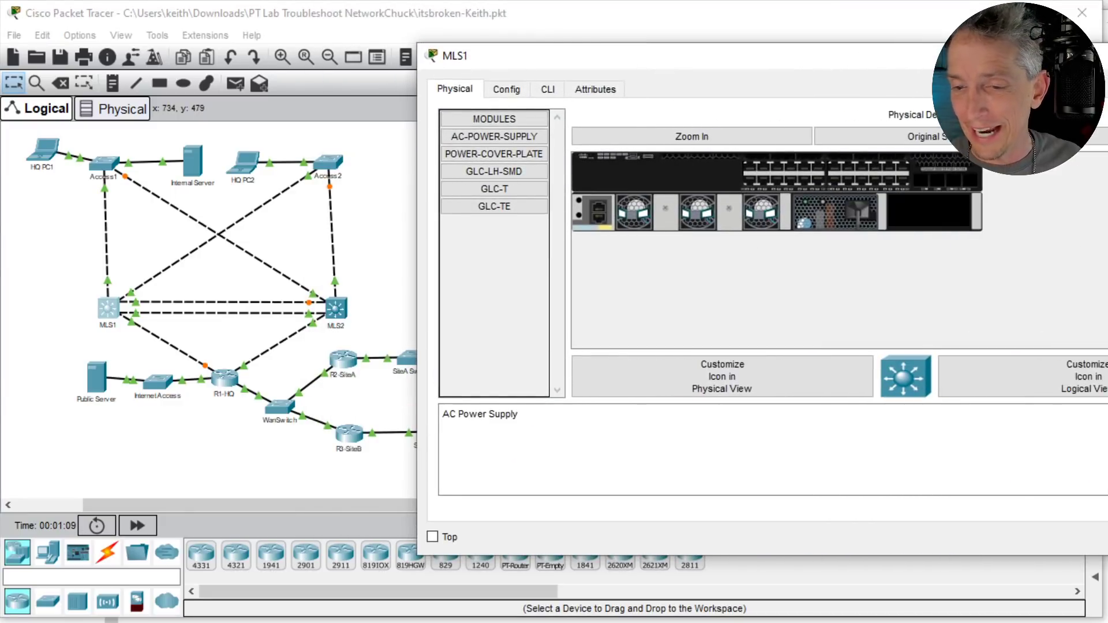
click(548, 89)
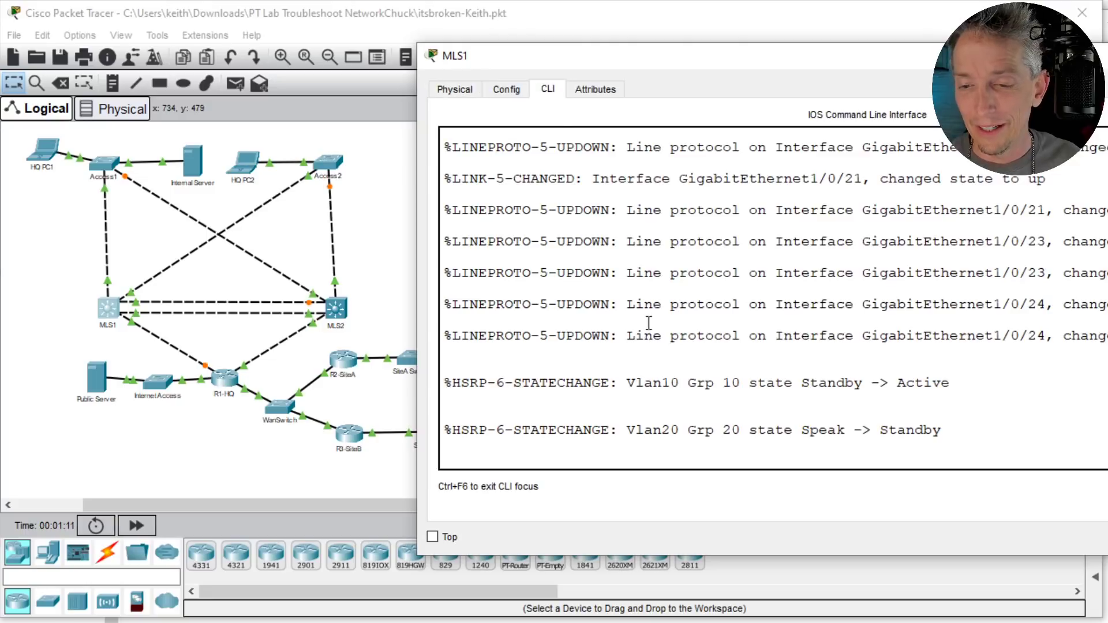
key(Return)
key(Return)
text(en)
key(Return)
key(Return)
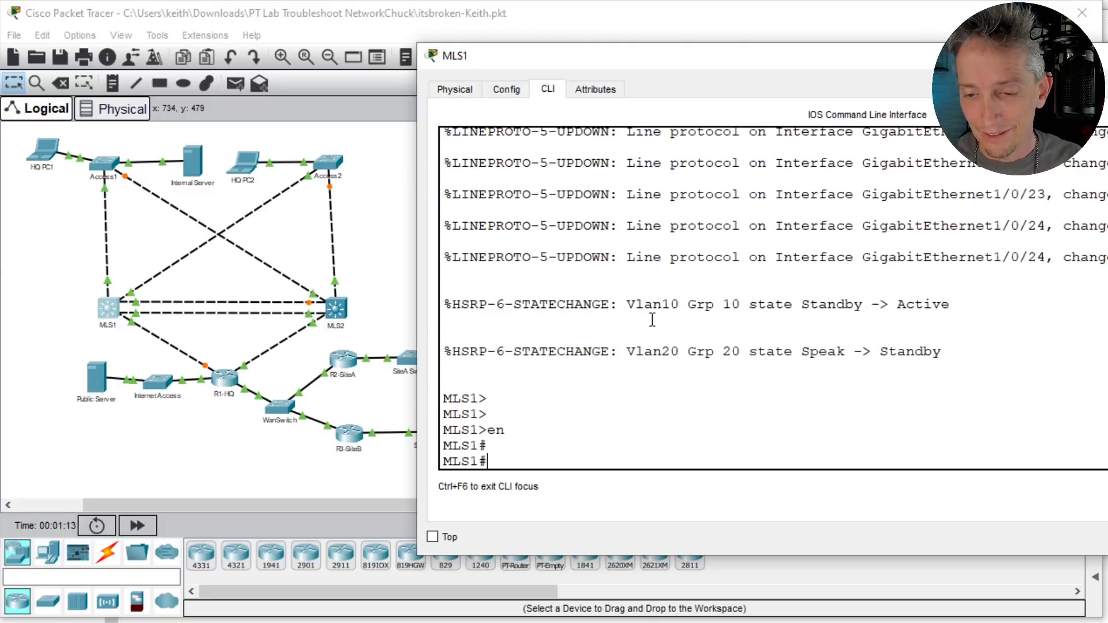
Step: List MLS1's directly connected devices with show cdp neighbors and highlight the Access1 entry
key(Return)
text(show cdp ne)
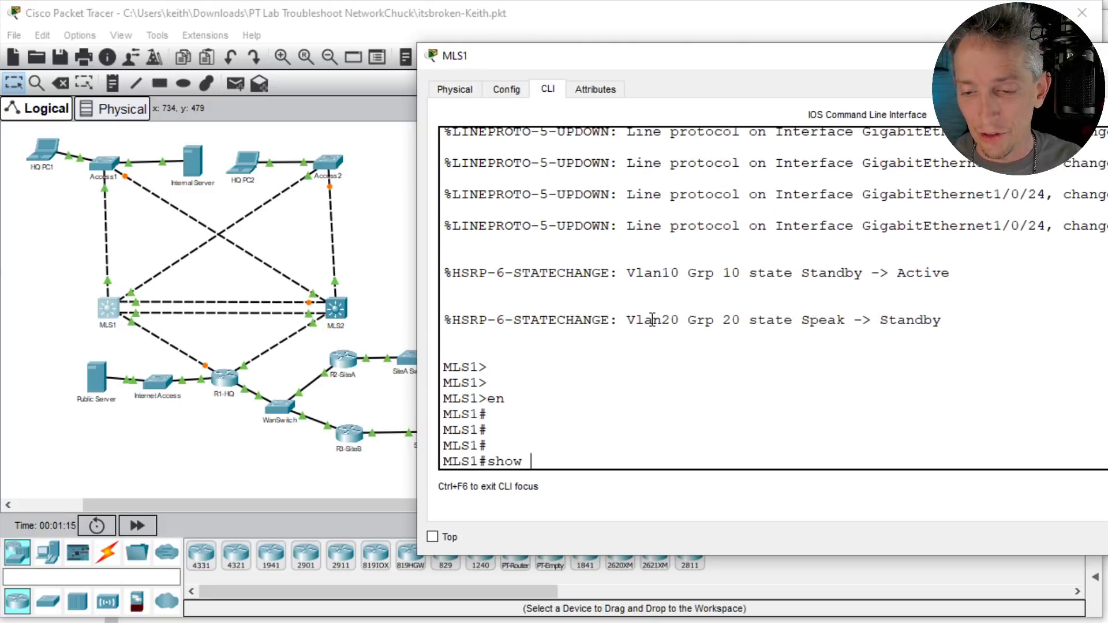
key(Tab)
key(Return)
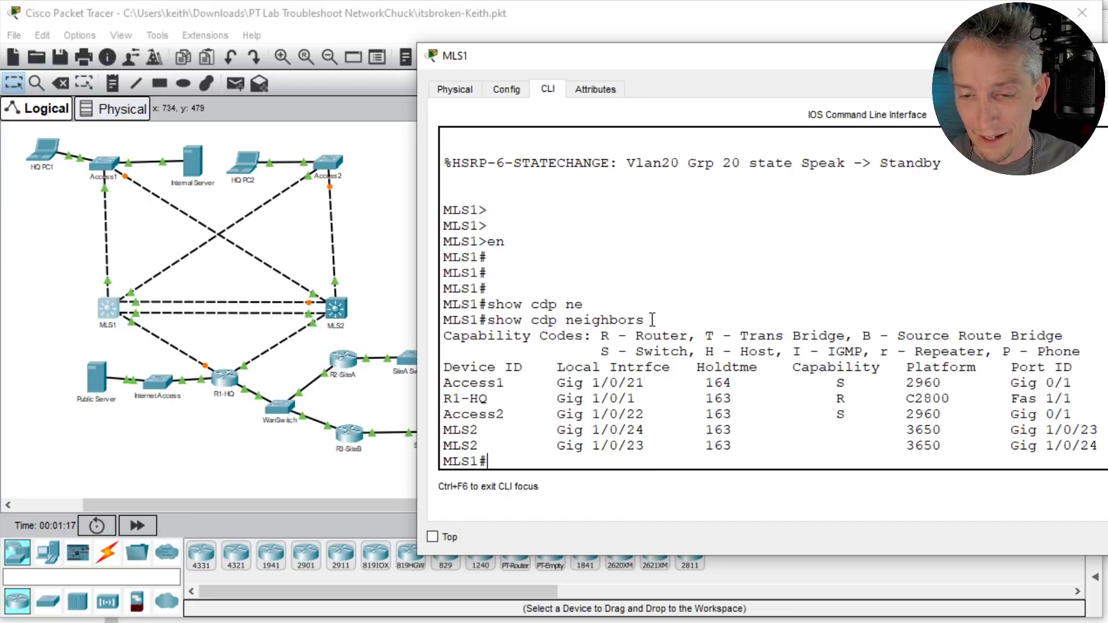
triple_click(482, 384)
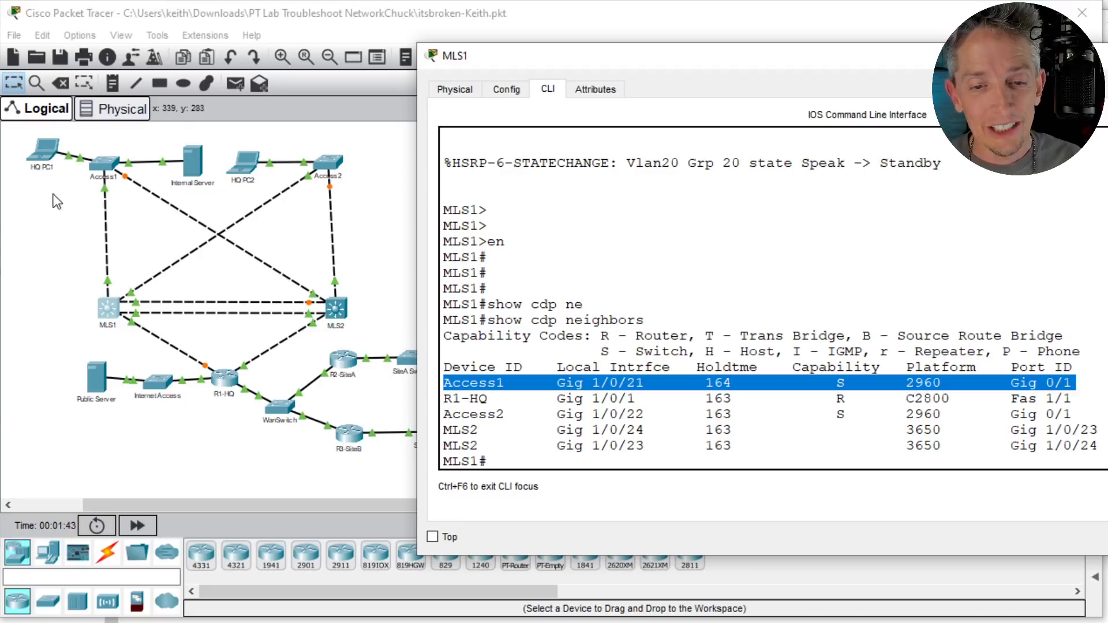
click(46, 155)
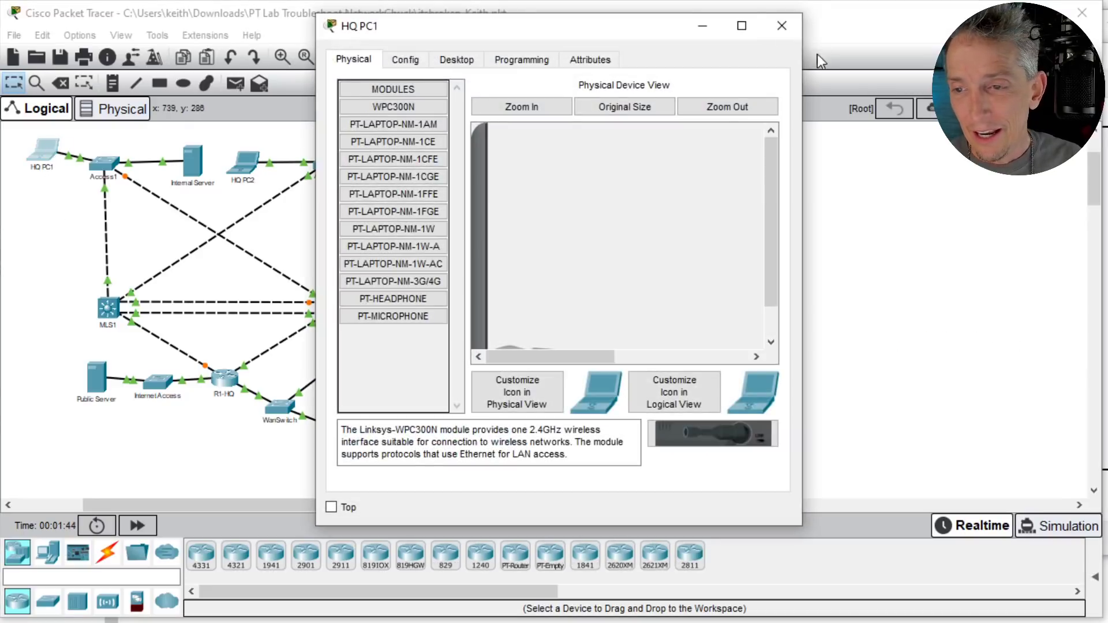
drag(803, 52, 1070, 52)
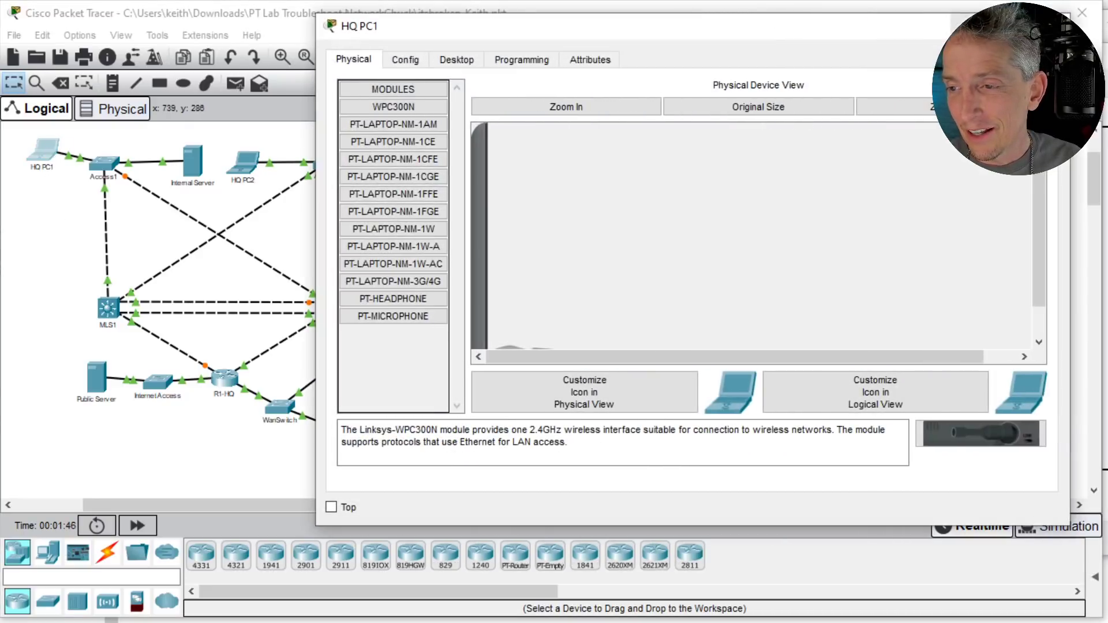
click(971, 26)
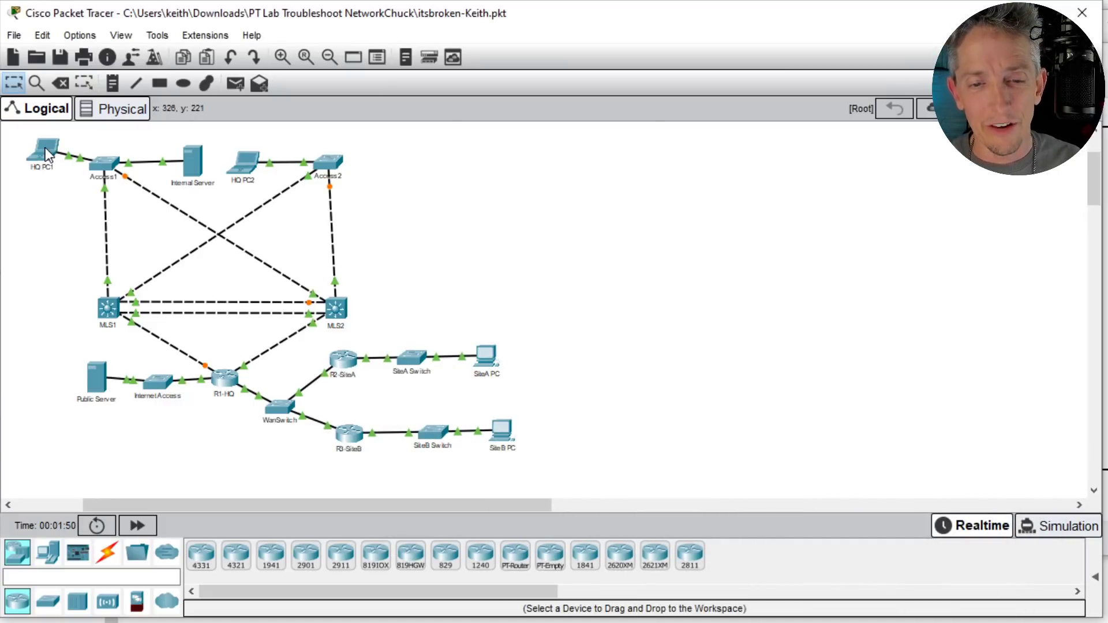
Step: Check HQ PC1's IP address summary and open a command prompt on HQ PC2 in a widened window
mouse_move(46, 151)
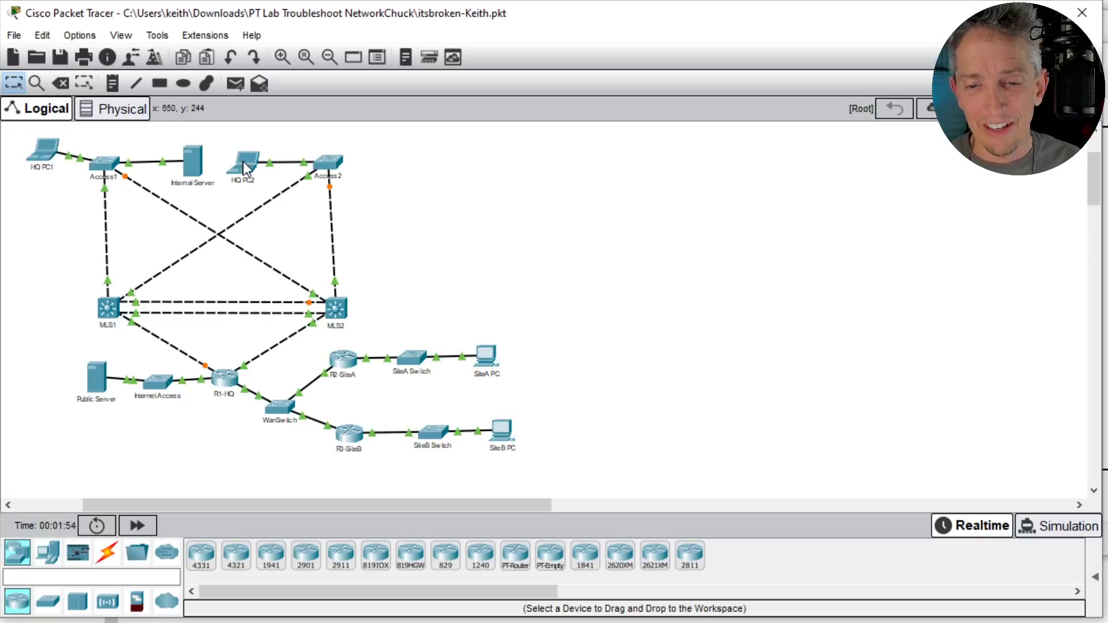
mouse_move(246, 169)
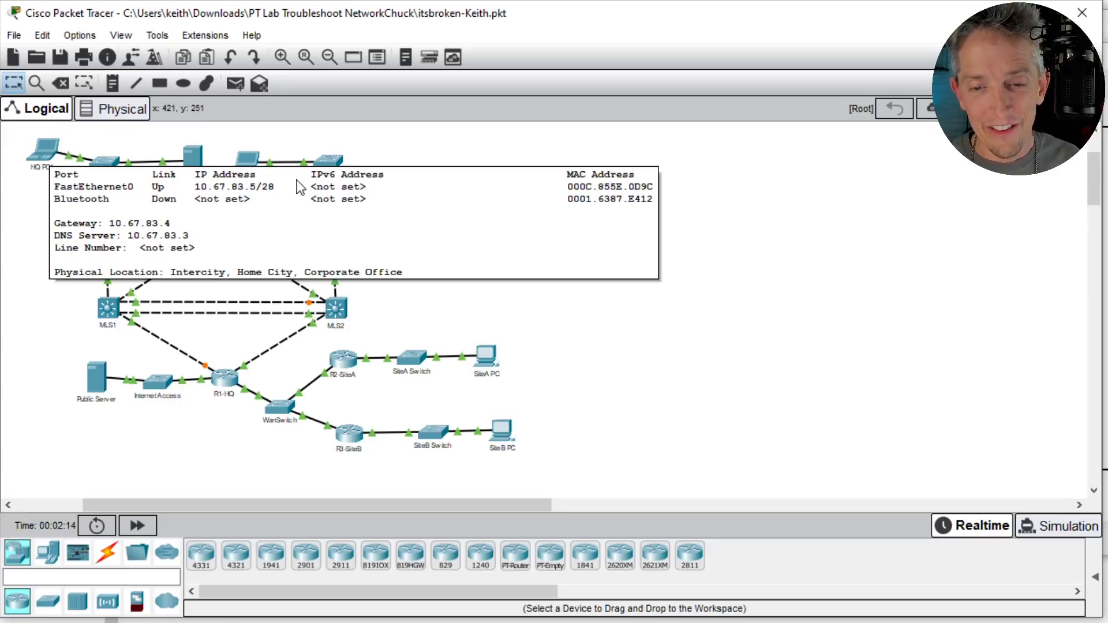
click(246, 161)
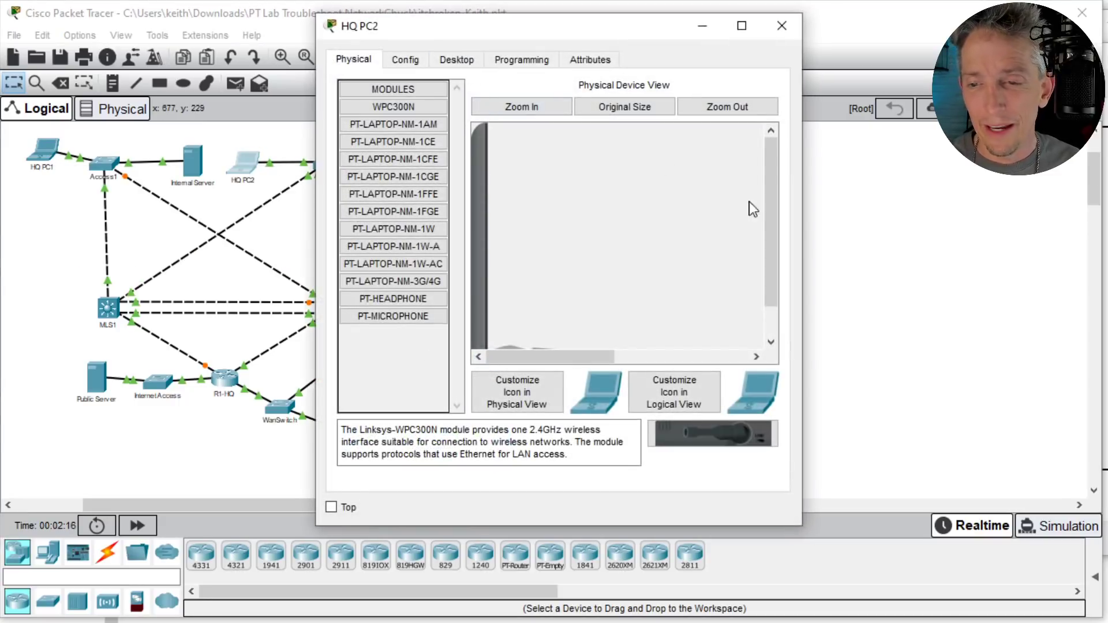
drag(805, 235, 1097, 235)
click(457, 60)
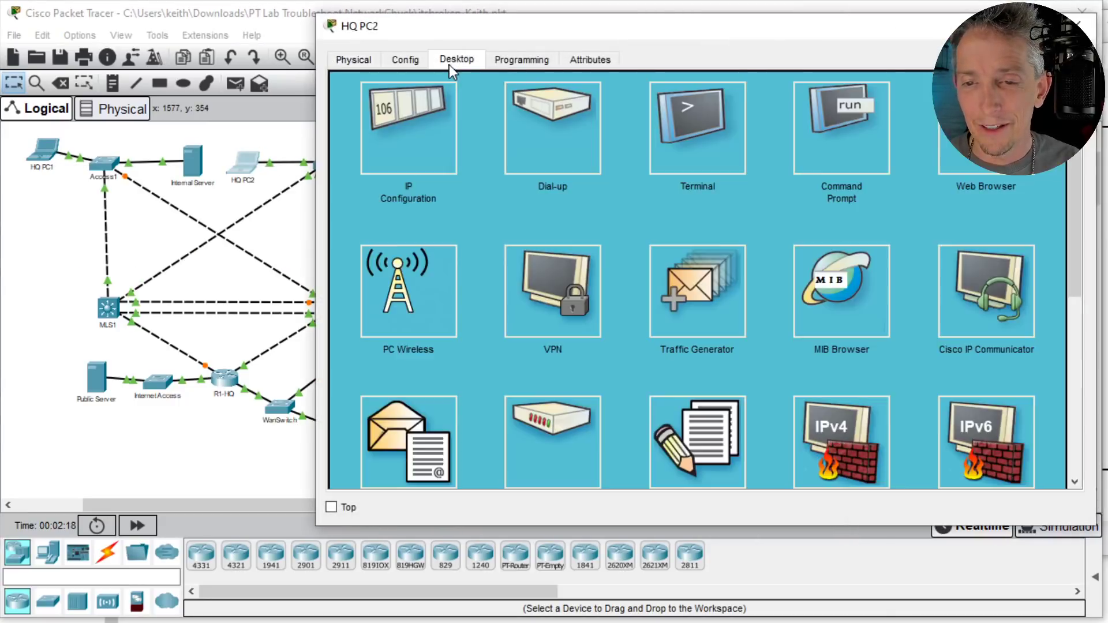
click(820, 144)
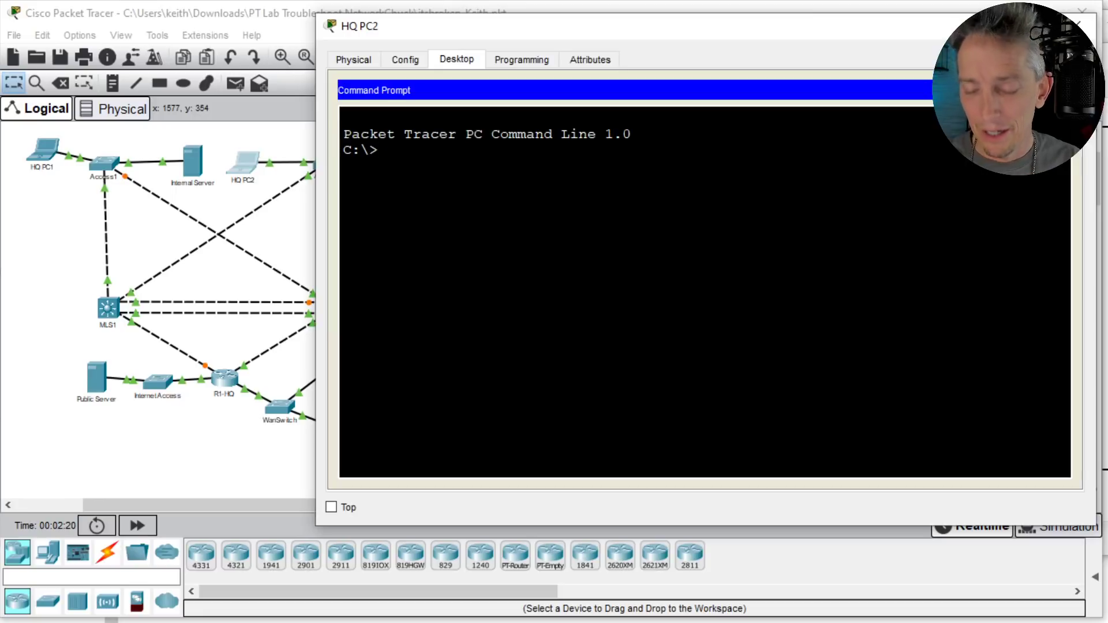
Step: Ping HQ PC1 at 10.67.83.5 twice from HQ PC2's command prompt
text(pin)
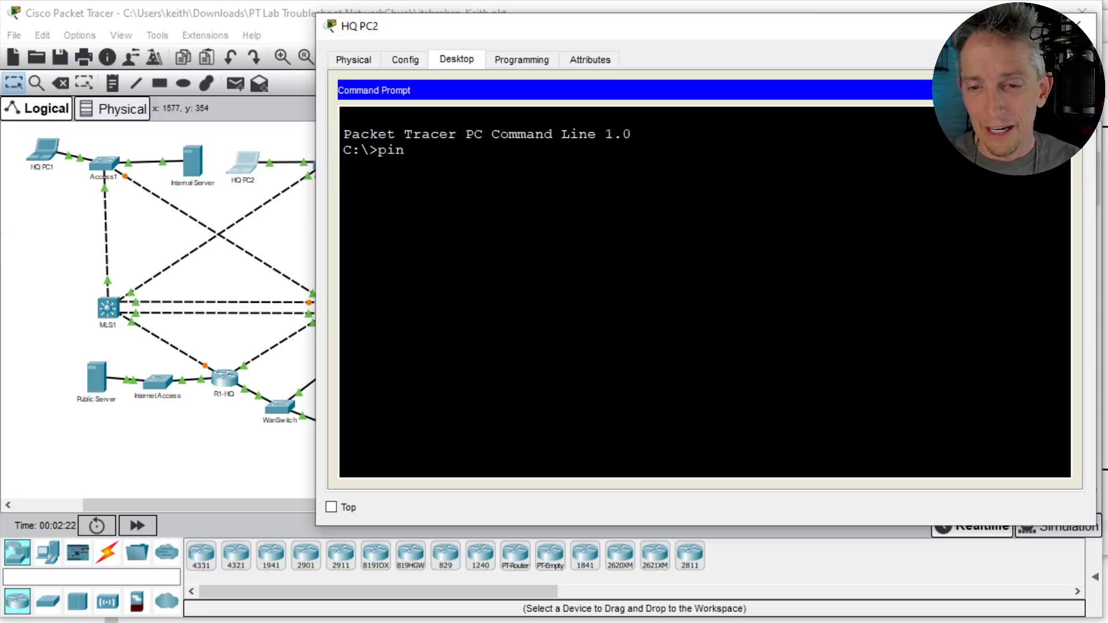
text(g 10.67.83.)
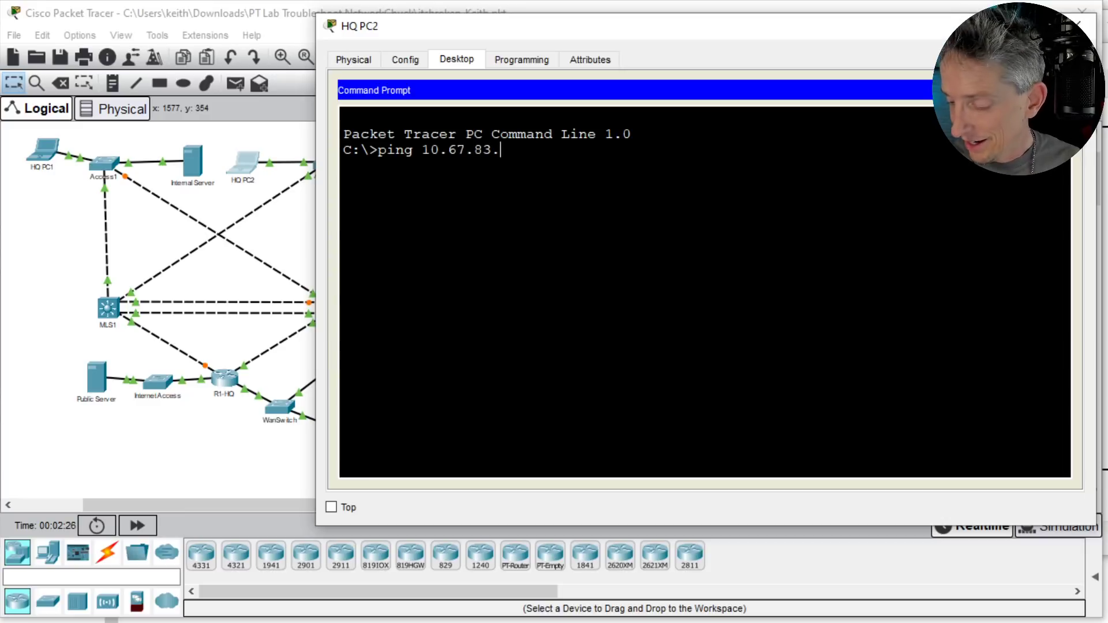
text(5)
key(Return)
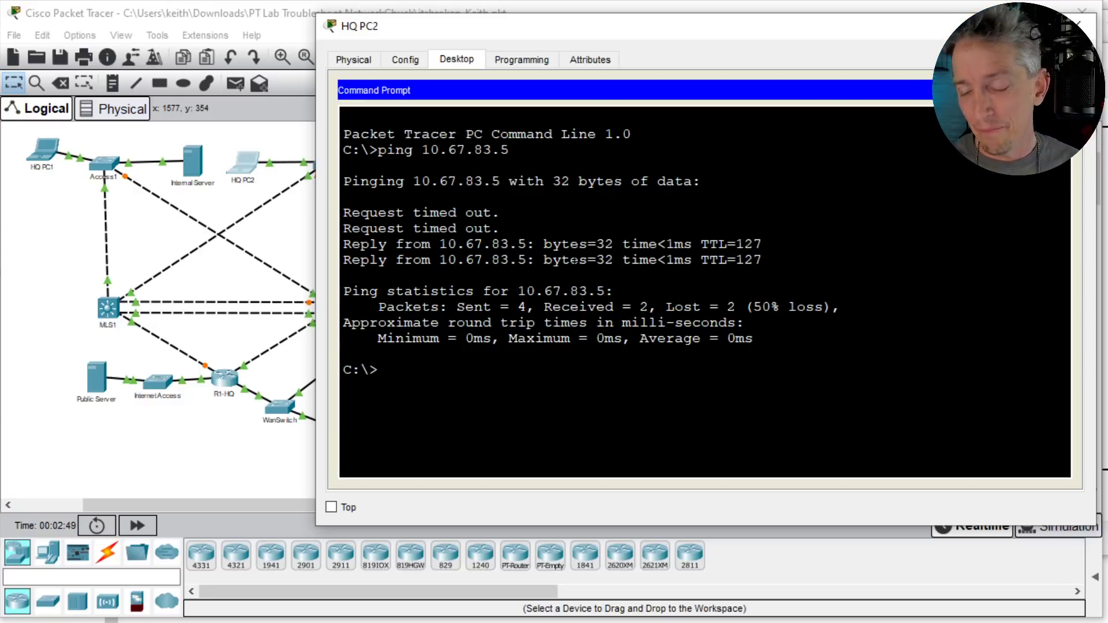
key(Up)
key(Return)
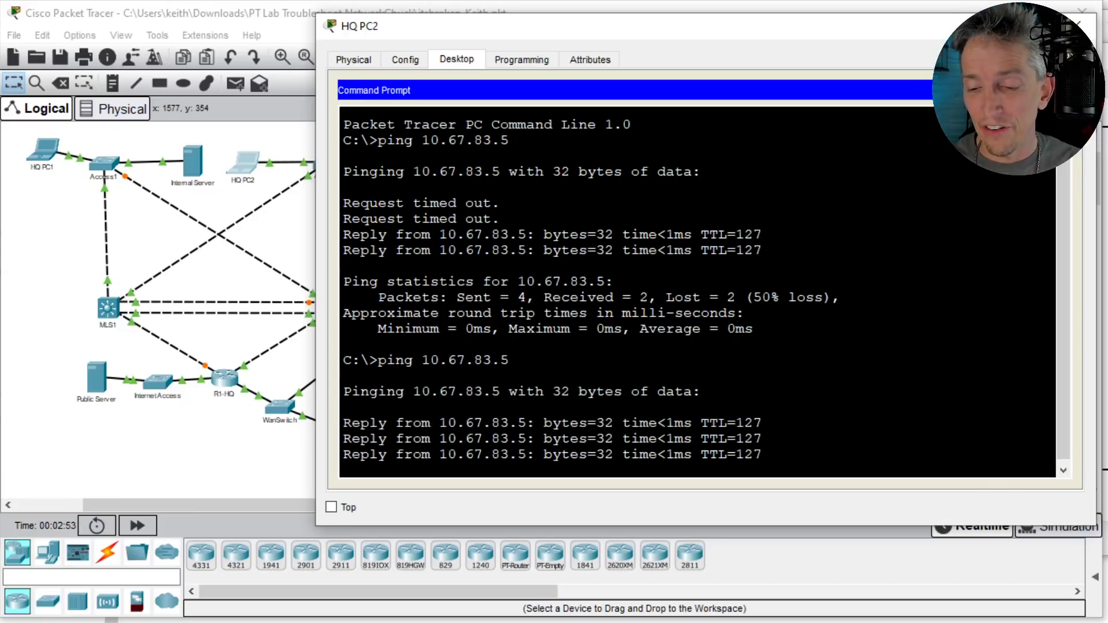
key(Return)
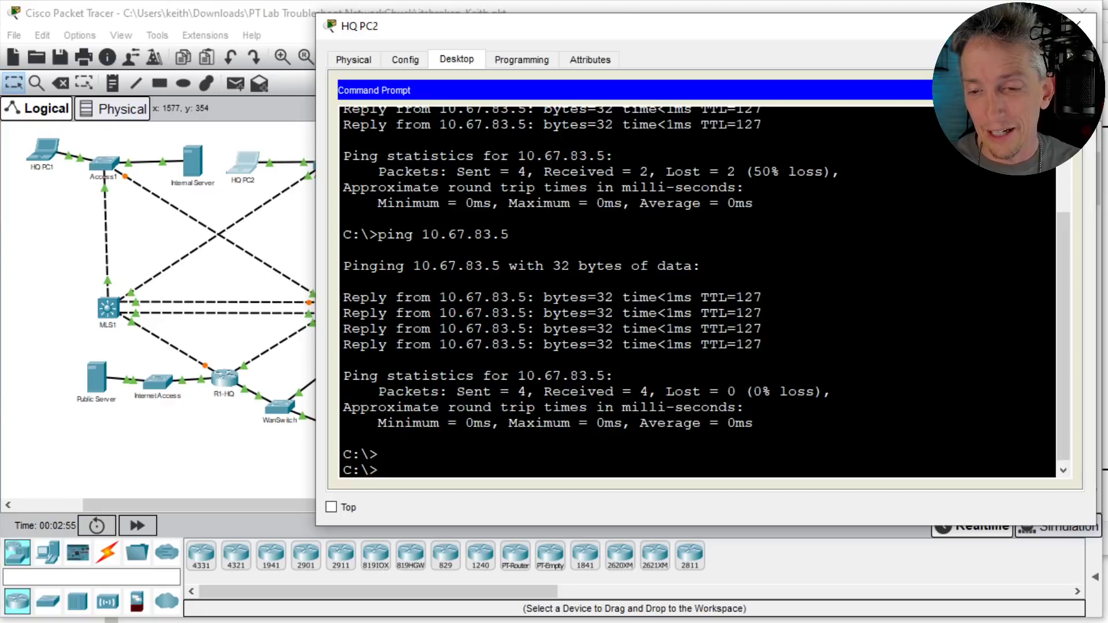
Step: Trace the route from HQ PC2 to 10.67.83.5 with tracert and highlight the last octet of the first hop's address
text(tracert )
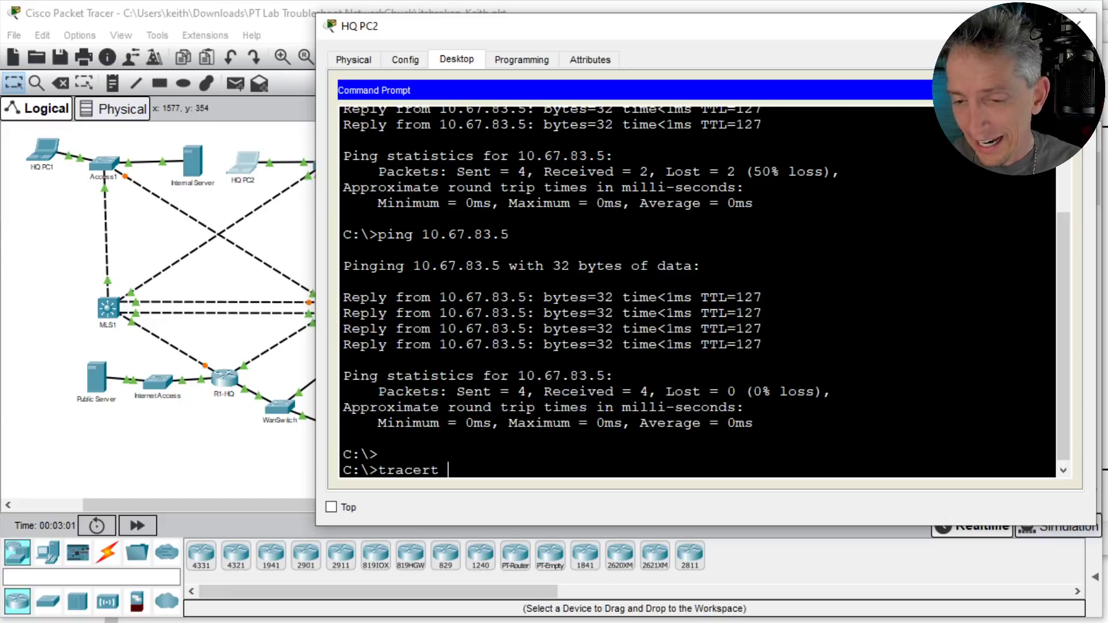
text(10.67.83.5)
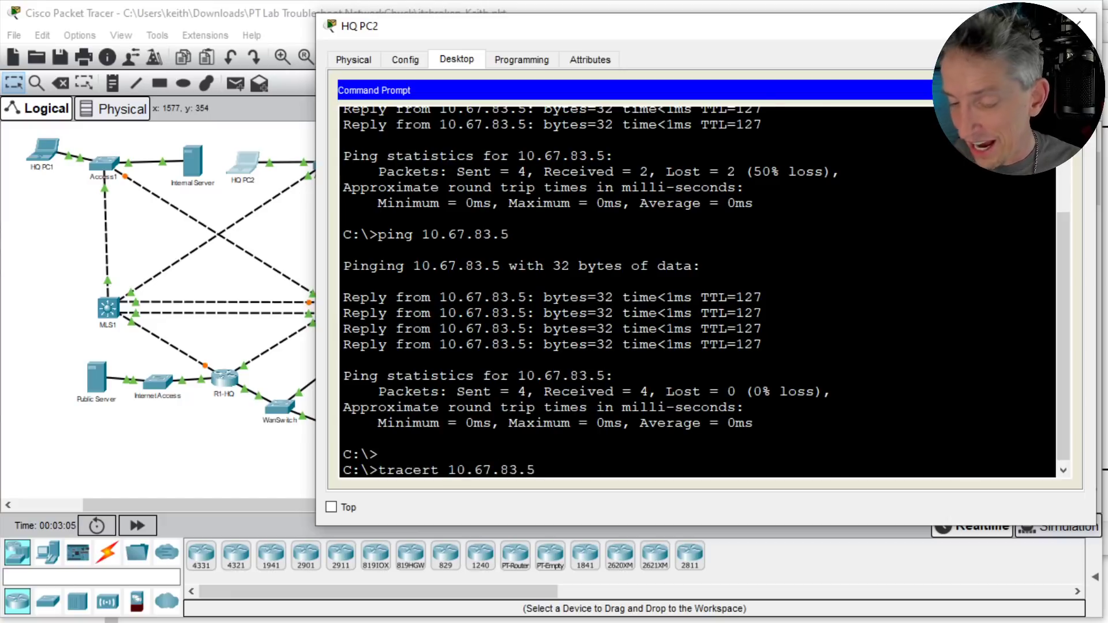
key(Return)
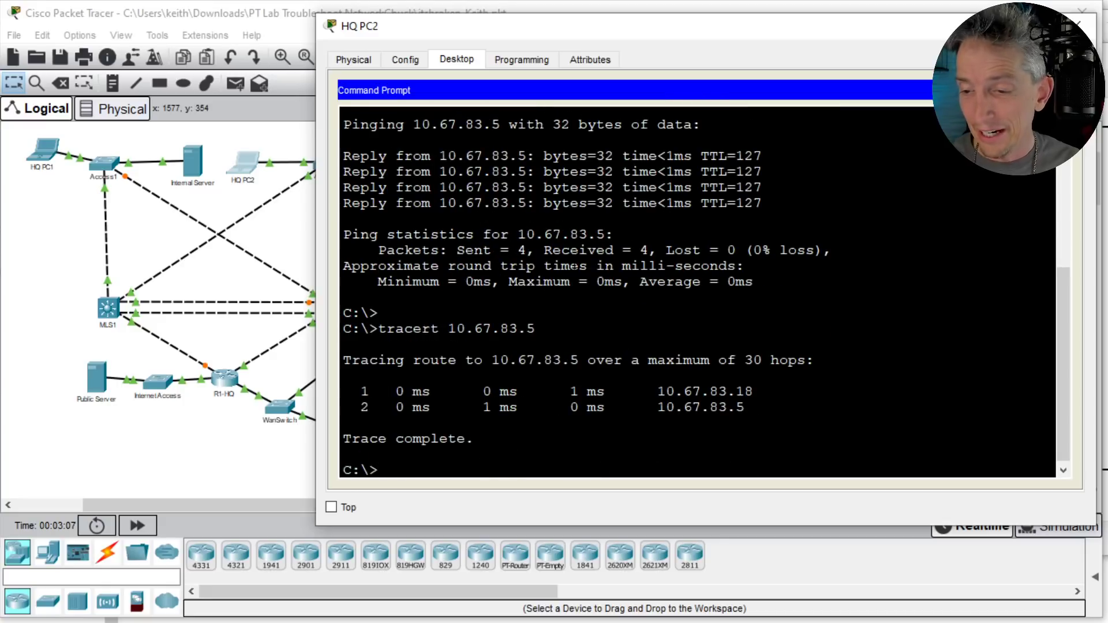
double_click(745, 391)
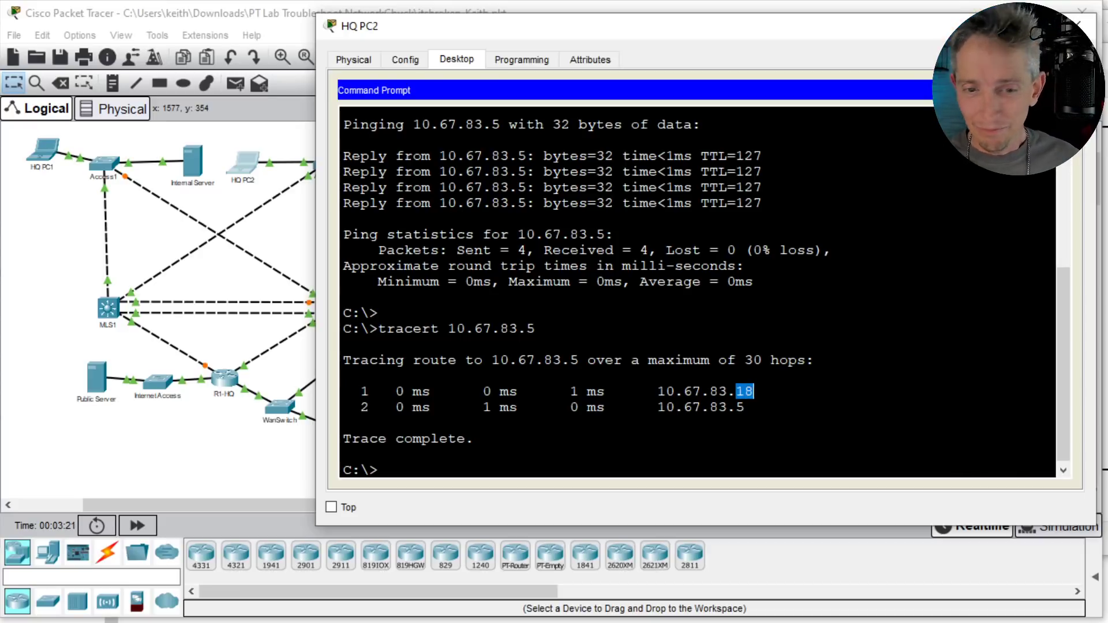
Step: Check SiteA PC's IP address summary and open a command prompt on SiteA PC
click(82, 229)
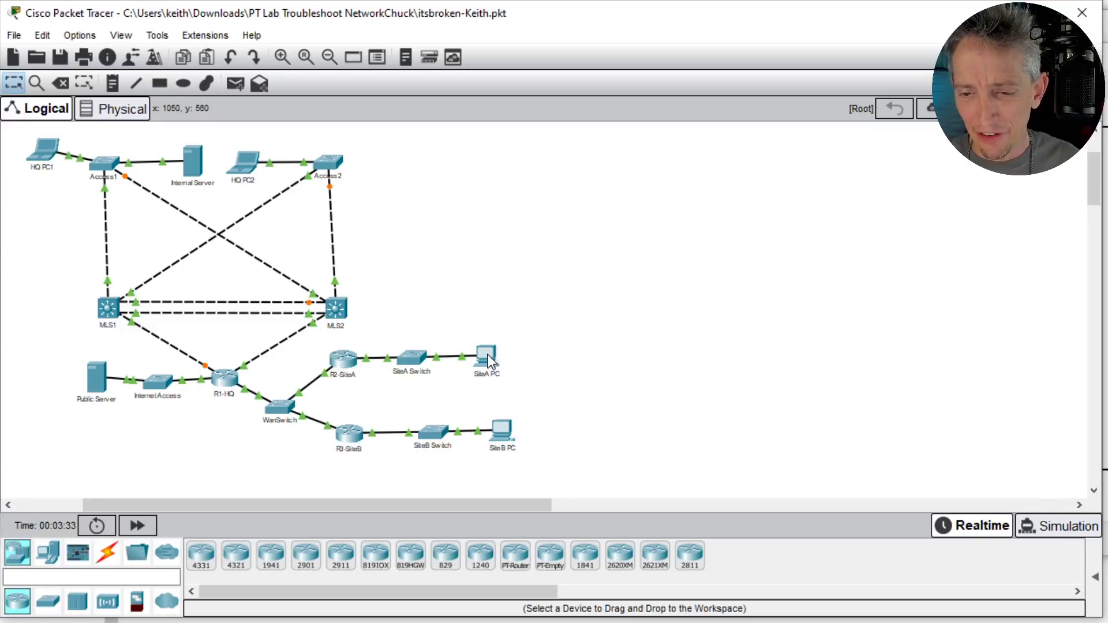
mouse_move(488, 360)
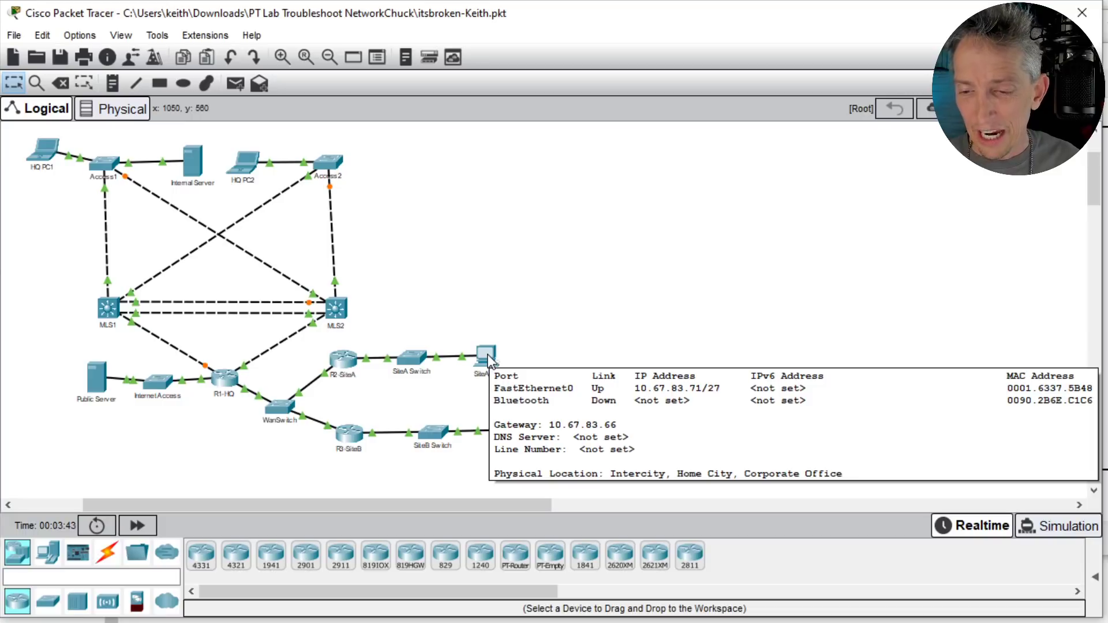
click(490, 359)
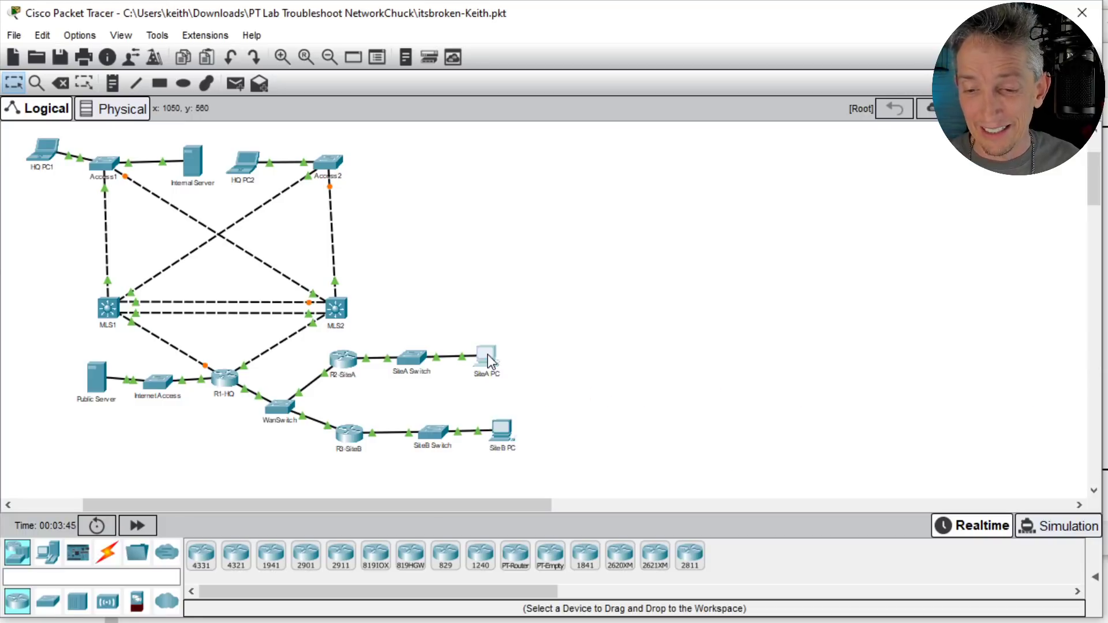
drag(508, 28, 670, 103)
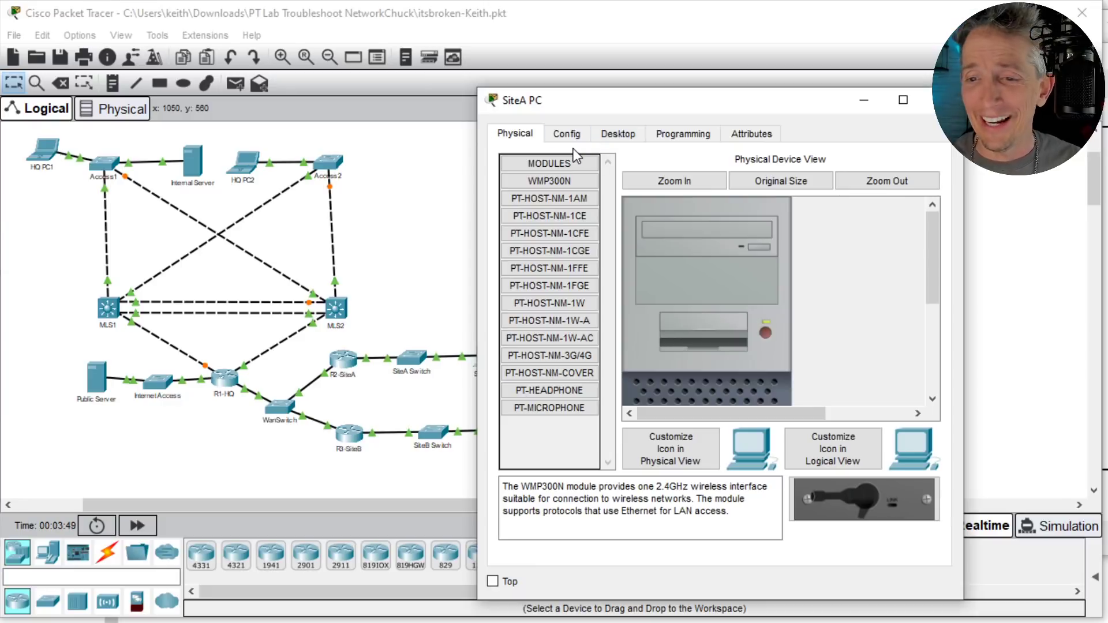
click(619, 134)
click(848, 225)
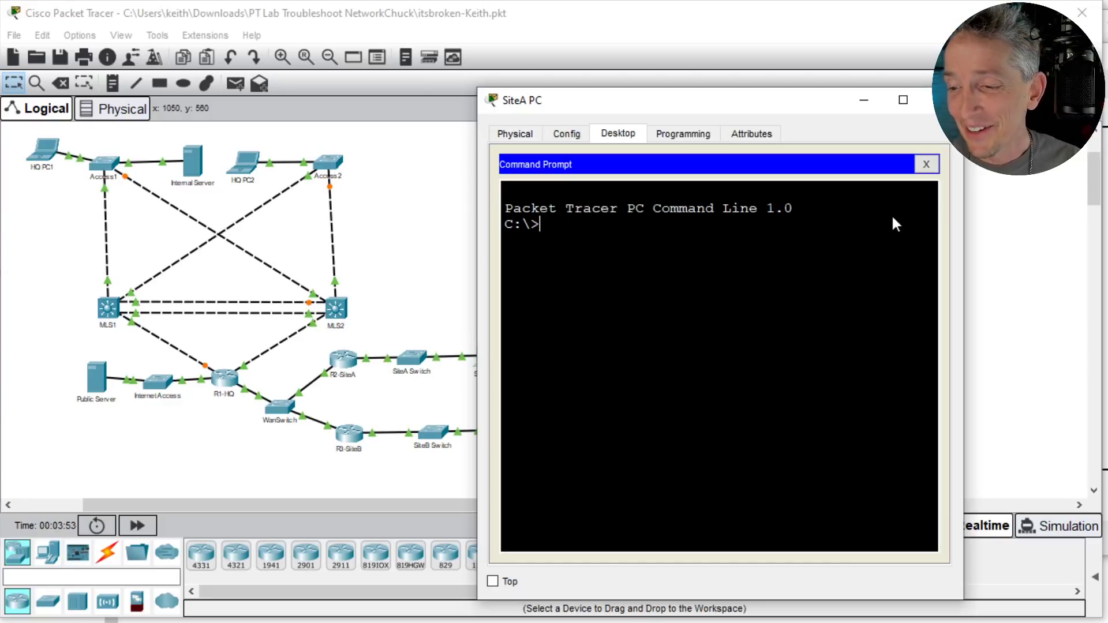
Step: Ping 10.67.83.65 from SiteA PC's command prompt
text([ping)
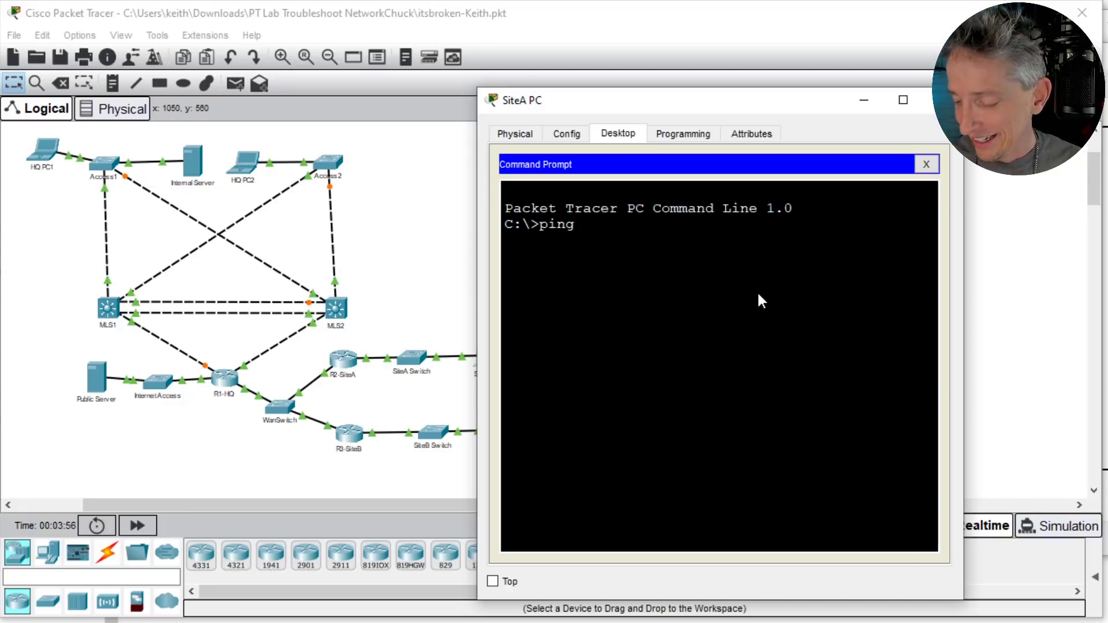
text( 67383)
key(BackSpace)
key(BackSpace)
key(BackSpace)
key(BackSpace)
key(BackSpace)
key(BackSpace)
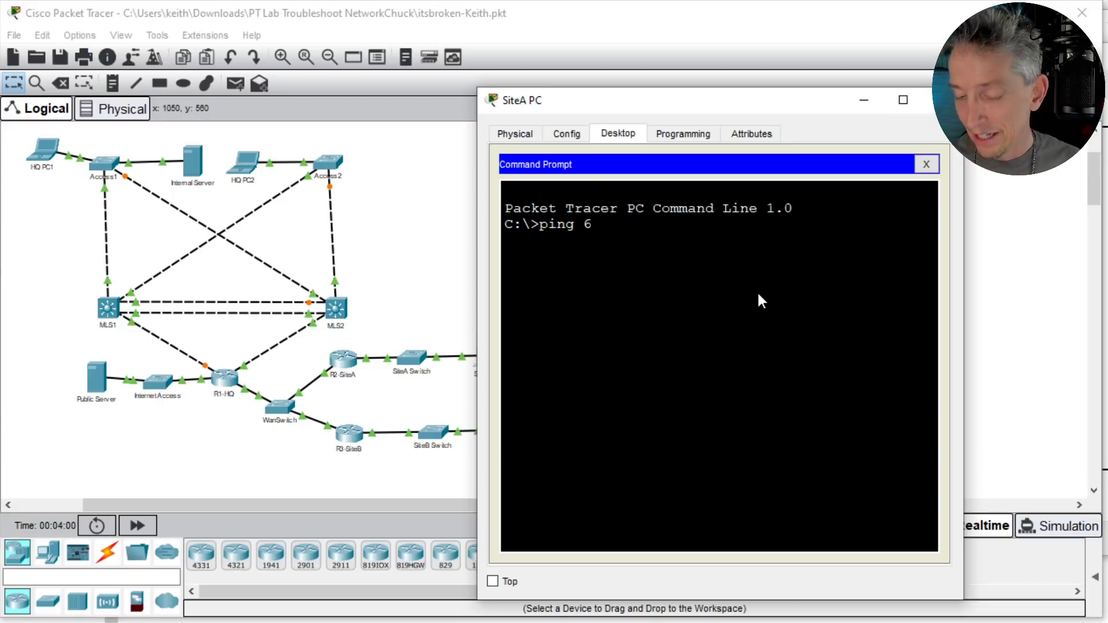
text(10.67)
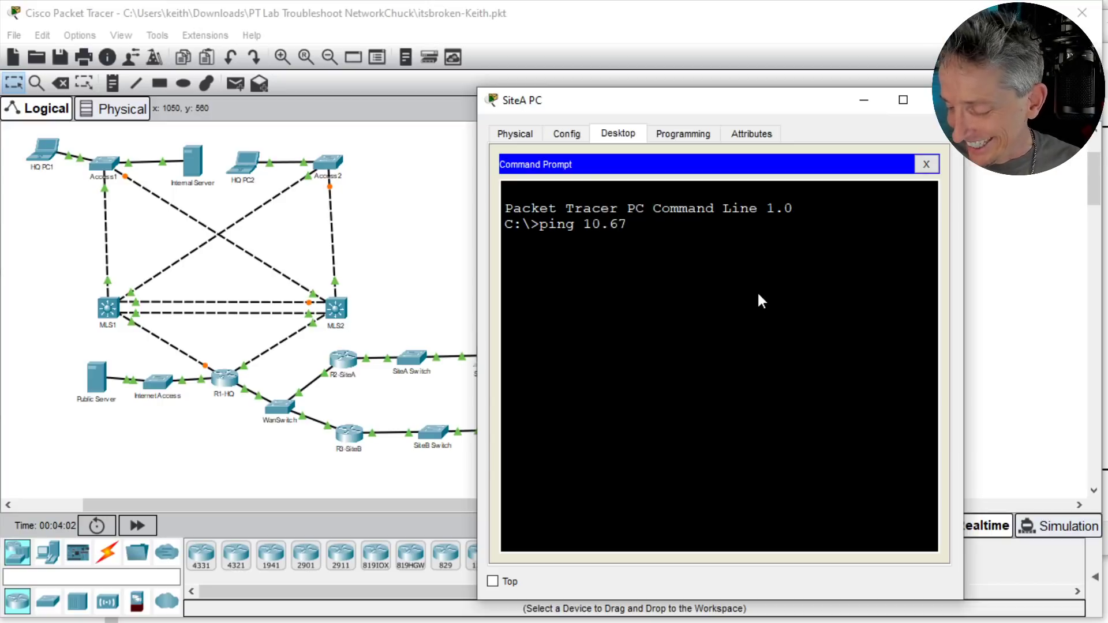
text(.83.)
click(398, 286)
mouse_move(355, 368)
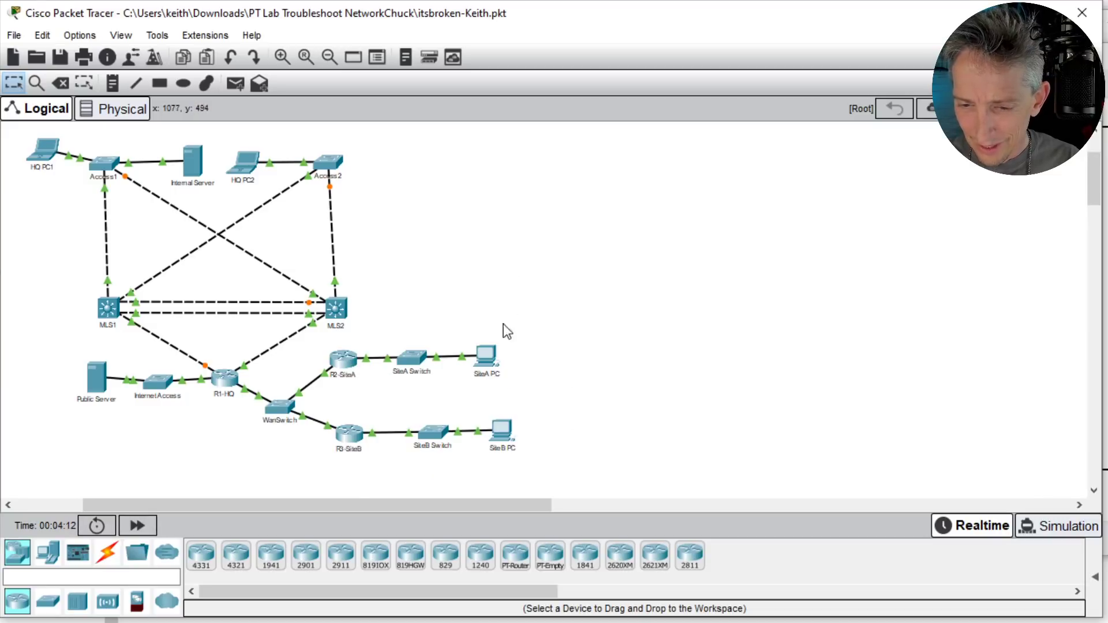
mouse_move(483, 365)
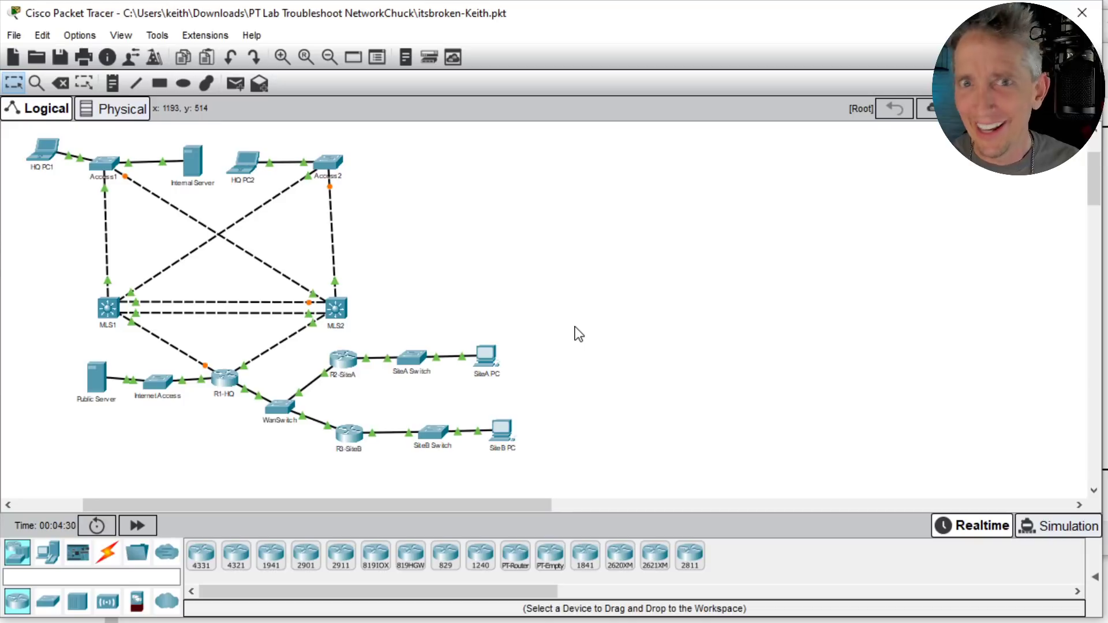
click(490, 359)
text(65)
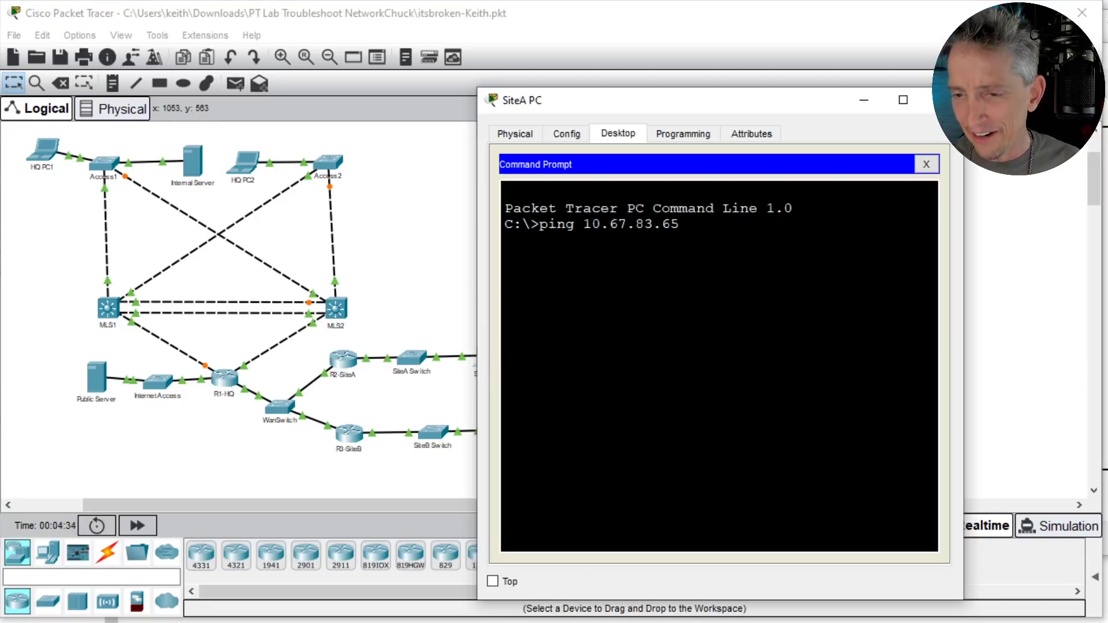
key(Return)
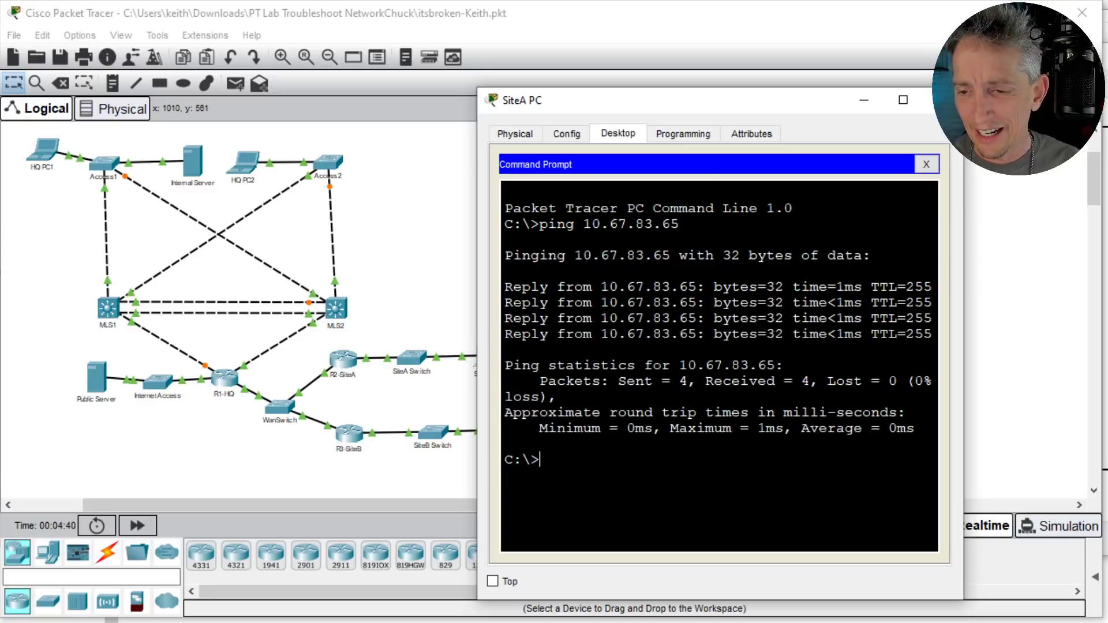
Step: Display SiteA PC's IP configuration with ipconfig and widen its window
key(Return)
key(Return)
text(ipconfig)
key(Return)
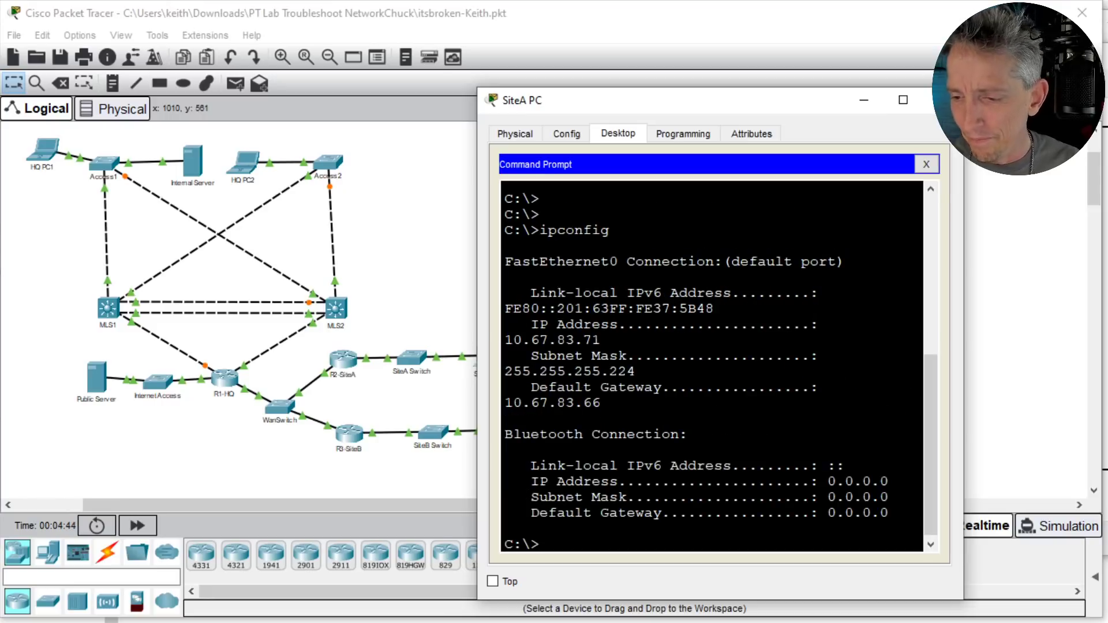
click(978, 307)
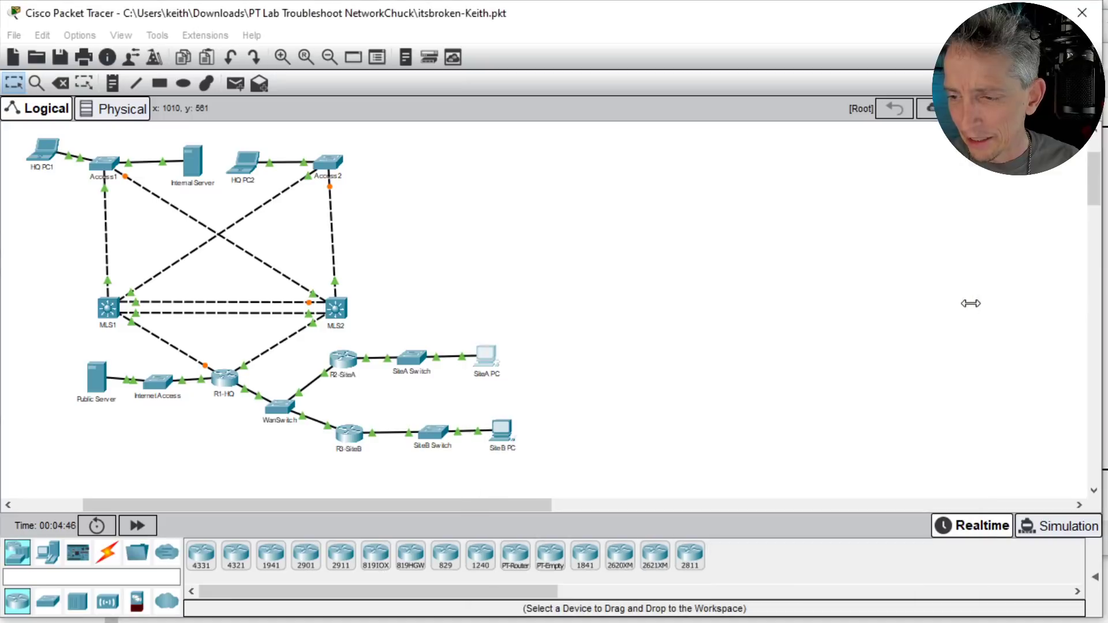
click(487, 356)
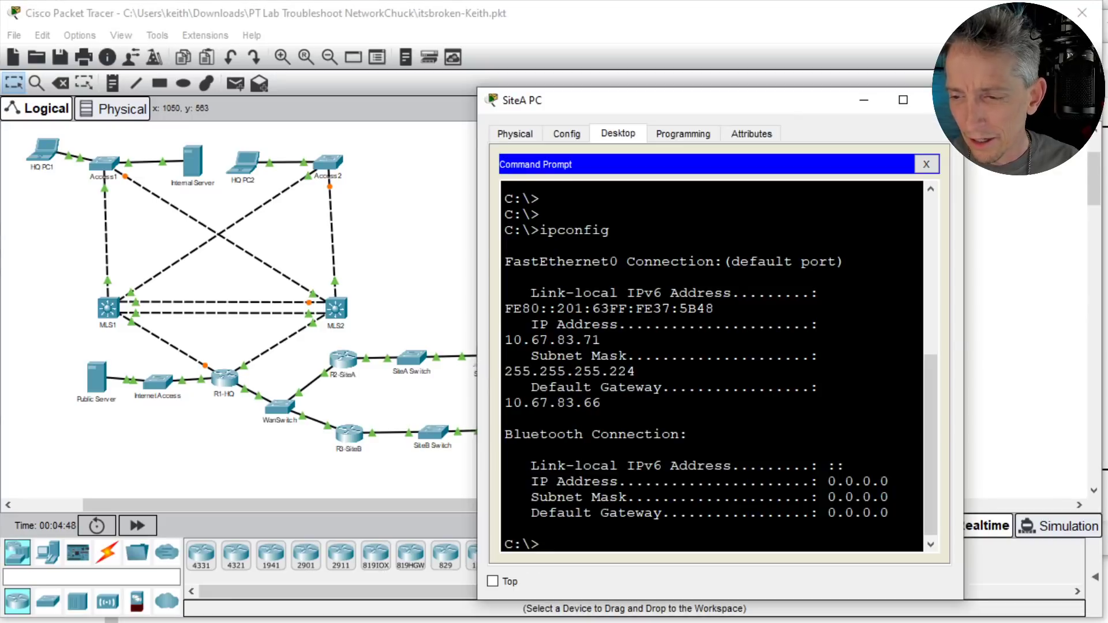
drag(975, 335, 1097, 333)
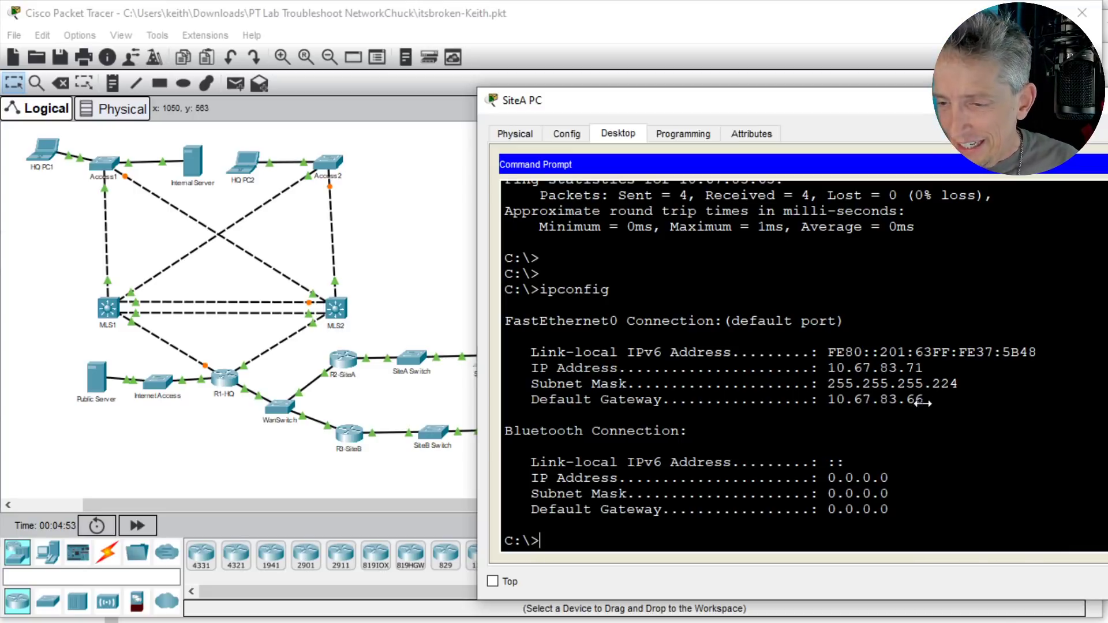
Step: Show SiteA PC's full IP configuration with ipconfig /all and highlight the DHCP Servers line
key(Up)
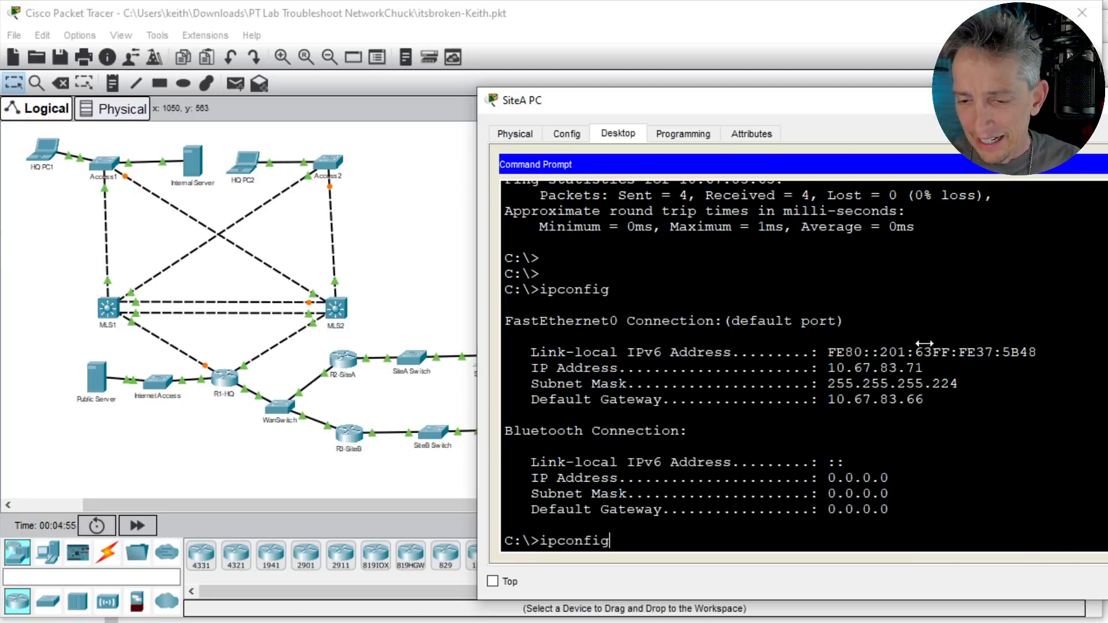
text(/all)
key(Return)
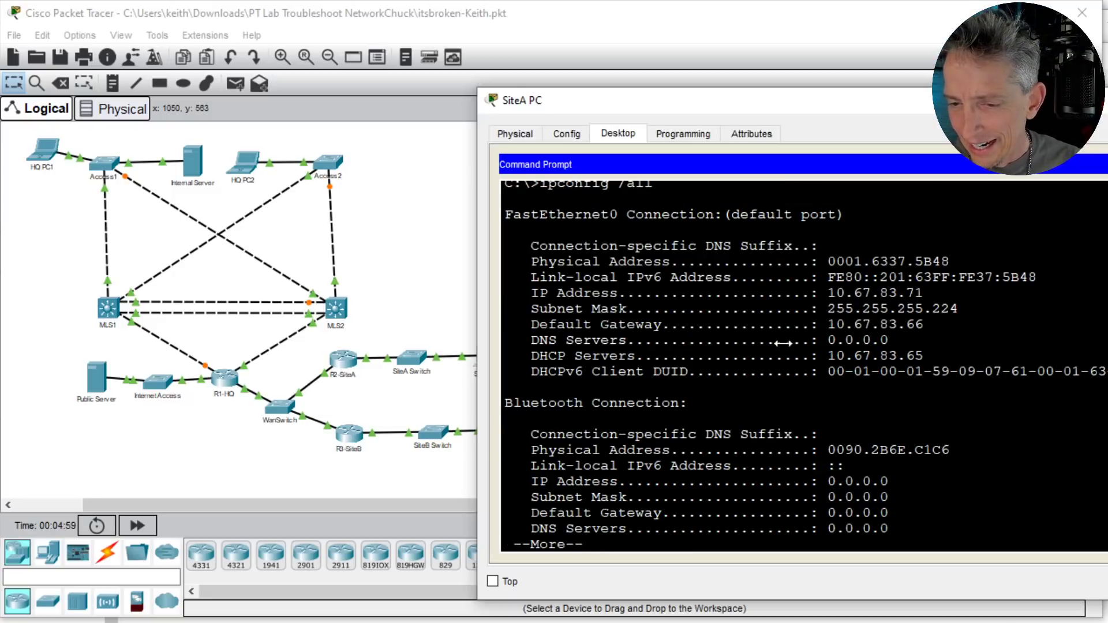
triple_click(619, 355)
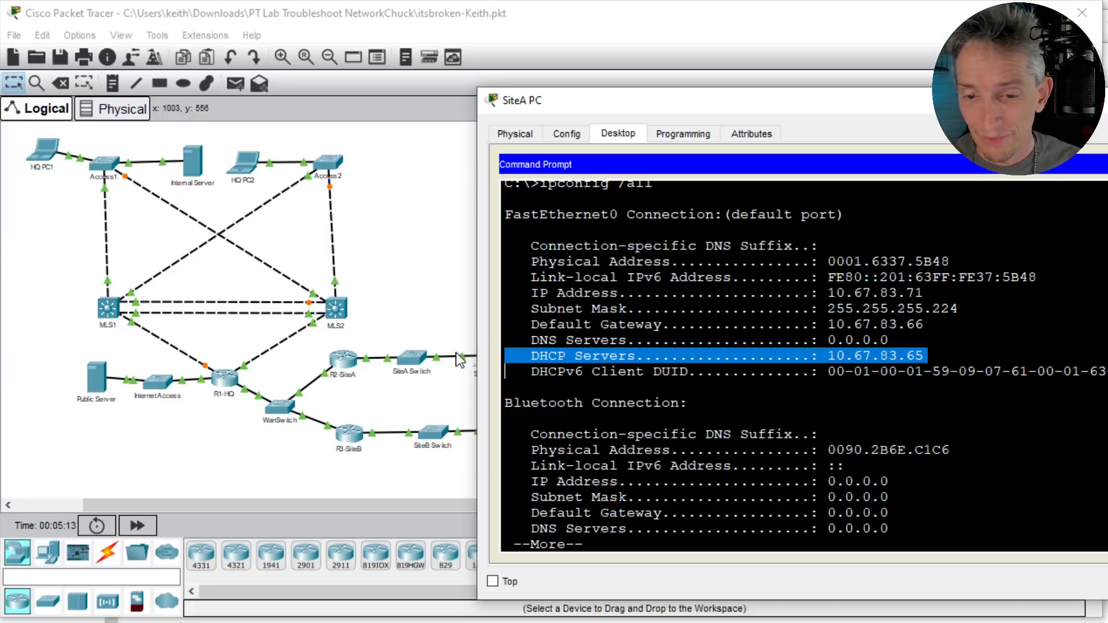
Step: Open the R2-SiteA router's CLI in a widened window moved clear of the topology
click(344, 363)
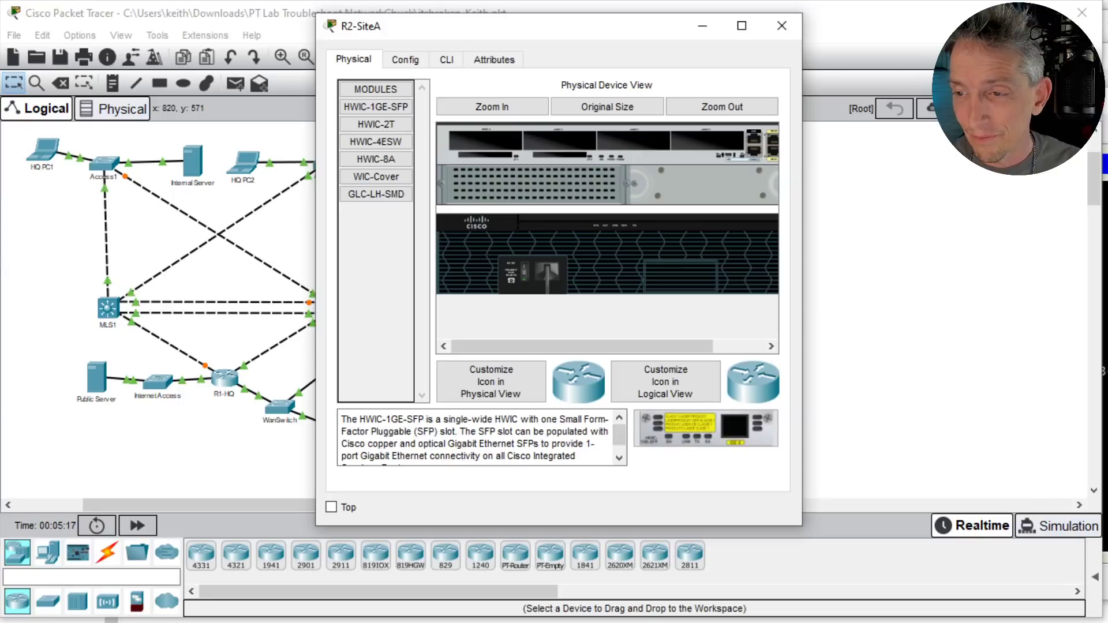
drag(803, 165, 1107, 165)
drag(681, 34, 907, 75)
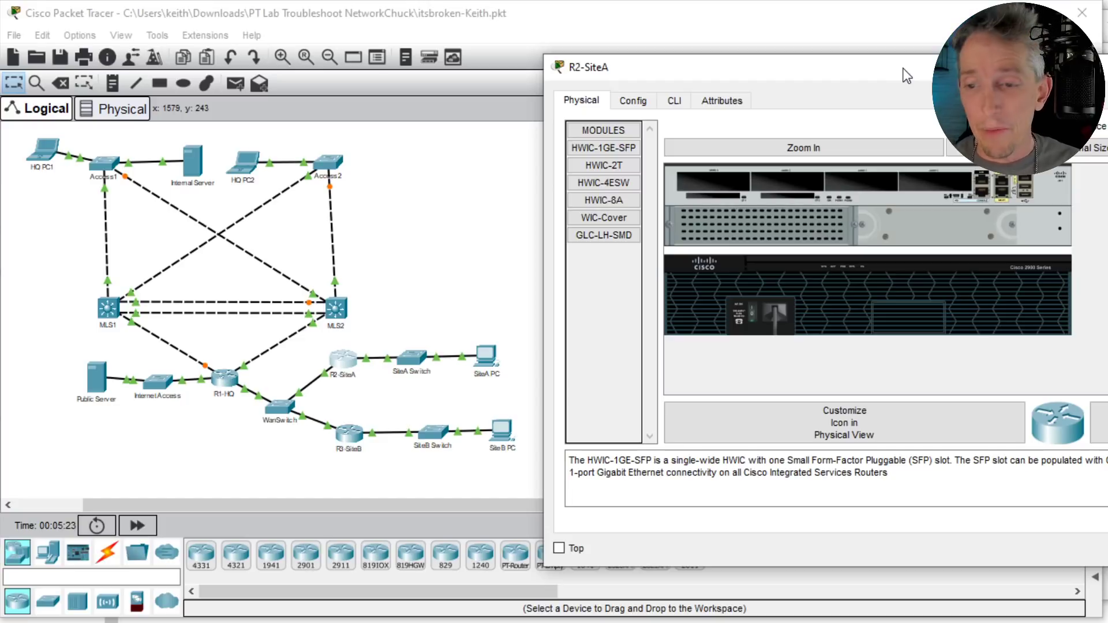
click(671, 100)
click(775, 296)
Step: Enter privileged mode on R2-SiteA, run show ip int brief, and highlight the last octet of GigabitEthernet0/1's address
key(Return)
key(Return)
key(Return)
text(en)
key(Return)
key(Return)
text(show ip int brief)
key(Return)
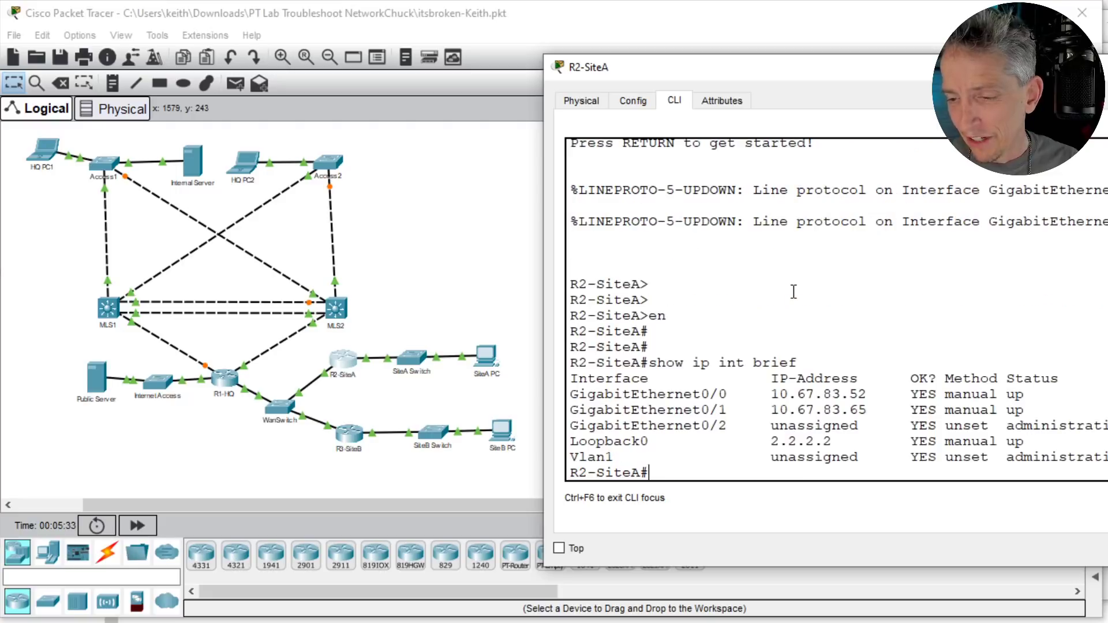
drag(866, 410, 850, 411)
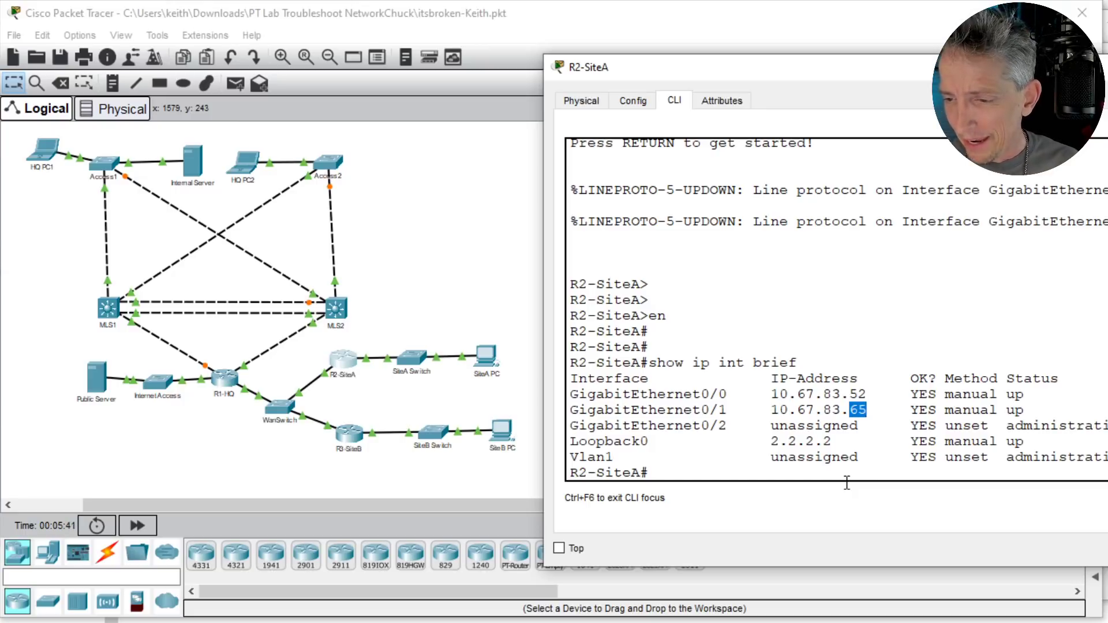
Step: Display R2-SiteA's running configuration from the DHCP section with show run | begin dhcp, then exit the listing
text(show)
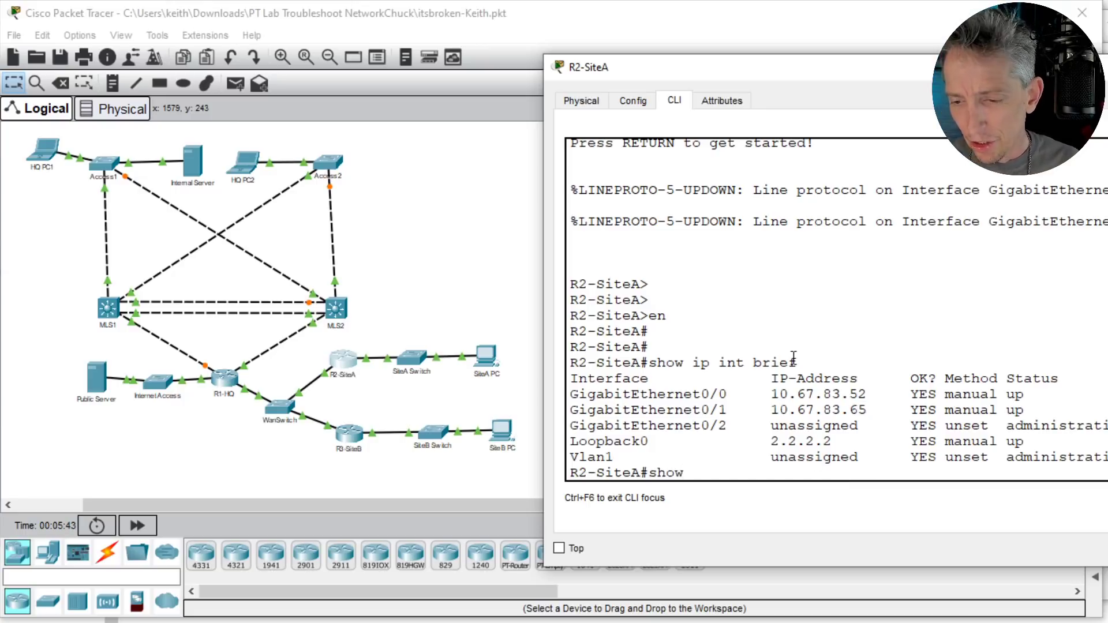
text( run | begt)
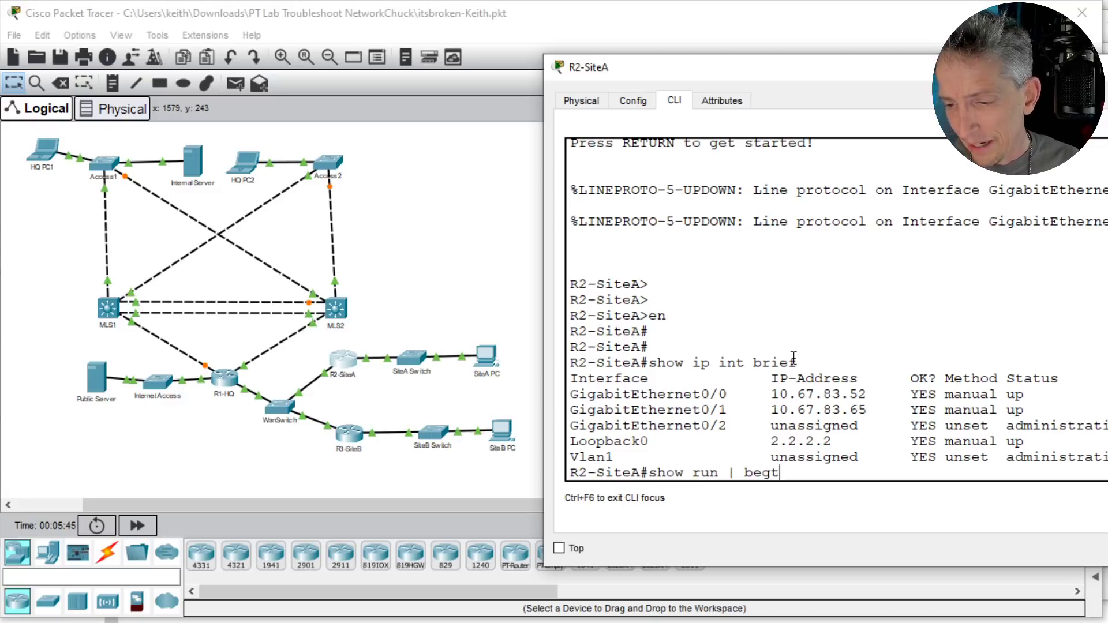
key(BackSpace)
text(in dhcp)
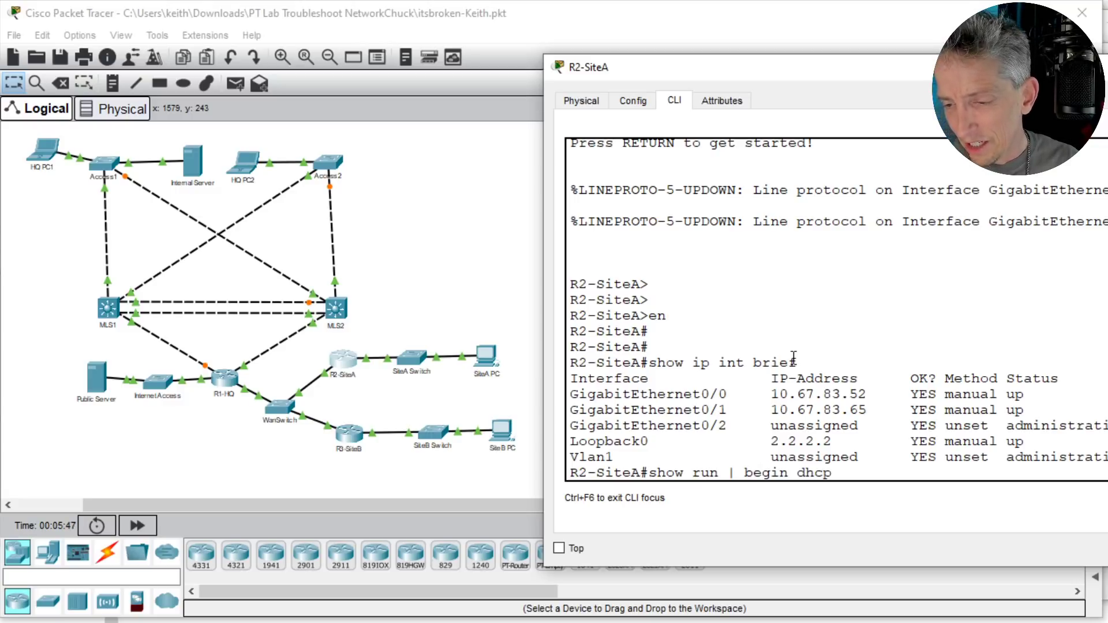
key(Return)
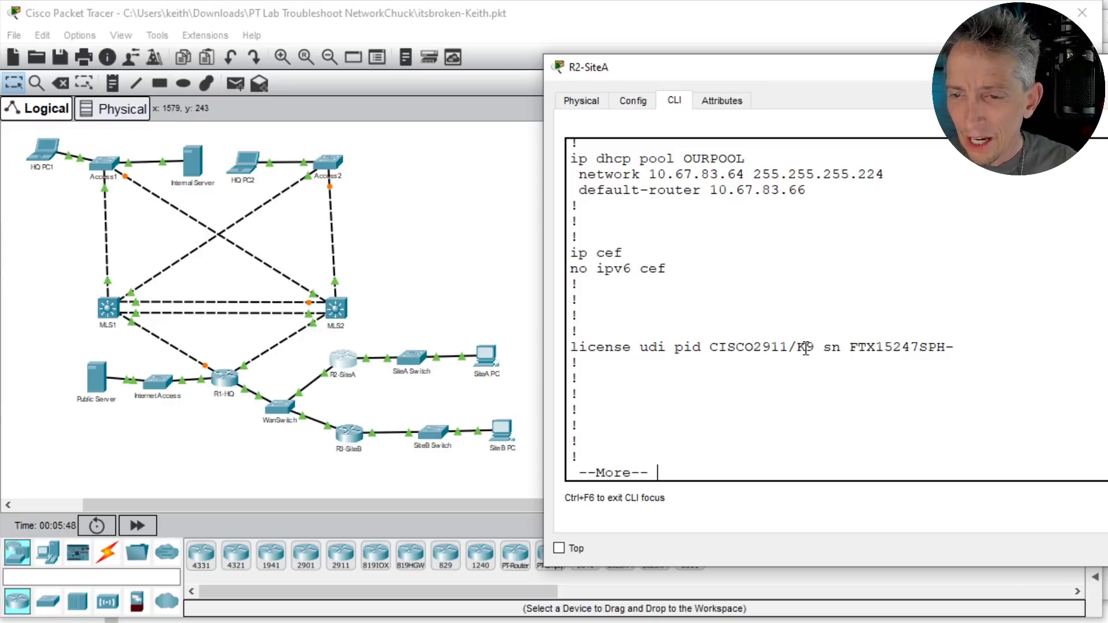
key(q)
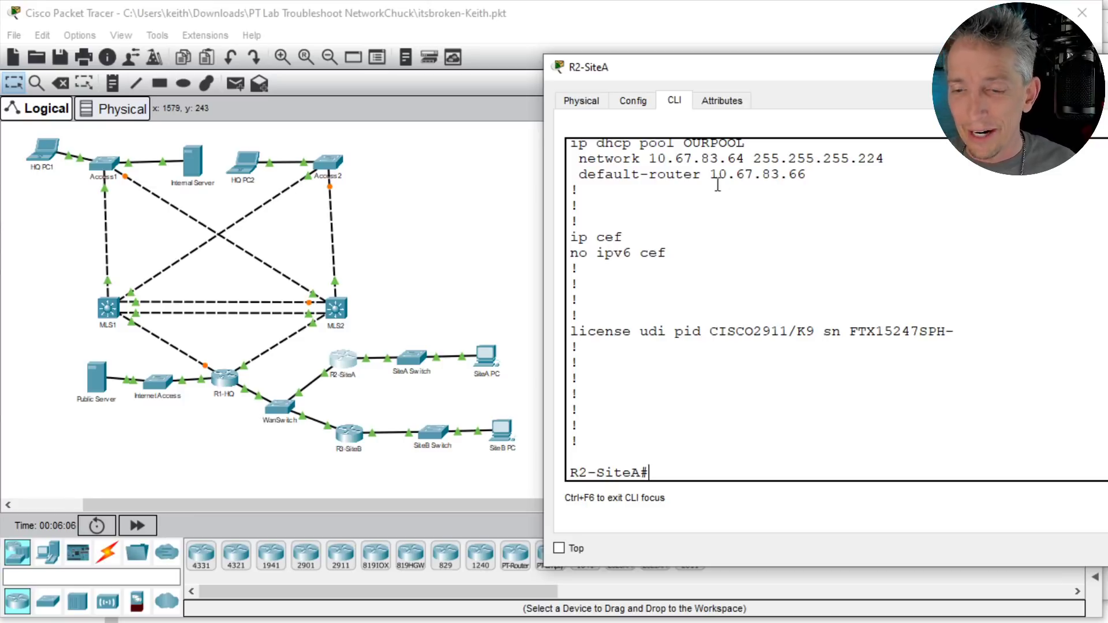
Step: Copy the OURPOOL DHCP pool lines, from the pool name through the default-router entry, out of the configuration output
click(575, 146)
drag(577, 146, 799, 184)
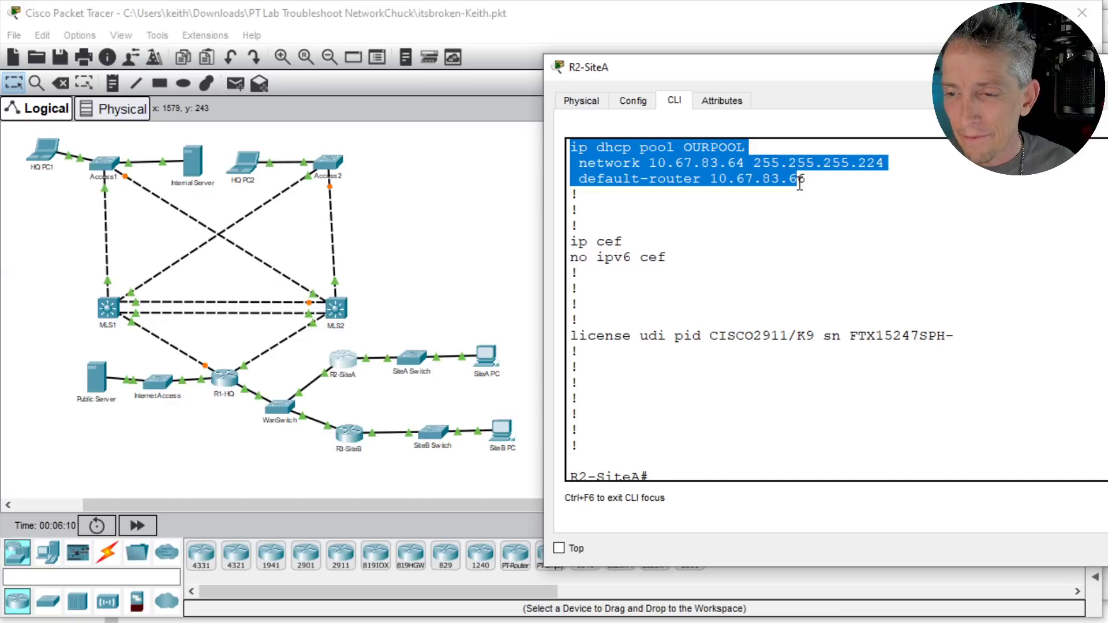
right_click(684, 158)
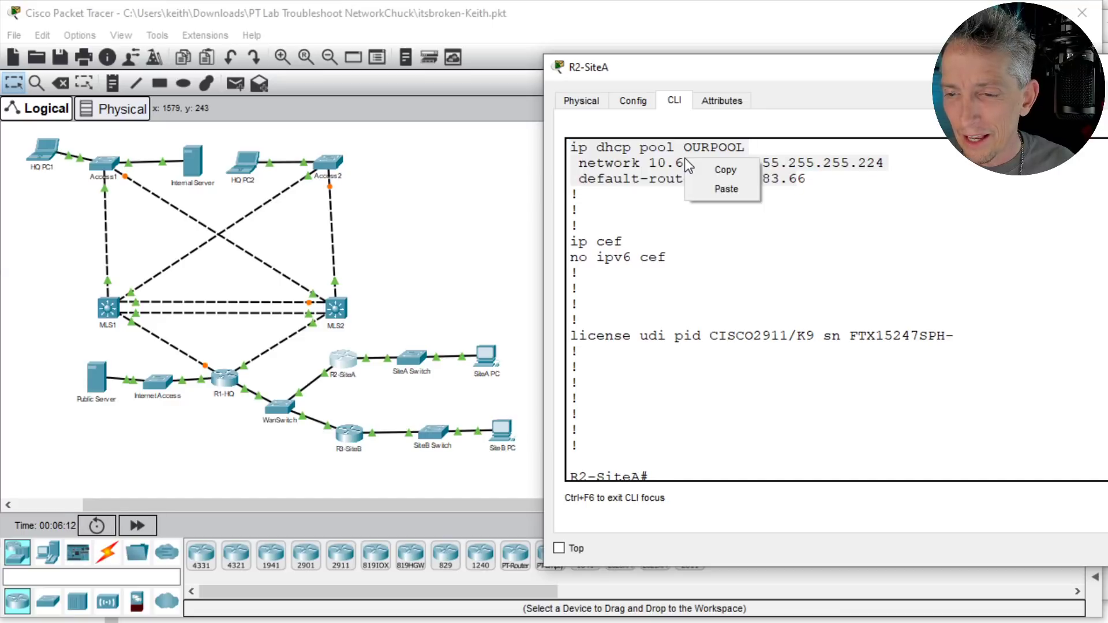
click(720, 171)
click(744, 346)
Step: Enter global configuration mode on R2-SiteA with conf t and paste the copied OURPOOL DHCP pool lines
key(Return)
key(Return)
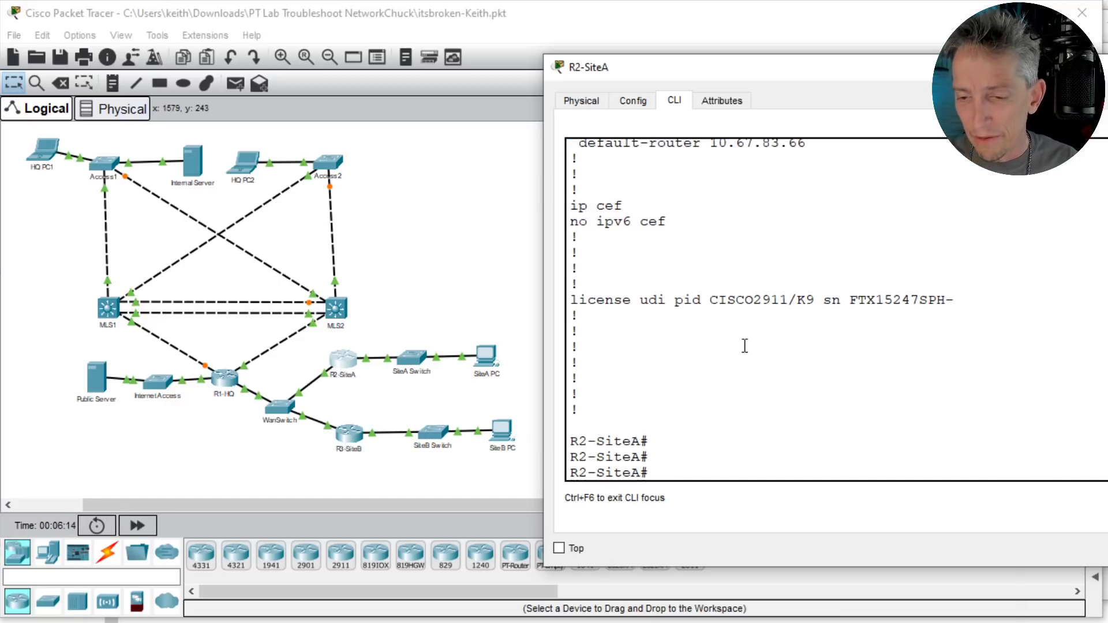
text(cnof t)
key(Return)
text(conf t)
key(Return)
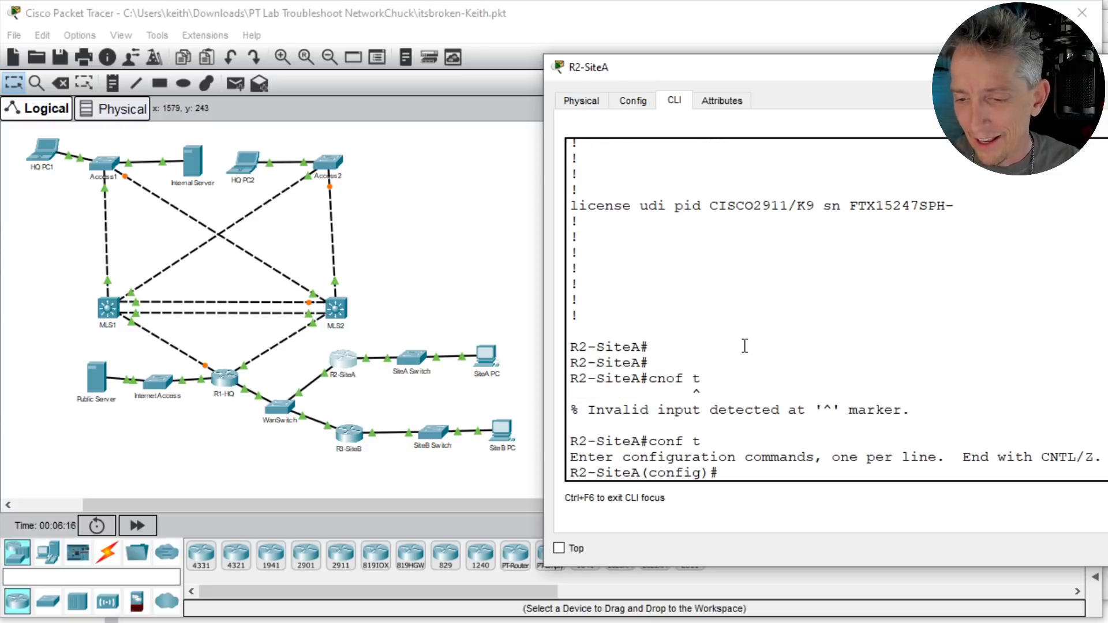
right_click(745, 347)
click(807, 376)
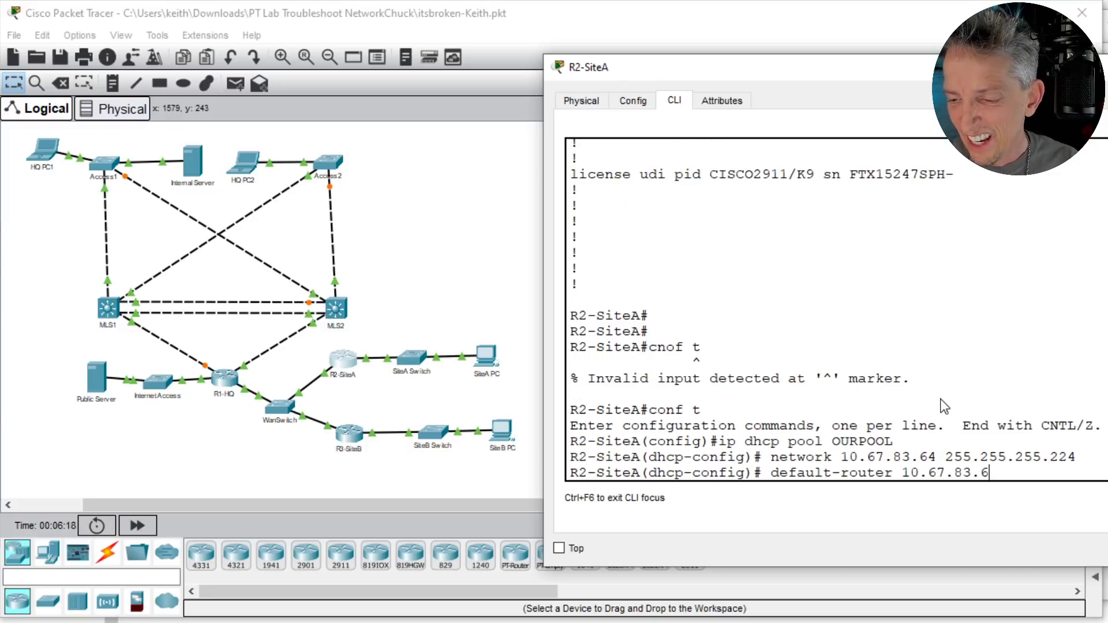
Step: Remove the wrong gateway from the OURPOOL DHCP pool with no default-router 10.67.83.66
key(Left)
key(Left)
key(Left)
key(Left)
key(Left)
key(Left)
key(Left)
key(Left)
key(Left)
key(Left)
key(Left)
key(Left)
key(Left)
key(Left)
key(Left)
text(o)
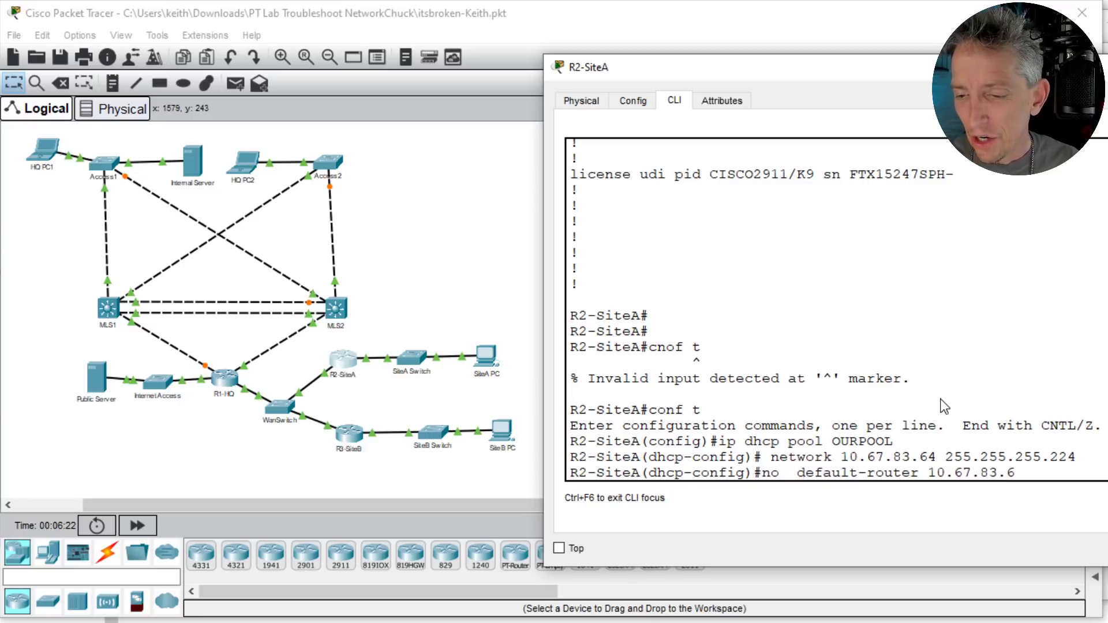
drag(1041, 459, 1042, 476)
click(1040, 479)
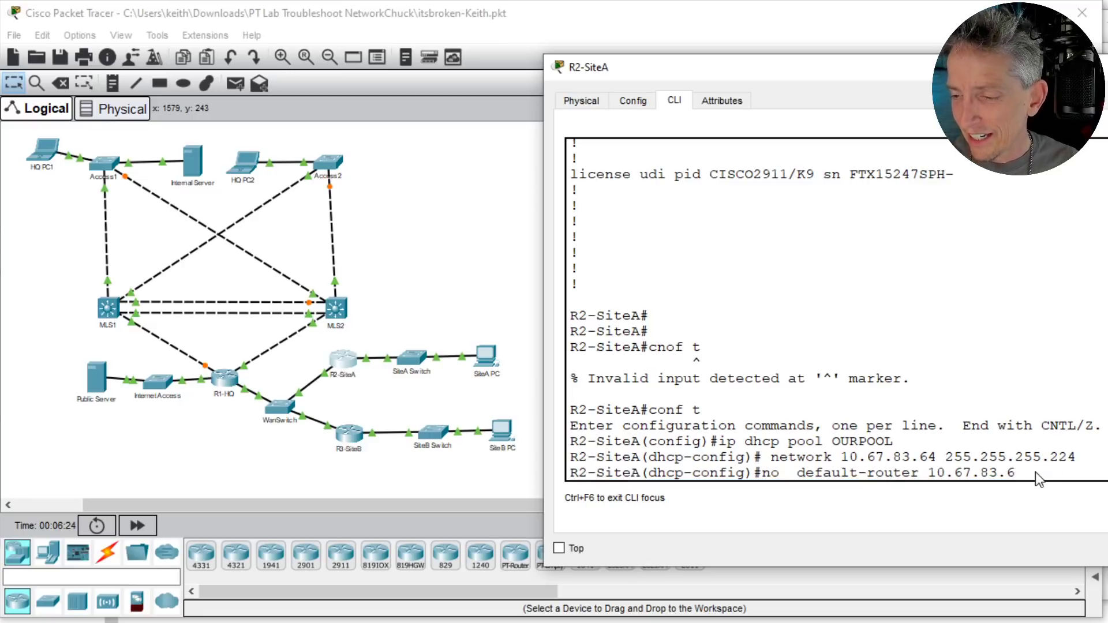
text(6)
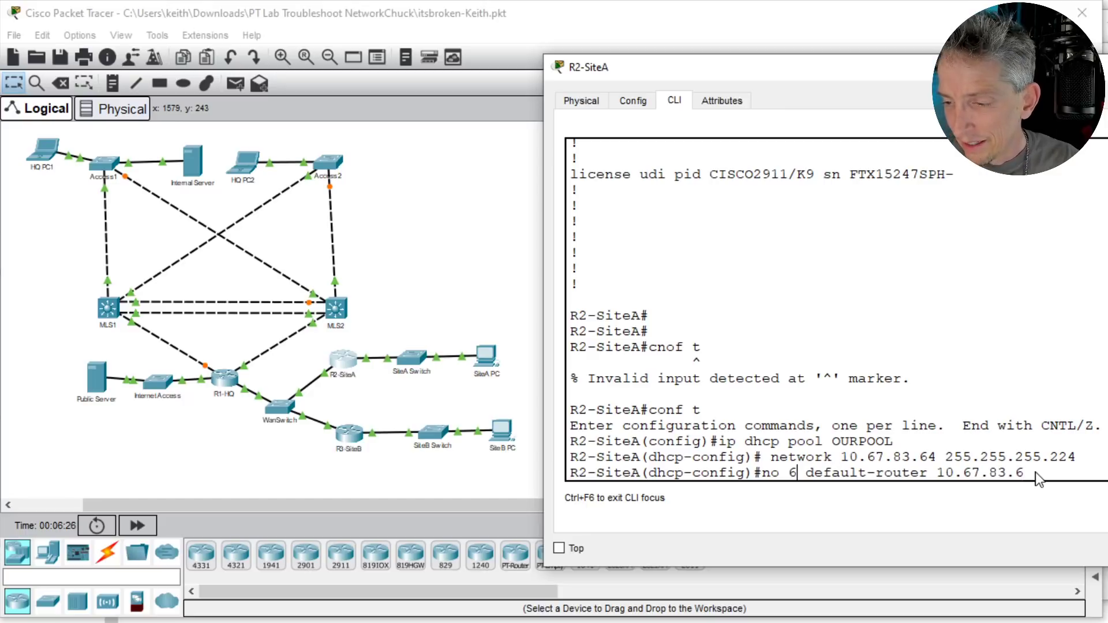
key(BackSpace)
key(BackSpace)
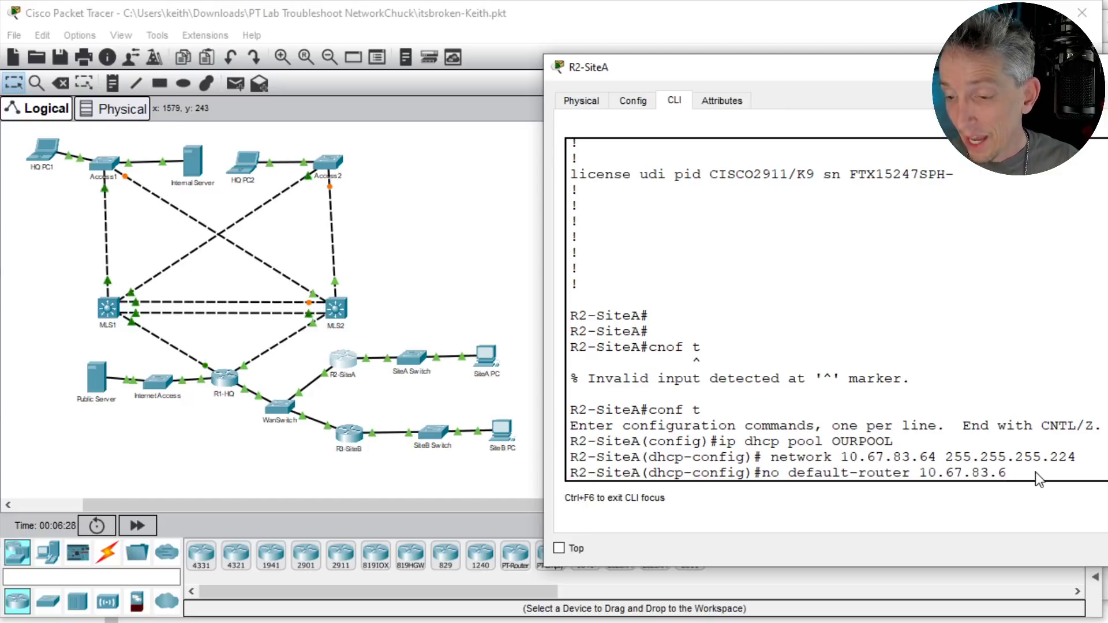
key(End)
text(6)
key(Return)
Step: Set the OURPOOL DHCP pool's gateway with default-router 10.67.83.65
key(Up)
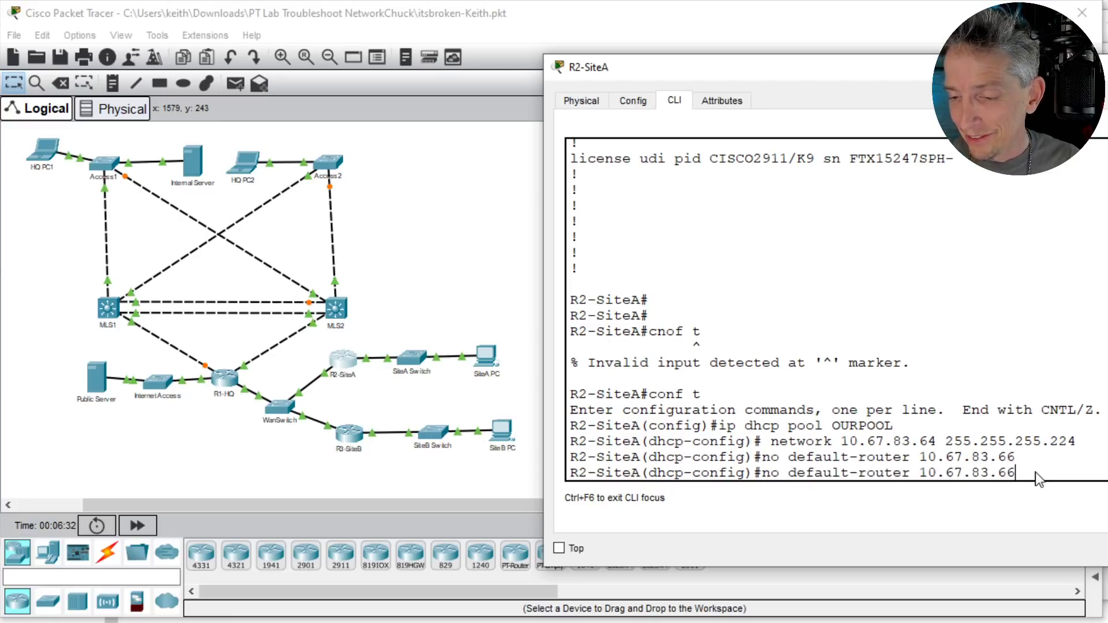
key(Left)
key(Left)
key(Left)
key(Left)
key(Left)
key(Left)
key(Left)
key(Left)
key(Left)
key(Left)
key(Left)
key(Left)
key(Left)
key(Left)
key(Left)
key(Left)
key(Left)
key(Left)
key(Left)
key(Left)
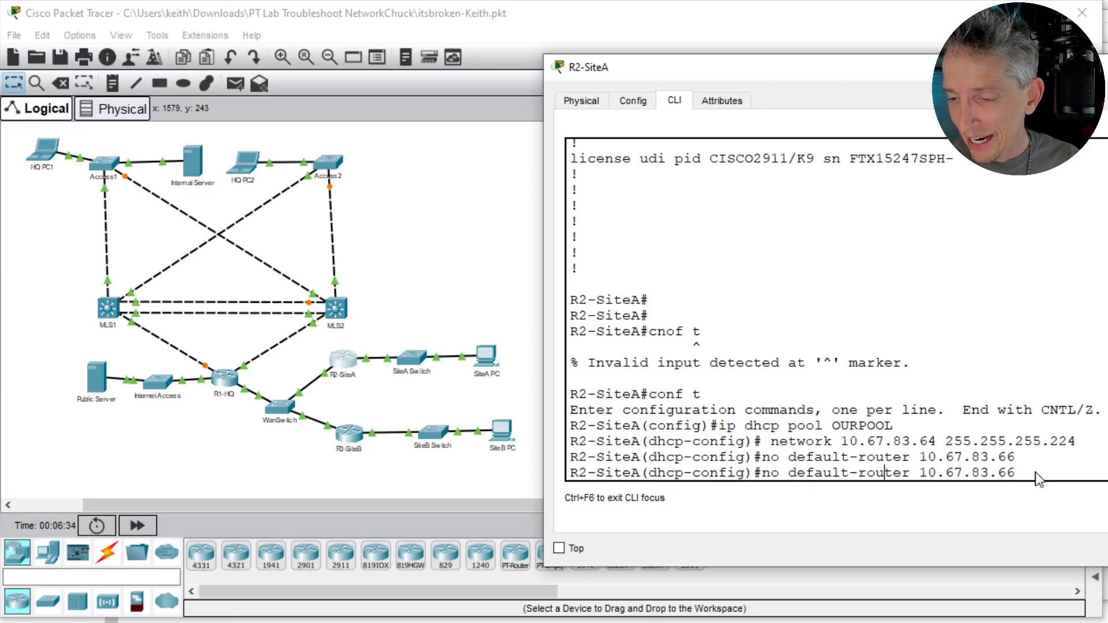
key(BackSpace)
key(BackSpace)
key(BackSpace)
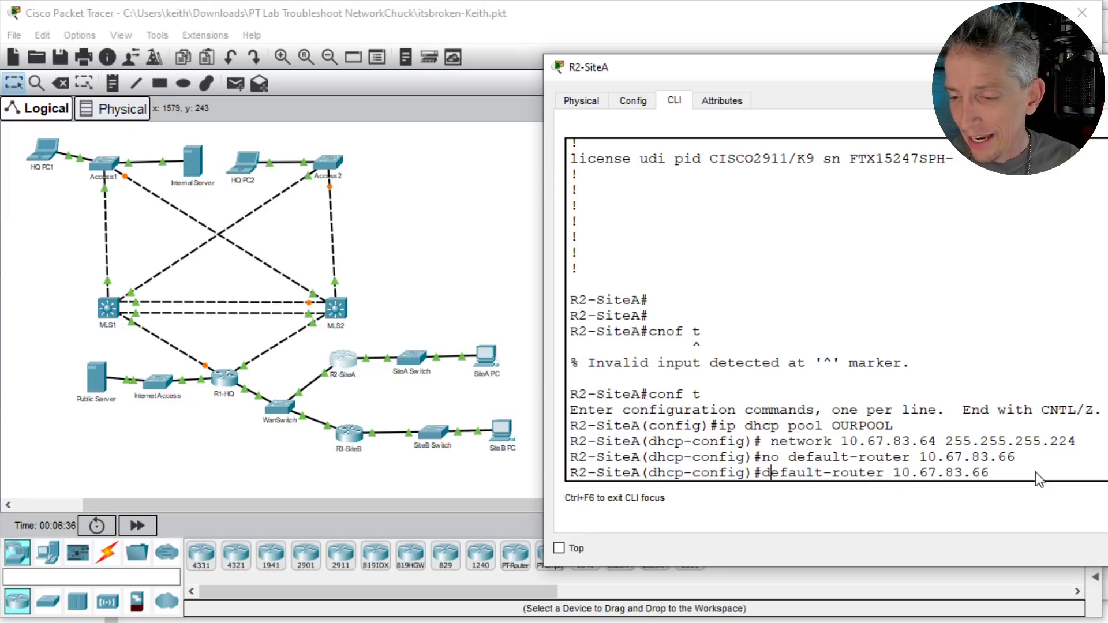
key(Right)
key(Right)
key(Right)
key(Right)
key(Right)
key(Right)
key(Right)
key(Right)
key(Right)
key(Right)
key(Right)
key(Right)
key(Right)
key(Right)
key(Right)
key(Right)
key(Right)
key(Right)
key(Right)
key(Right)
key(BackSpace)
text(5)
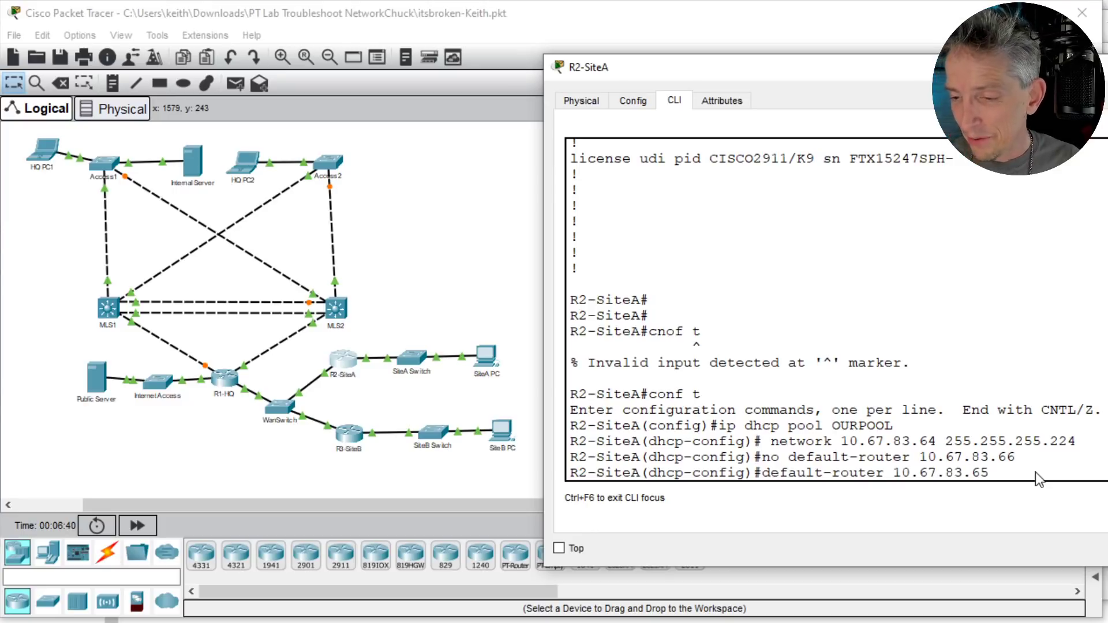
key(Return)
Step: Leave configuration mode on R2-SiteA with end and save the configuration with wr
text(end)
key(Return)
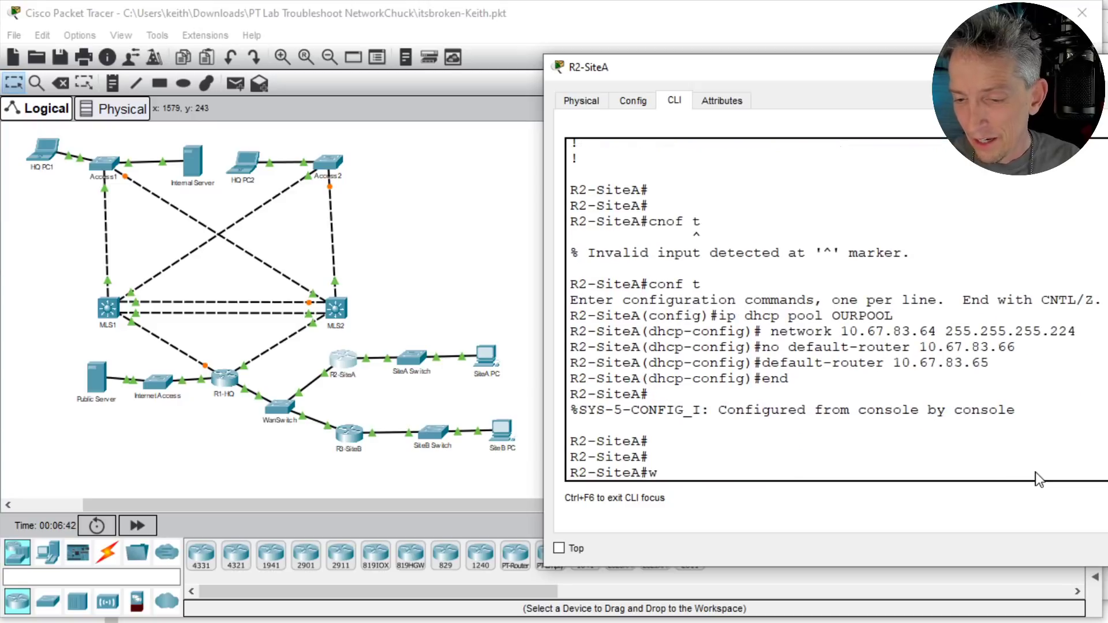
text(wr)
key(Return)
key(Return)
key(Return)
Step: Renew SiteA PC's DHCP lease by running ipconfig /renew in its command prompt
click(483, 362)
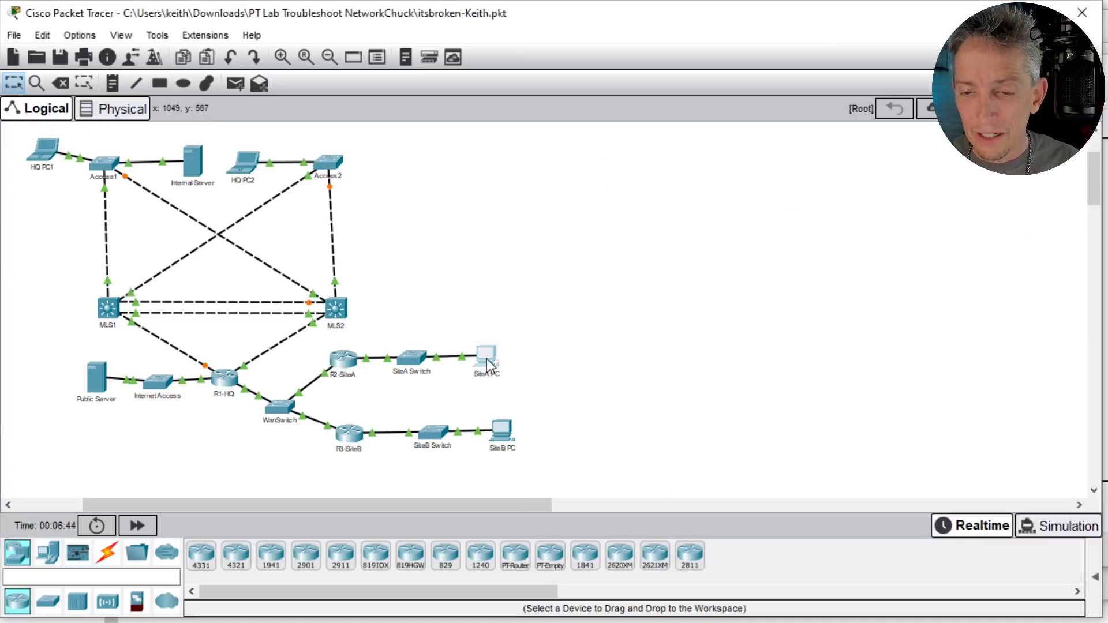
click(663, 404)
key(Return)
key(Return)
key(Return)
key(Return)
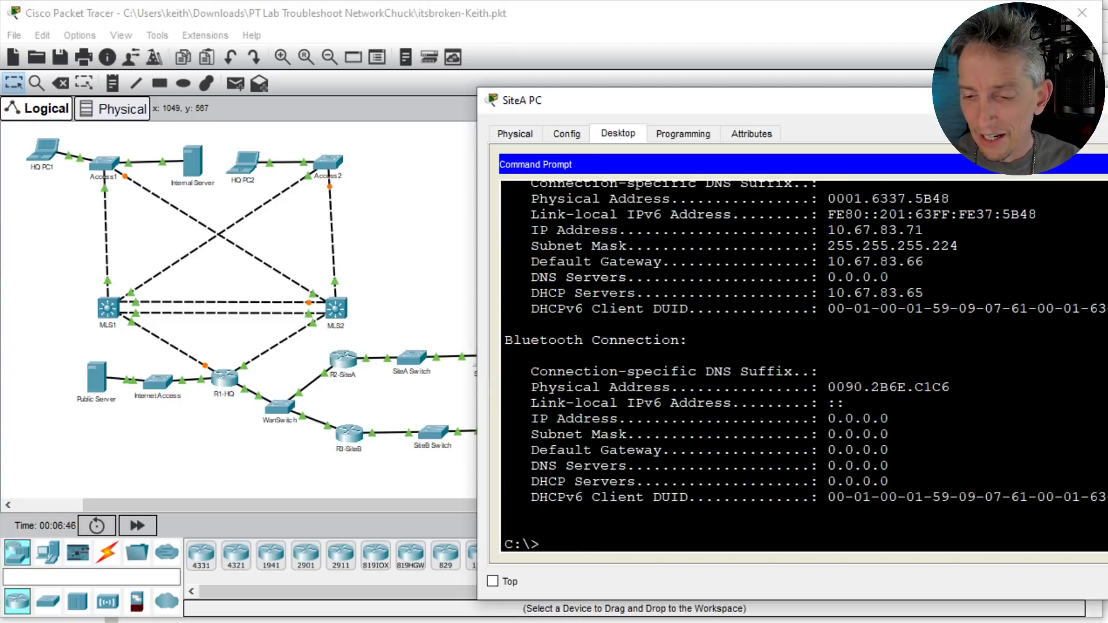
text(ipconfig /)
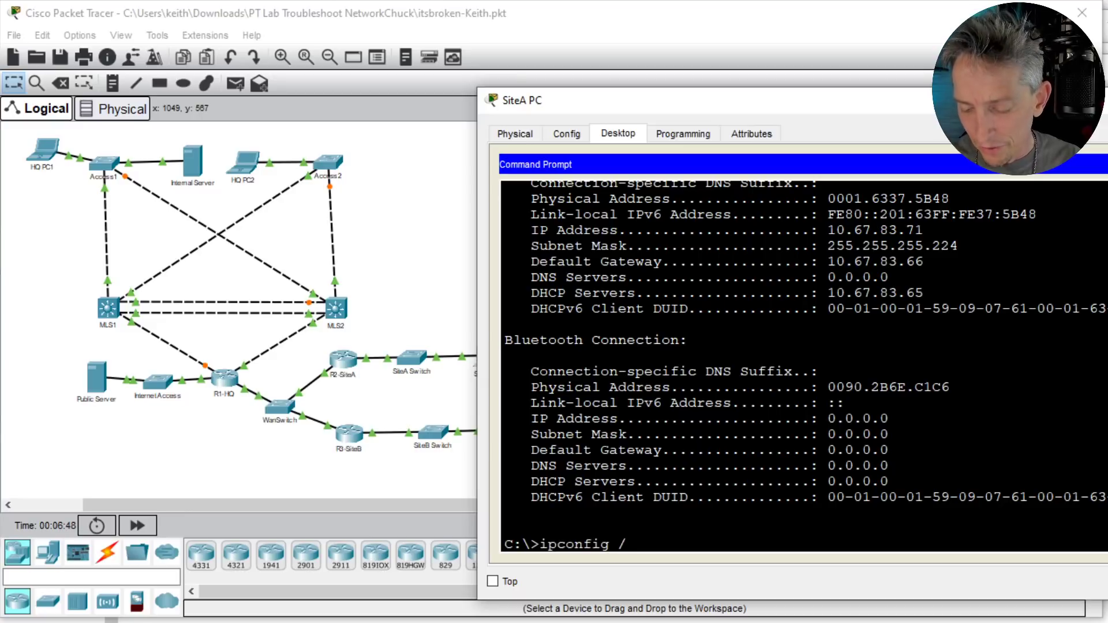
text(renew)
key(Return)
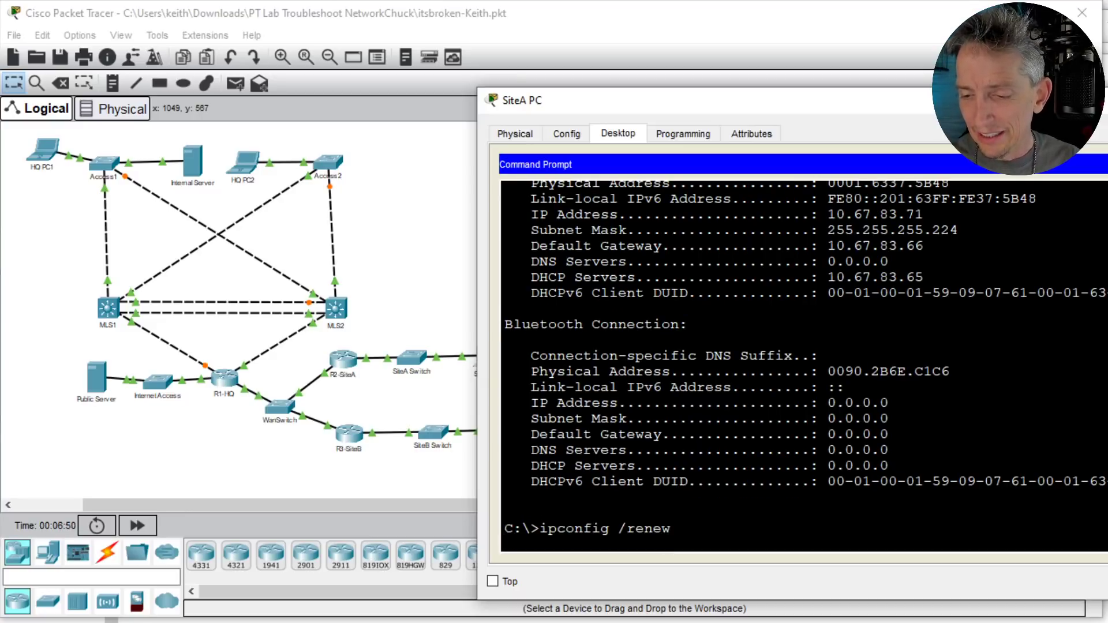
key(Return)
key(Return)
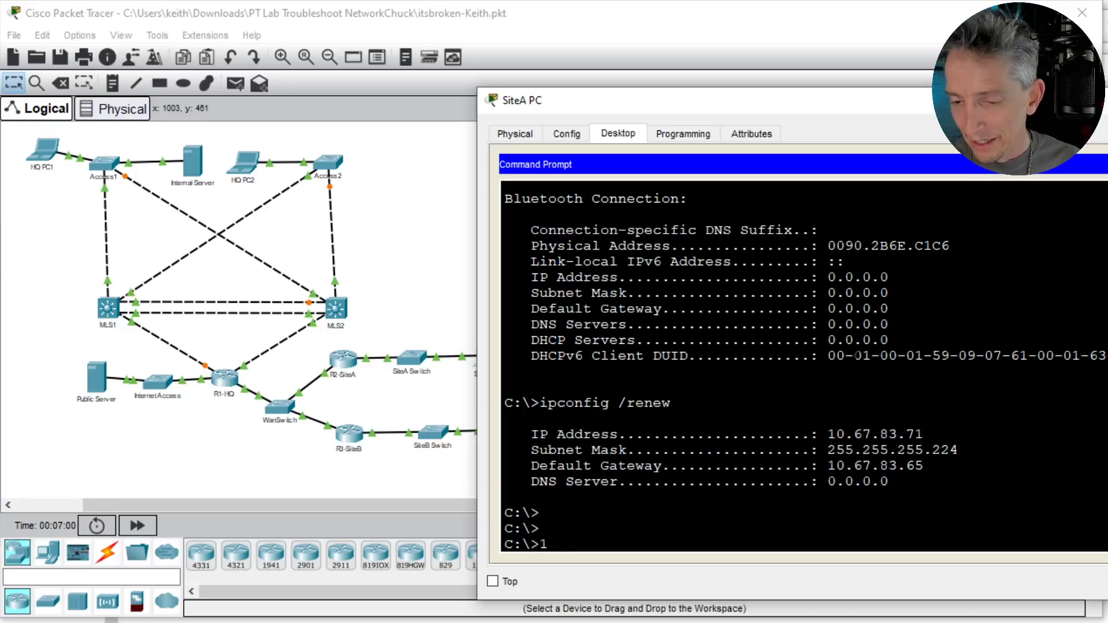
Step: Ping 10.67.83.5 from SiteA PC and highlight part of the replying address in the first response line
text(ping 10.67.83)
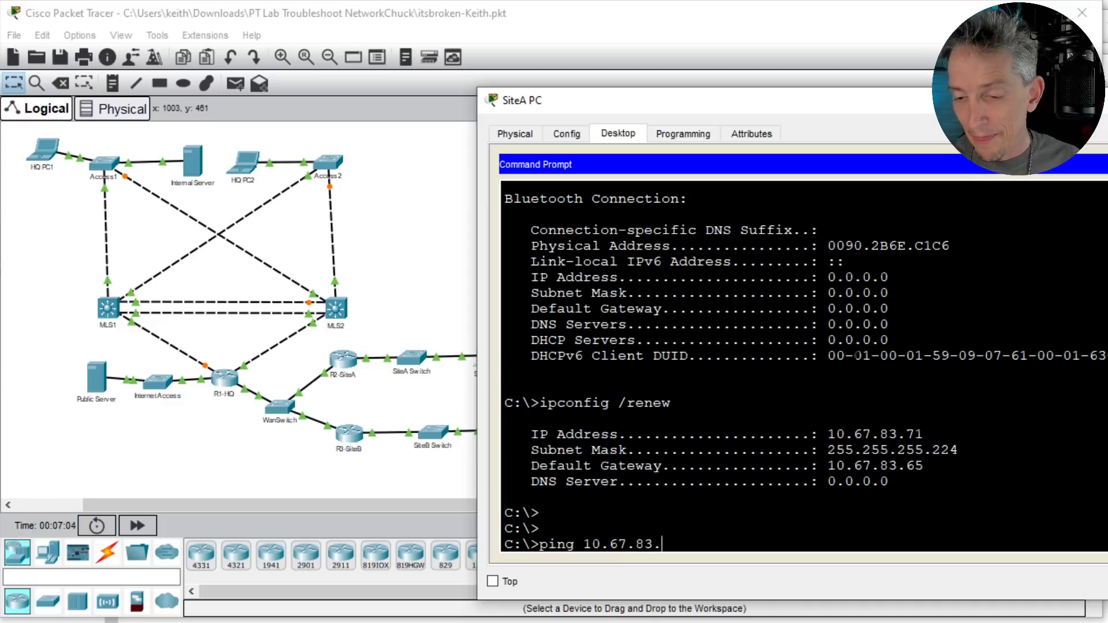
text(.5)
key(Return)
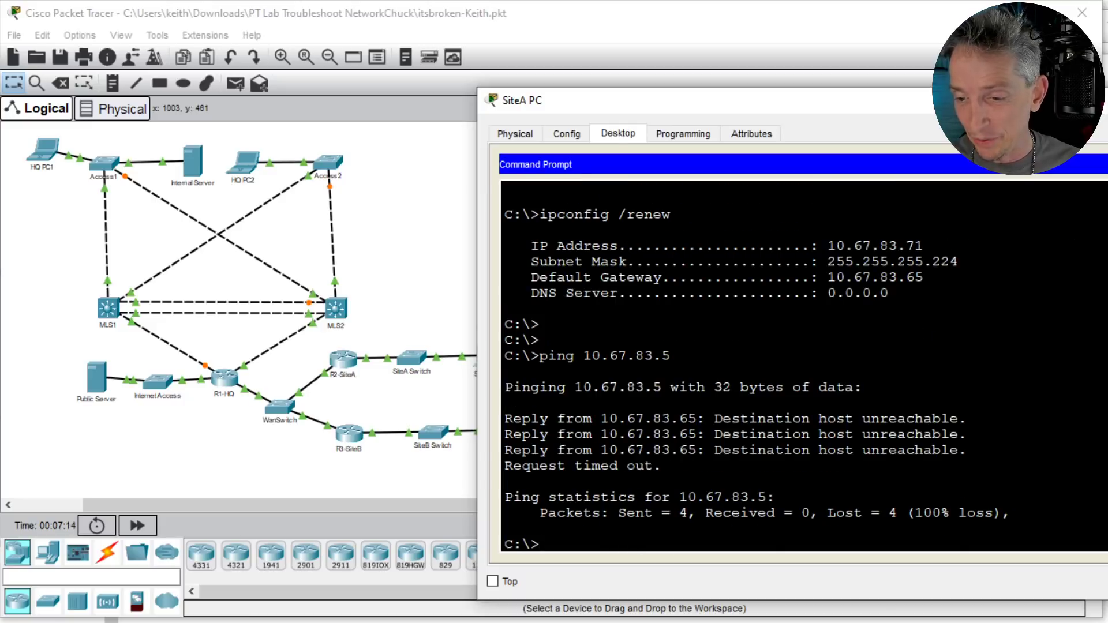
double_click(687, 420)
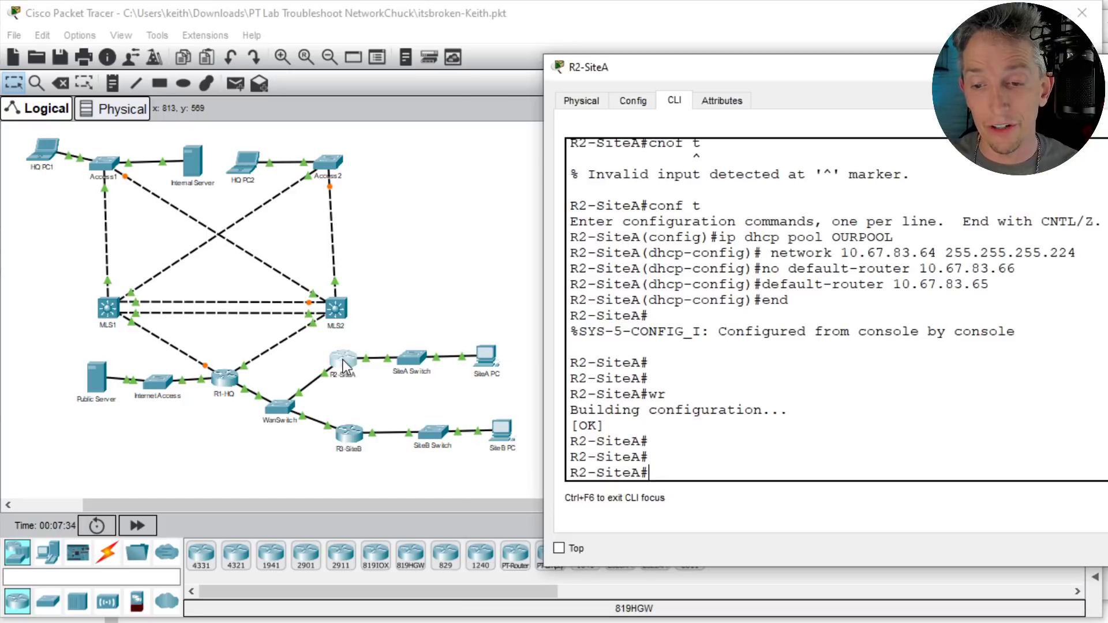
Step: Return to R2-SiteA's command line and display its routing table with show ip route
click(342, 359)
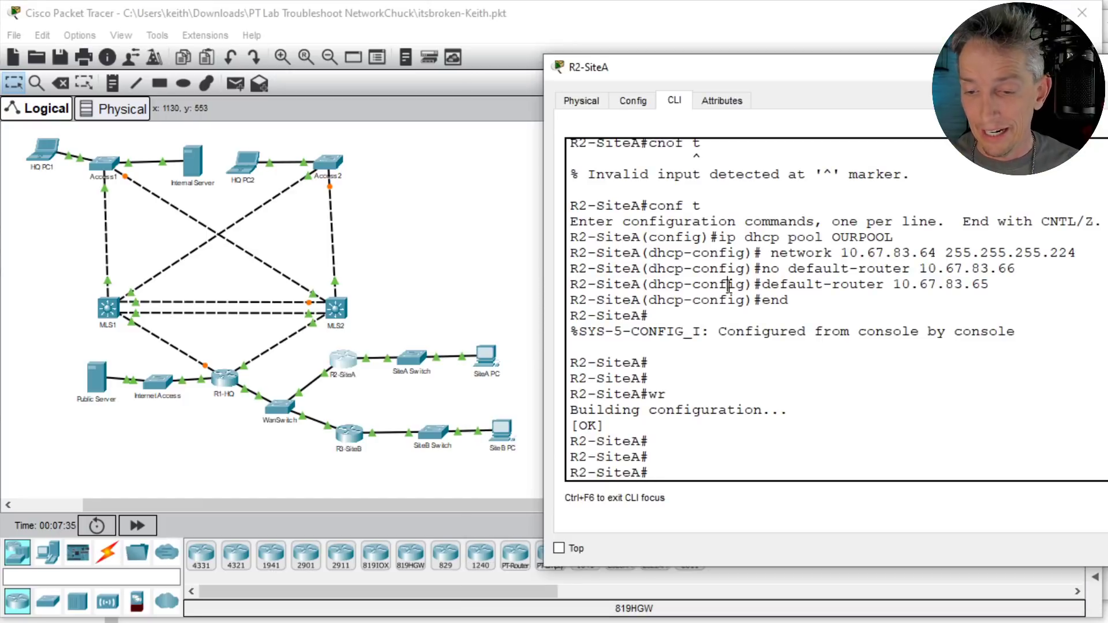
key(Return)
key(Return)
text(show ip route)
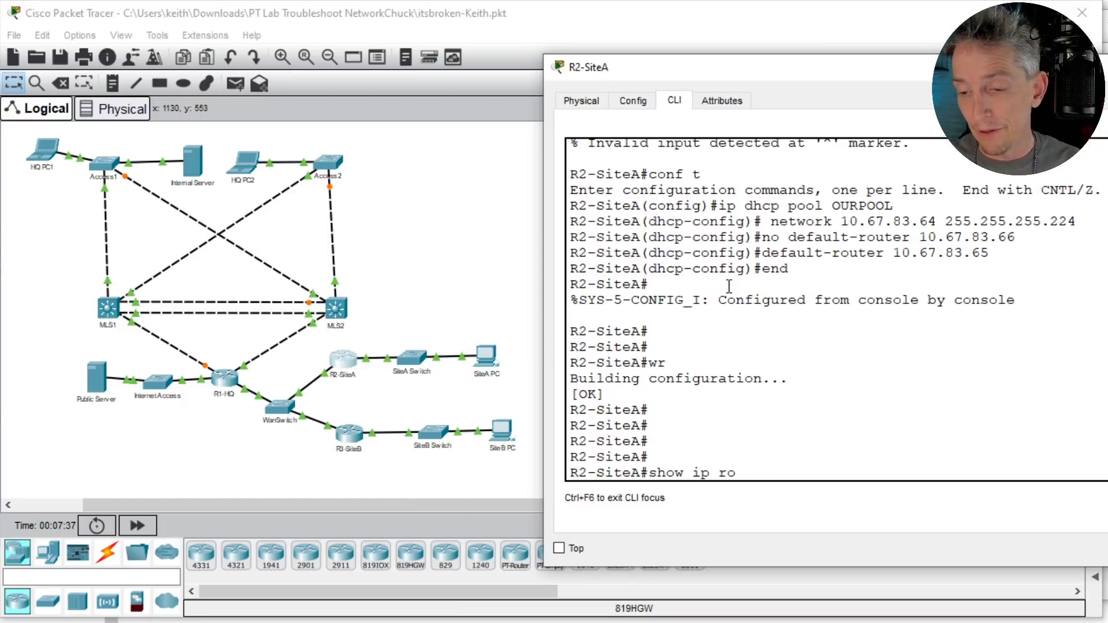
key(Return)
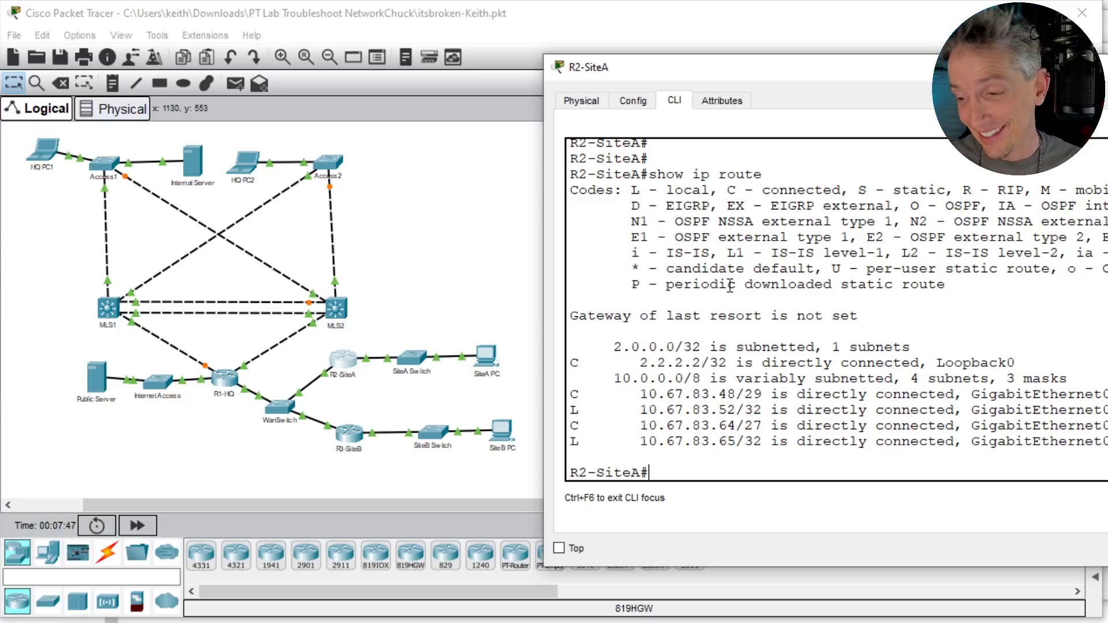
Step: Run show ip protocols on R2-SiteA and highlight the routing protocol, the router ID and the routed network entry in turn
key(Return)
key(Return)
text(show ip prot)
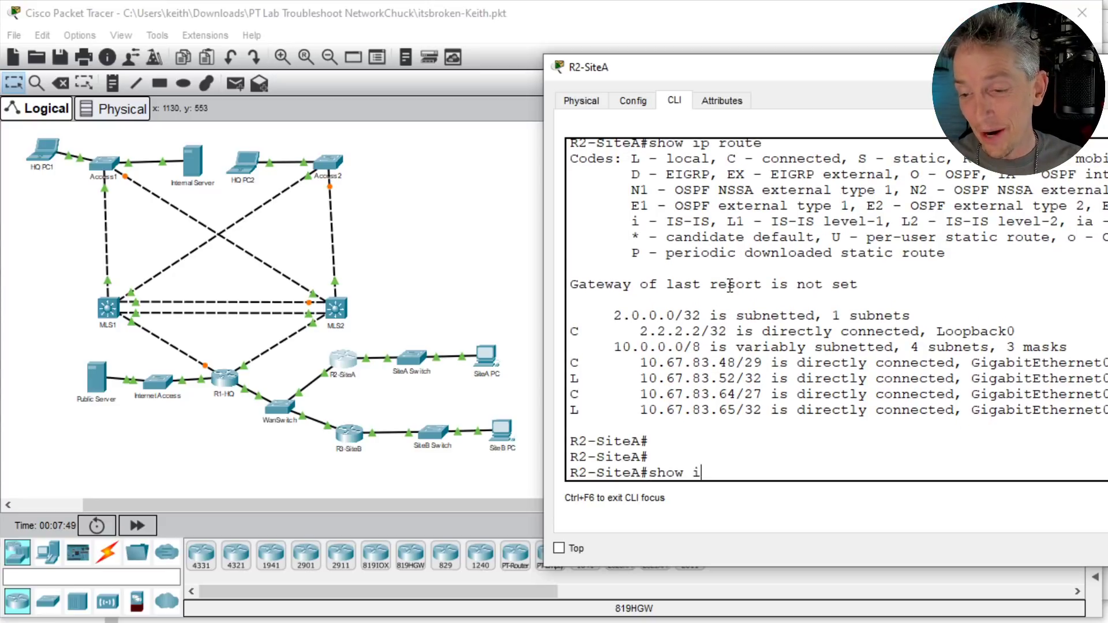
key(Tab)
key(Return)
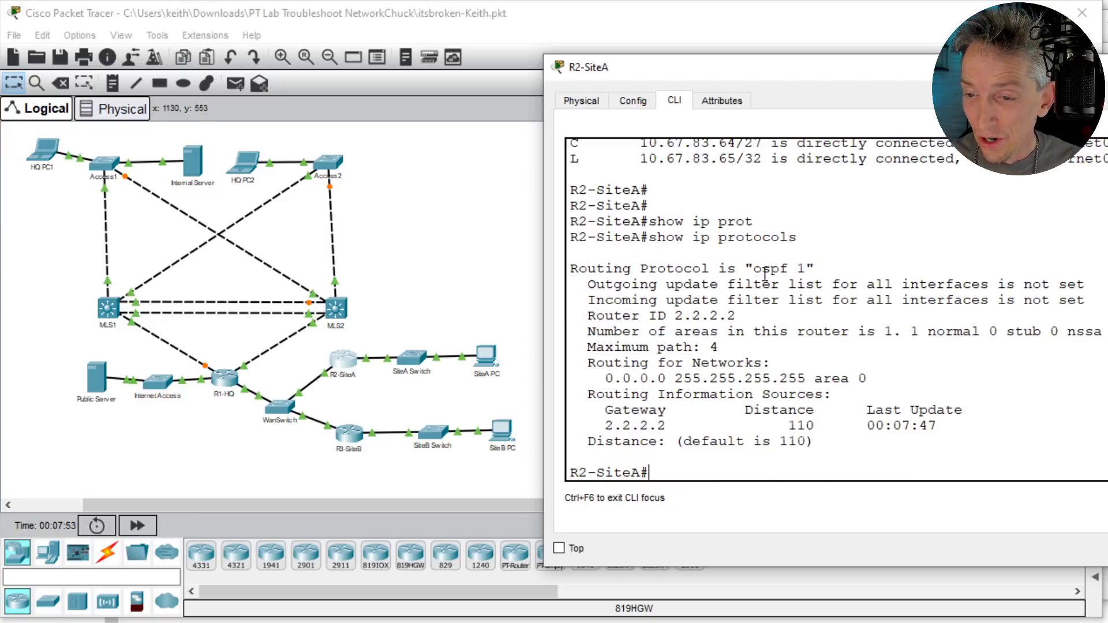
drag(752, 269, 811, 268)
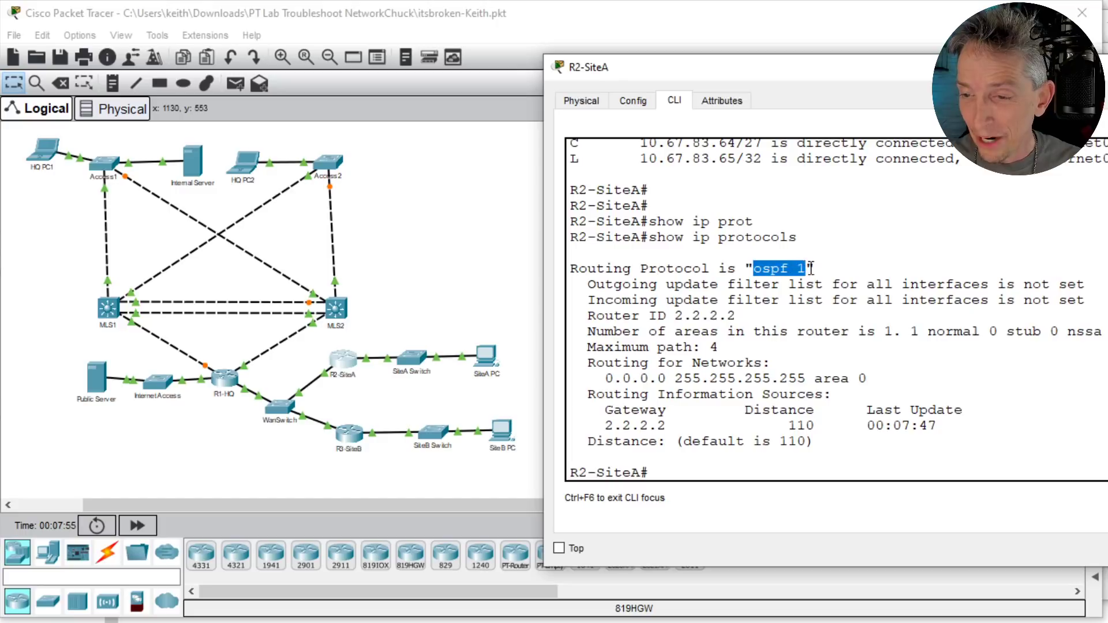
drag(674, 316, 744, 315)
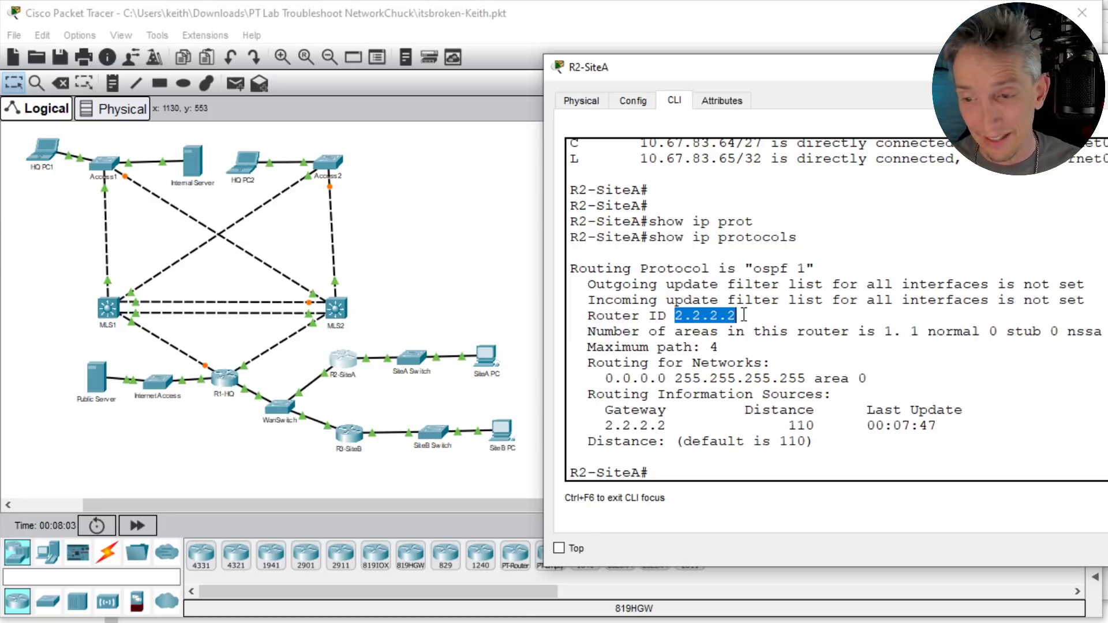
click(605, 377)
drag(605, 377, 870, 376)
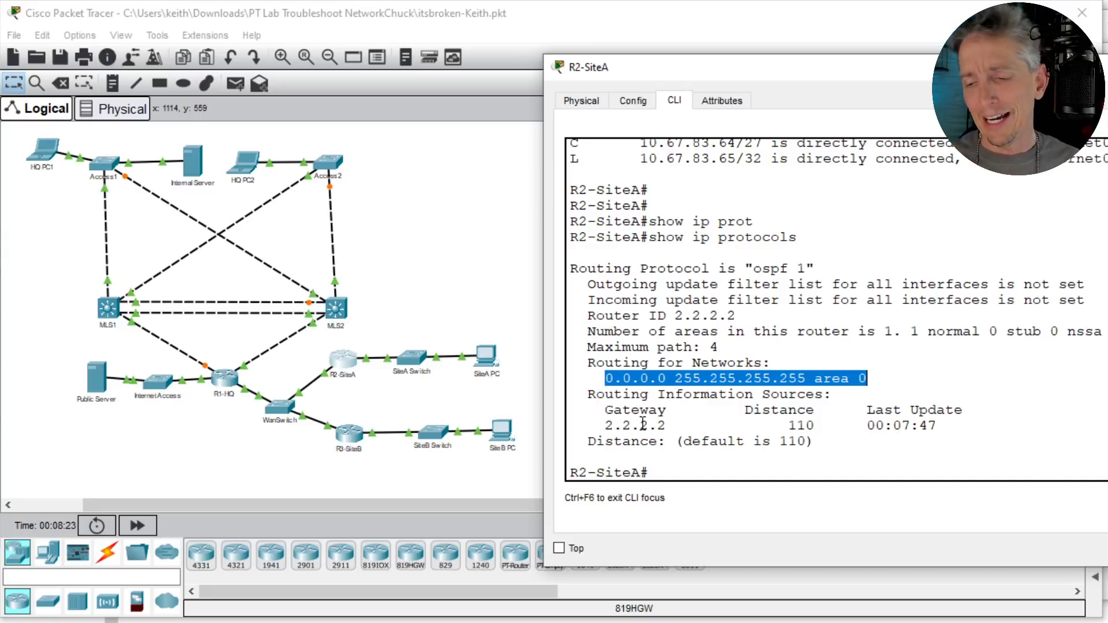
Step: List R2-SiteA's OSPF interface details with show ip ospf int and page through to the end of the output
key(Return)
key(Return)
text(show ip ospf int)
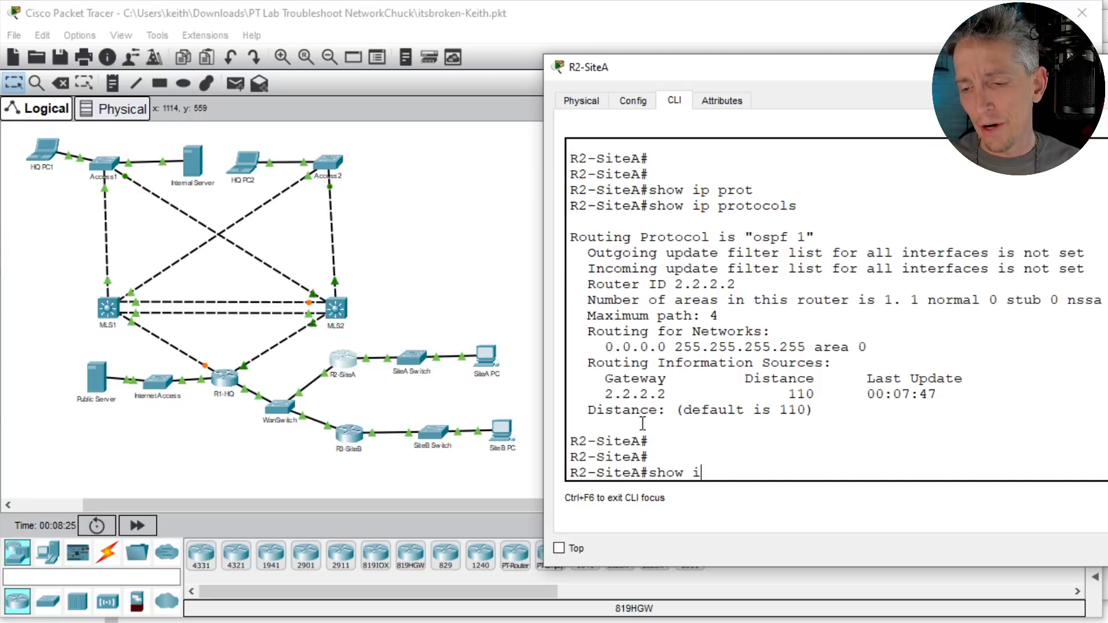
key(Return)
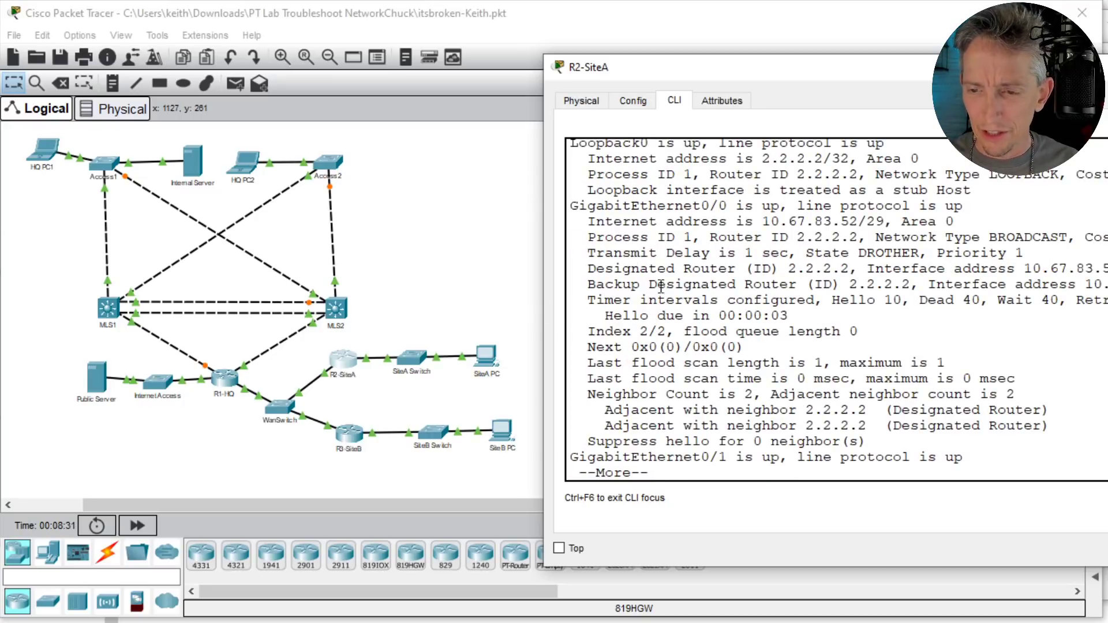
key(space)
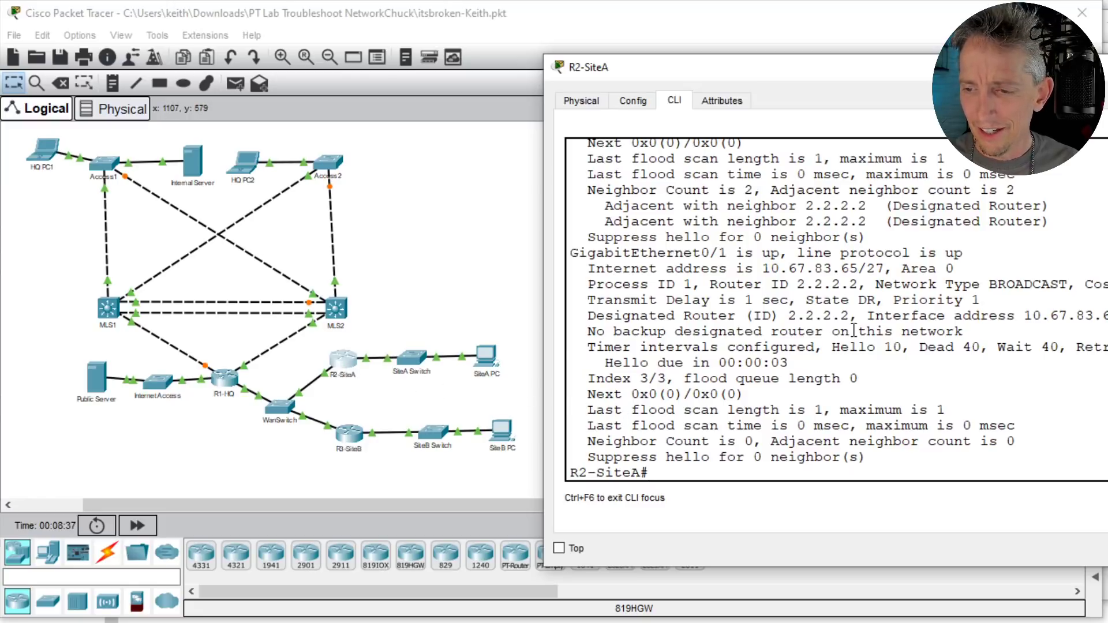
Step: Display R2-SiteA's OSPF neighbors with show ip ospf neighbor
key(Return)
key(Return)
key(Return)
text(show ip ospf ne)
key(Tab)
key(Return)
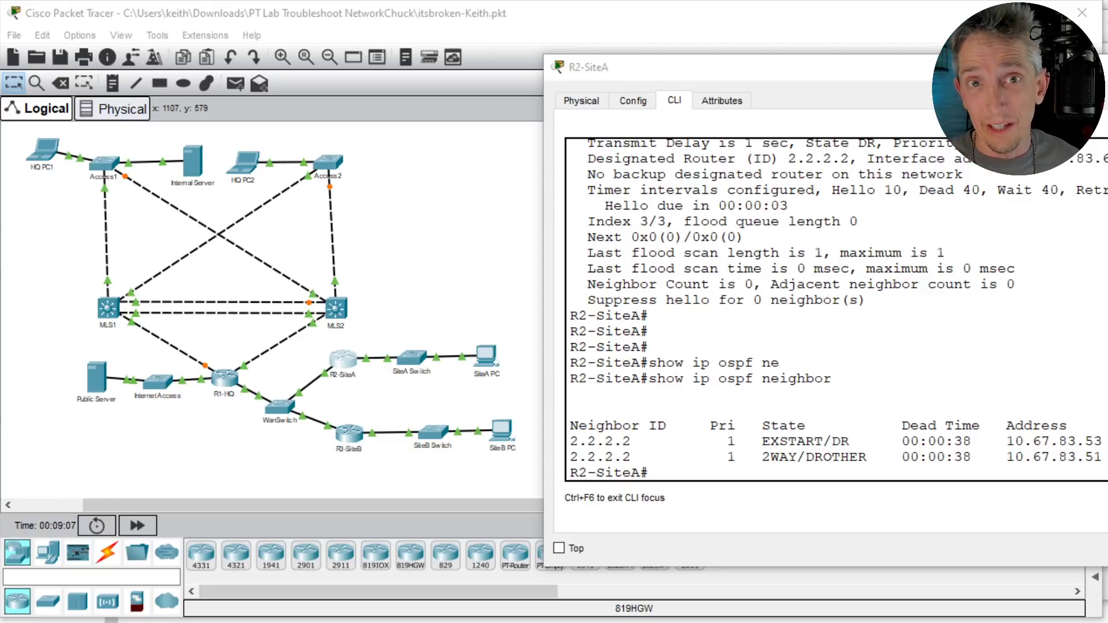
mouse_move(402, 185)
mouse_down()
mouse_move(401, 206)
mouse_move(433, 178)
mouse_up()
mouse_move(417, 184)
mouse_down()
mouse_move(402, 261)
mouse_move(411, 254)
mouse_up()
drag(428, 233, 425, 252)
mouse_move(426, 234)
mouse_down()
mouse_move(441, 230)
mouse_move(435, 241)
mouse_up()
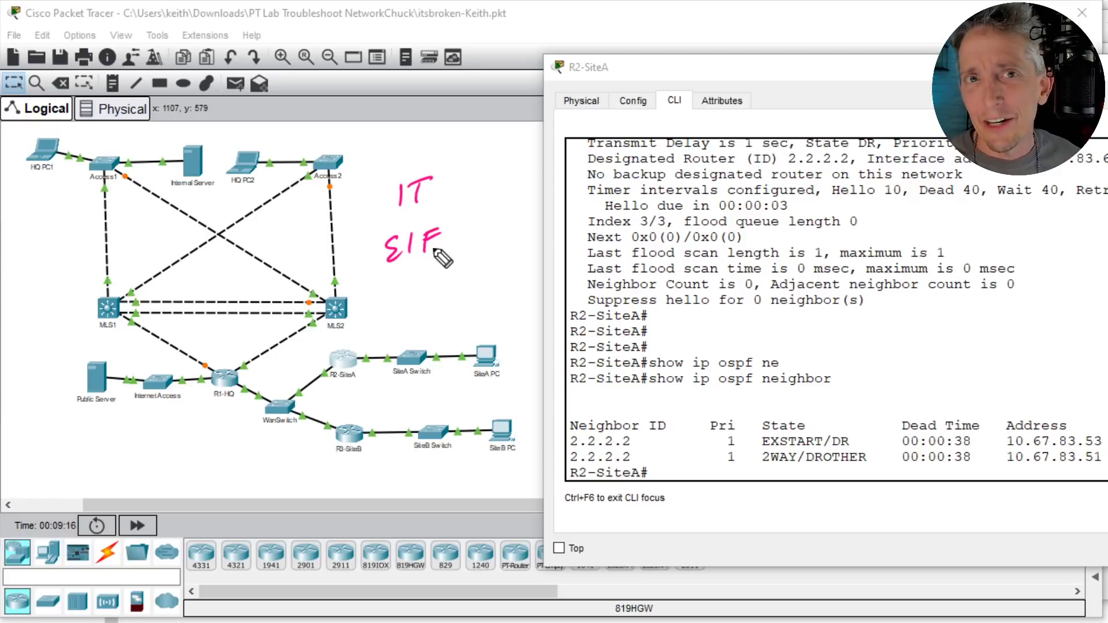
mouse_move(396, 158)
mouse_down()
mouse_move(396, 172)
mouse_move(423, 167)
mouse_up()
drag(384, 300, 397, 293)
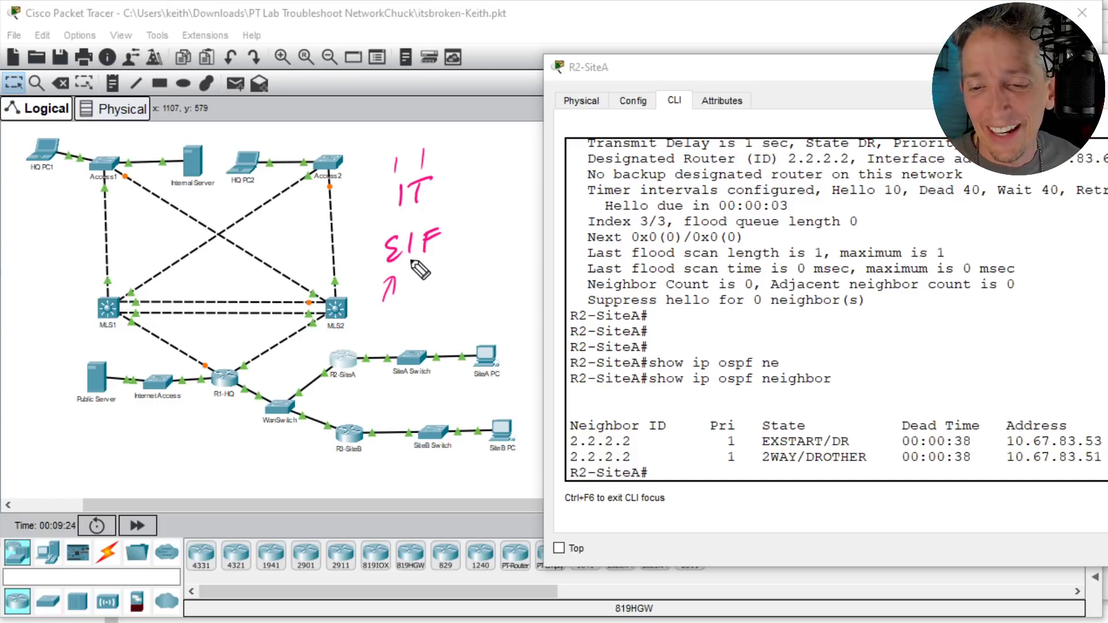
drag(408, 298, 444, 267)
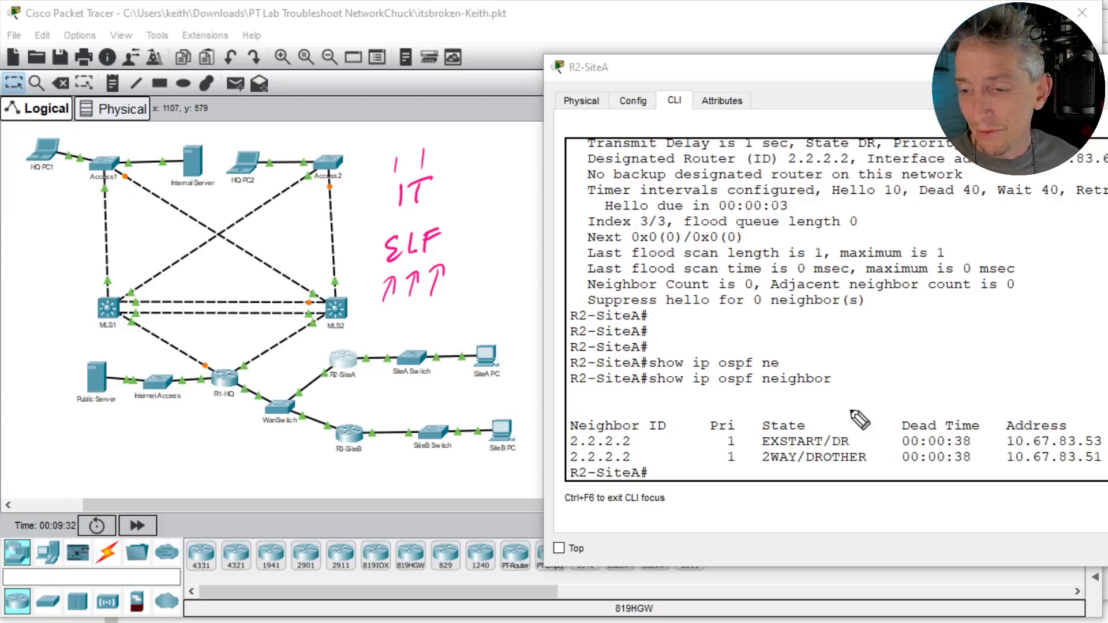
drag(857, 404, 846, 429)
drag(839, 419, 853, 425)
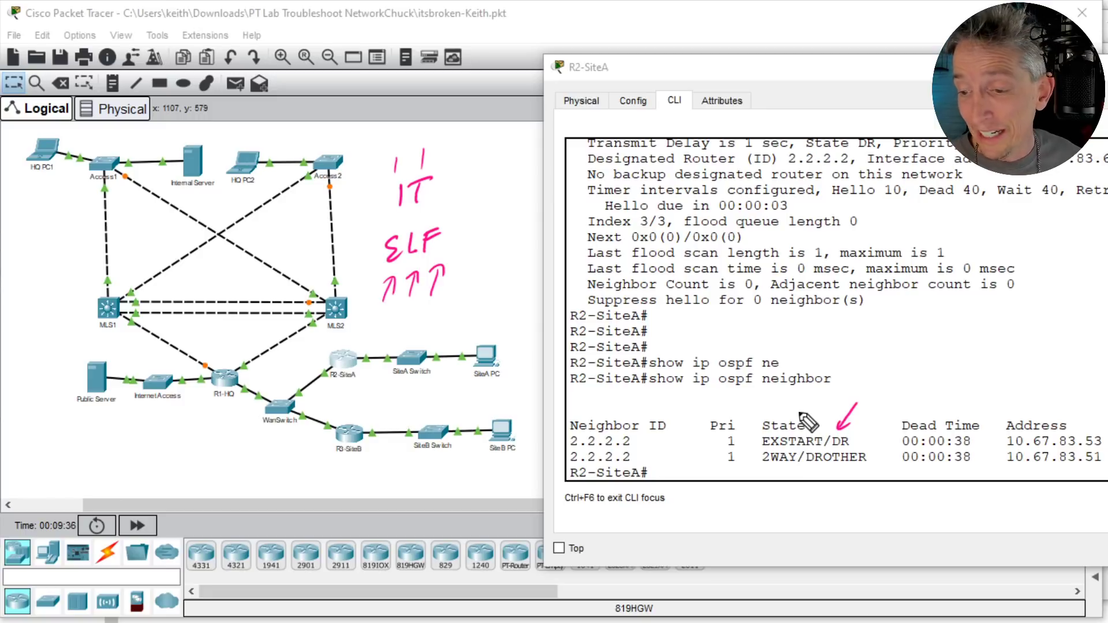
drag(766, 469, 791, 469)
drag(816, 468, 852, 465)
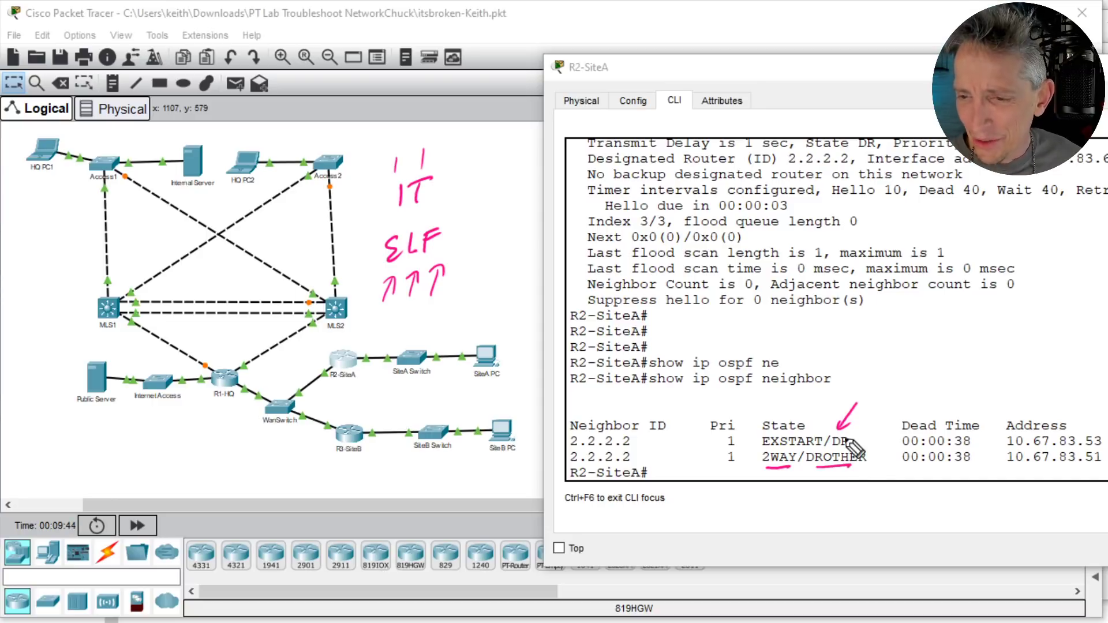
mouse_move(820, 173)
mouse_down()
mouse_move(868, 152)
mouse_move(822, 173)
mouse_move(742, 309)
mouse_move(661, 407)
mouse_up()
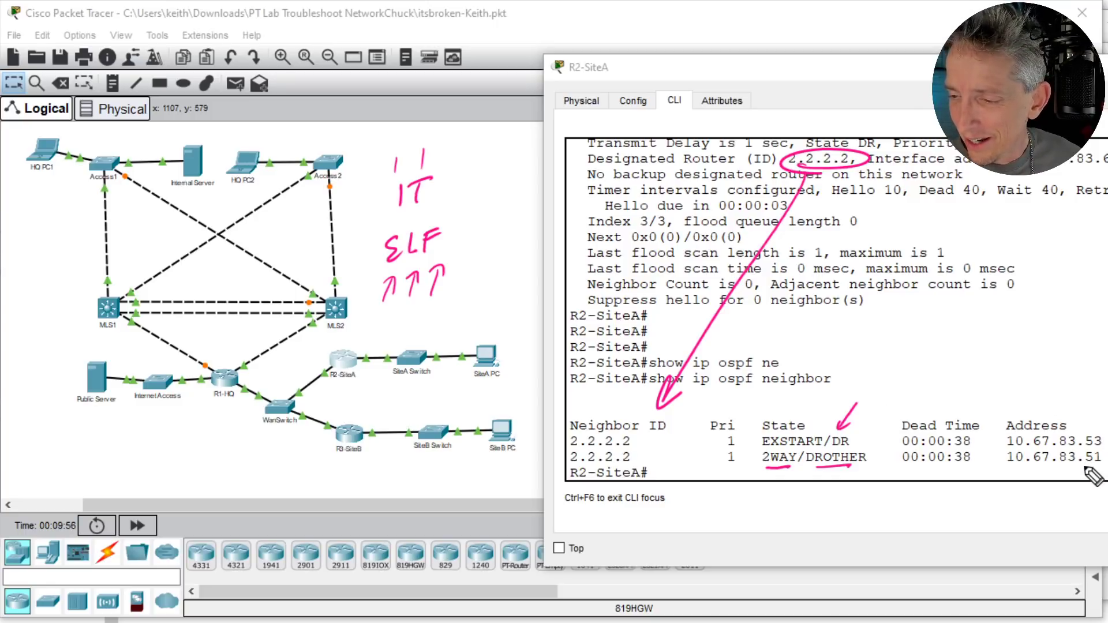
Step: Circle both neighbor addresses in R2-SiteA's OSPF neighbor output and check R1-HQ and R3-SiteB in the topology
mouse_move(1078, 477)
mouse_down()
mouse_move(1099, 424)
mouse_move(1082, 481)
mouse_up()
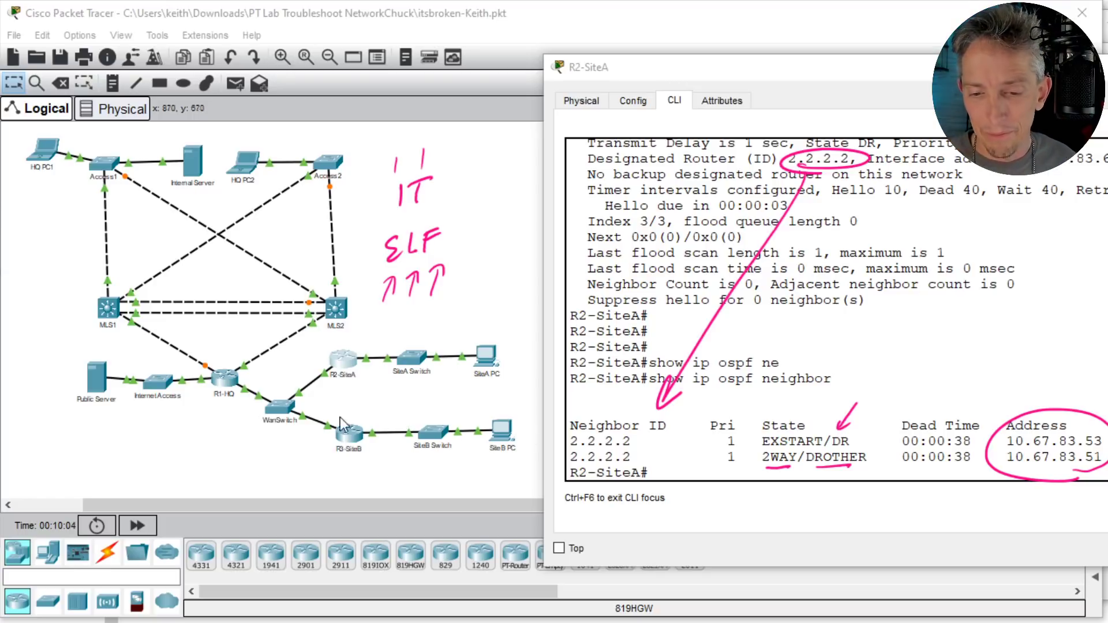
click(272, 457)
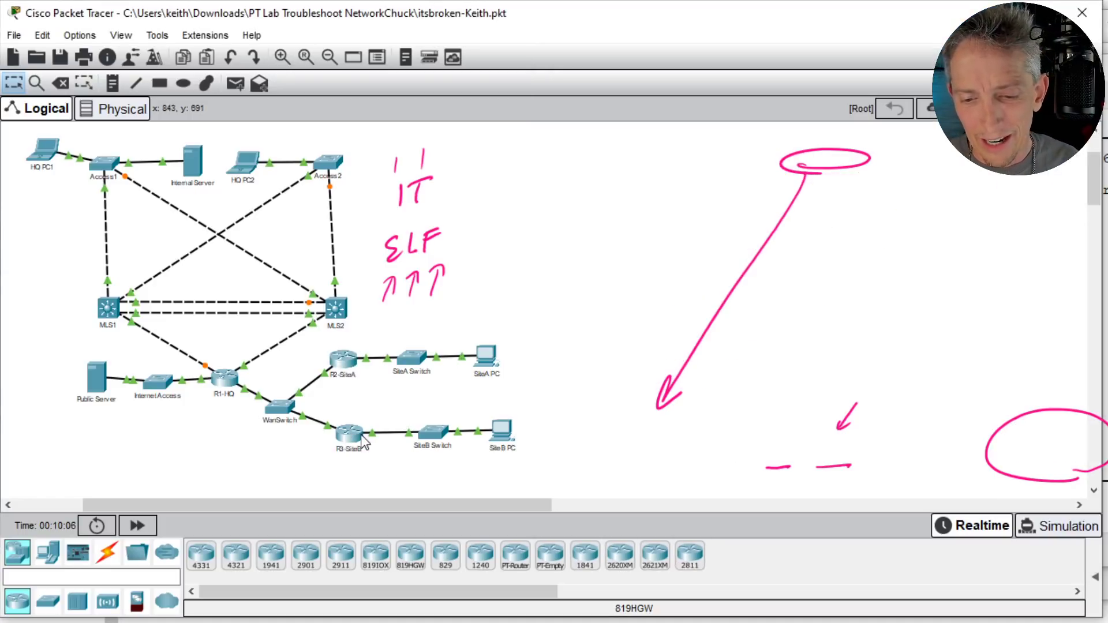
mouse_move(348, 437)
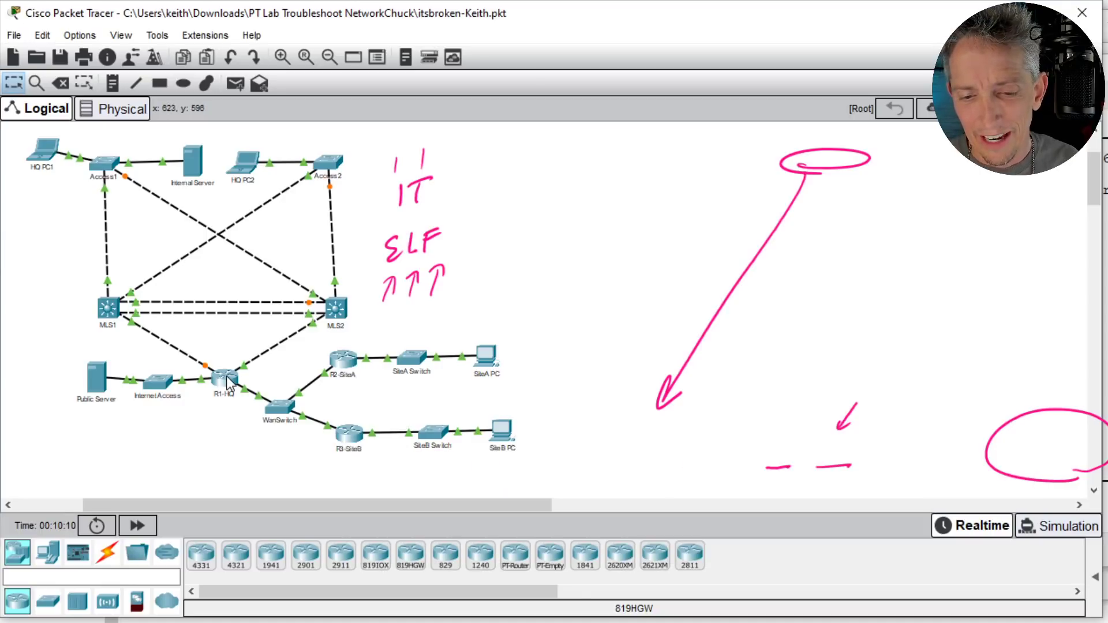
mouse_move(230, 383)
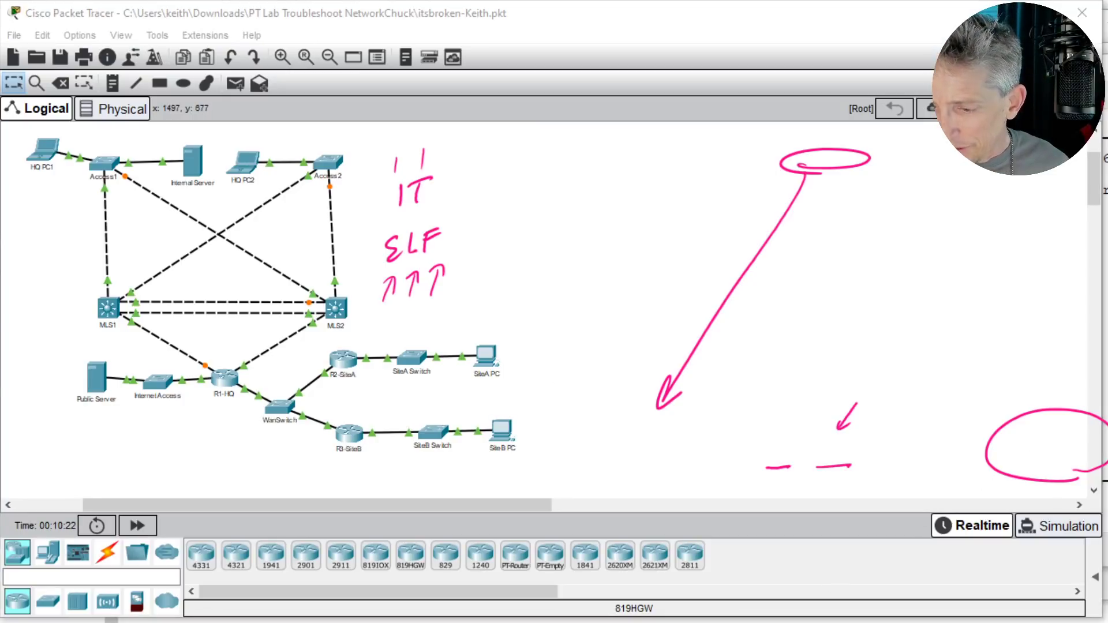
click(334, 369)
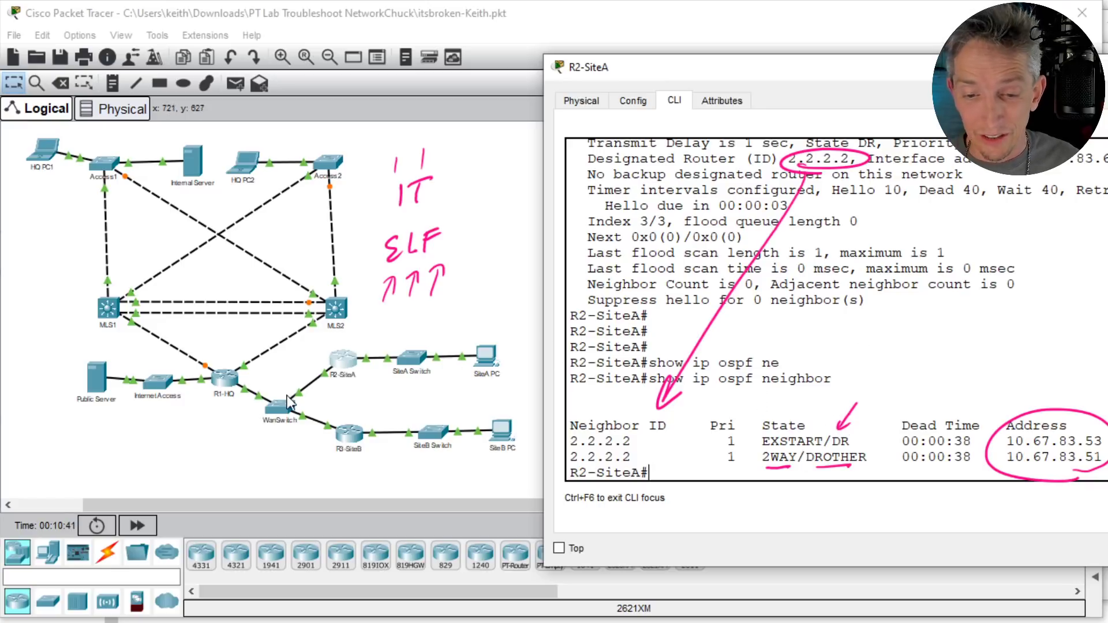
Step: Open R1-HQ's command line in a widened window moved clear of the branch routers in the topology
click(225, 380)
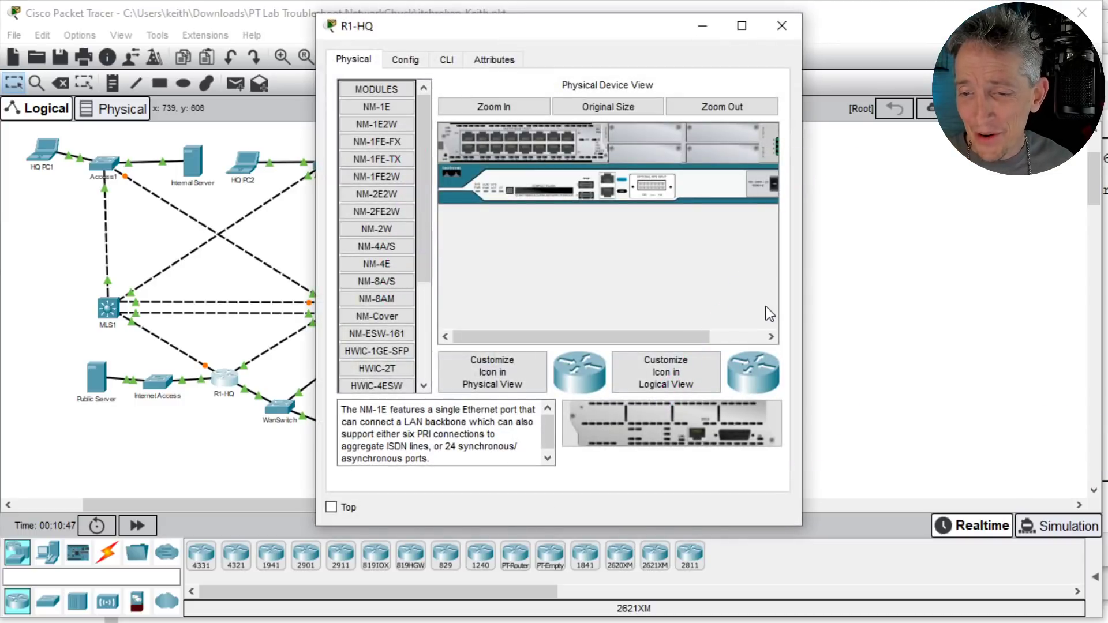
drag(802, 202, 1106, 202)
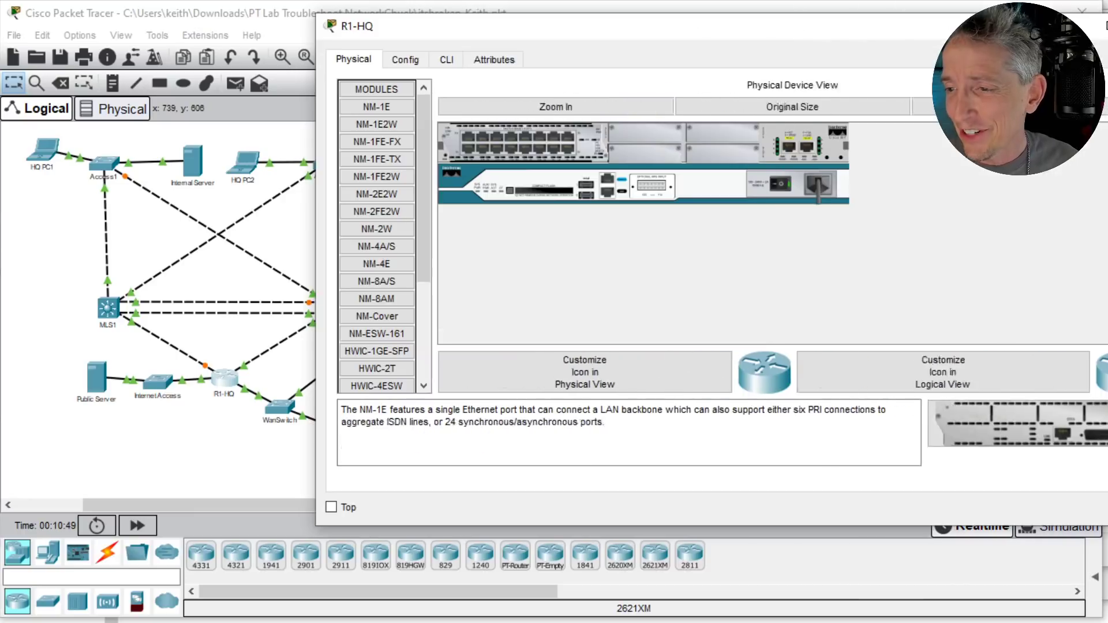
drag(658, 41, 722, 44)
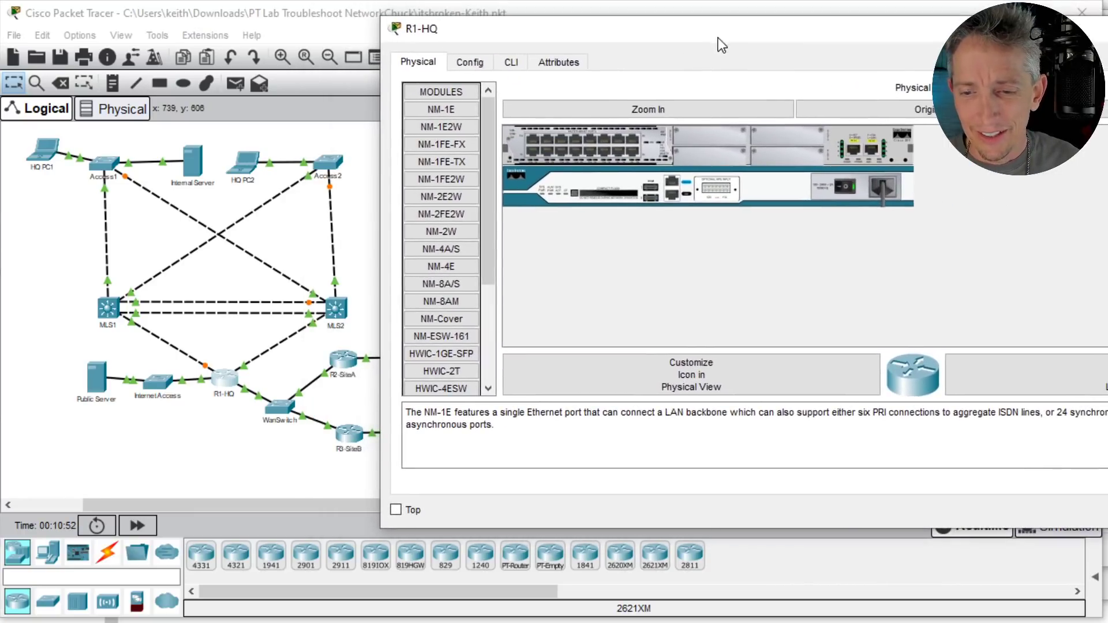
click(510, 61)
Step: Run show ip protocols on R1-HQ and highlight the router ID in the output
key(Return)
key(Return)
key(Return)
key(Return)
text(end)
key(BackSpace)
key(Return)
key(Return)
text(show ip prot)
key(Tab)
key(Return)
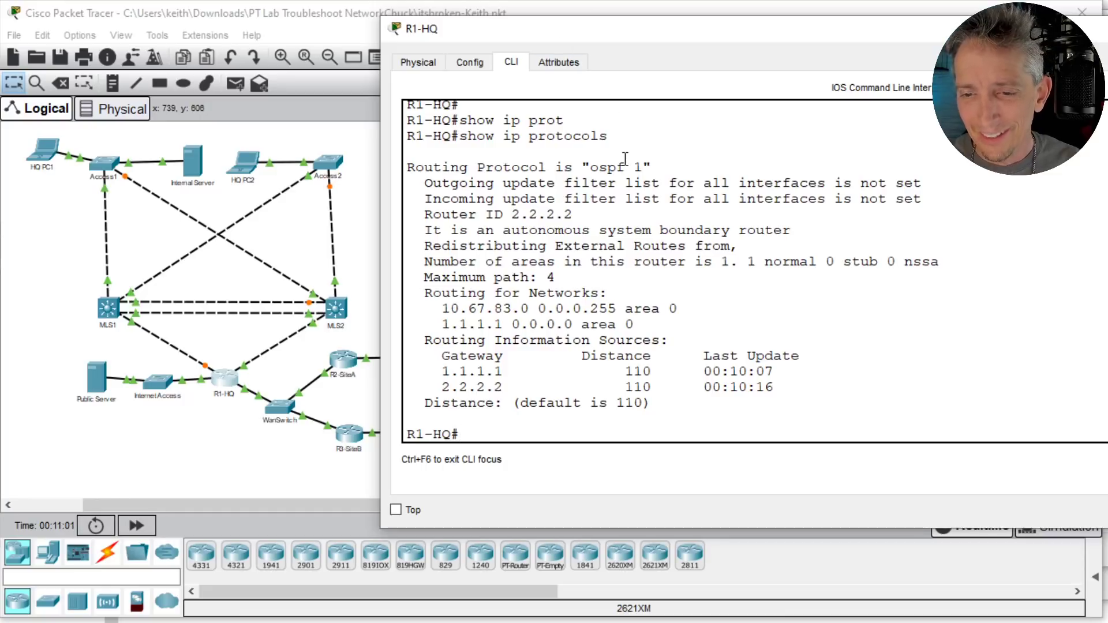
drag(512, 215, 586, 220)
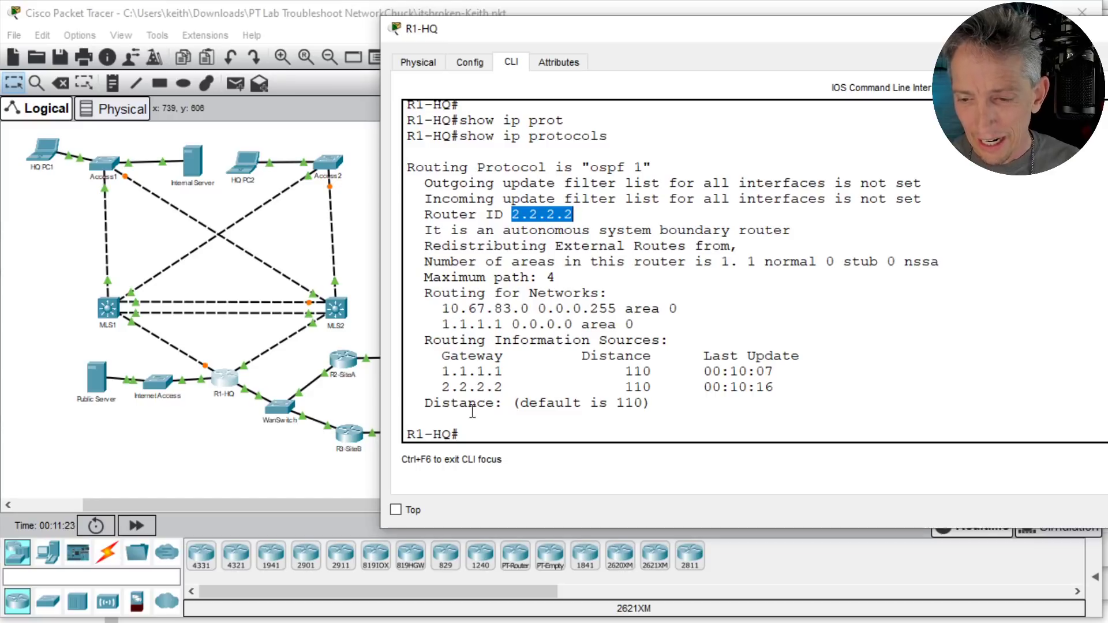
click(699, 295)
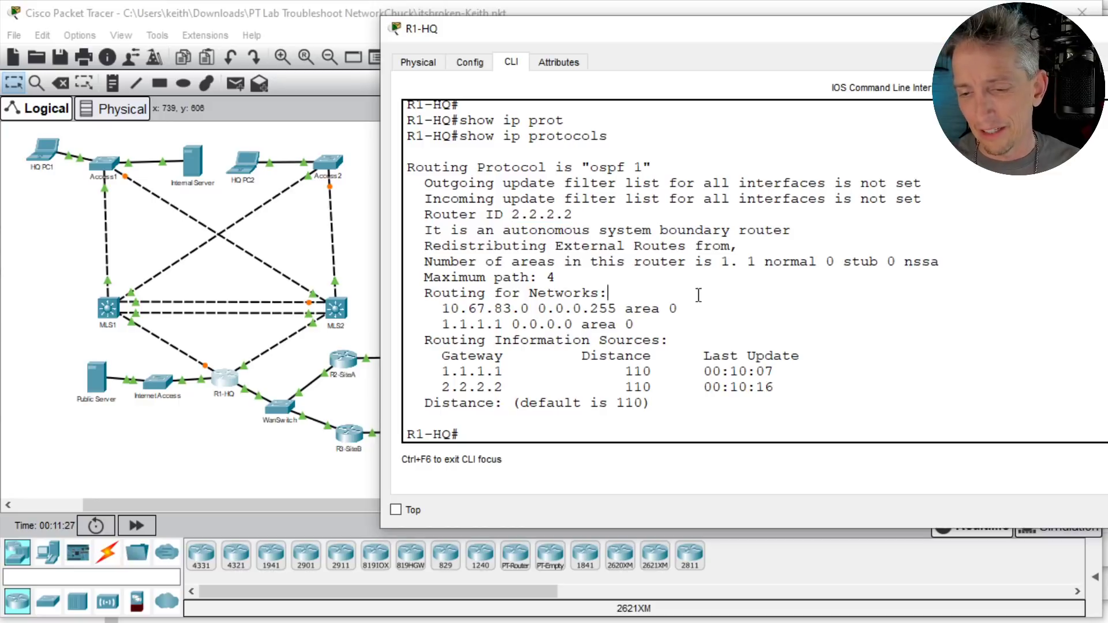
Step: Display R1-HQ's routing configuration with show run | section router
key(Return)
key(Return)
text(sjow)
key(BackSpace)
key(BackSpace)
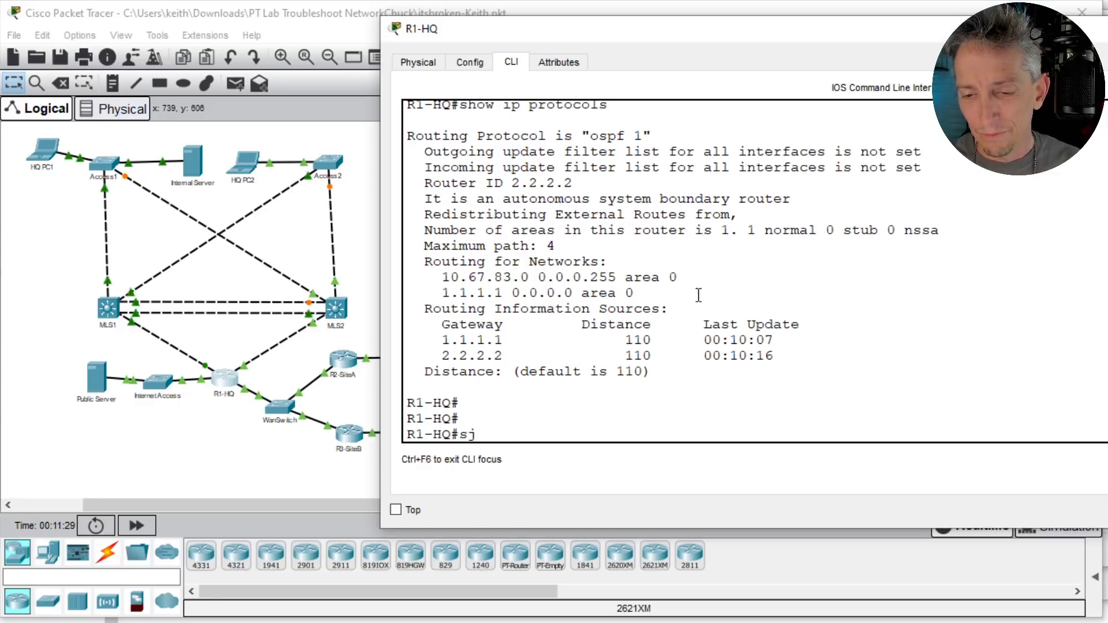
text(how run | section router)
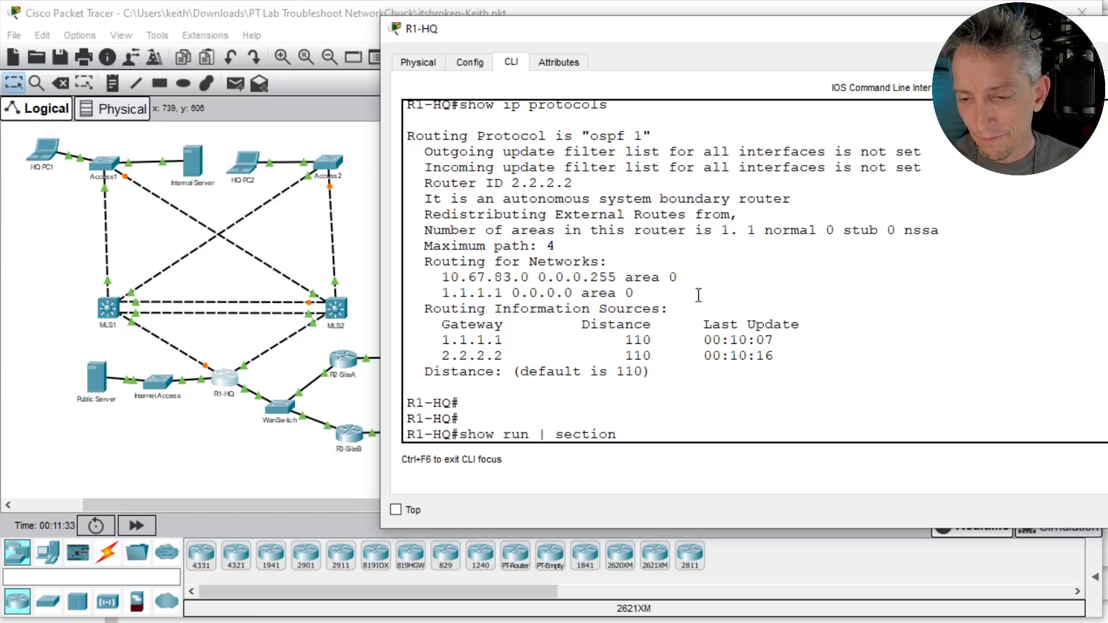
key(Return)
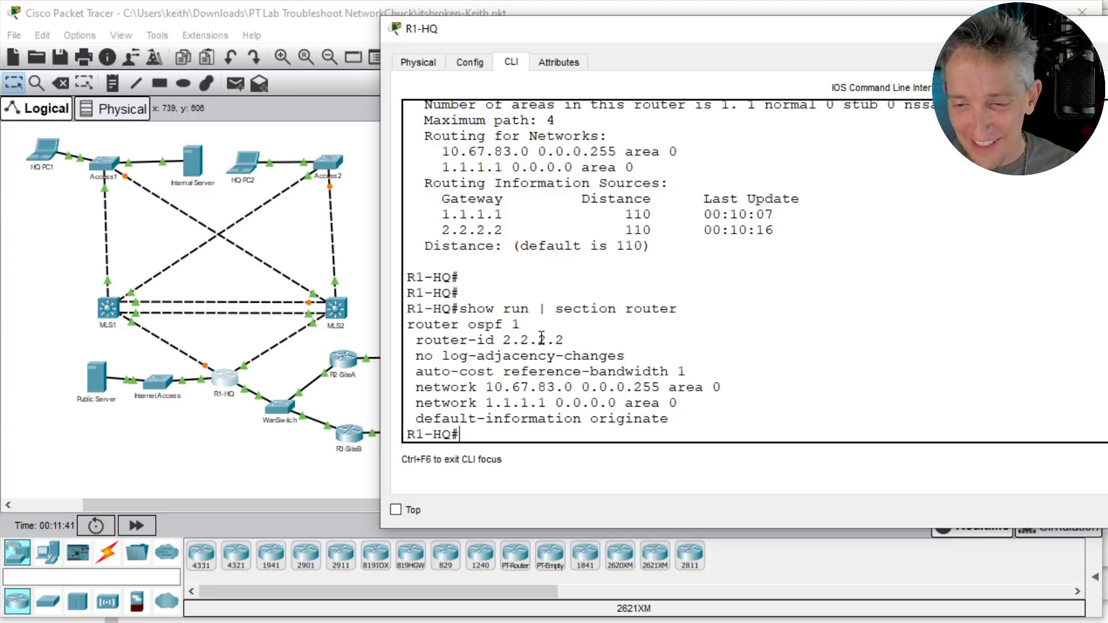
Step: Set R1-HQ's OSPF process 1 router ID with the command router 1.1.1.1 in router configuration mode
text(conf t)
key(Return)
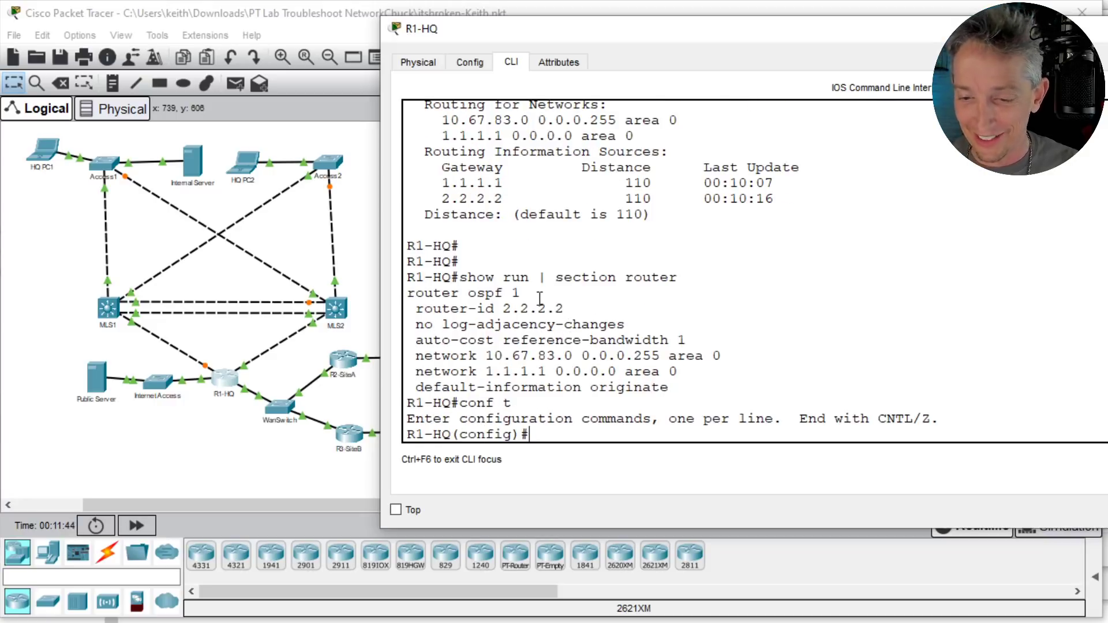
text(rout)
key(BackSpace)
key(BackSpace)
text(outer)
key(Tab)
key(BackSpace)
key(BackSpace)
key(BackSpace)
key(BackSpace)
key(BackSpace)
key(Tab)
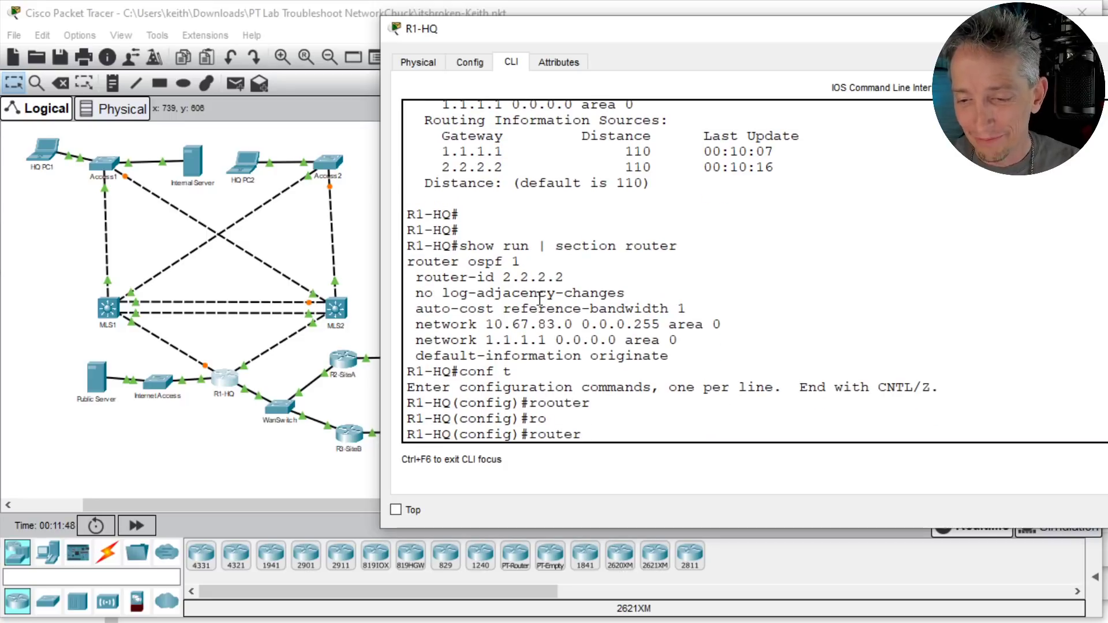
text(ospf 1)
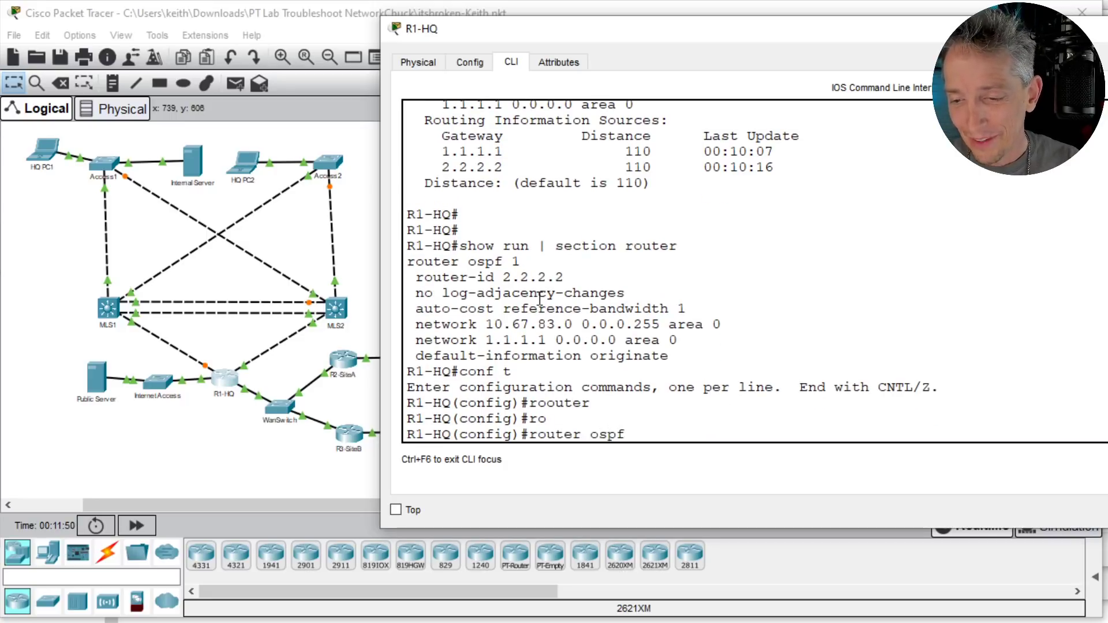
key(Return)
text(router)#router)
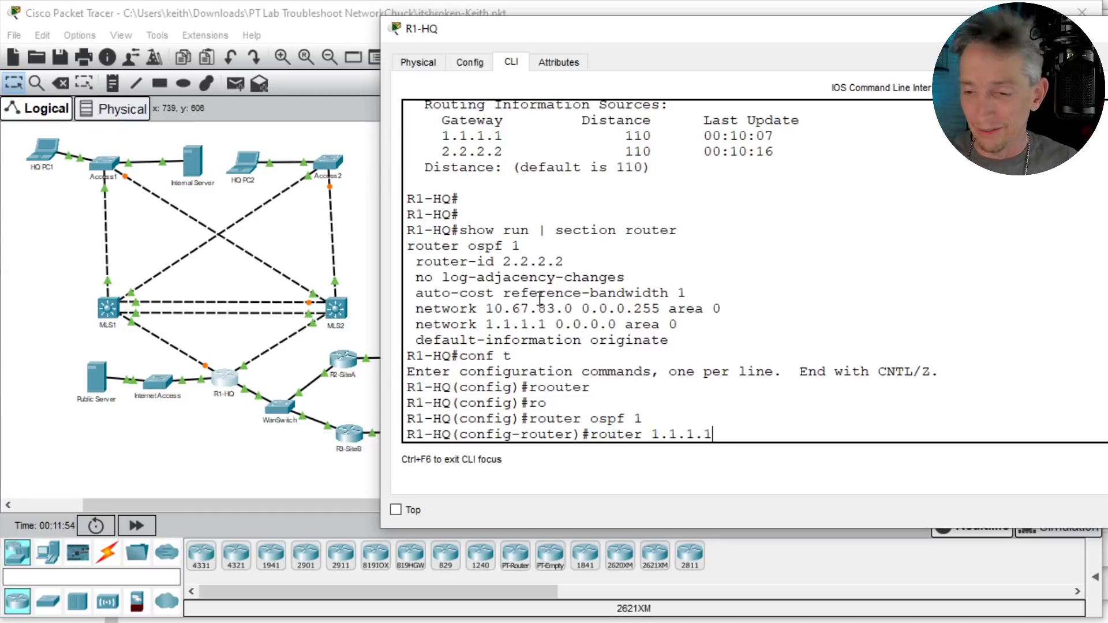
text( 1.1.1.1)
key(Return)
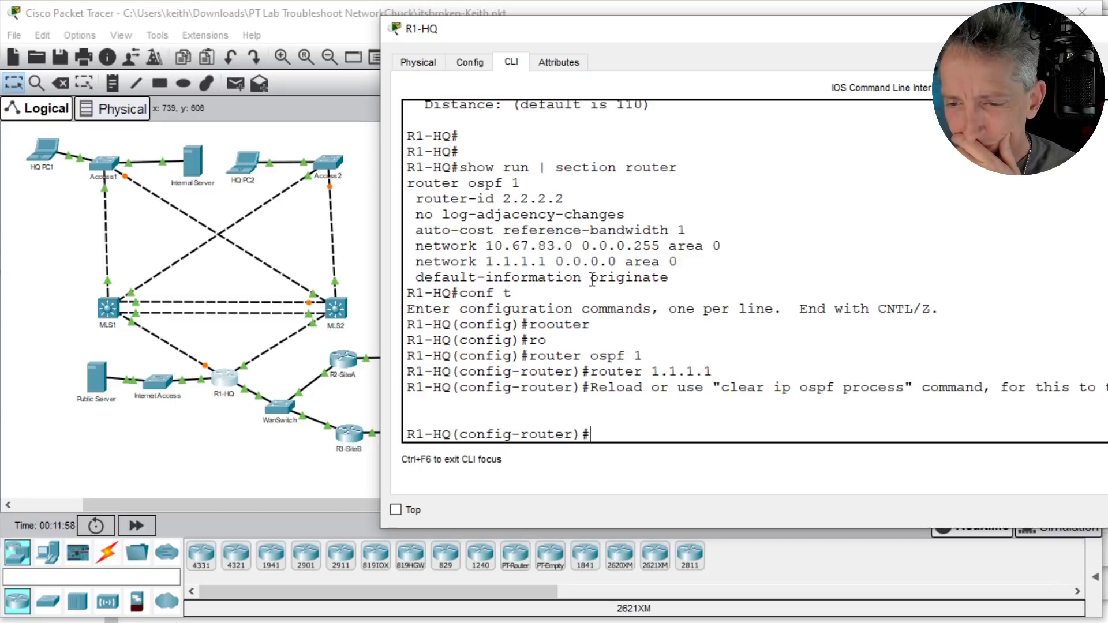
Step: Highlight R1-HQ's auto-cost reference-bandwidth line, switch to Notepad and move its window aside so the router output stays readable
drag(416, 230, 686, 230)
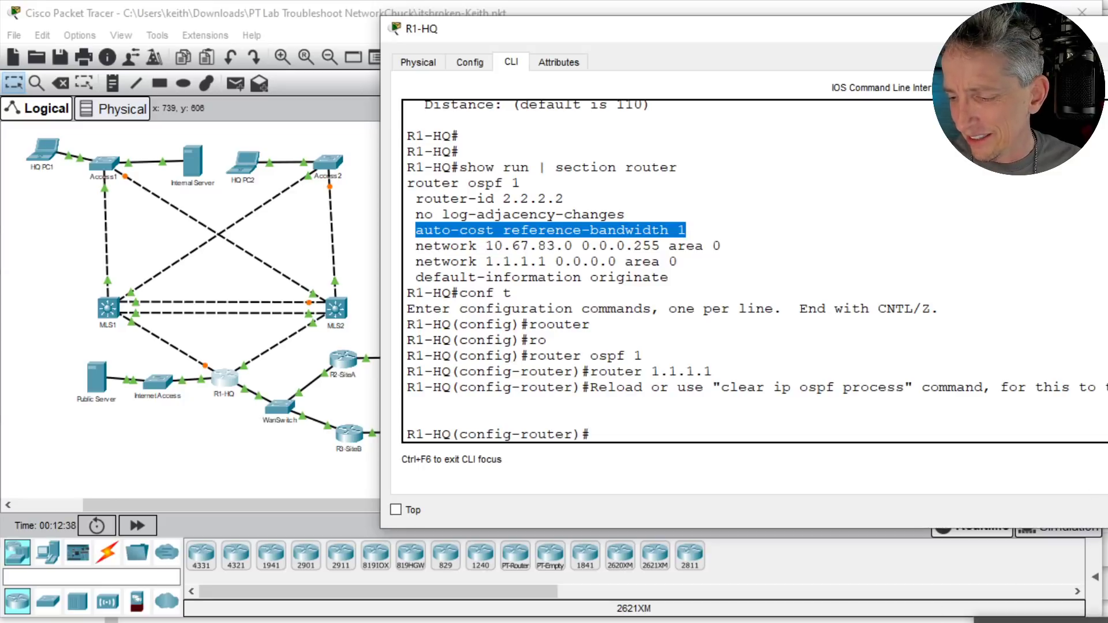
key(alt+Tab)
click(640, 354)
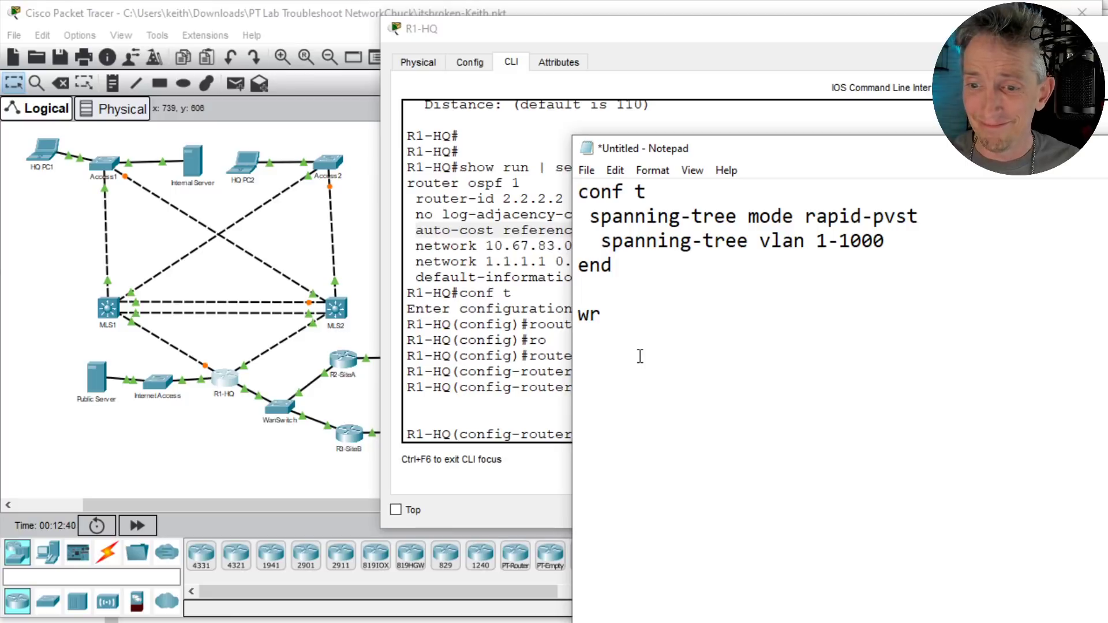
drag(716, 151, 935, 142)
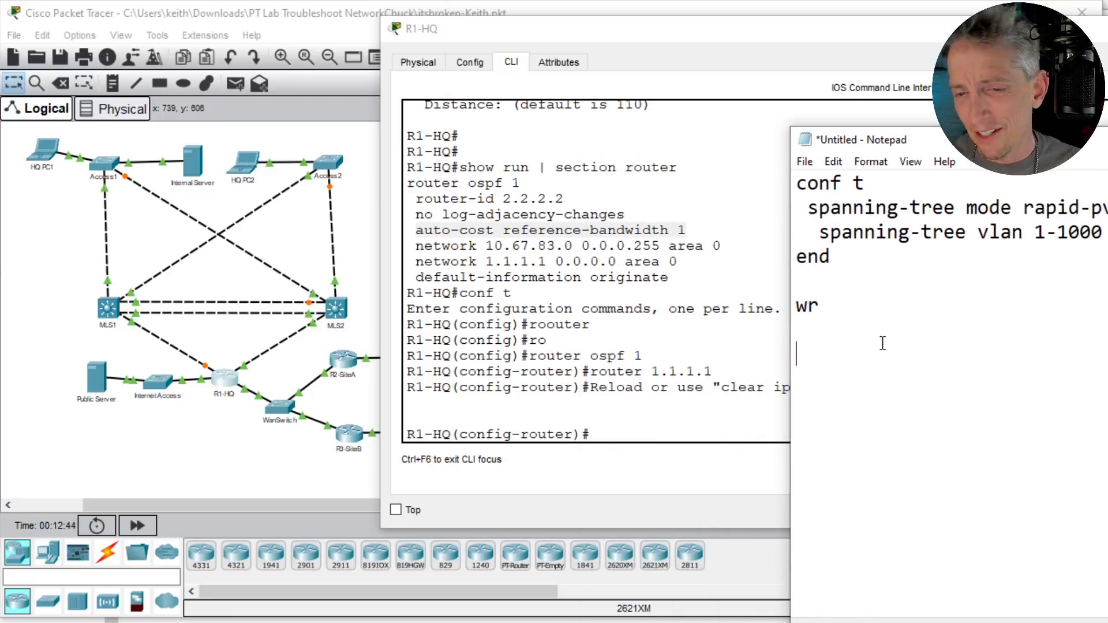
text(router)
key(BackSpace)
key(BackSpace)
key(BackSpace)
key(BackSpace)
key(BackSpace)
key(BackSpace)
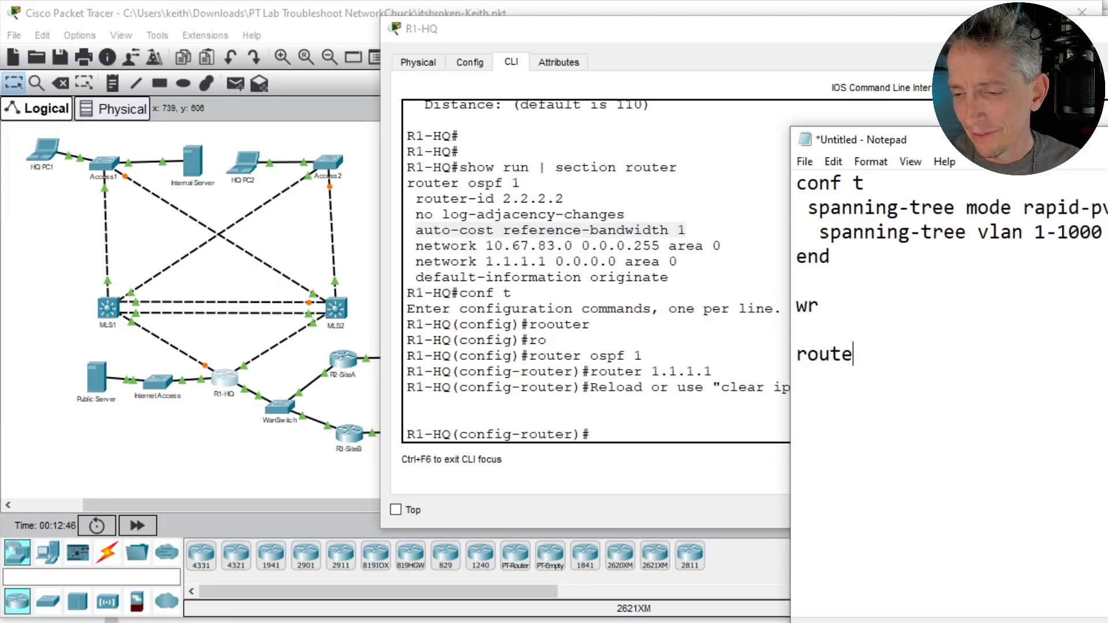
Step: Write a reusable OSPF snippet below wr in the notes with the lines conf t, router ospf 1, auto ref 1000 and router-id
text(conf t)
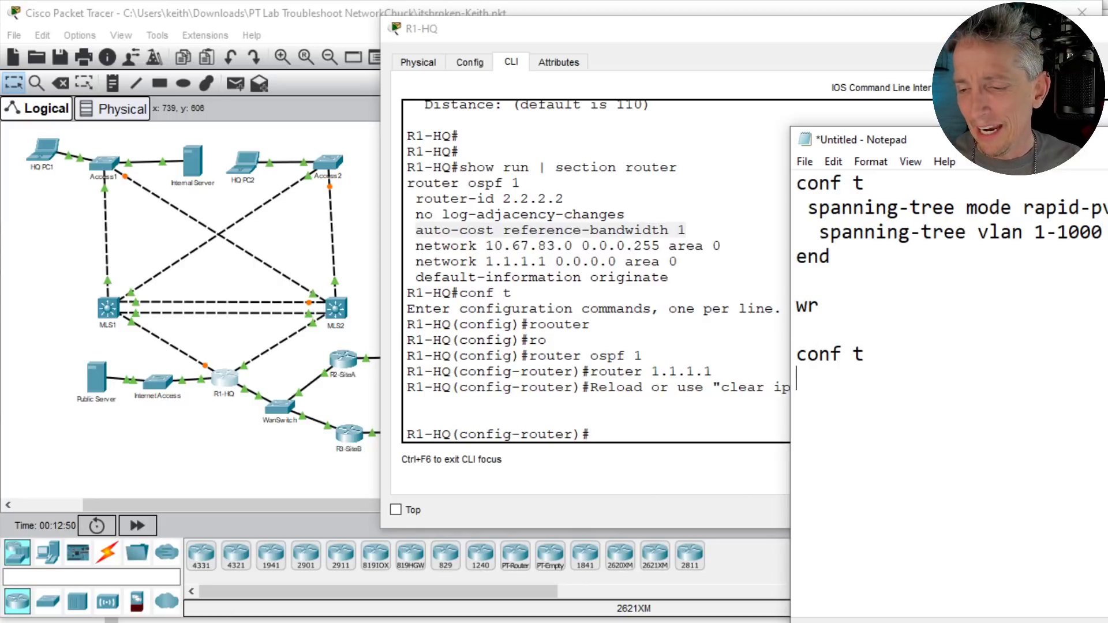
key(Return)
text(router ospf 1)
key(Return)
text(auto)
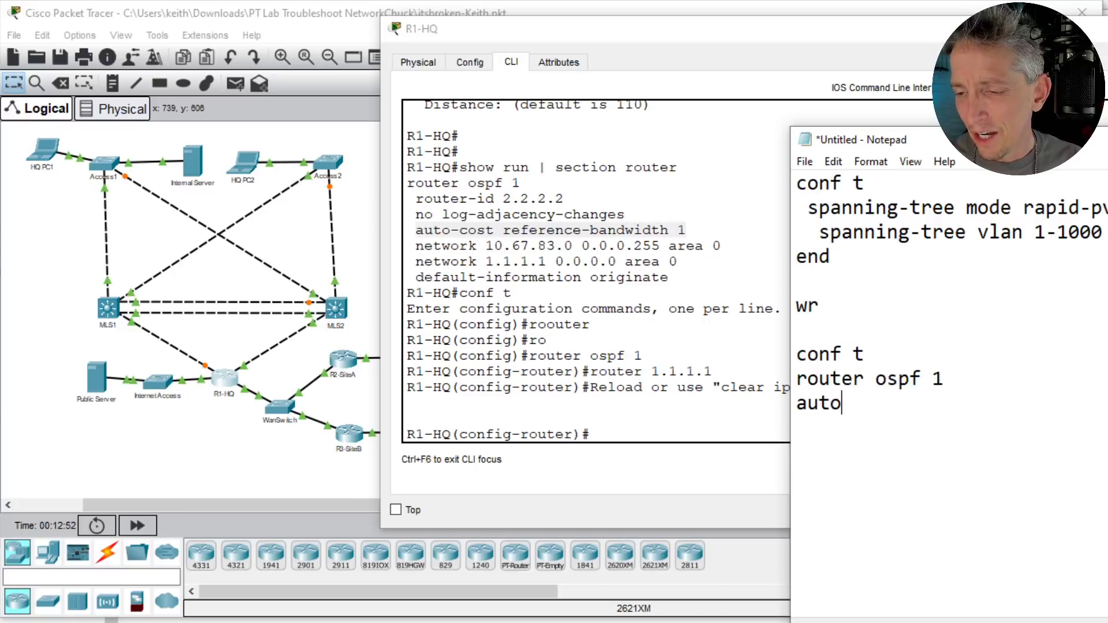
text( ref 1000)
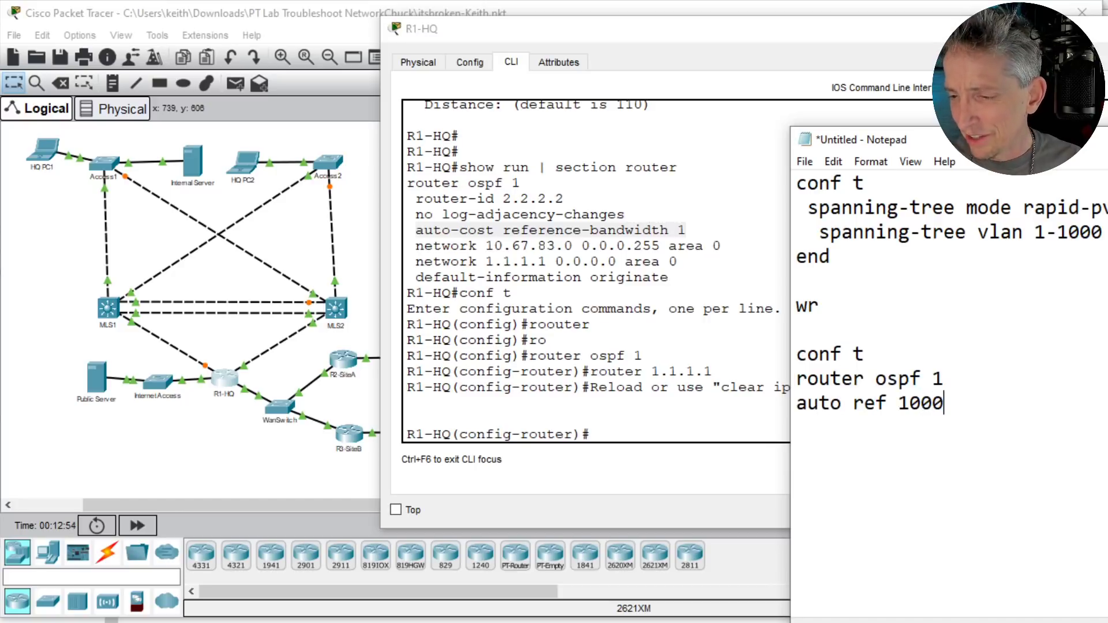
key(Return)
text(router)
text(-id)
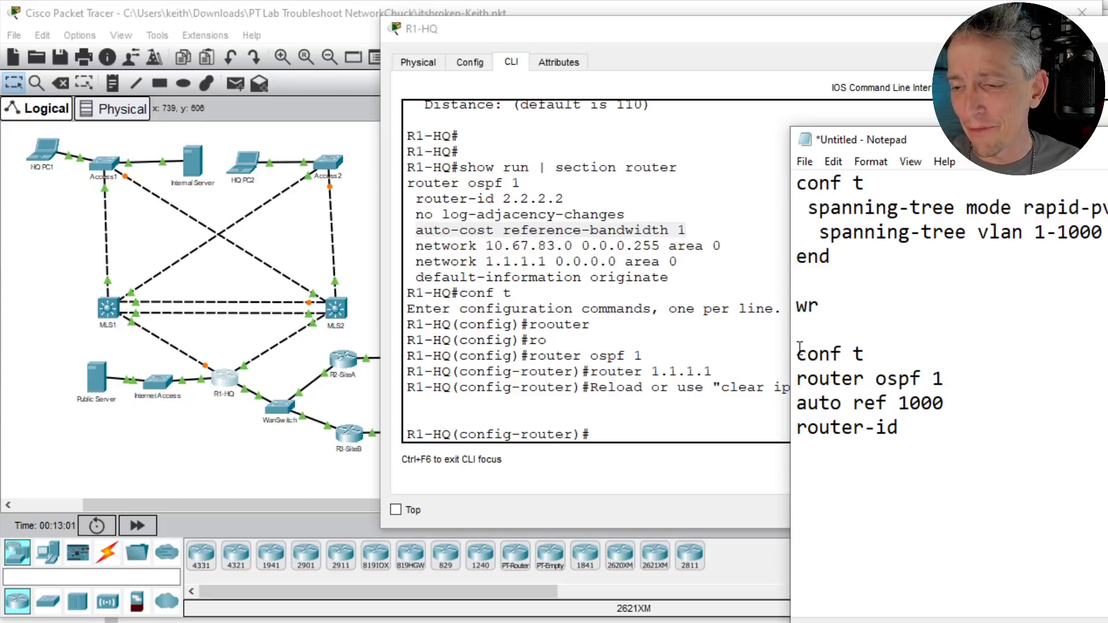
Step: Copy the four-line OSPF snippet from conf t through router-id
drag(799, 349, 911, 455)
right_click(840, 380)
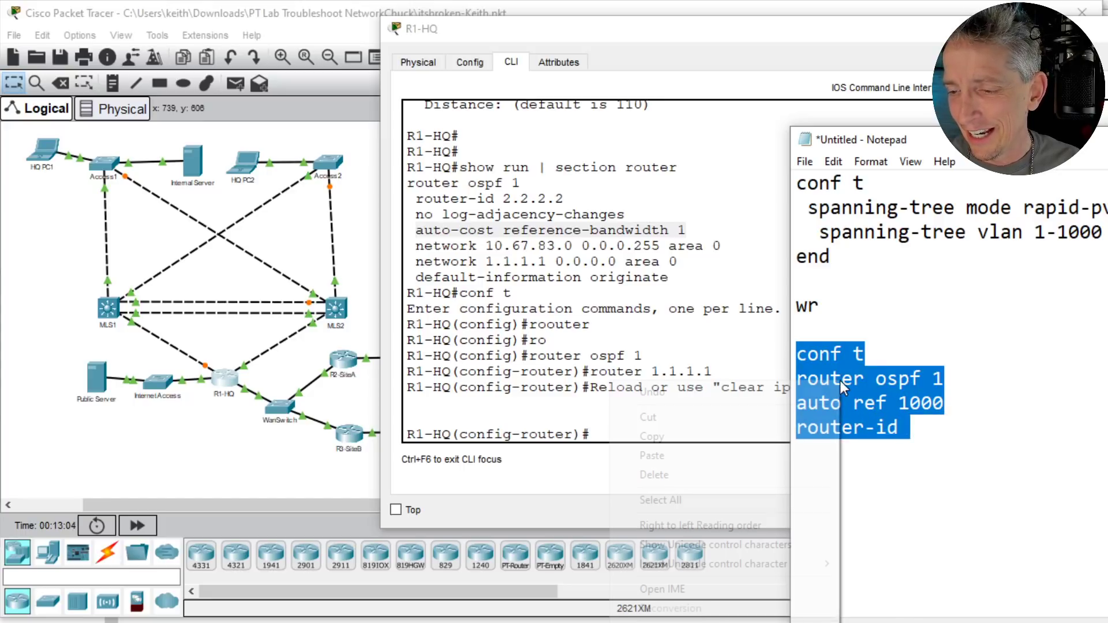
click(701, 438)
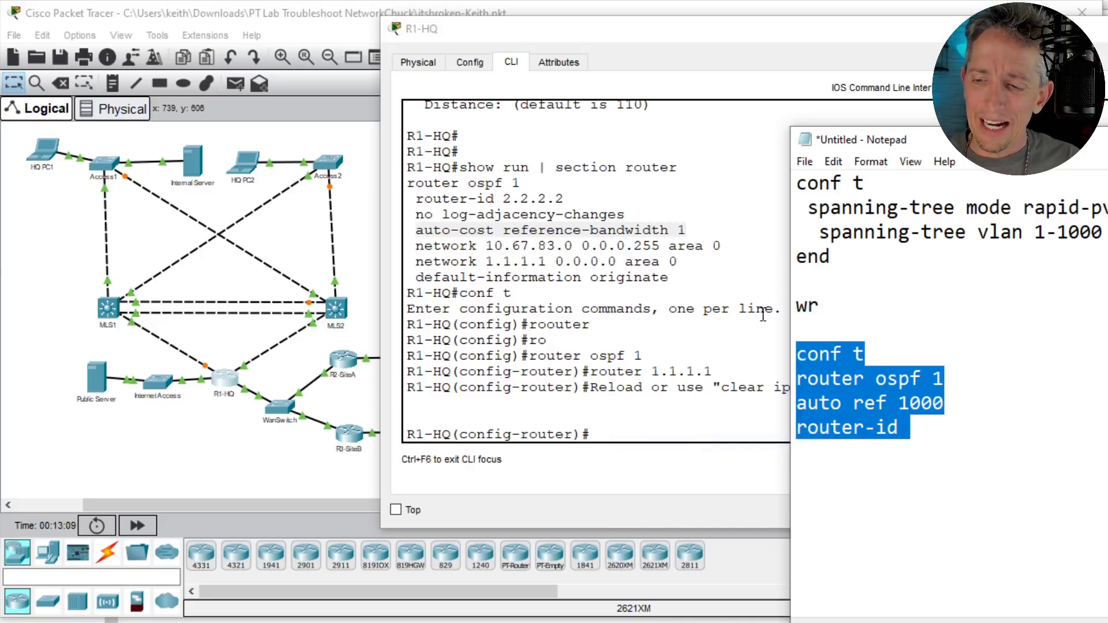
Step: Add the line show ip ospf above conf t in the notes, separated by a blank line
click(830, 327)
key(Return)
key(Return)
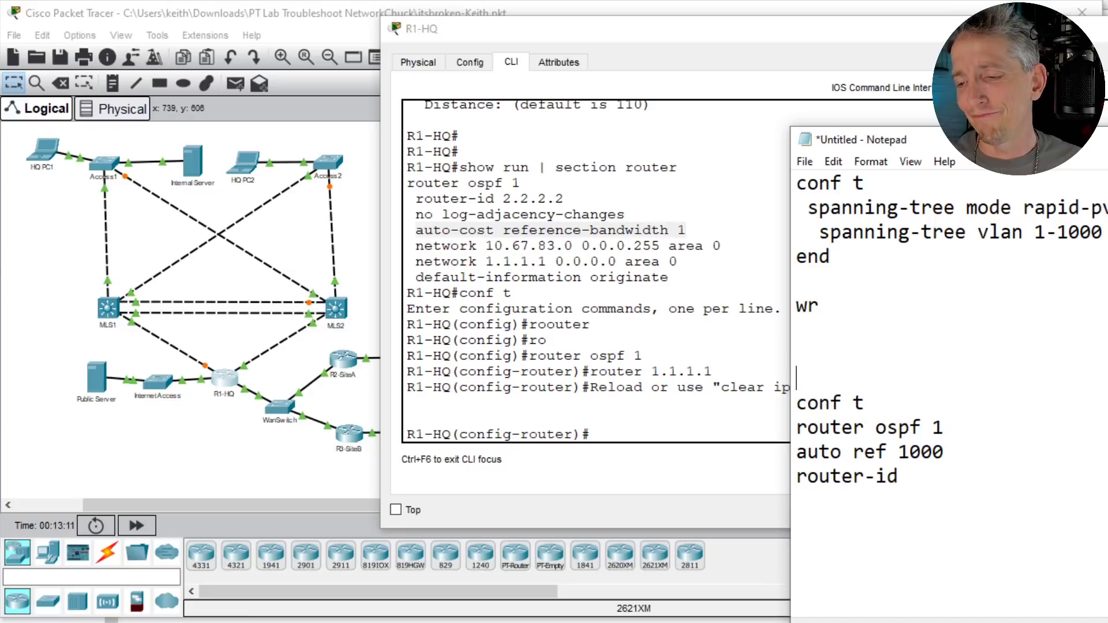
text(show ips)
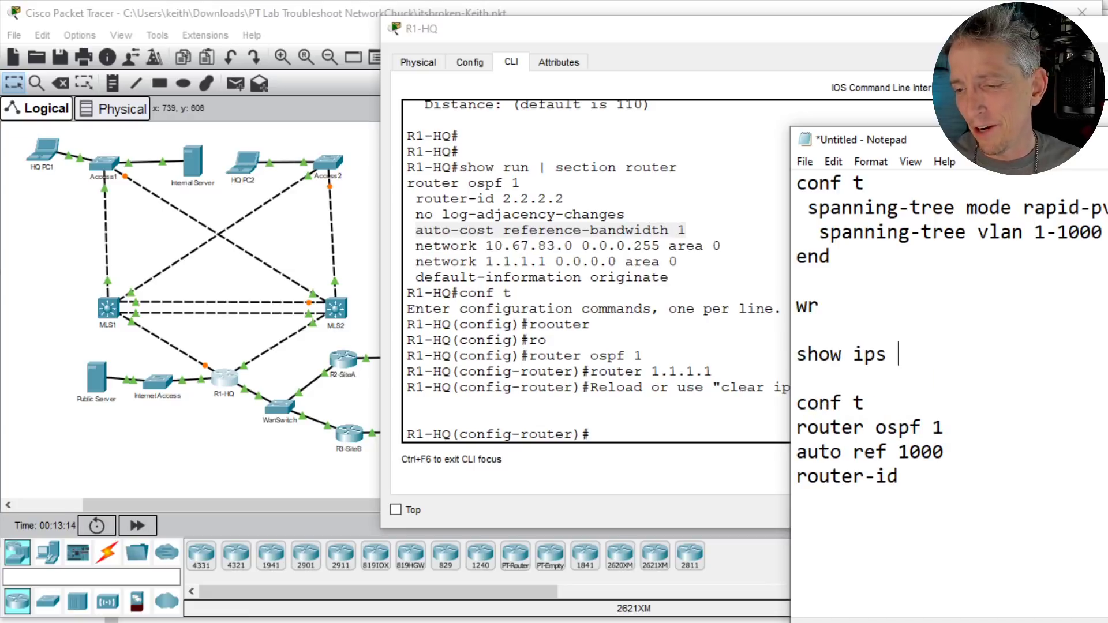
key(BackSpace)
text(ospf)
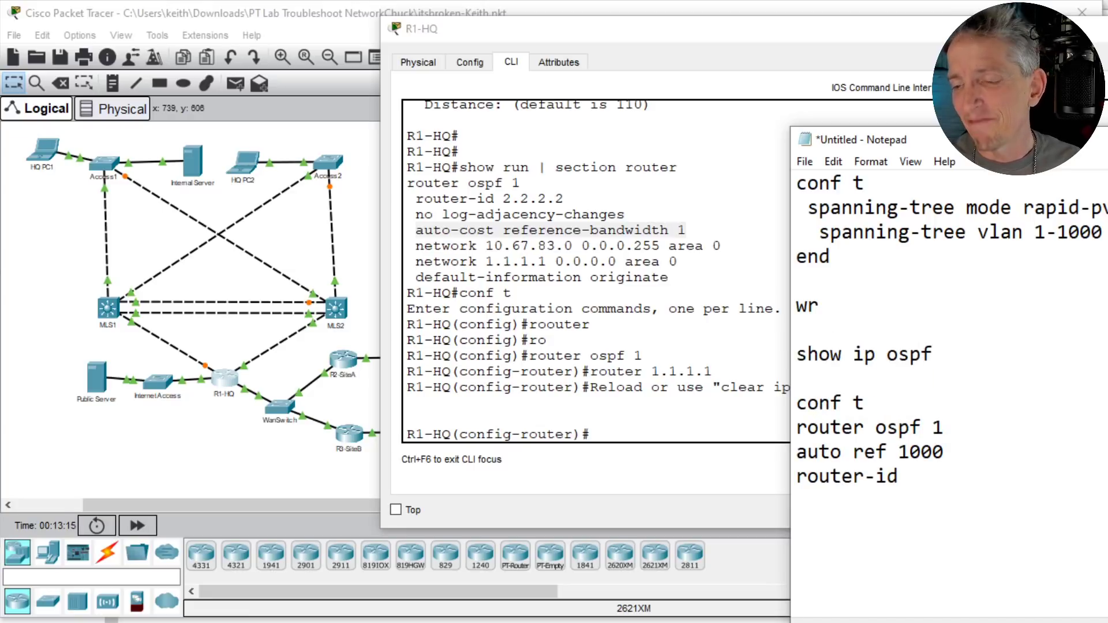
Step: Copy the whole OSPF block from show ip ospf through router-id
click(797, 354)
drag(799, 353, 910, 496)
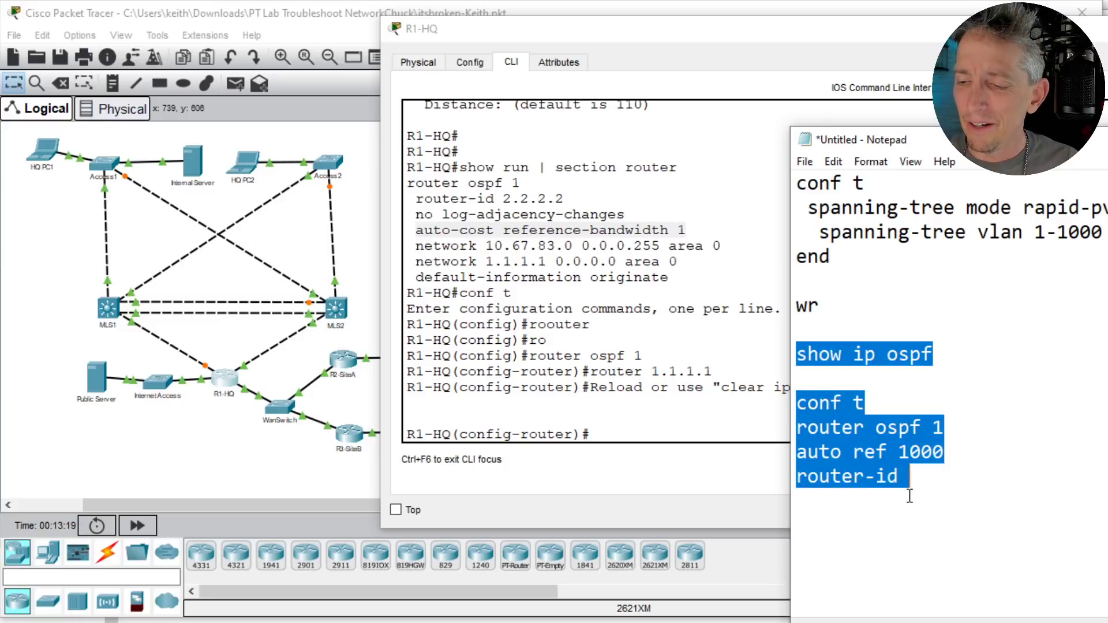
right_click(856, 433)
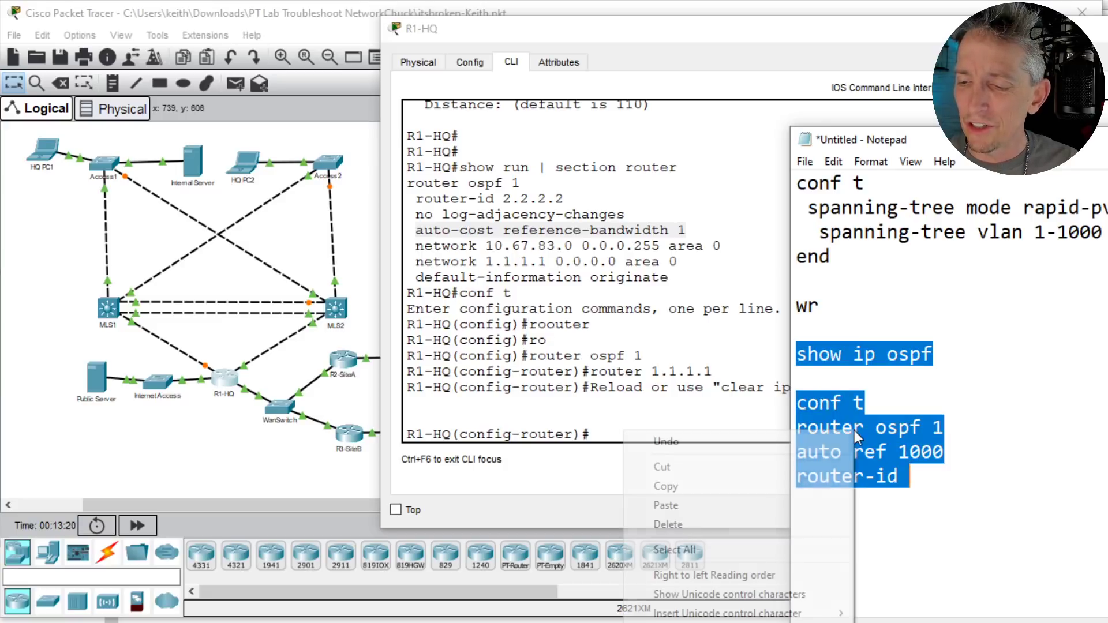
click(698, 488)
Step: Leave configuration mode on R1-HQ and run the copied OSPF block, setting the OSPF 1 reference bandwidth to 1000
click(524, 310)
text(end)
key(Return)
right_click(732, 299)
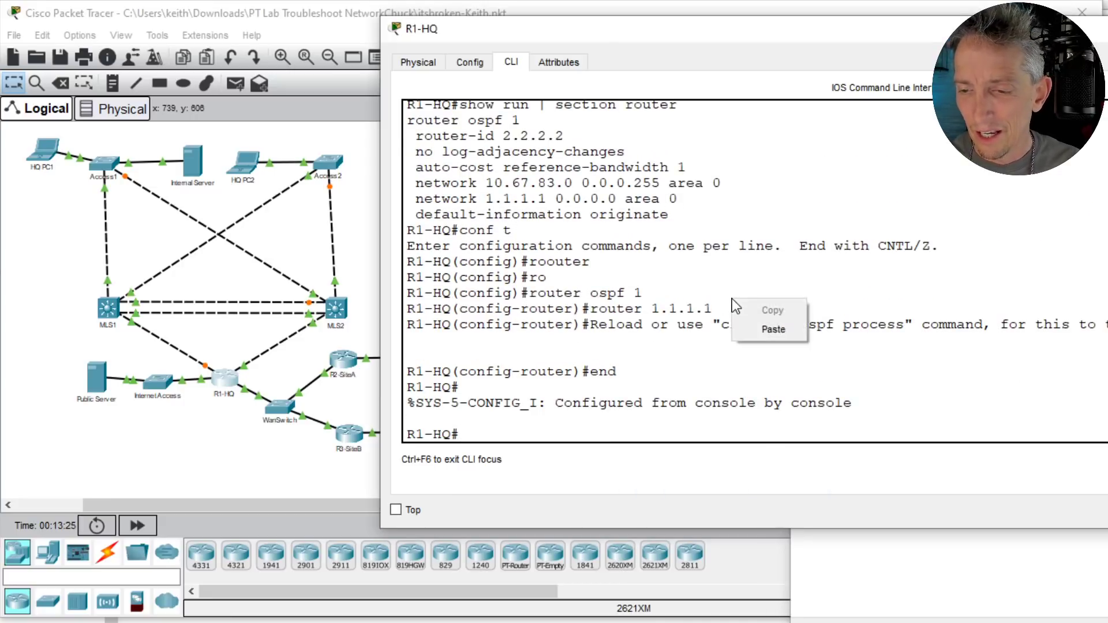
click(784, 336)
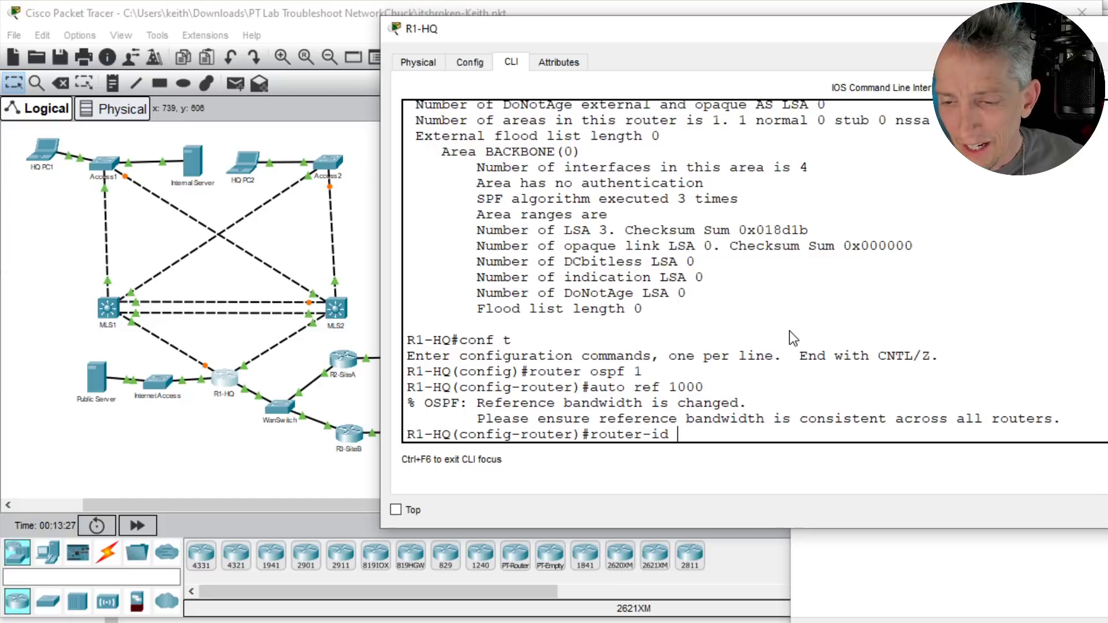
Step: Review R1-HQ's OSPF output, set its router ID to 1.1.1.1 and end the configuration
scroll(793, 286, up, 2)
scroll(792, 286, up, 1)
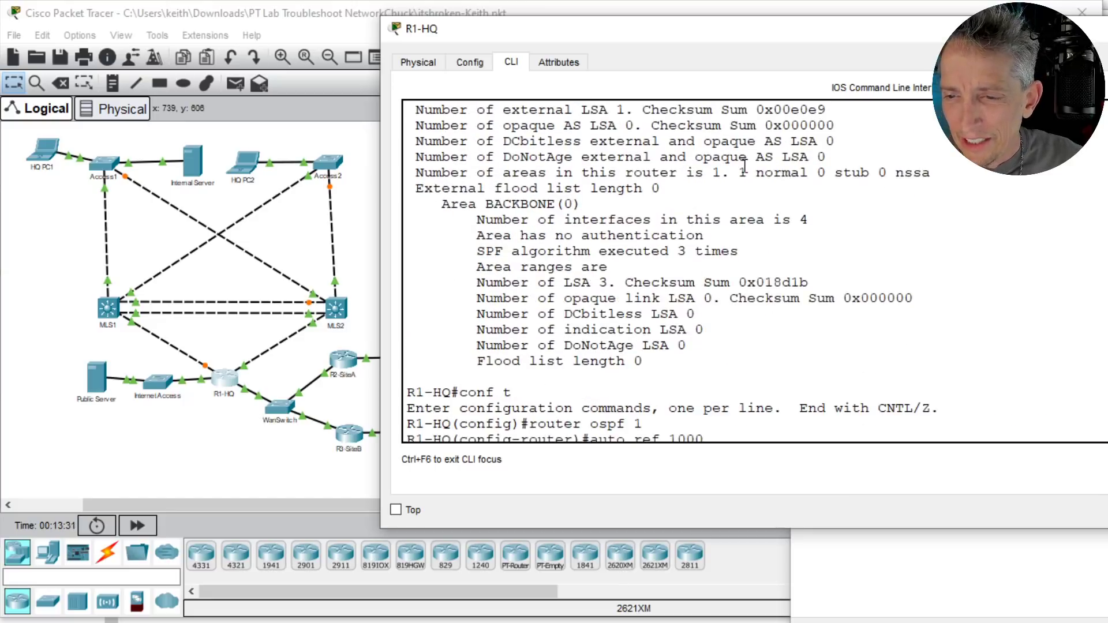
scroll(745, 176, down, 3)
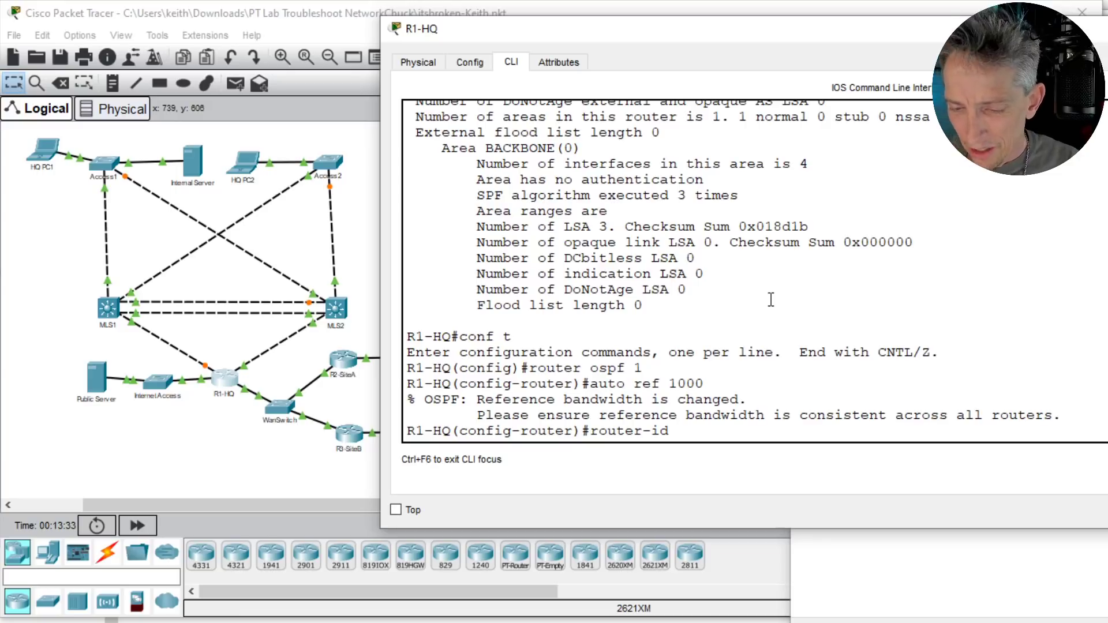
text(.1.1.1)
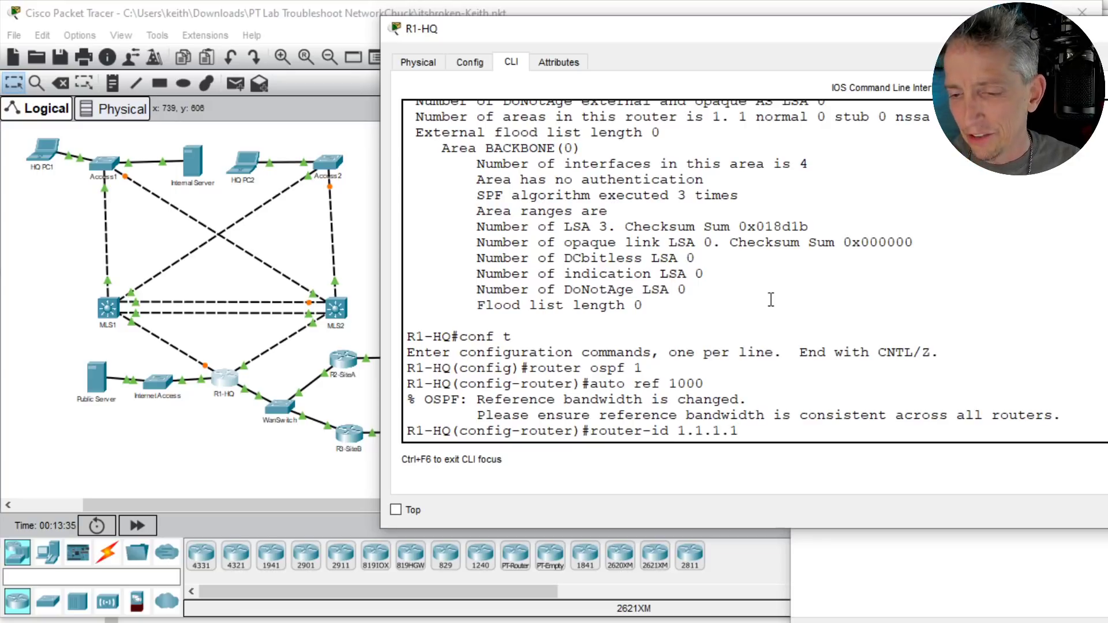
key(Return)
text(end)
key(Return)
key(Return)
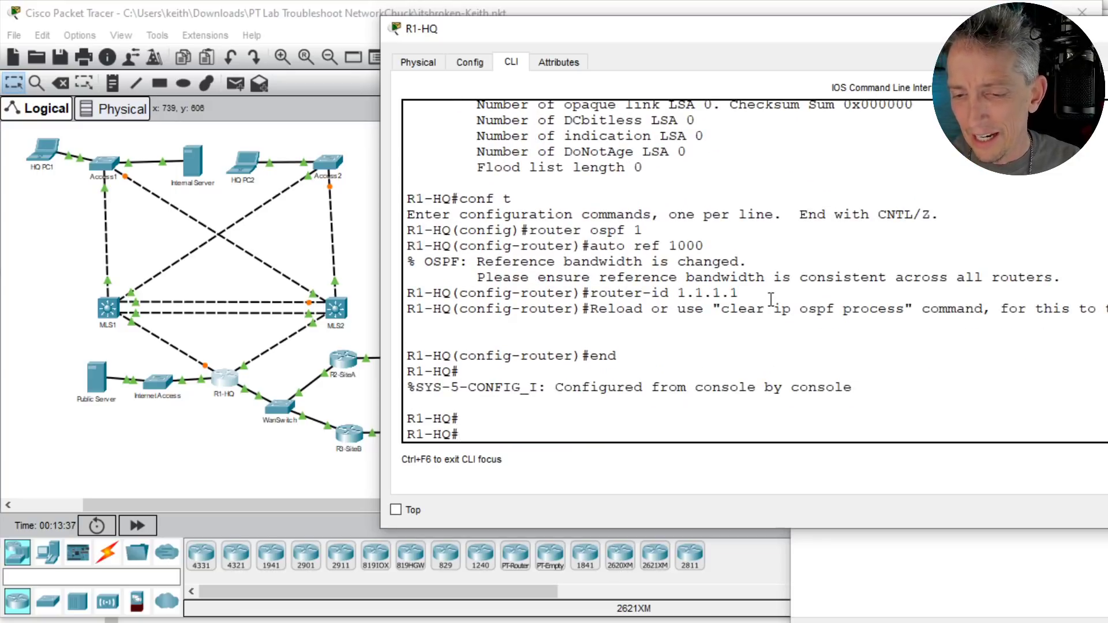
Step: Clear the IP OSPF process on R1-HQ and confirm resetting all OSPF processes
text(cle)
key(Tab)
text(ip ospf pr)
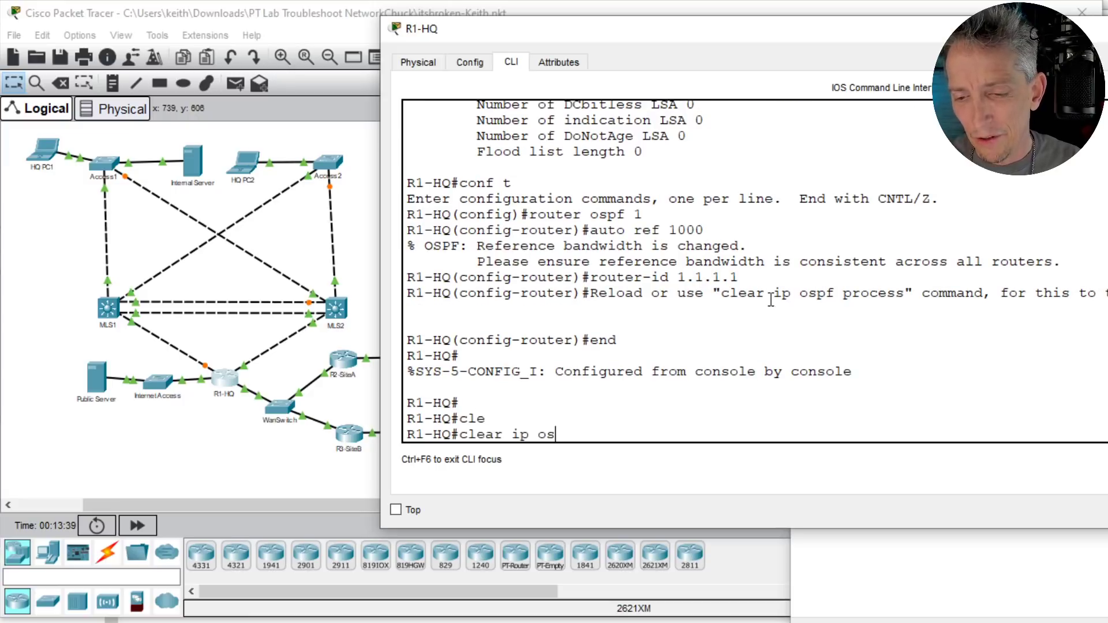
key(Tab)
key(Return)
text(yes)
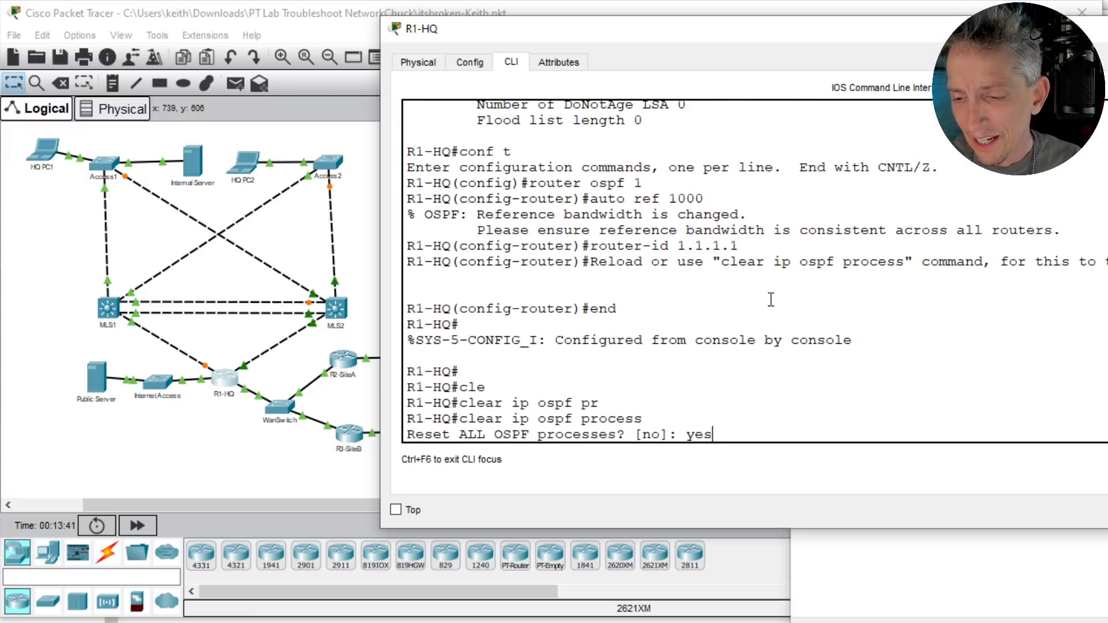
key(Return)
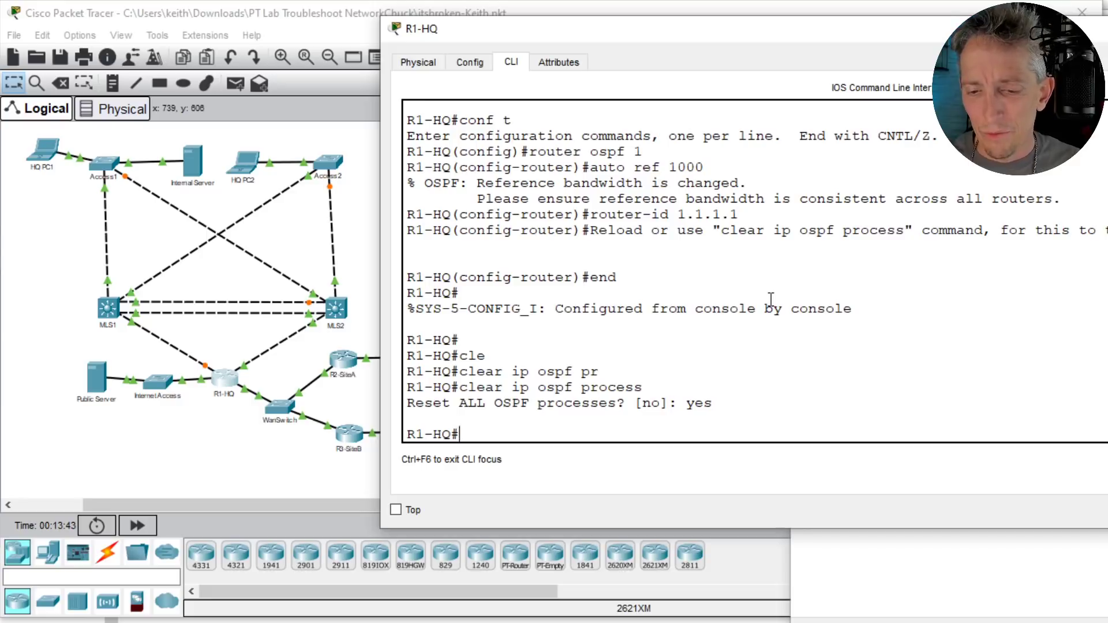
Step: Run show ip ospf on R2-SiteA and read through its OSPF process details
click(344, 368)
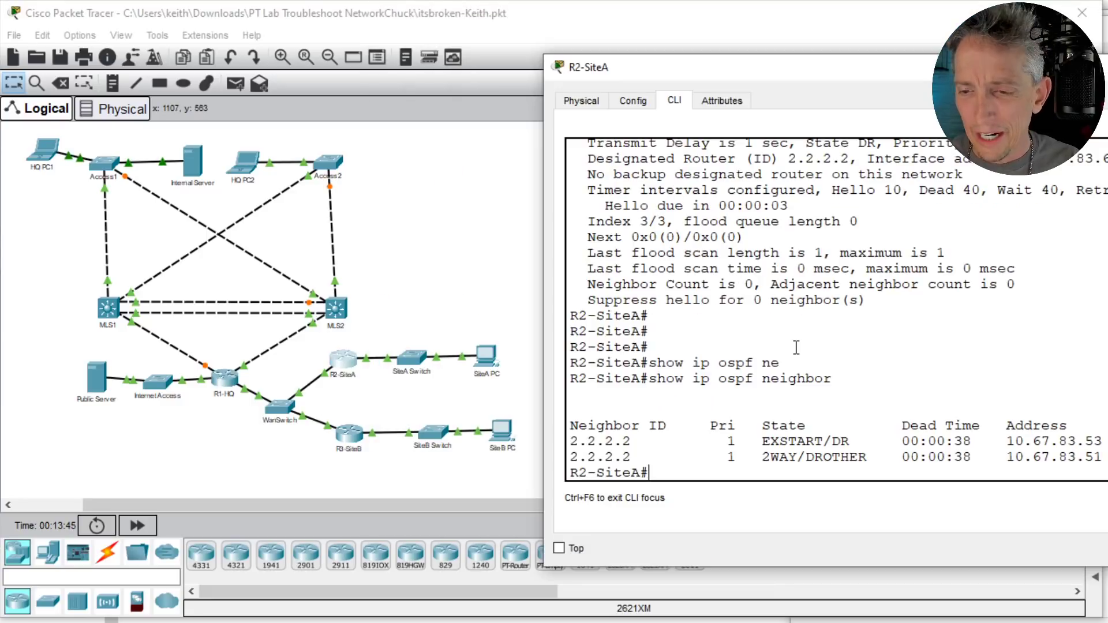
text(show ip ospf)
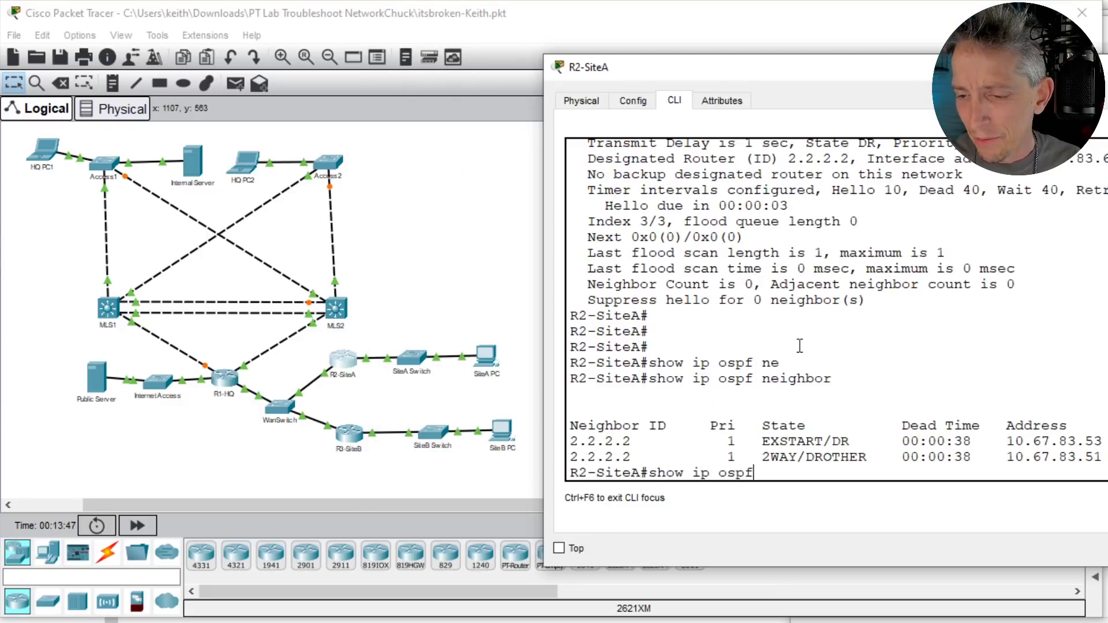
key(Return)
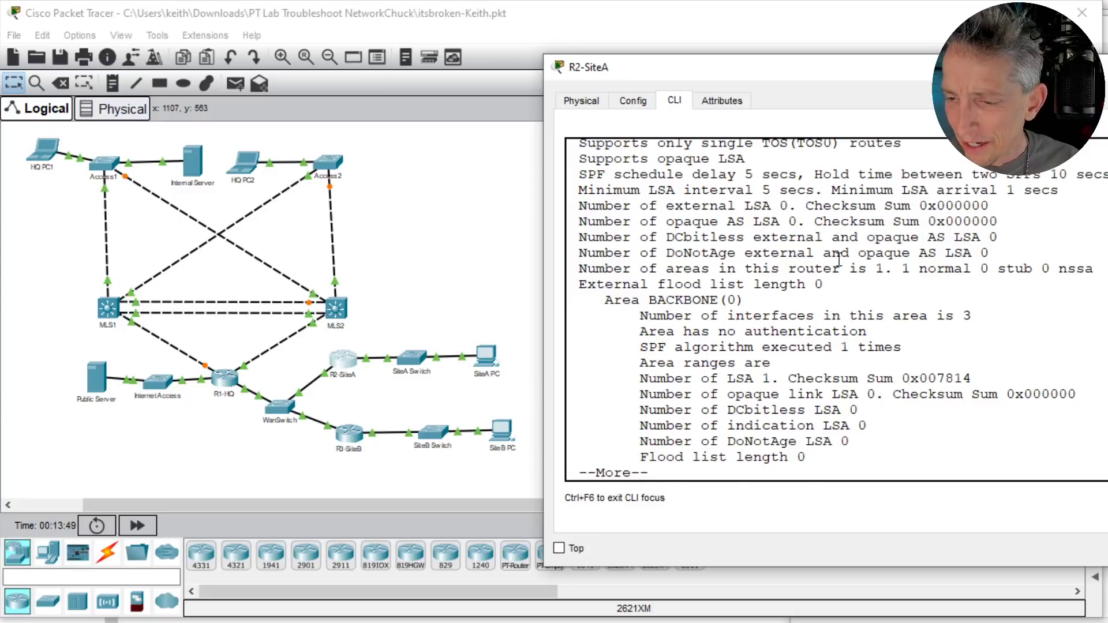
scroll(839, 257, up, 3)
scroll(911, 294, down, 3)
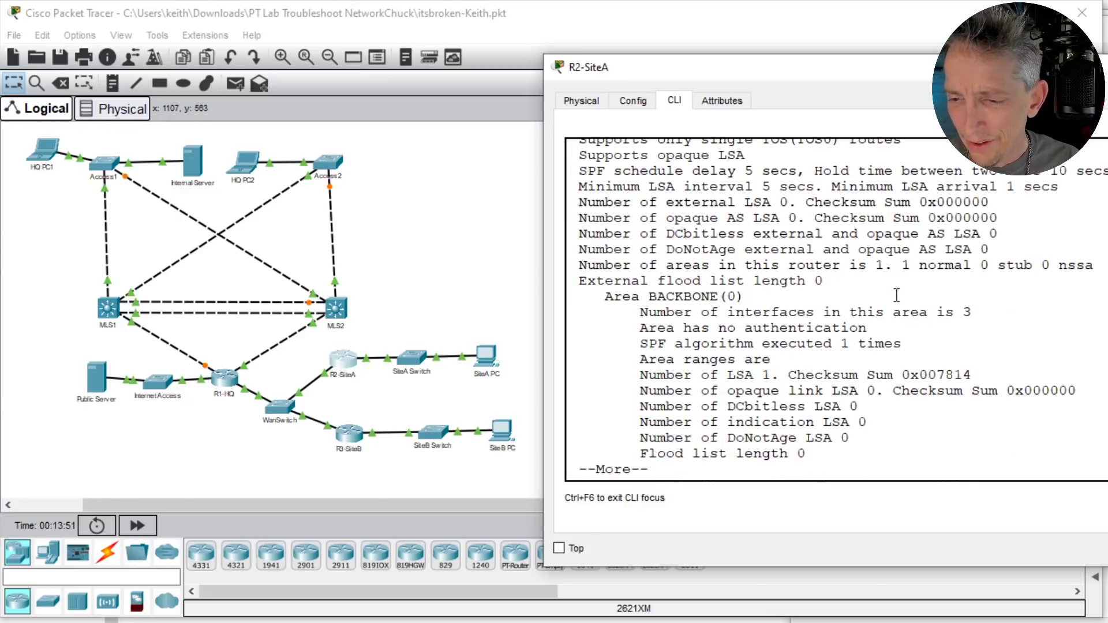
key(space)
Step: Open the R3-SiteB router and start a session on its command line
click(356, 433)
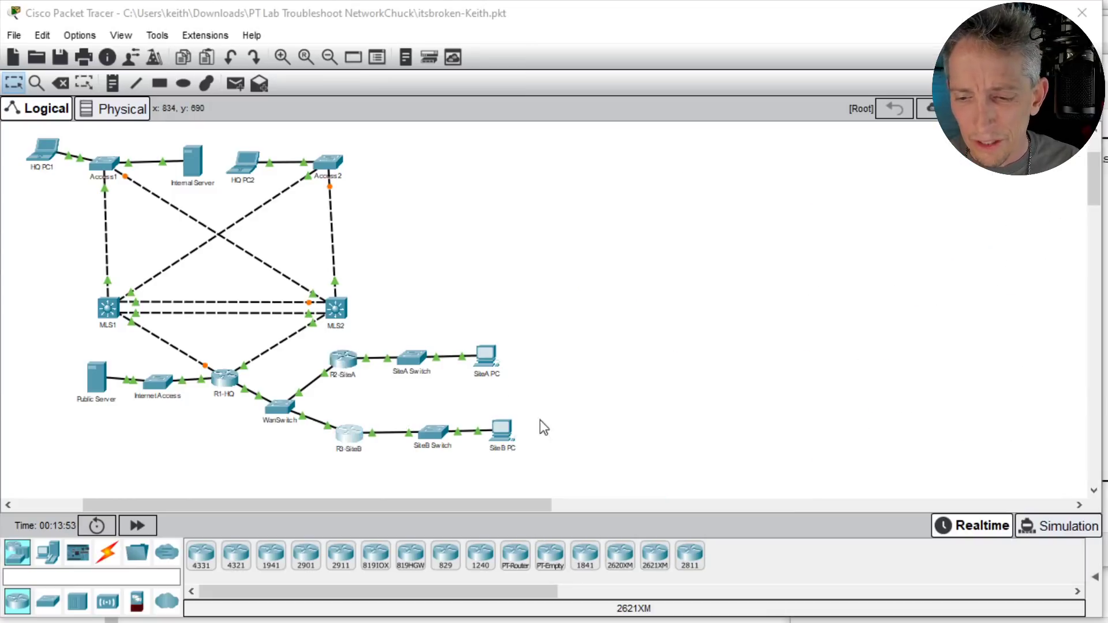
drag(802, 116, 1107, 116)
drag(653, 33, 751, 87)
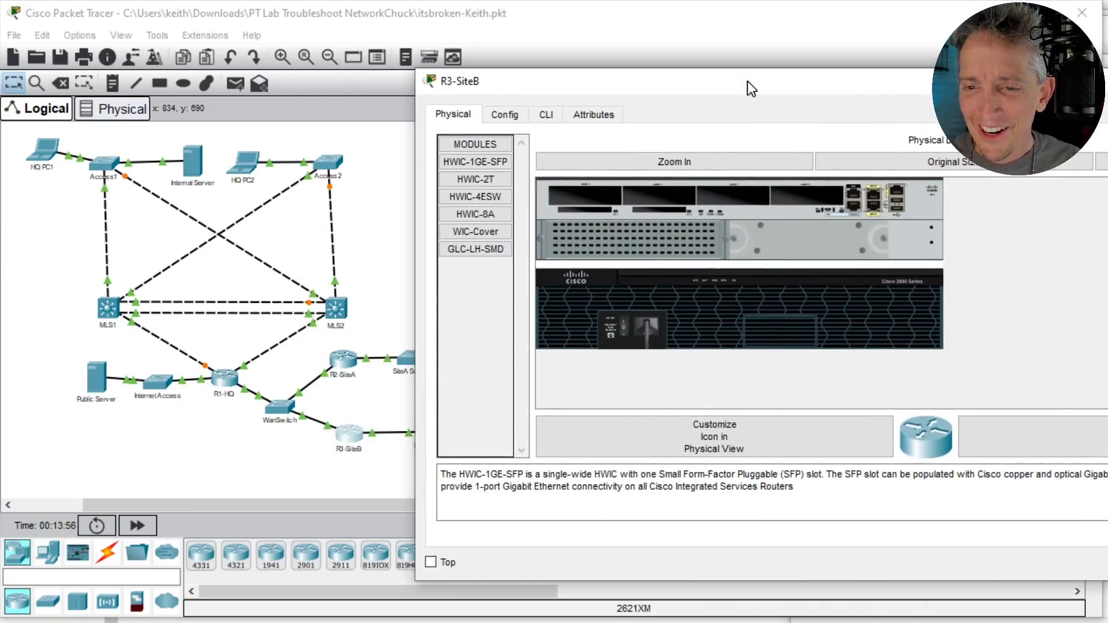
click(546, 114)
key(Return)
key(Return)
key(Return)
Step: Enter privileged mode on R3-SiteB and run the OSPF block with reference bandwidth 1000 and router ID 3.3.3.3
text(en)
key(Return)
key(Return)
right_click(806, 304)
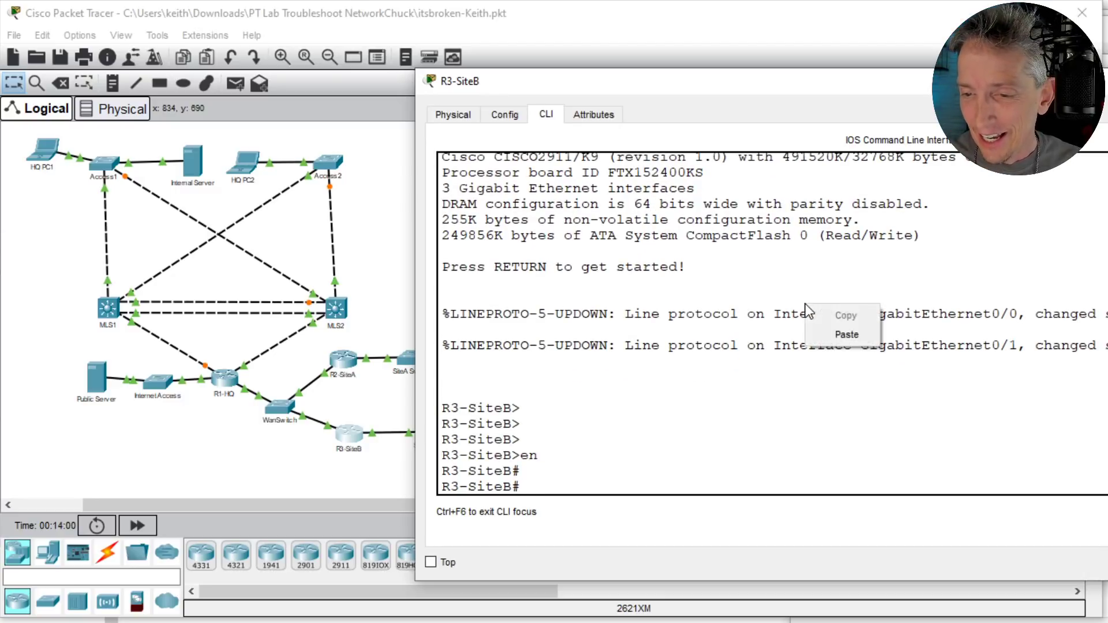
click(829, 331)
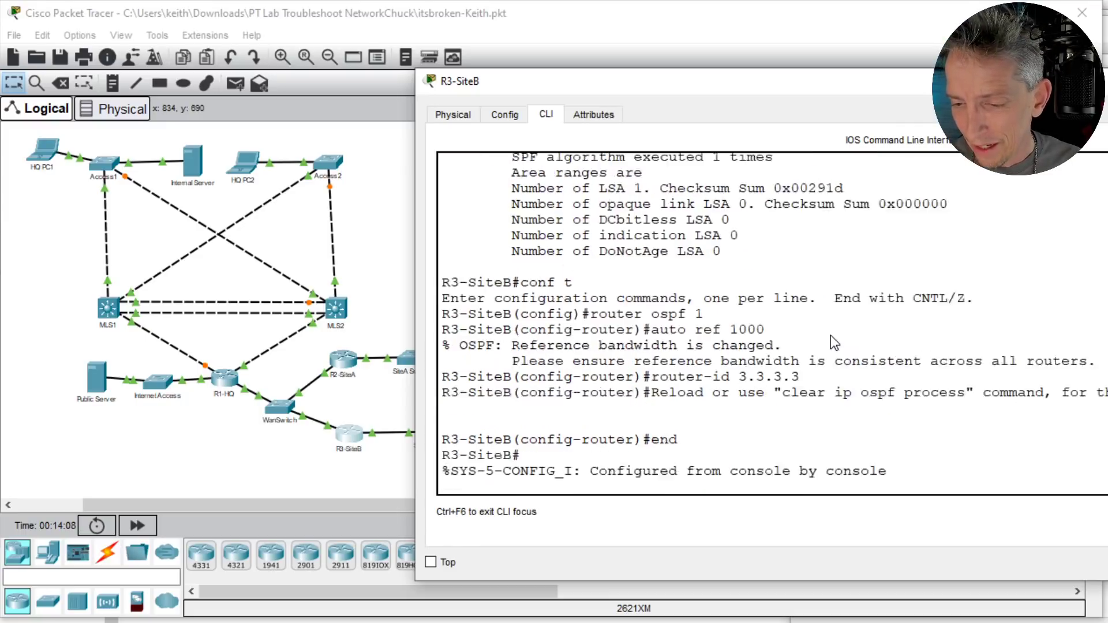
Step: Clear the IP OSPF process on R3-SiteB and confirm resetting all OSPF processes
text(lear ip ospf pro)
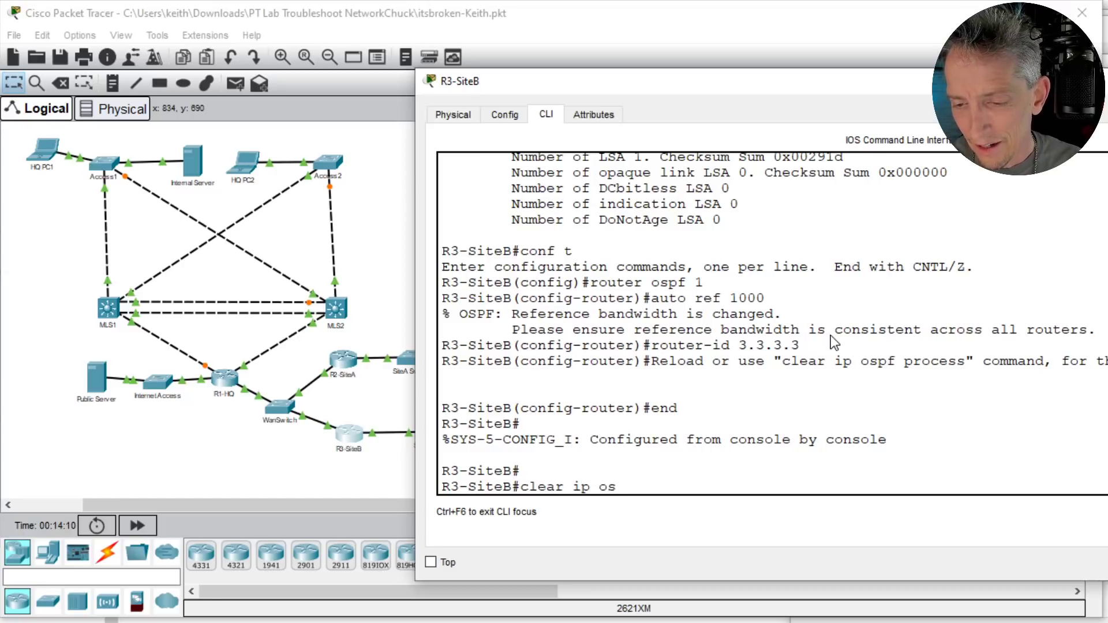
key(Tab)
key(Return)
text(yes)
key(Return)
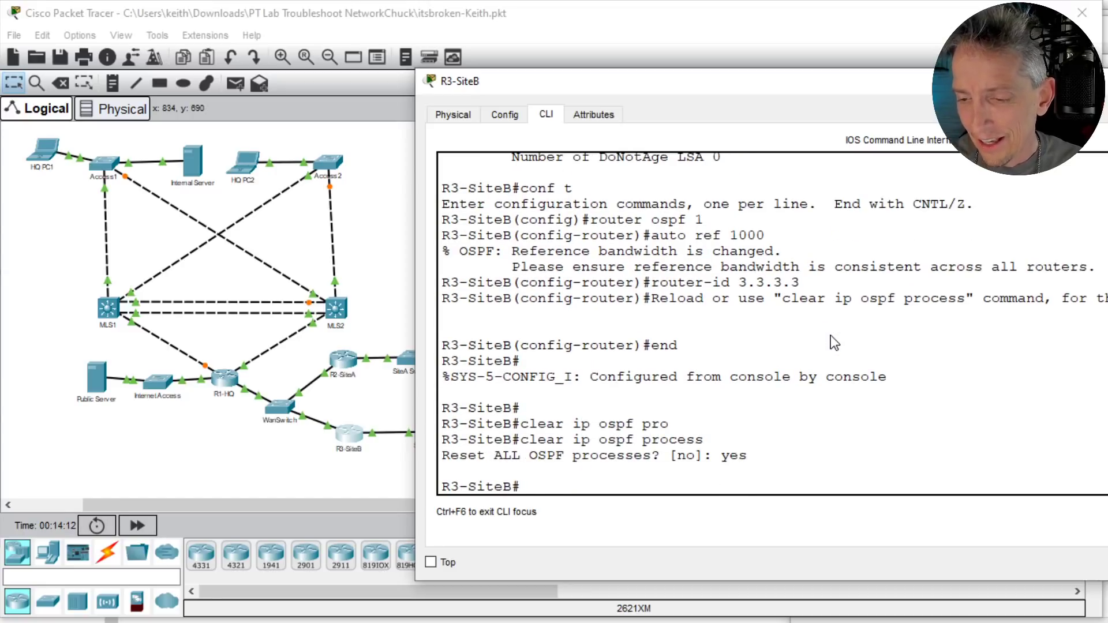
Step: Run the OSPF block on R2-SiteA with reference bandwidth 1000 and router ID 2.2.2.2, ending the configuration
click(348, 365)
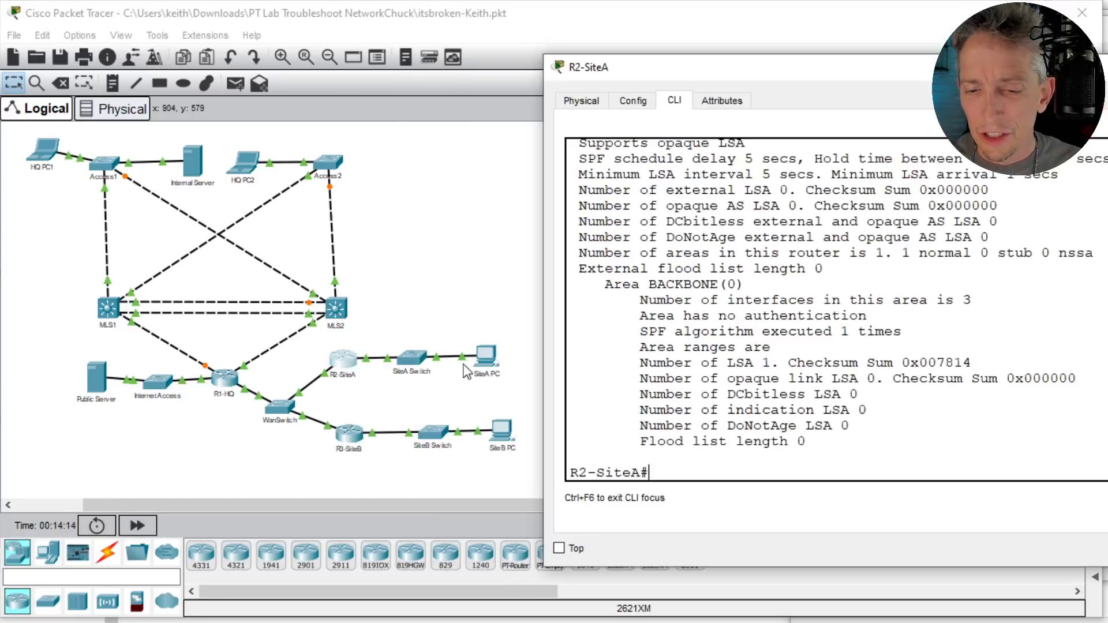
right_click(808, 339)
click(846, 365)
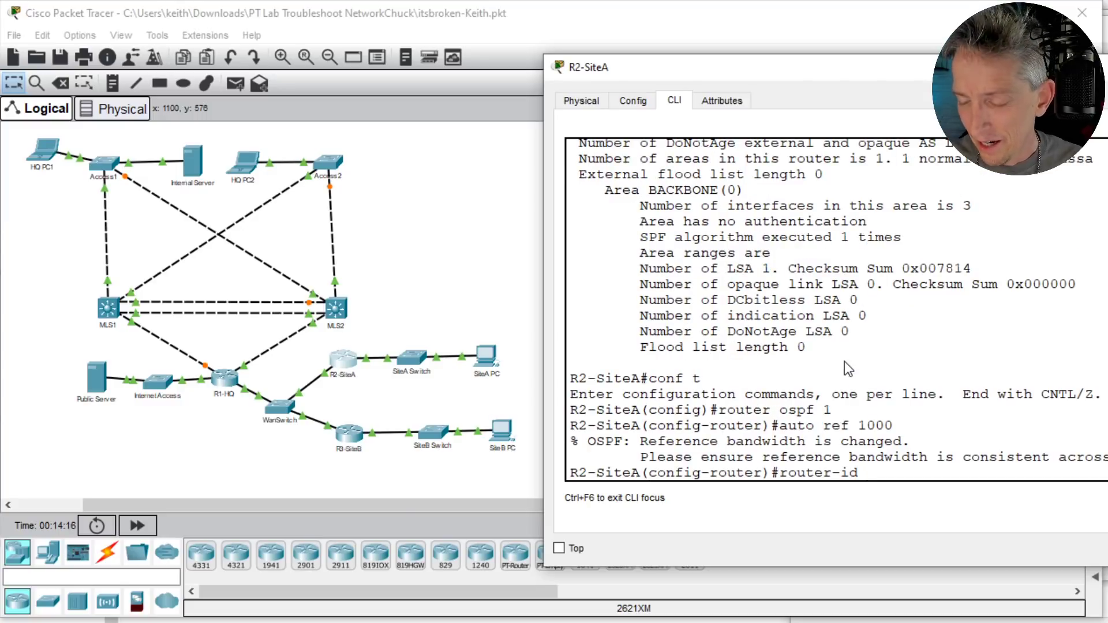
text(2.2.2.2)
key(Return)
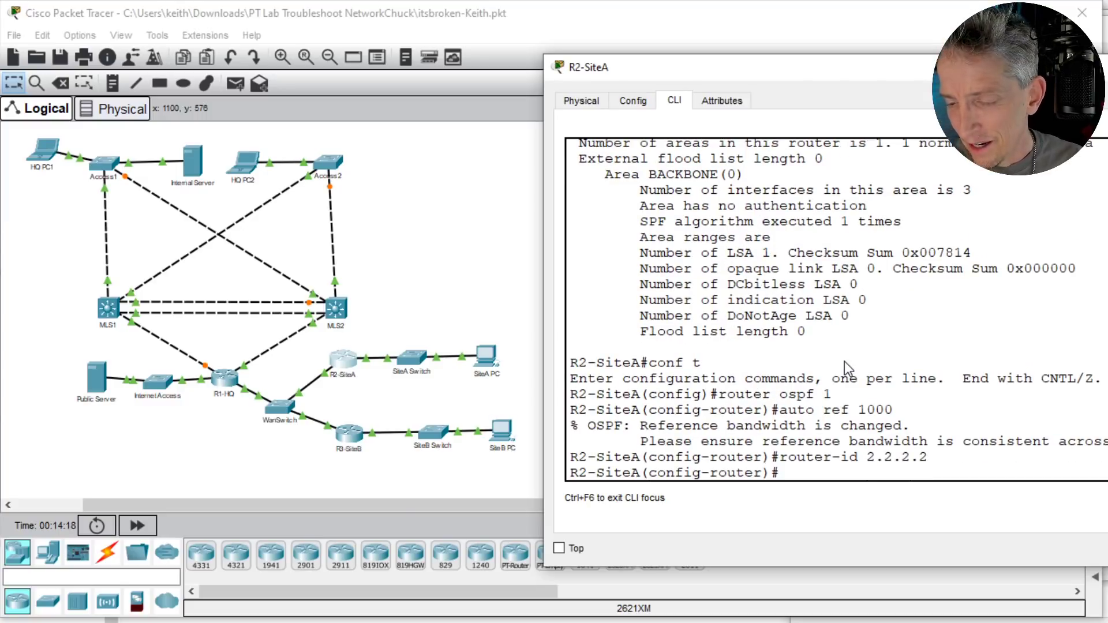
text(end)
key(Return)
Step: Clear the IP OSPF process on R2-SiteA and confirm resetting all OSPF processes
text(clae)
key(BackSpace)
key(BackSpace)
text(e)
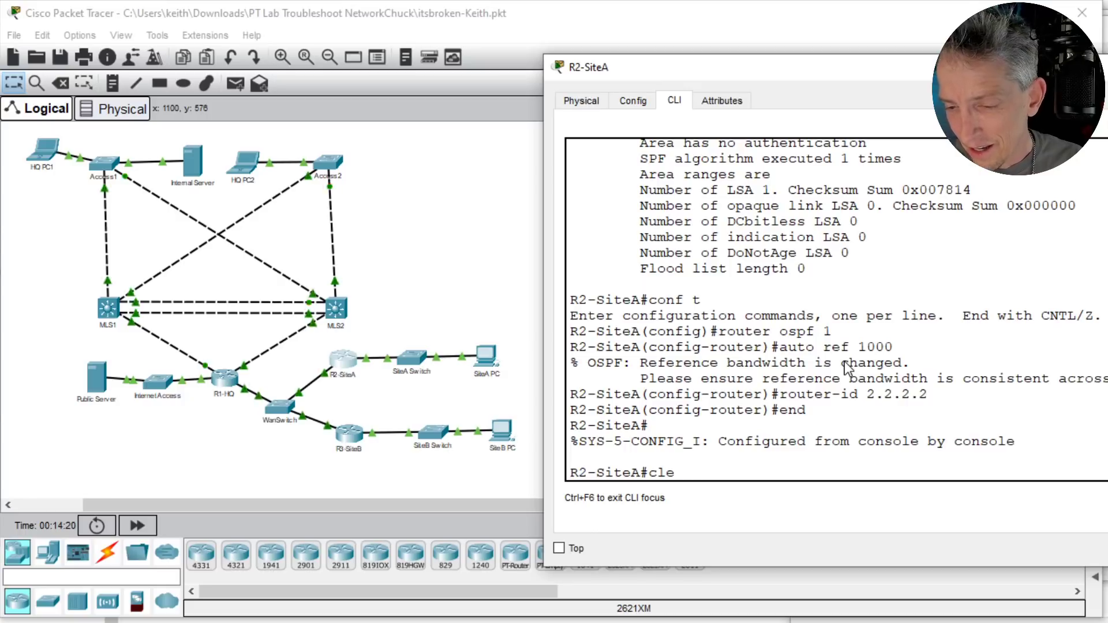
text(ar ip ospf )
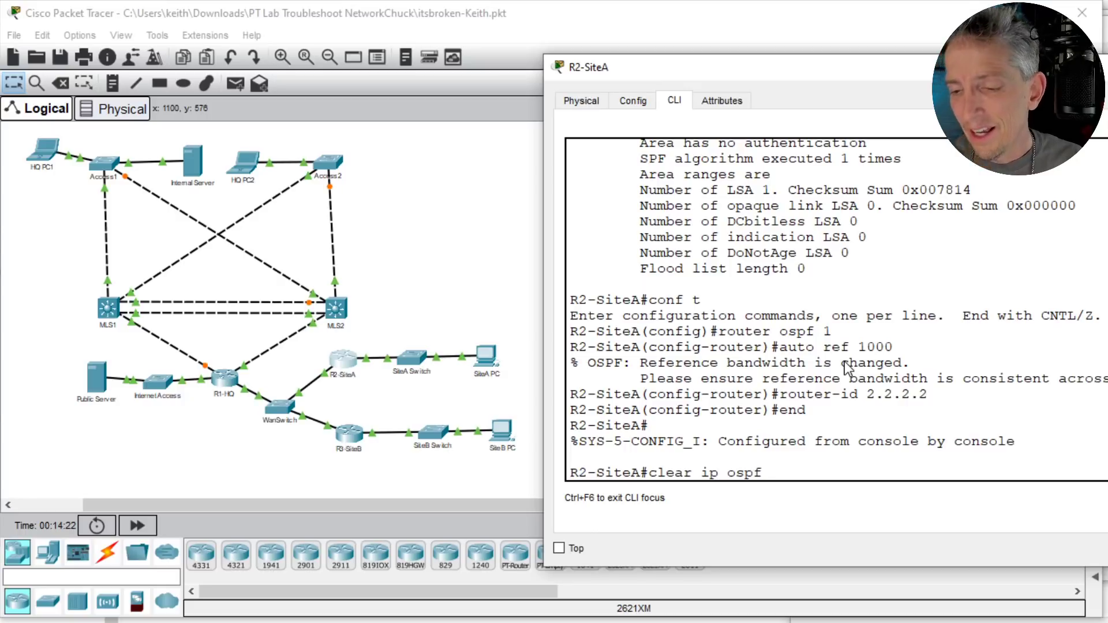
text(pr)
key(Tab)
key(Return)
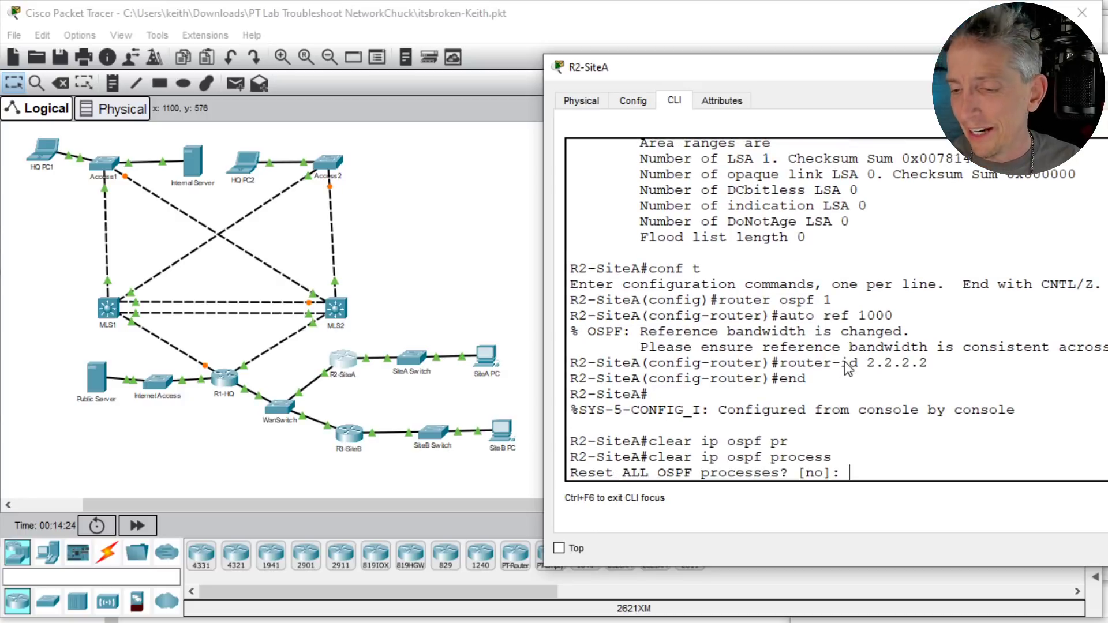
text(yes)
key(Return)
key(Return)
key(Return)
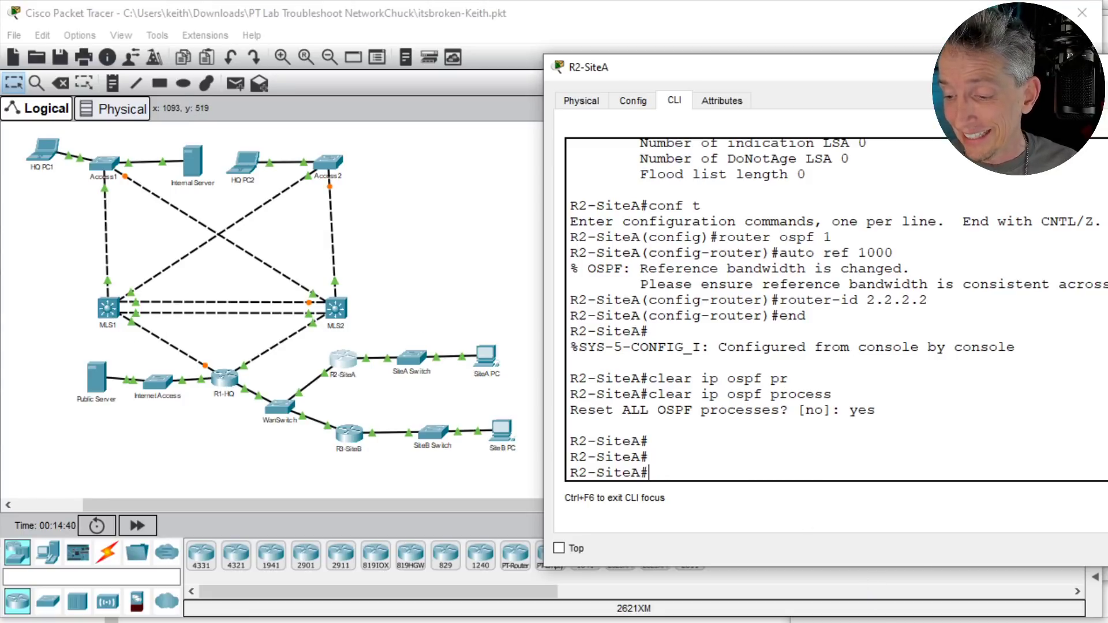
Step: Switch to Notepad and copy the selected OSPF block from show ip ospf through router-id again
key(alt+Tab)
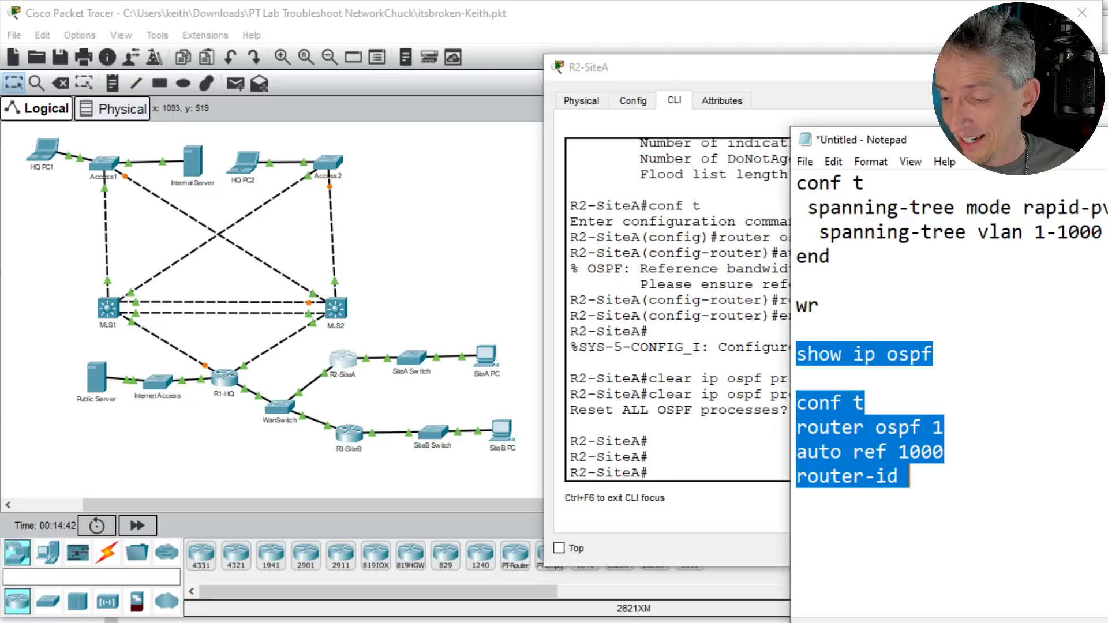
right_click(829, 462)
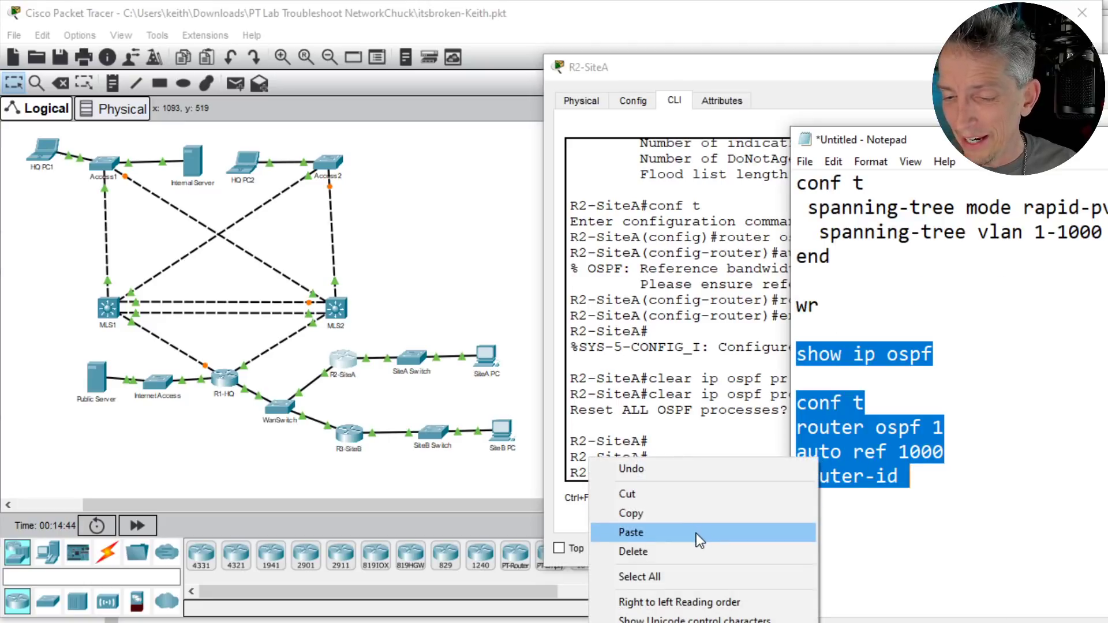
click(690, 514)
Step: Run the copied OSPF block on MLS1, setting its OSPF 1 reference bandwidth to 1000
click(114, 315)
click(114, 317)
right_click(623, 243)
click(656, 271)
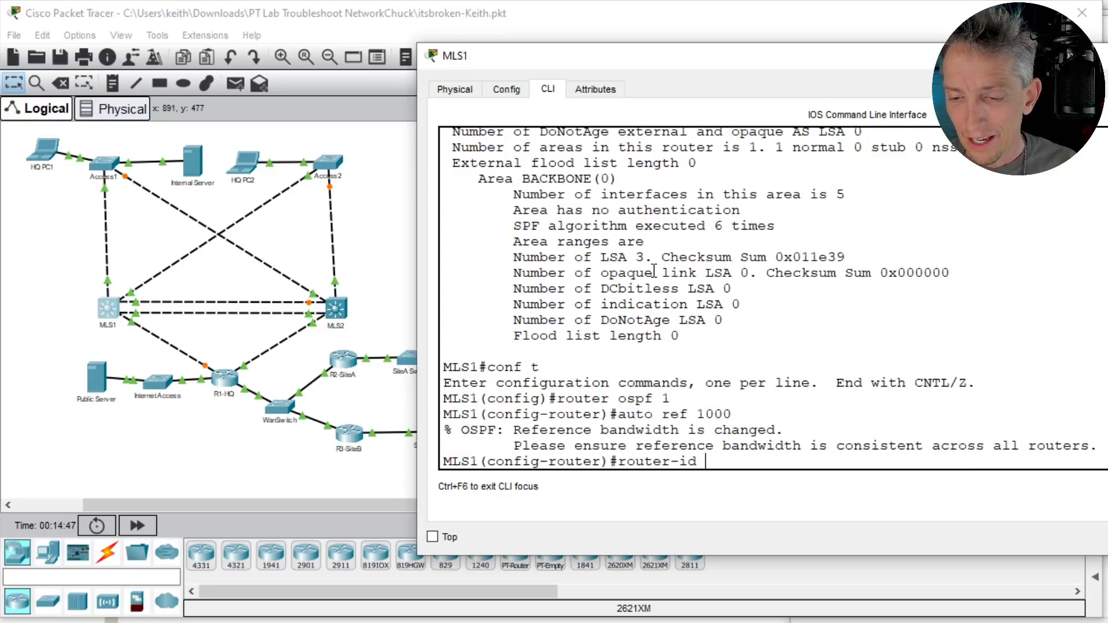
Step: Check MLS1's OSPF process ID in the output, set its router ID to 11.11.11.11 and end the configuration
scroll(711, 366, up, 10)
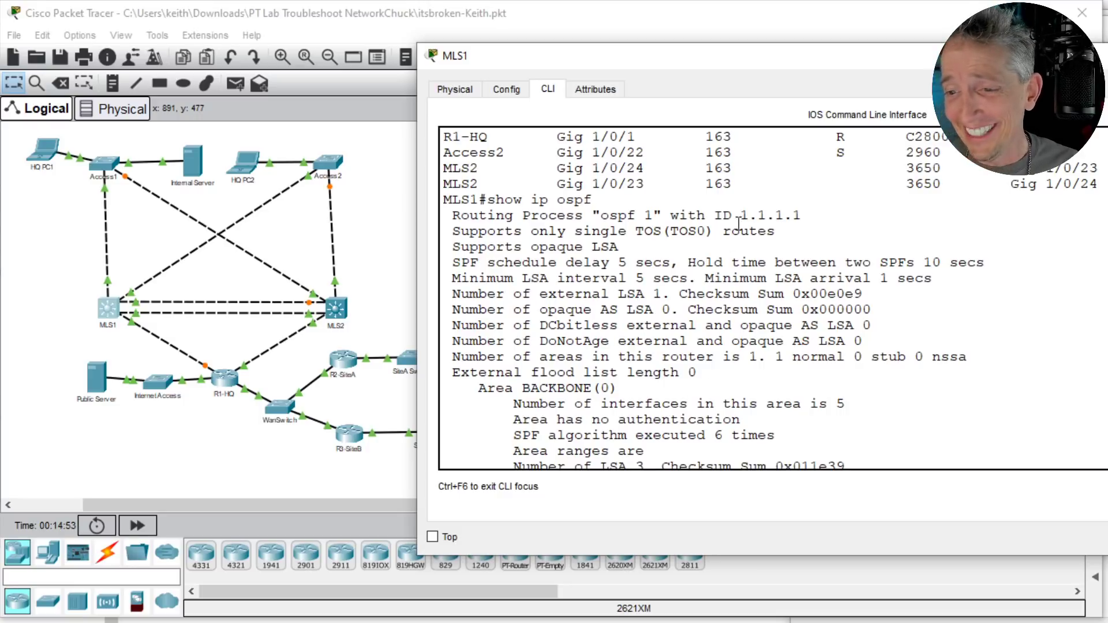
scroll(757, 254, down, 5)
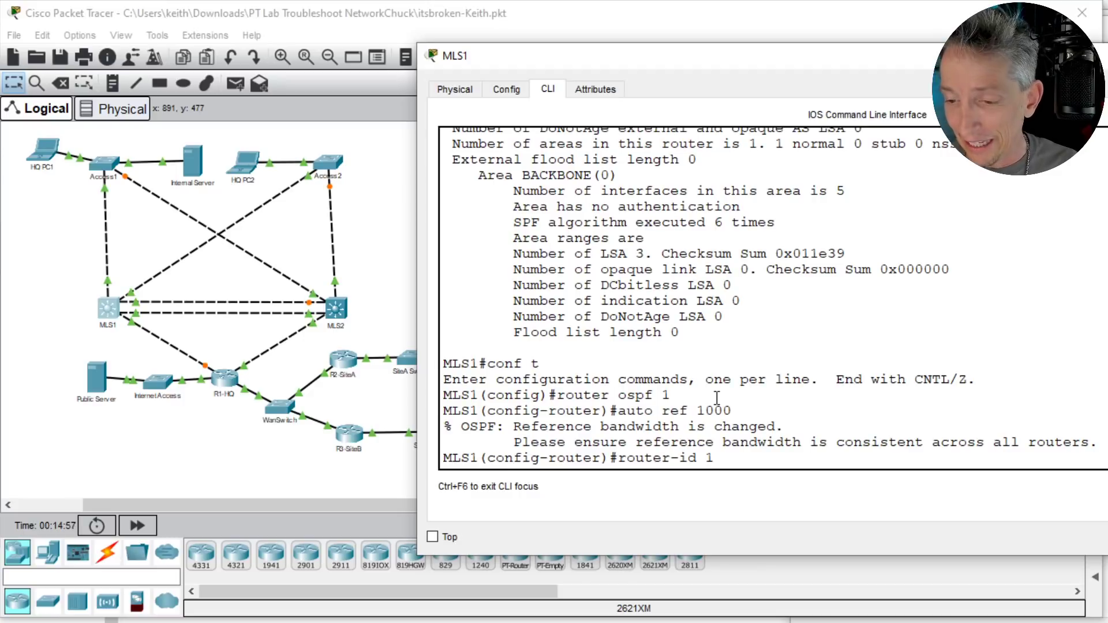
text(1.11.11.11)
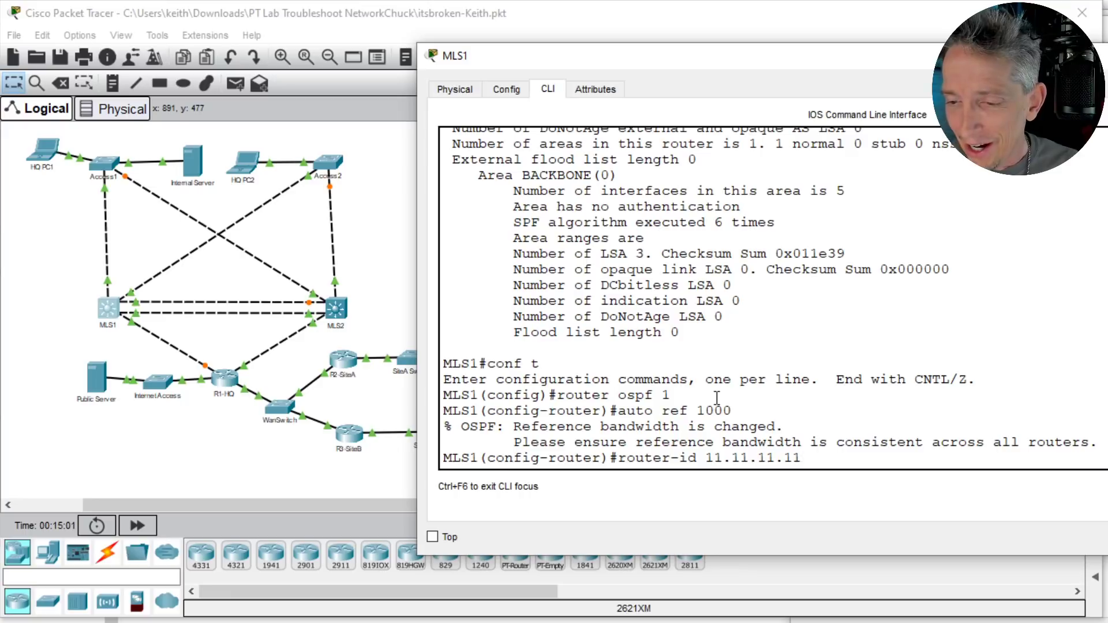
key(Return)
text(end)
key(Return)
Step: Save the MLS1 configuration, clear its IP OSPF process and confirm resetting all OSPF processes
text(wr)
key(Return)
text(clear ip ospf pro)
key(Tab)
key(Return)
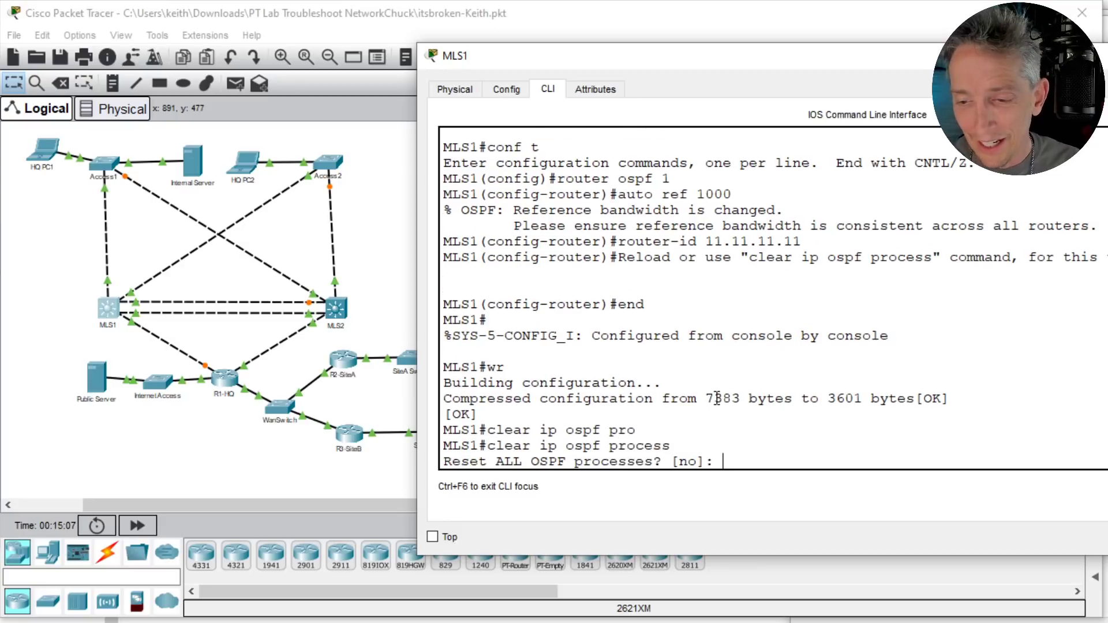
text(yes)
key(Return)
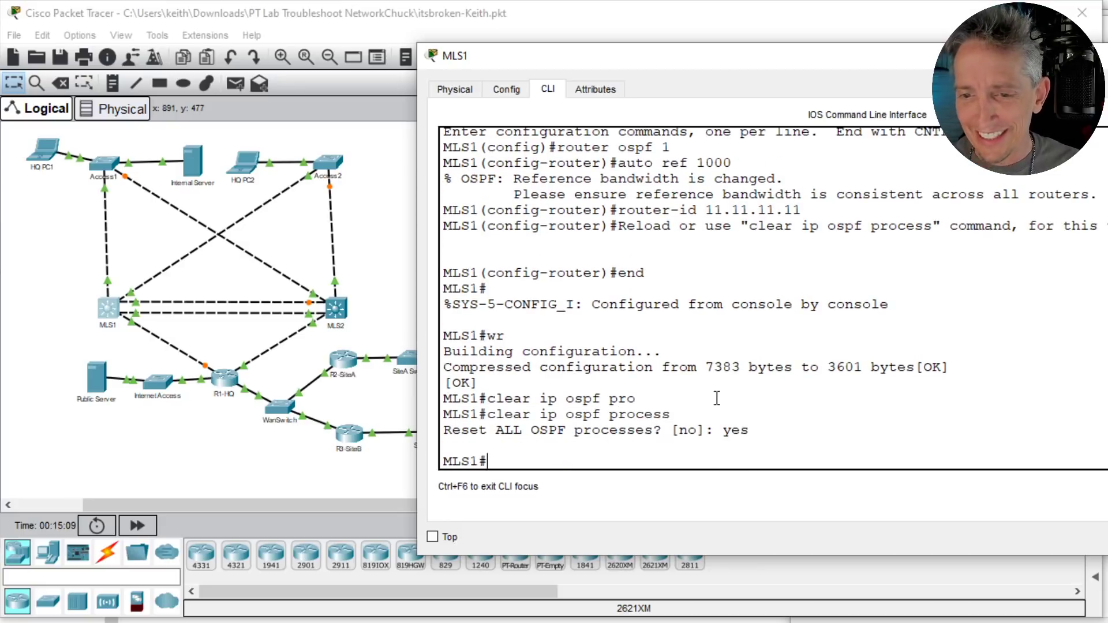
Step: Open the command line of MLS2 in a widened window and enter privileged EXEC mode
click(337, 307)
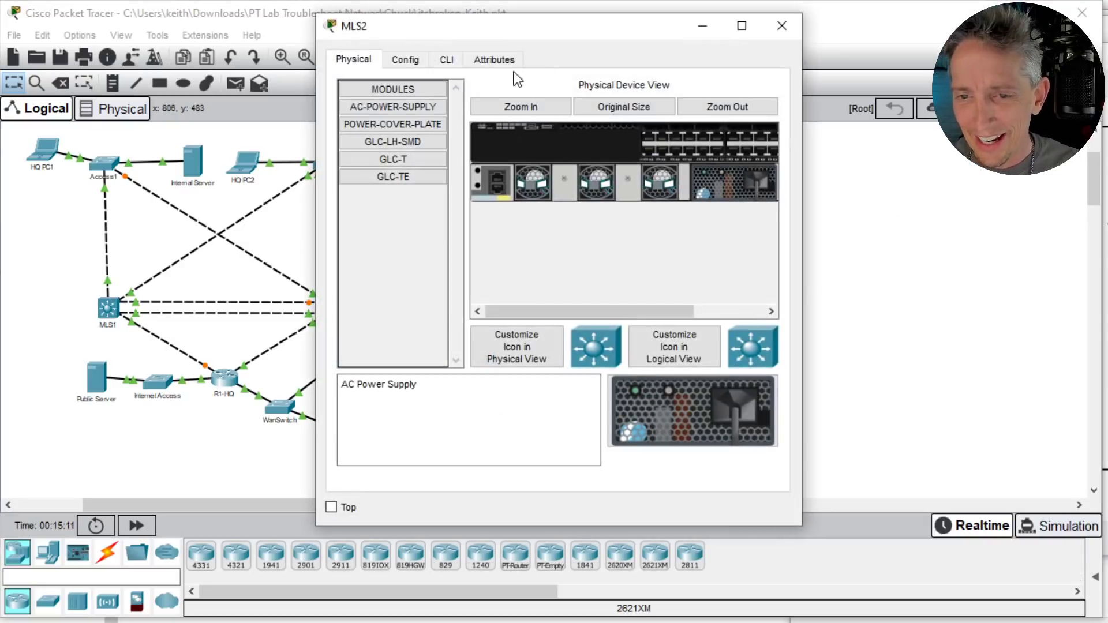
drag(802, 217, 1106, 217)
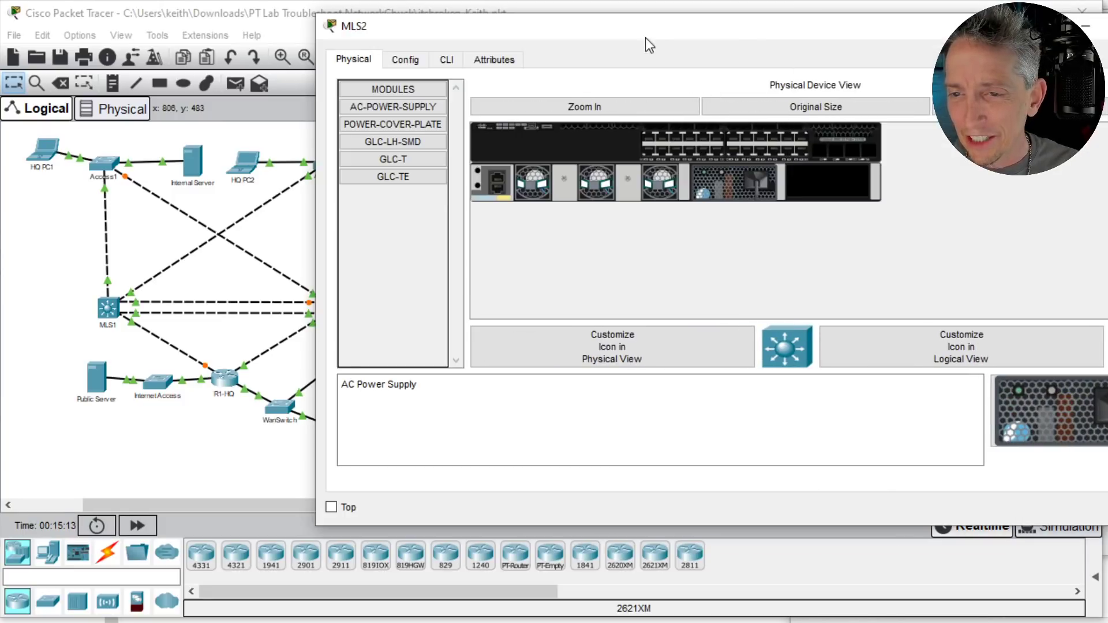
drag(646, 37, 769, 102)
click(569, 124)
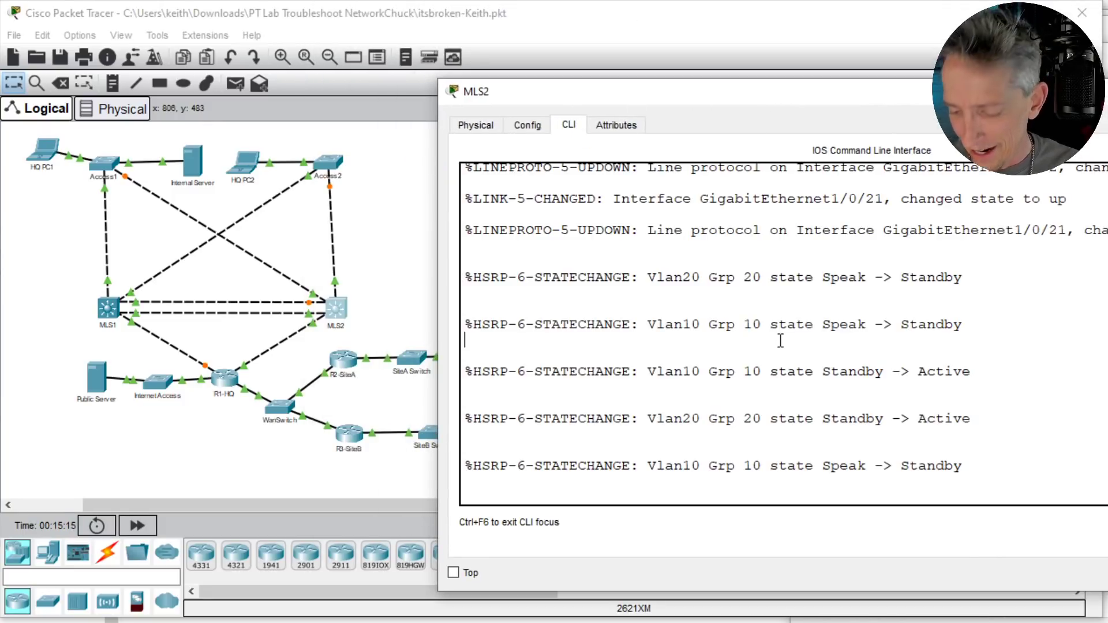
key(Return)
key(Return)
key(Return)
text(en)
key(Return)
key(Return)
Step: Run the copied OSPF block on MLS2, setting the OSPF 1 reference bandwidth to 1000 and the router ID to 22.22.22.22
right_click(810, 336)
click(847, 363)
scroll(782, 332, up, 3)
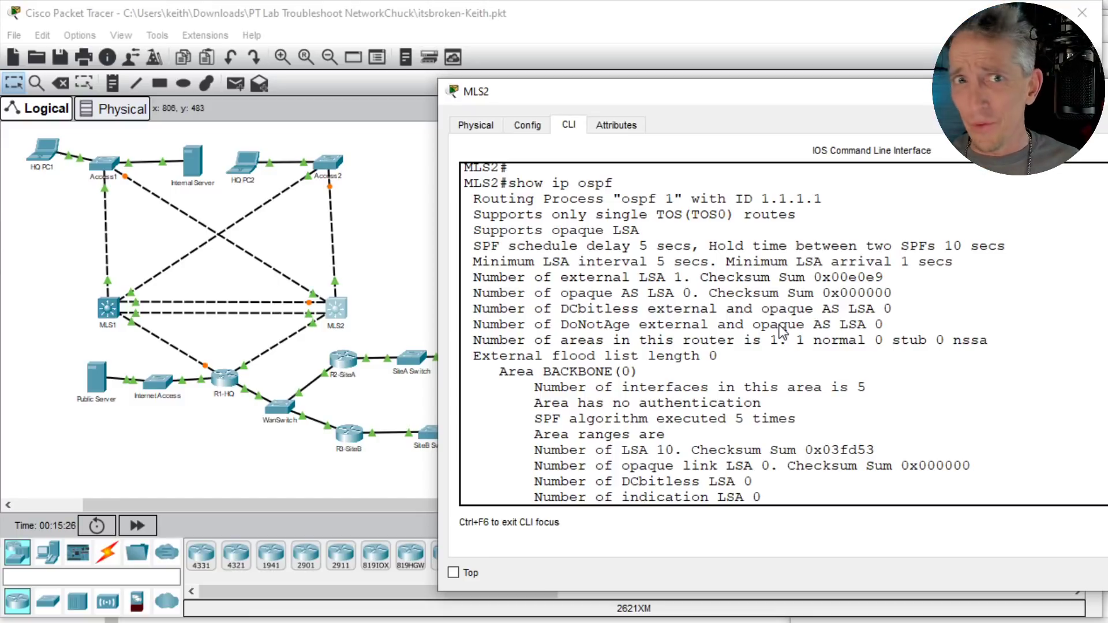
scroll(815, 337, down, 4)
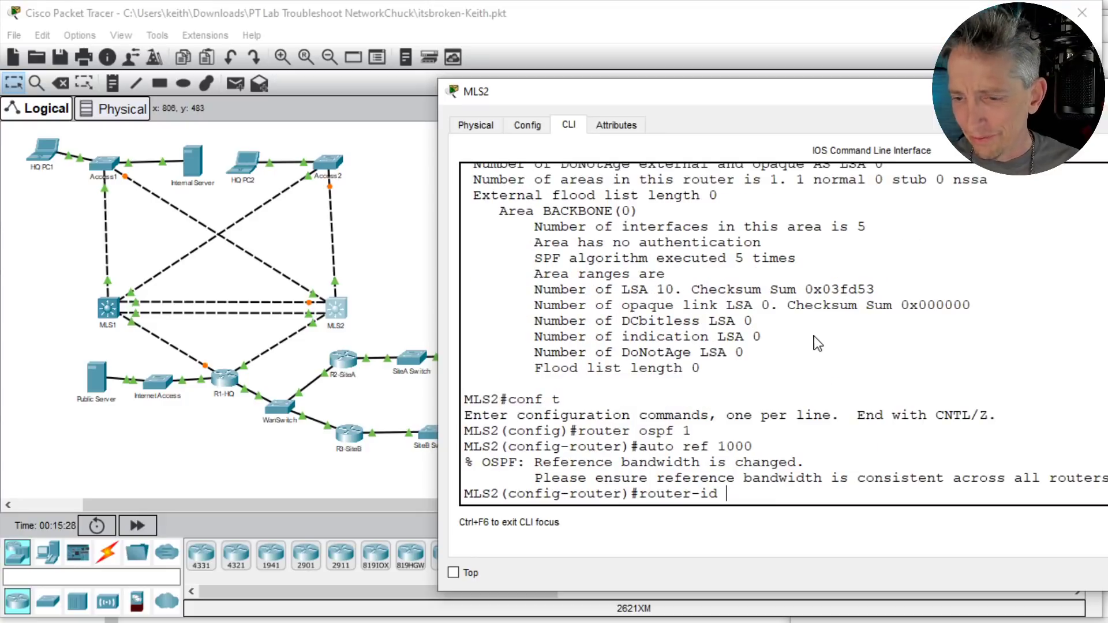
text(22.22.22.22)
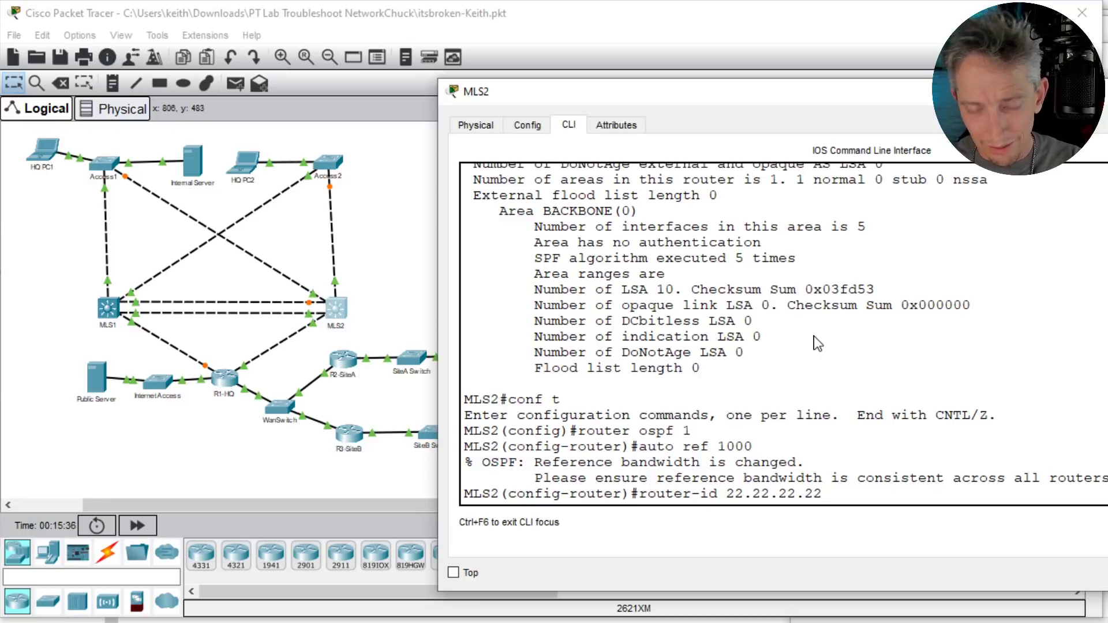
key(Return)
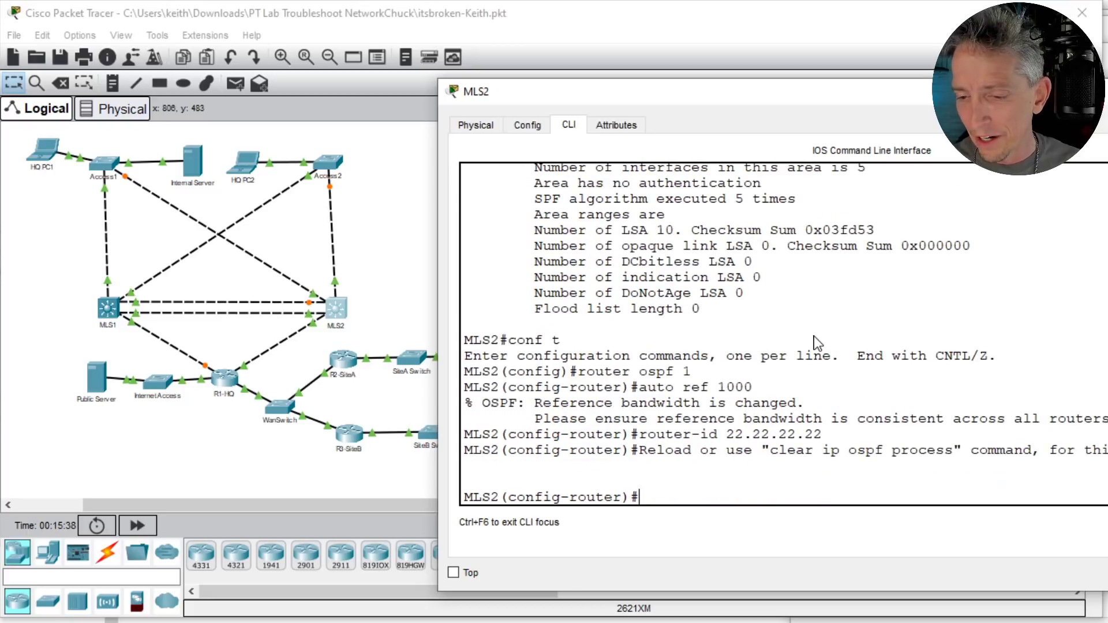
Step: End the configuration session on MLS2 and save its configuration
text(end)
key(Return)
key(Return)
text(wr)
key(Return)
key(Return)
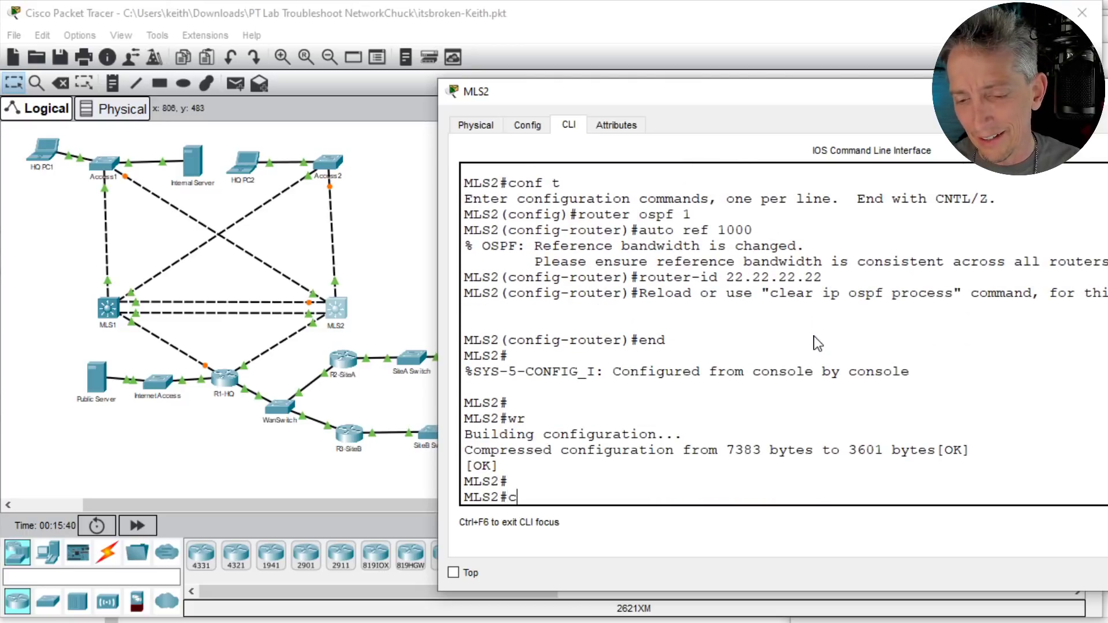
Step: Clear the IP OSPF process on MLS2 and confirm resetting all OSPF processes
text(cler)
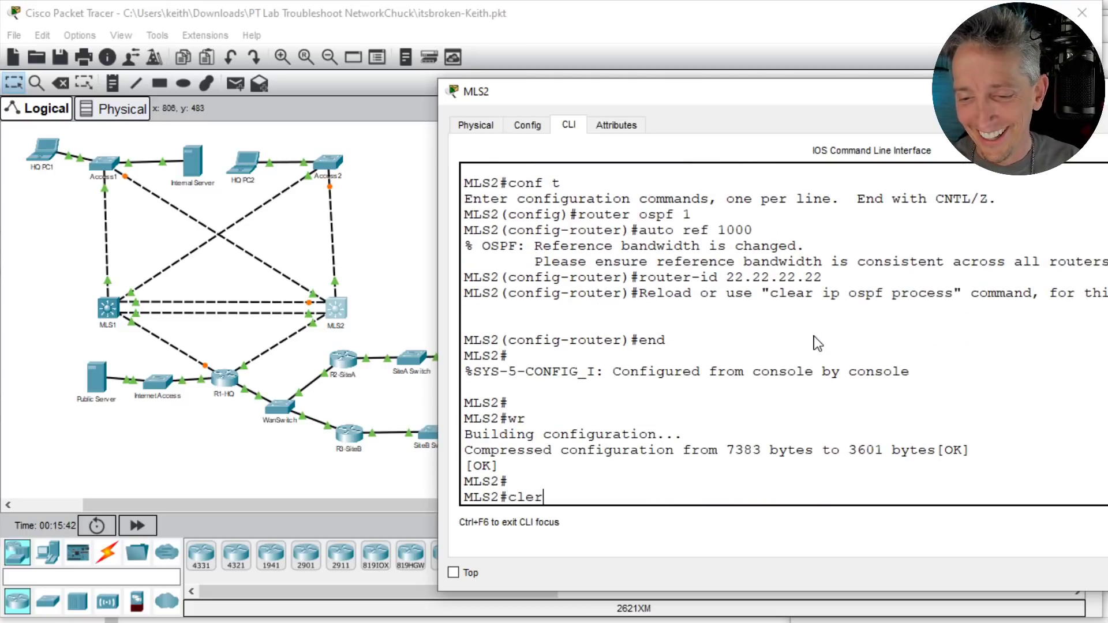
key(Tab)
text(ip ospf pr)
key(Tab)
key(Return)
text(yes)
key(Return)
key(Return)
key(Return)
key(Return)
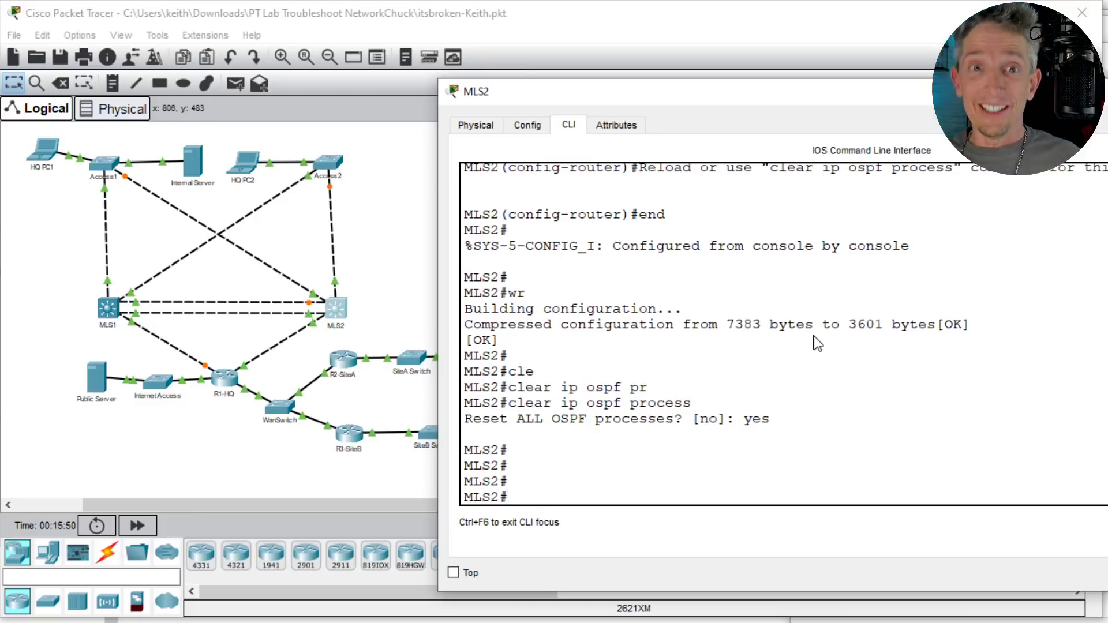
Step: Show the IP routing table on R2-SiteA to check its OSPF routes
click(349, 364)
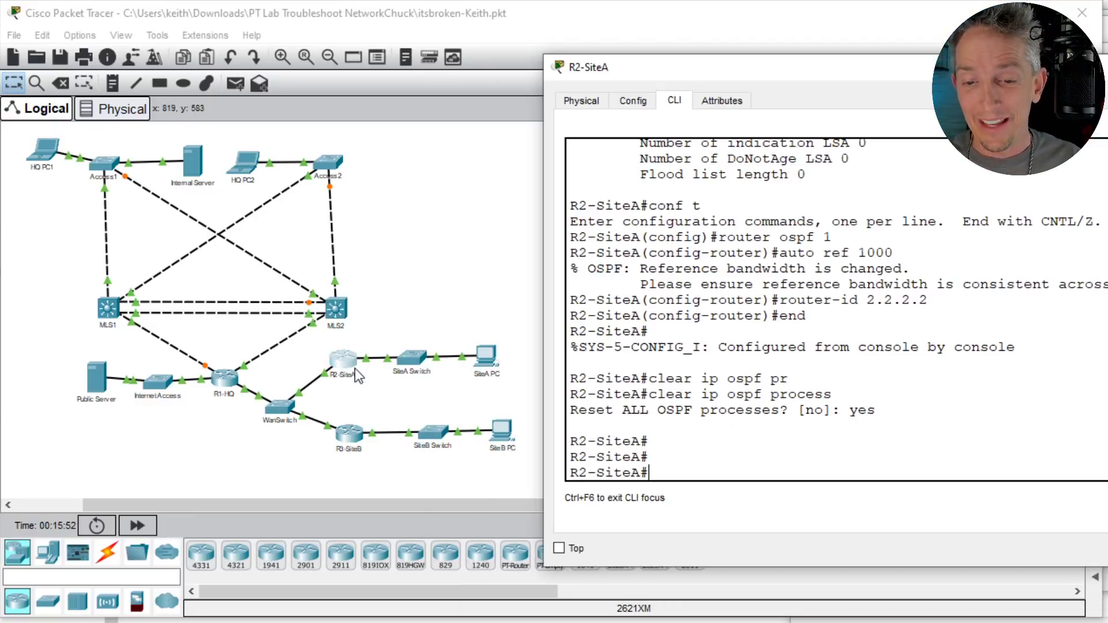
text(show ip )
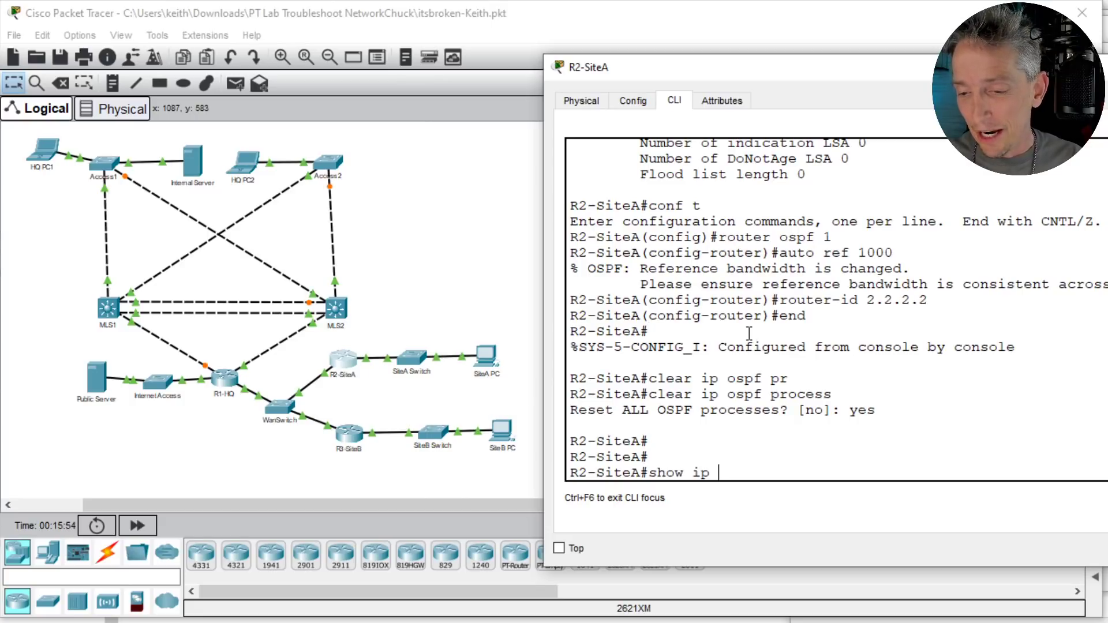
text(route)
key(Return)
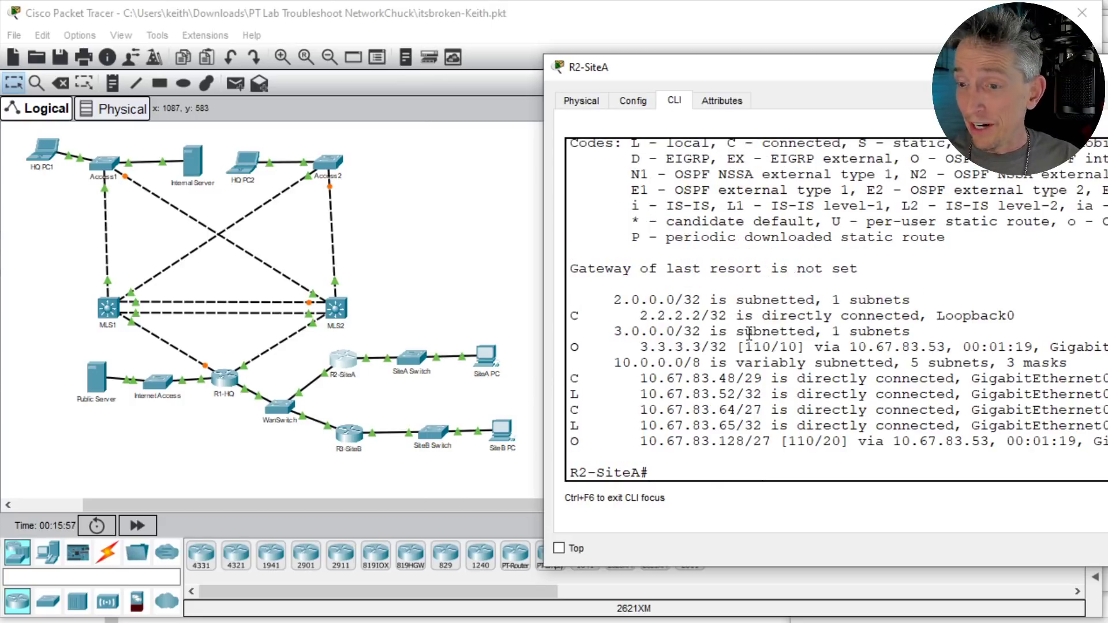
Step: List the OSPF neighbors of R2-SiteA and compare the adjacency states of 3.3.3.3 and 1.1.1.1
text(show ip ospf ne)
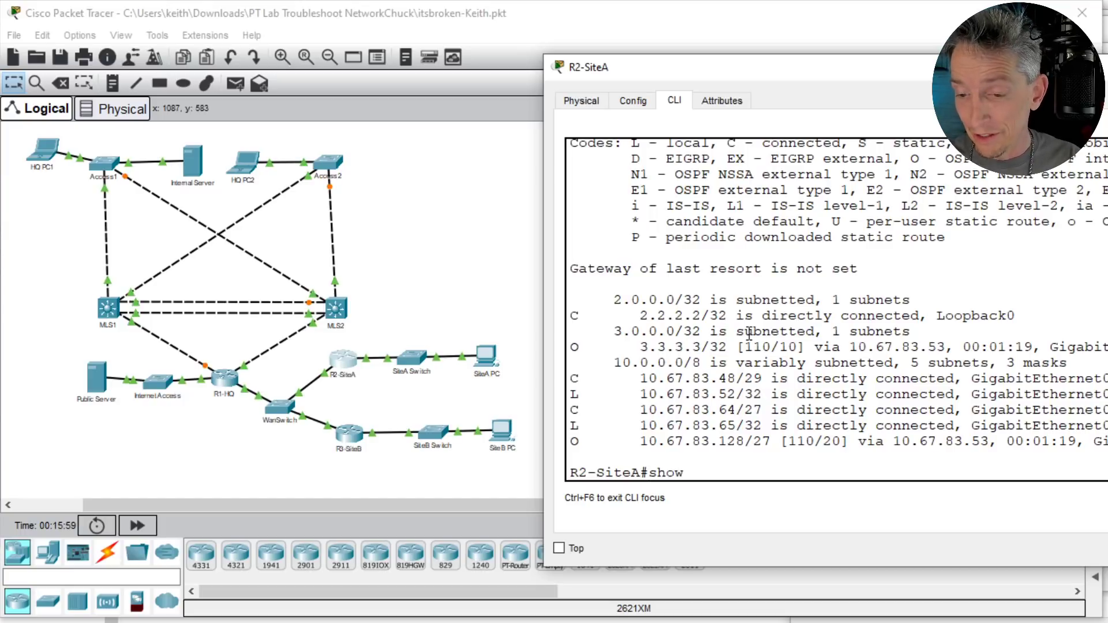
key(Tab)
key(Return)
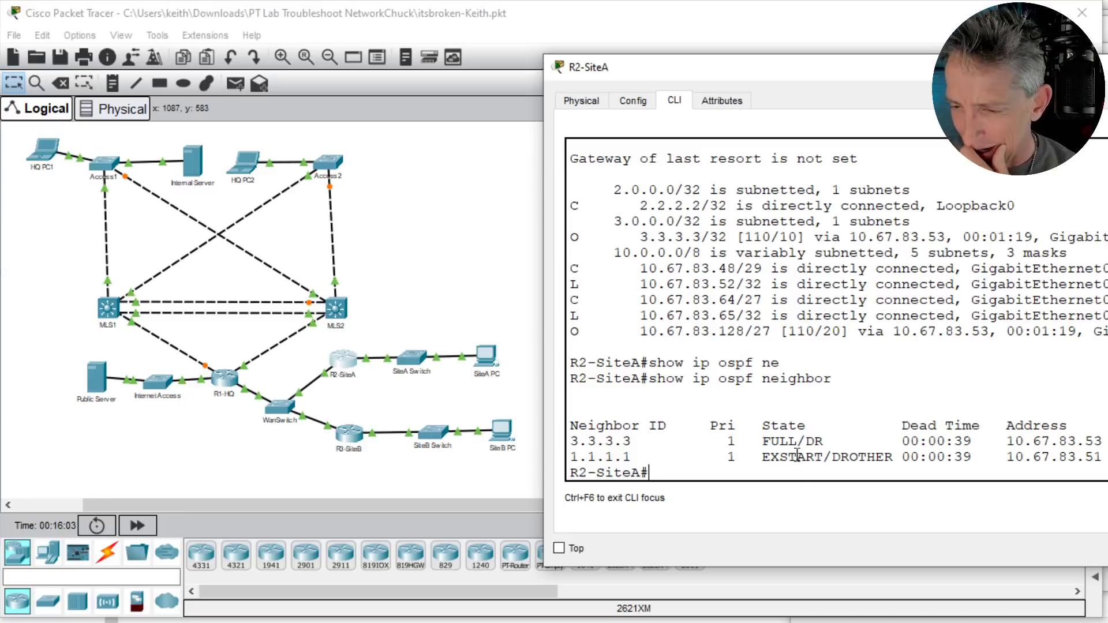
double_click(779, 442)
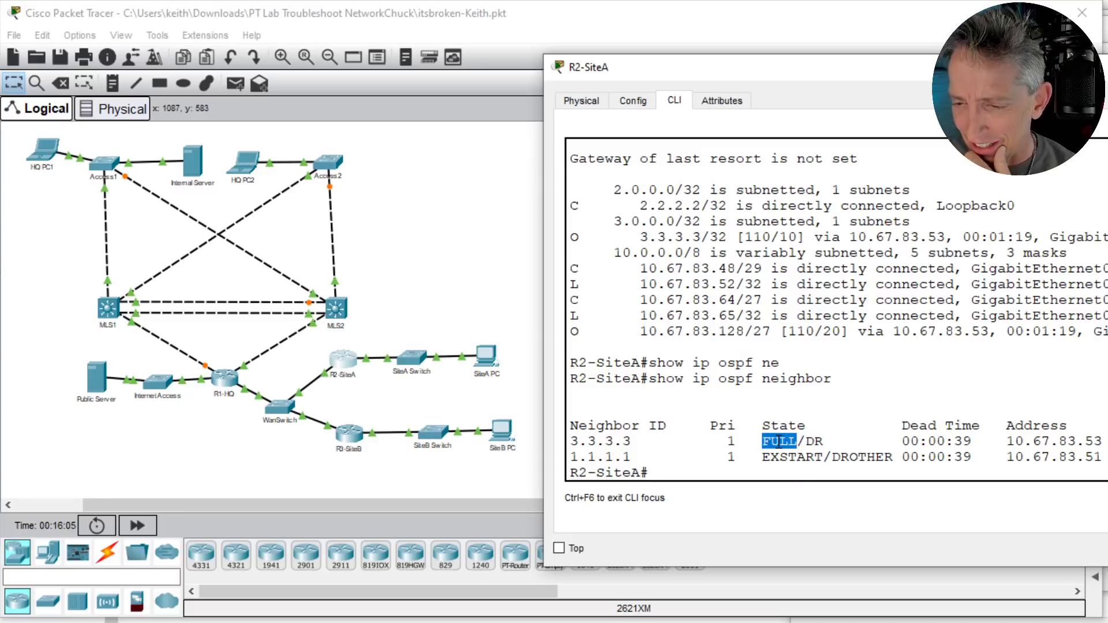
triple_click(605, 446)
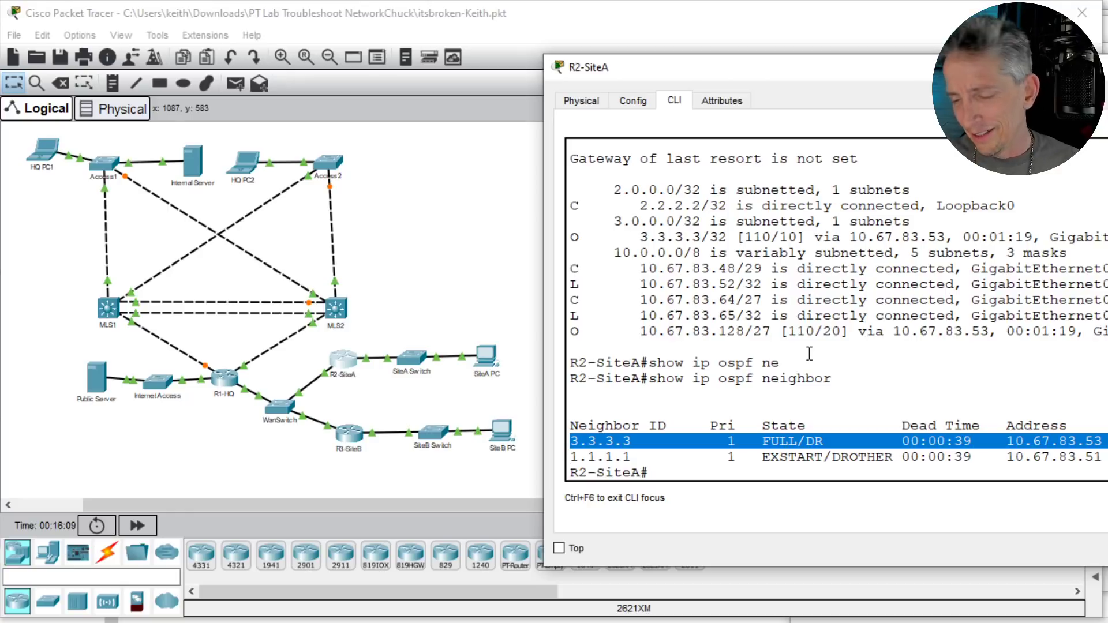
triple_click(801, 459)
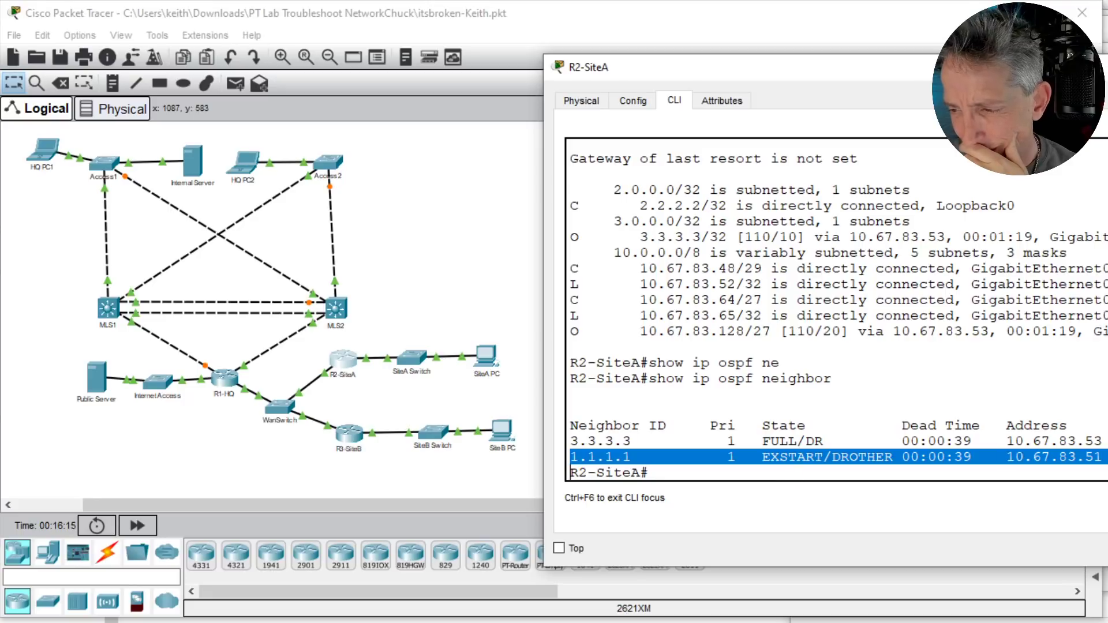
click(906, 353)
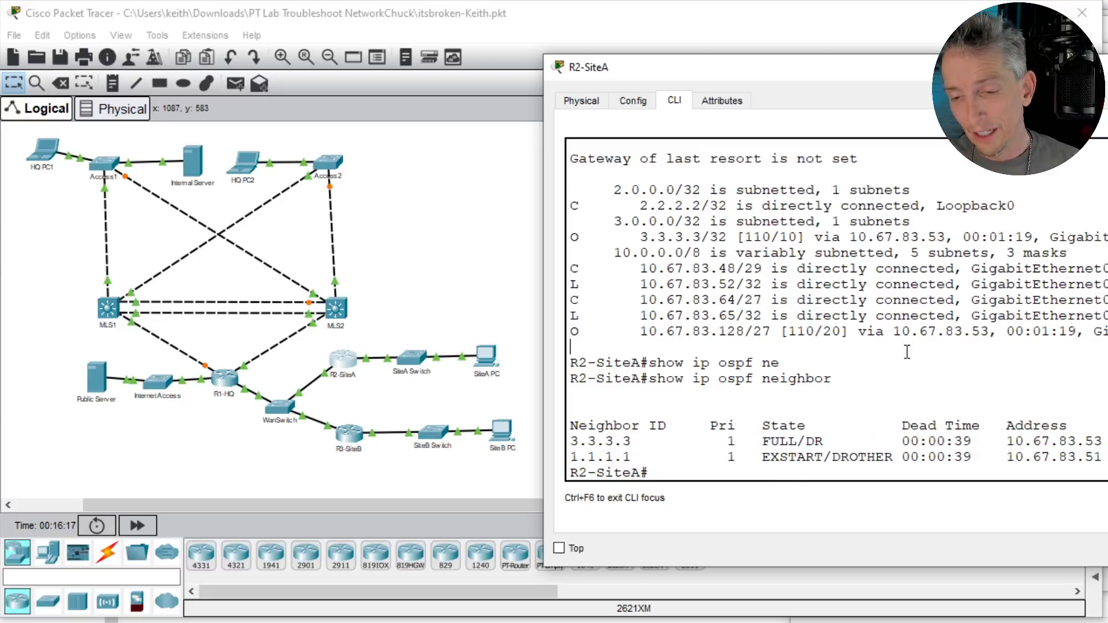
key(Return)
key(Return)
key(Return)
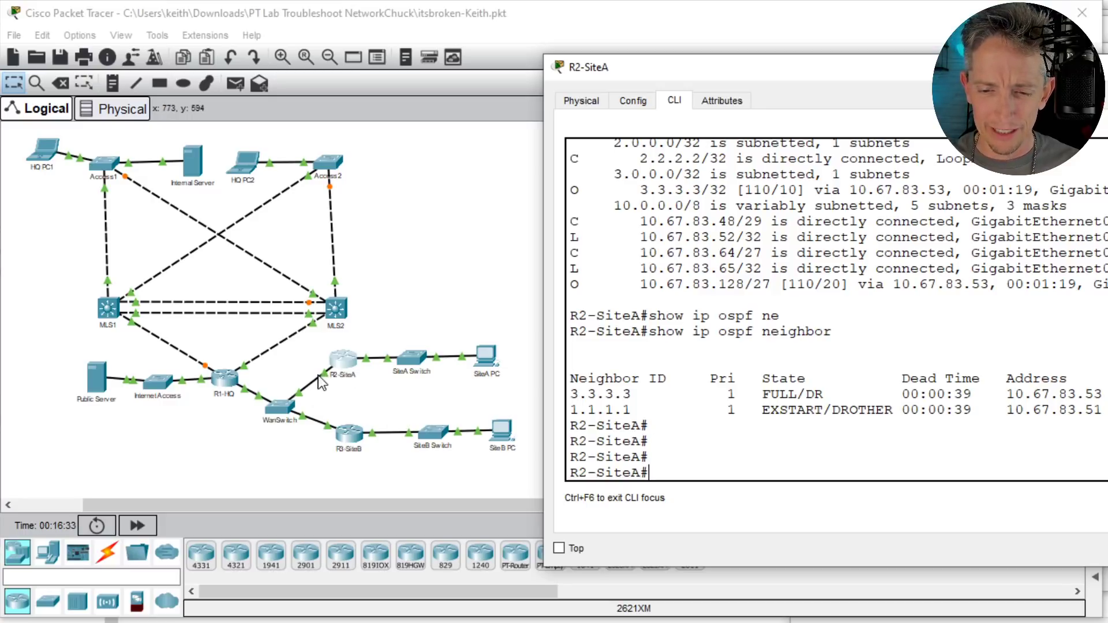
Step: Show the OSPF details of interface gig 0/0 on R2-SiteA and examine its network type and adjacent neighbors
text(show ip o)
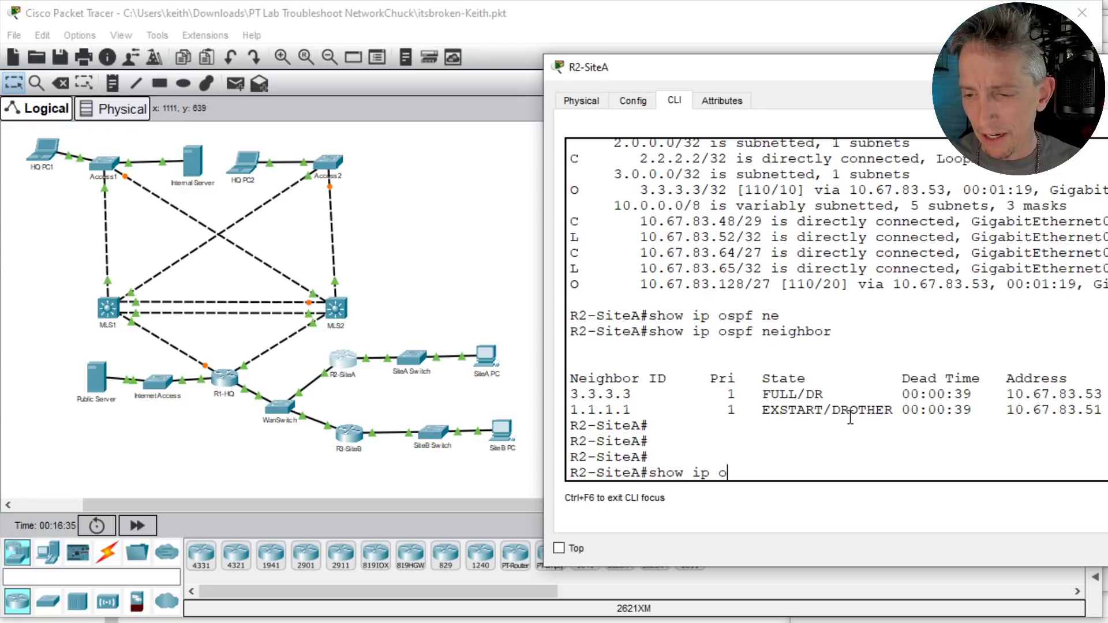
text(spf int gig 0/0)
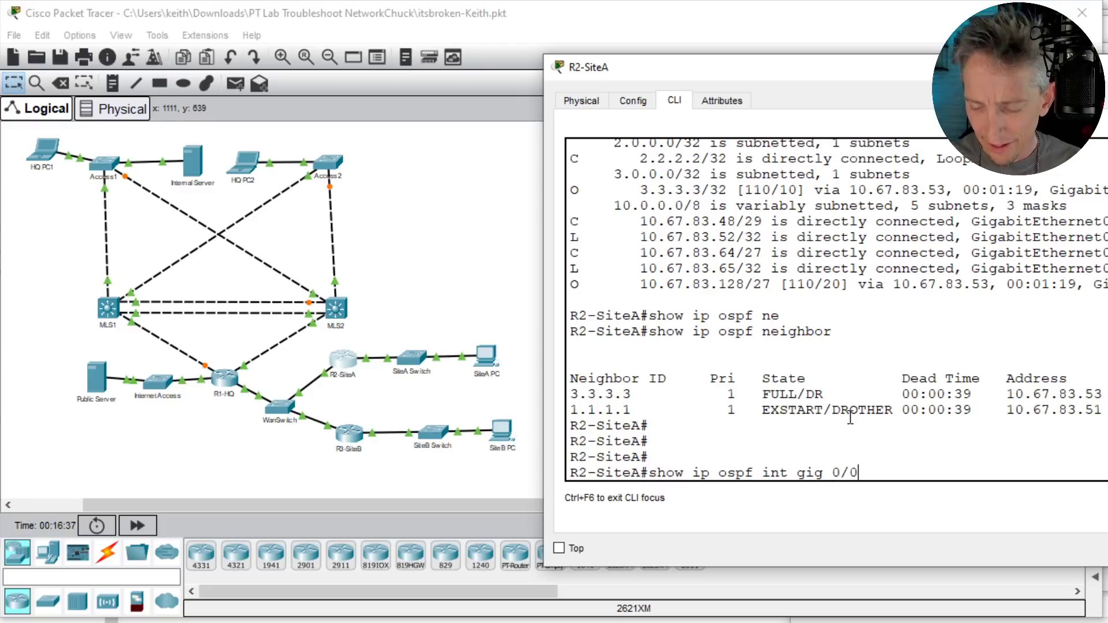
key(Return)
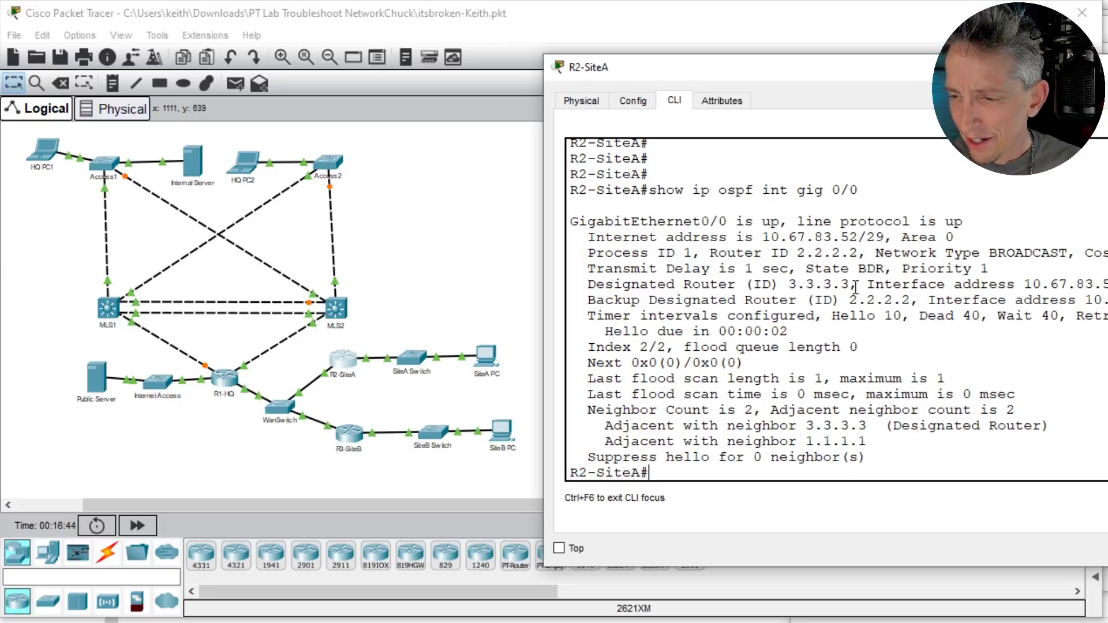
double_click(1007, 253)
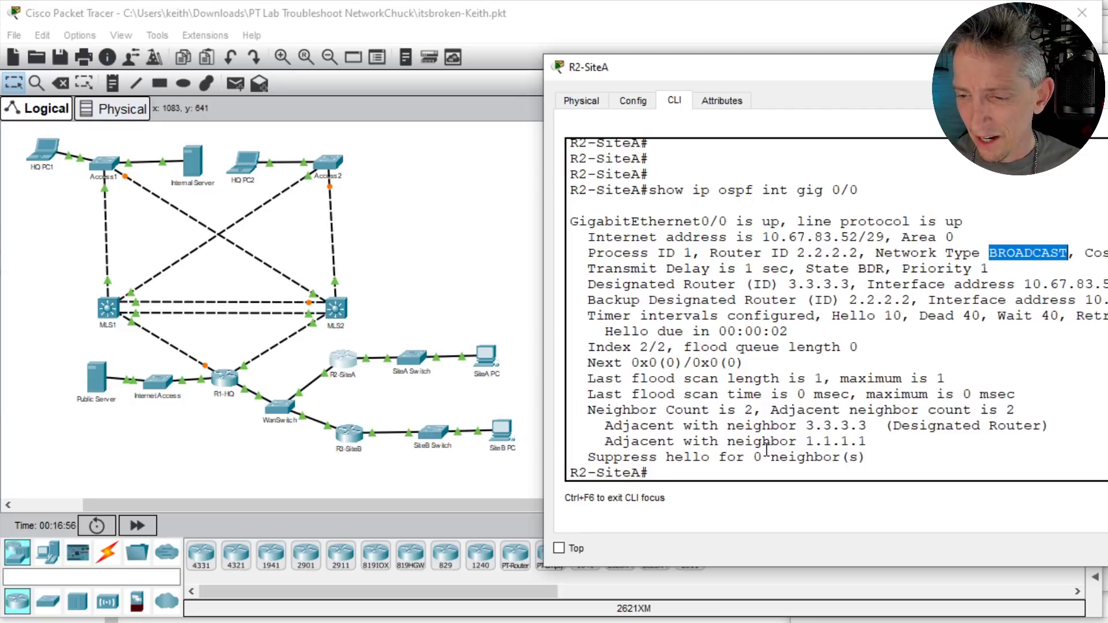
triple_click(905, 427)
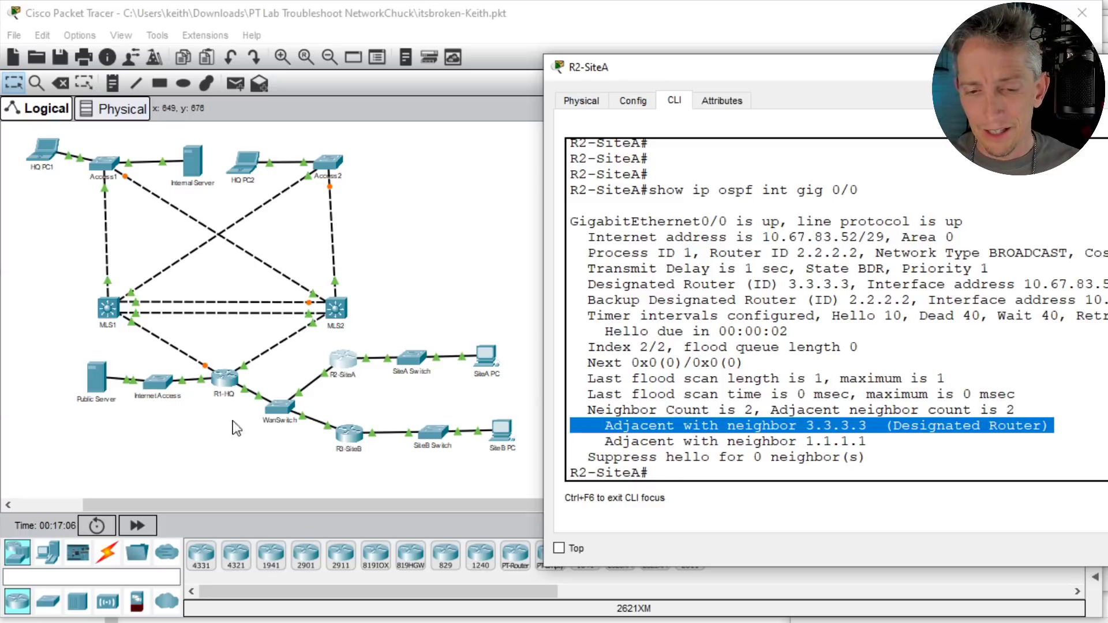
Step: Show the OSPF interface details on R1-HQ and examine the address and network type of FastEthernet0/1
click(225, 379)
key(Return)
key(Return)
key(Return)
key(Return)
text(show i)
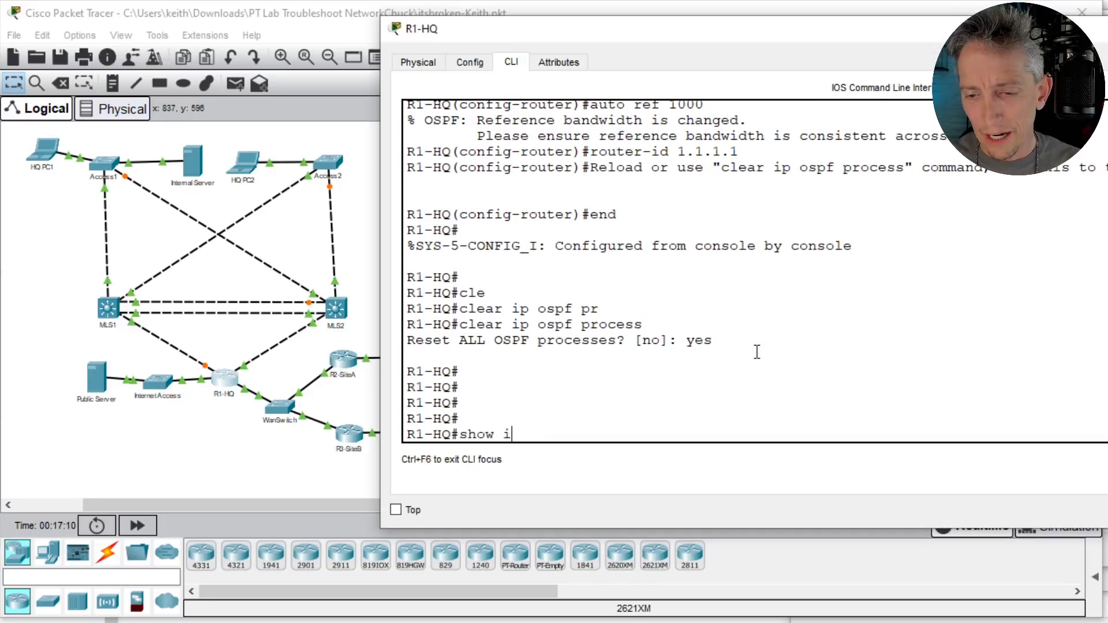
text(p ospf int)
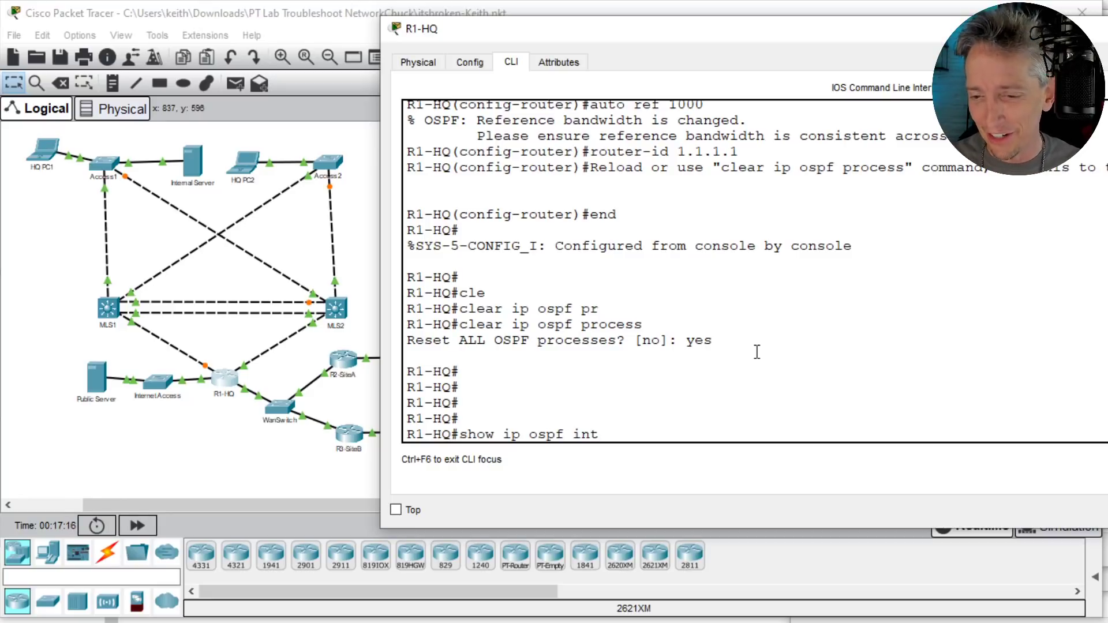
key(Return)
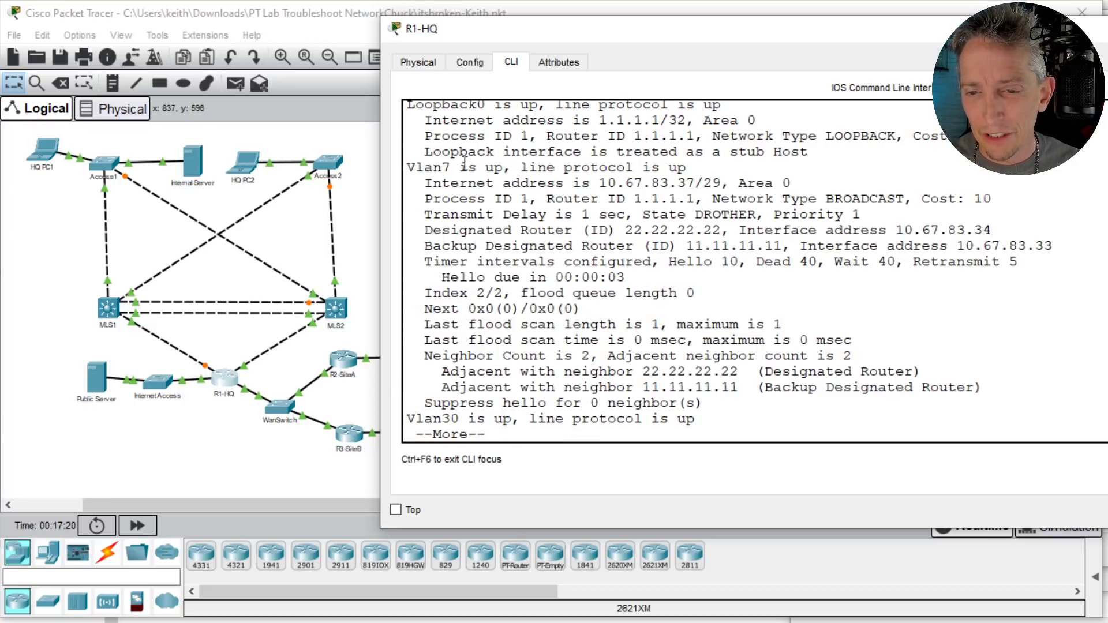
key(space)
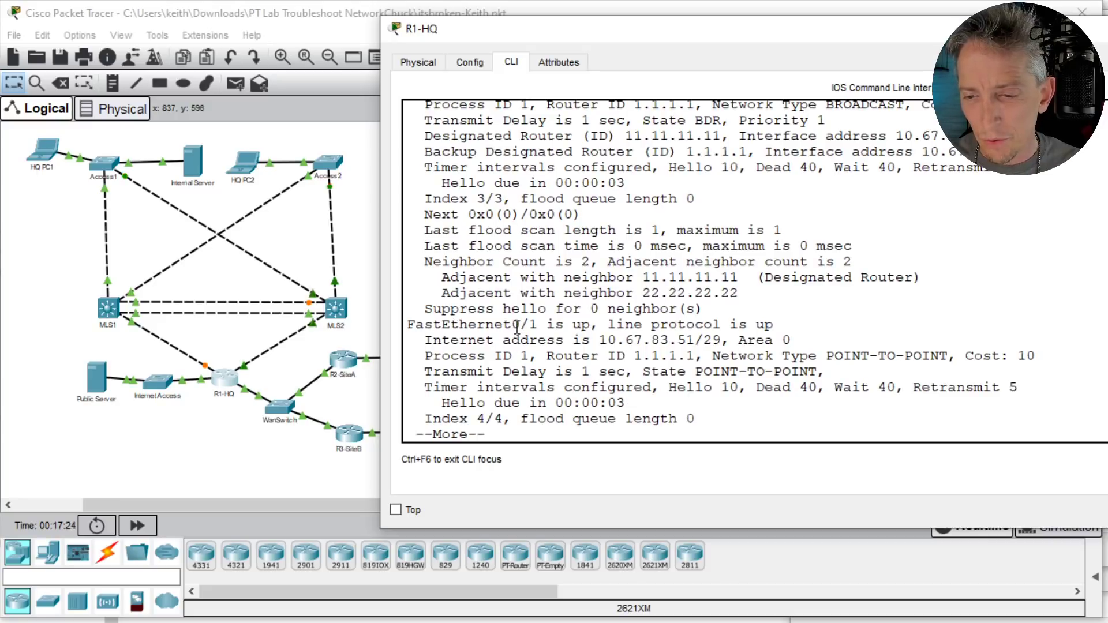
drag(599, 340, 725, 341)
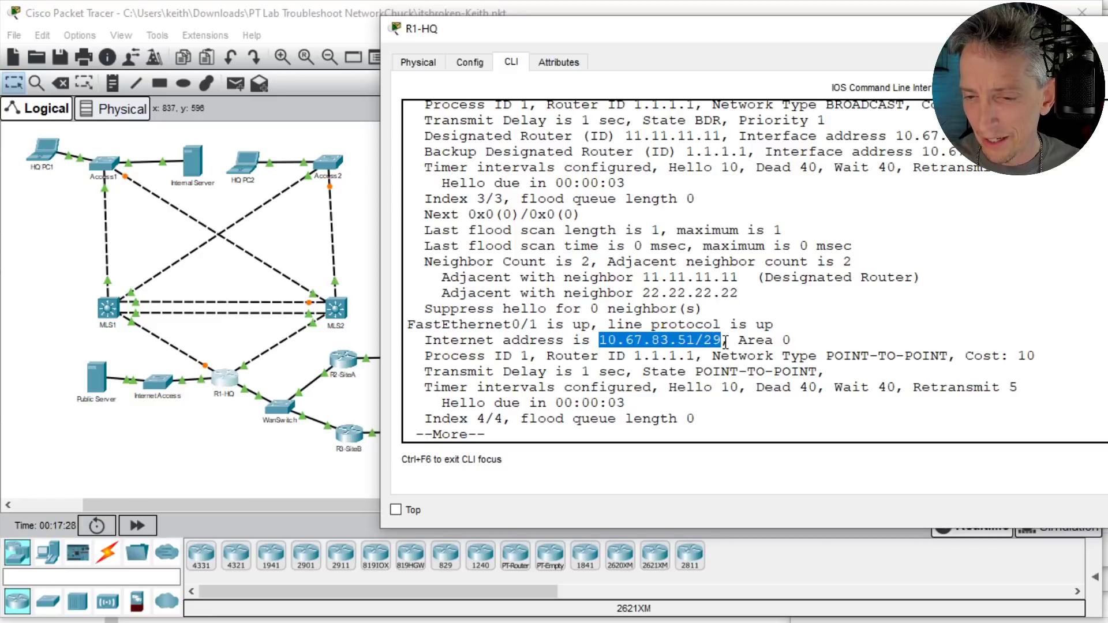
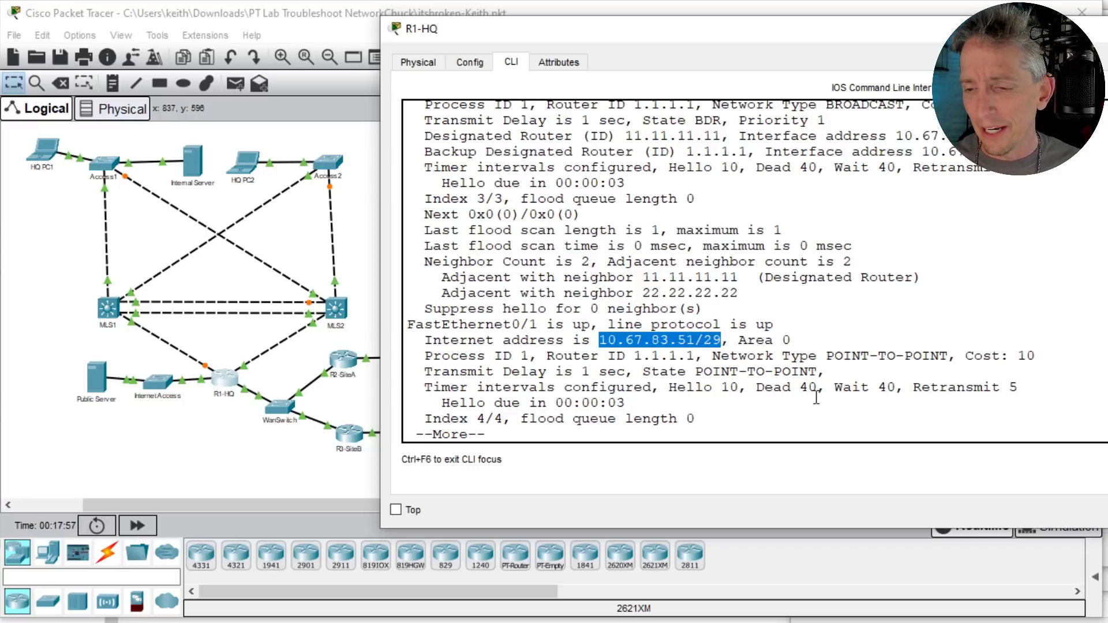
Step: Quit the paged output on R1-HQ, list its OSPF neighbors and examine the entry for 3.3.3.3
text(qshow ip ospf ne)
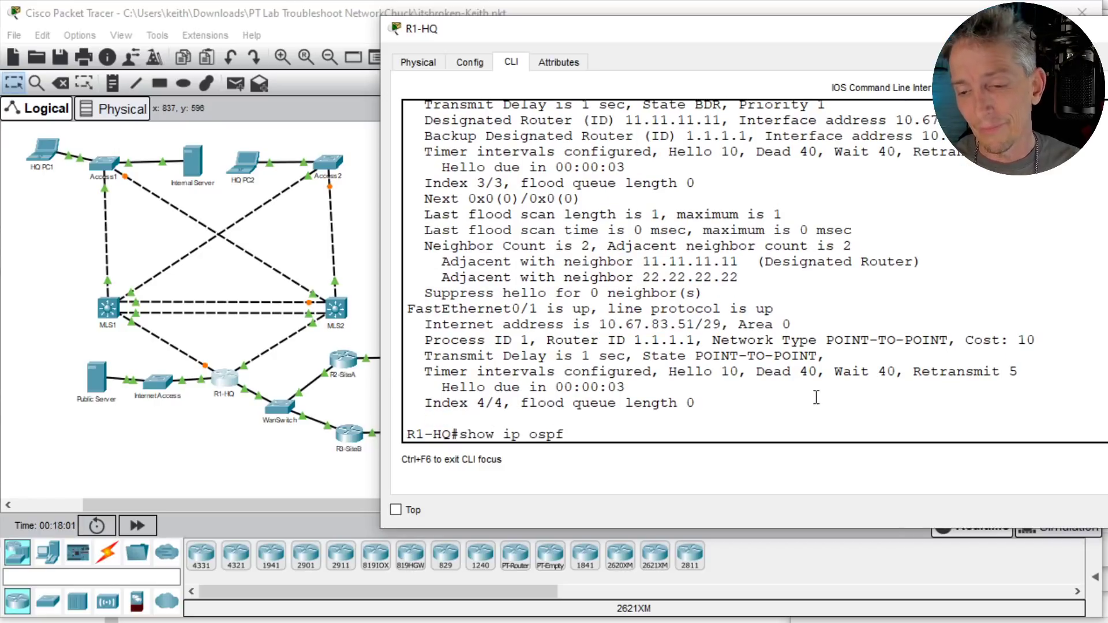
key(Tab)
key(Return)
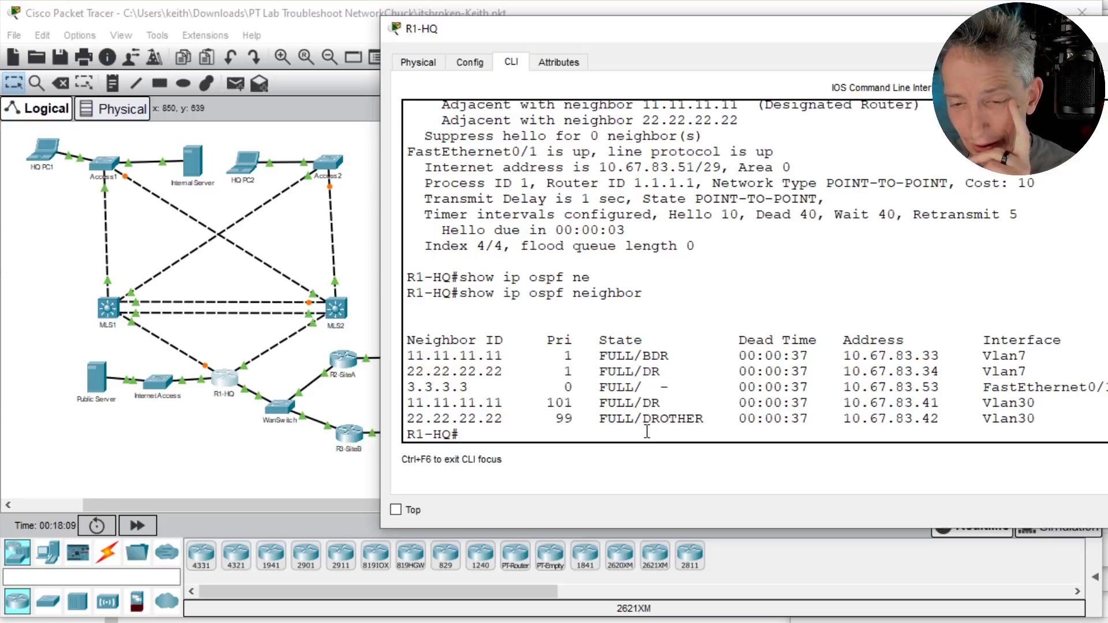
triple_click(1008, 389)
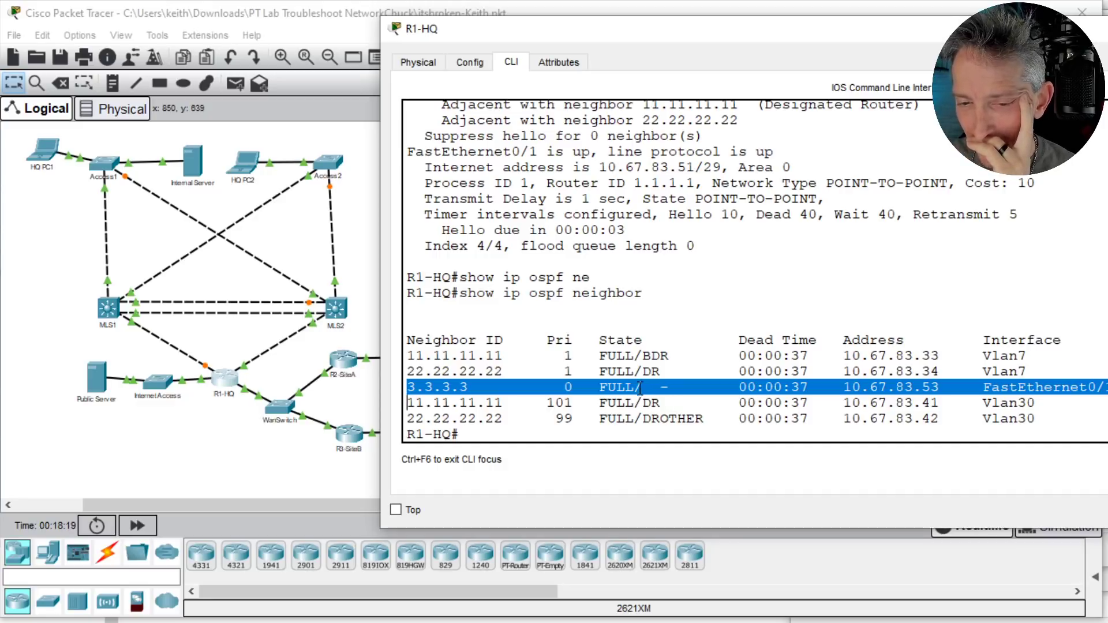
Step: List the OSPF neighbors of R3-SiteB and examine the adjacency state of neighbor 1.1.1.1
click(350, 437)
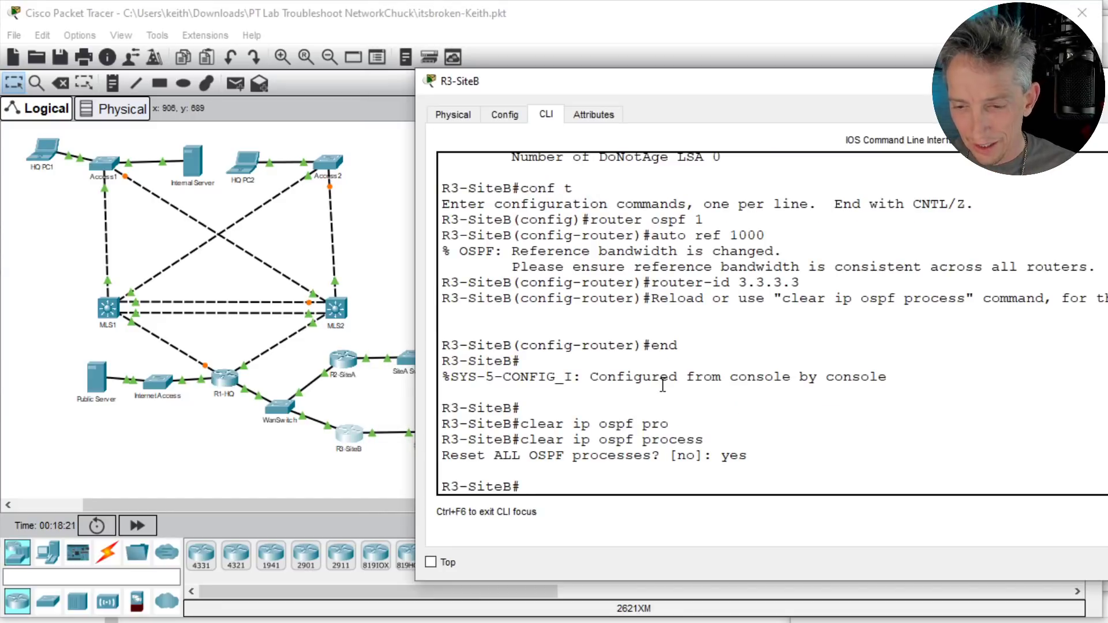
text(show ip ospf ne)
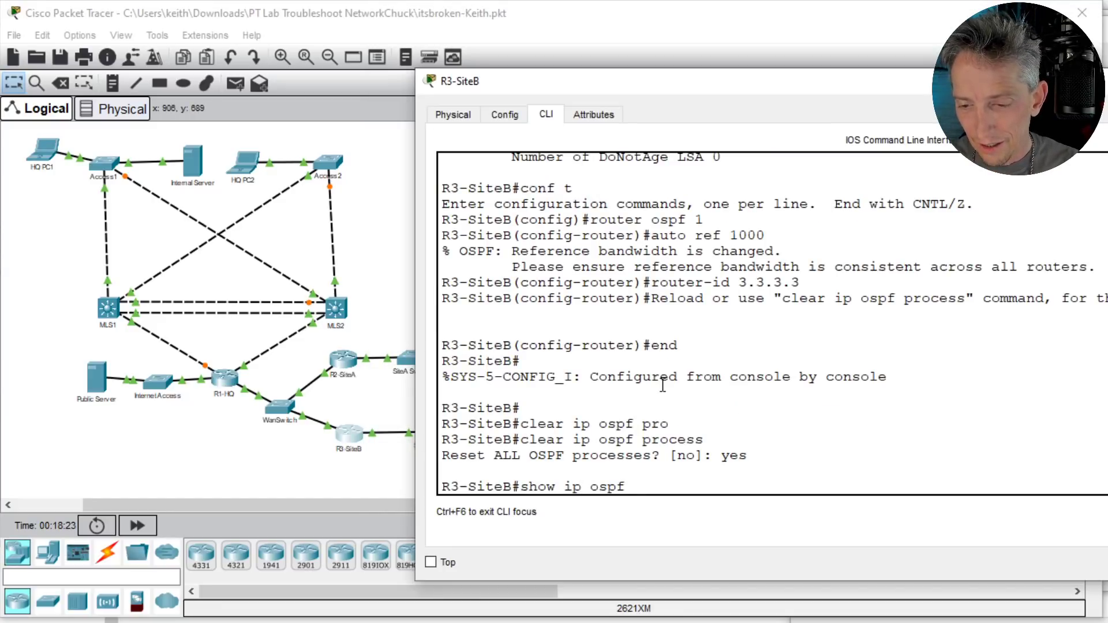
key(Tab)
key(Return)
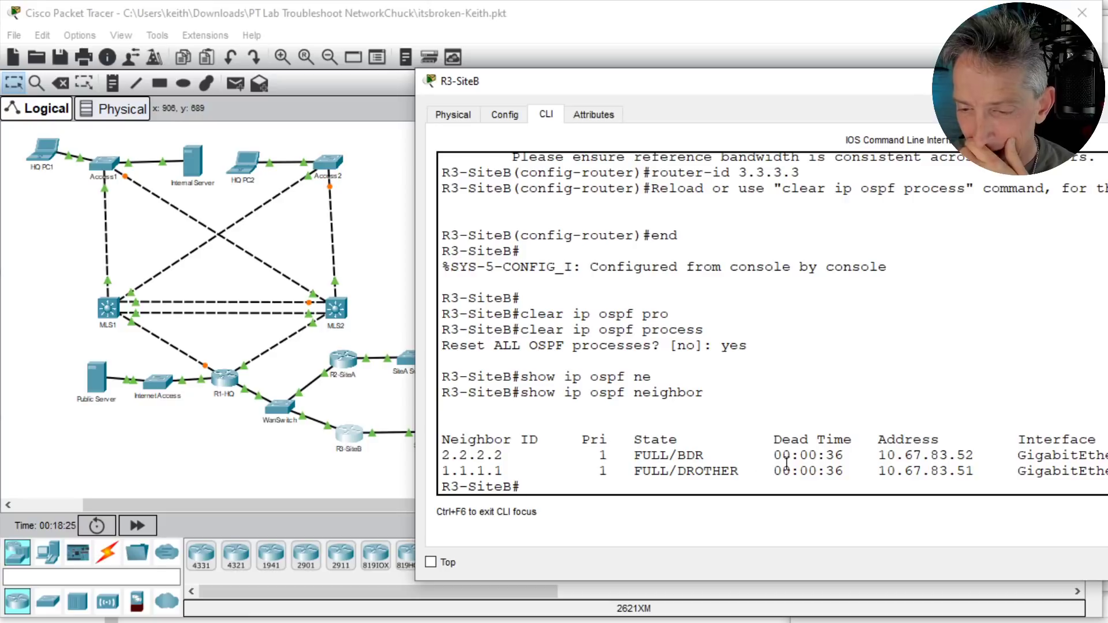
triple_click(672, 473)
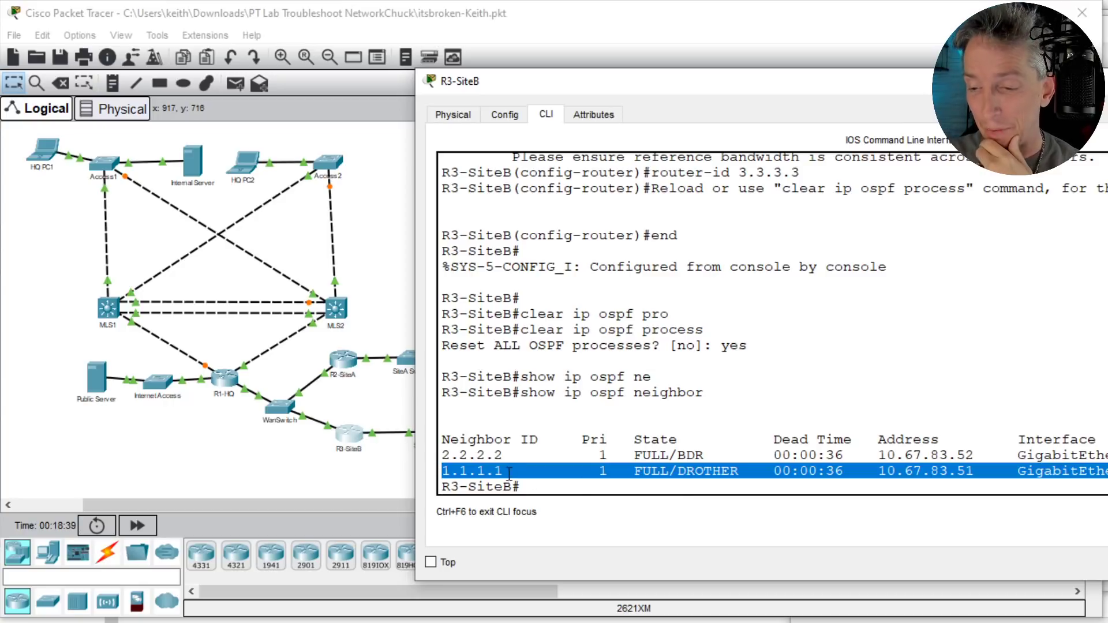
double_click(655, 474)
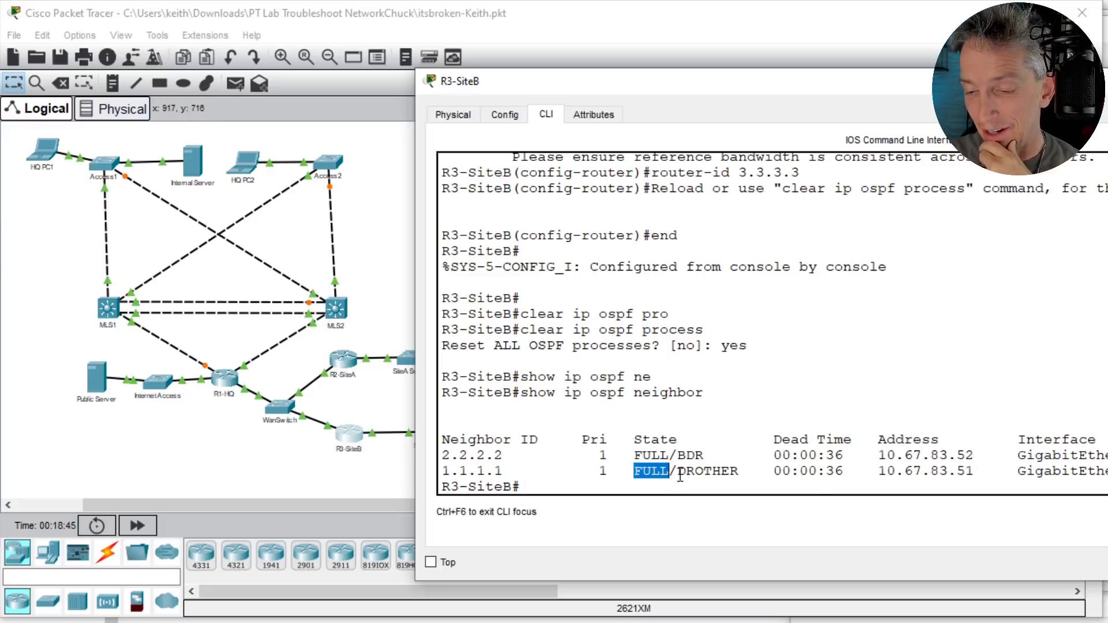
triple_click(706, 474)
double_click(707, 475)
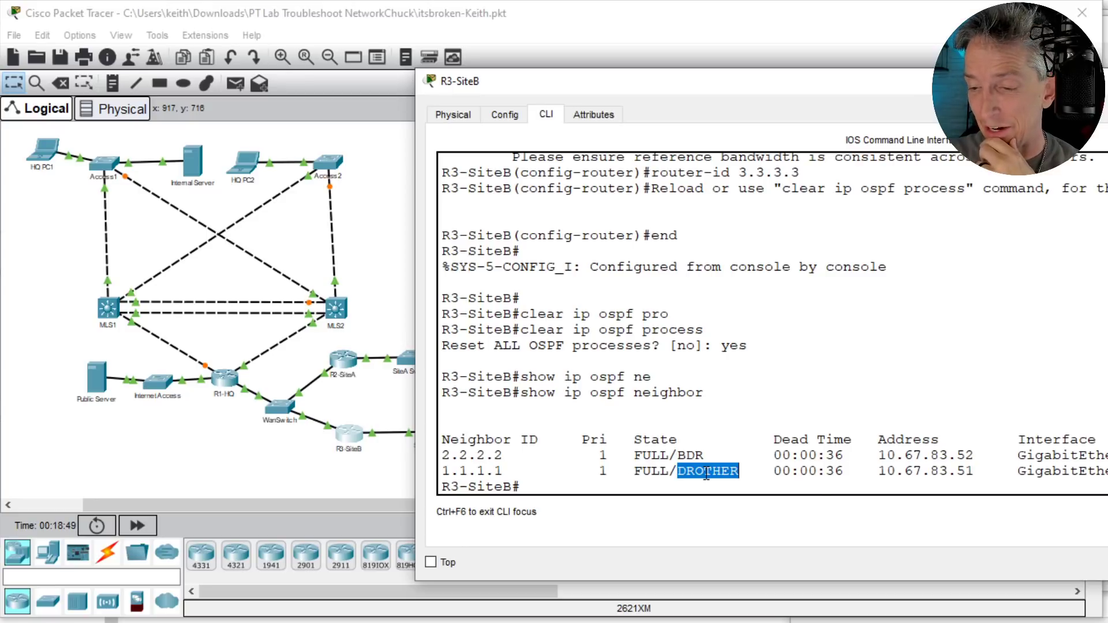
Step: Return to the neighbor list on R1-HQ and examine the adjacency state of 3.3.3.3
click(225, 378)
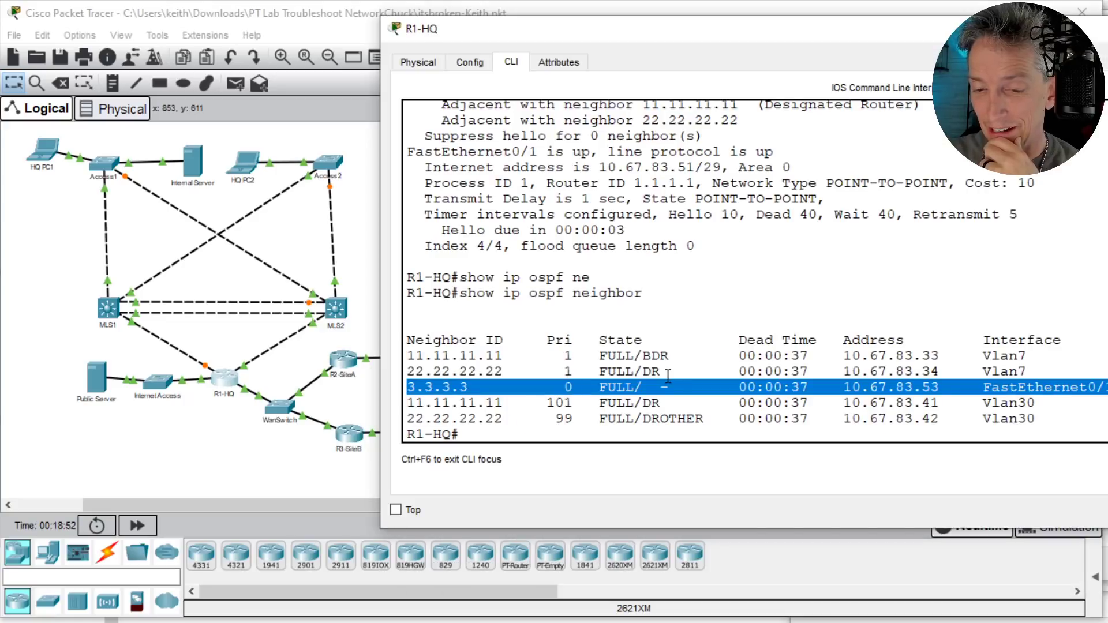
double_click(619, 388)
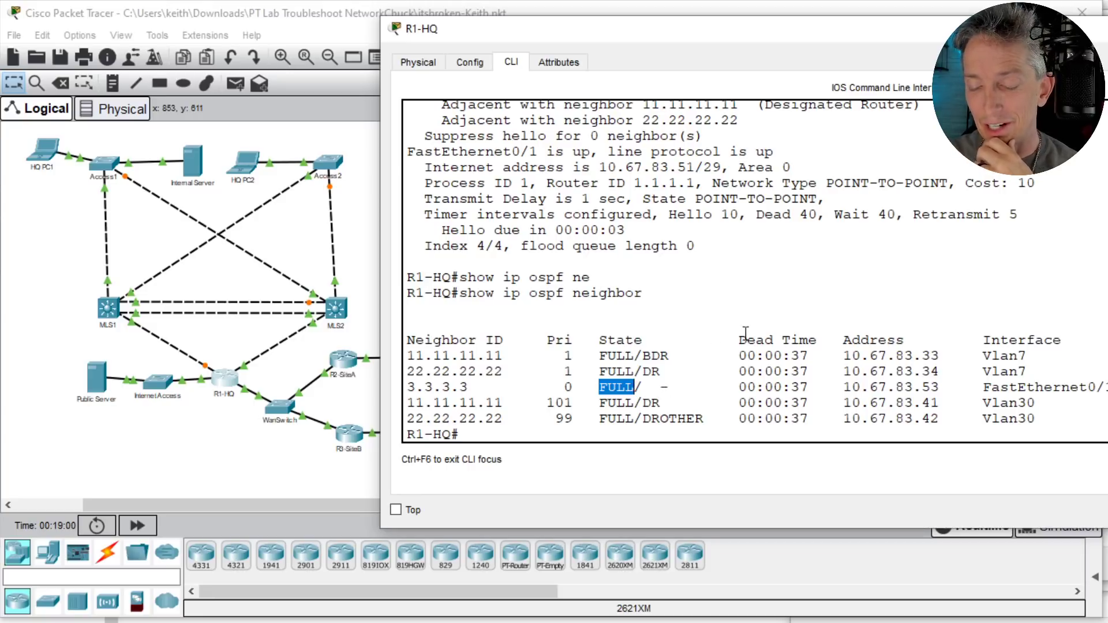
click(768, 328)
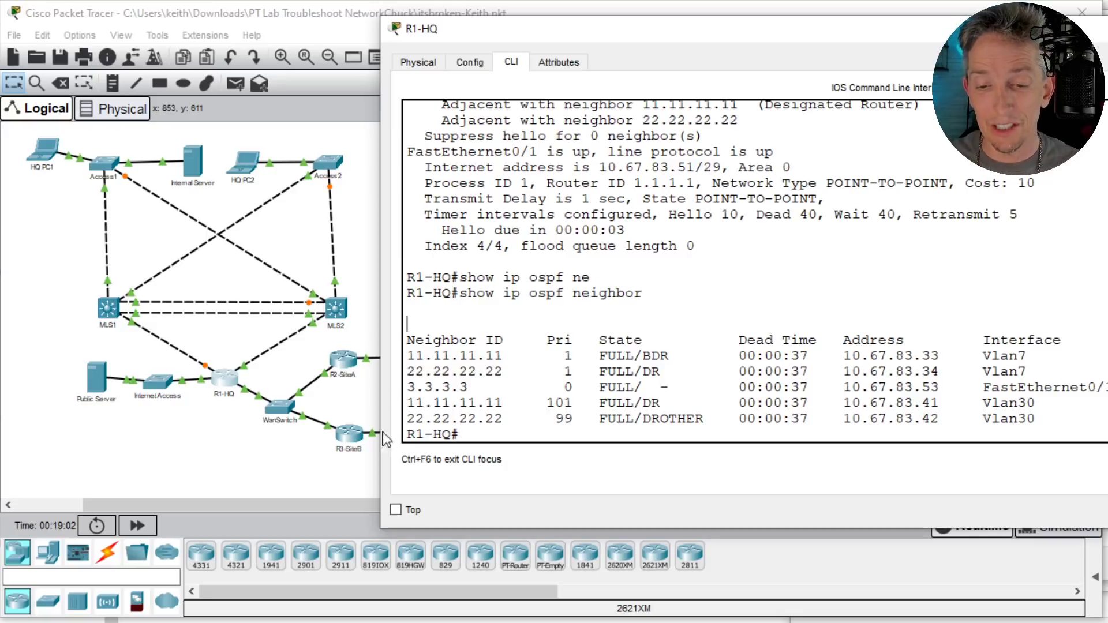
Step: Show the connected routes on R3-SiteB and examine the network on GigabitEthernet0/1
click(345, 434)
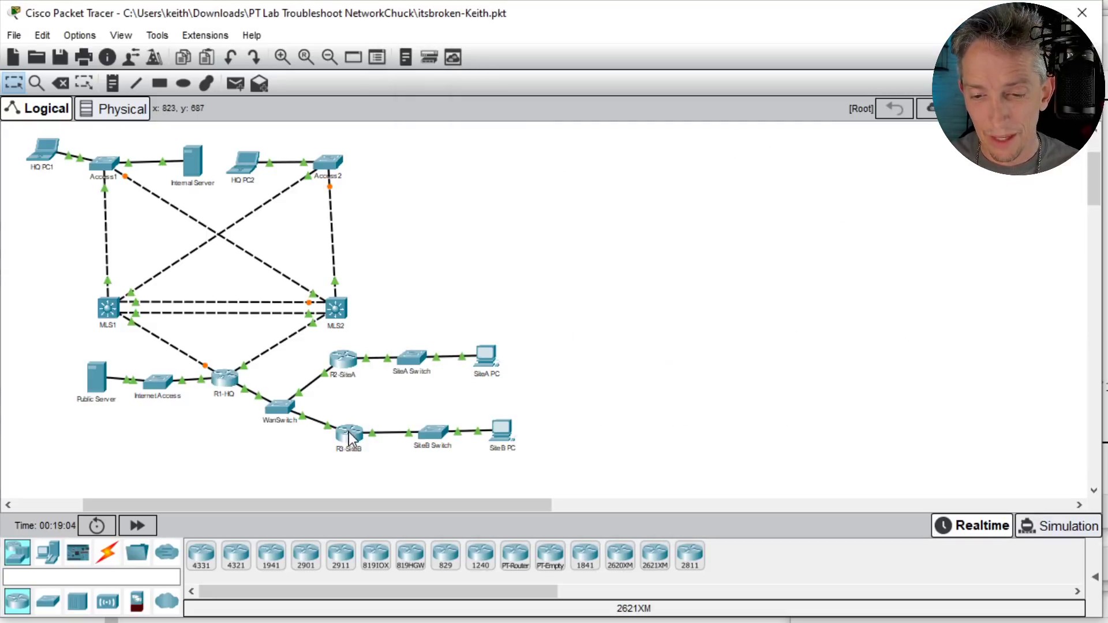
mouse_move(353, 436)
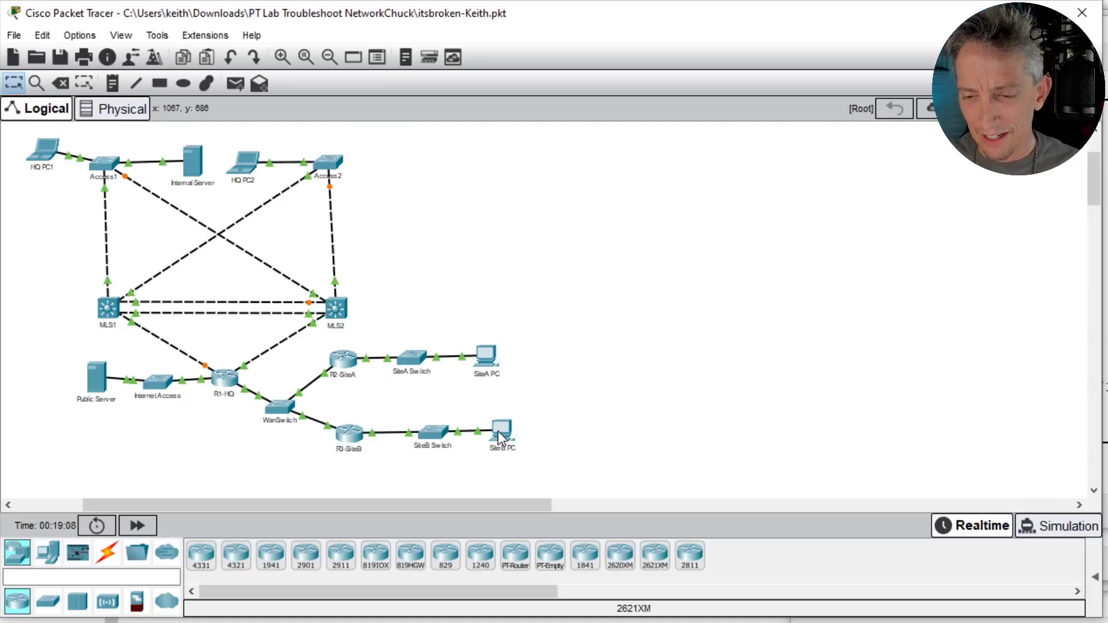
mouse_move(497, 431)
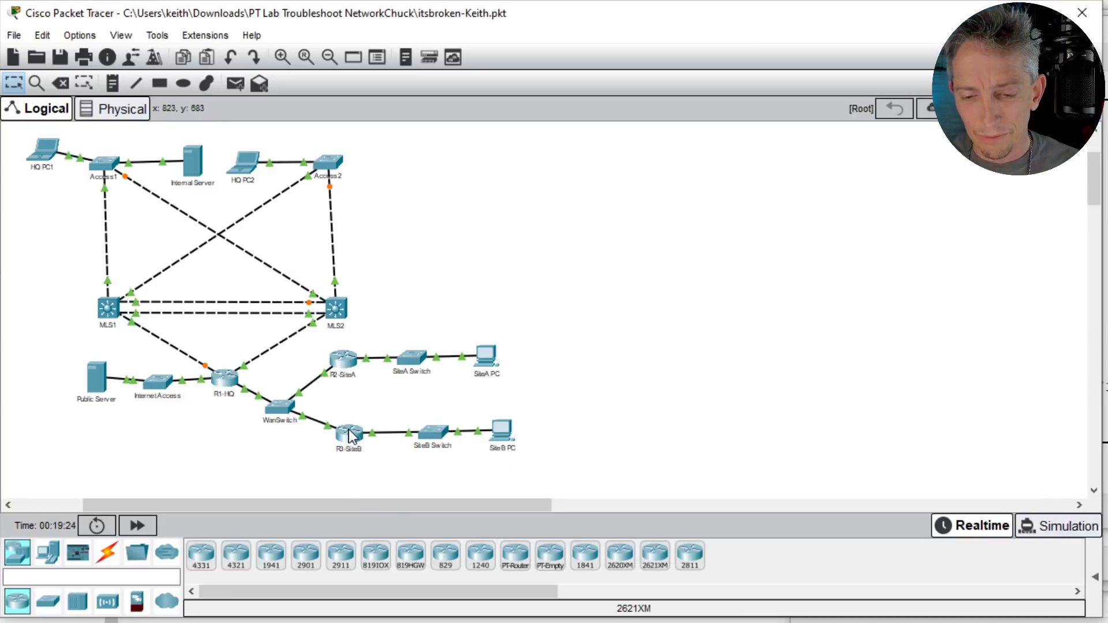
click(348, 433)
text(sh)
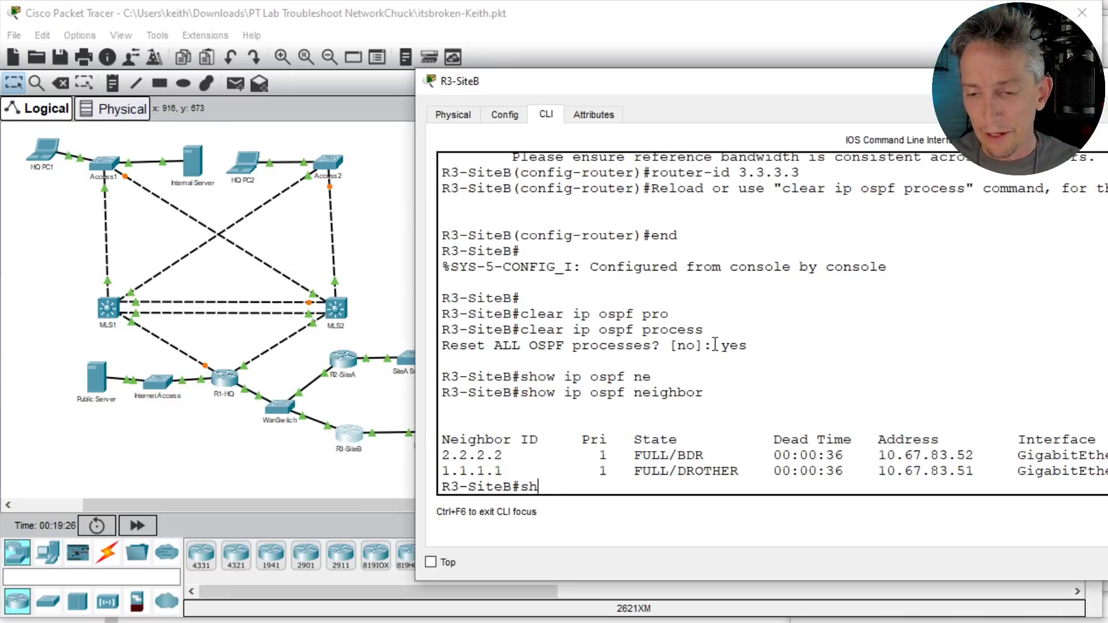
text(ow ip route con)
key(Tab)
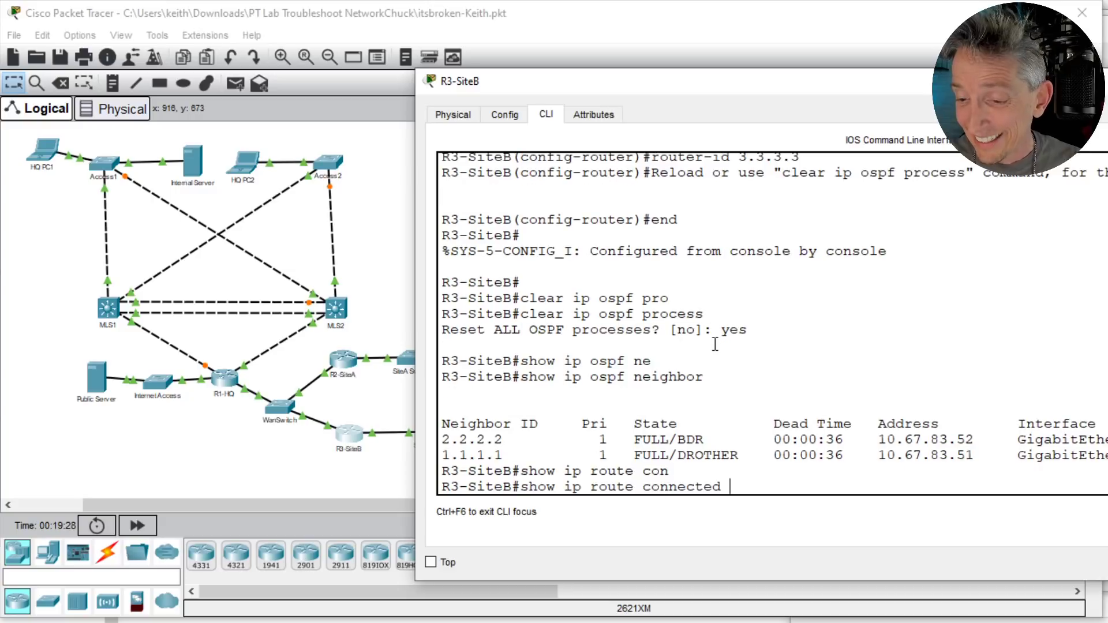
text(\)
key(Return)
key(Return)
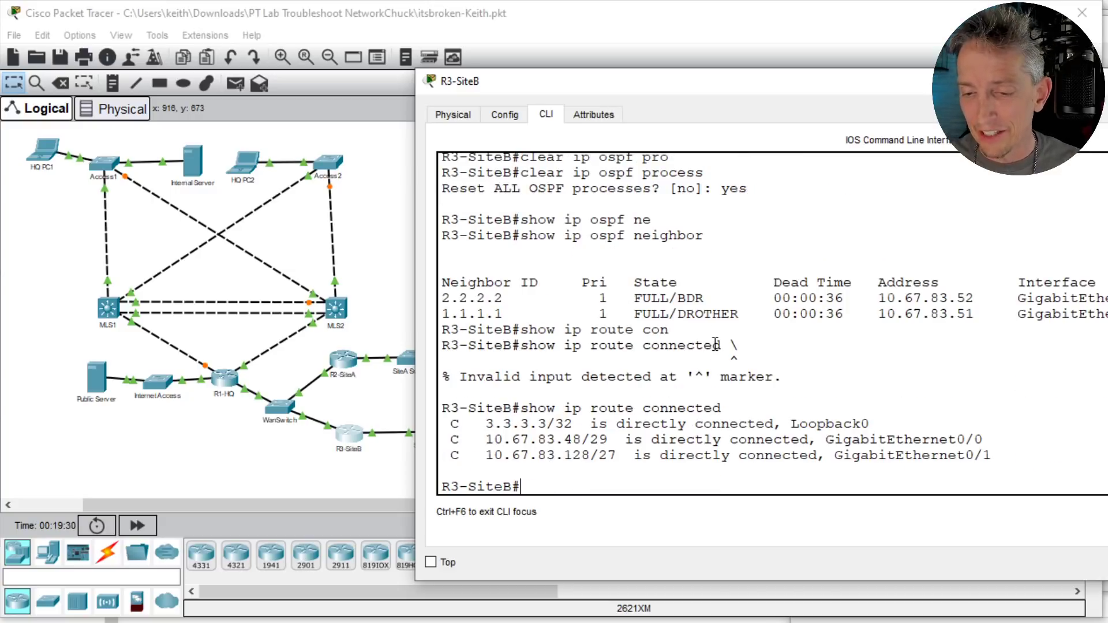
triple_click(568, 456)
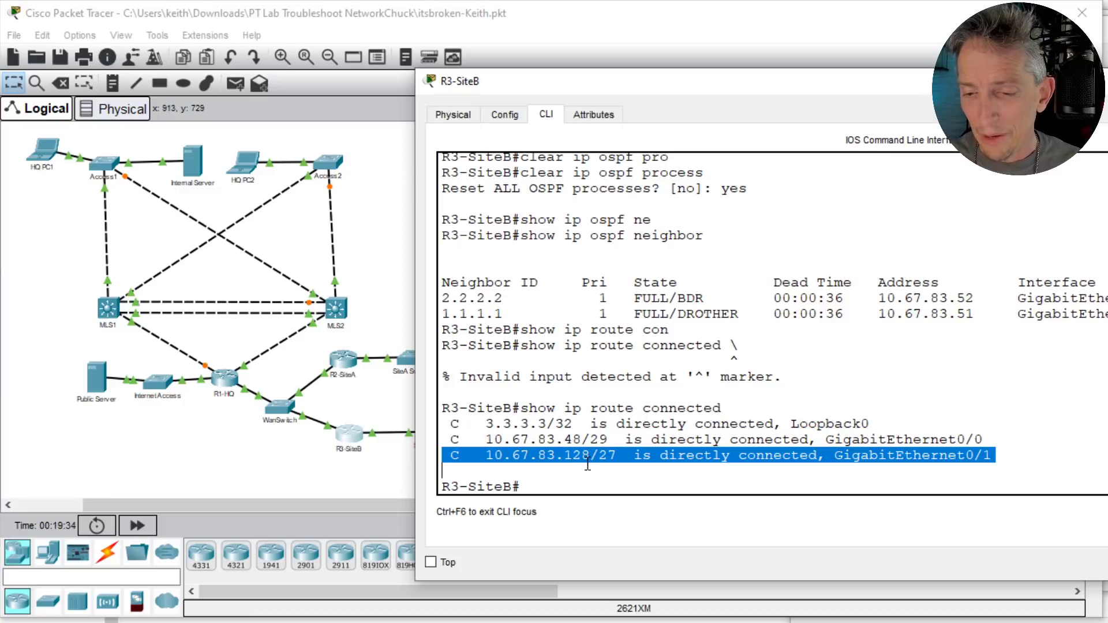
Step: Show the OSPF routes on R1-HQ and check for the Site B LAN network
click(228, 379)
click(229, 381)
text(show )
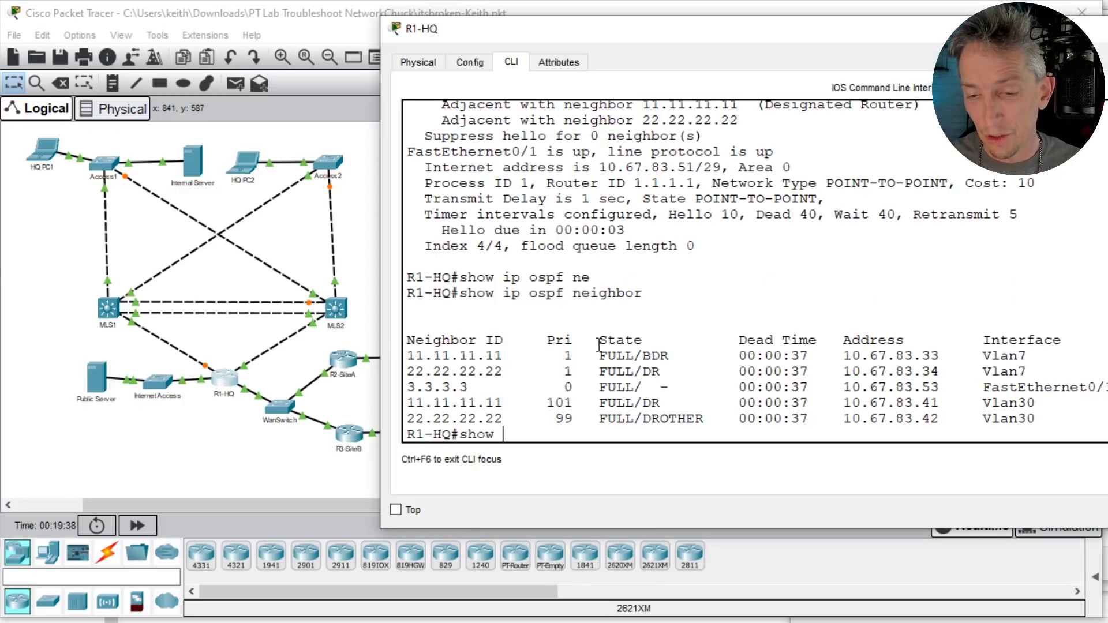
text(ip route ospf)
key(Return)
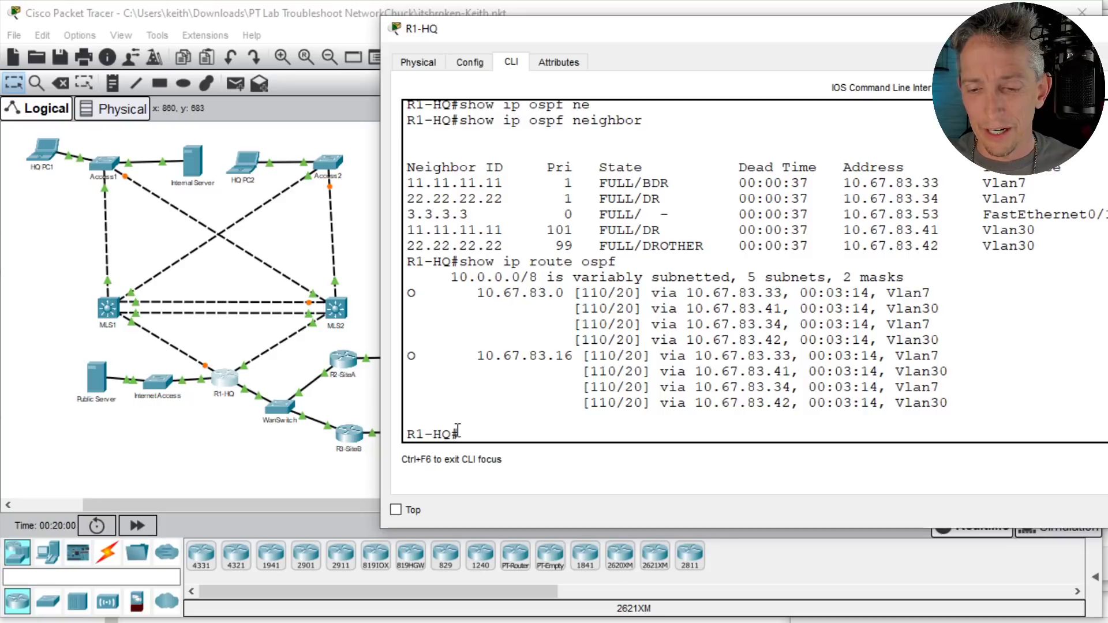
Step: Show the OSPF interface details on R3-SiteB and examine the network type and neighbors of each interface
click(353, 433)
click(690, 349)
text(show ip ospf int)
key(Return)
key(space)
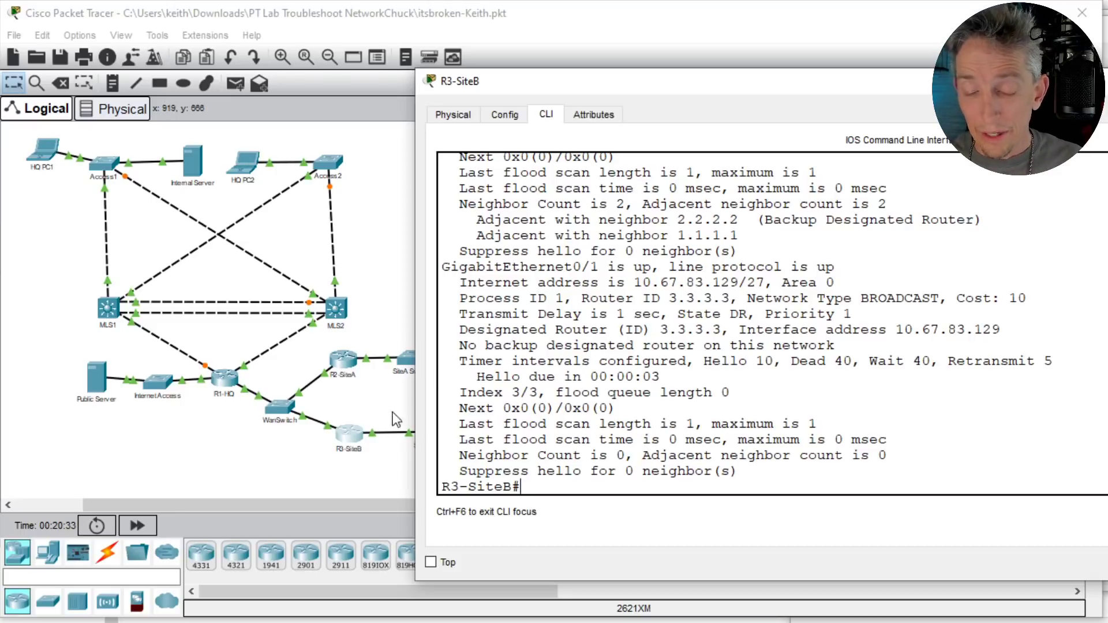
Step: Try to show the OSPF details of interface gig 1/0 on R1-HQ
click(225, 378)
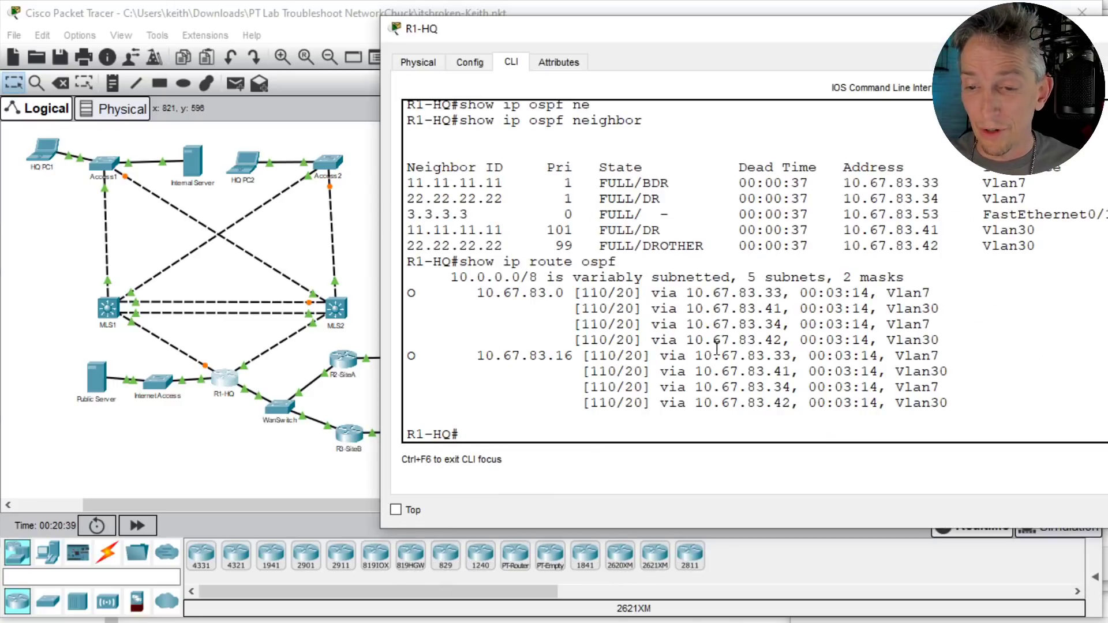
text(show i)
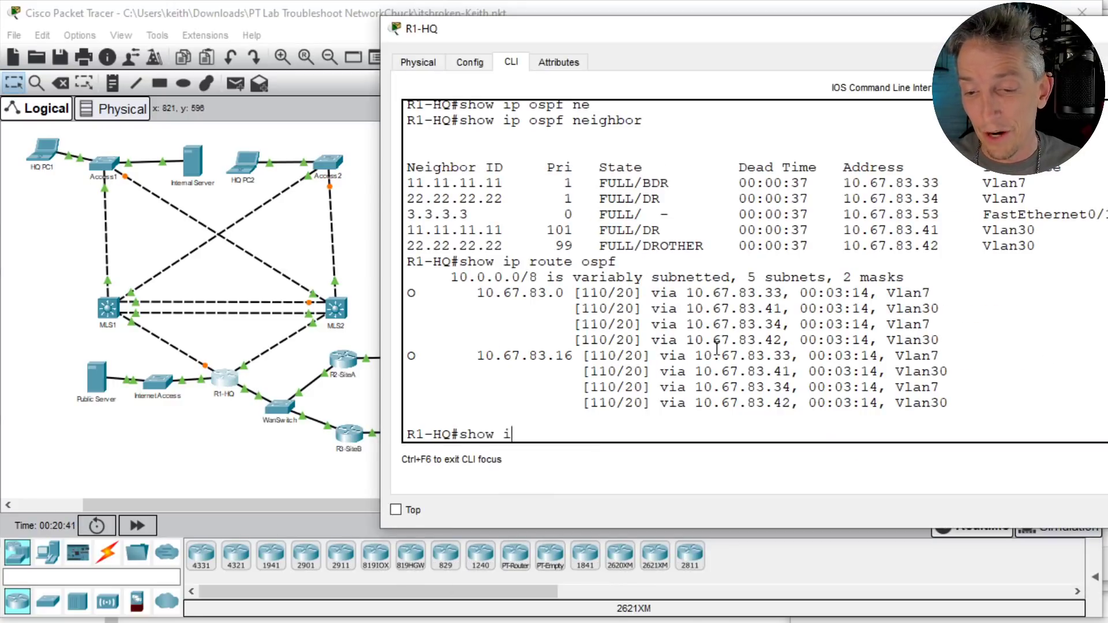
text(p ospf int)
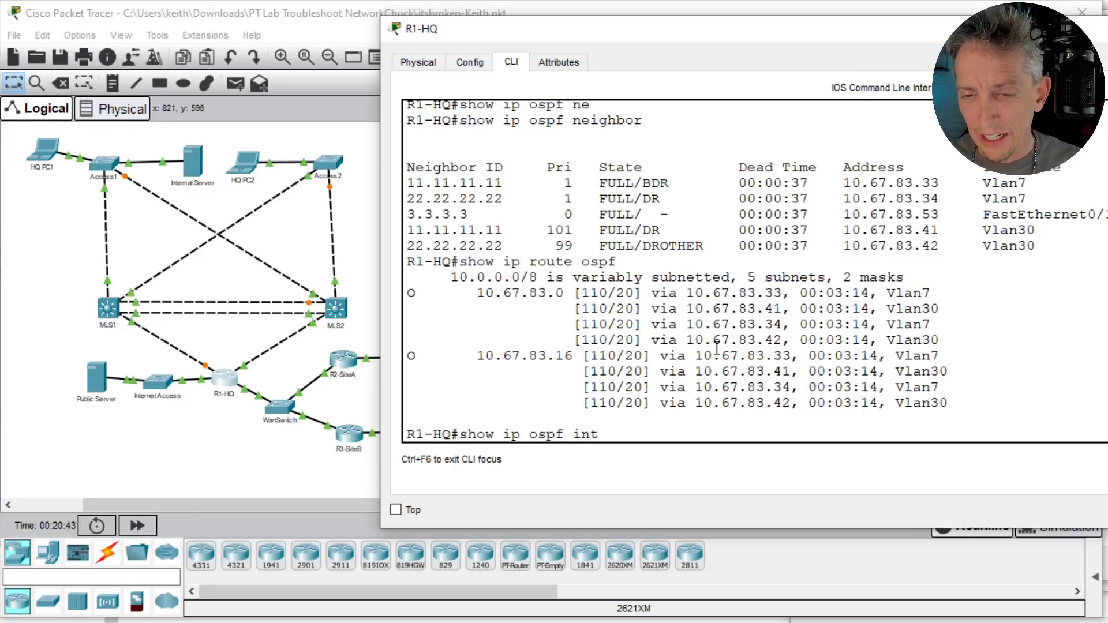
text( gig 1/0)
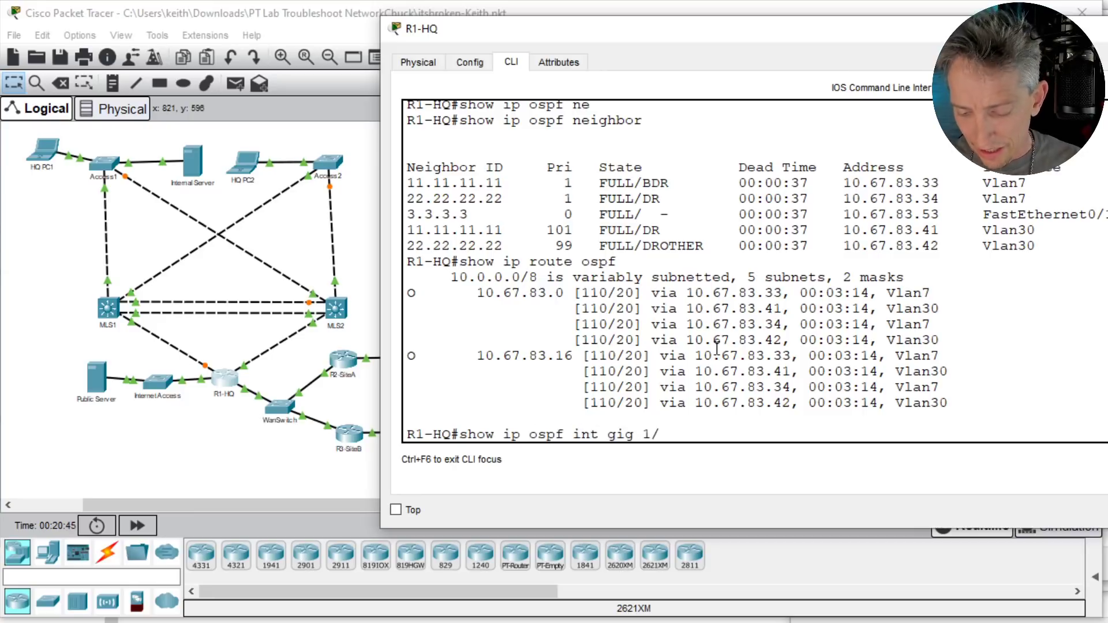
key(Return)
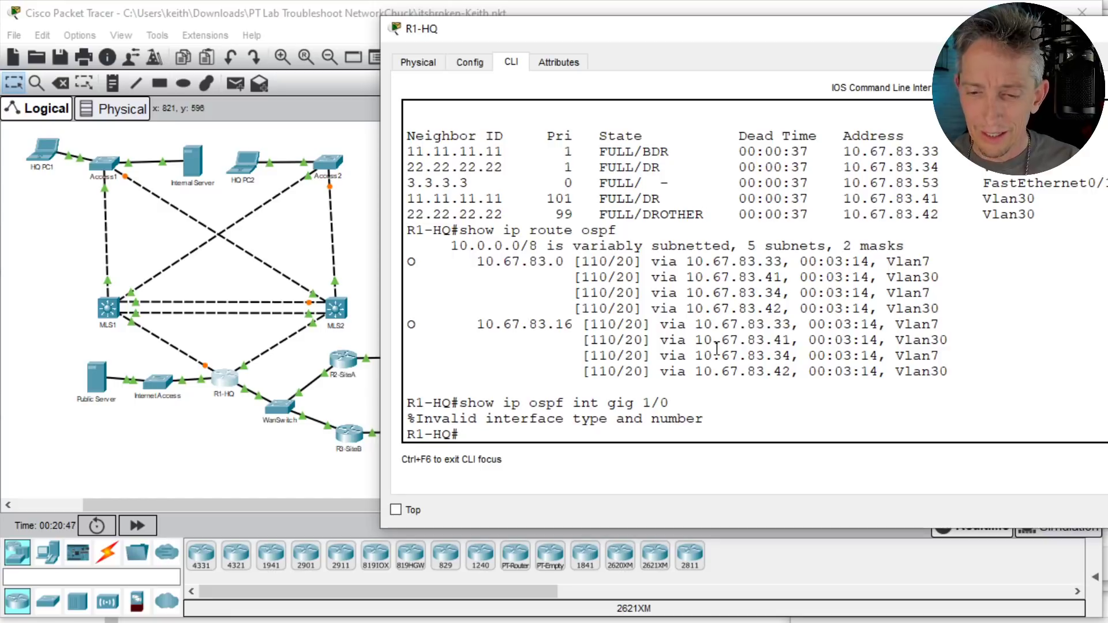
Step: Show the OSPF details of all interfaces on R1-HQ and look through the output for the WAN interface
key(Up)
key(BackSpace)
key(BackSpace)
key(BackSpace)
key(BackSpace)
key(BackSpace)
key(BackSpace)
key(BackSpace)
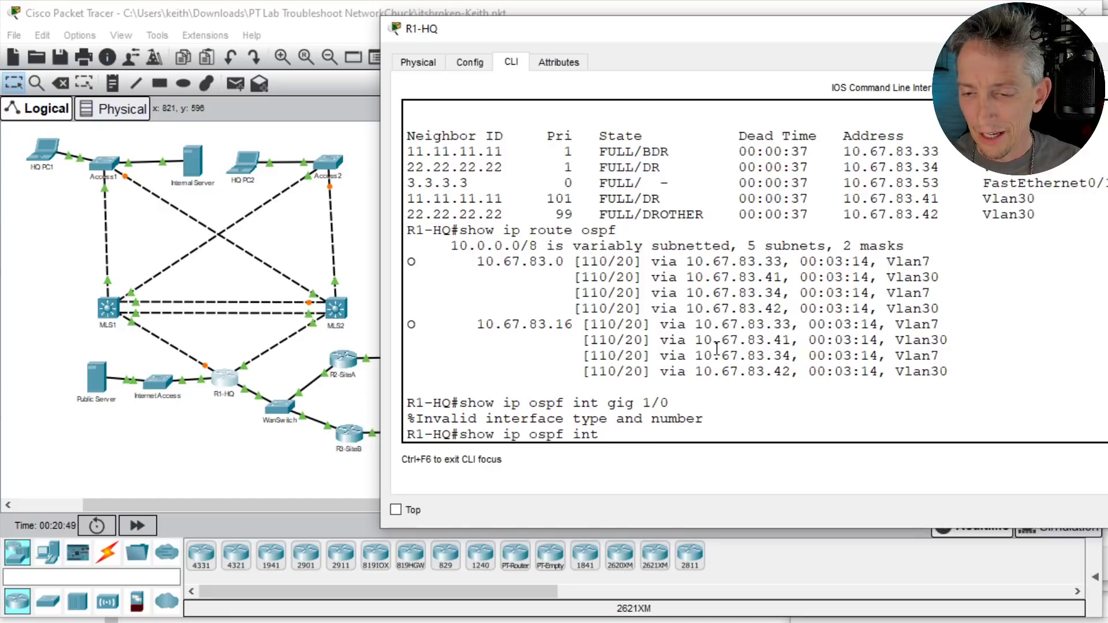
key(Return)
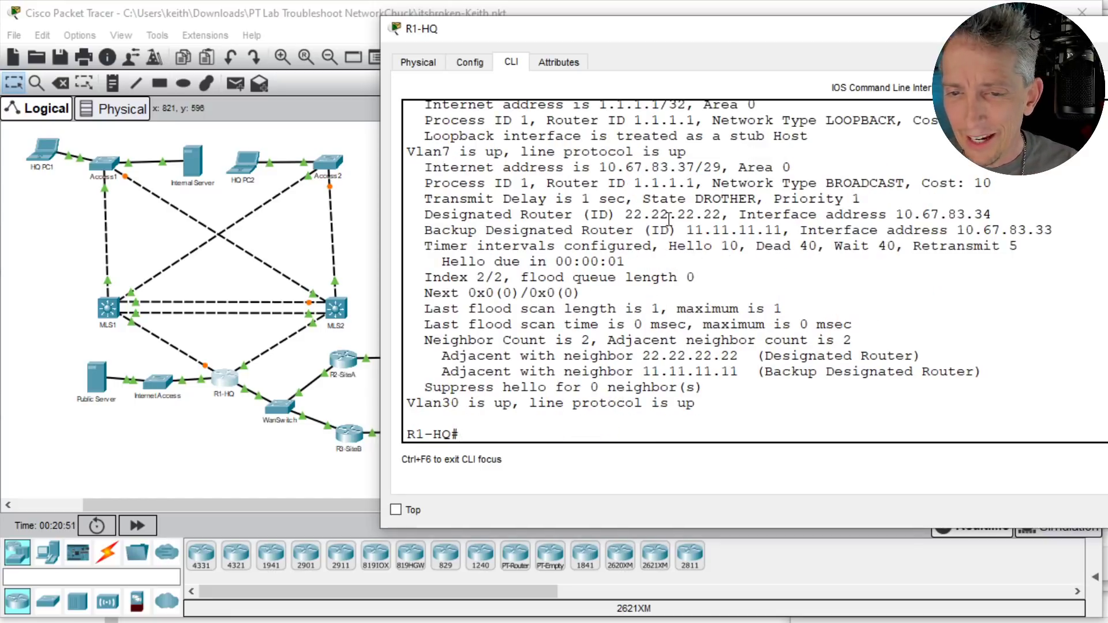
scroll(635, 292, up, 2)
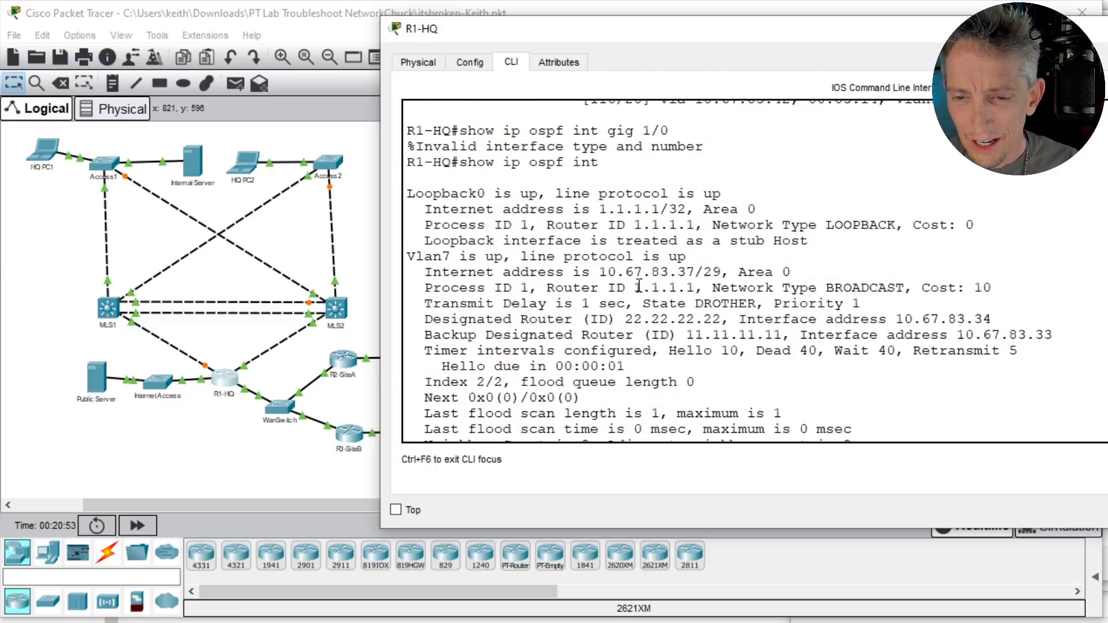
scroll(639, 285, down, 2)
scroll(638, 286, up, 1)
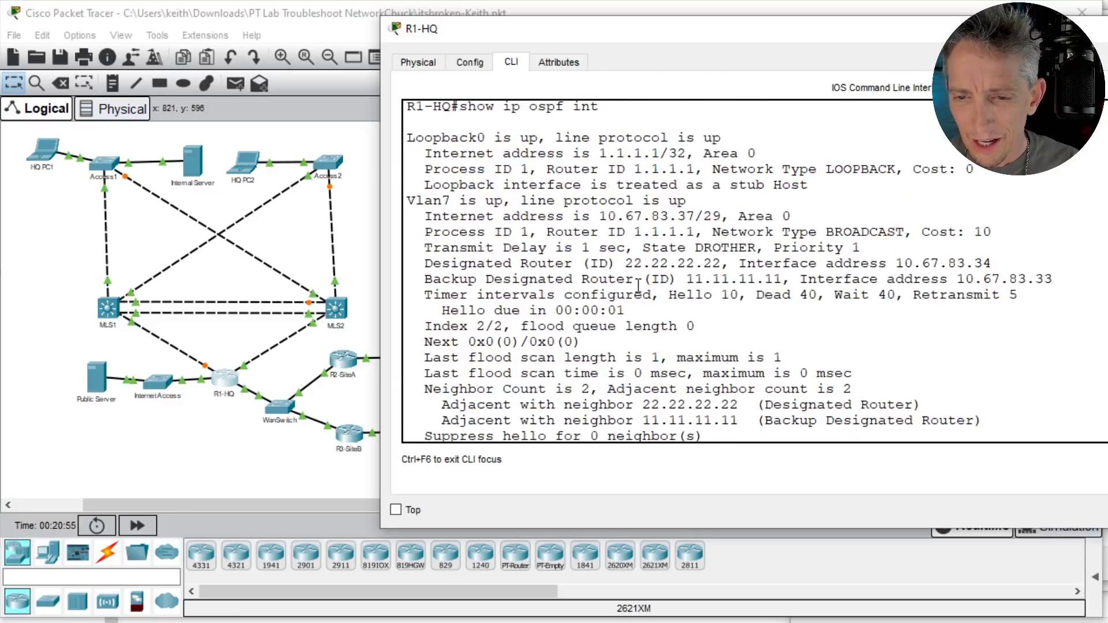
scroll(641, 282, up, 4)
scroll(648, 279, down, 7)
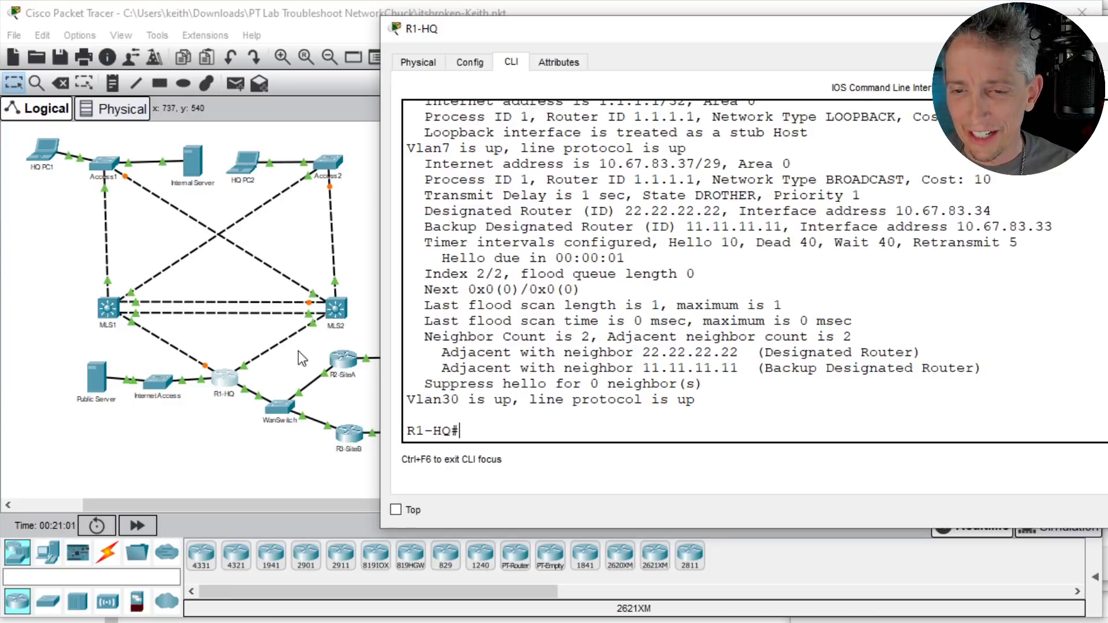
Step: Check in the topology which R1-HQ port connects to WanSwitch, and return to the R1-HQ console
click(251, 428)
mouse_move(245, 390)
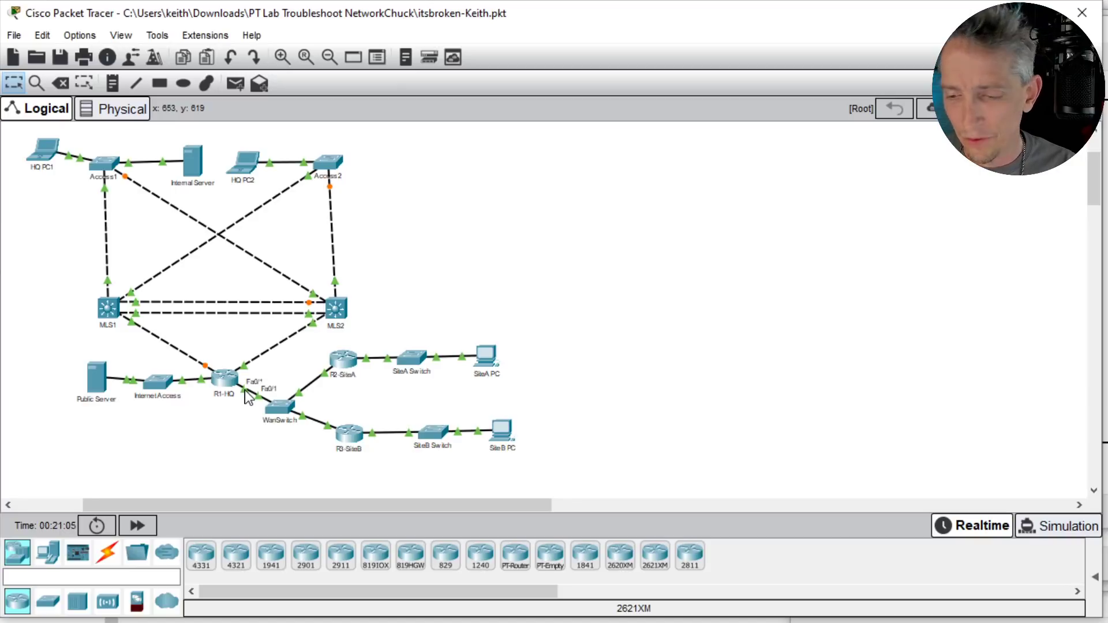
click(225, 379)
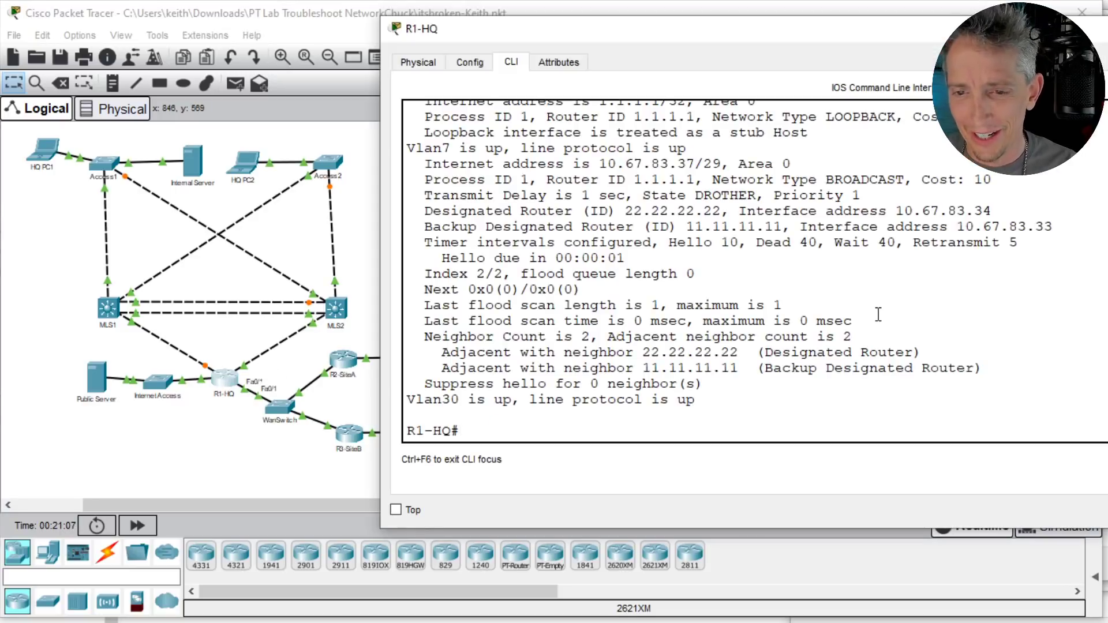
Step: Show the OSPF interface details on R1-HQ again and examine the network type of FastEthernet0/1
key(Return)
key(Return)
key(Return)
key(Return)
key(Return)
text(show ip ospf int)
key(Return)
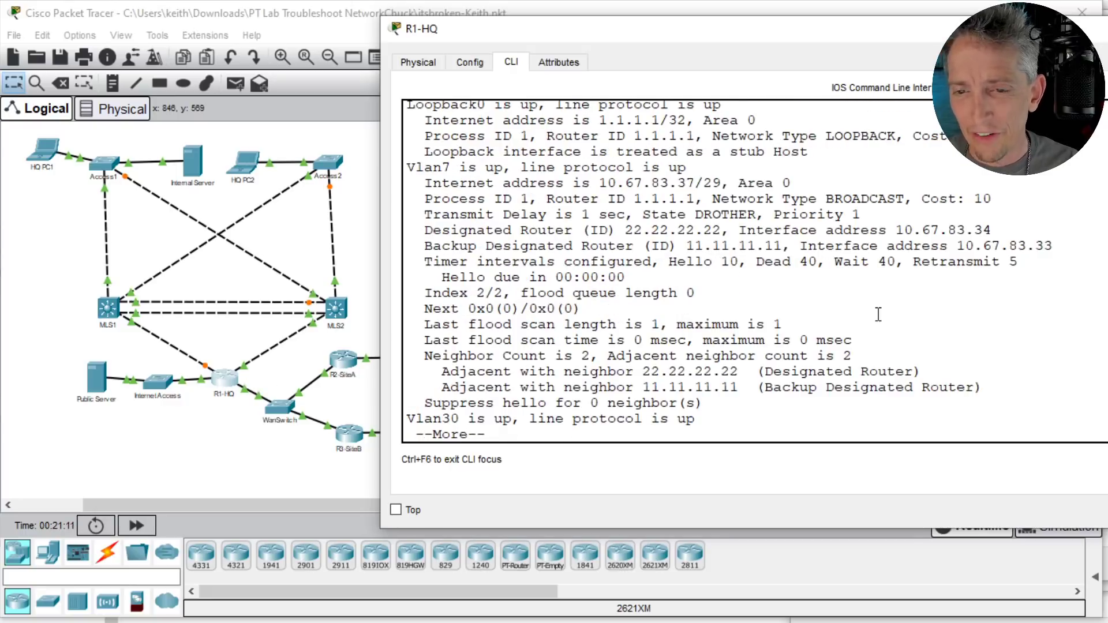
key(space)
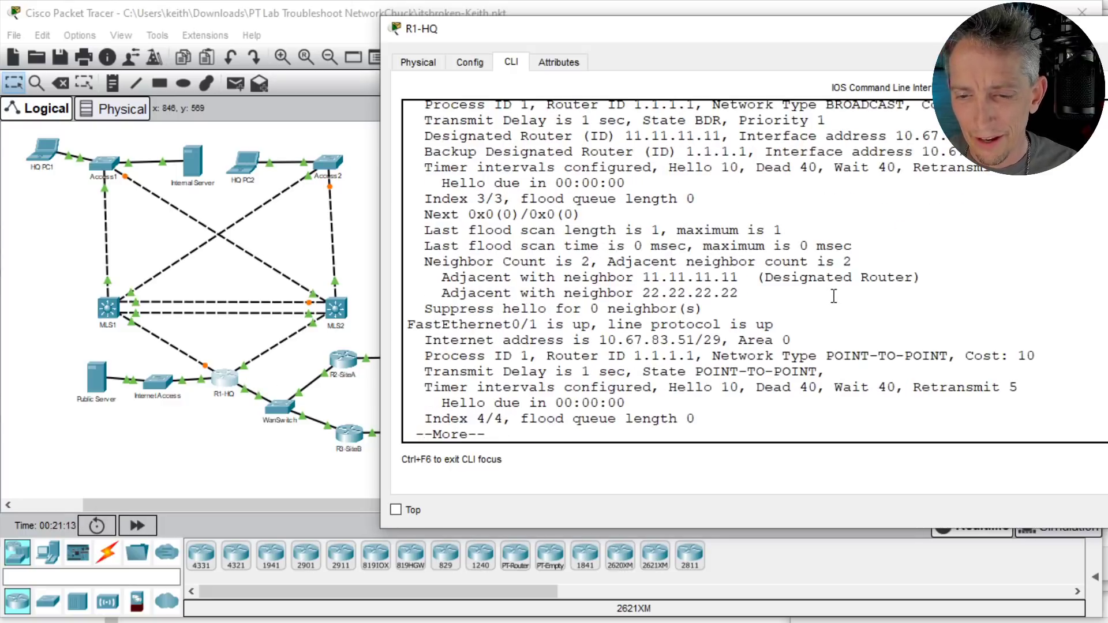
triple_click(509, 327)
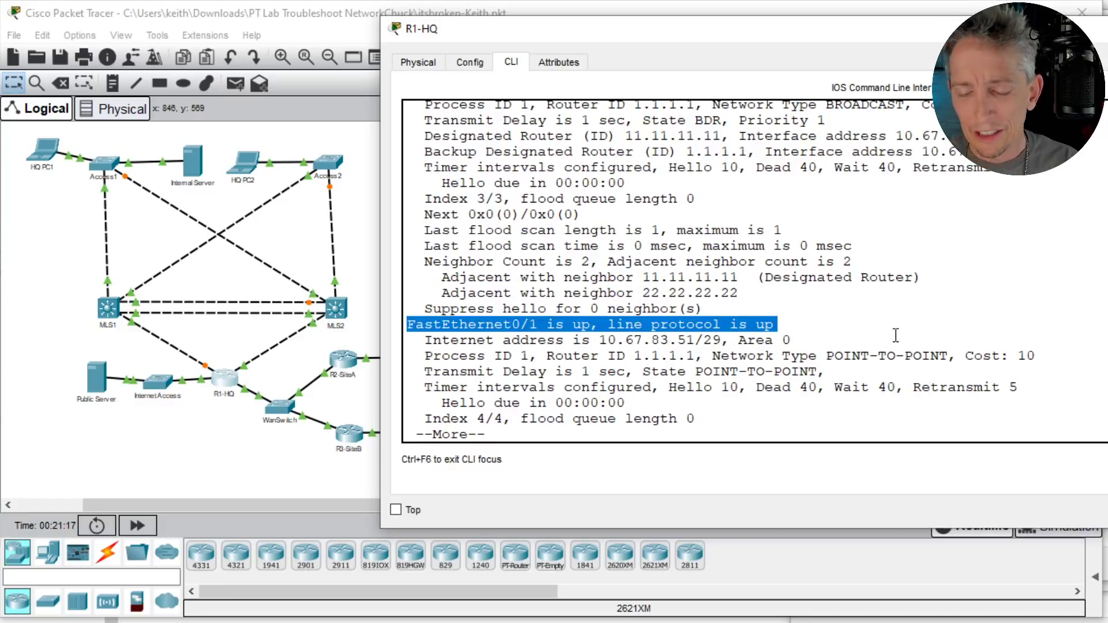
Step: Remove the OSPF network type setting from interface fa 0/1 on R1-HQ with no ip ospf network, and leave configuration mode
text(qconf t)
key(Return)
text(int fa 0/1)
key(Return)
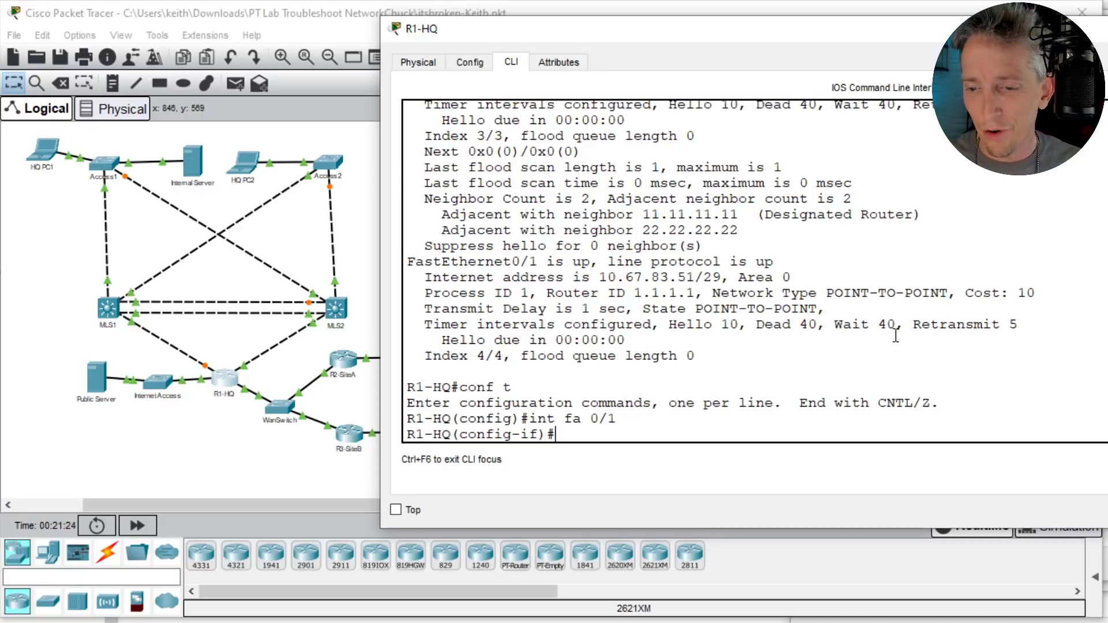
text(no io)
key(BackSpace)
text(p ospf)
key(Tab)
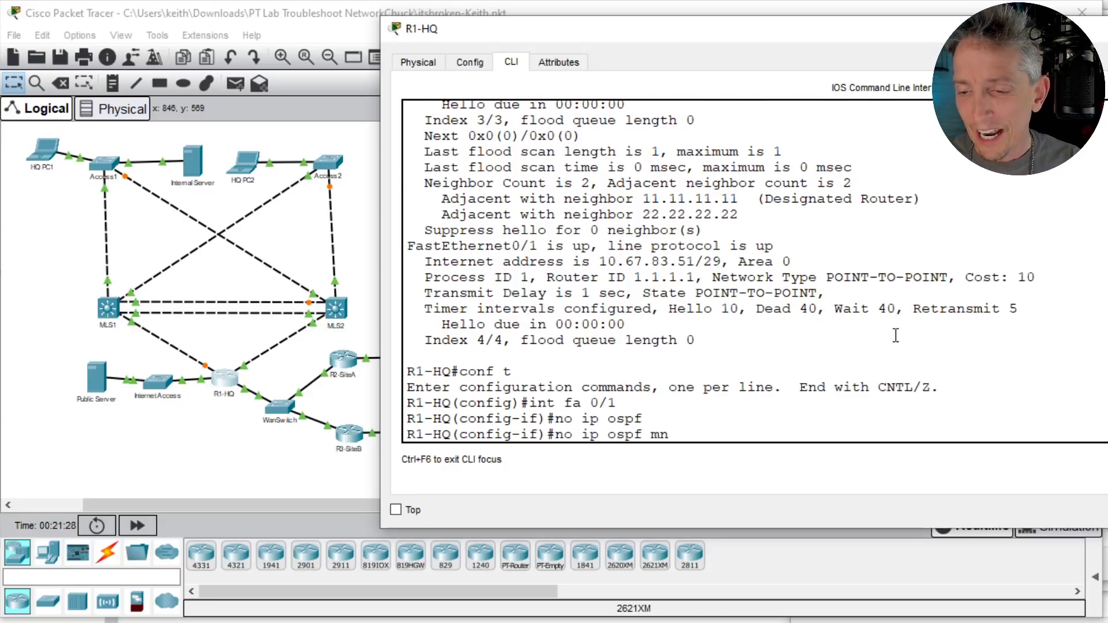
text(mn)
key(Tab)
key(BackSpace)
key(Tab)
key(Tab)
key(BackSpace)
key(BackSpace)
key(BackSpace)
key(BackSpace)
key(BackSpace)
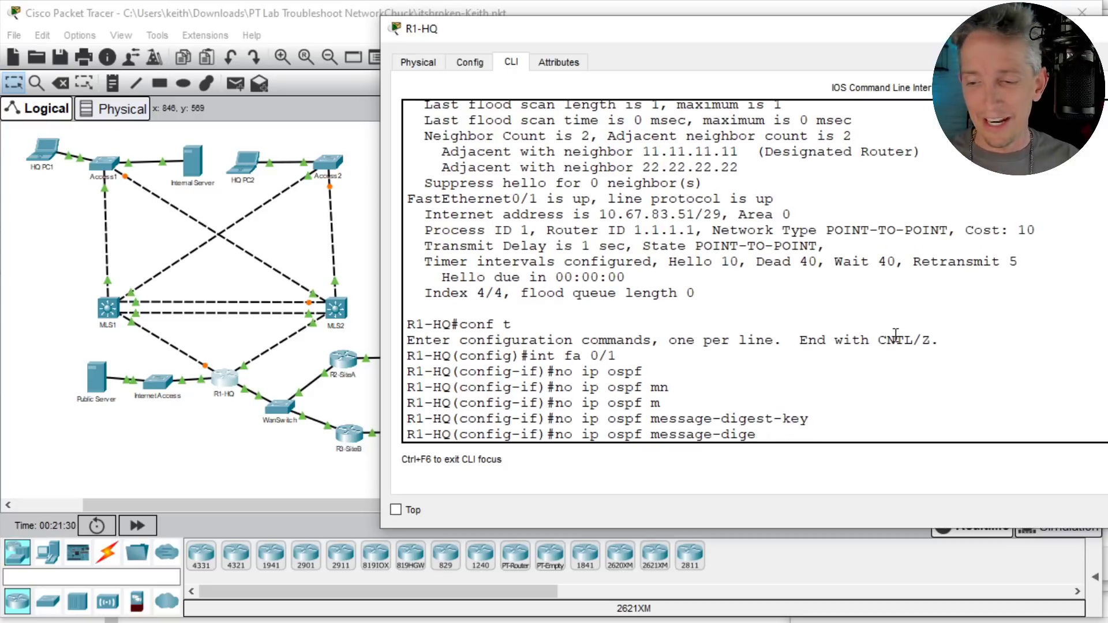
key(BackSpace)
key(BackSpace)
key(BackSpace)
key(BackSpace)
key(BackSpace)
key(BackSpace)
key(BackSpace)
key(BackSpace)
key(BackSpace)
key(BackSpace)
key(BackSpace)
key(BackSpace)
key(BackSpace)
text(ne)
key(Tab)
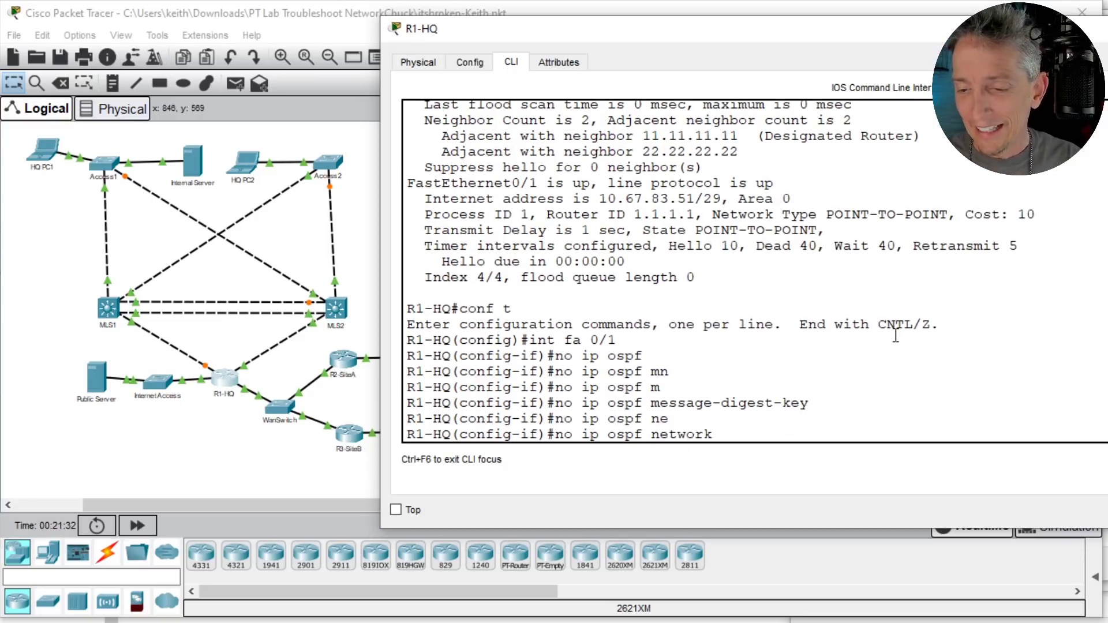
key(Return)
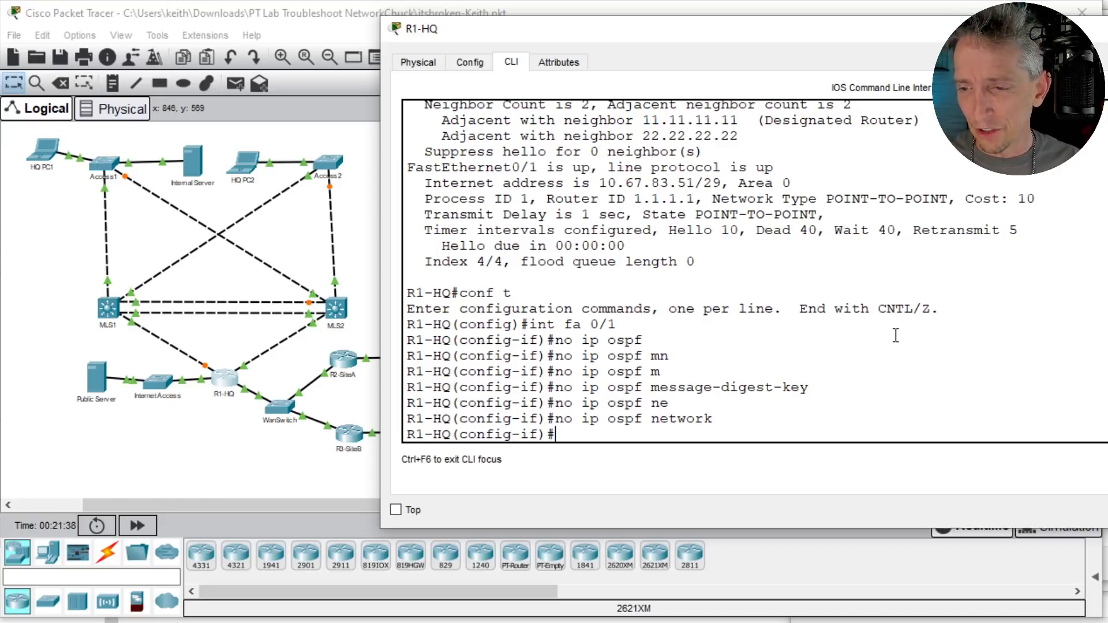
text(end)
key(Return)
key(Return)
Step: Reset all OSPF processes on R1-HQ with clear ip ospf process, answering yes to the confirmation
text(show ip ospf i)
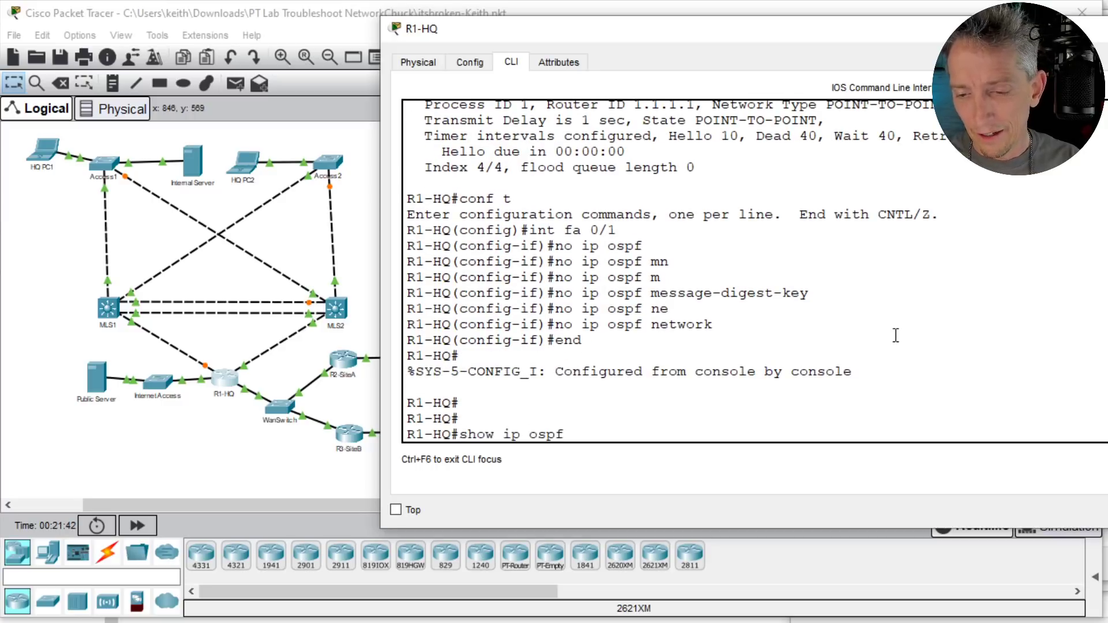
key(BackSpace)
key(BackSpace)
key(BackSpace)
key(BackSpace)
key(BackSpace)
key(BackSpace)
key(BackSpace)
key(BackSpace)
key(BackSpace)
key(BackSpace)
key(BackSpace)
key(BackSpace)
key(BackSpace)
text(clear ip ospf ne)
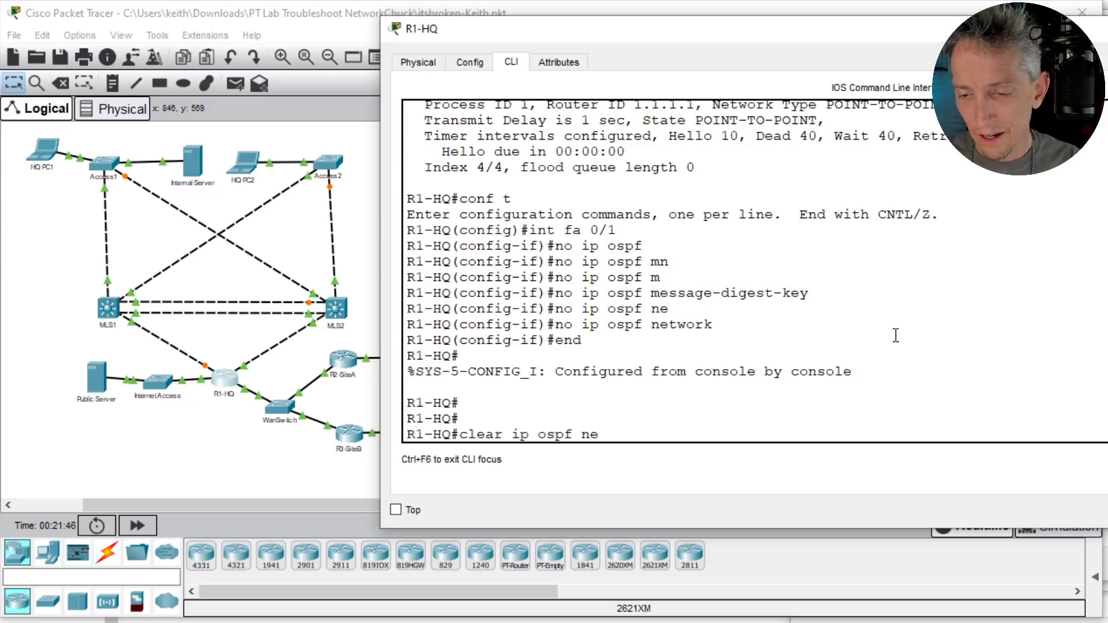
key(BackSpace)
key(BackSpace)
text(process)
key(Tab)
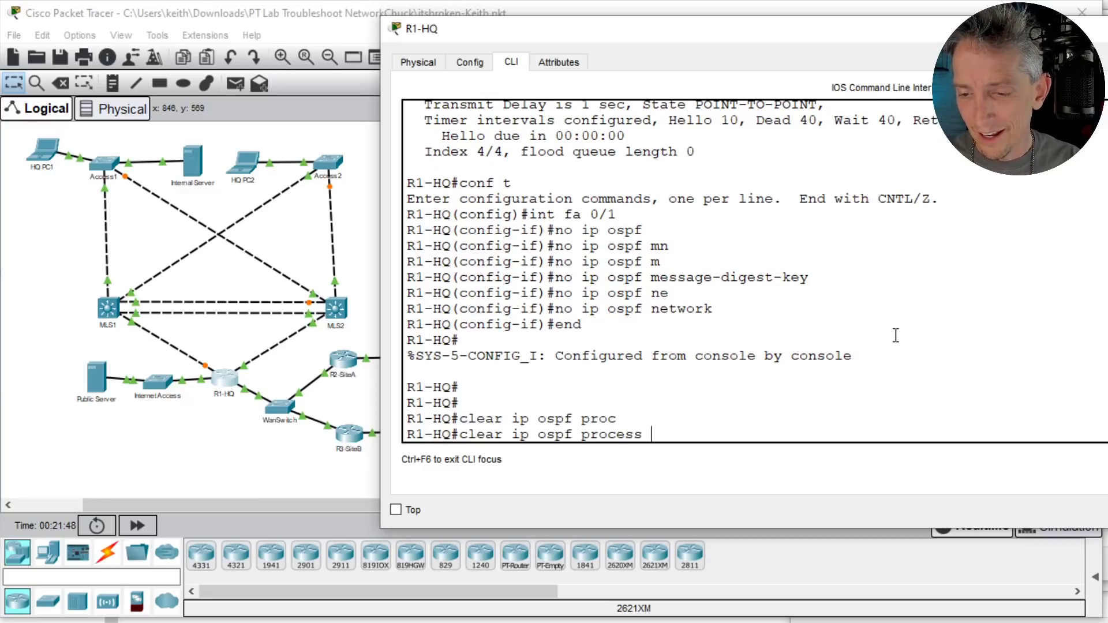
key(Return)
text(yes)
key(Return)
key(Return)
key(Return)
key(Return)
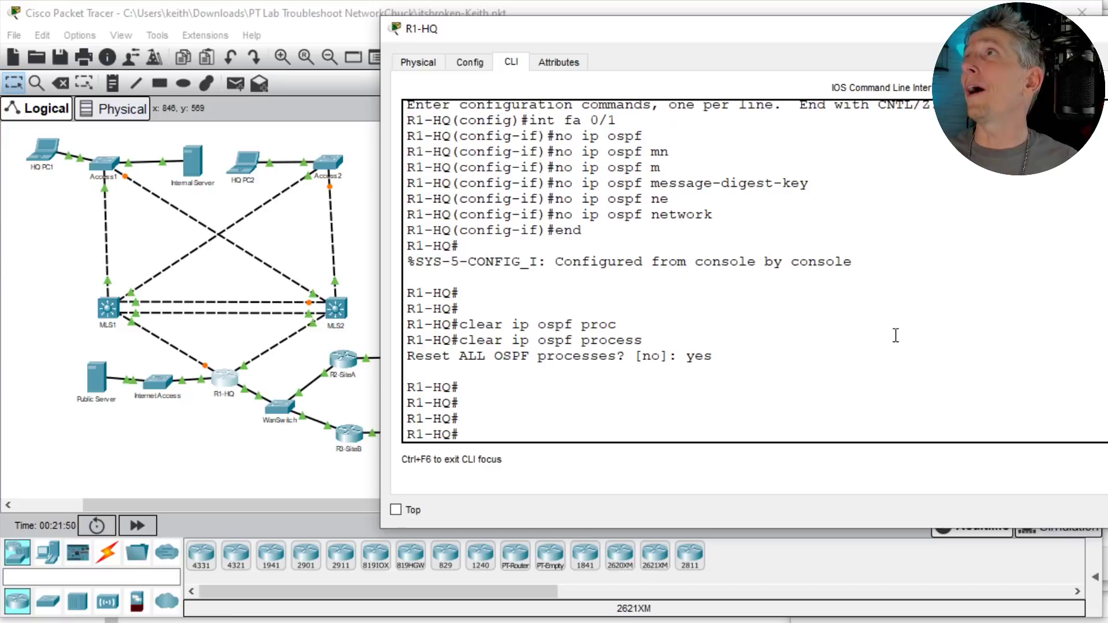
key(Return)
key(Return)
Step: Show the OSPF neighbors of R1-HQ and examine the entries for 3.3.3.3 and 2.2.2.2
text(show)
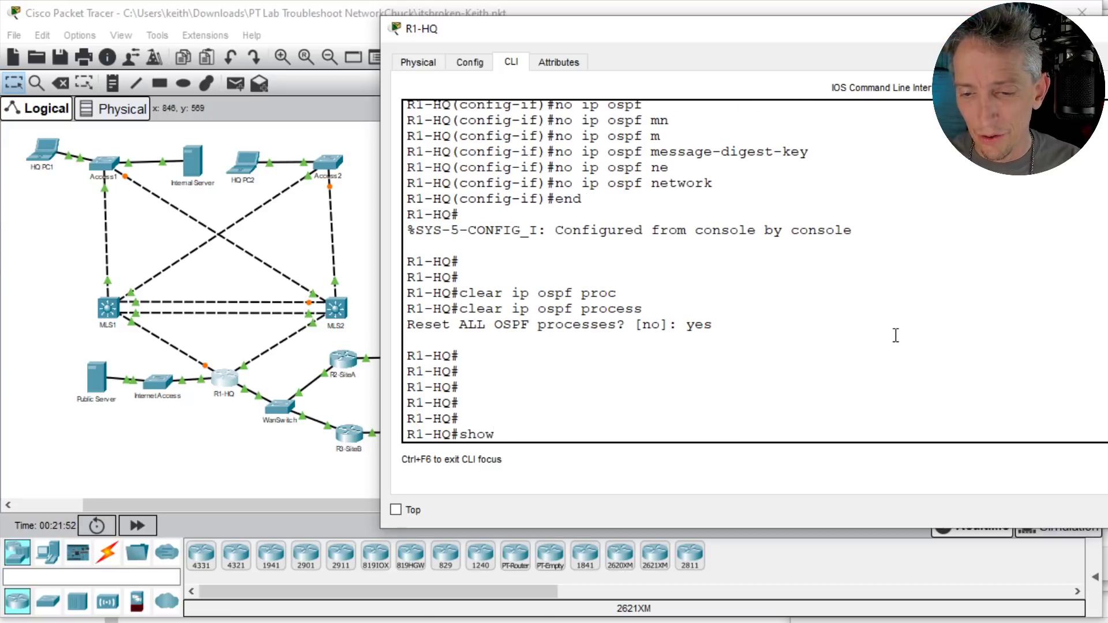
text( ip ospf ne)
key(Tab)
key(Return)
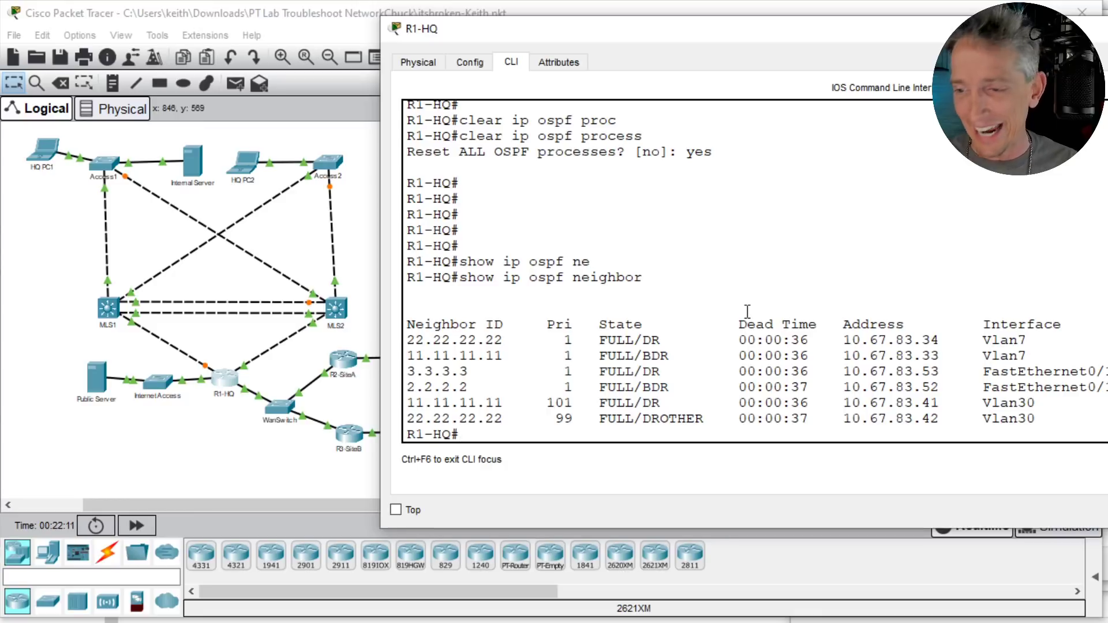
drag(433, 369, 436, 368)
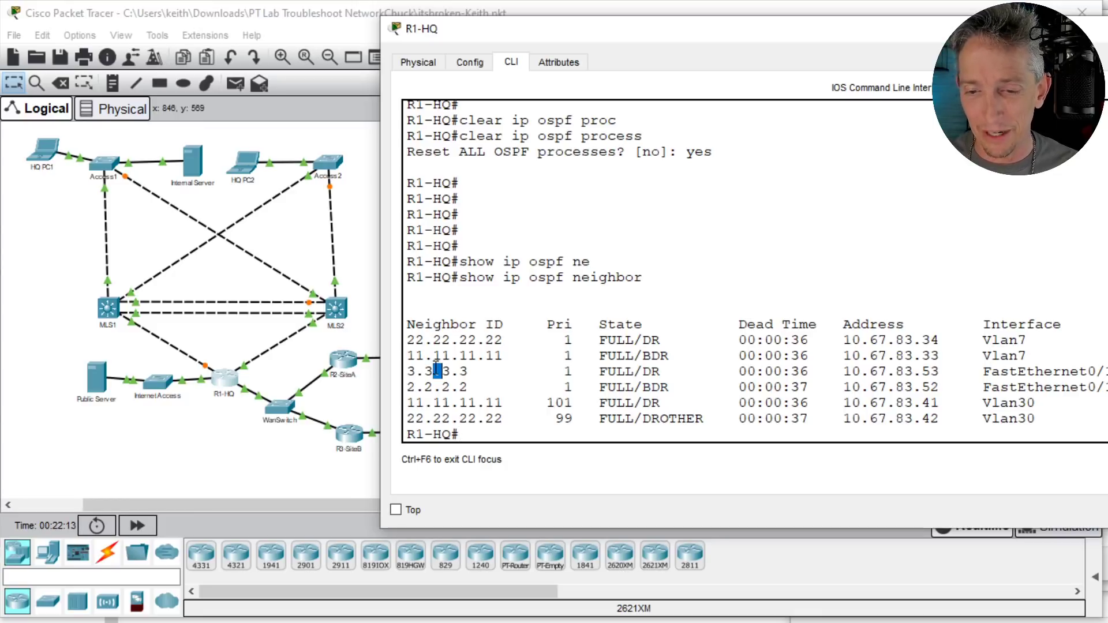
triple_click(437, 368)
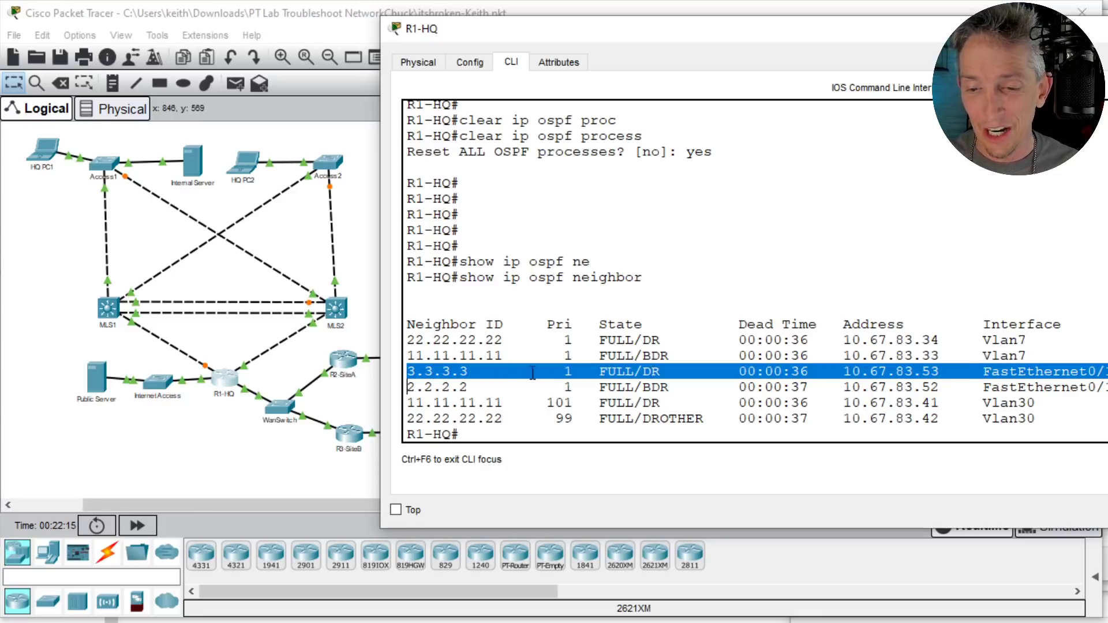
triple_click(437, 385)
drag(436, 386, 438, 386)
triple_click(437, 385)
click(730, 310)
Step: Display only the router section of the running configuration on R1-HQ
key(Return)
key(Return)
key(Return)
text(shpow)
key(BackSpace)
key(BackSpace)
key(BackSpace)
text(ow )
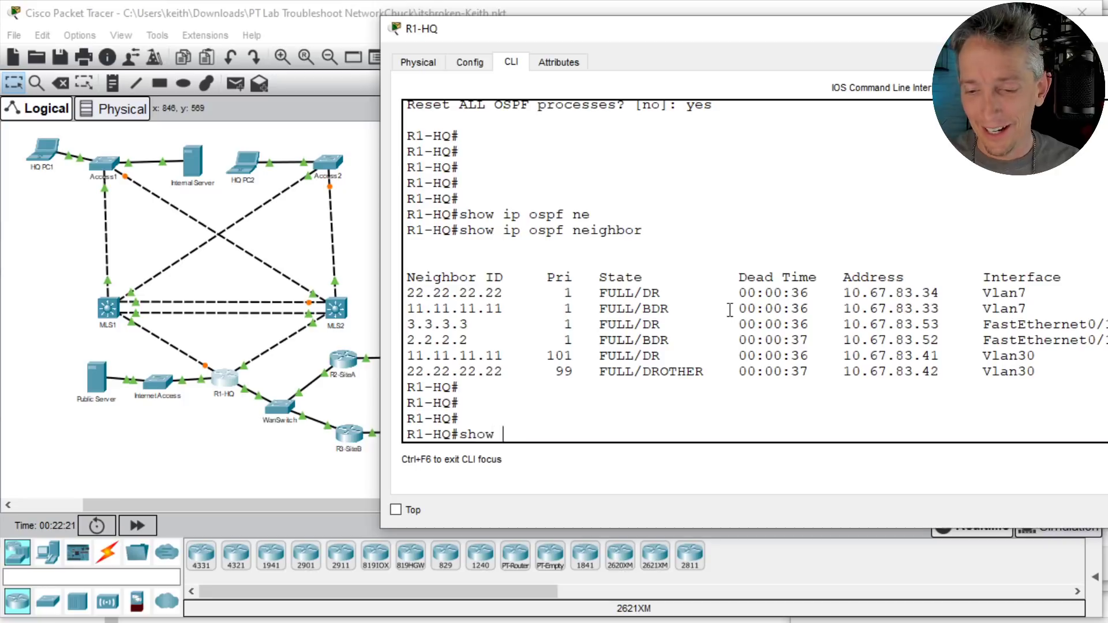
text(run | sec router)
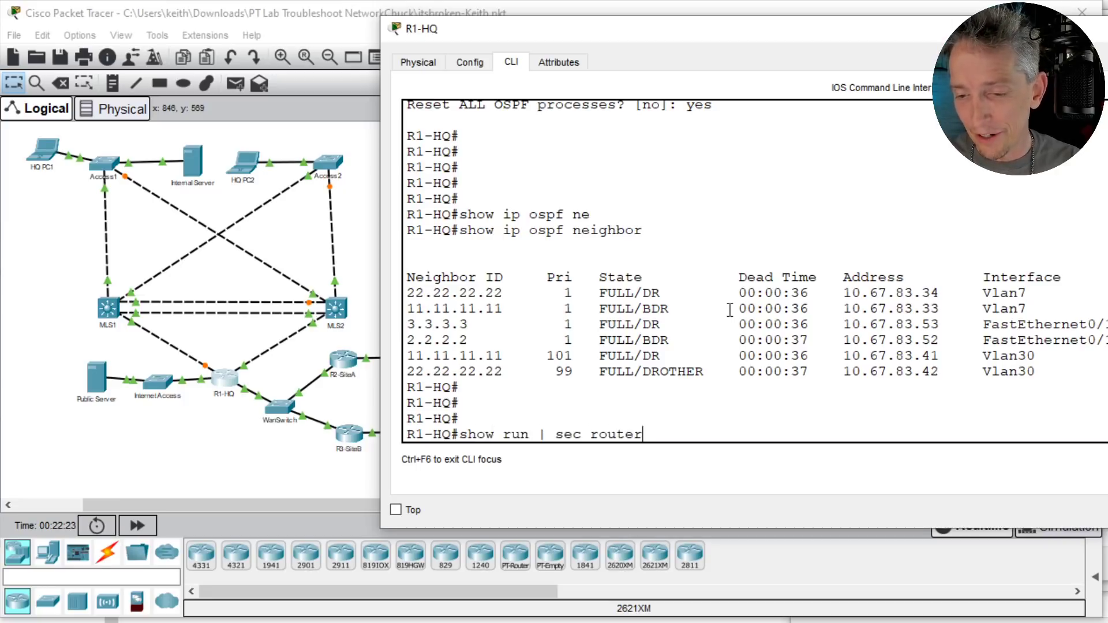
key(Return)
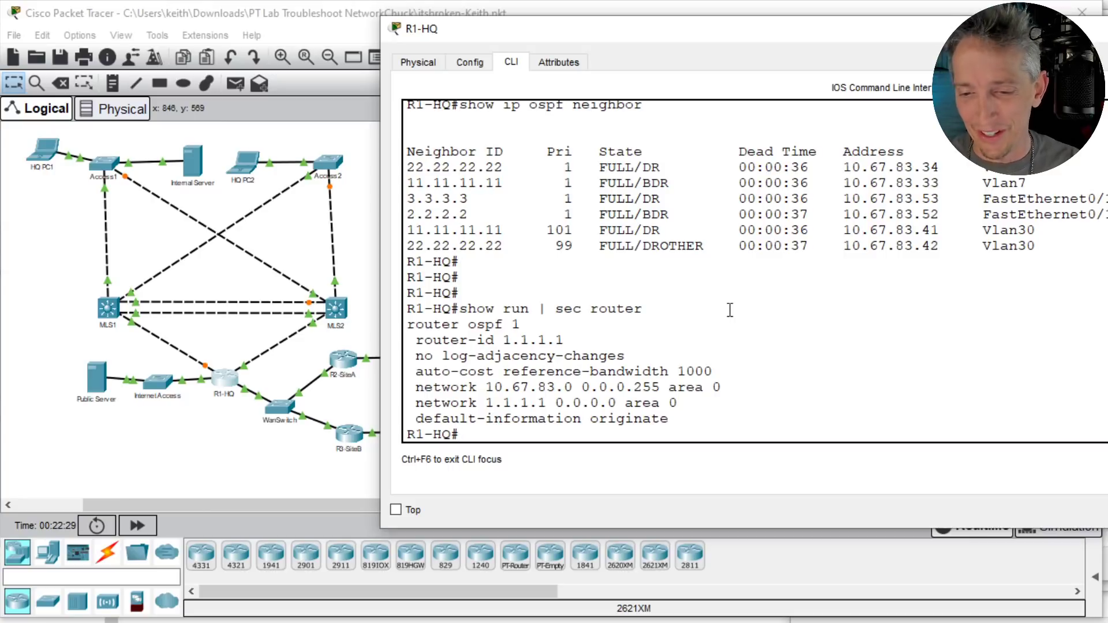
Step: Enable log-adjacency-changes under router ospf 1 on R1-HQ, and leave configuration mode
key(Return)
text(conf t)
key(Return)
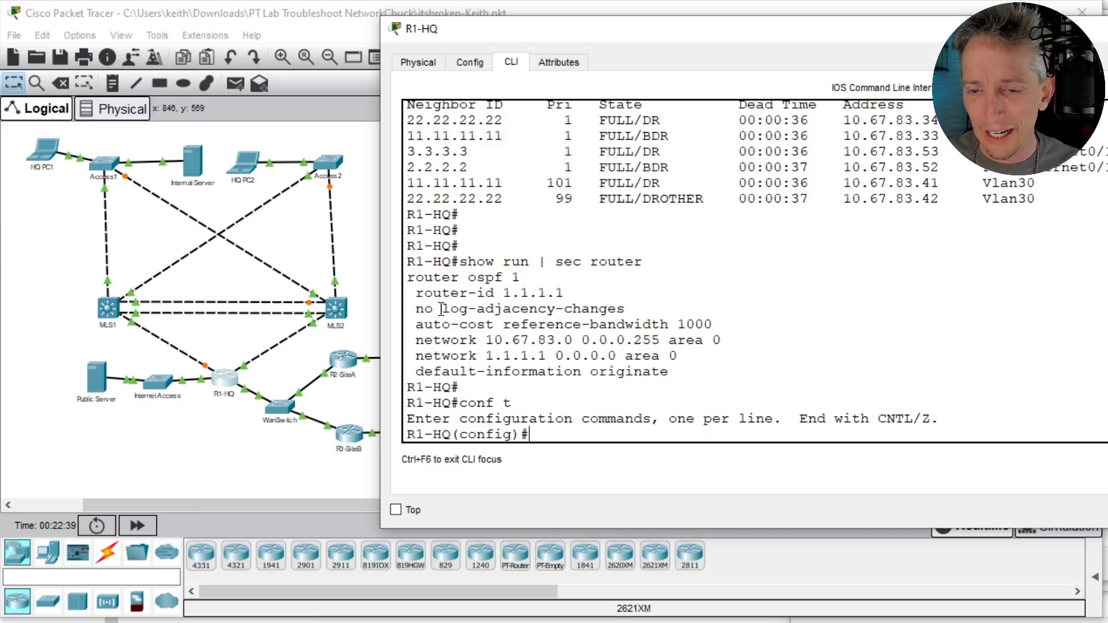
drag(407, 277, 521, 278)
right_click(527, 287)
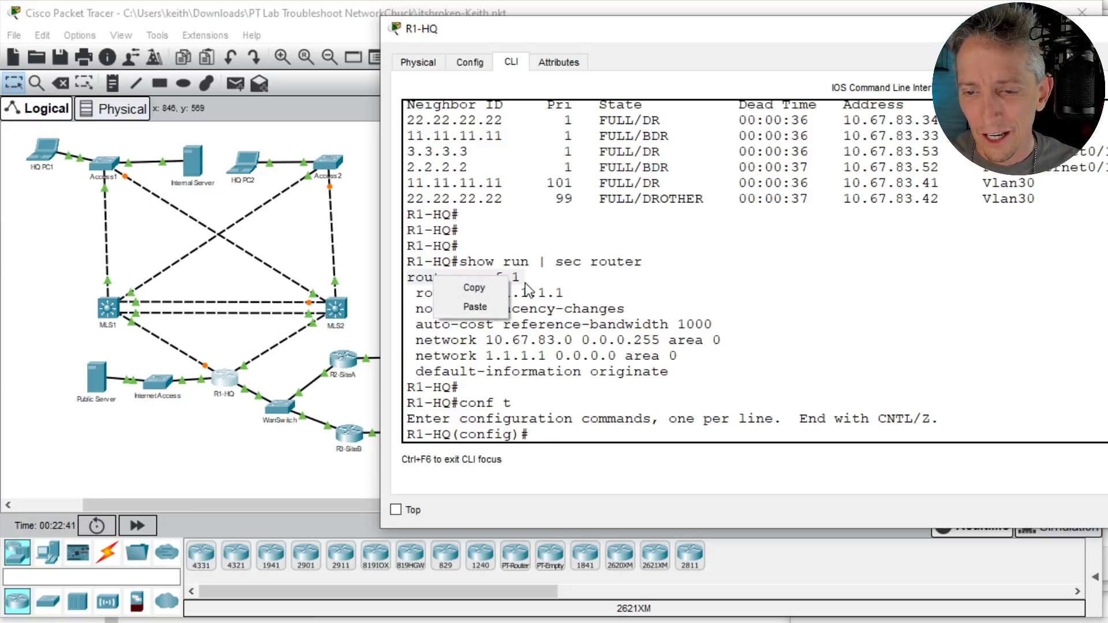
click(473, 287)
right_click(802, 300)
click(838, 331)
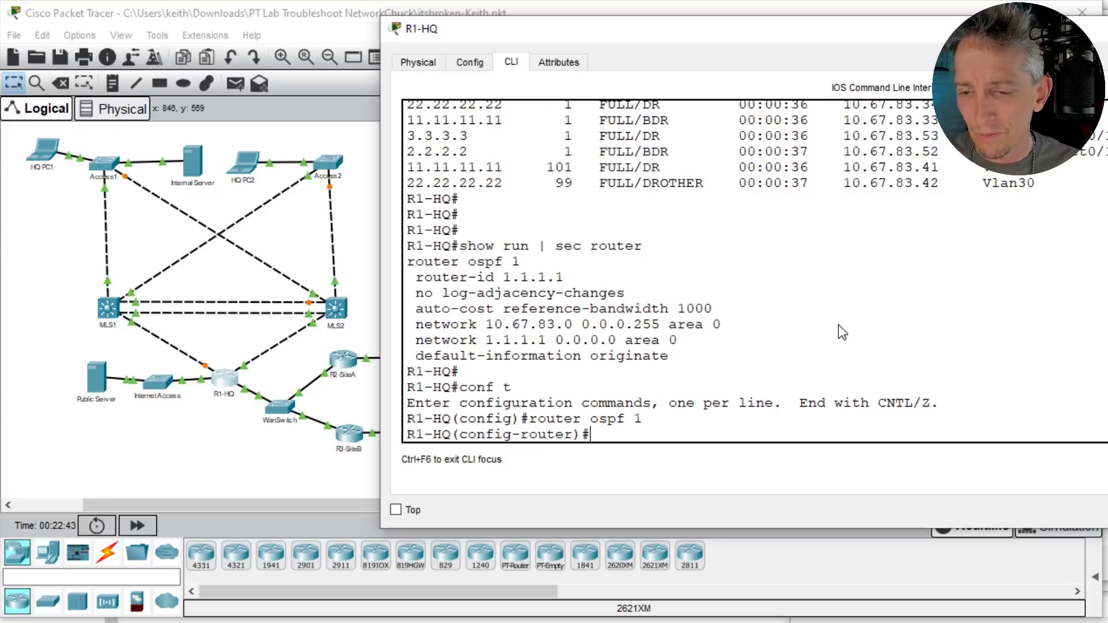
text(no)
key(BackSpace)
key(BackSpace)
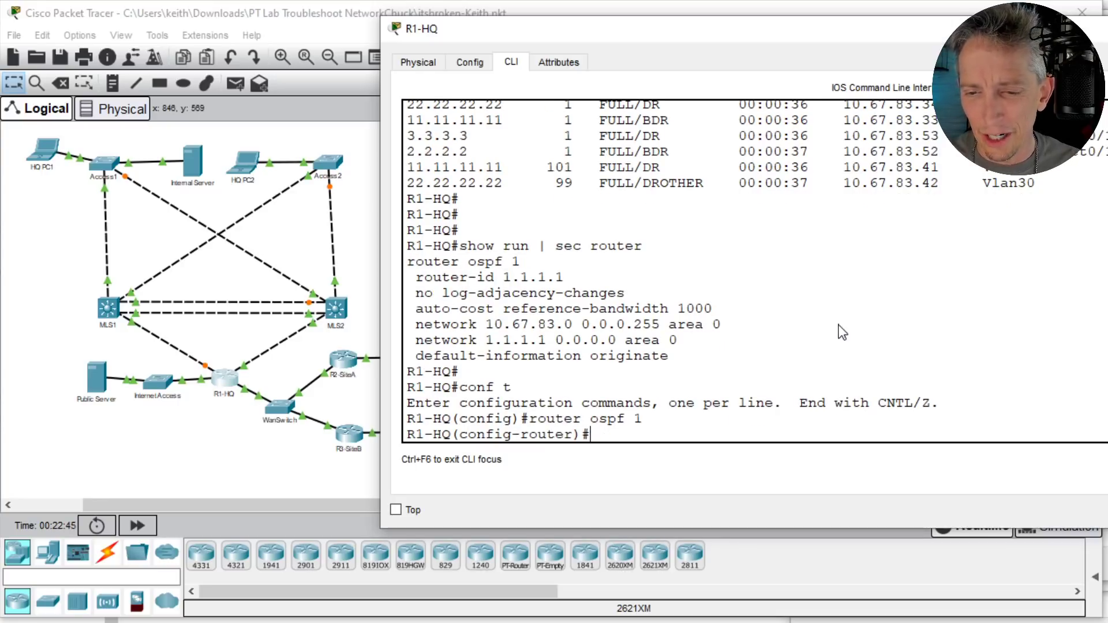
text(1)
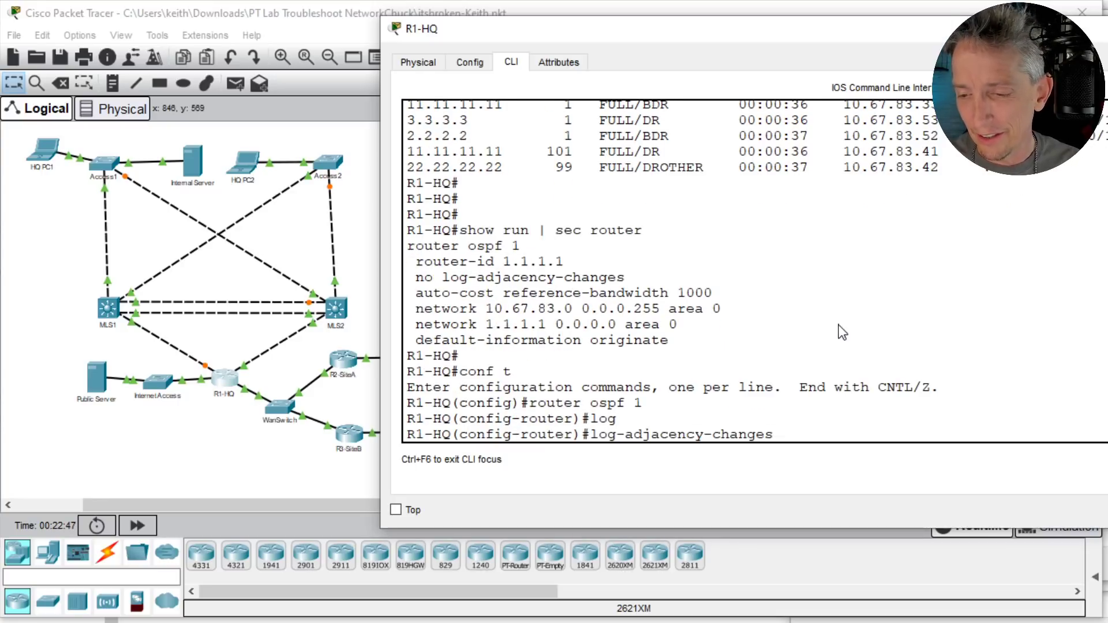
key(Return)
text(end)
key(Return)
key(Return)
key(Return)
text(conf)
key(BackSpace)
key(BackSpace)
key(BackSpace)
key(BackSpace)
text(conf t)
key(Return)
text(c)
key(BackSpace)
text(end)
key(Return)
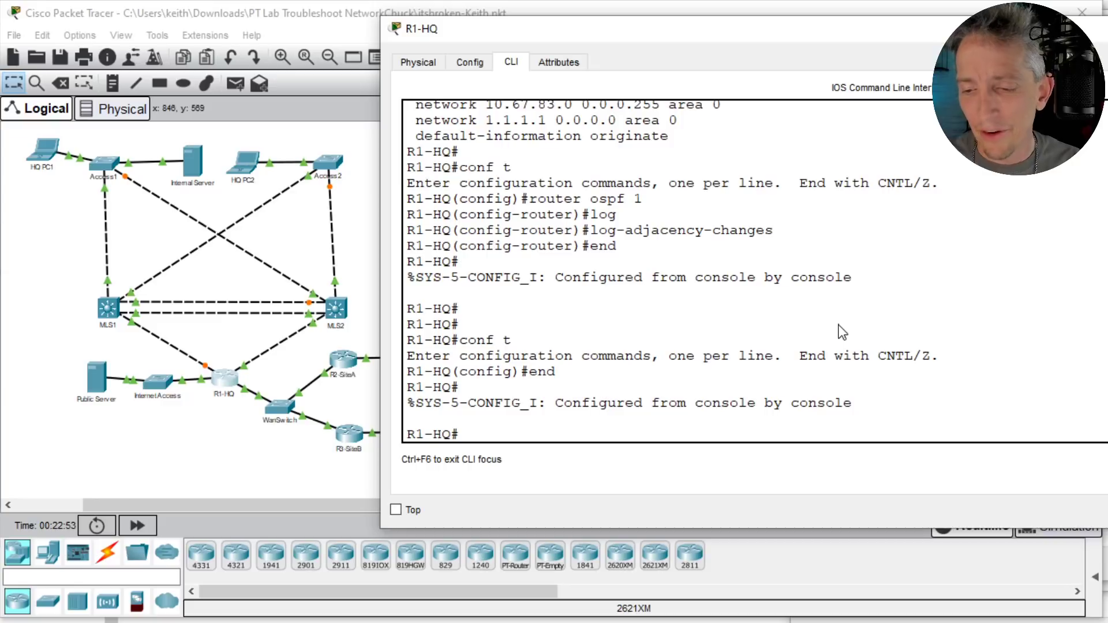
Step: Clear the OSPF process on R1-HQ again, confirming with yes, to view the adjacency change messages
text(claar)
key(Tab)
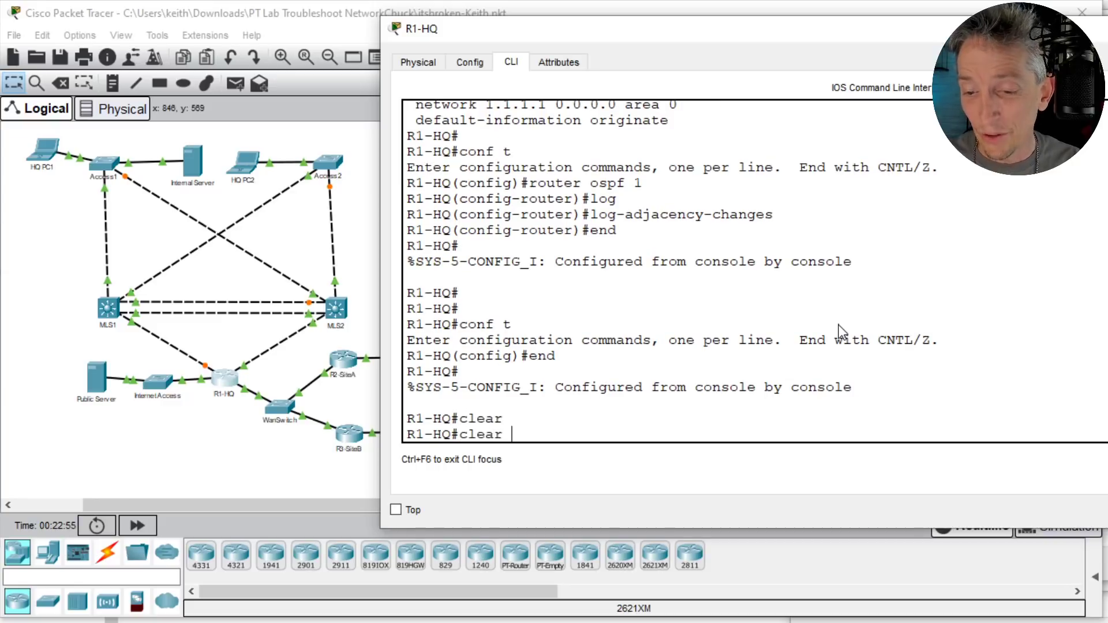
text(ip ospf pr)
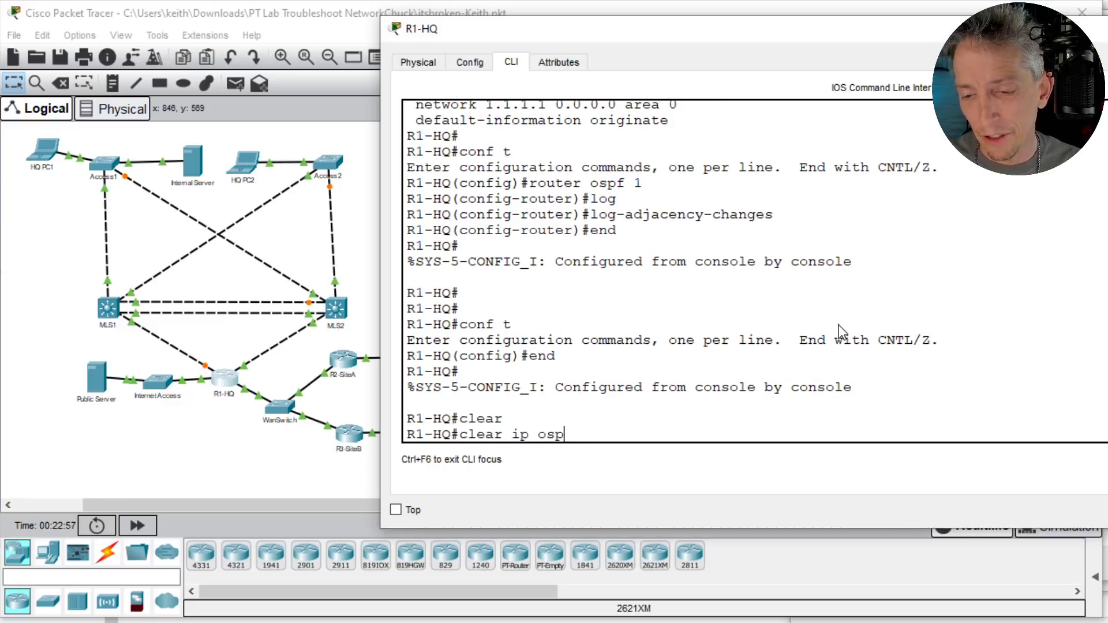
key(Tab)
key(Return)
text(yes)
key(Return)
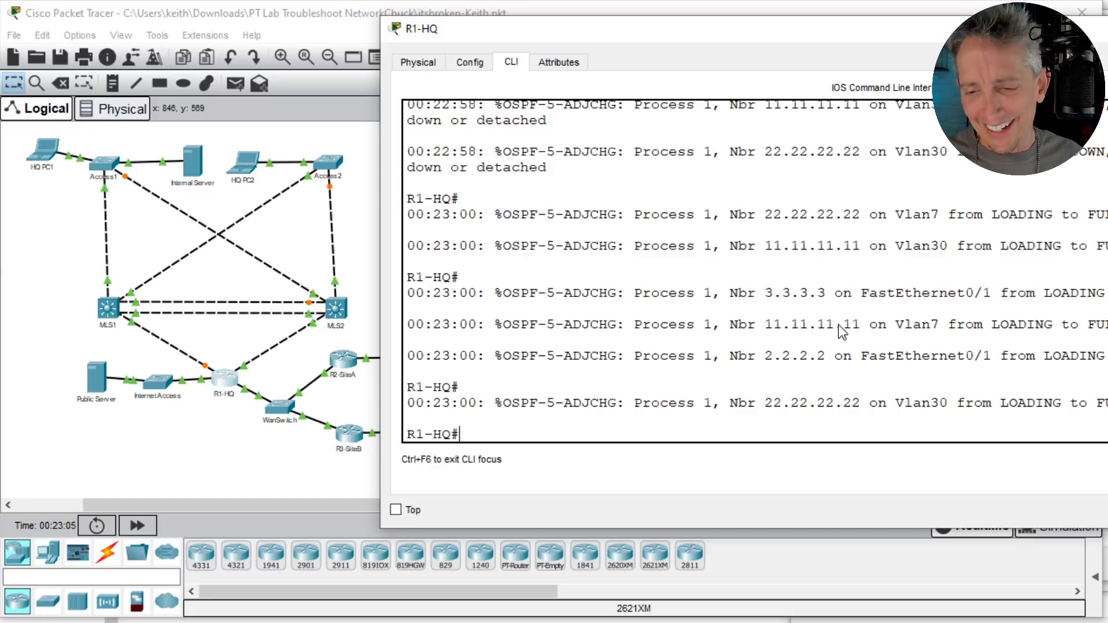
key(Return)
key(Return)
key(Return)
key(Return)
key(Return)
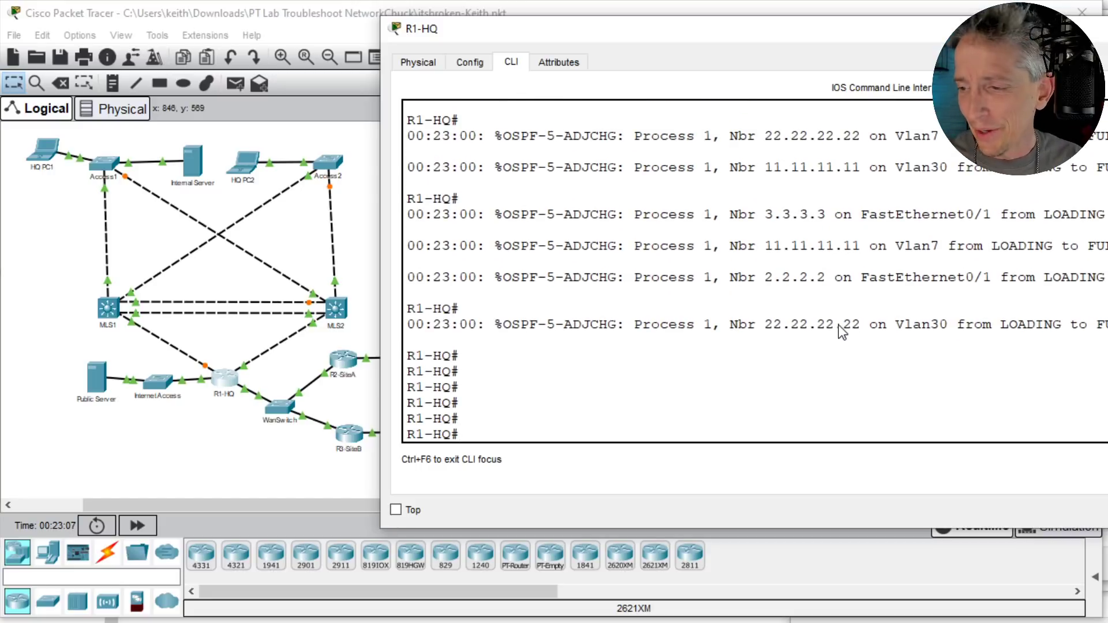
key(Return)
key(Return)
key(Return)
key(Return)
key(Return)
key(Return)
Step: Save the running configuration of R1-HQ with wr
text(wr)
key(Return)
key(Return)
key(Return)
key(Return)
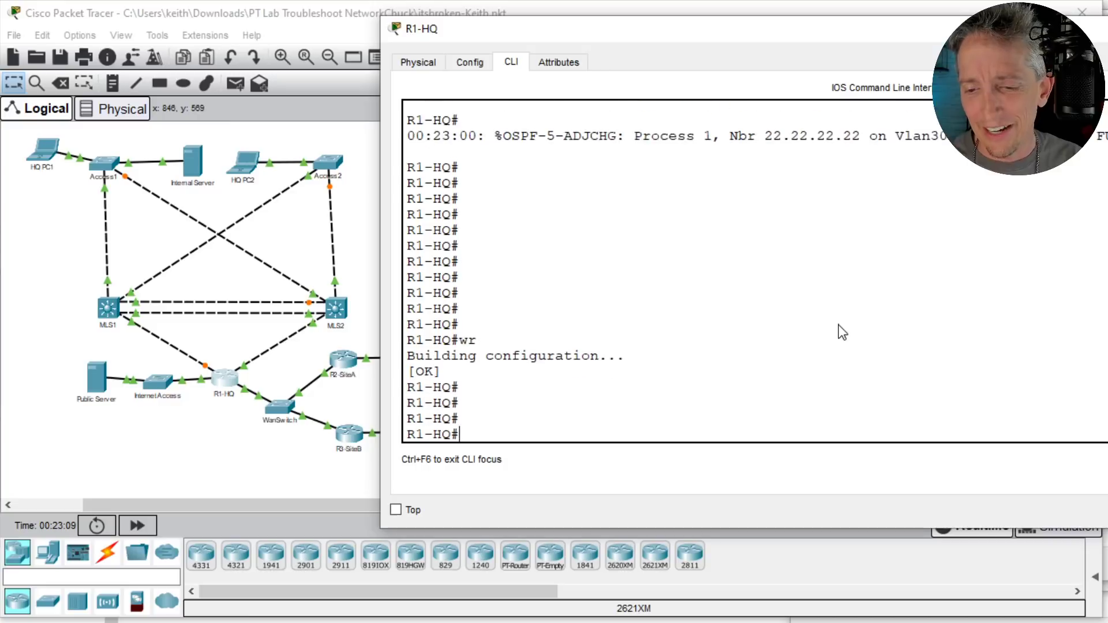
key(Return)
key(Return)
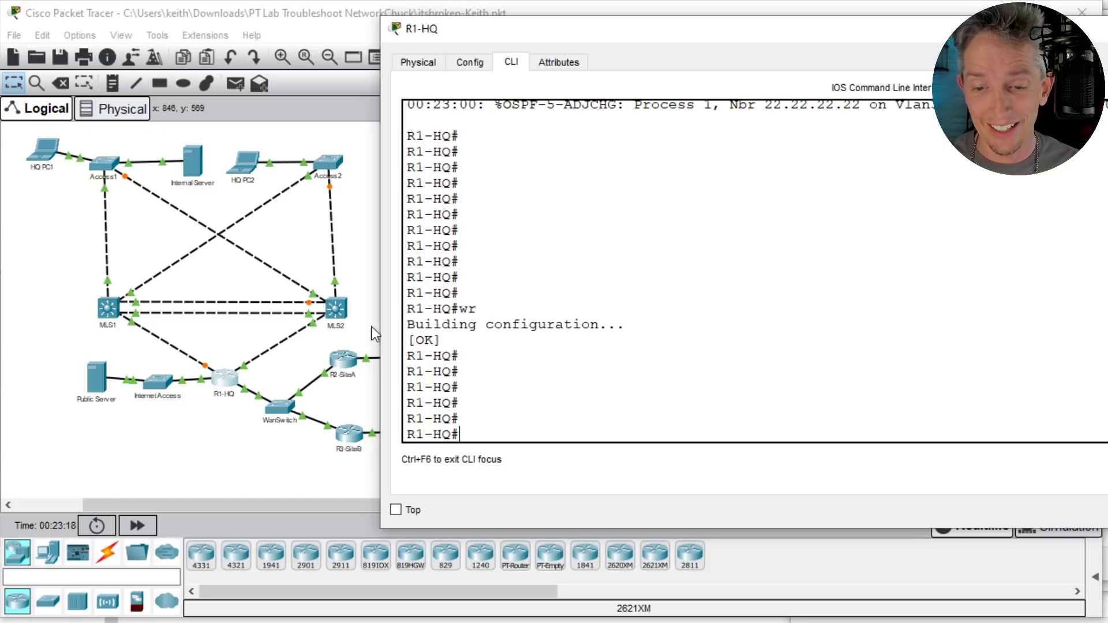
Step: Show the OSPF routes on R2-SiteA and examine the route to 10.67.83.0
click(348, 364)
drag(571, 329, 762, 323)
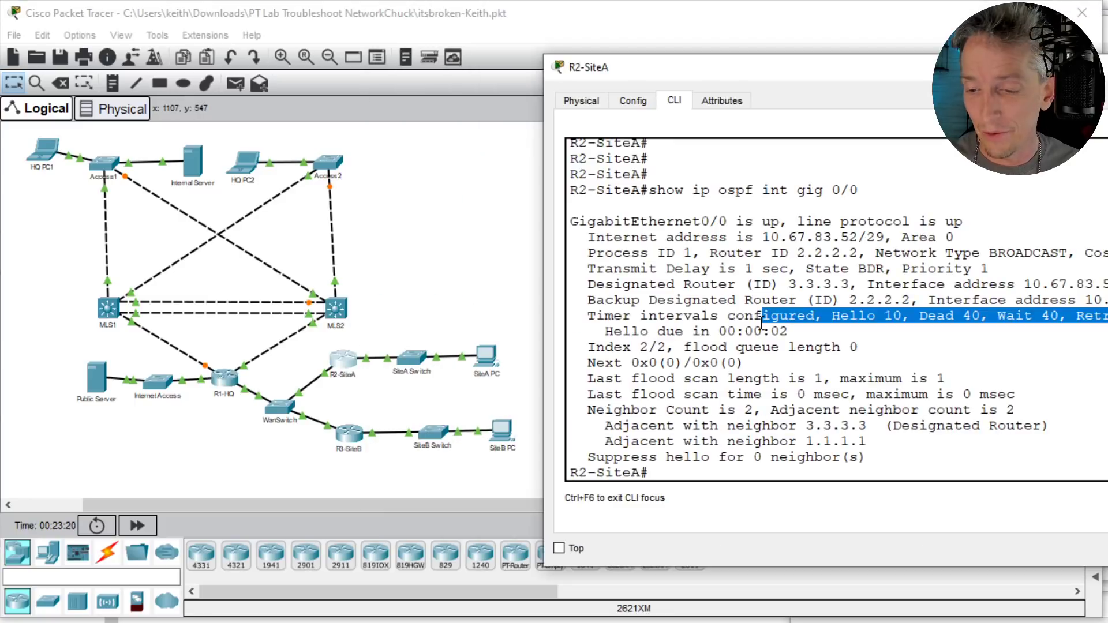
key(Return)
key(Return)
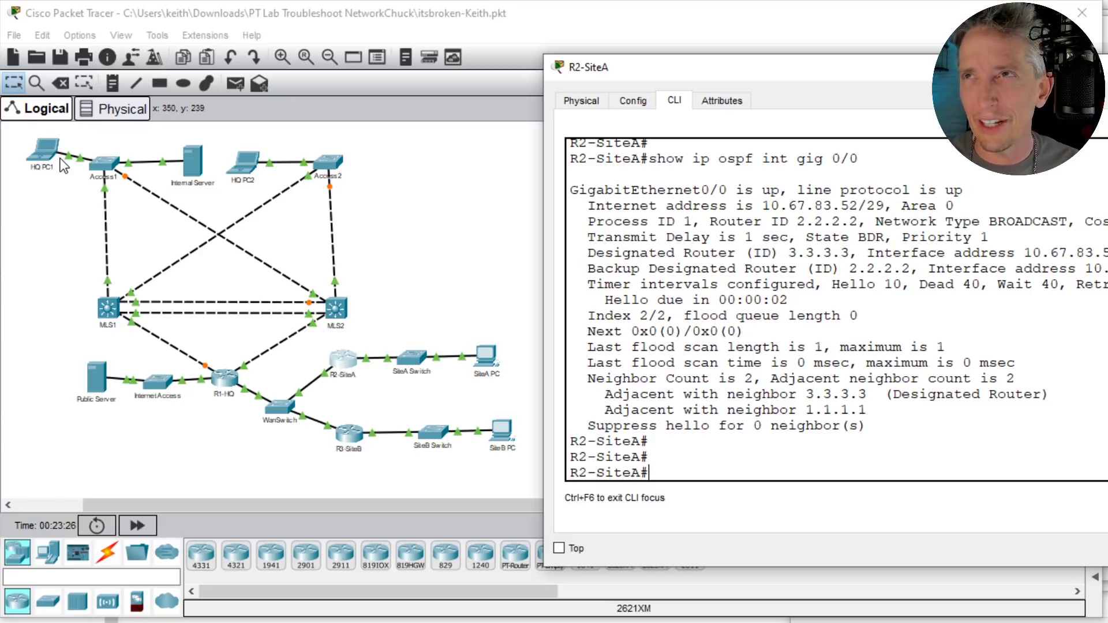
text(show ip route ospf)
key(Return)
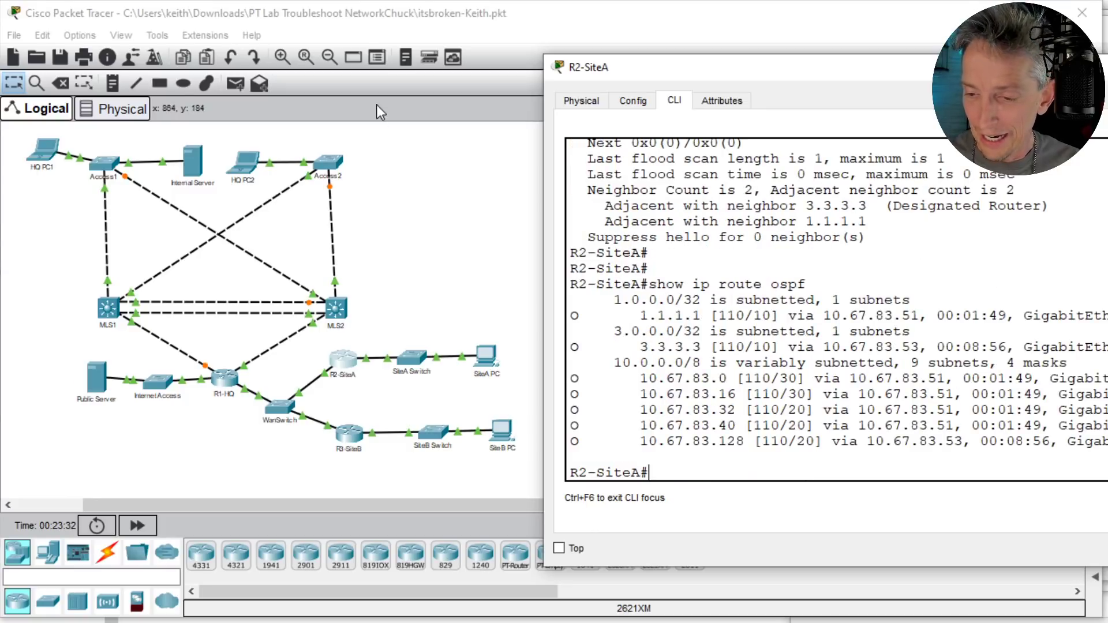
triple_click(664, 381)
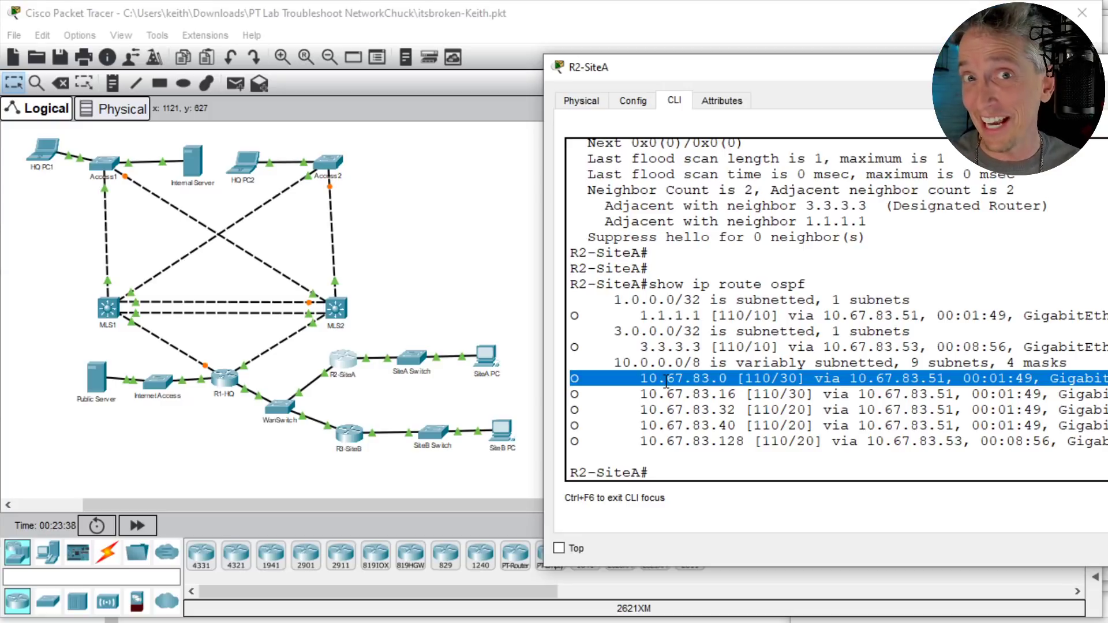
Step: Repeat the ping to 10.67.83.5 from the SiteA PC command prompt, and move its window clear of the topology
click(489, 370)
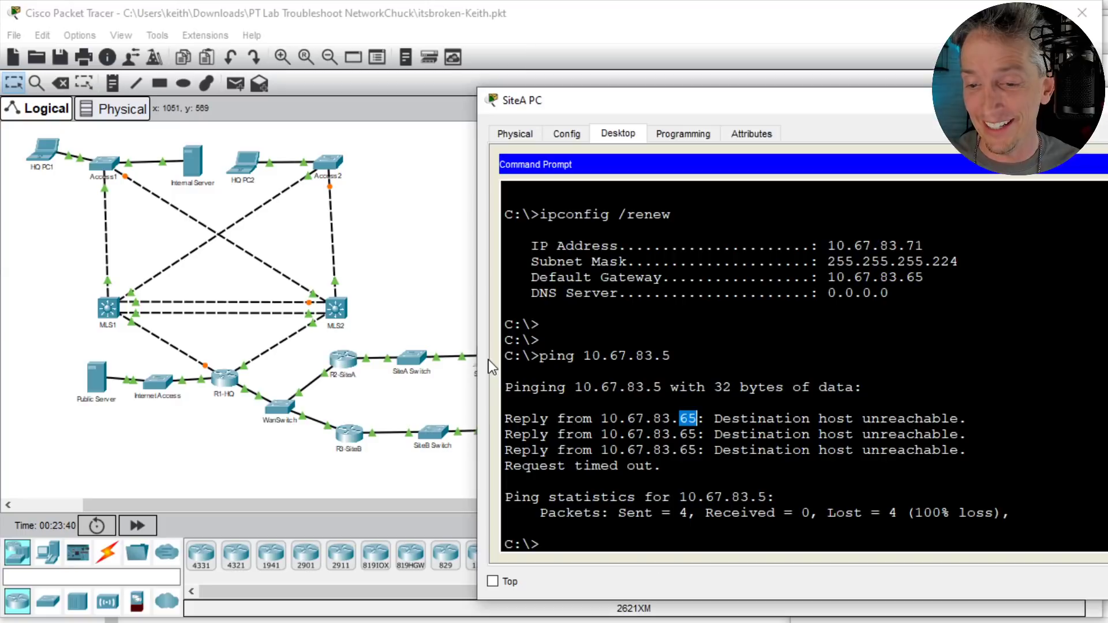
key(Up)
key(Return)
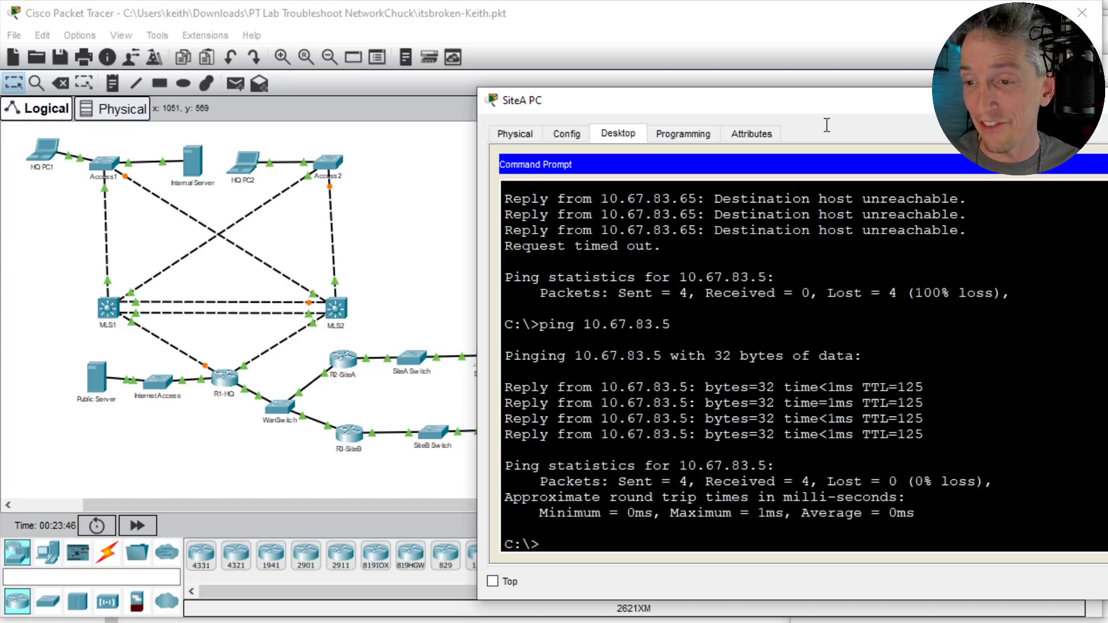
drag(819, 107, 877, 104)
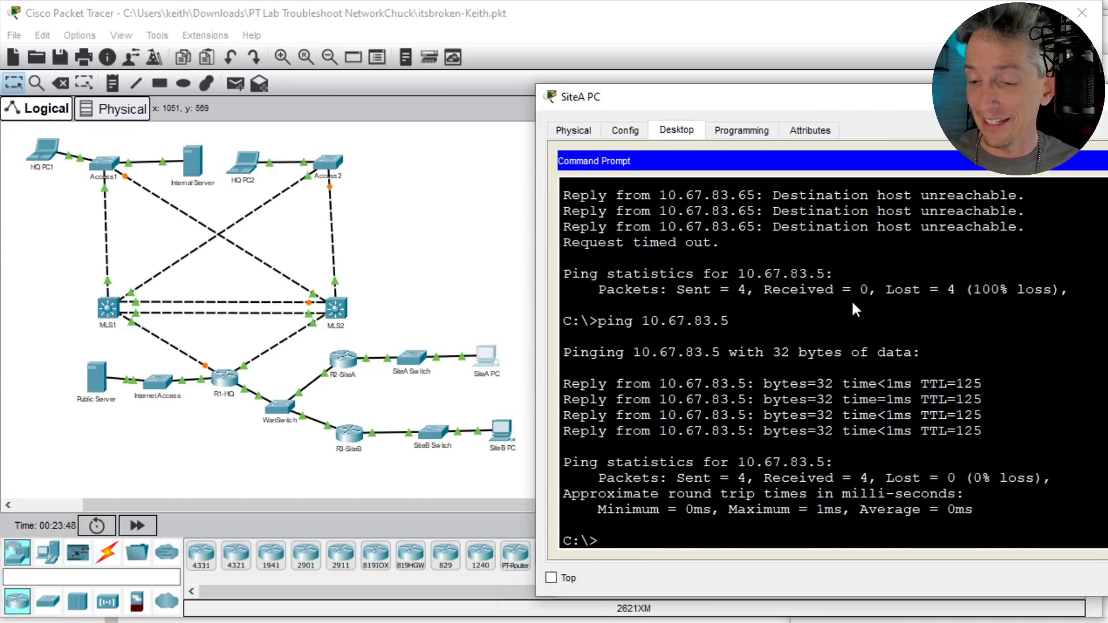
Step: Try to trace the route to 10.67.83.58 from the SiteA PC command prompt, and abort the trace
text(trac)
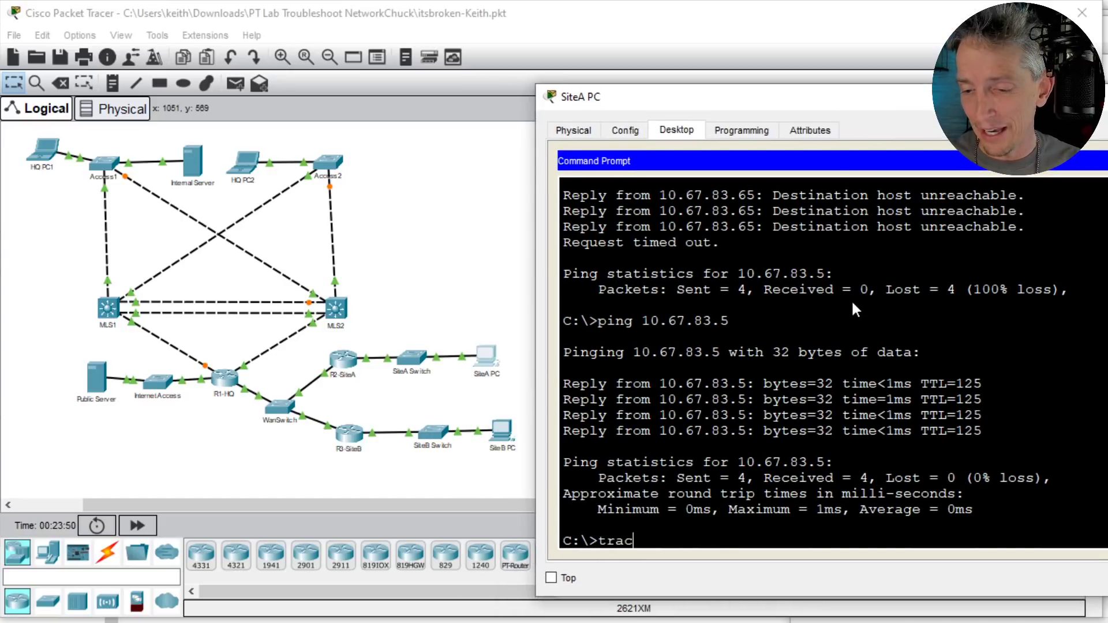
text(e)
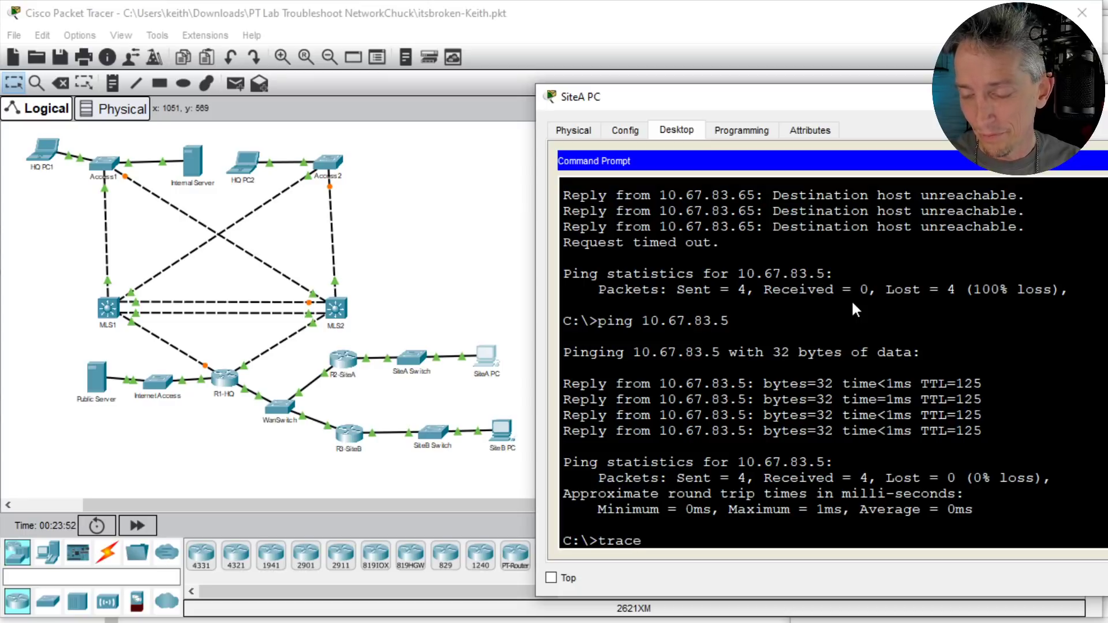
text(rt 10)
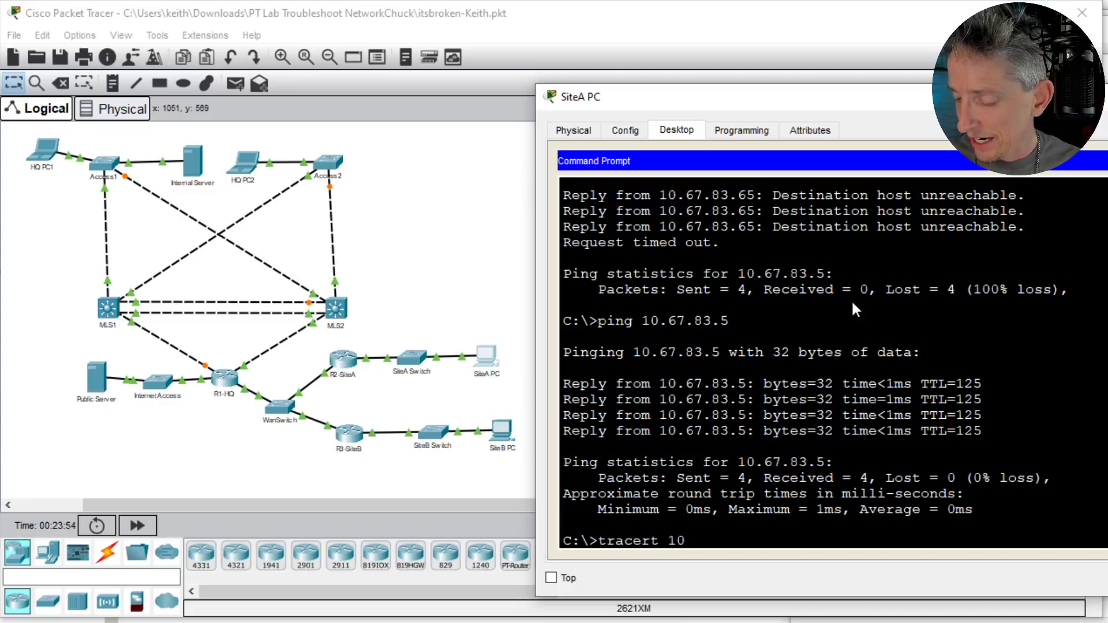
text(.67.83.58)
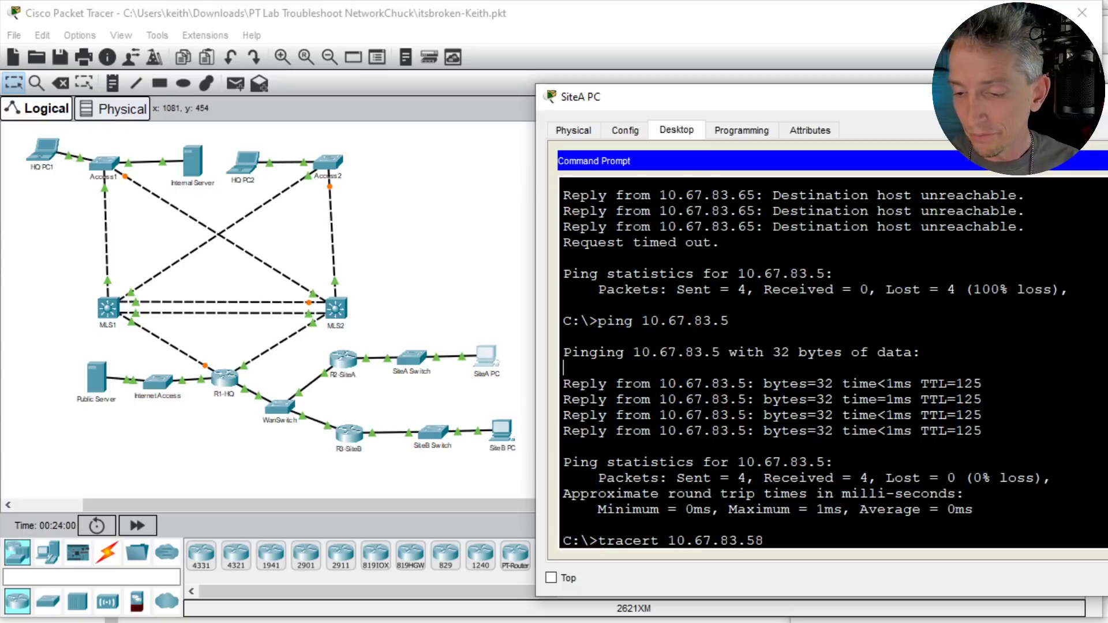
key(Return)
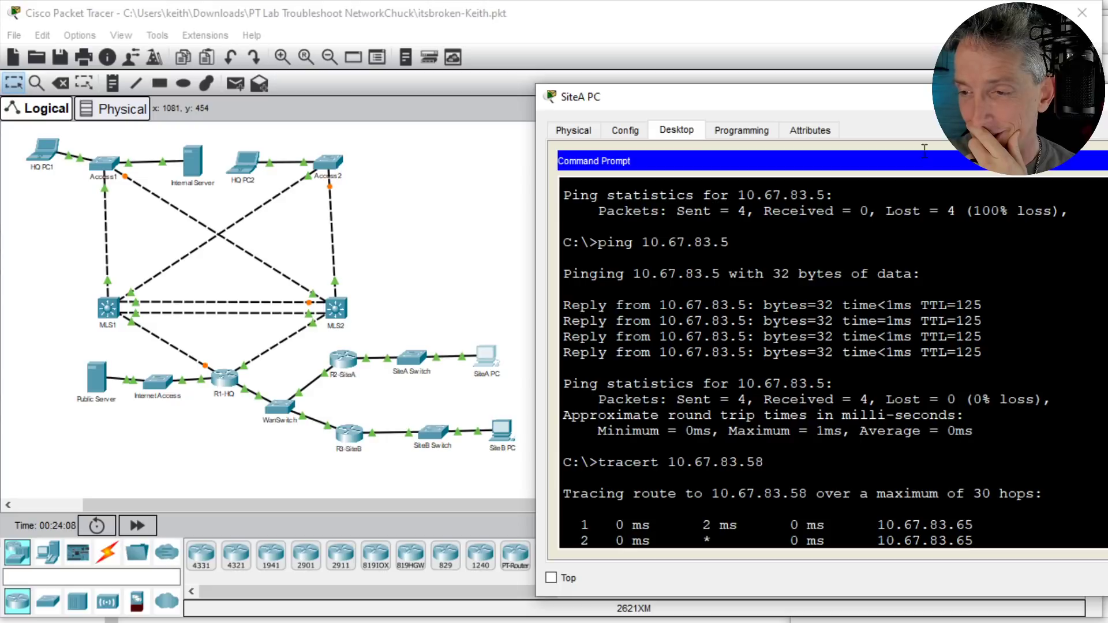
drag(882, 103, 818, 55)
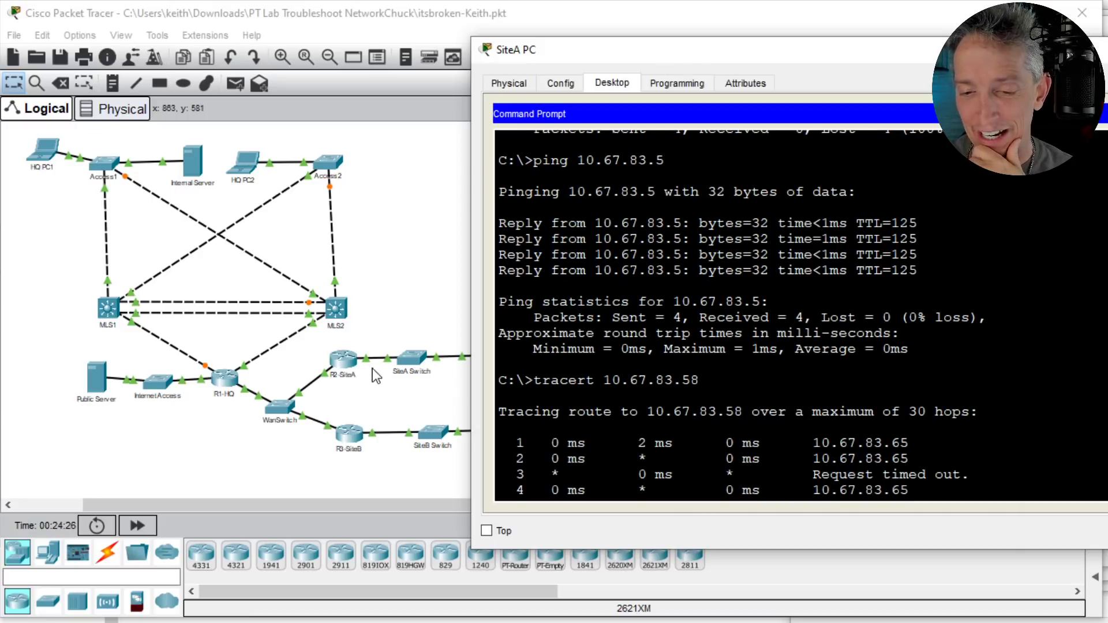
click(701, 368)
key(ctrl+c)
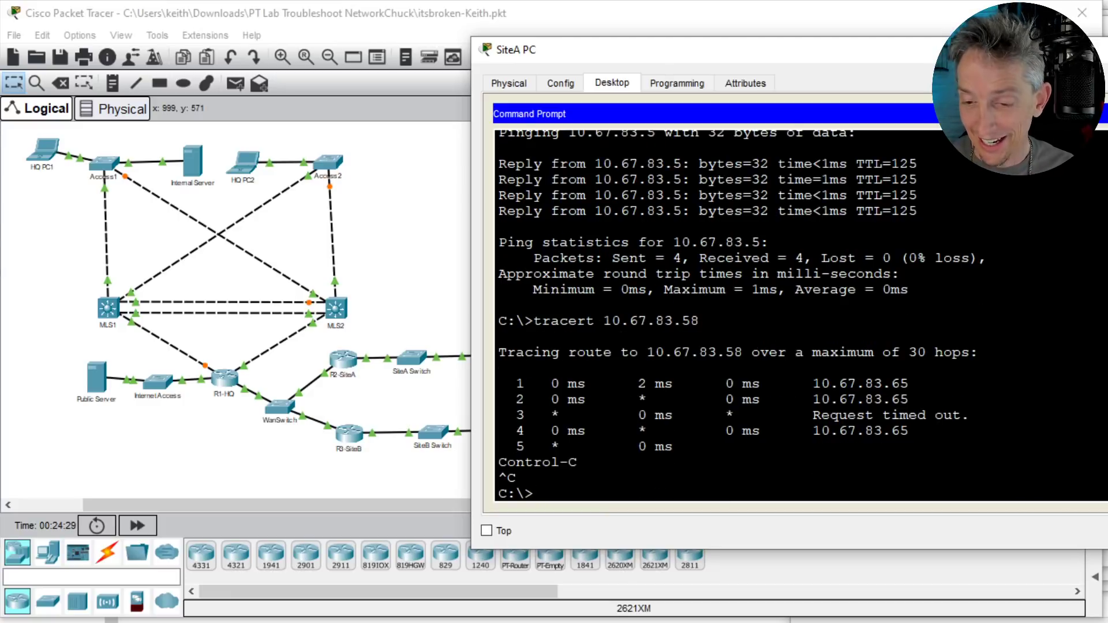
Step: Trace the route from SiteA PC to 10.67.83.5 with tracert
key(Up)
key(Up)
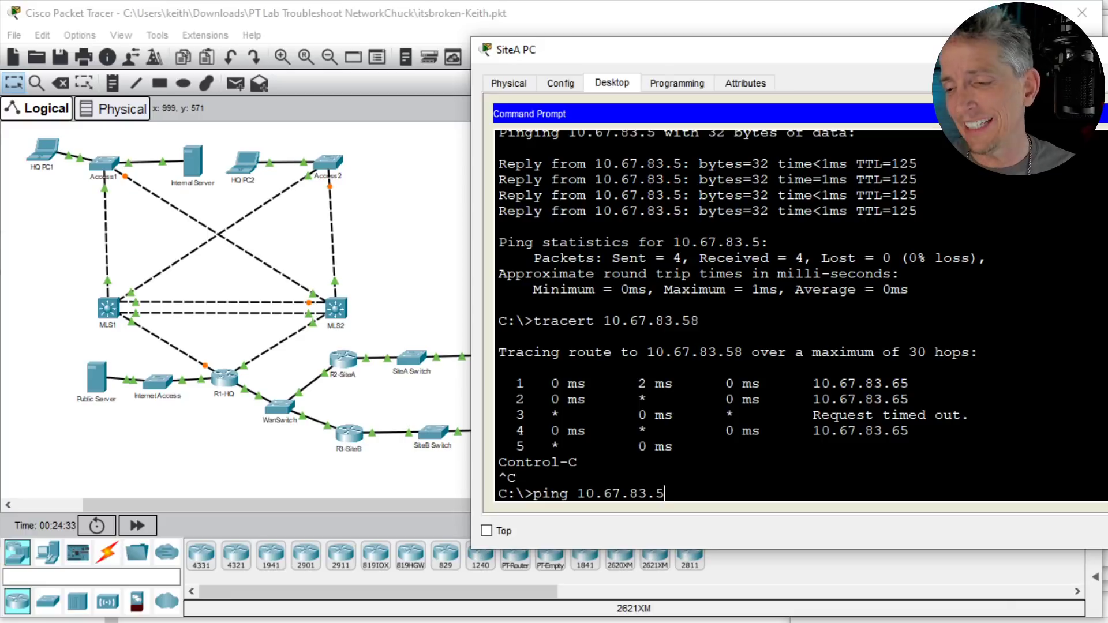
key(Up)
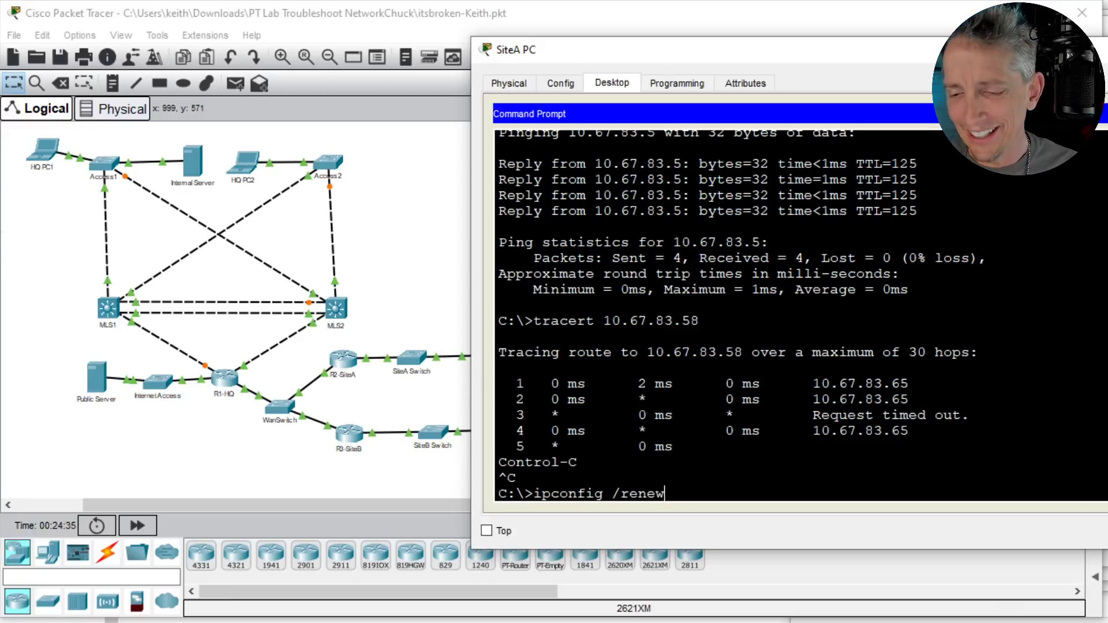
key(Down)
key(Down)
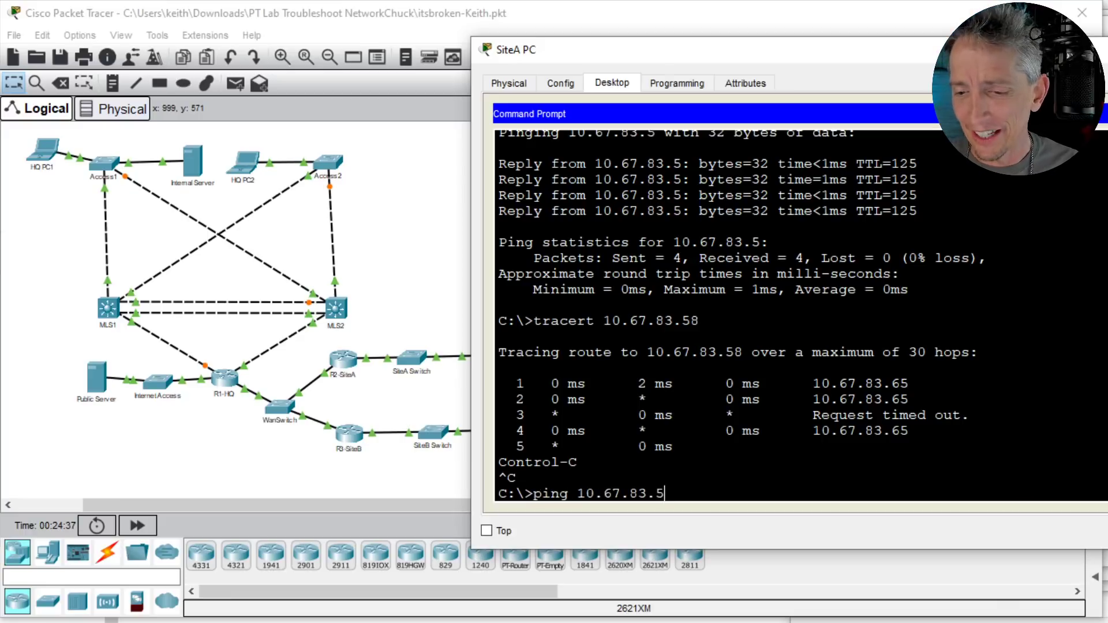
key(BackSpace)
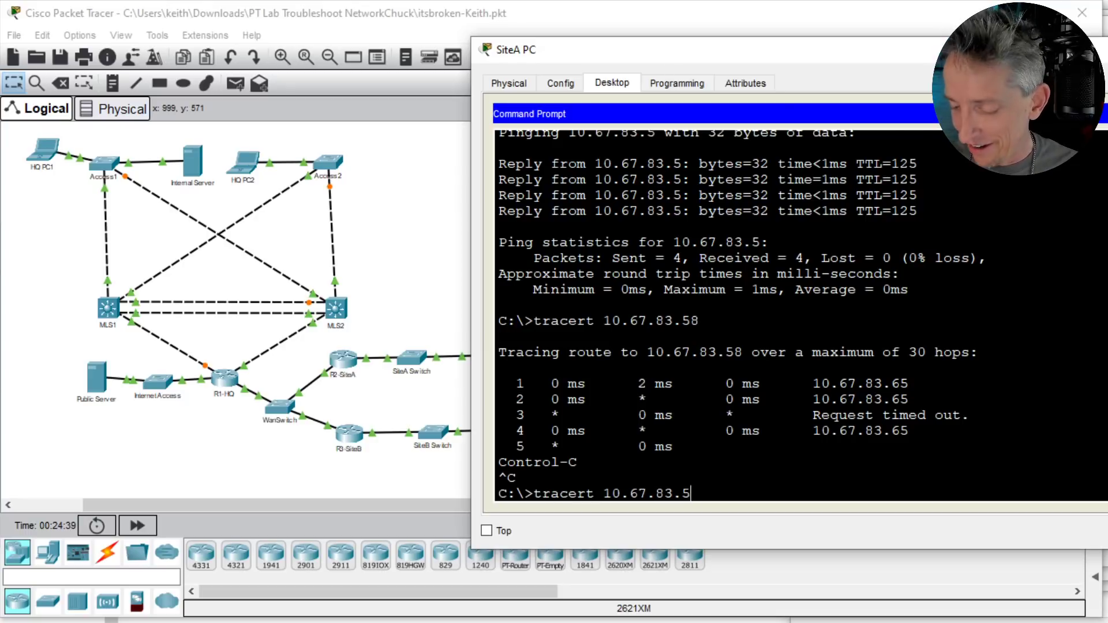
key(Return)
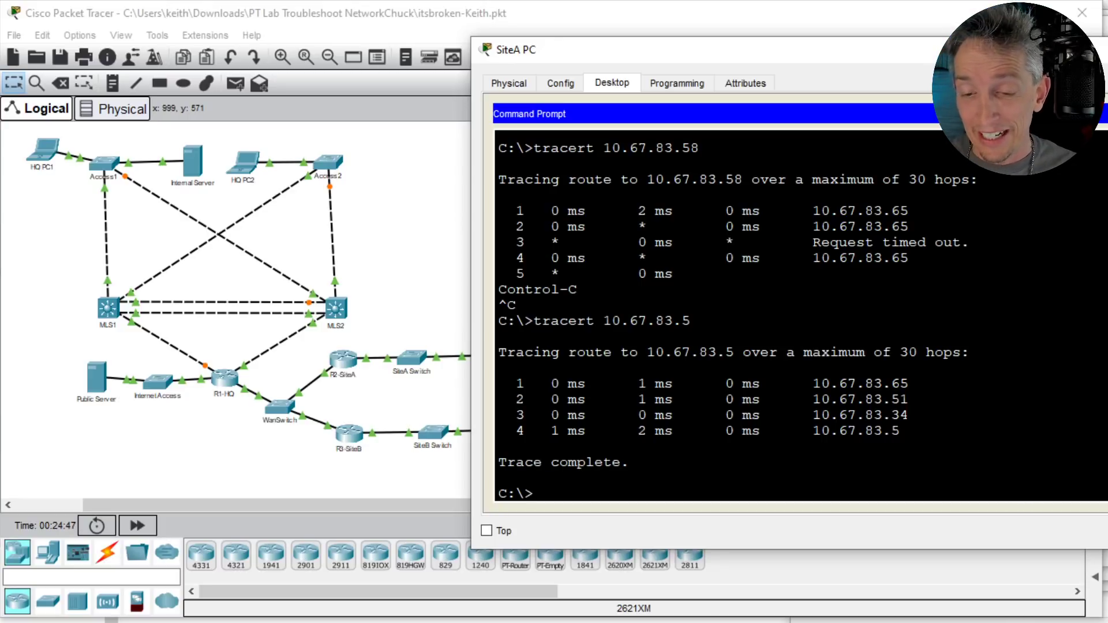
Step: Look up HQ PC2's IP address in the topology and trace the route to 10.67.83.21 from SiteA PC
drag(650, 50, 756, 57)
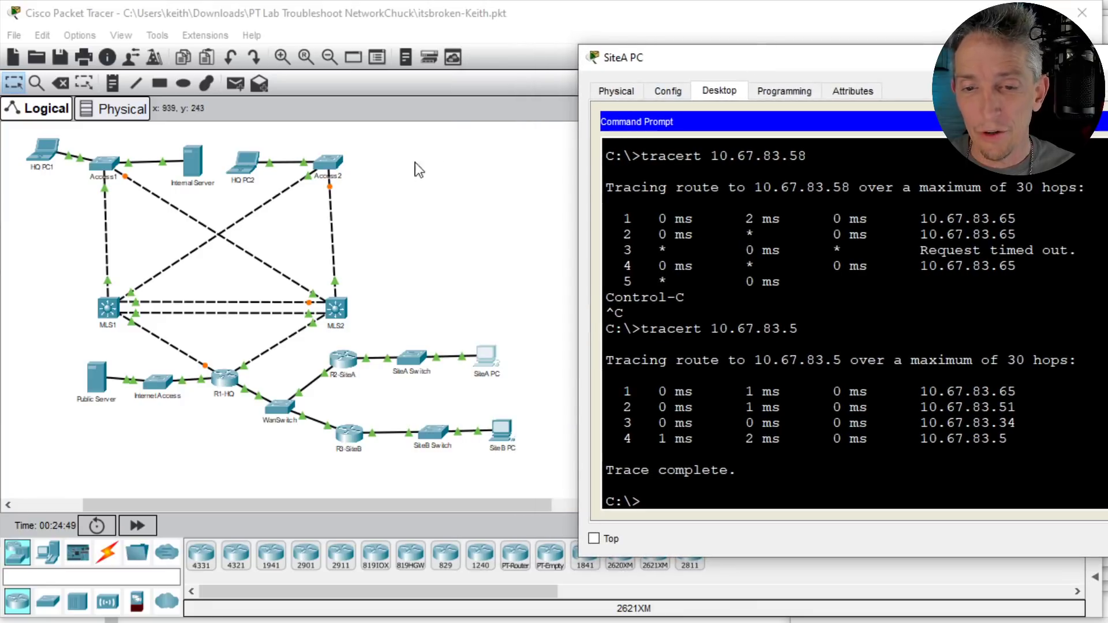
click(430, 162)
mouse_move(252, 167)
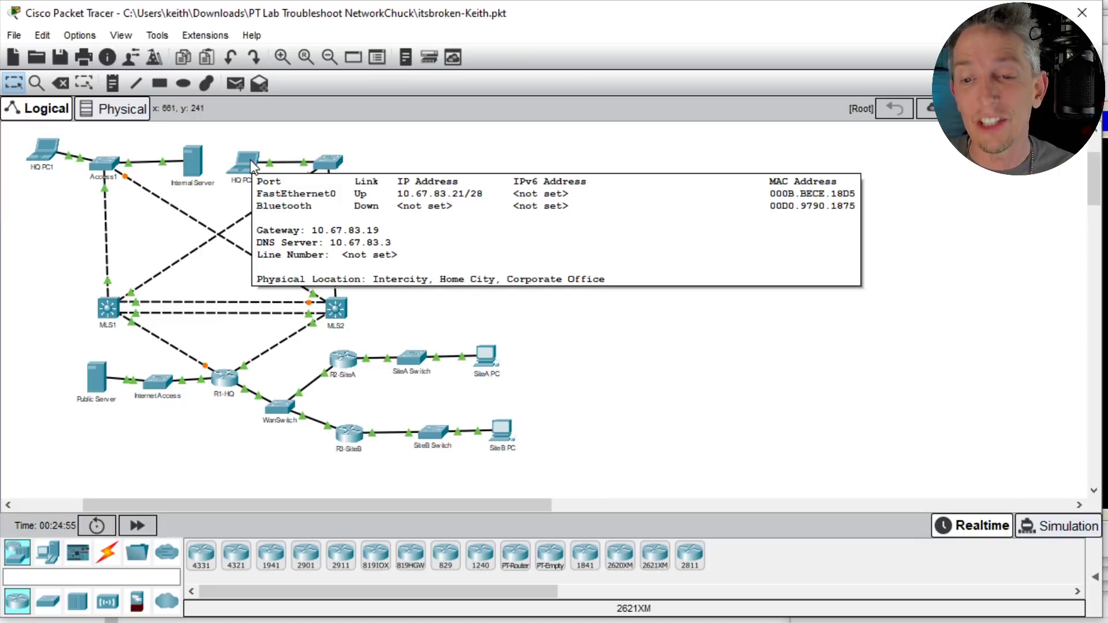
click(1105, 392)
key(Up)
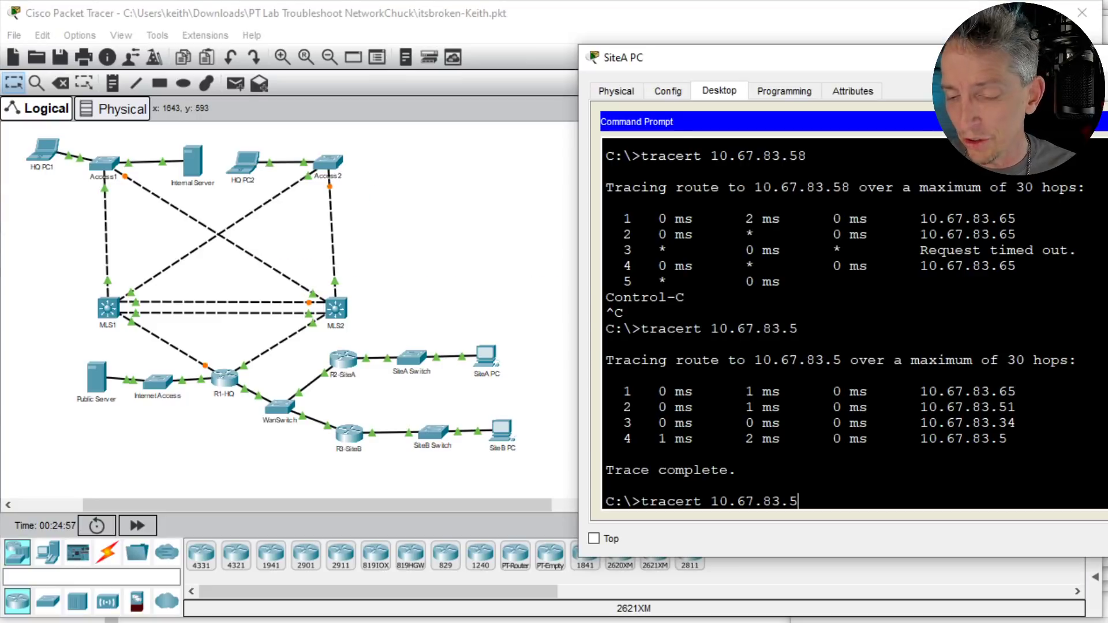
text(21)
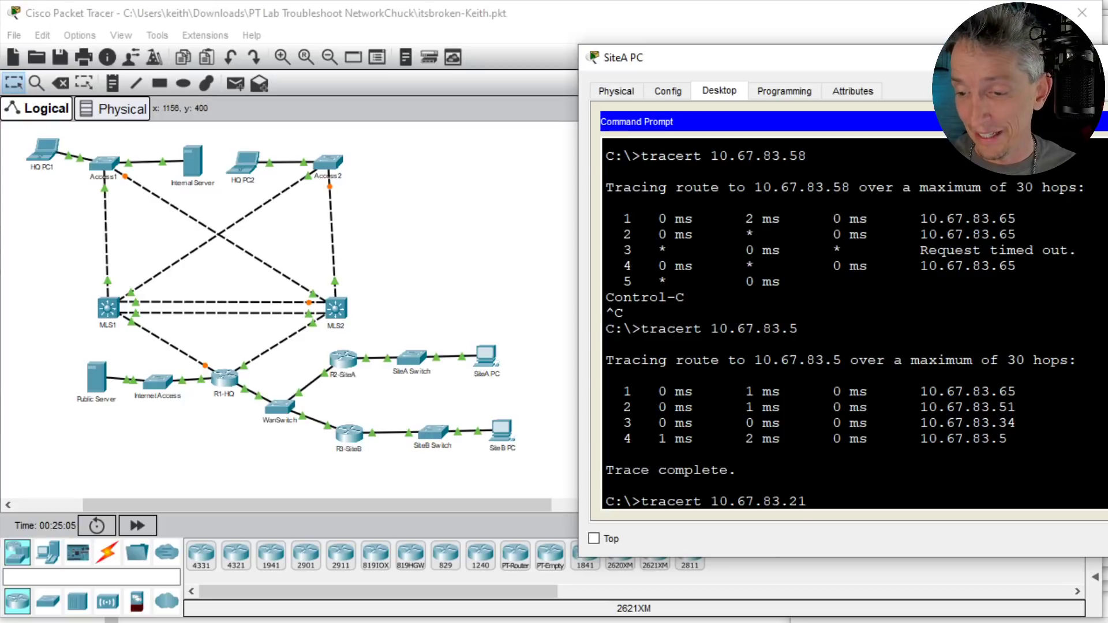
key(Return)
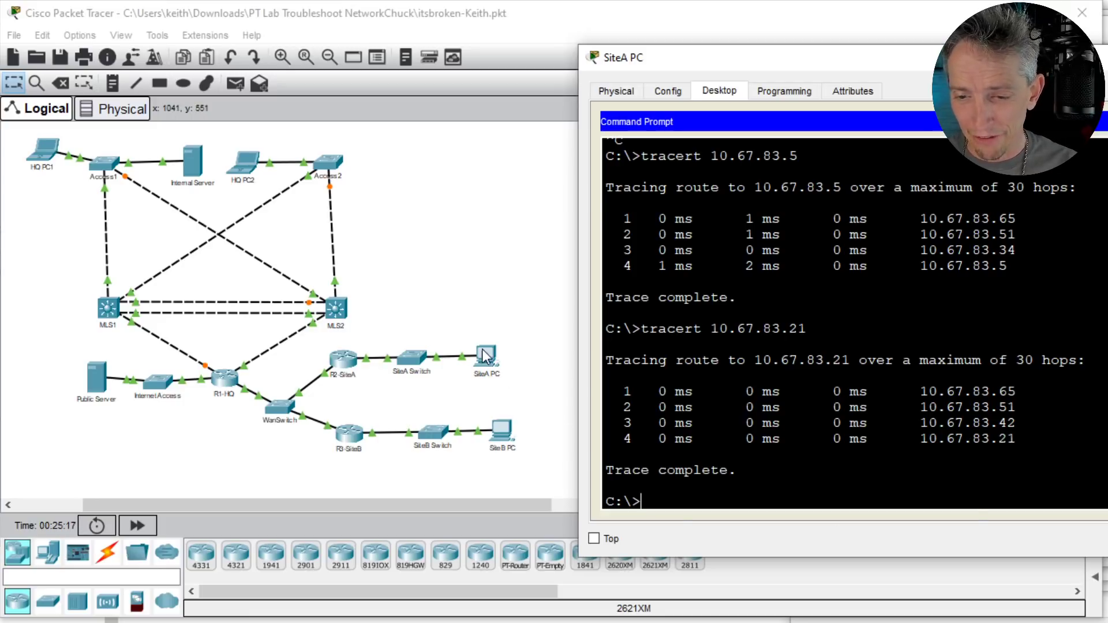
Step: Look up SiteB PC's IP address in the topology and trace the route to 10.67.83.131 from SiteA PC
click(507, 433)
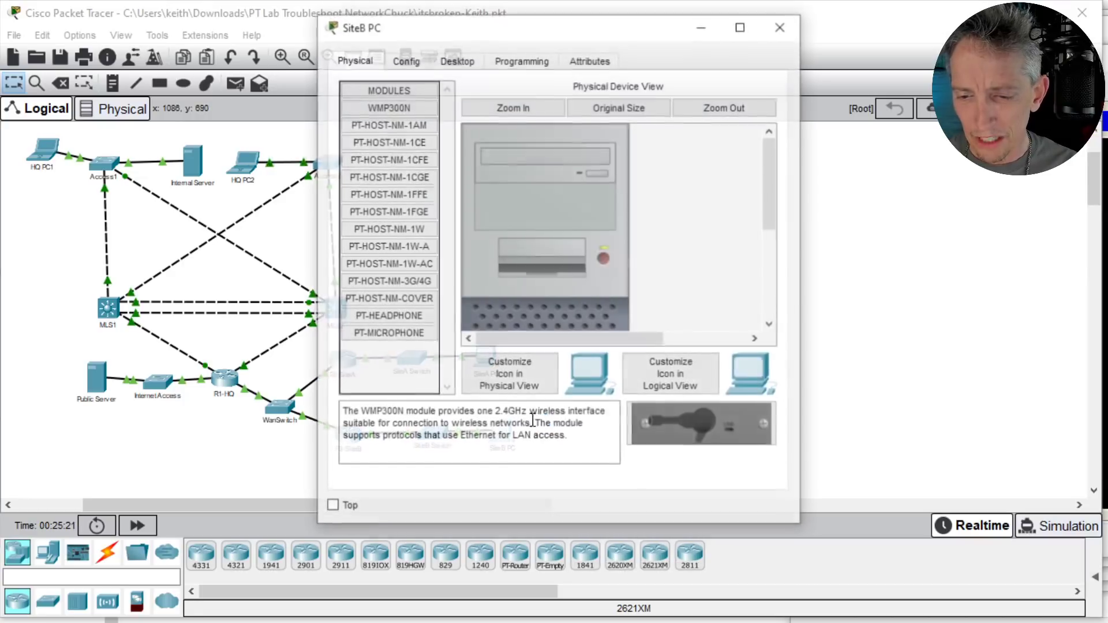
click(781, 26)
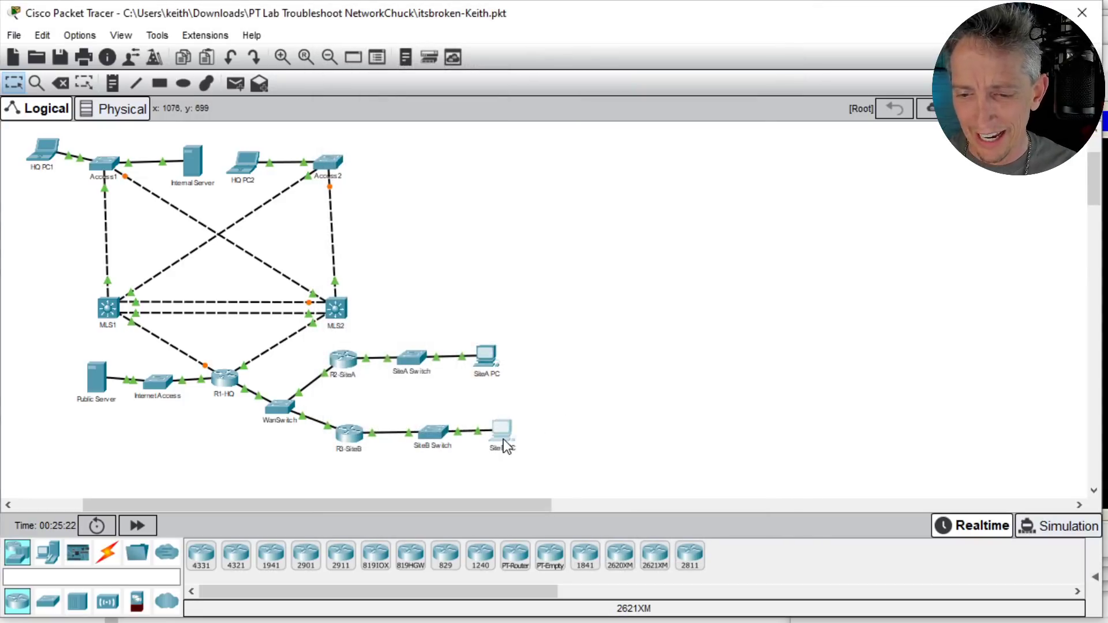
mouse_move(505, 434)
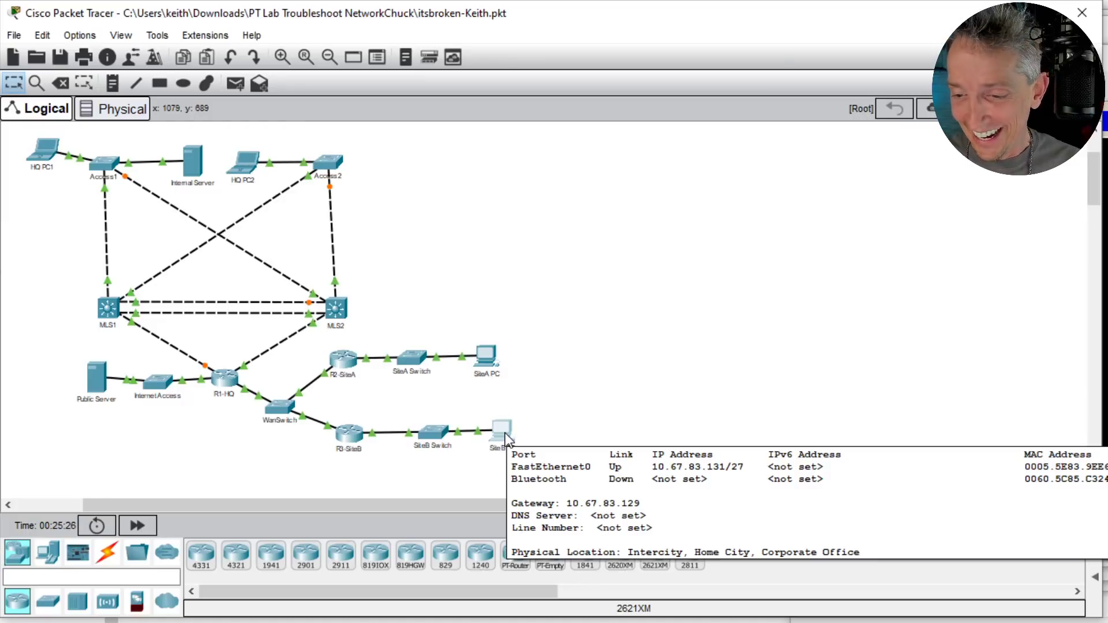
click(488, 356)
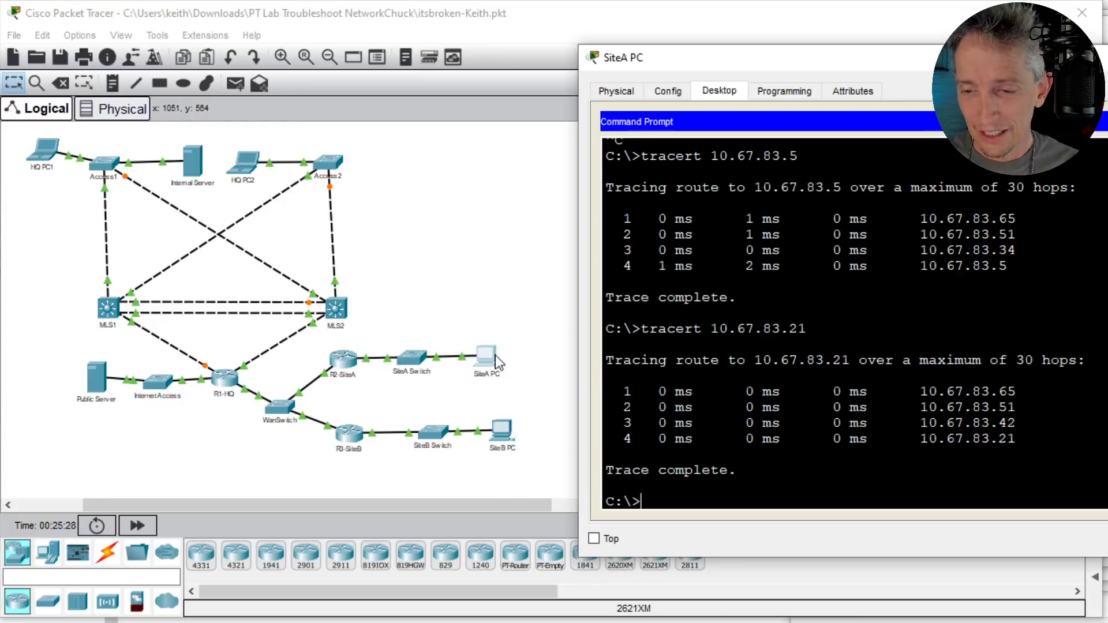
key(Up)
key(BackSpace)
text(131)
key(Return)
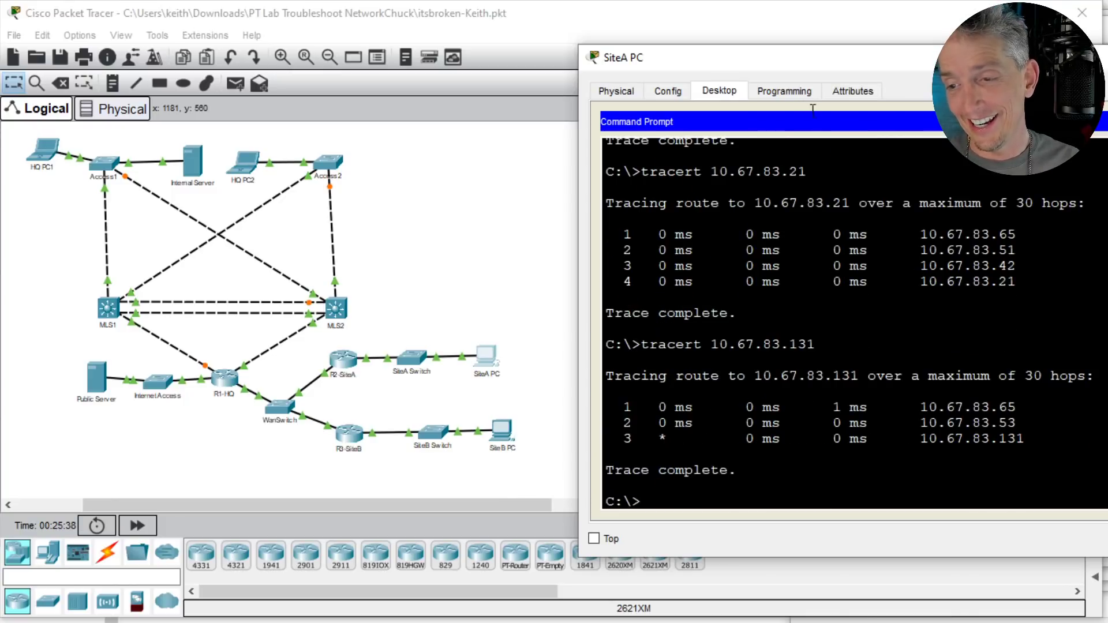
Step: Repeat the trace from SiteA PC to 10.67.83.131
key(Up)
key(Return)
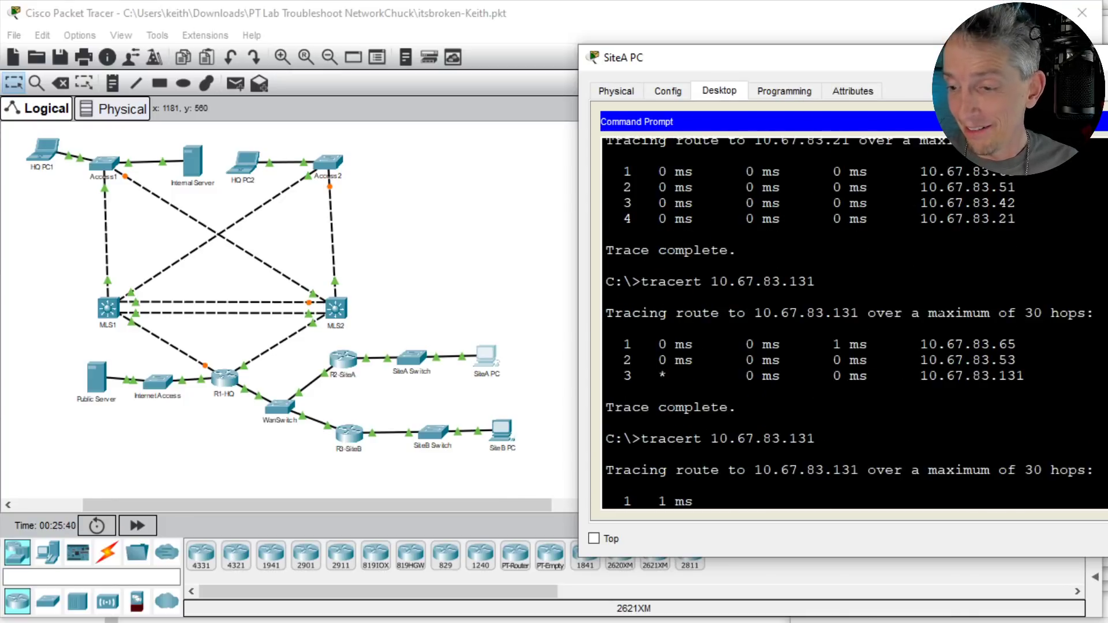
key(Return)
key(Return)
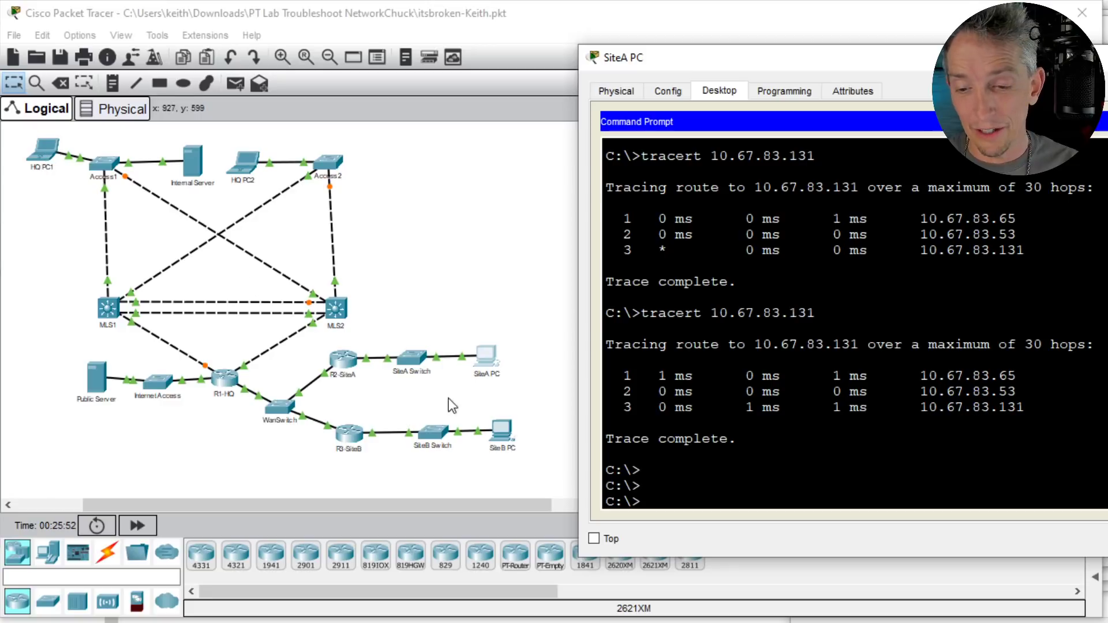
Step: Open the SiteB PC command prompt, widen its window clear of the topology, and trace the route to 10.67.83.5
click(504, 434)
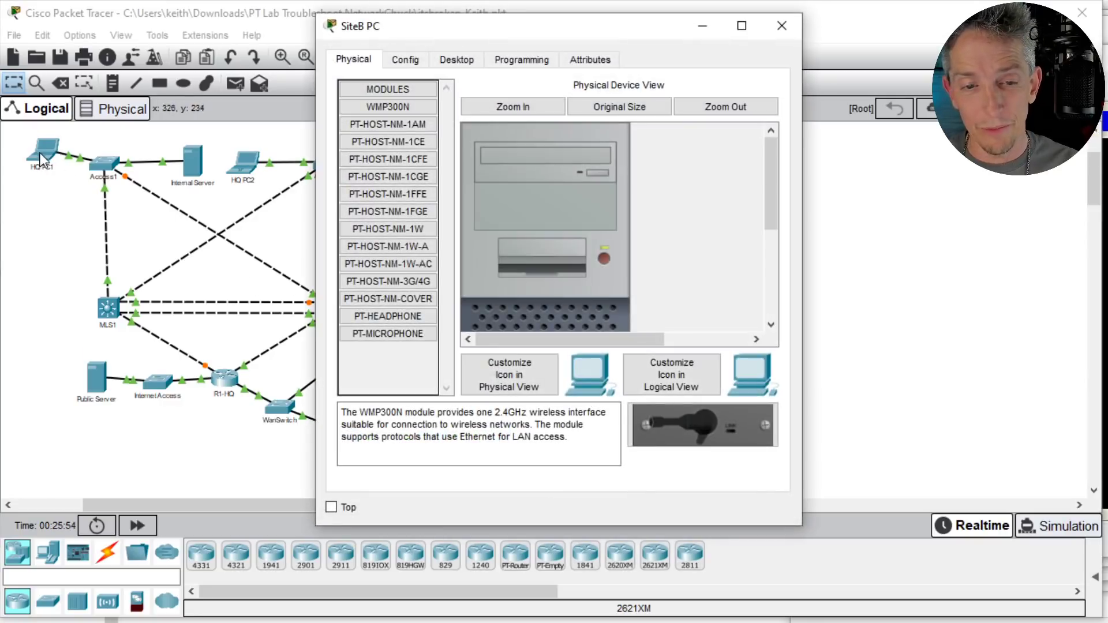
click(456, 59)
click(684, 124)
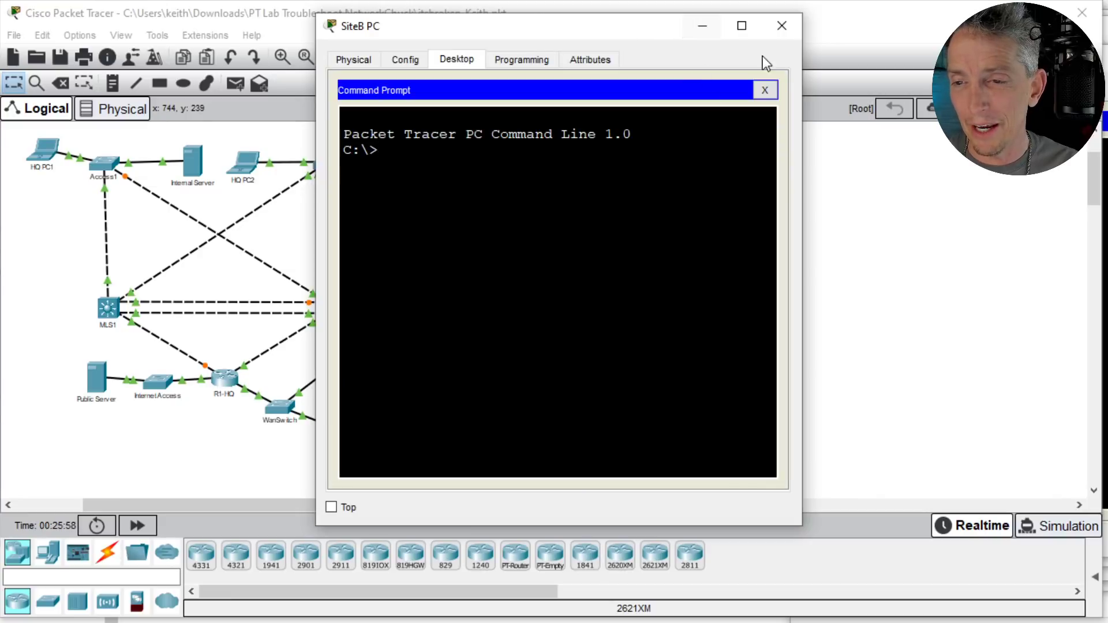
drag(804, 94, 1105, 94)
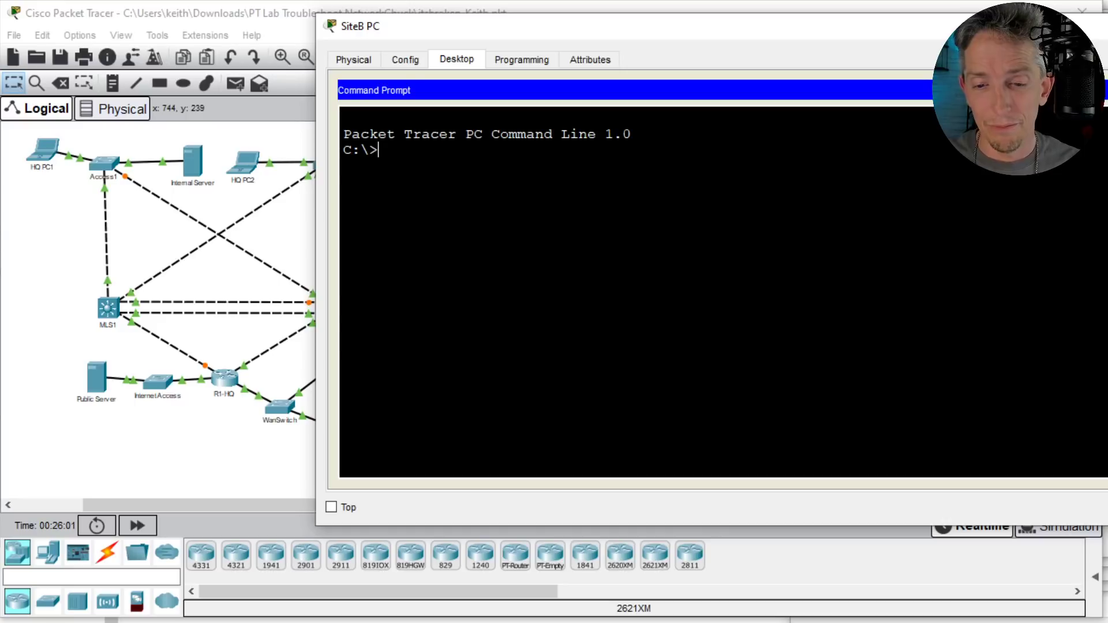
drag(724, 70, 797, 83)
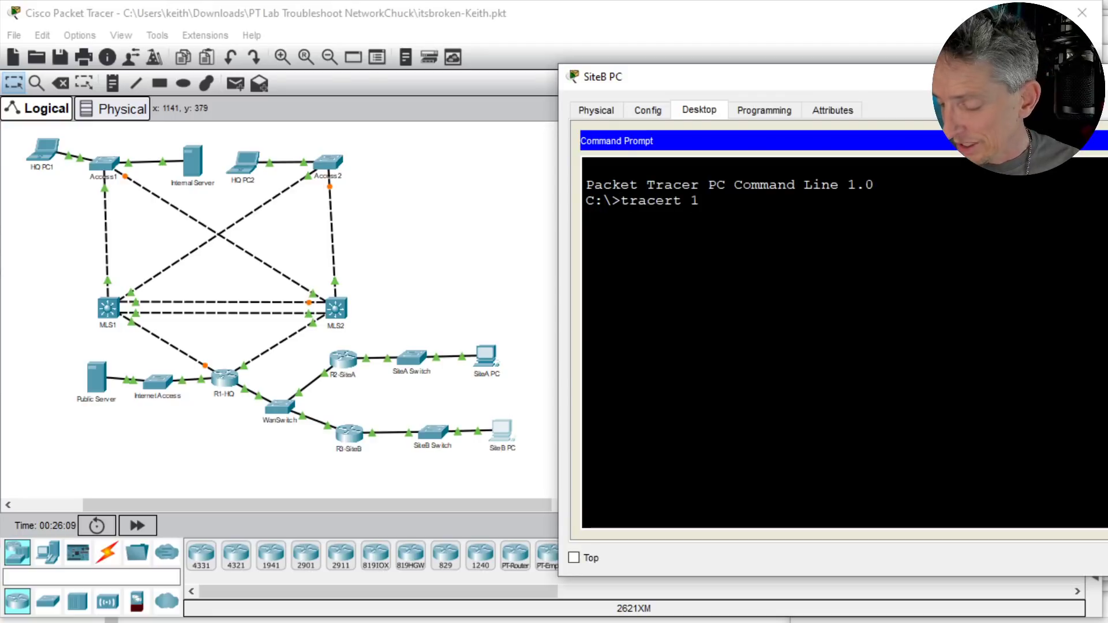
text(.83.5)
key(Return)
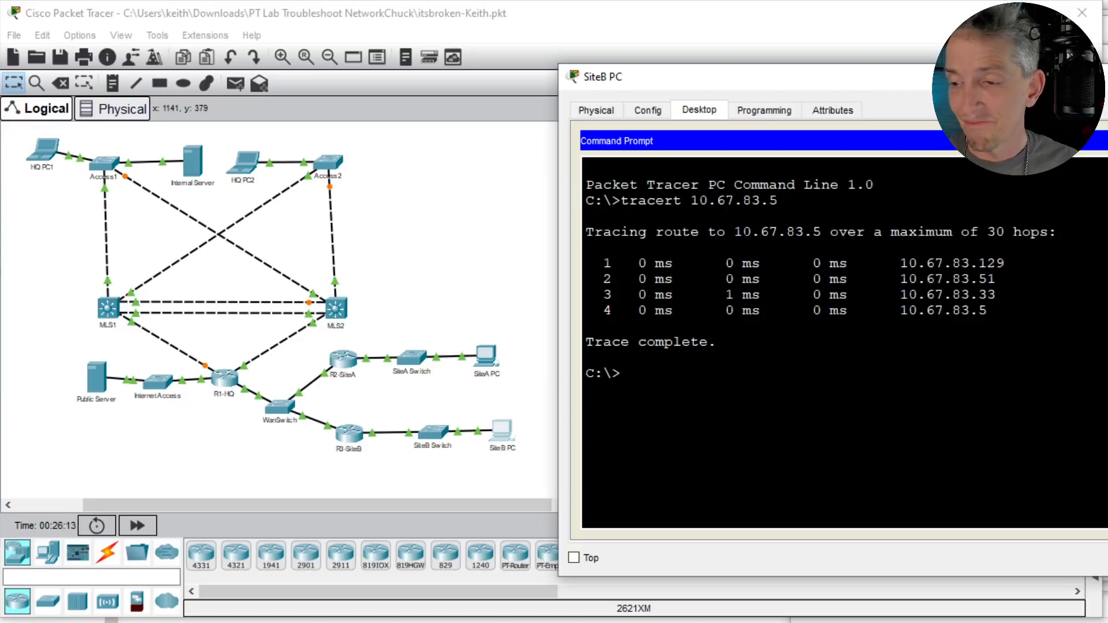